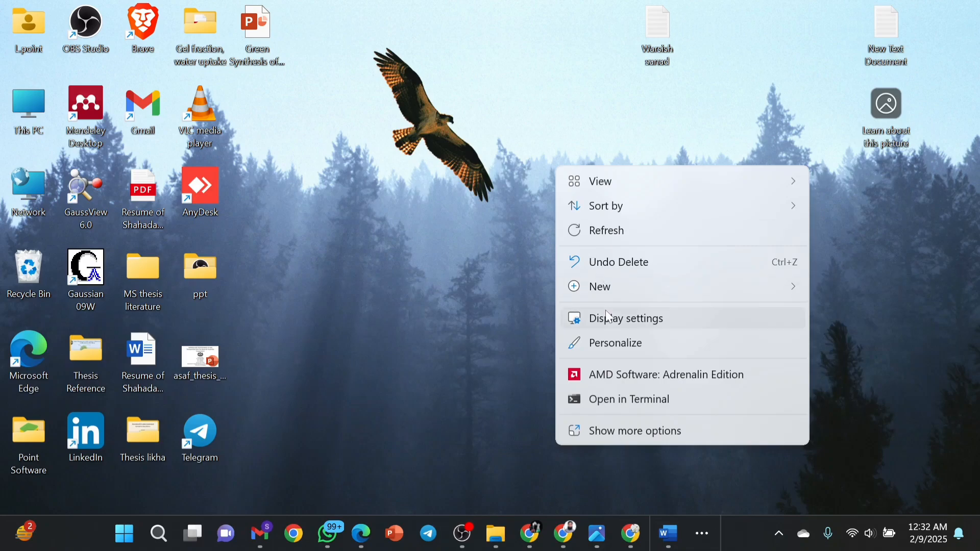
# Make a blank text file on the desktop, keeping the default name New Text Document (2).
pyautogui.click(597, 286)
pyautogui.click(482, 306)
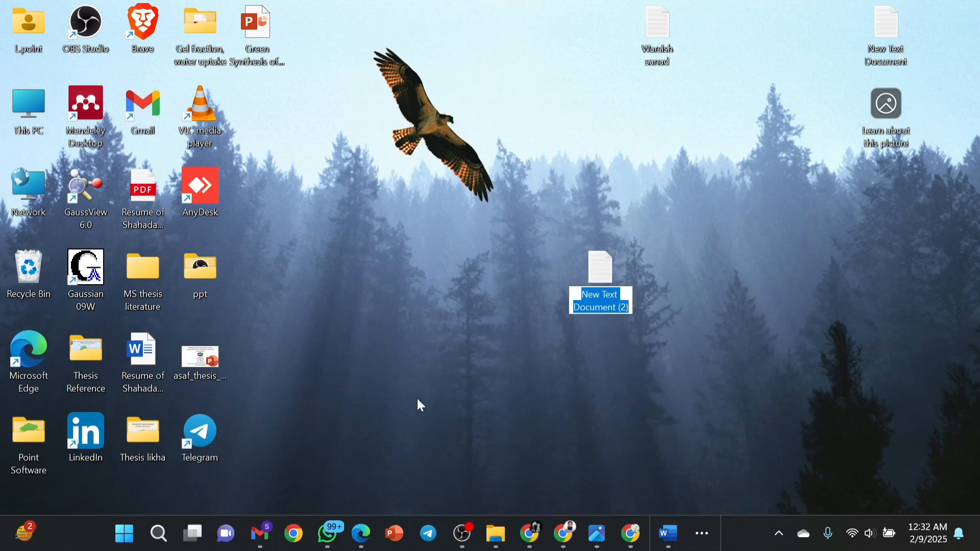
pyautogui.press('Return')
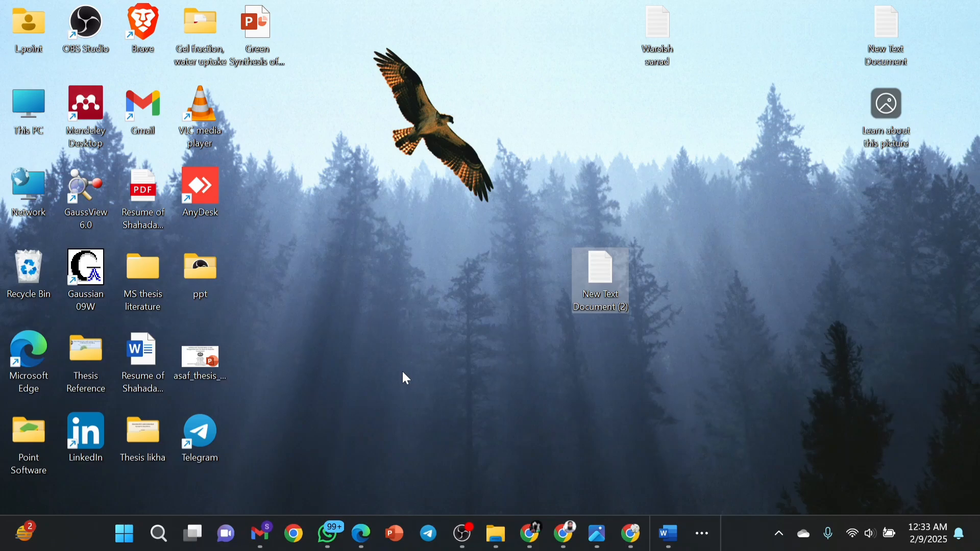
# Create a Word document named 'CV of Roton' and drag it among the top-left desktop icons.
pyautogui.rightClick(383, 212)
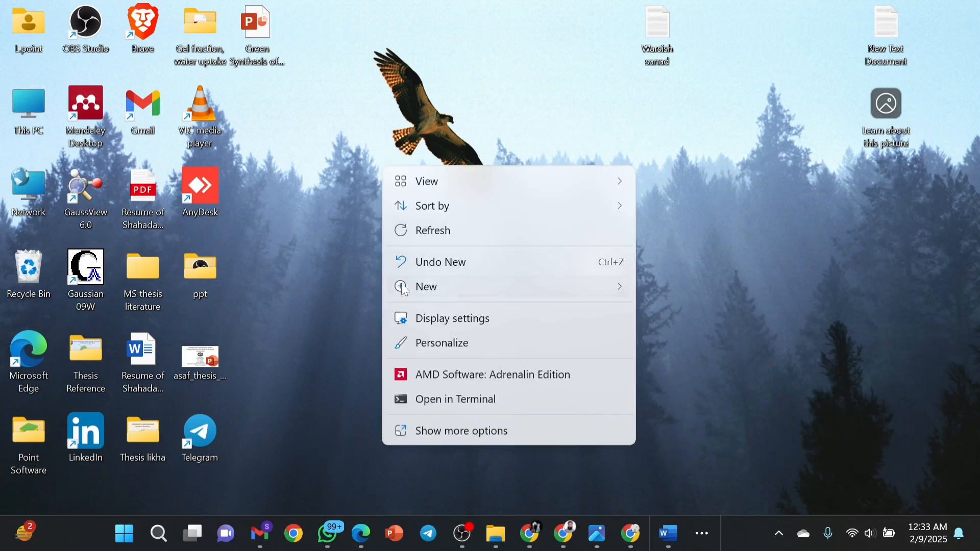
pyautogui.moveTo(405, 291)
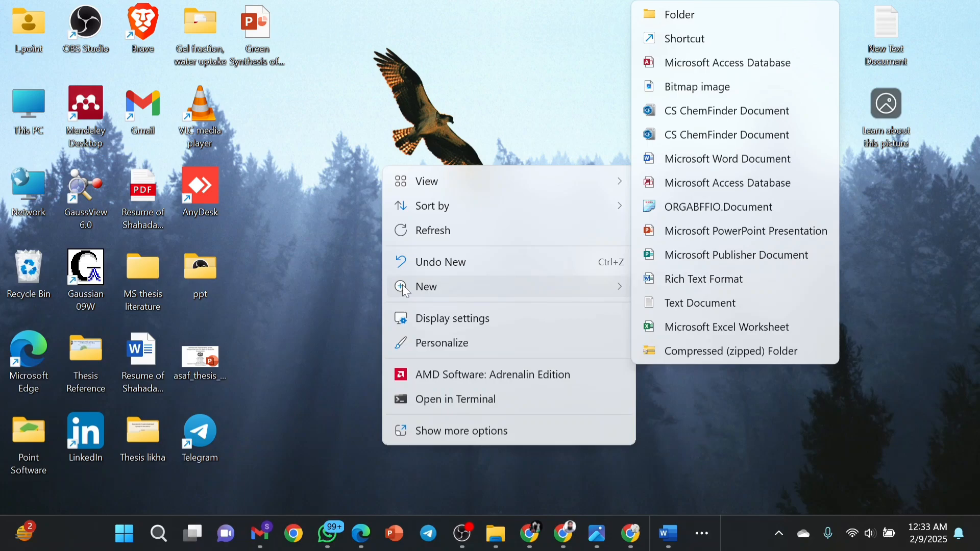
pyautogui.click(711, 160)
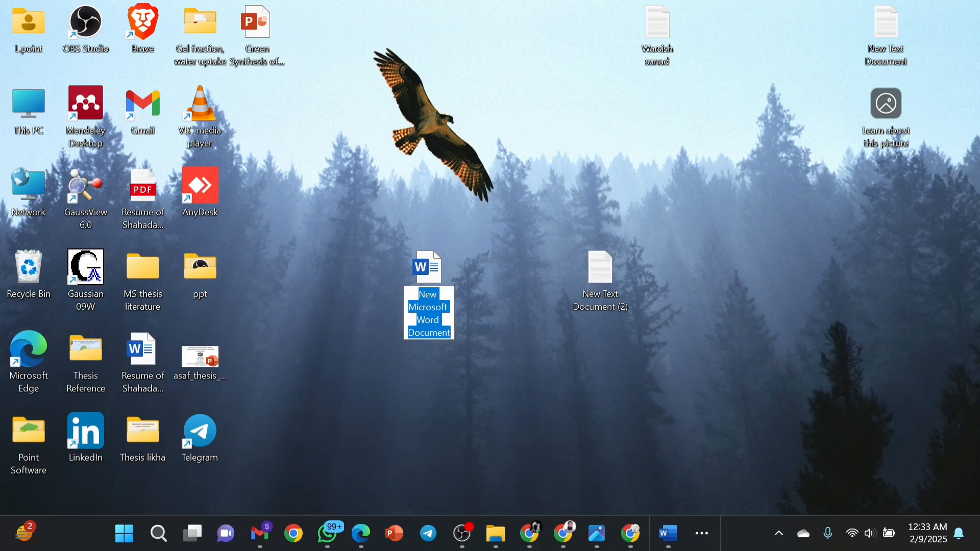
pyautogui.write('C')
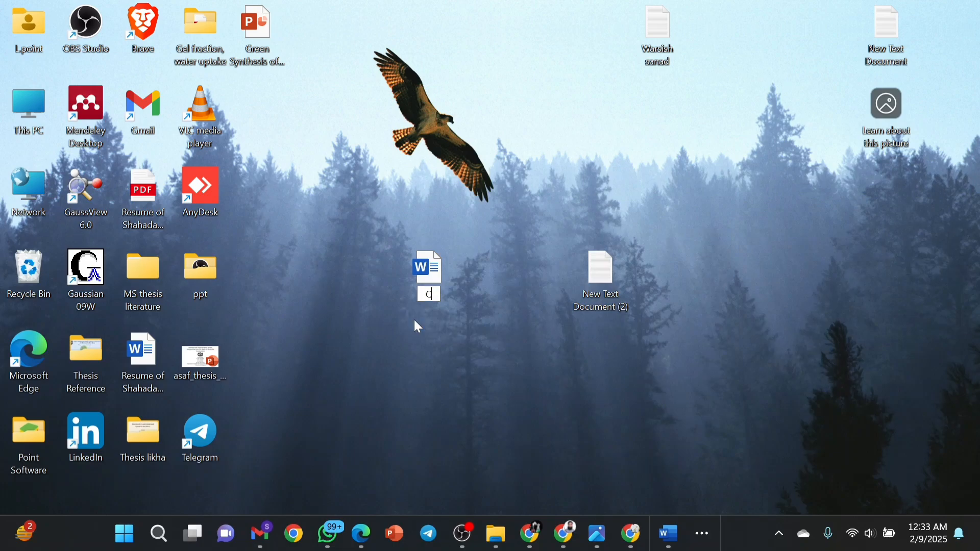
pyautogui.write('V of Roton')
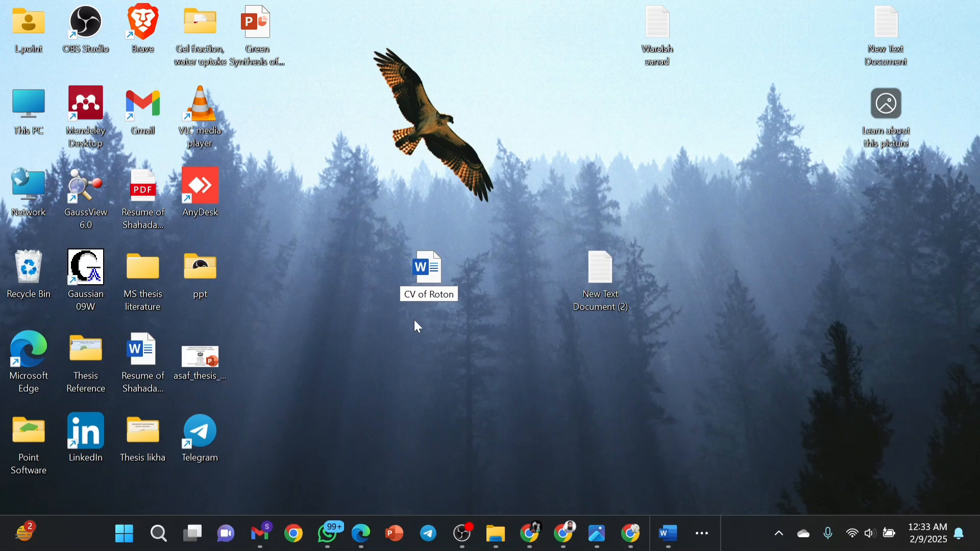
pyautogui.press('Return')
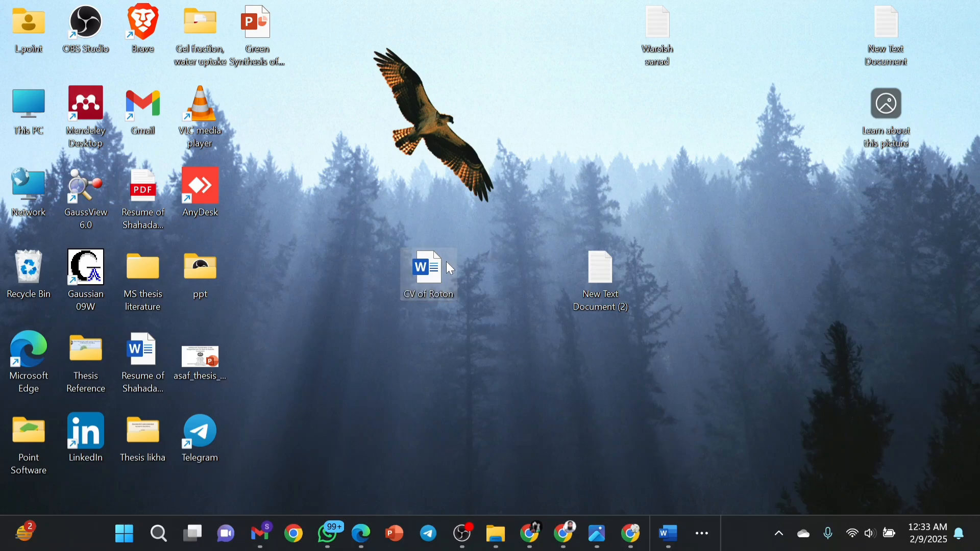
pyautogui.moveTo(447, 261); pyautogui.dragTo(286, 178)
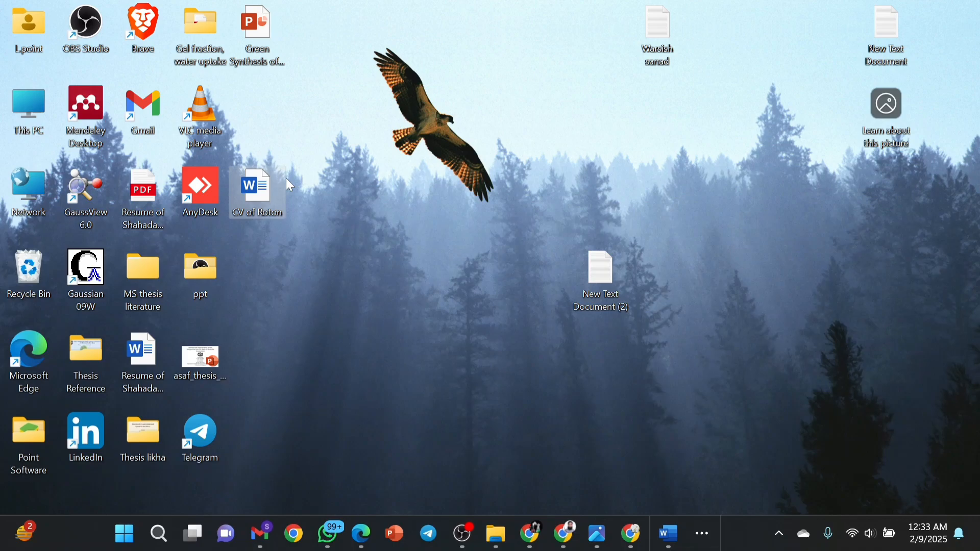
# Open CV of Roton in Word, maximize its window, and set the font to Times New Roman.
pyautogui.doubleClick(260, 197)
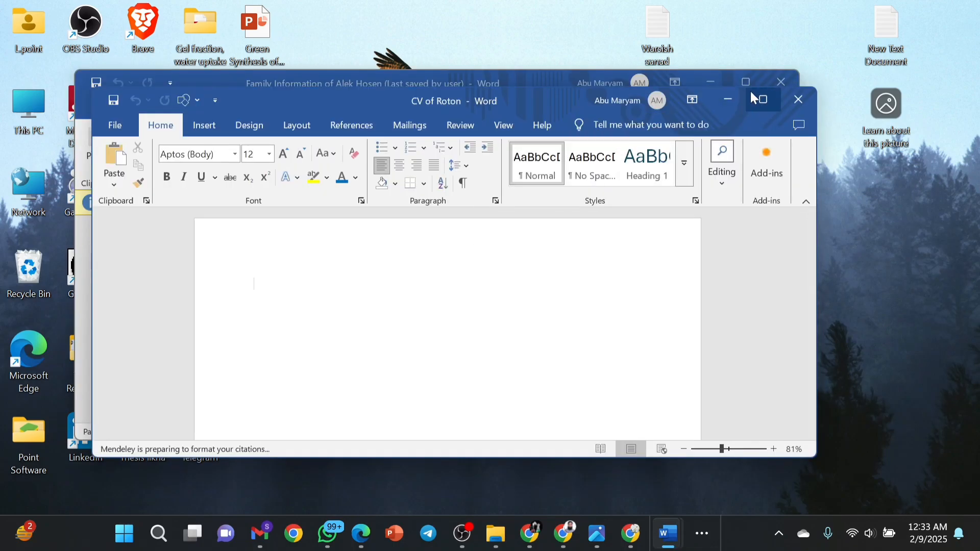
pyautogui.click(711, 82)
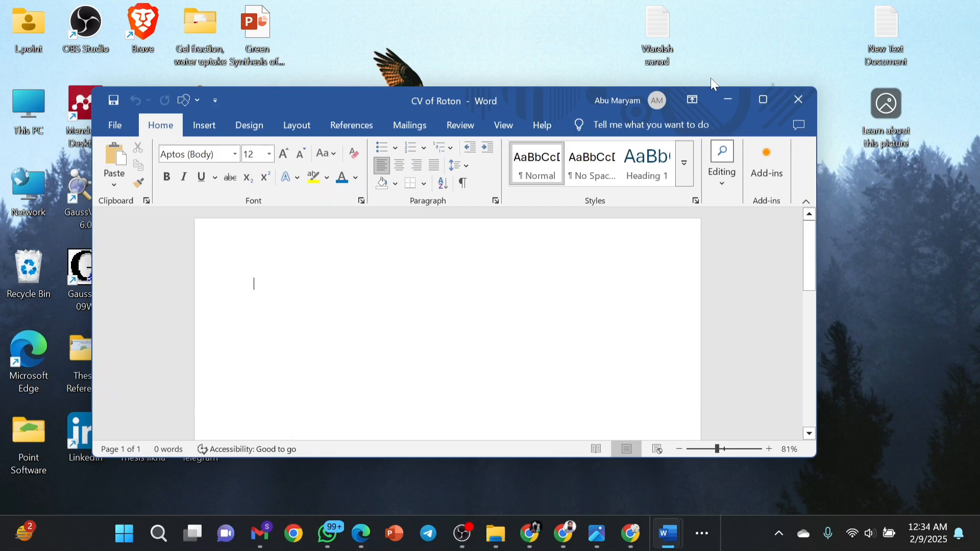
pyautogui.click(764, 100)
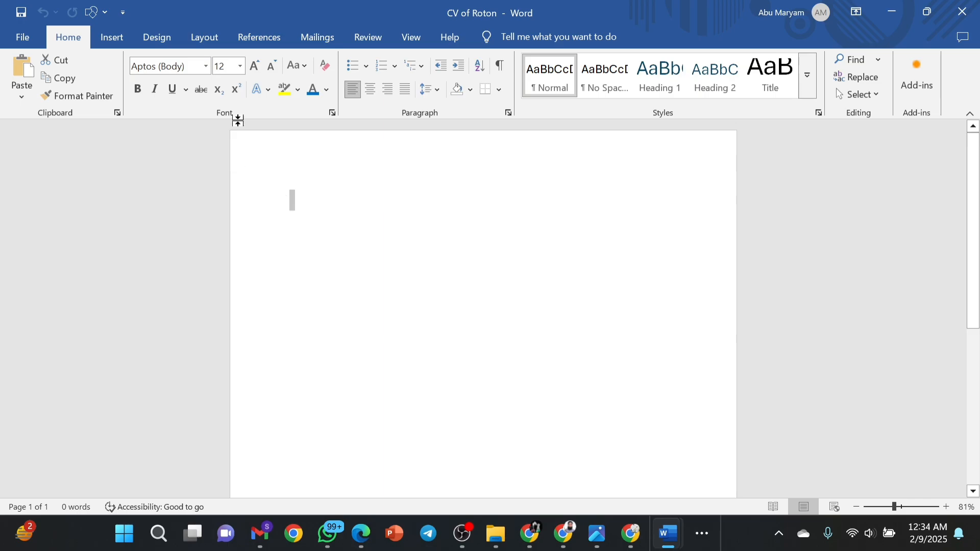
pyautogui.click(209, 65)
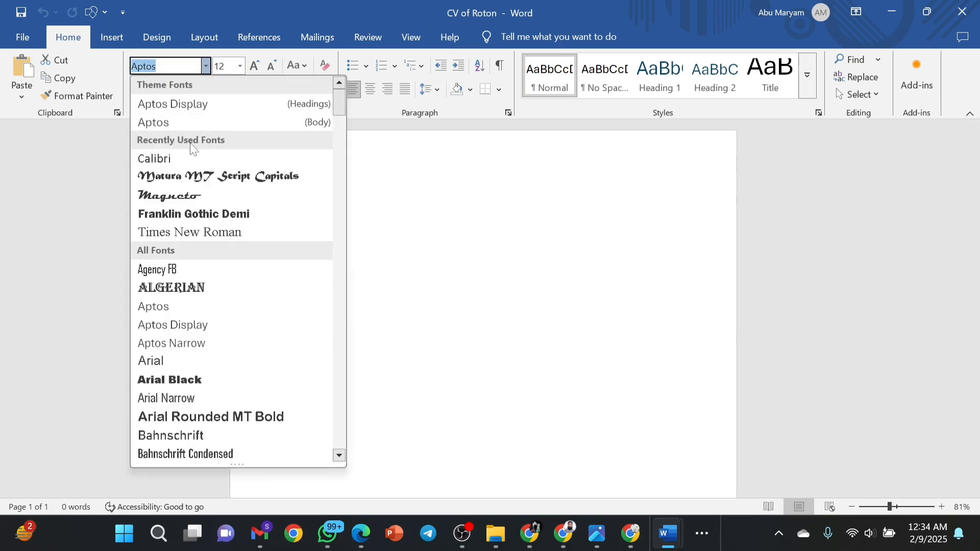
pyautogui.click(184, 235)
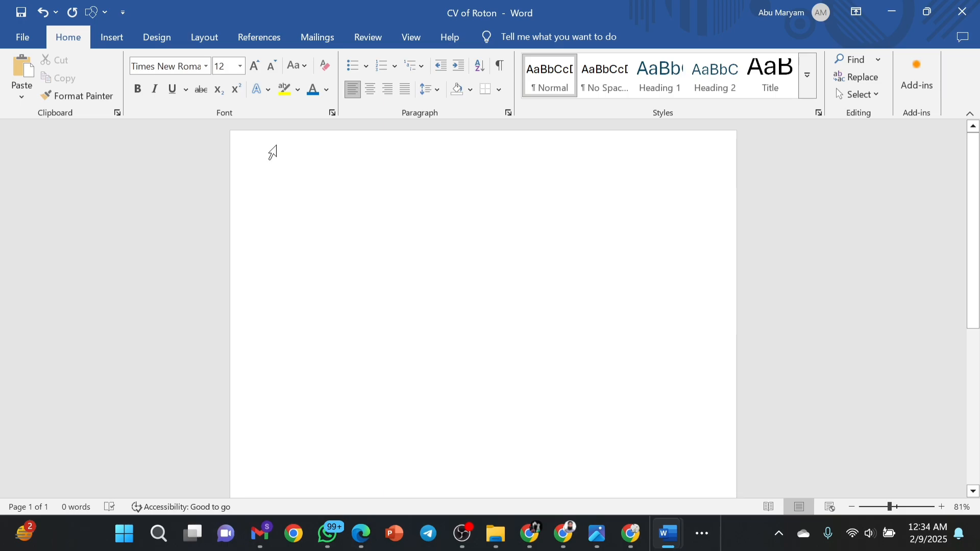
# Apply the Normal margin preset, 1 inch on every side, from the Layout tab.
pyautogui.click(220, 40)
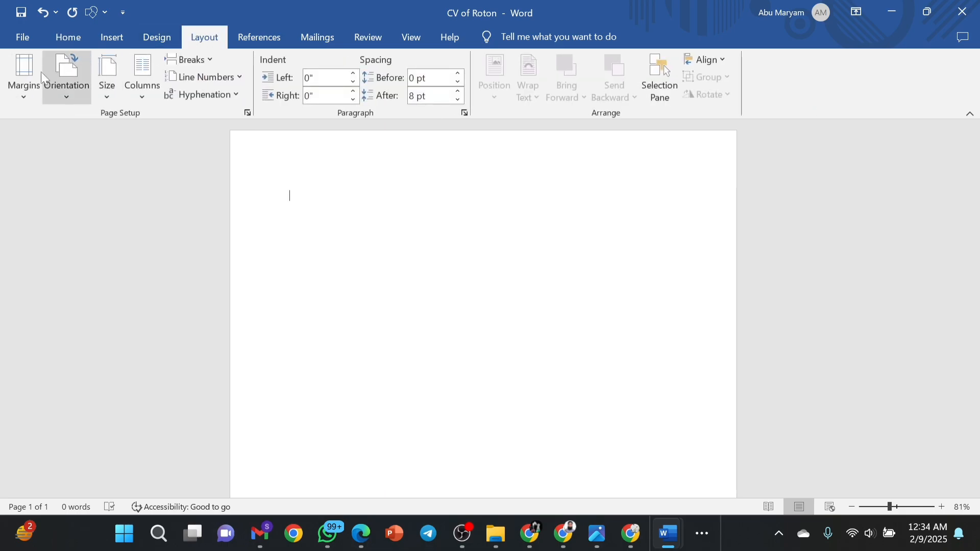
pyautogui.click(28, 84)
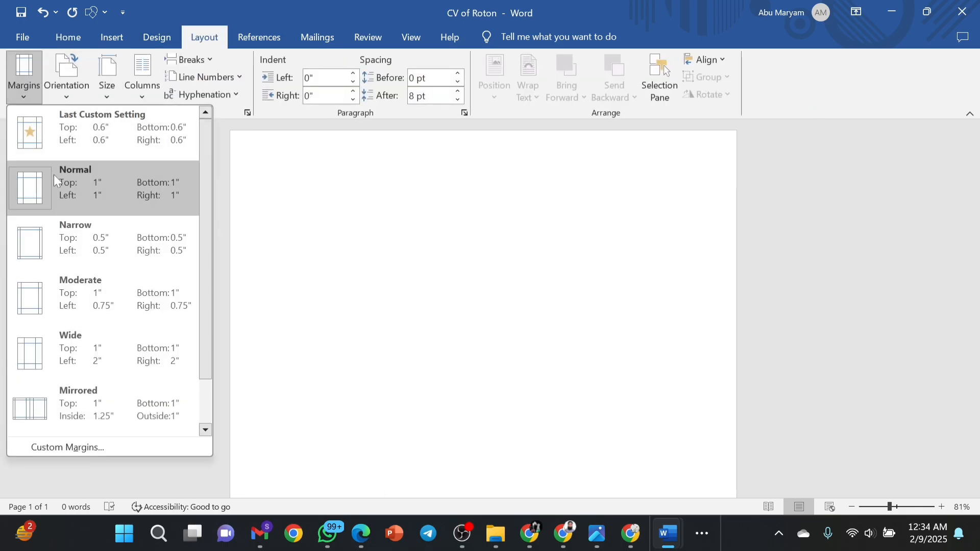
pyautogui.click(81, 187)
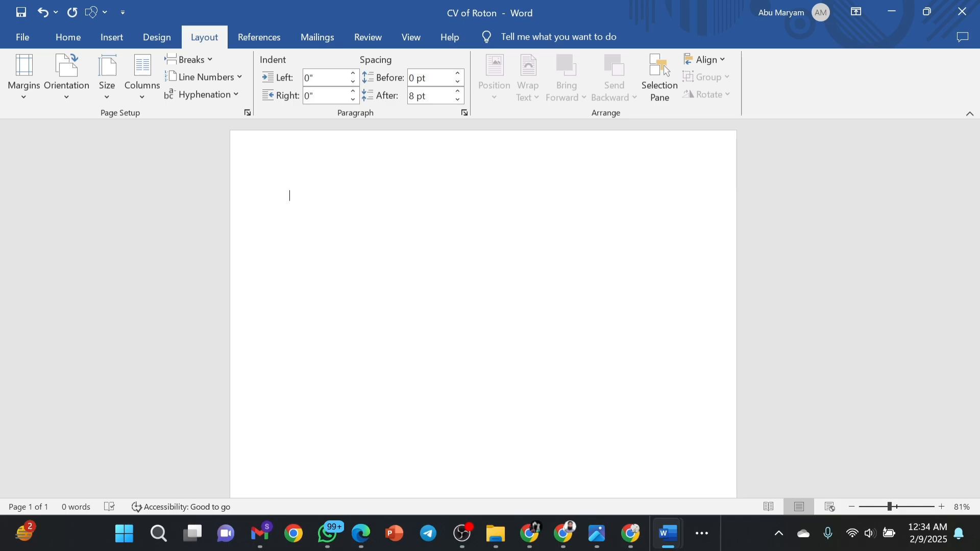
# Make the name bold at 20 pt and add an empty line below it.
pyautogui.click(268, 207)
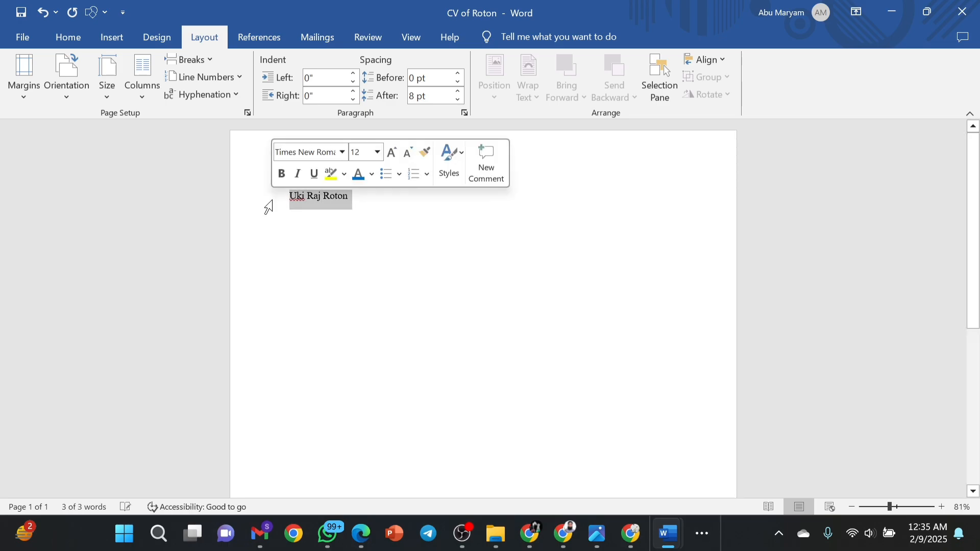
pyautogui.click(282, 175)
pyautogui.click(361, 152)
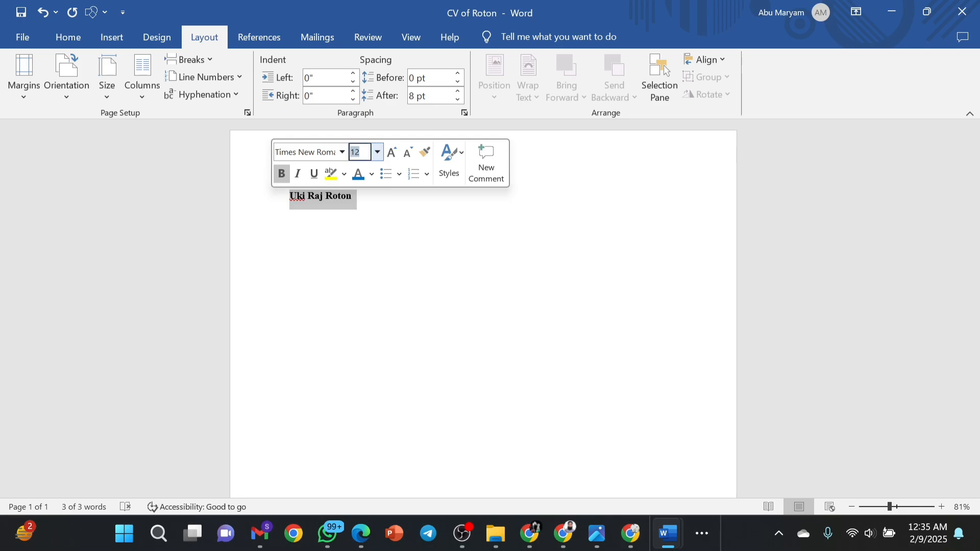
pyautogui.write('20')
pyautogui.press('Return')
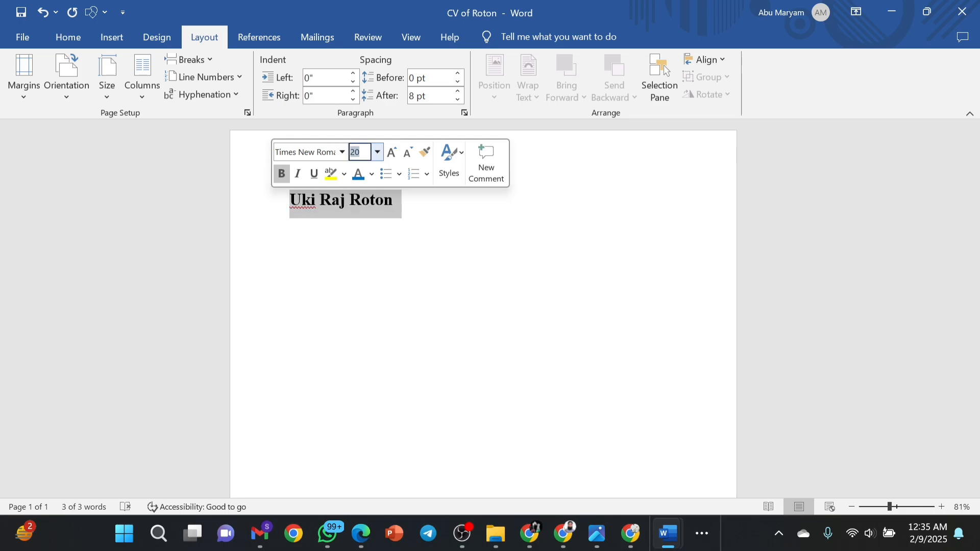
pyautogui.click(415, 198)
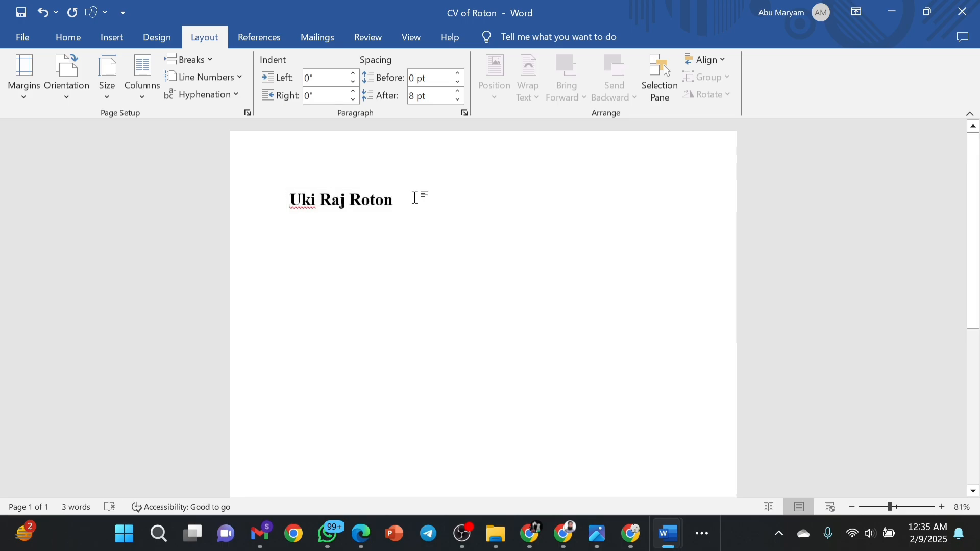
pyautogui.moveTo(414, 199); pyautogui.dragTo(299, 202)
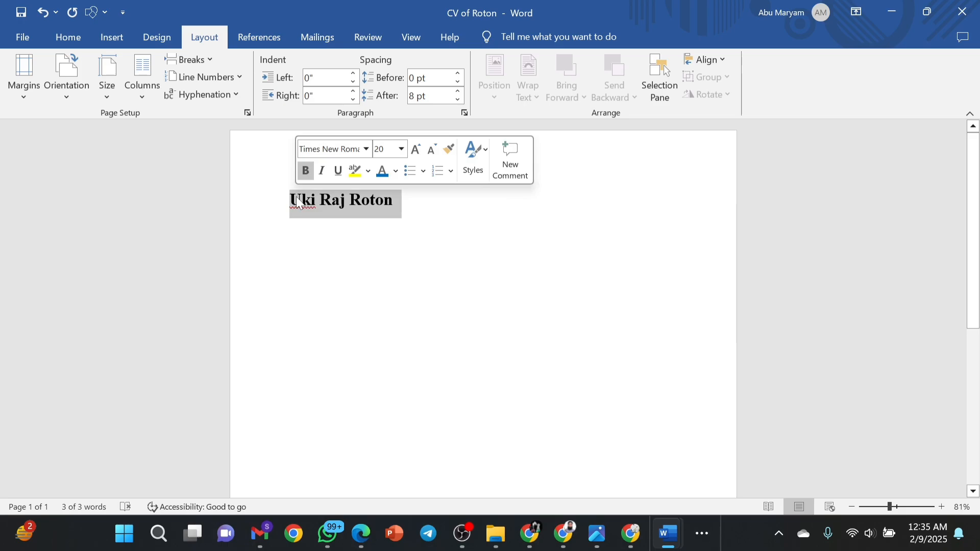
pyautogui.press('End')
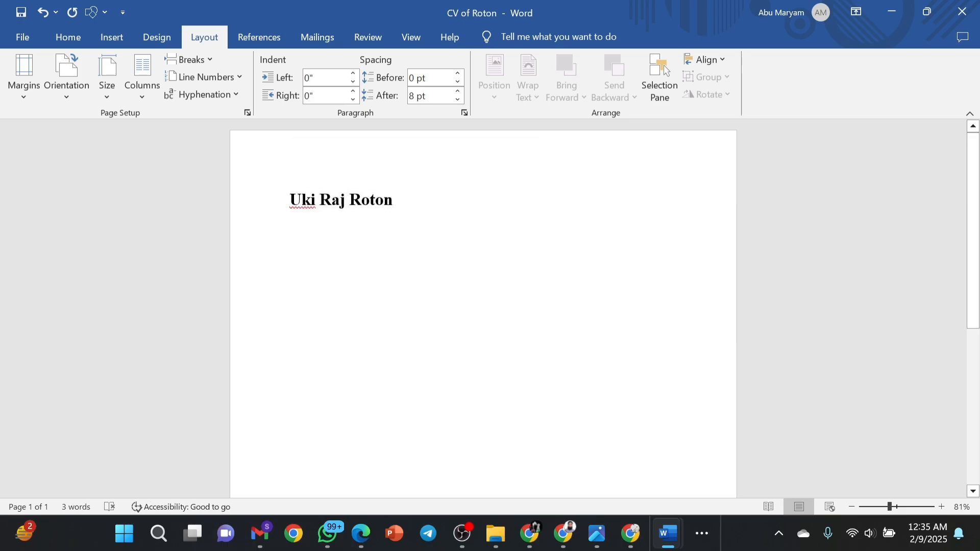
pyautogui.press('Return')
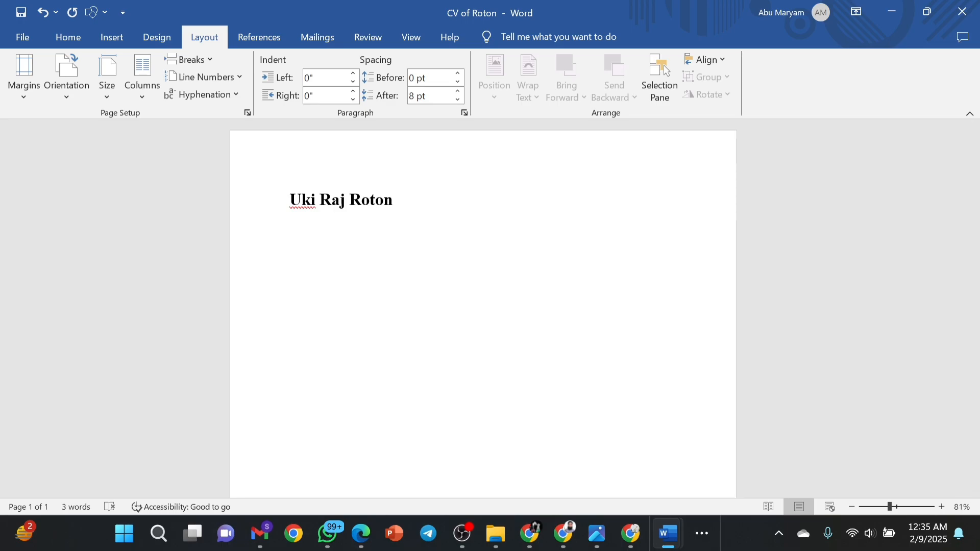
pyautogui.write('La')
pyautogui.press('BackSpace')
pyautogui.press('BackSpace')
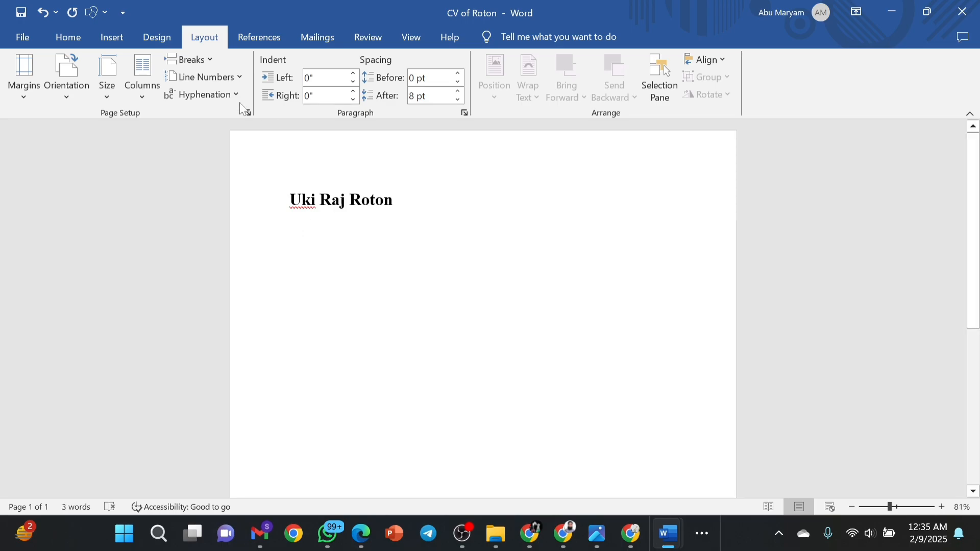
# Switch the new line to regular, non-bold 12 pt text.
pyautogui.click(71, 40)
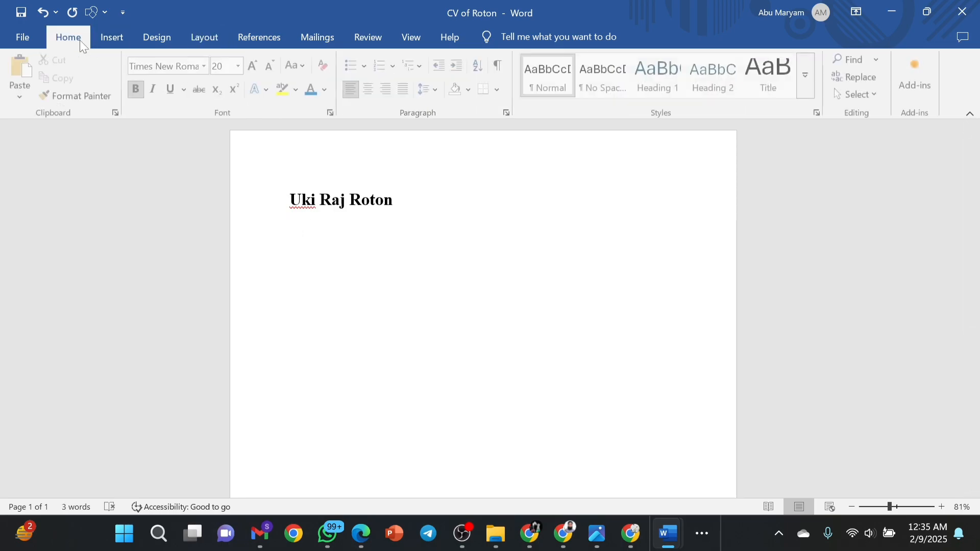
pyautogui.click(136, 91)
pyautogui.click(224, 65)
pyautogui.write('12')
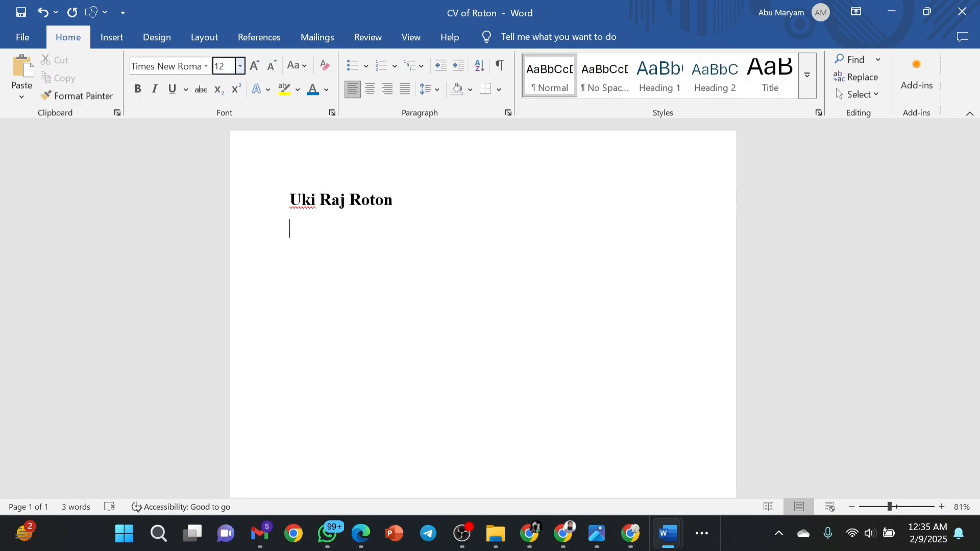
pyautogui.press('Return')
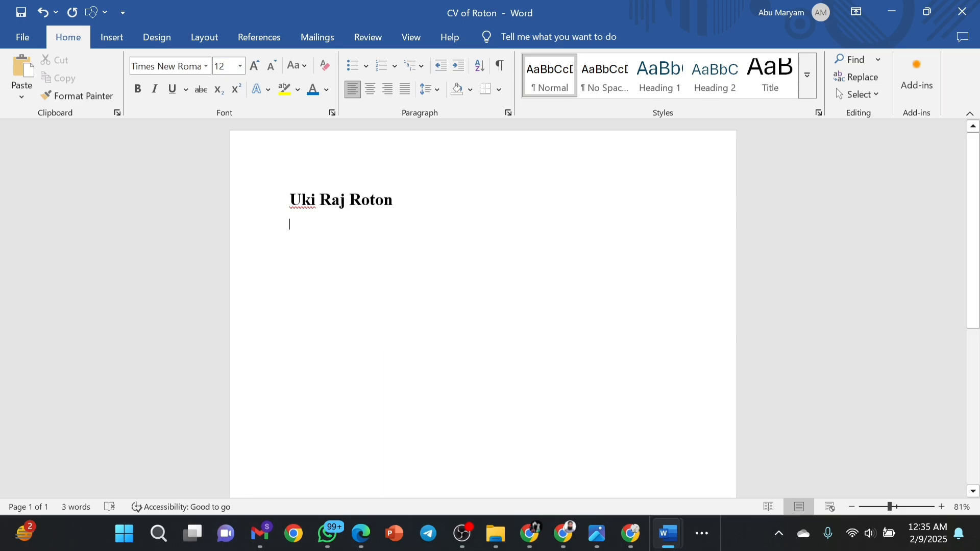
# Type the address line with the town and district, then prefix the village name.
pyautogui.write('K=')
pyautogui.press('BackSpace')
pyautogui.press('BackSpace')
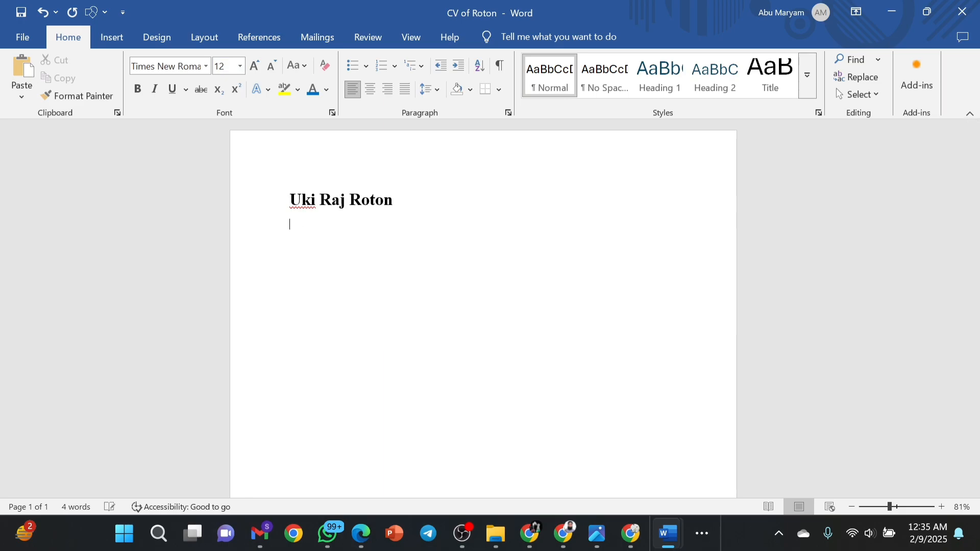
pyautogui.write('Laksham. Cumilla')
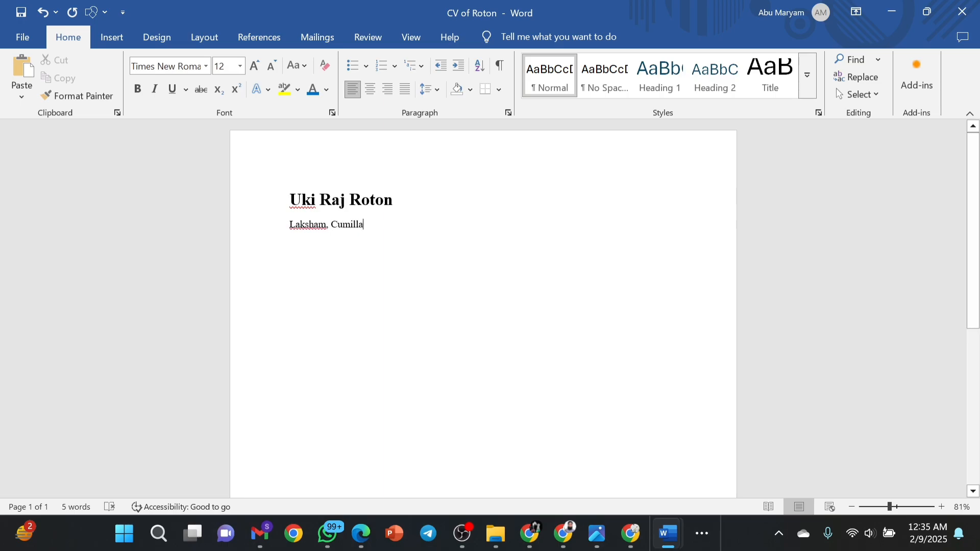
pyautogui.click(290, 225)
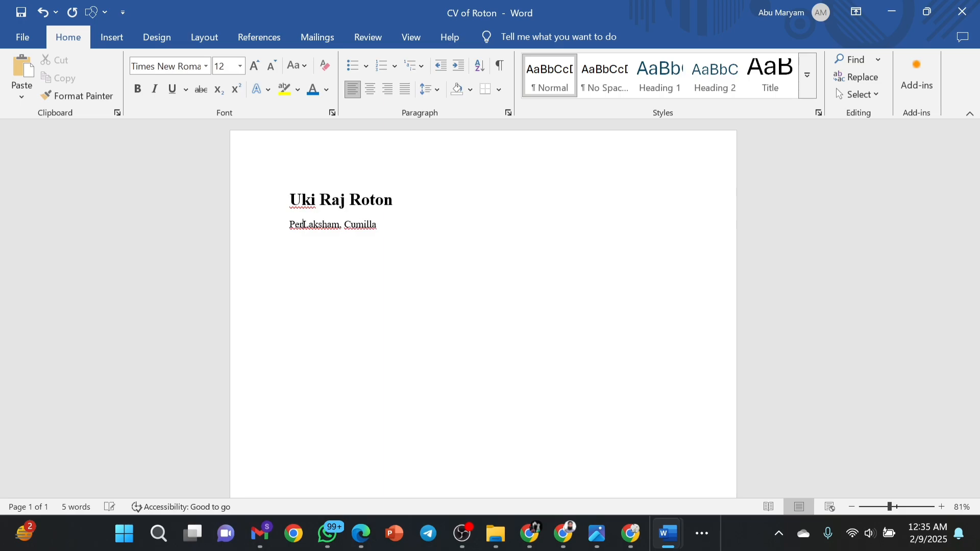
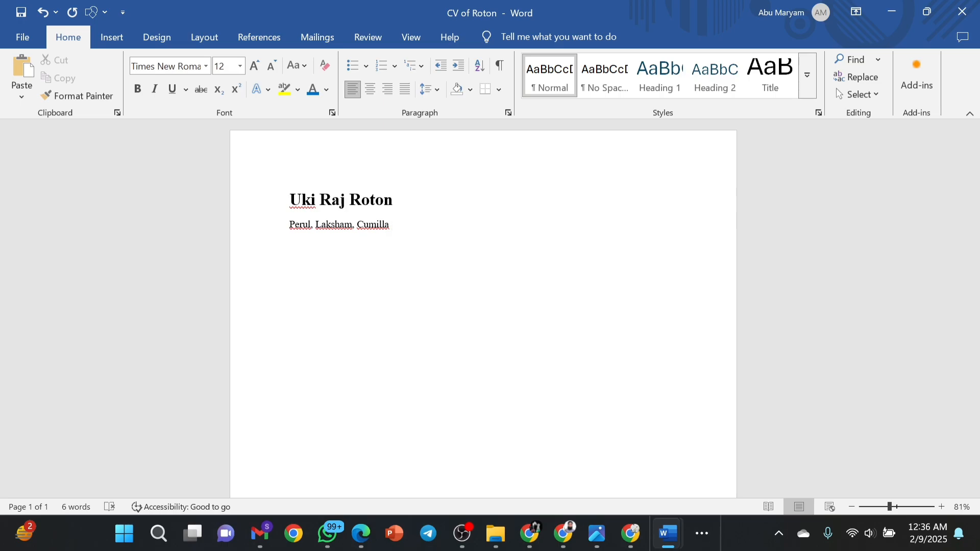
# Append ' | ' and the phone number, then add an e-mail line and a 'Linkdin:' profile line.
pyautogui.press('Return')
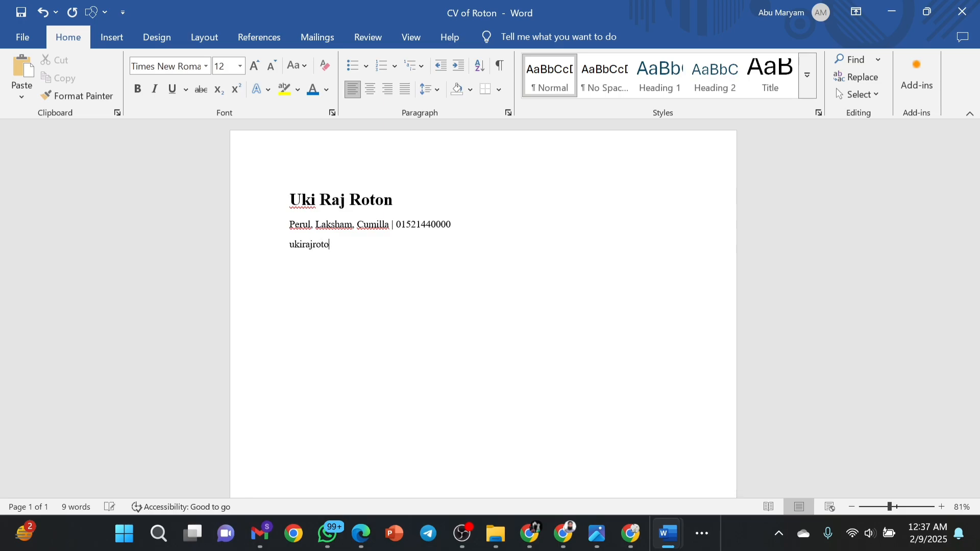
pyautogui.press('Return')
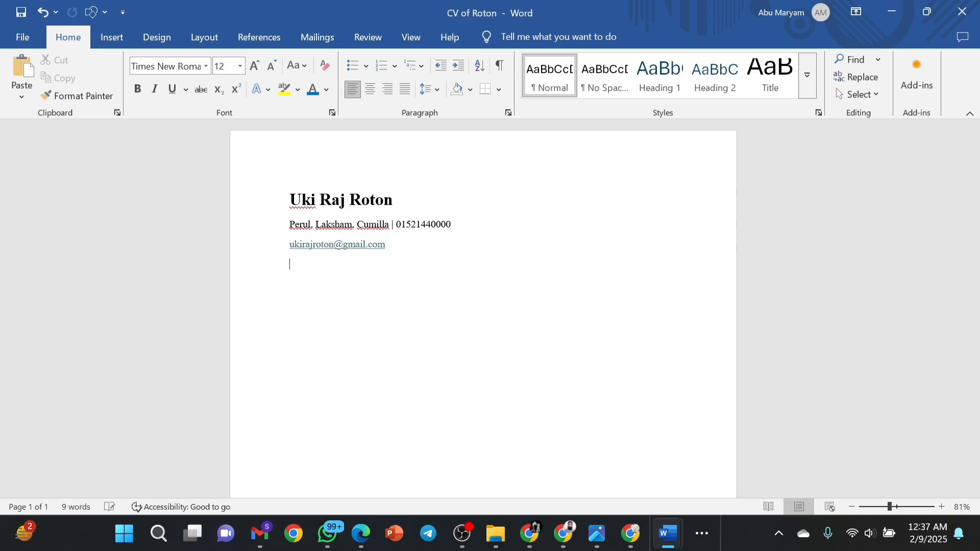
pyautogui.write('Linkd')
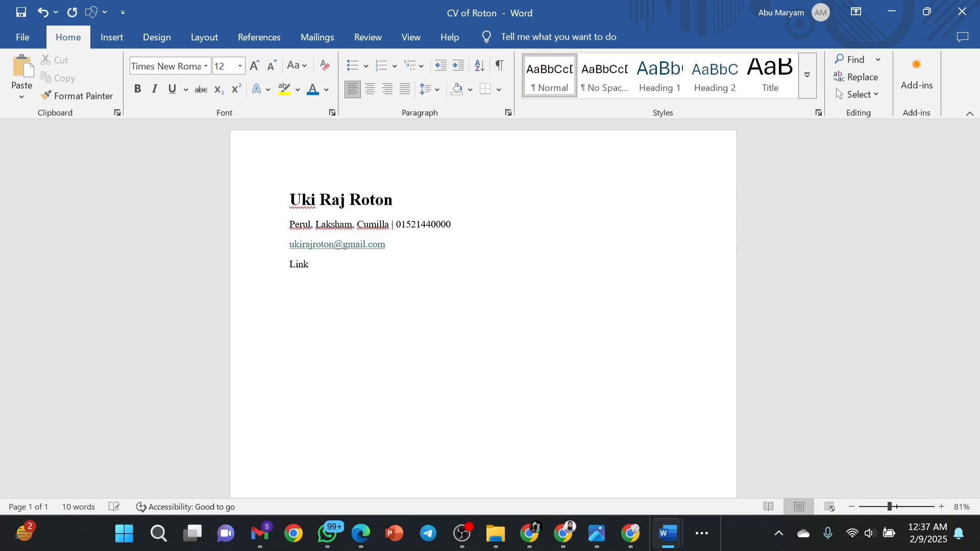
pyautogui.write('in: www.linkedin.com/in/')
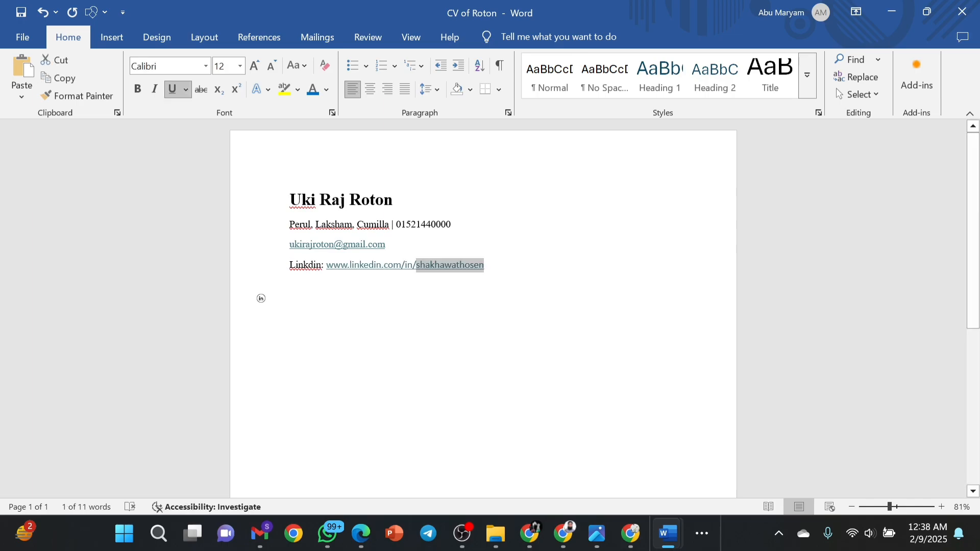
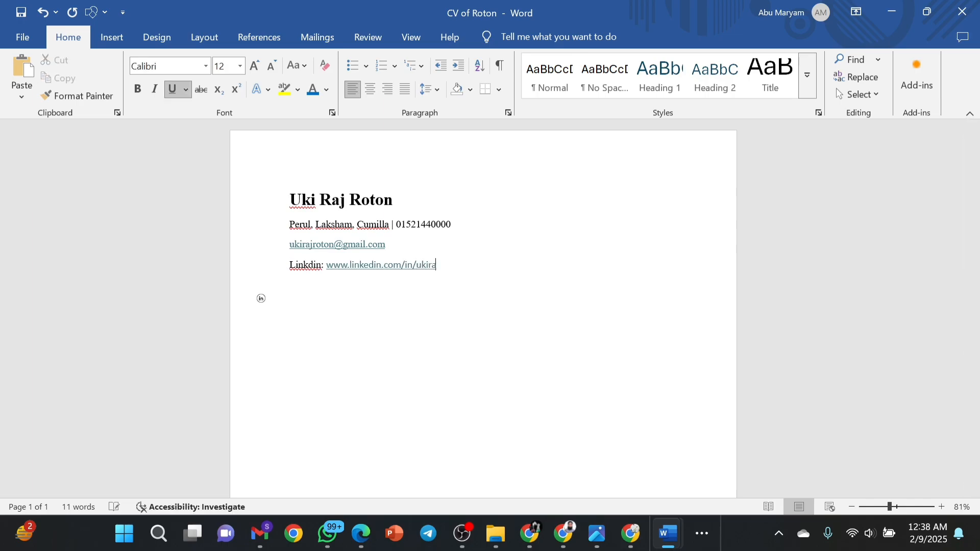
pyautogui.press('Return')
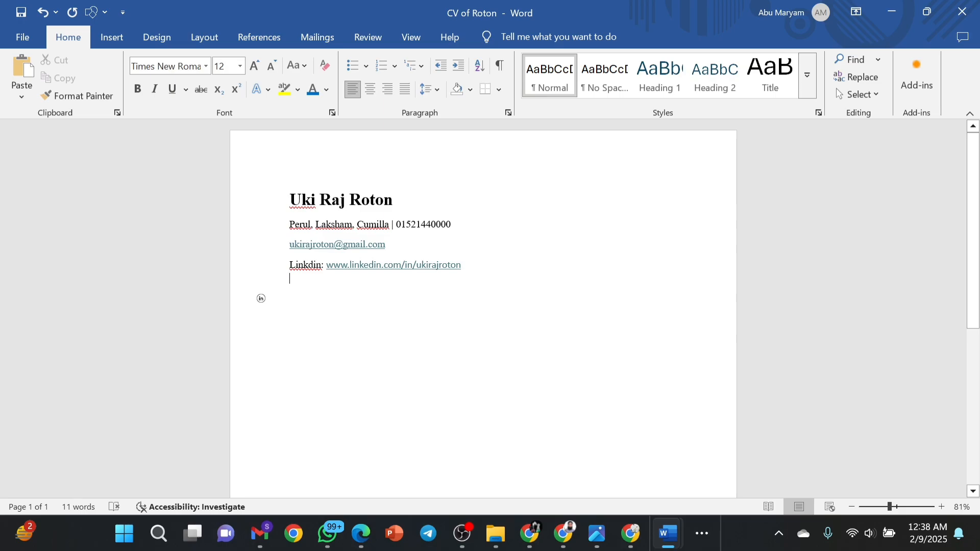
# Delete the stray empty line and the LinkedIn icon below the header.
pyautogui.moveTo(290, 199); pyautogui.dragTo(467, 275)
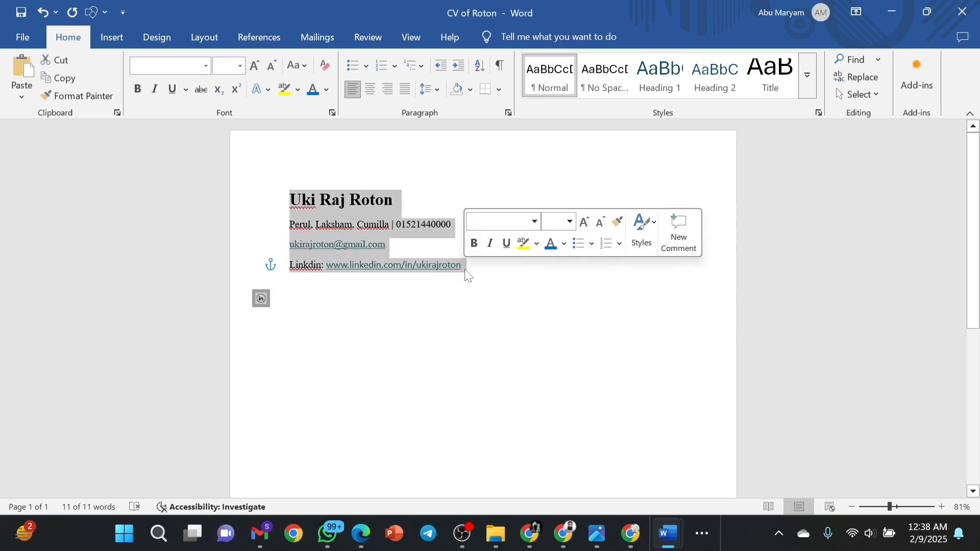
pyautogui.click(347, 295)
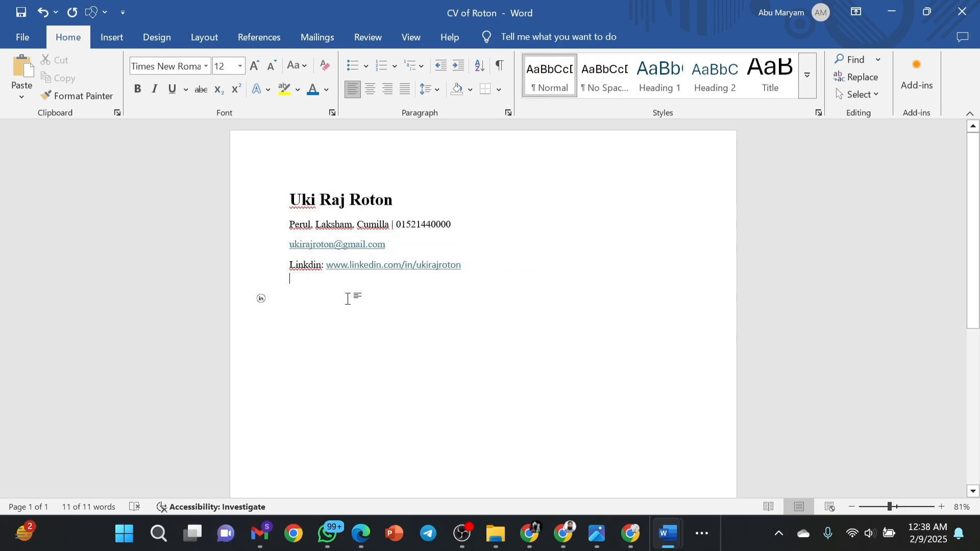
pyautogui.click(269, 302)
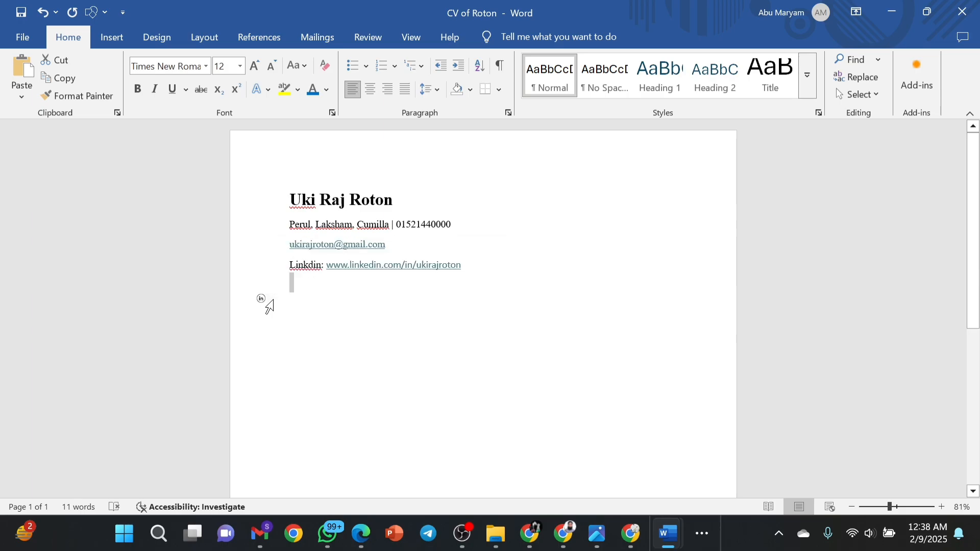
pyautogui.press('BackSpace')
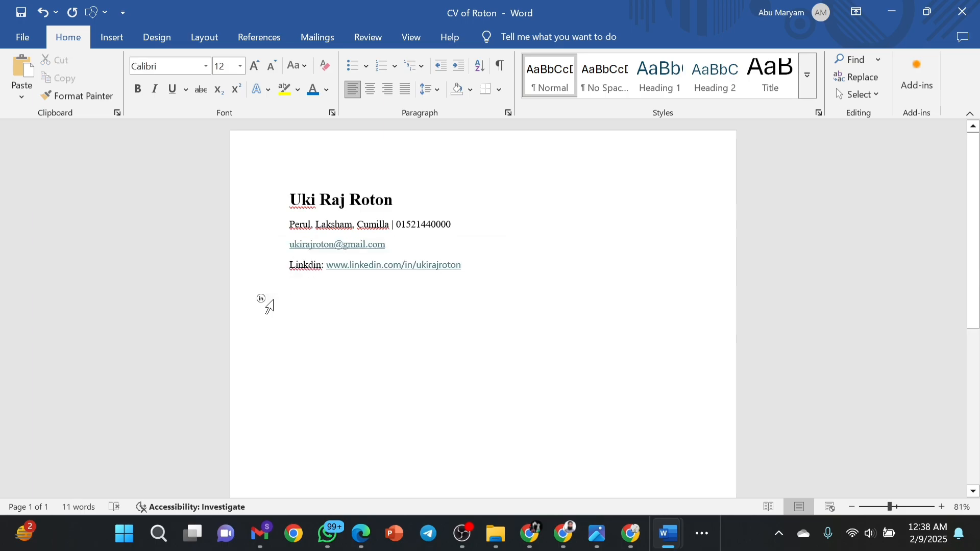
pyautogui.click(262, 299)
pyautogui.press('BackSpace')
# Give the header 1.15 line spacing with no space after paragraphs, then reselect its four lines.
pyautogui.hotkey('ctrl', 'a')
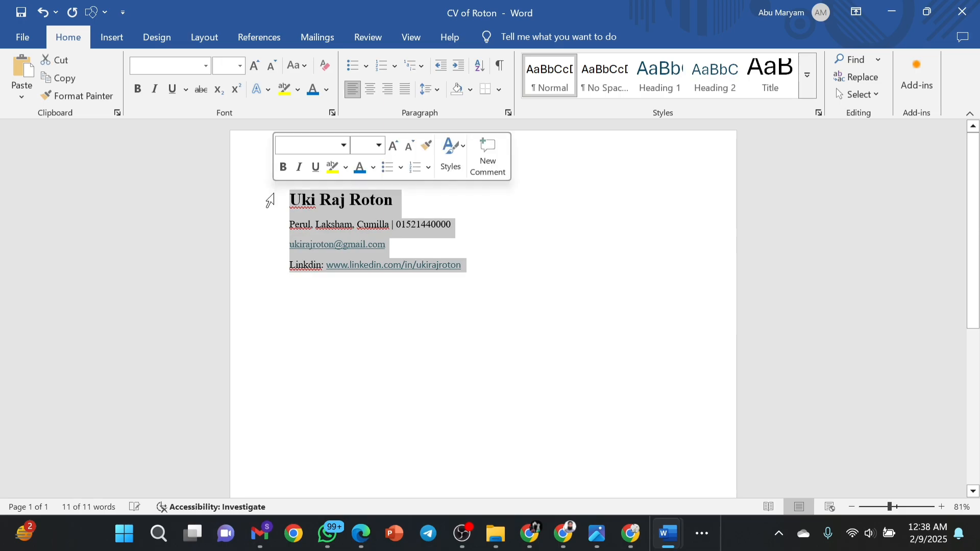
pyautogui.click(437, 90)
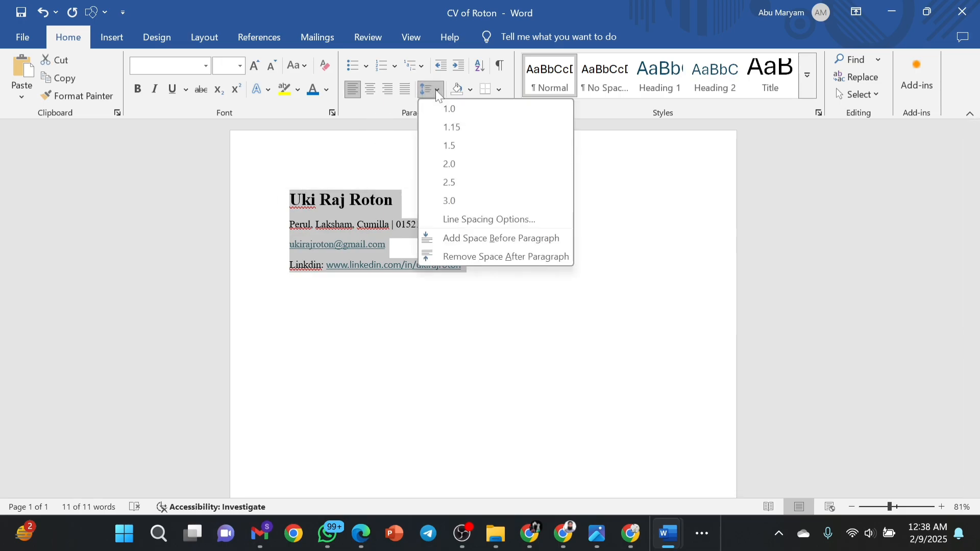
pyautogui.click(466, 258)
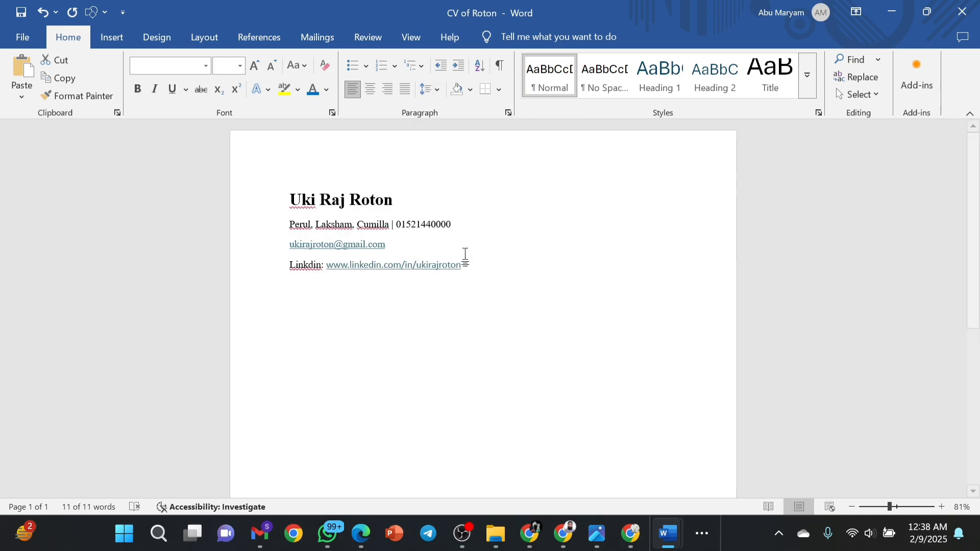
pyautogui.click(465, 262)
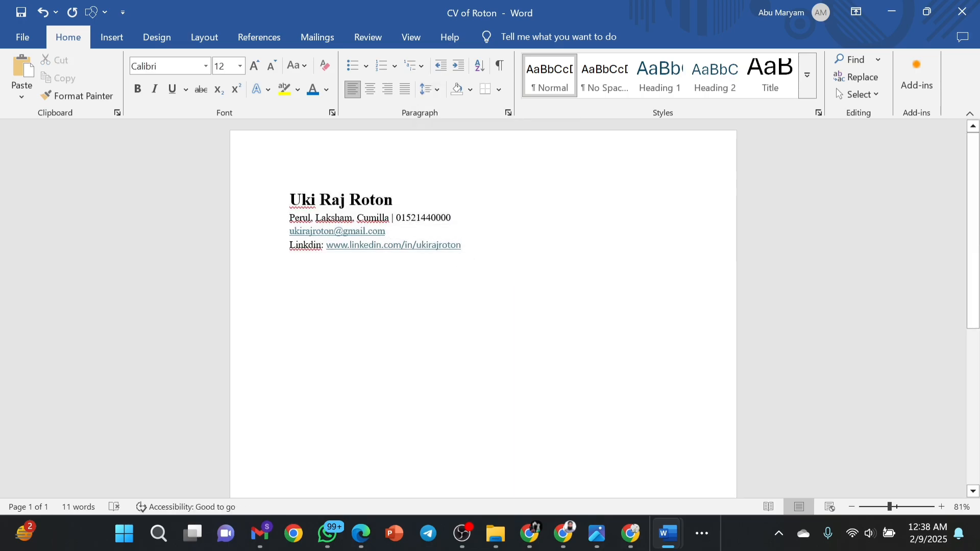
pyautogui.hotkey('ctrl', 'a')
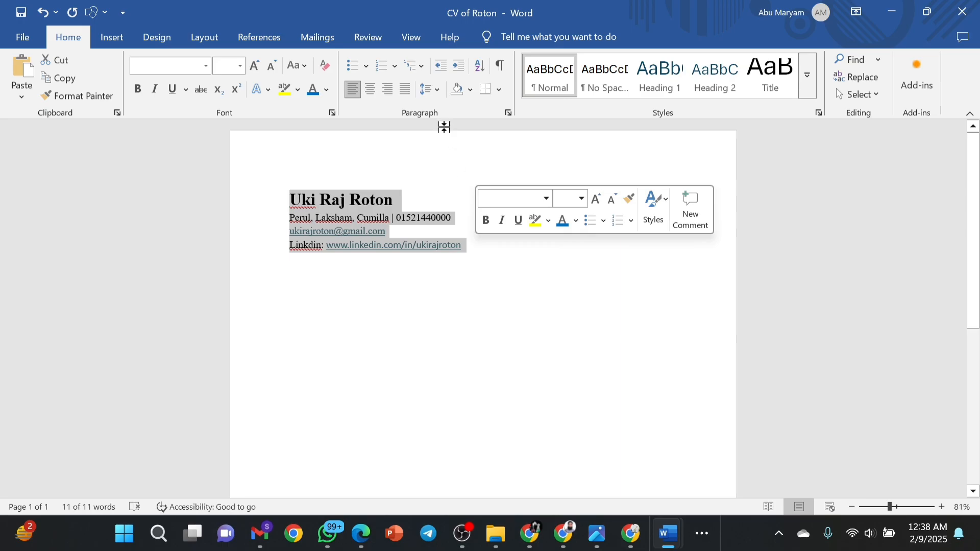
pyautogui.click(435, 91)
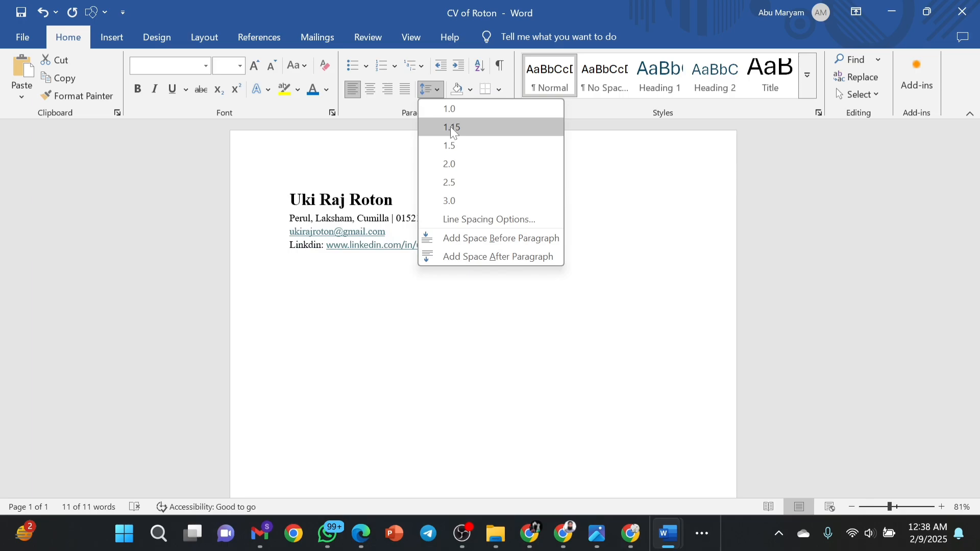
pyautogui.click(451, 128)
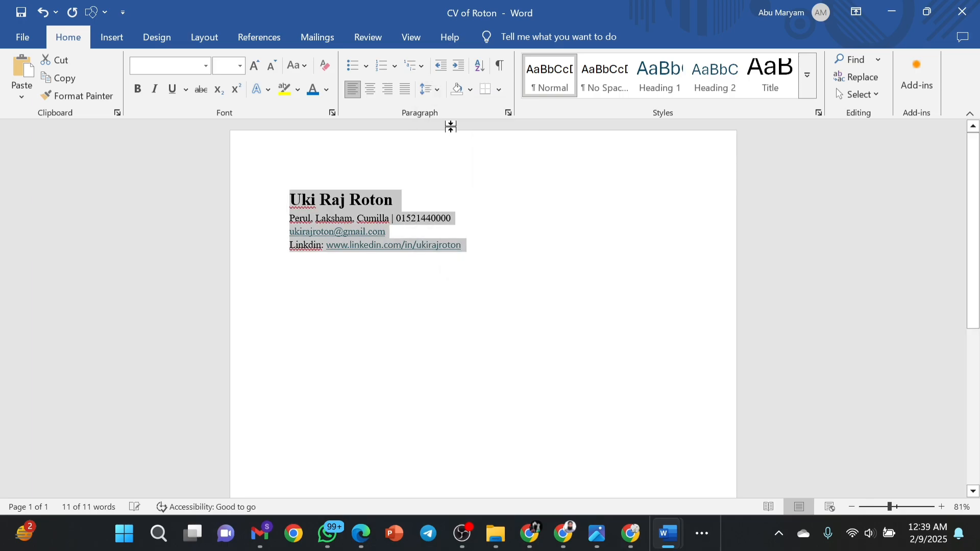
pyautogui.click(482, 238)
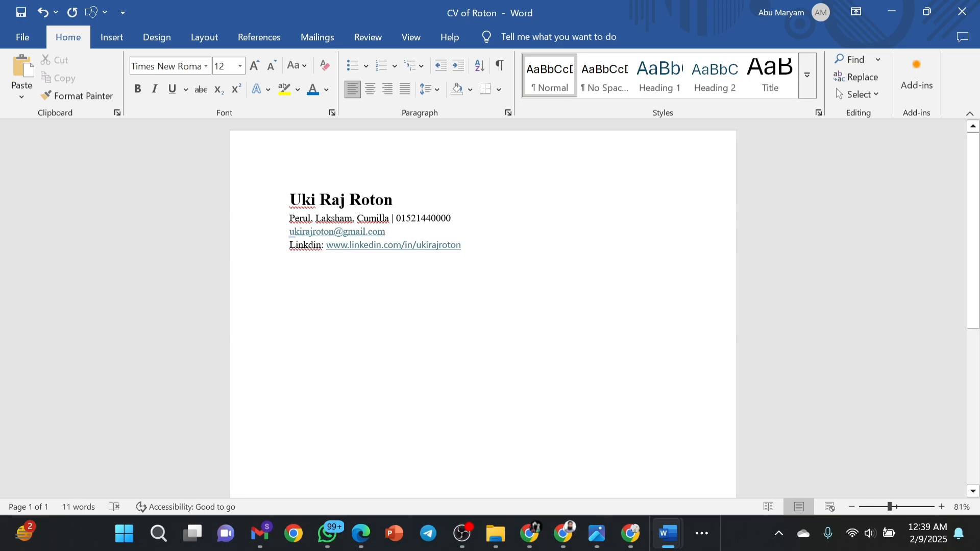
pyautogui.moveTo(290, 200); pyautogui.dragTo(479, 249)
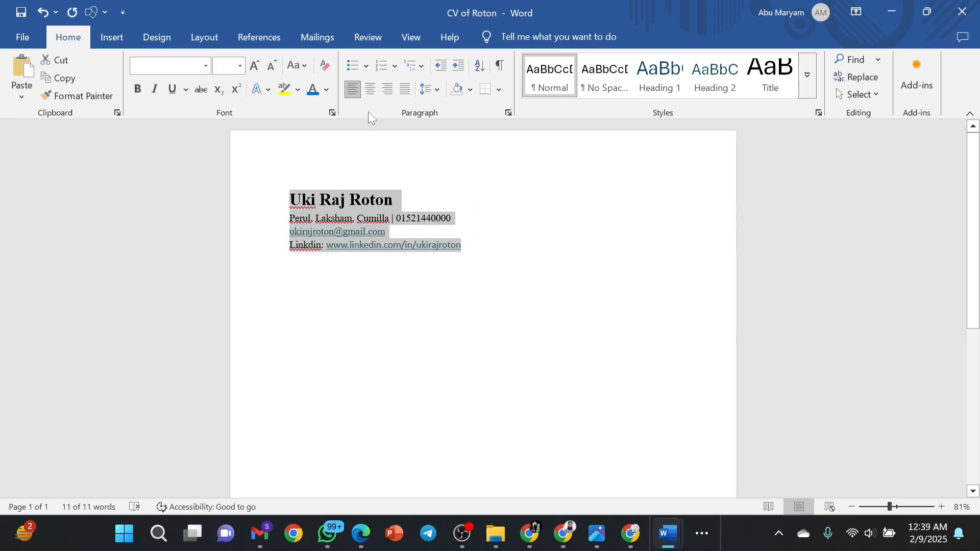
pyautogui.click(371, 89)
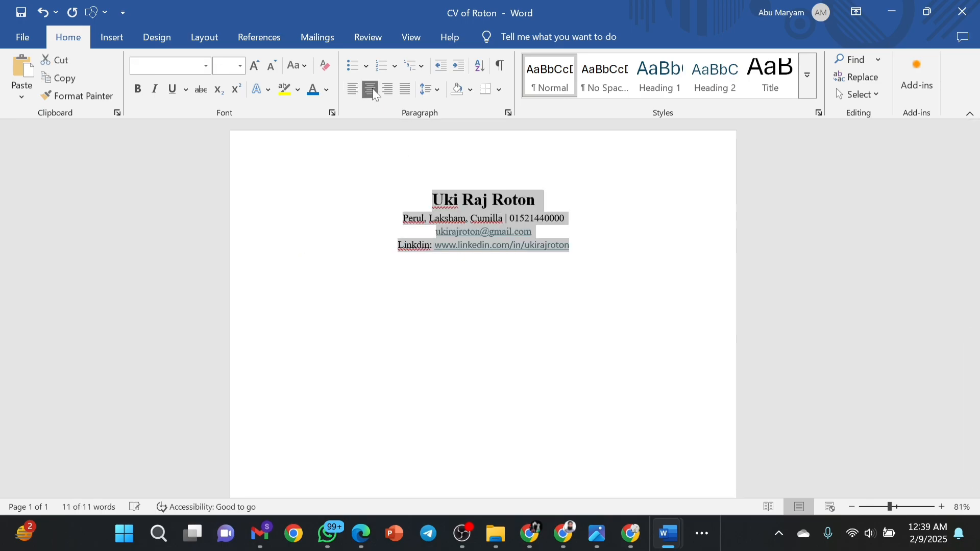
pyautogui.click(536, 200)
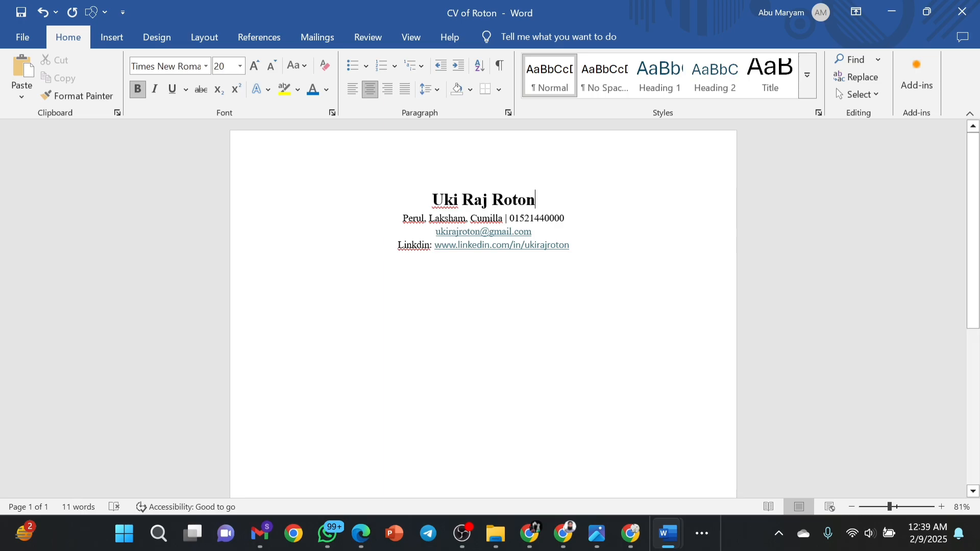
pyautogui.click(497, 289)
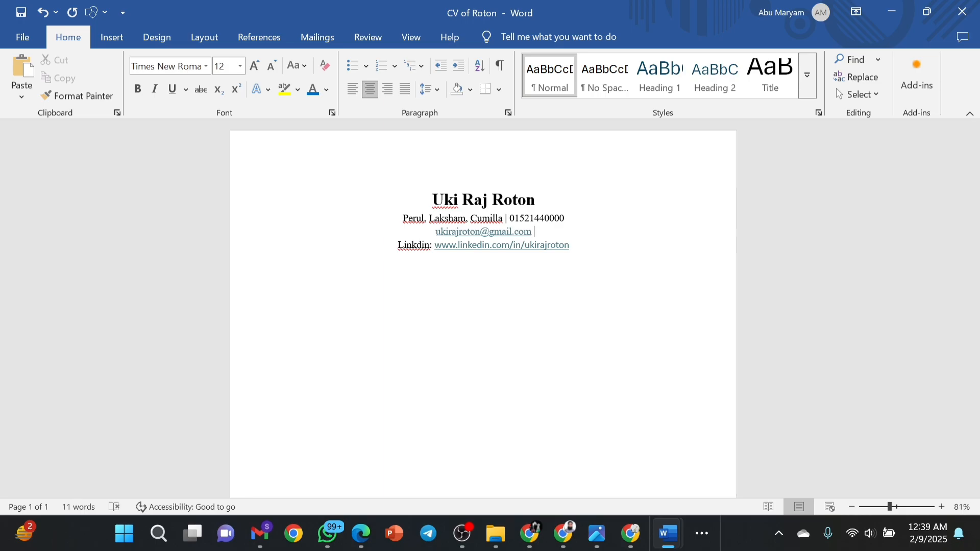
# Type ' | ' and the second phone number after the e-mail address.
pyautogui.write('|')
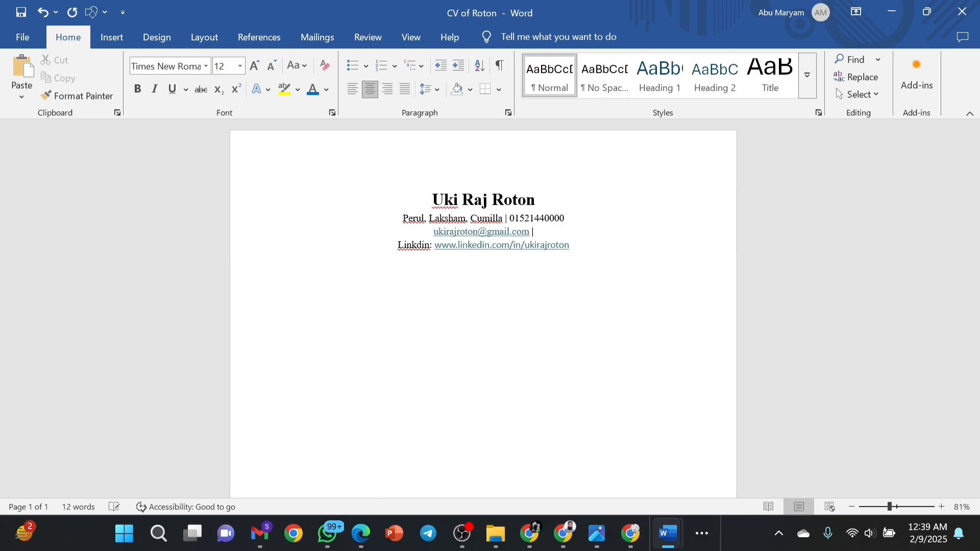
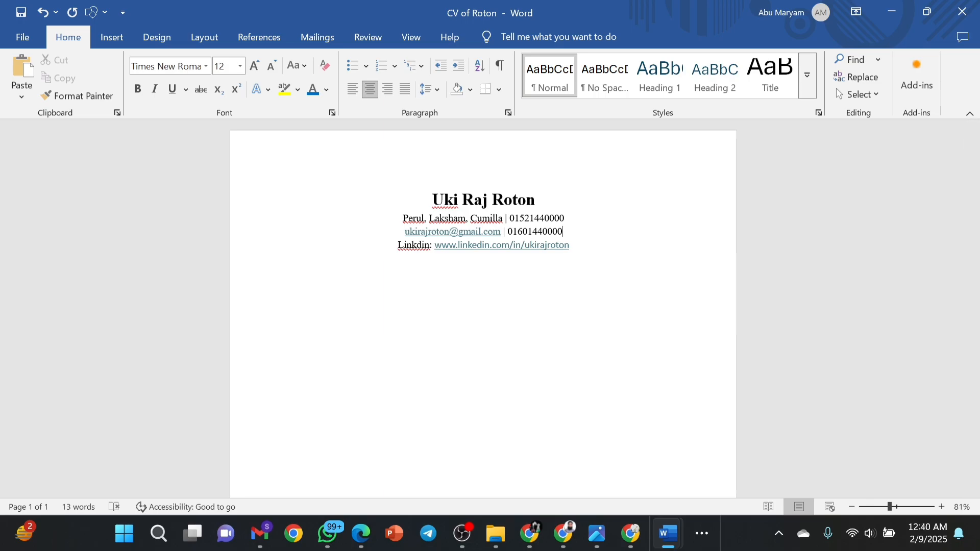
# Insert an empty line above the name heading and open the Insert tab's Table grid.
pyautogui.click(111, 36)
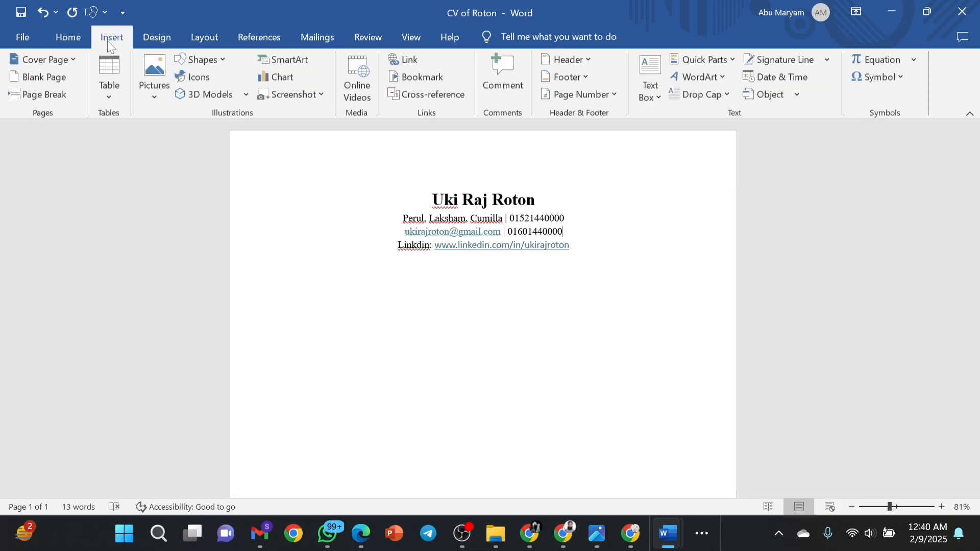
pyautogui.moveTo(431, 200); pyautogui.dragTo(591, 256)
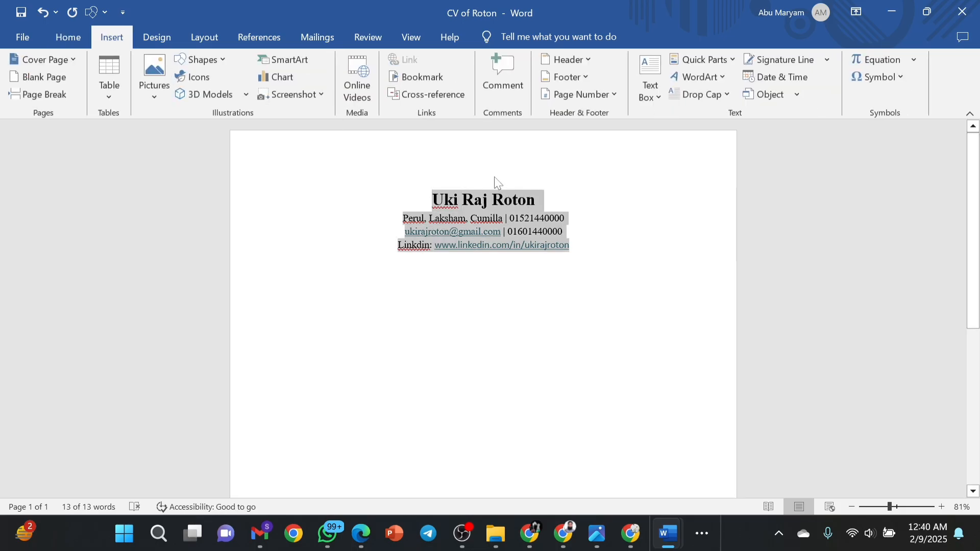
pyautogui.click(493, 200)
pyautogui.click(444, 200)
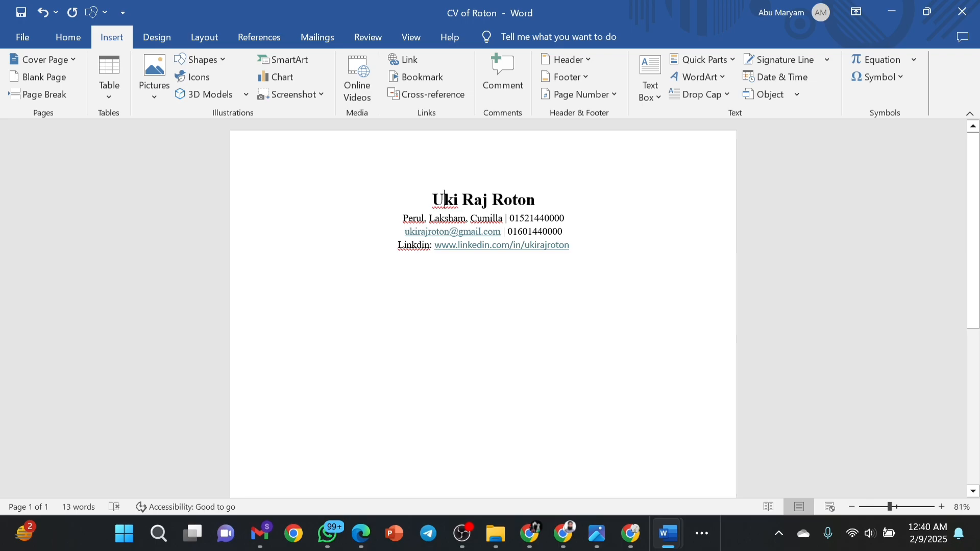
pyautogui.press('Left')
pyautogui.press('Return')
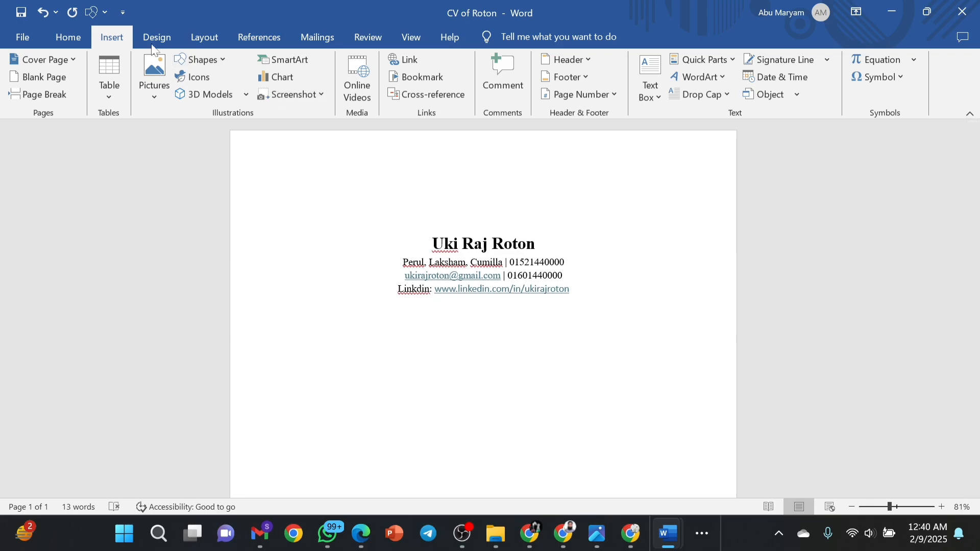
pyautogui.click(109, 82)
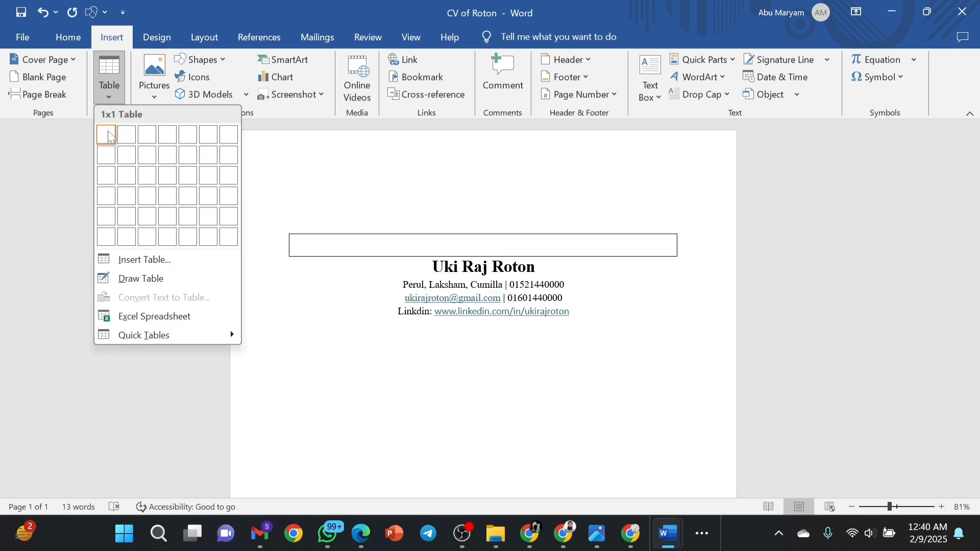
# Insert a 2x1 table above the name heading and narrow its left column to about a third.
pyautogui.click(135, 141)
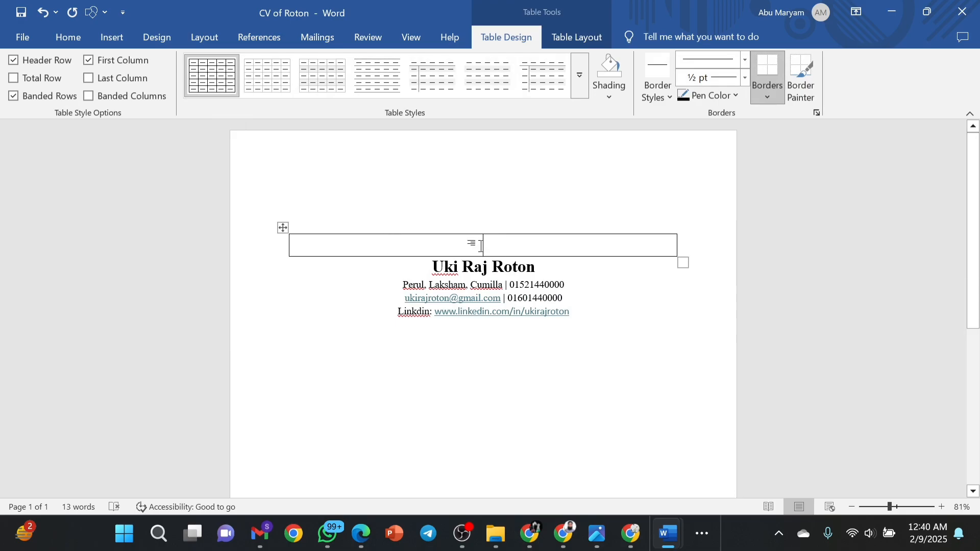
pyautogui.moveTo(482, 246); pyautogui.dragTo(570, 314)
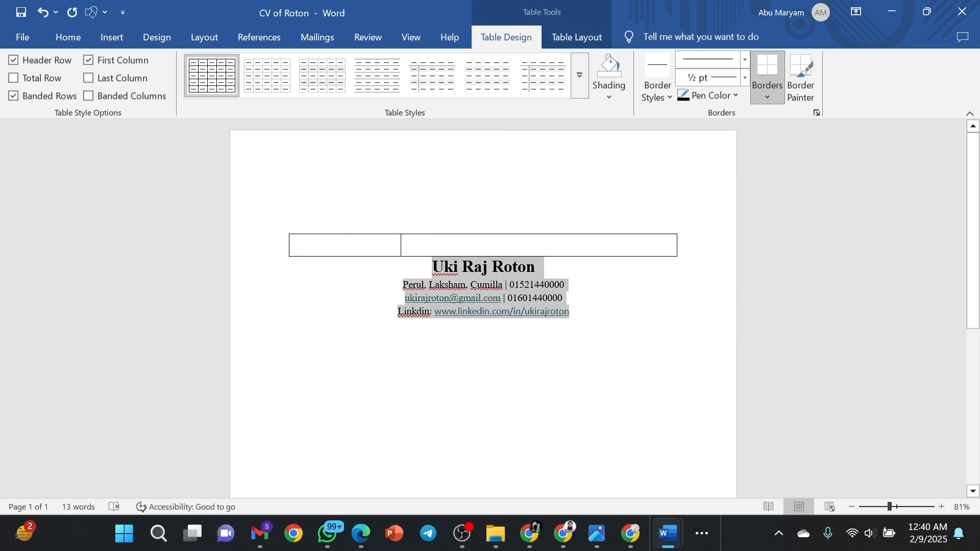
# Cut the four name and contact lines and paste them into the table's right cell.
pyautogui.click(570, 313)
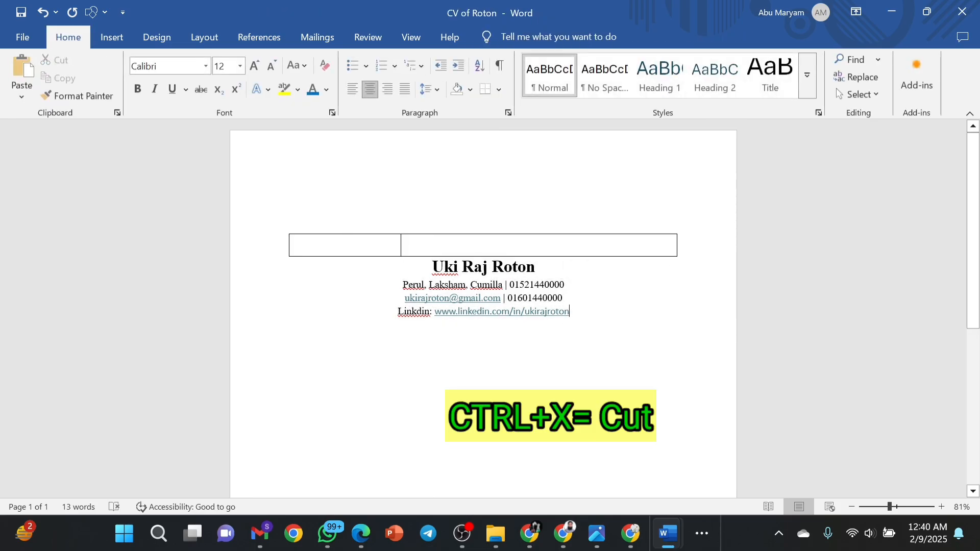
pyautogui.moveTo(432, 267); pyautogui.dragTo(582, 321)
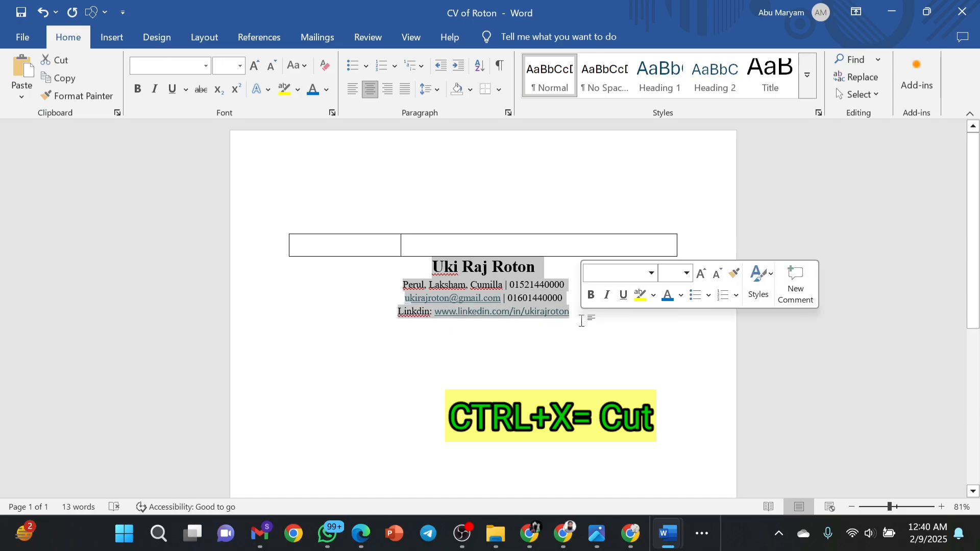
pyautogui.hotkey('ctrl', 'x')
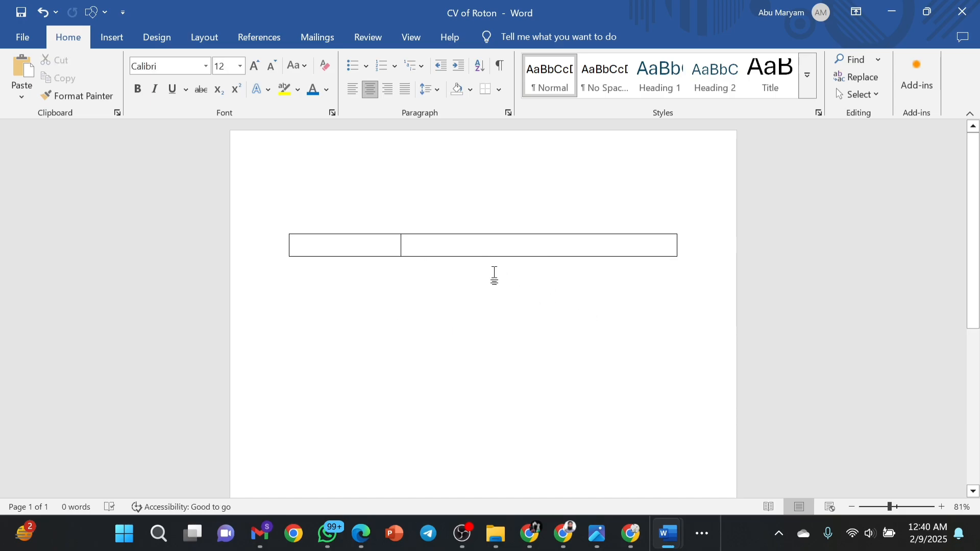
pyautogui.click(475, 253)
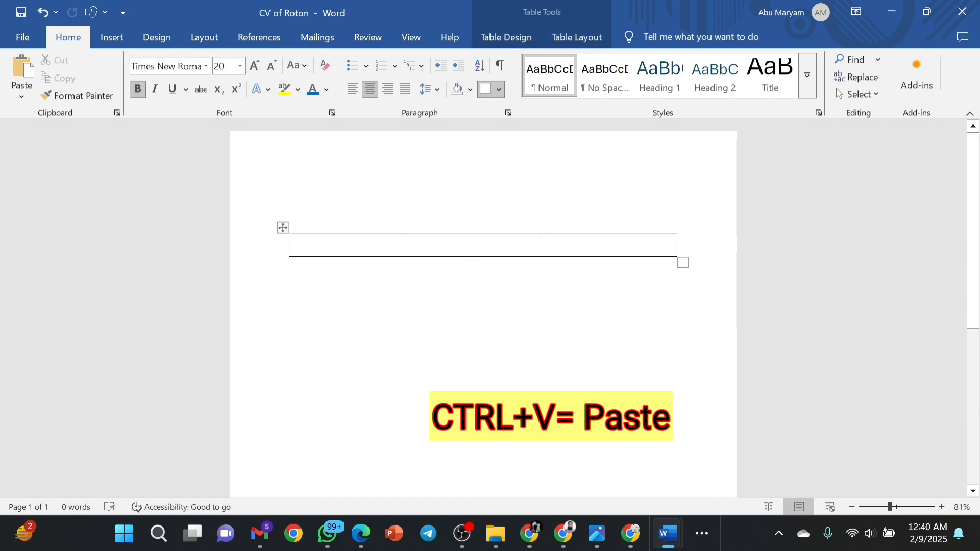
pyautogui.hotkey('ctrl', 'v')
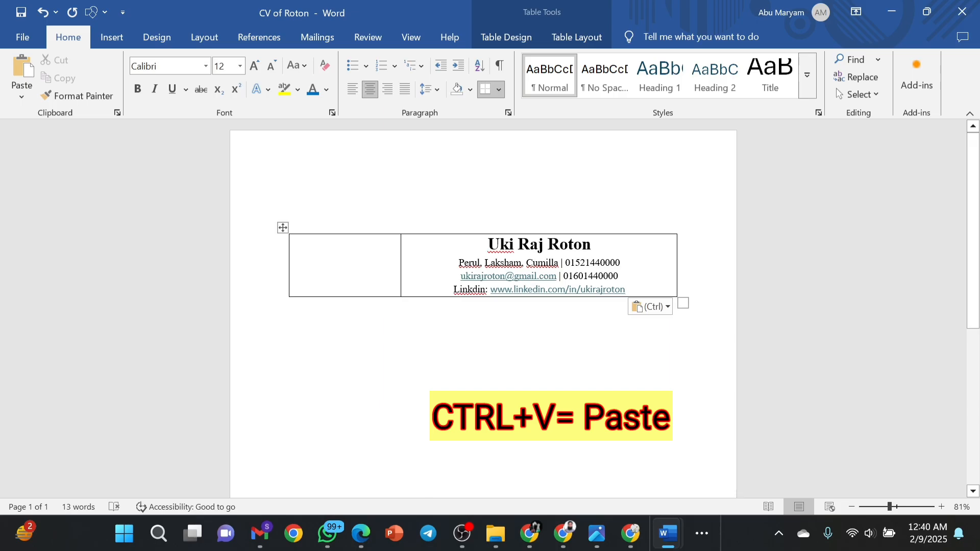
# Left-align the header lines inside the right cell.
pyautogui.hotkey('ctrl', 'a')
pyautogui.click(479, 249)
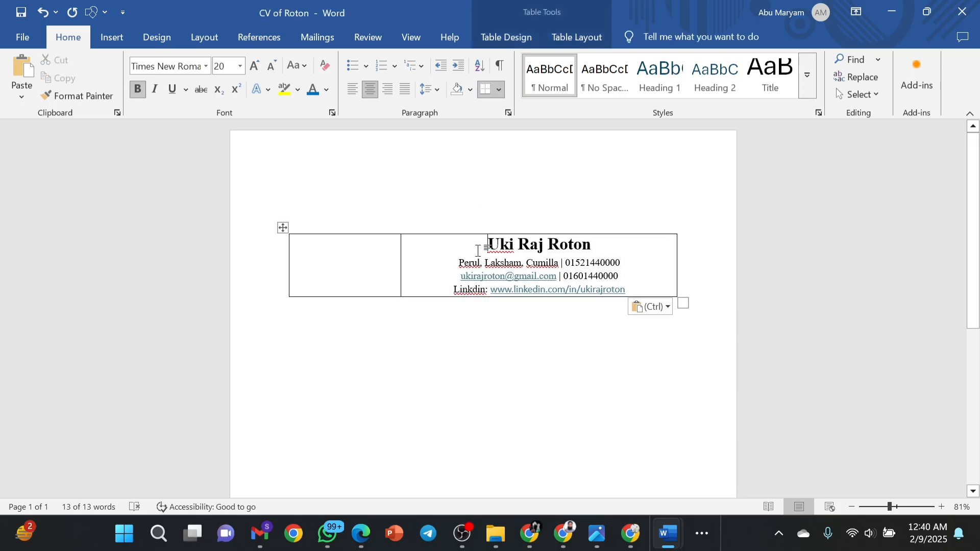
pyautogui.moveTo(480, 249); pyautogui.dragTo(627, 290)
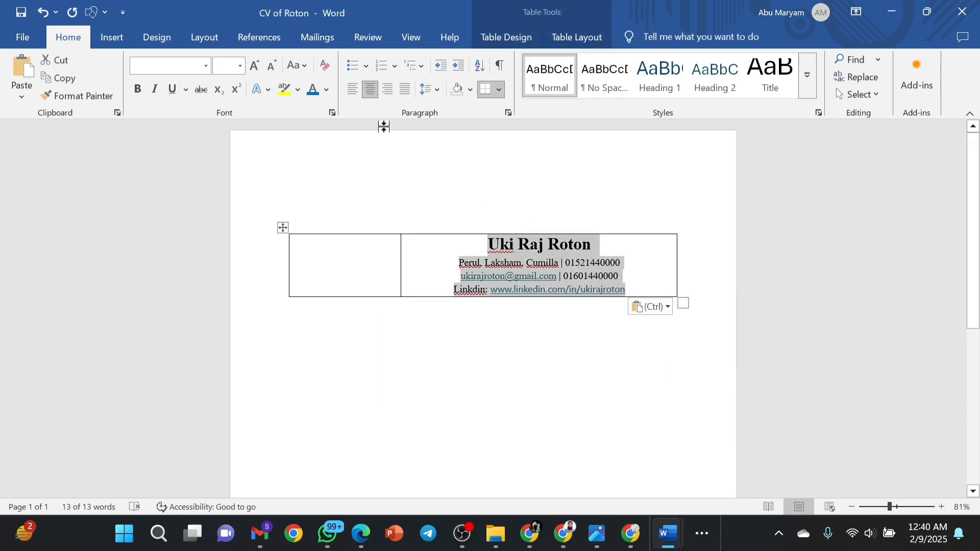
pyautogui.click(351, 94)
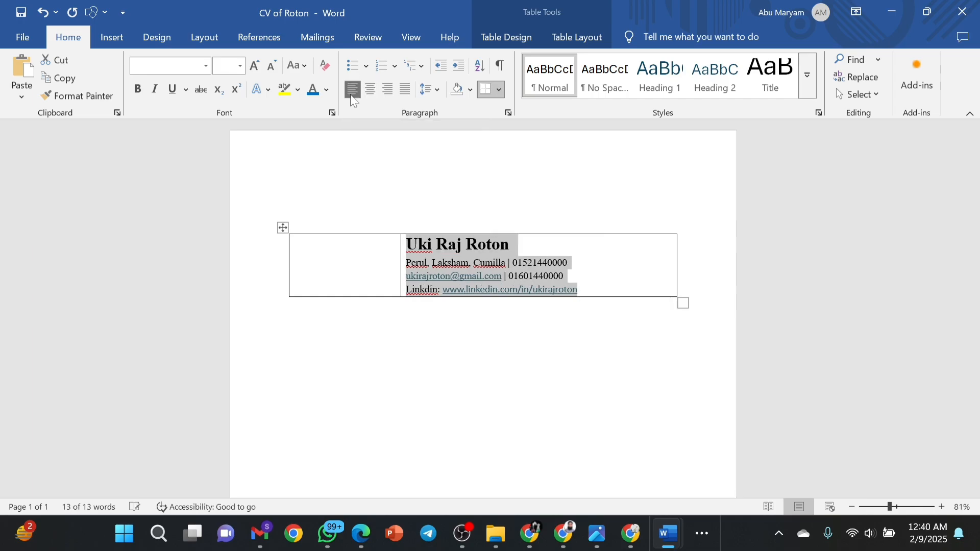
pyautogui.click(622, 271)
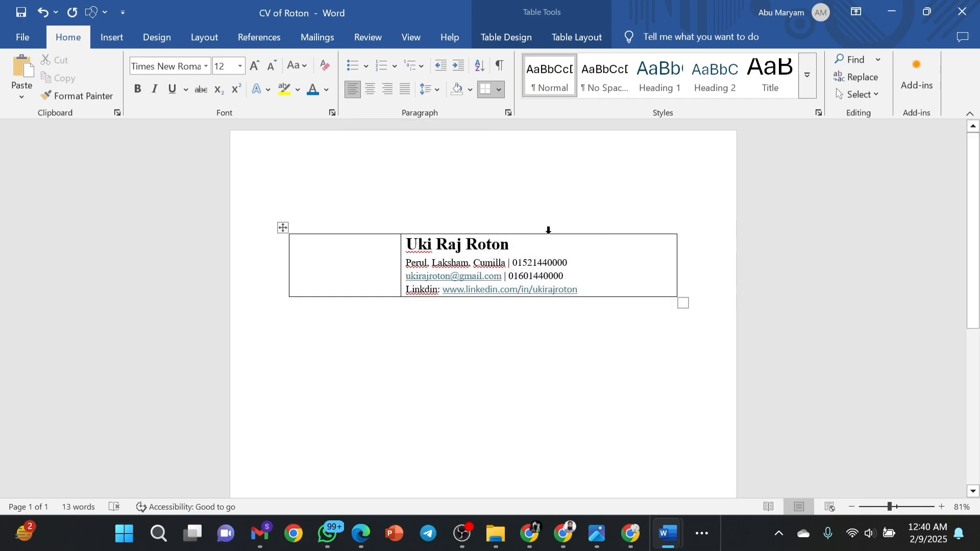
# Delete the blank line above the table and drag the header row taller.
pyautogui.click(329, 263)
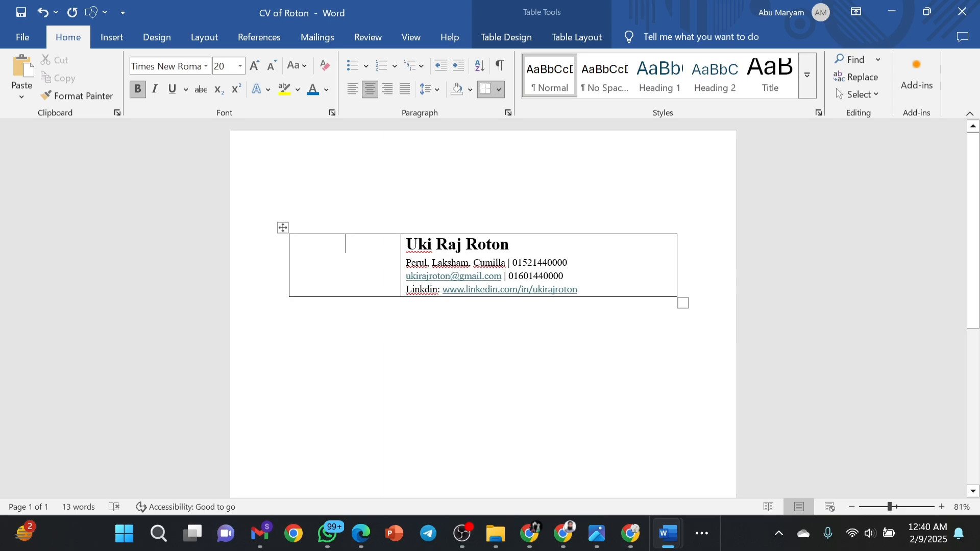
pyautogui.click(384, 223)
pyautogui.press('BackSpace')
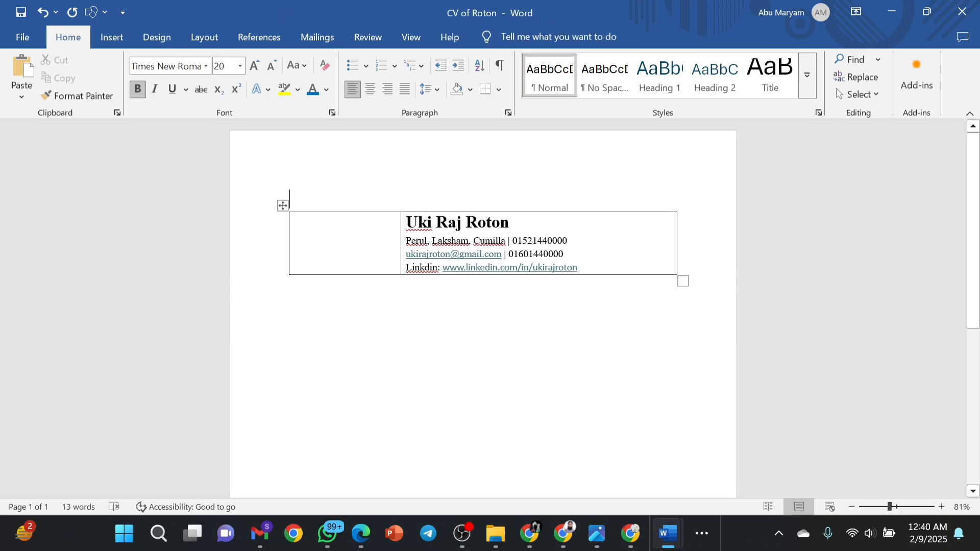
pyautogui.moveTo(600, 275); pyautogui.dragTo(406, 220)
# Apply wider line spacing to the four header lines in the right cell.
pyautogui.click(438, 88)
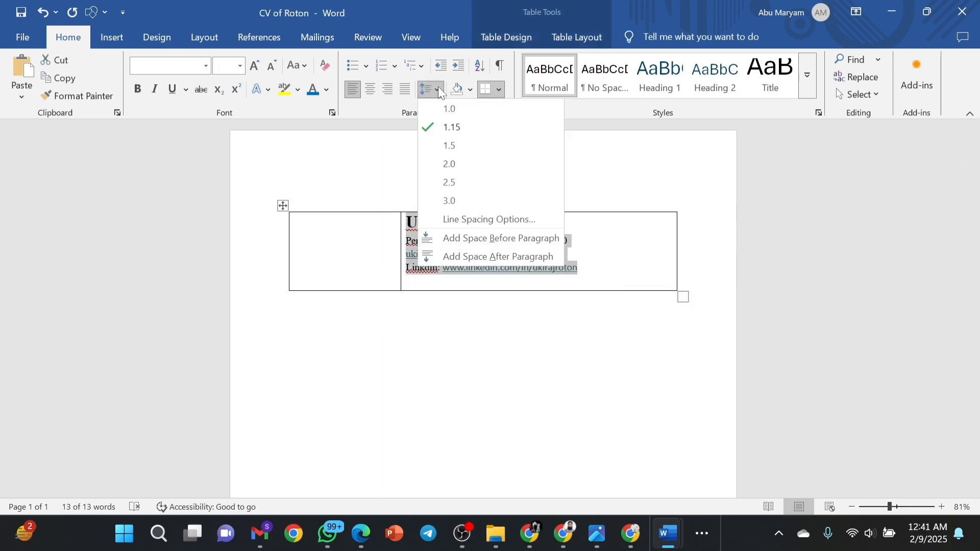
pyautogui.press('Escape')
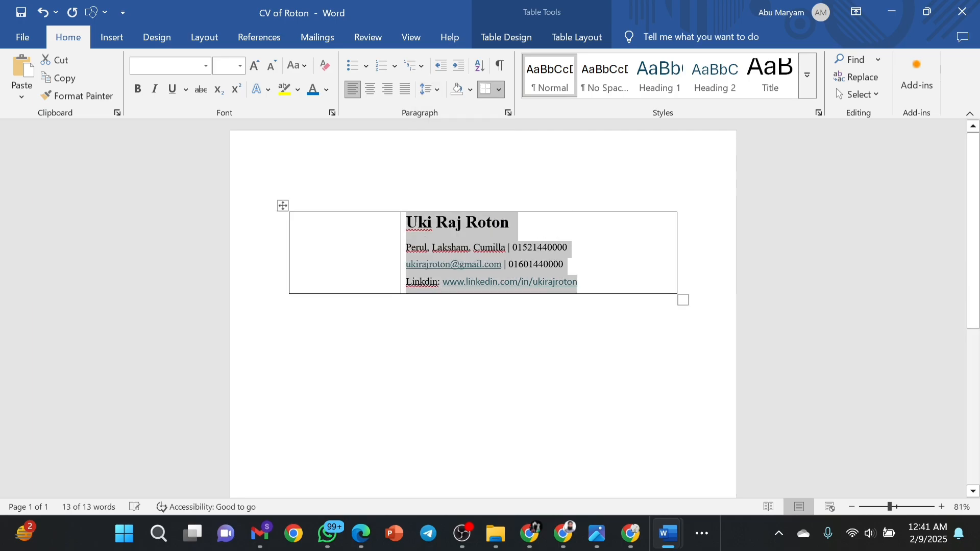
pyautogui.click(589, 265)
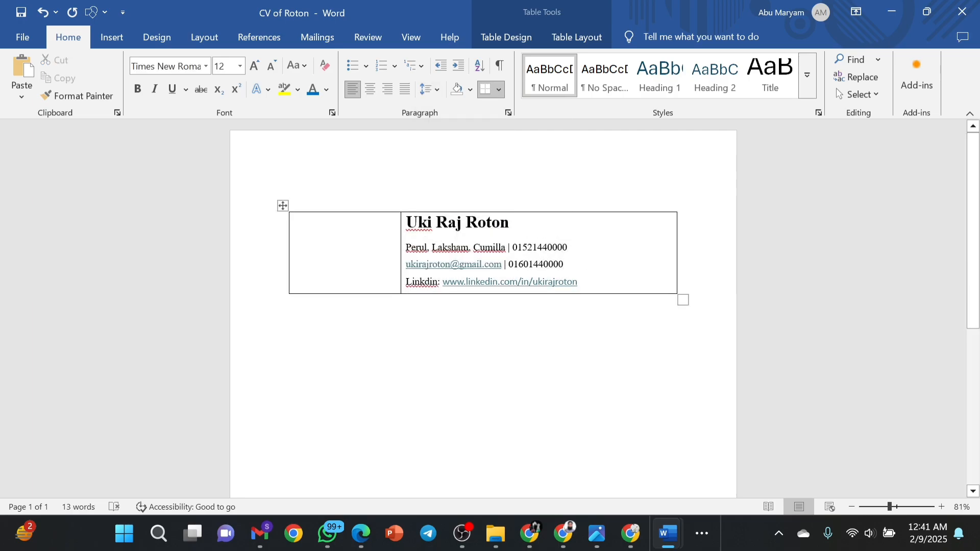
pyautogui.moveTo(510, 222); pyautogui.dragTo(418, 223)
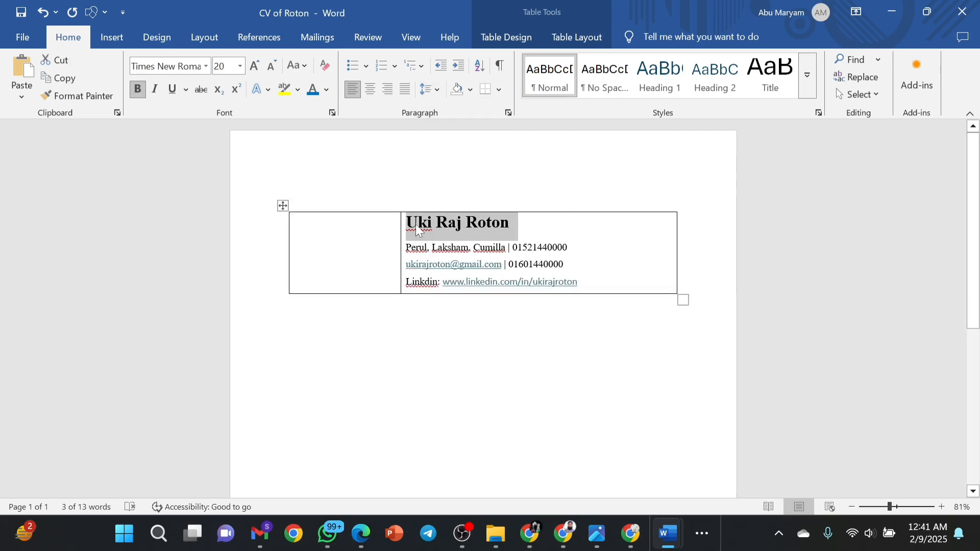
pyautogui.click(418, 223)
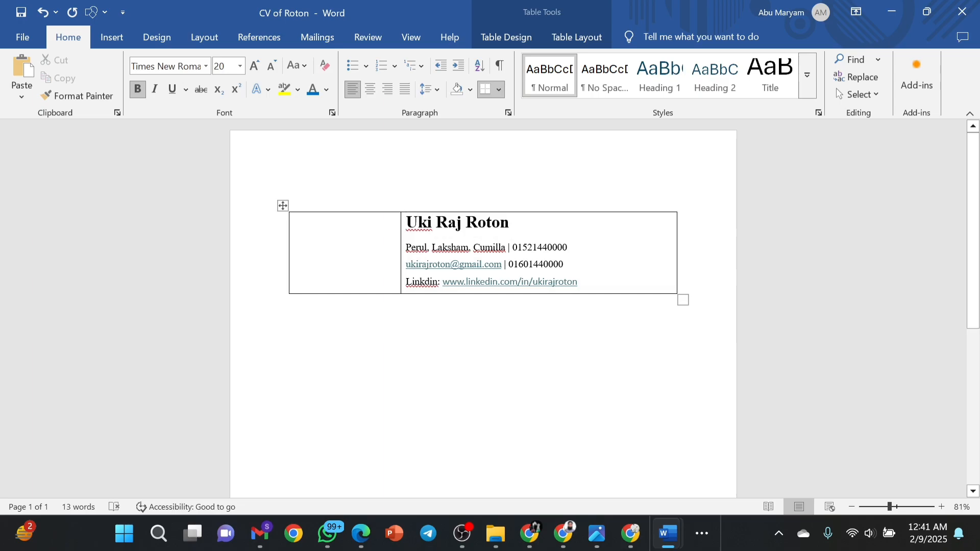
pyautogui.moveTo(418, 223); pyautogui.dragTo(516, 227)
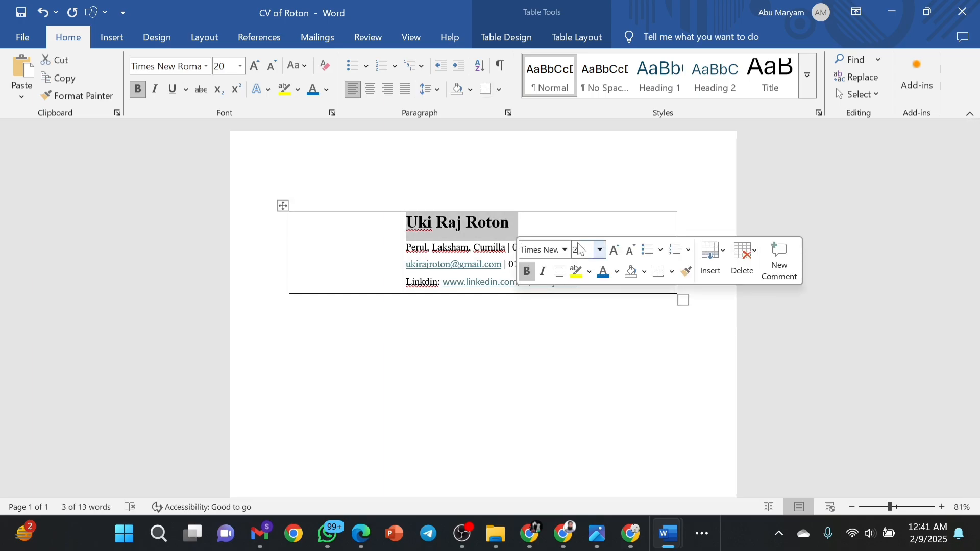
pyautogui.click(615, 251)
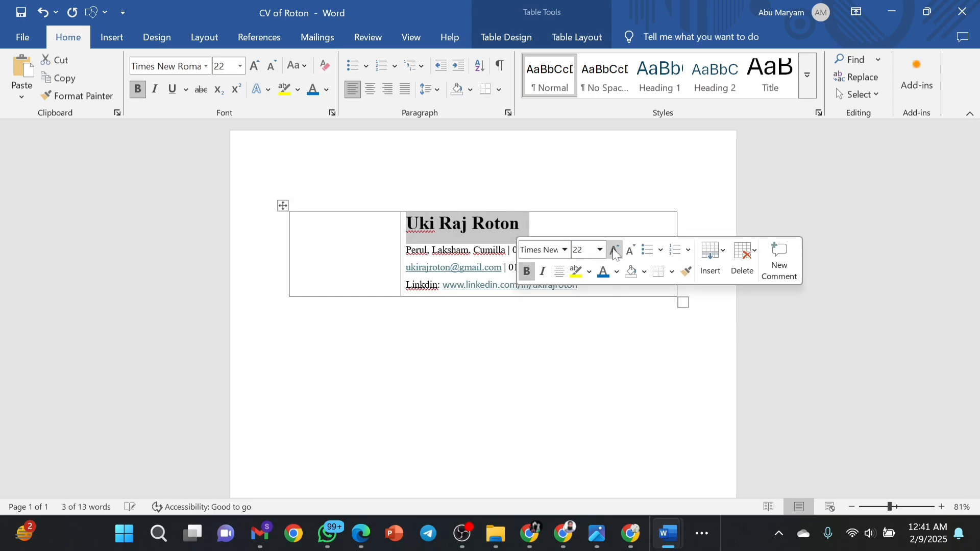
pyautogui.click(615, 252)
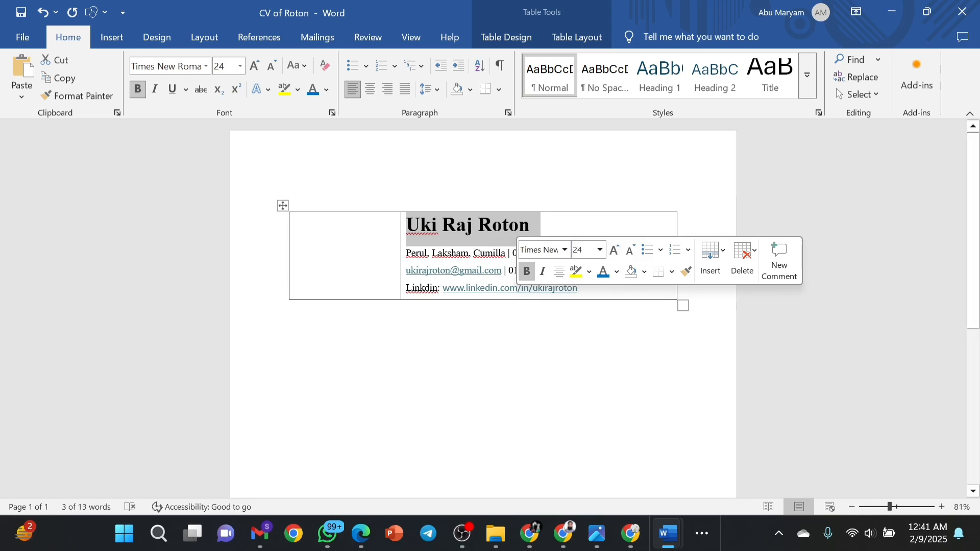
pyautogui.click(565, 371)
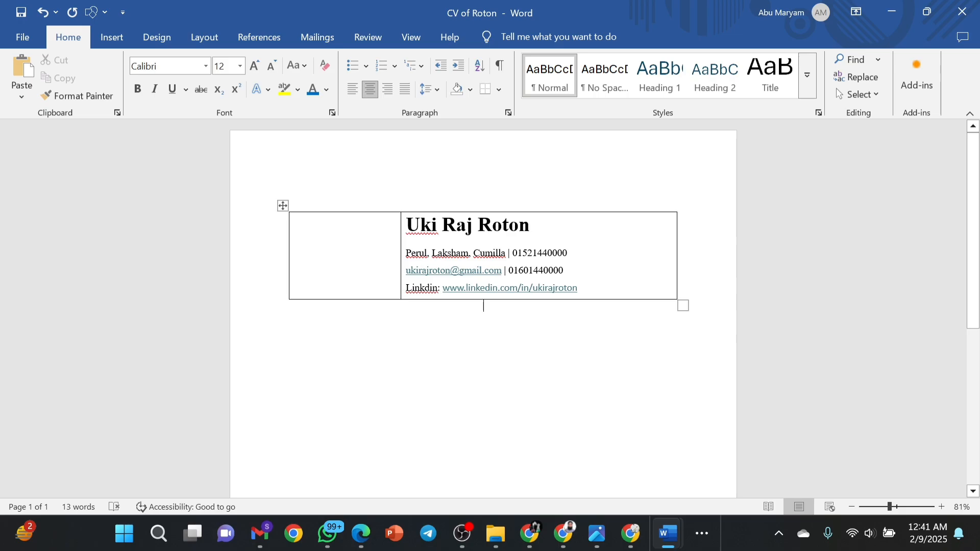
pyautogui.moveTo(407, 223); pyautogui.dragTo(577, 288)
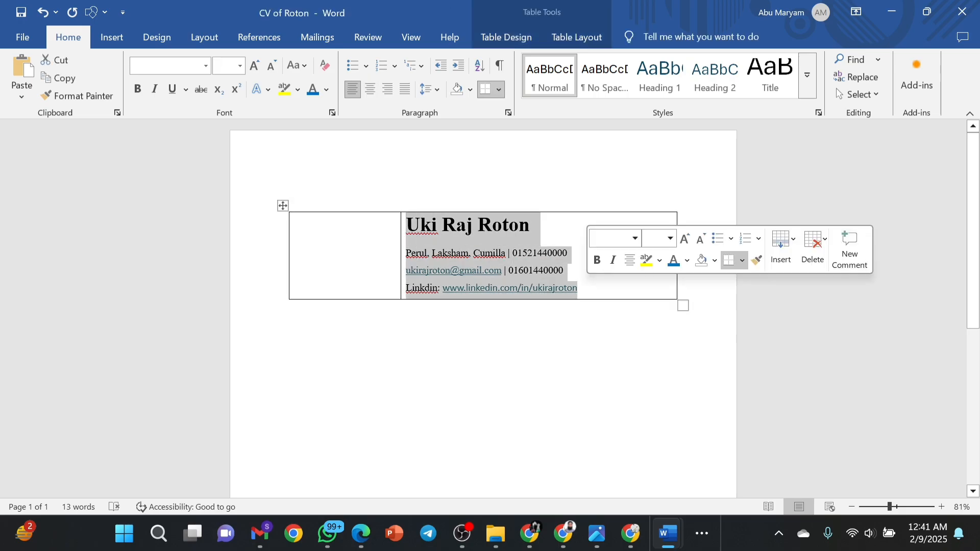
pyautogui.click(437, 90)
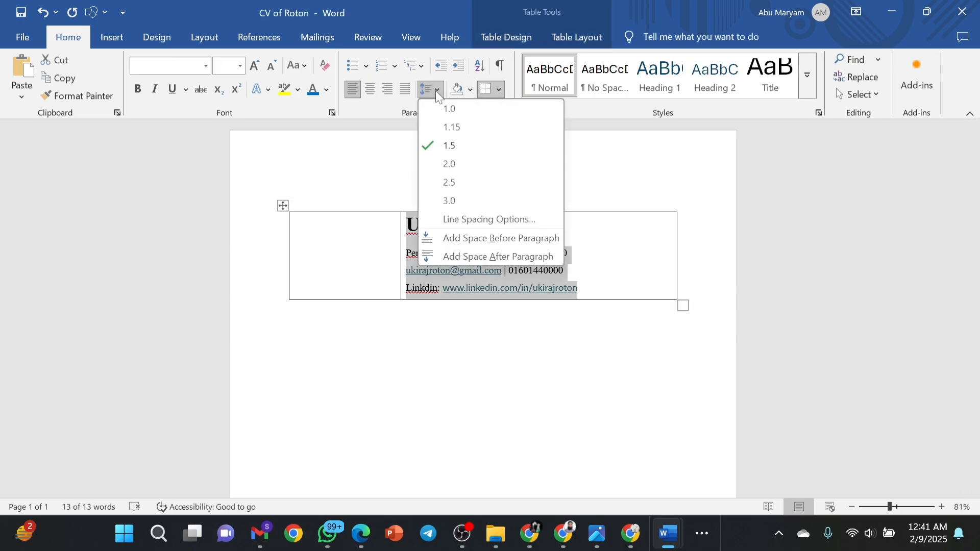
pyautogui.click(451, 127)
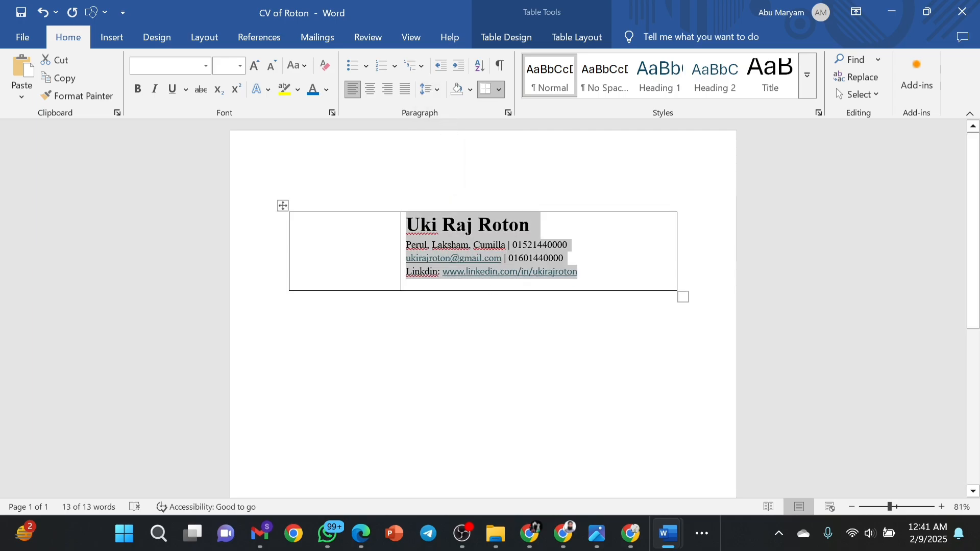
pyautogui.click(579, 272)
pyautogui.moveTo(579, 272); pyautogui.dragTo(405, 226)
pyautogui.click(430, 89)
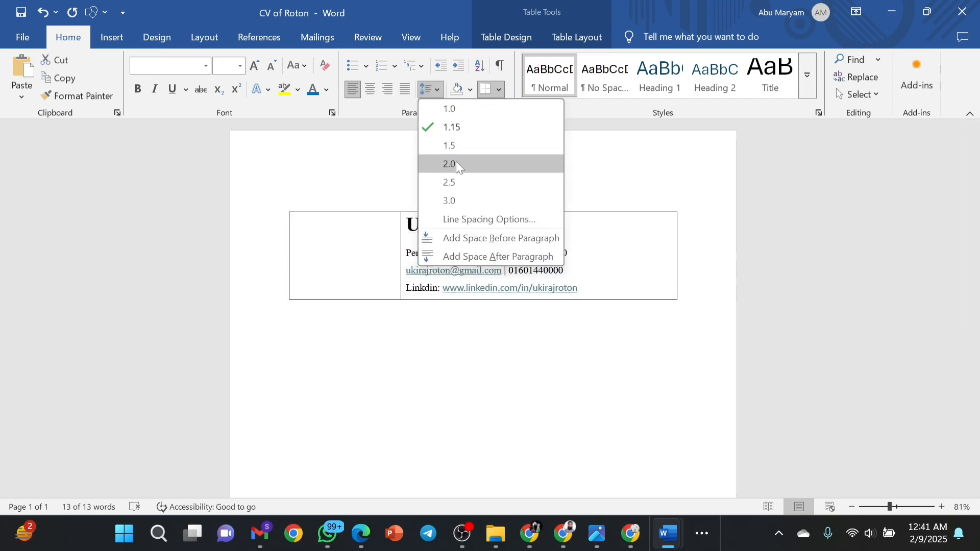
pyautogui.click(447, 146)
pyautogui.click(598, 257)
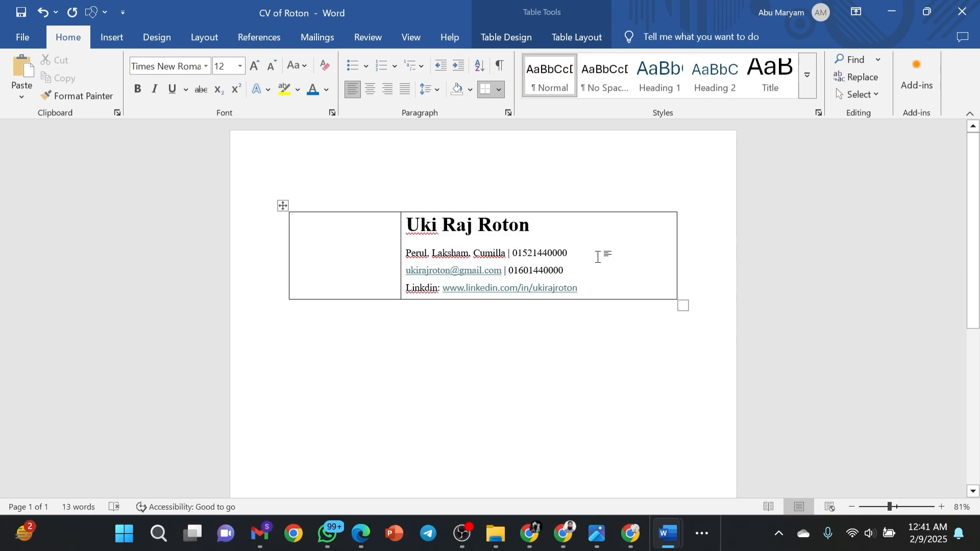
# Paste the businessman portrait into the centered left cell of the header table.
pyautogui.click(365, 257)
pyautogui.hotkey('ctrl', 'e')
pyautogui.hotkey('ctrl', 'b')
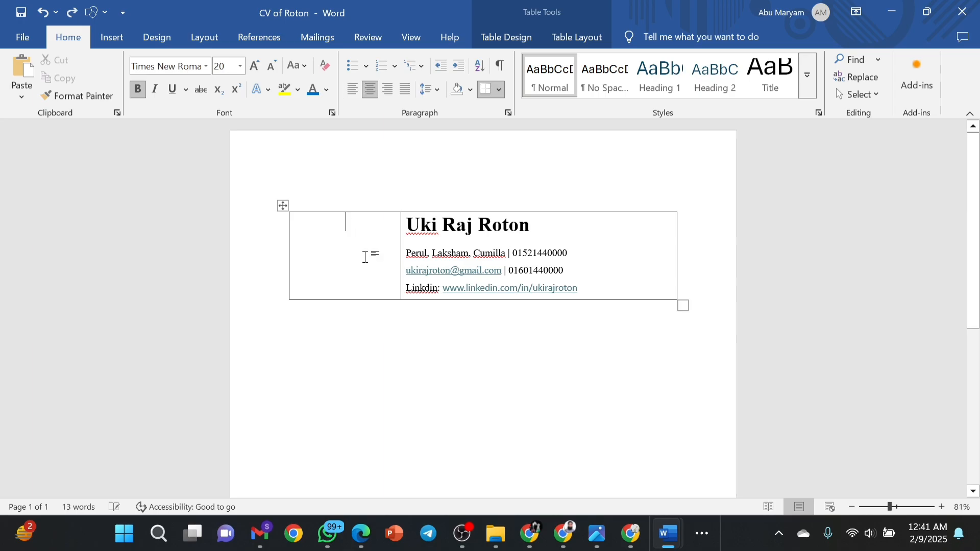
pyautogui.click(600, 271)
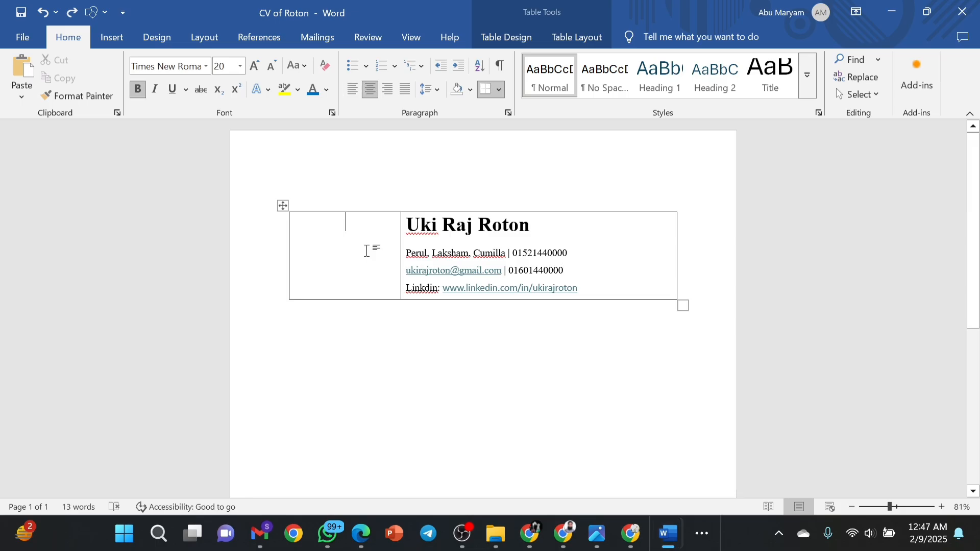
pyautogui.hotkey('ctrl', 'v')
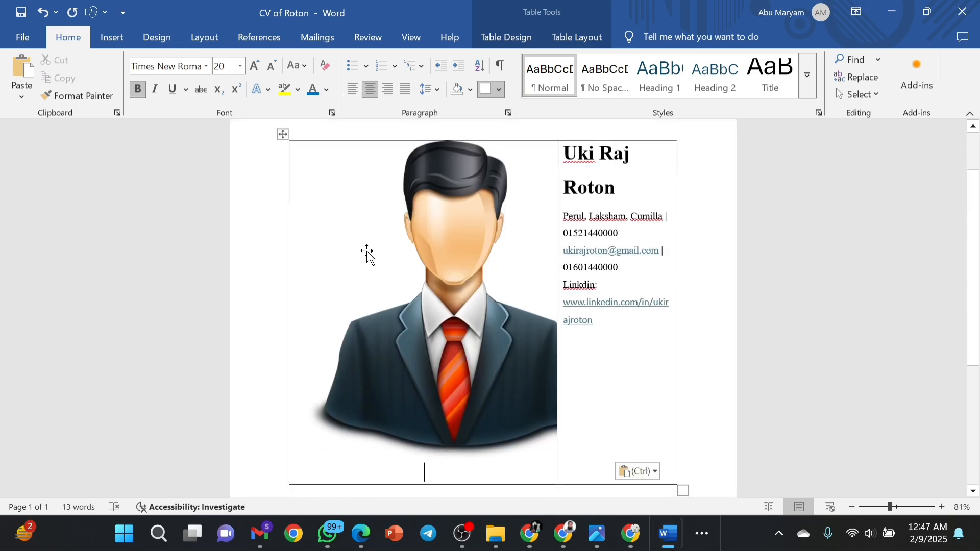
# Resize the portrait with its corner and side handles to fill the left cell.
pyautogui.click(559, 294)
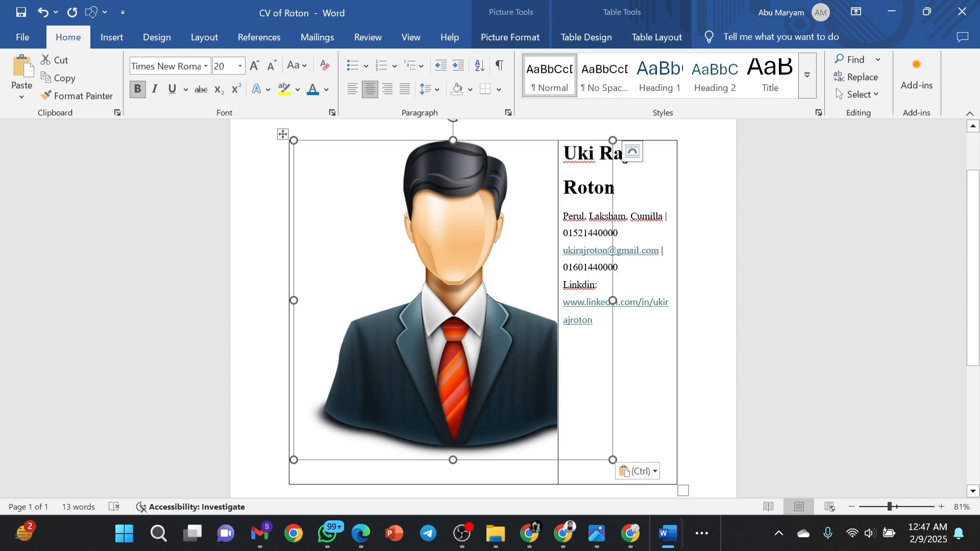
pyautogui.moveTo(614, 460); pyautogui.dragTo(351, 207)
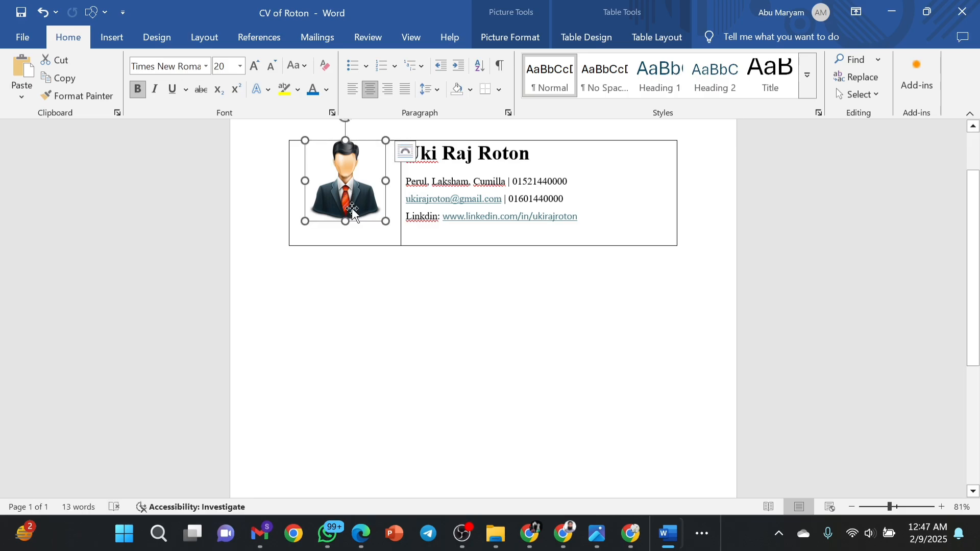
pyautogui.moveTo(358, 144); pyautogui.dragTo(316, 152)
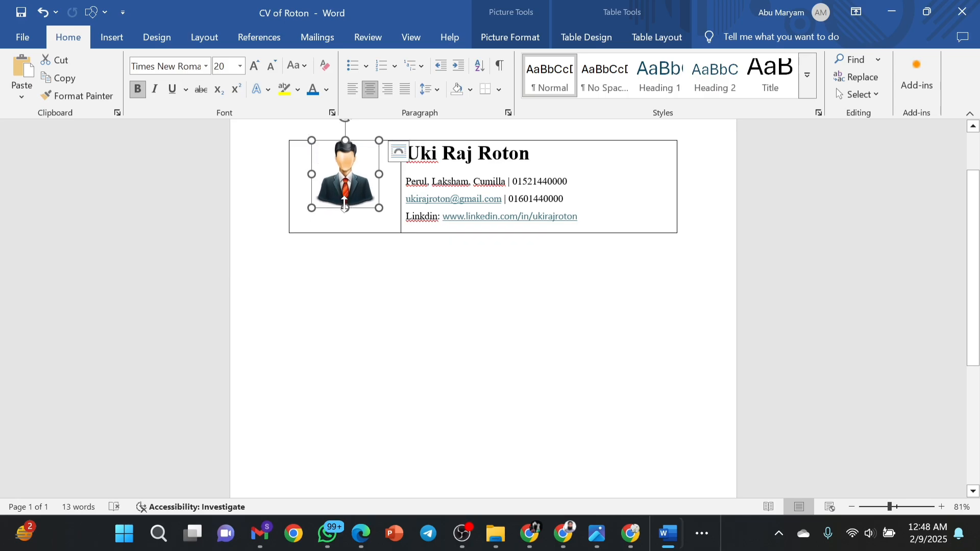
pyautogui.moveTo(345, 204); pyautogui.dragTo(347, 217)
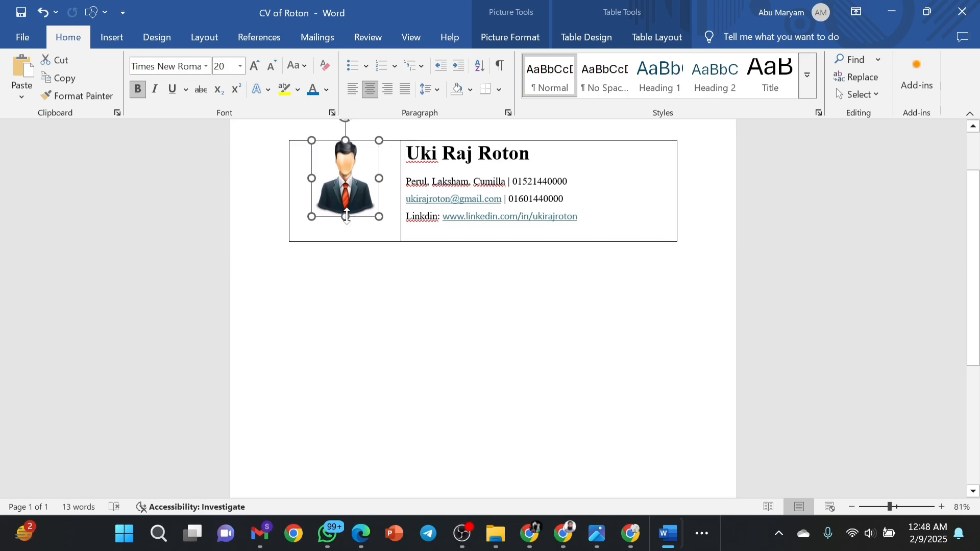
pyautogui.click(309, 158)
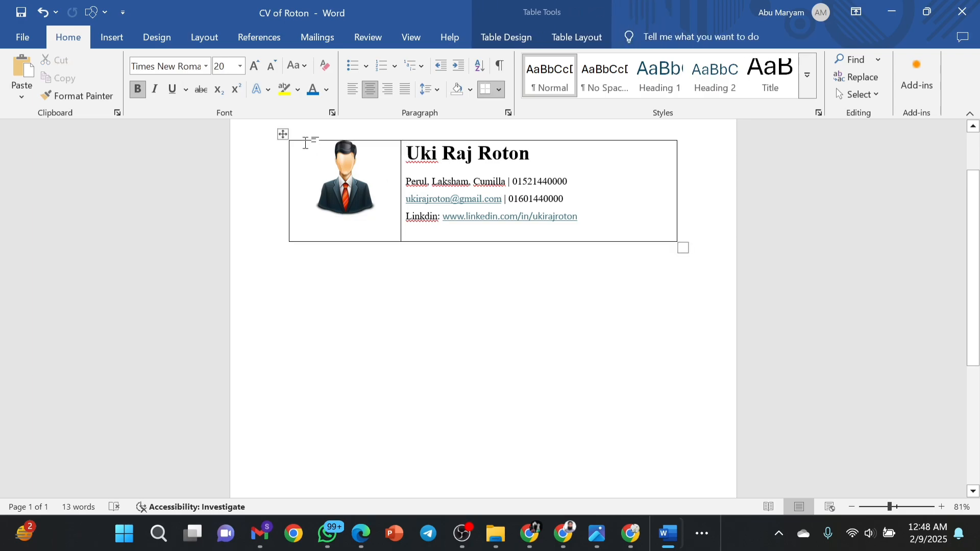
pyautogui.click(340, 156)
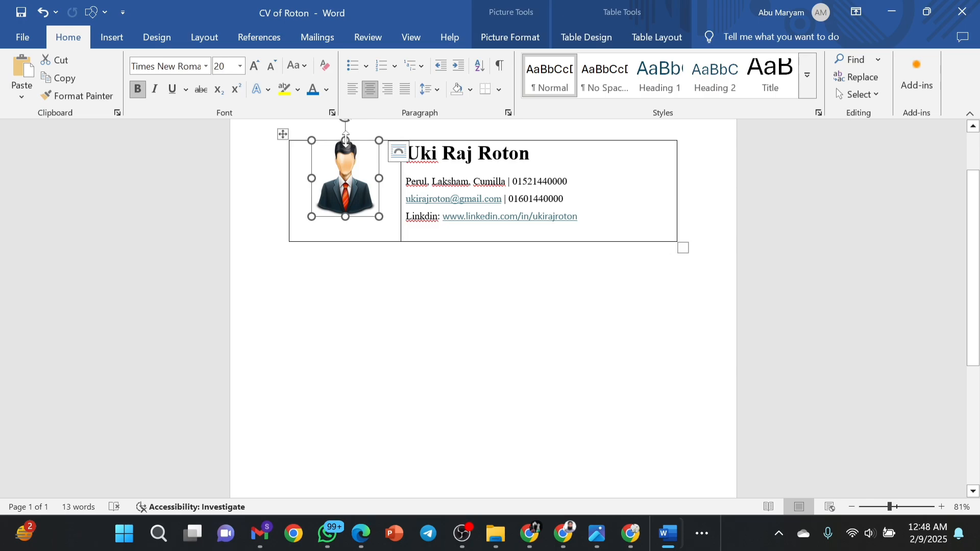
pyautogui.moveTo(345, 139); pyautogui.dragTo(346, 136)
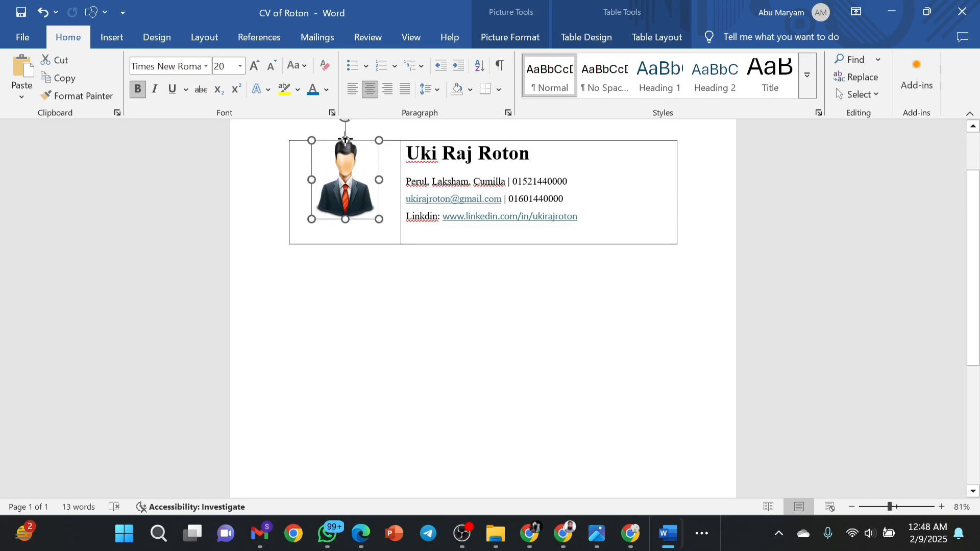
pyautogui.moveTo(346, 220); pyautogui.dragTo(347, 228)
pyautogui.moveTo(380, 183); pyautogui.dragTo(391, 194)
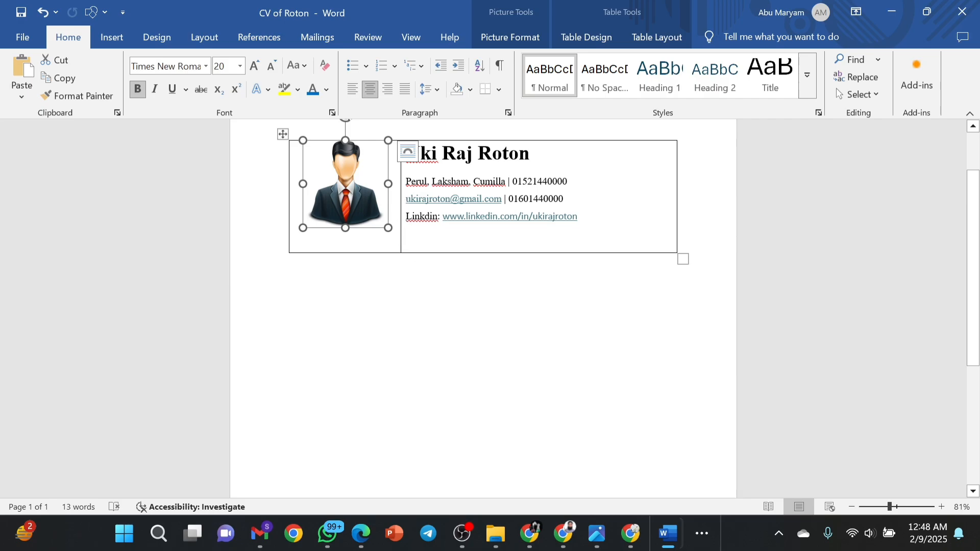
# Delete the empty line below the portrait to shorten the header row.
pyautogui.moveTo(428, 252); pyautogui.dragTo(428, 232)
pyautogui.click(384, 246)
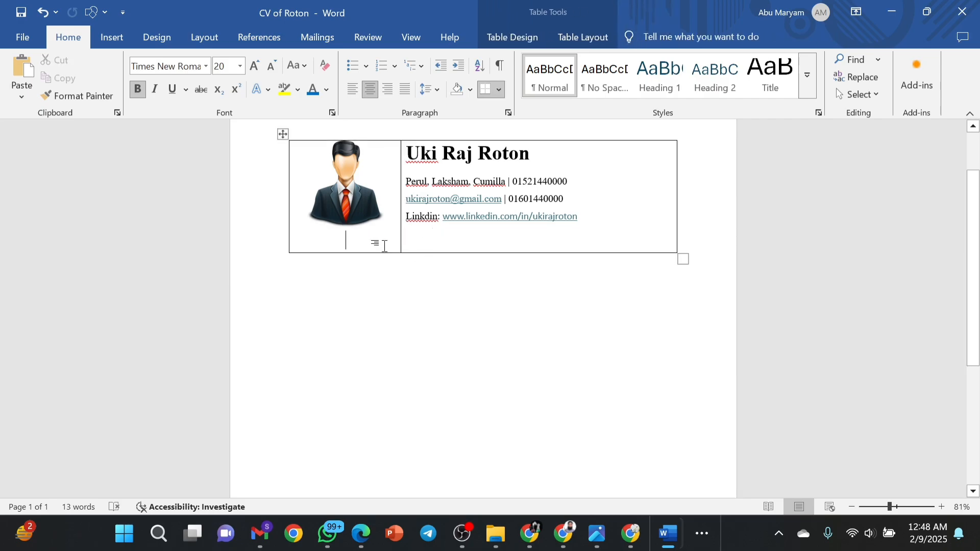
pyautogui.press('BackSpace')
pyautogui.press('BackSpace')
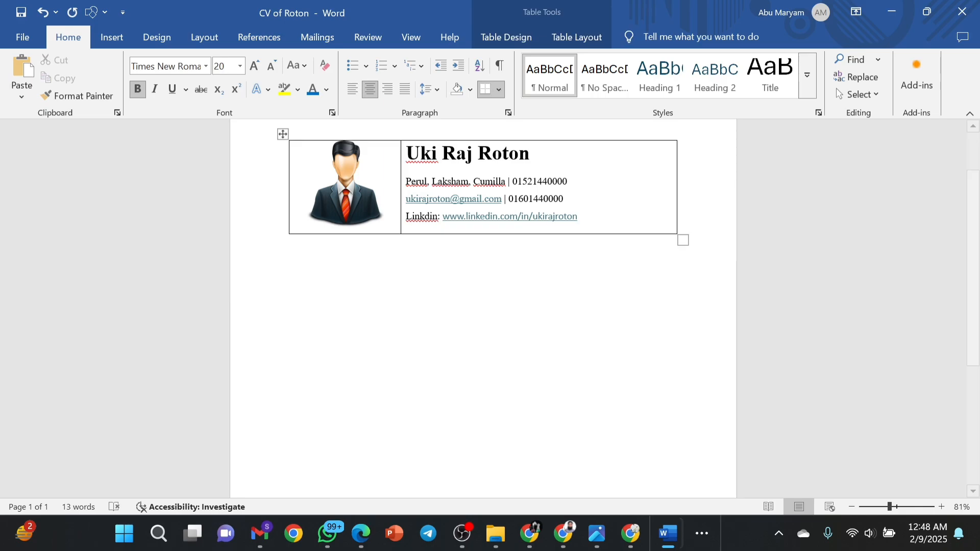
pyautogui.click(367, 169)
pyautogui.moveTo(366, 168); pyautogui.dragTo(367, 177)
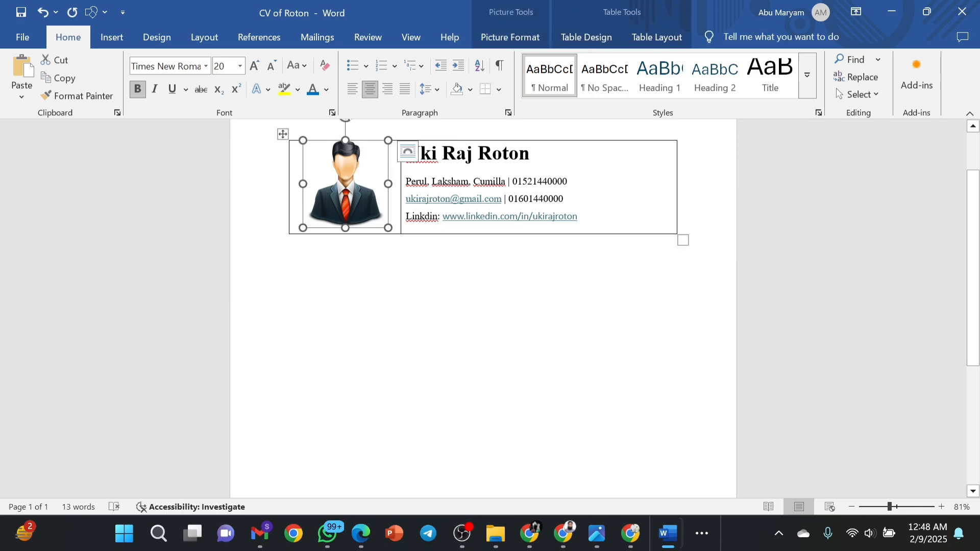
pyautogui.click(600, 225)
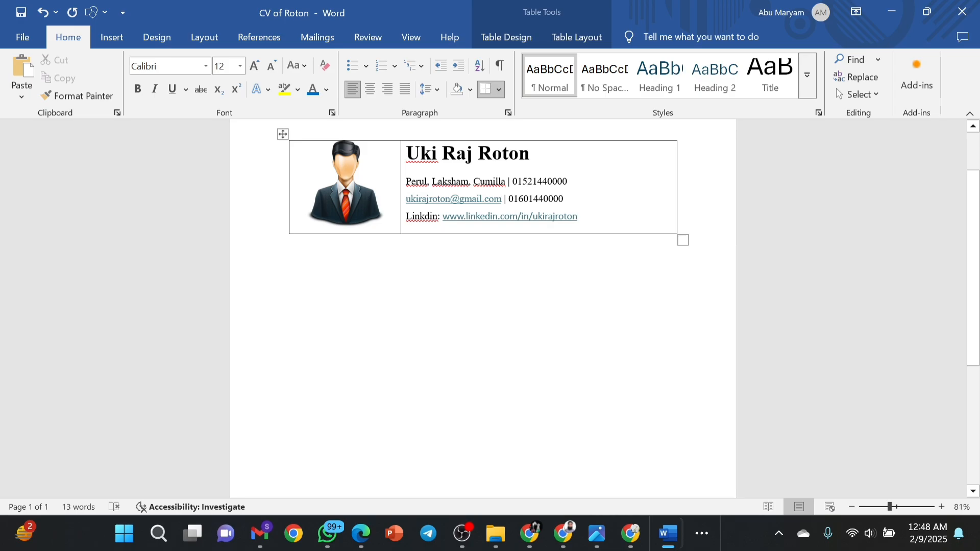
# Select the name and contact lines and review line spacing without changing it.
pyautogui.moveTo(598, 214); pyautogui.dragTo(429, 154)
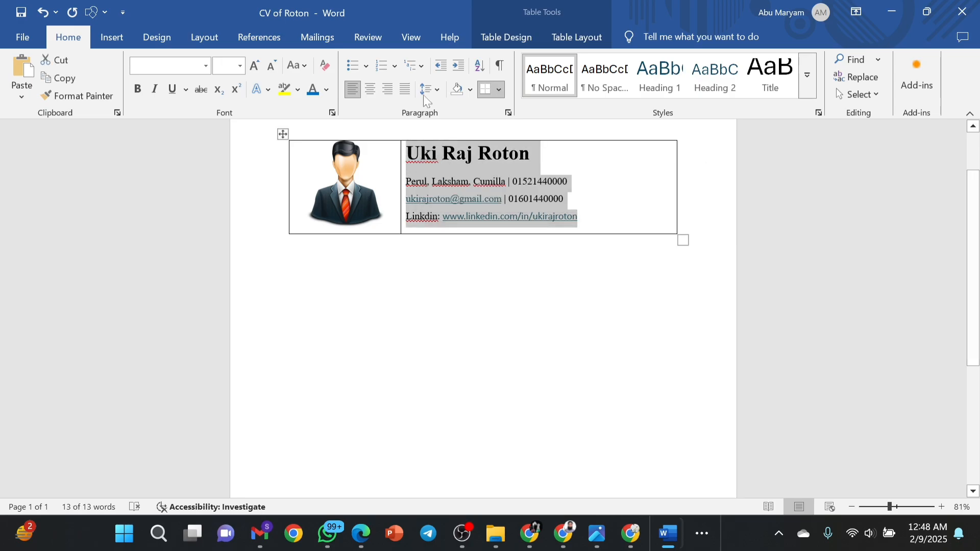
pyautogui.click(439, 91)
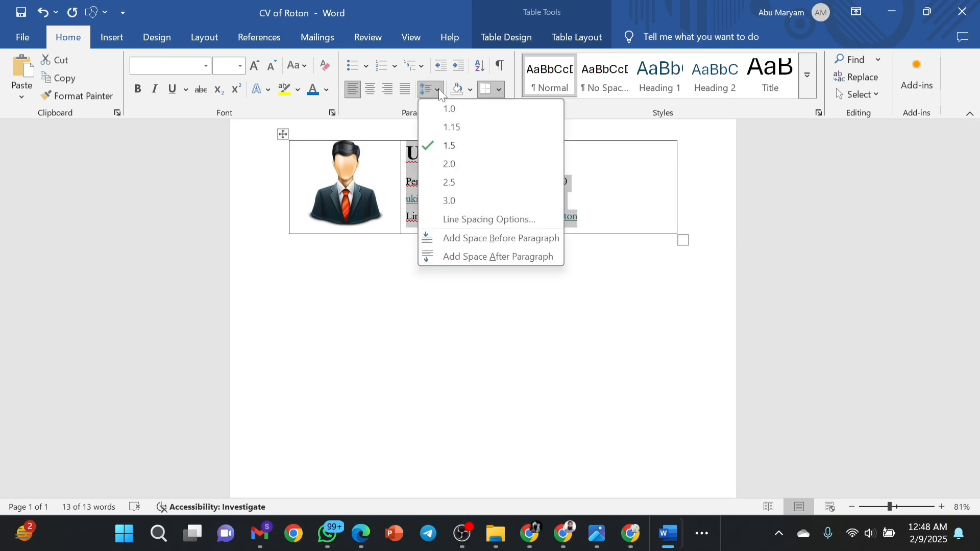
pyautogui.click(570, 178)
pyautogui.click(534, 311)
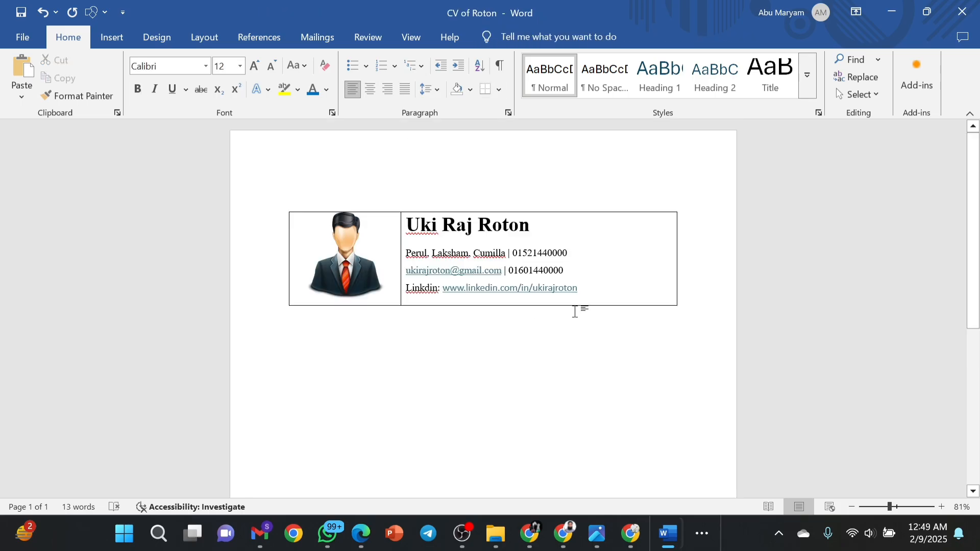
# Drag the table's left border inward to narrow the portrait column.
pyautogui.click(312, 251)
pyautogui.moveTo(289, 250); pyautogui.dragTo(314, 248)
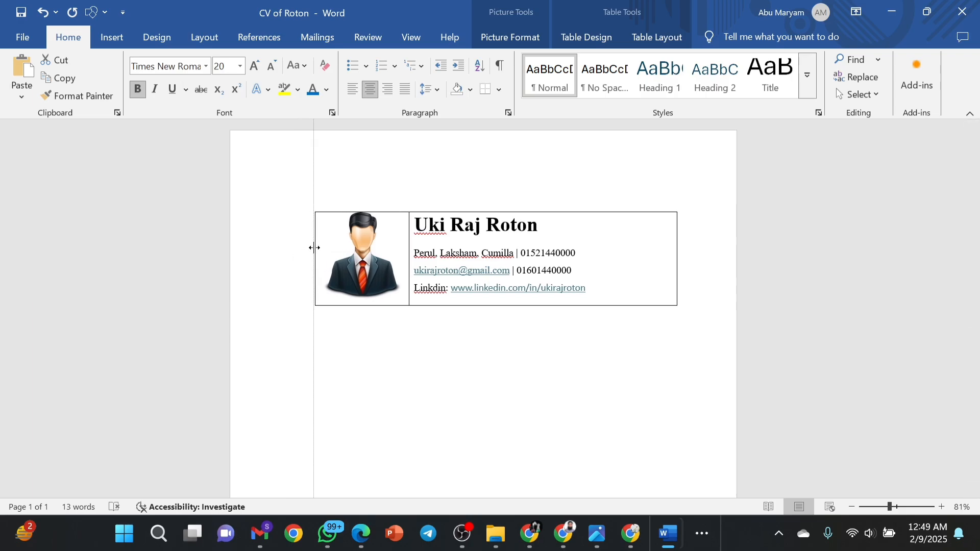
pyautogui.click(315, 247)
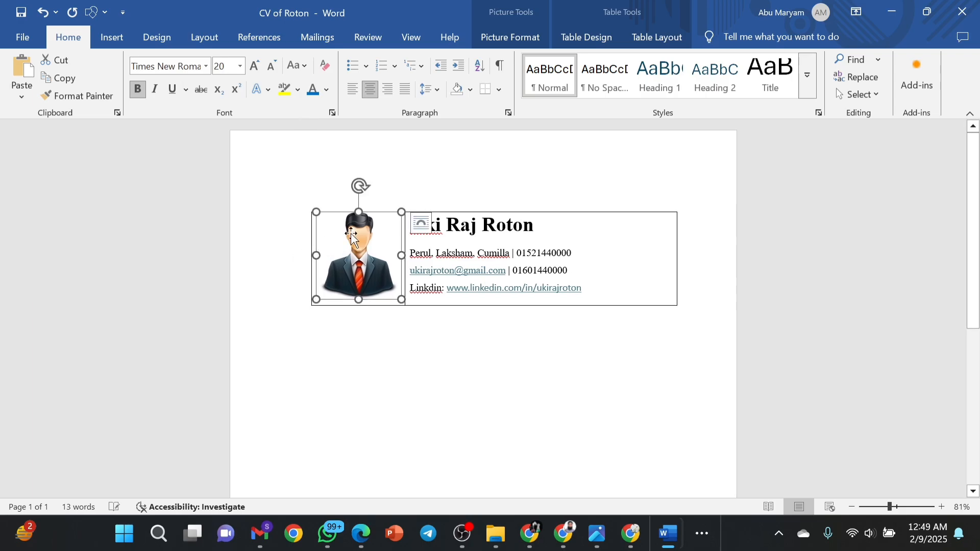
pyautogui.click(443, 209)
pyautogui.click(445, 210)
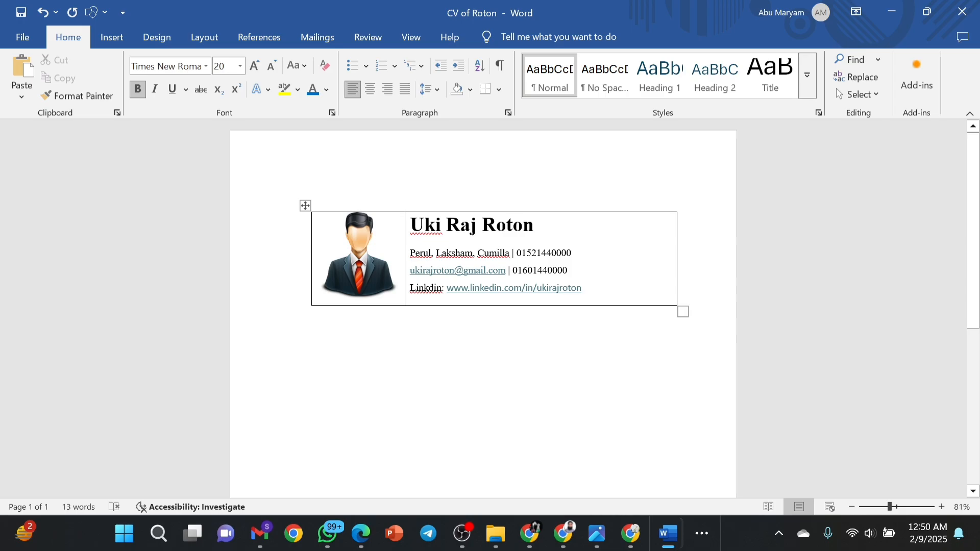
pyautogui.click(374, 261)
pyautogui.click(290, 199)
# Set the header table's borders to None through Table Properties > Borders and Shading.
pyautogui.rightClick(620, 226)
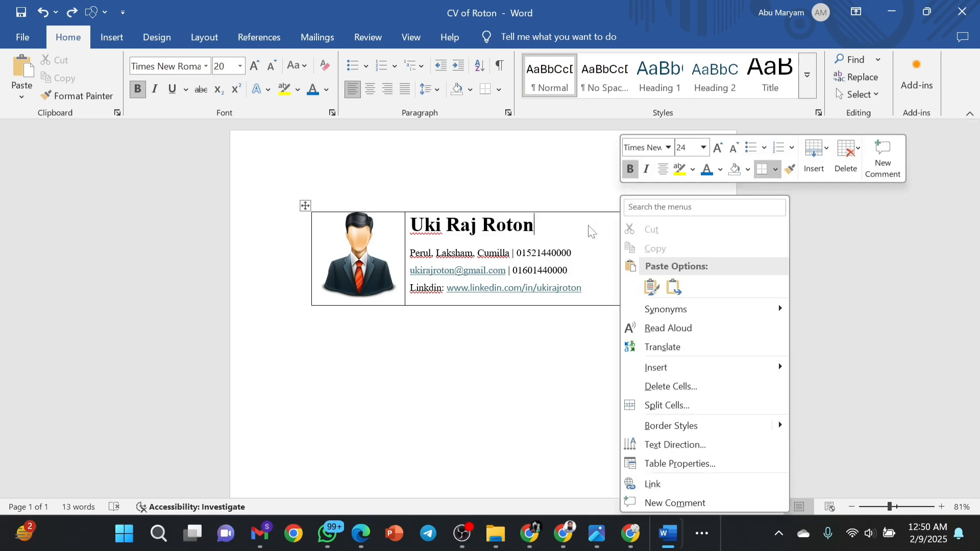
pyautogui.click(573, 225)
pyautogui.rightClick(574, 225)
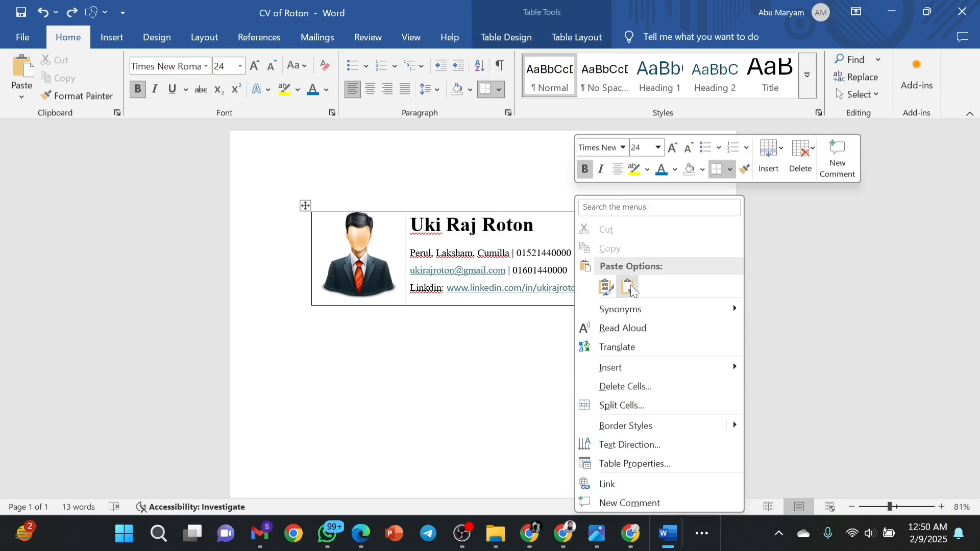
pyautogui.click(628, 465)
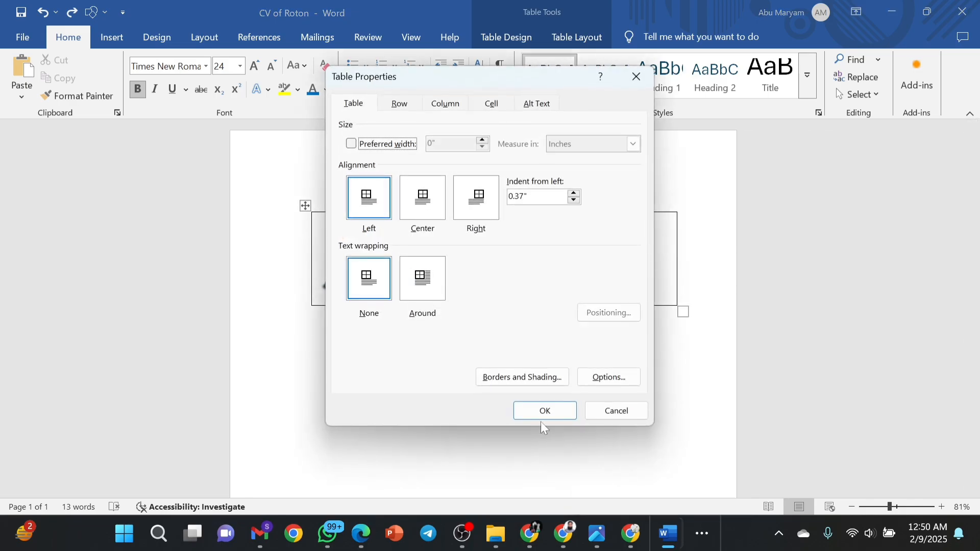
pyautogui.click(525, 380)
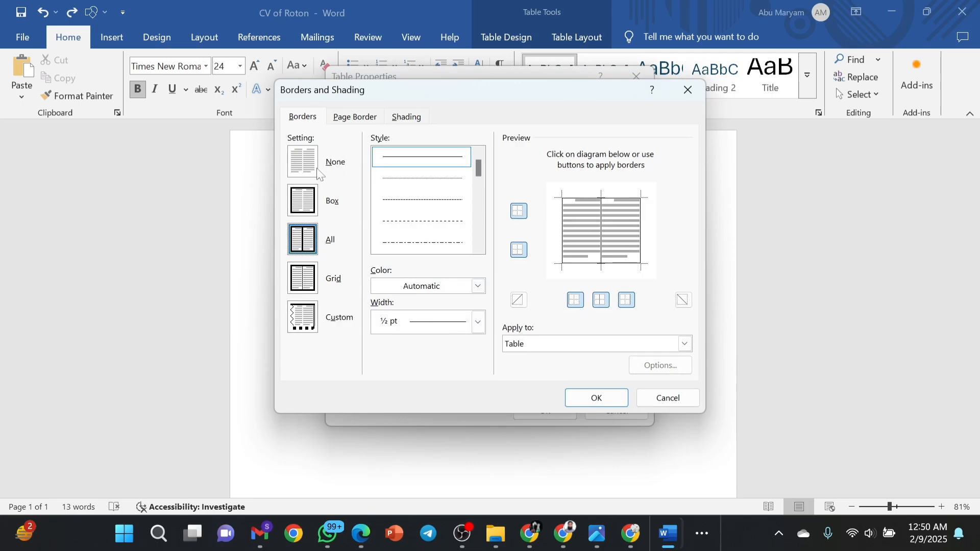
pyautogui.click(317, 173)
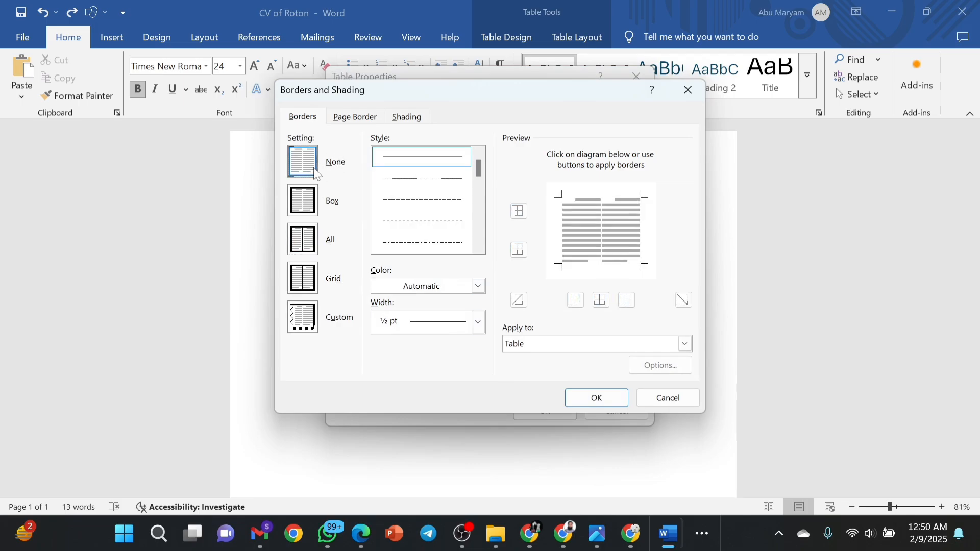
pyautogui.click(598, 394)
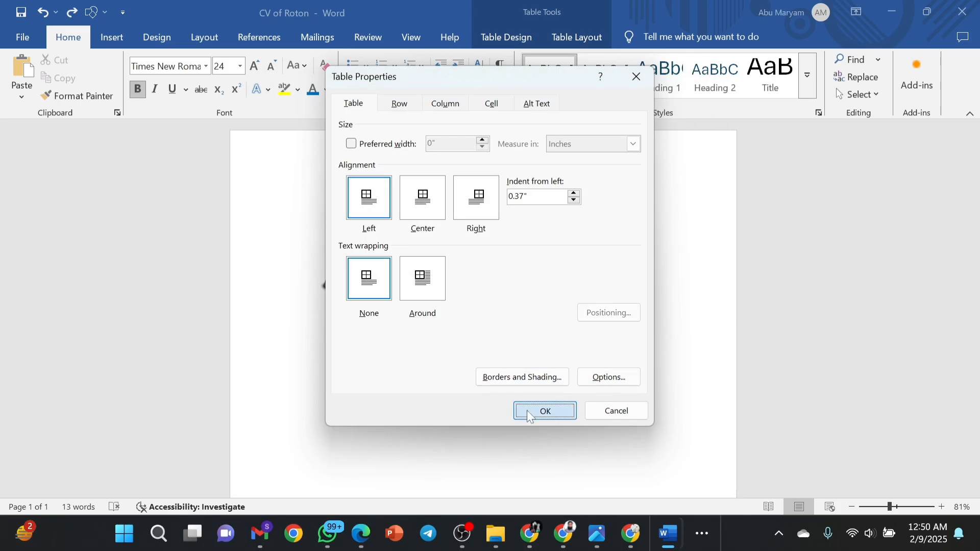
pyautogui.click(527, 410)
pyautogui.click(647, 376)
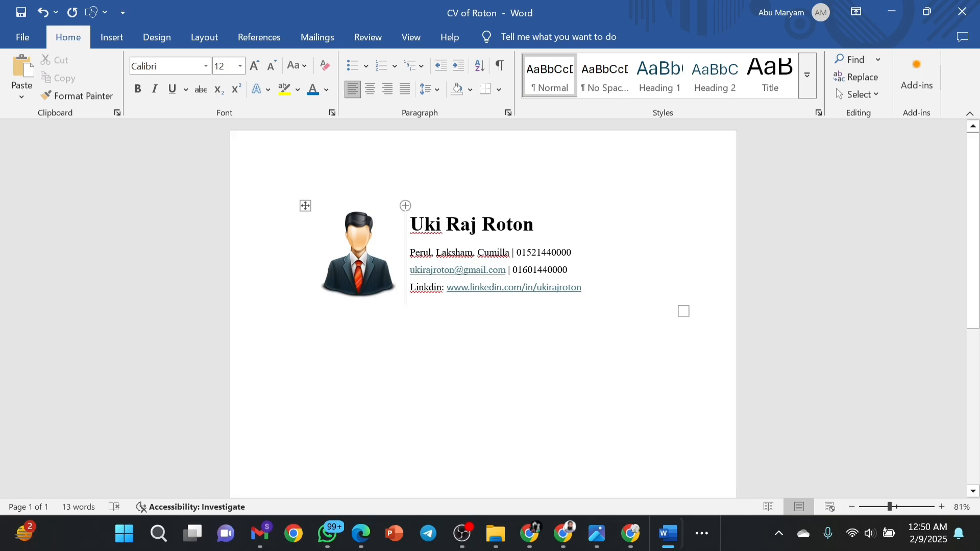
# Select the contact-details column of the header table.
pyautogui.rightClick(443, 204)
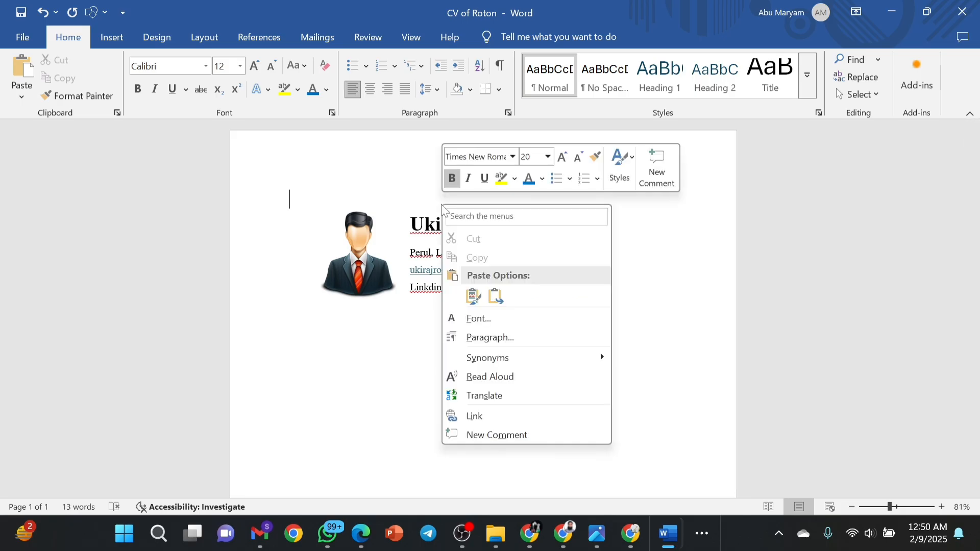
pyautogui.click(376, 219)
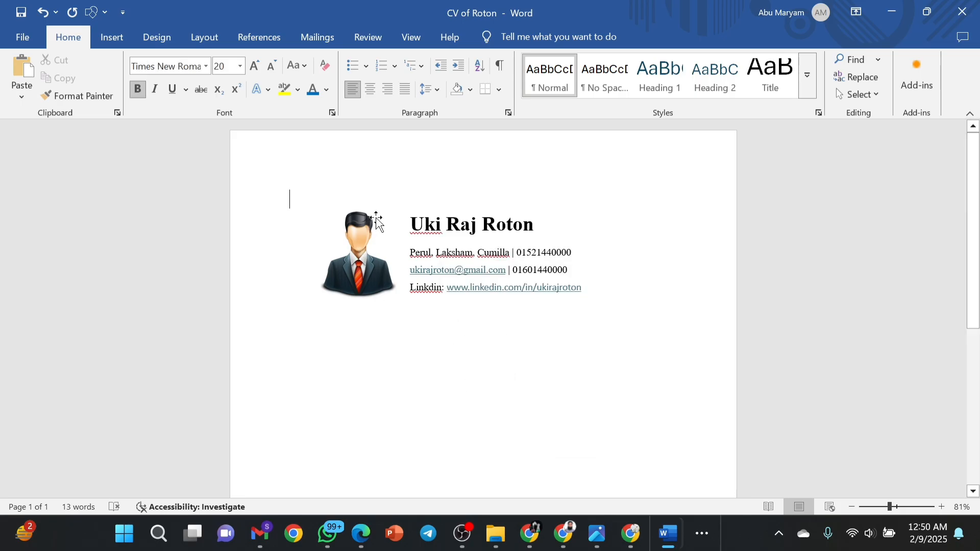
pyautogui.rightClick(376, 219)
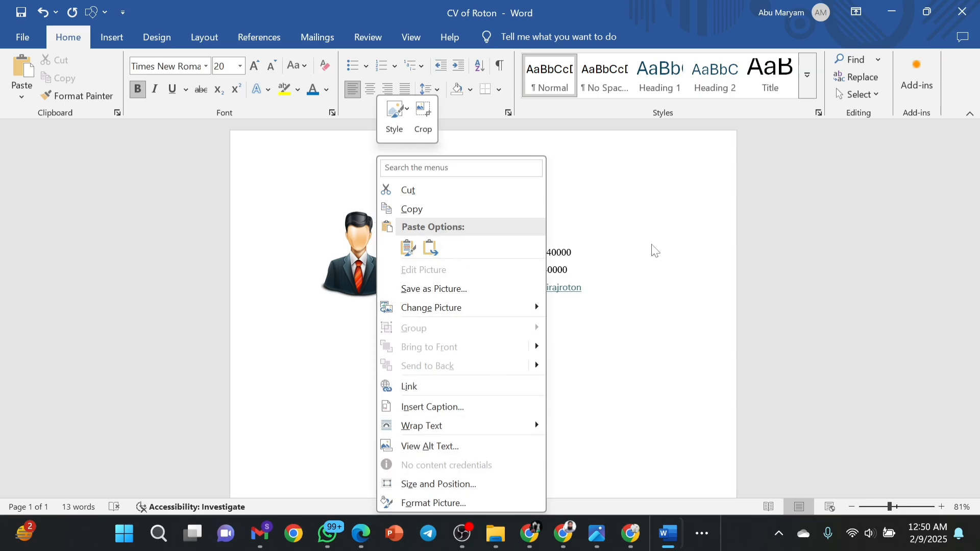
pyautogui.press('Escape')
pyautogui.click(587, 237)
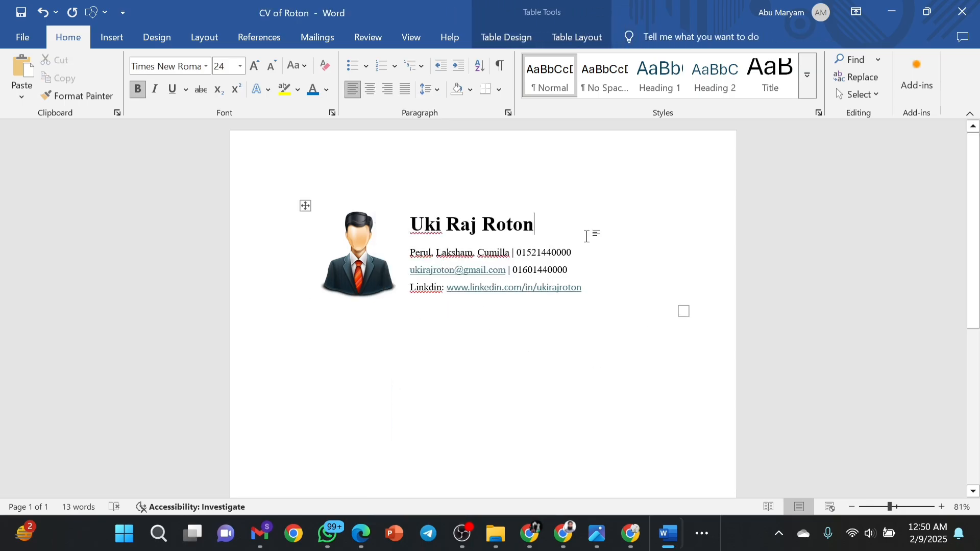
pyautogui.click(595, 209)
pyautogui.rightClick(596, 209)
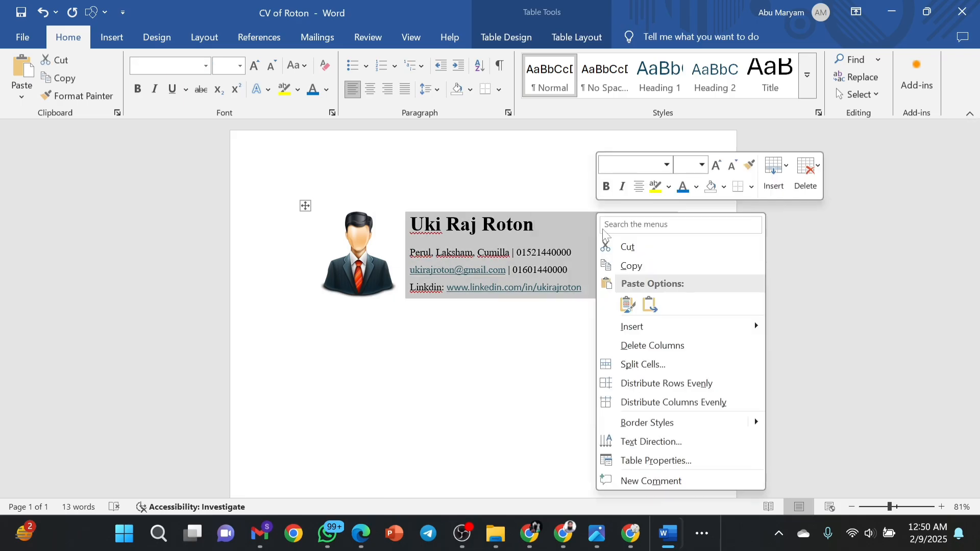
# Apply a Box border to the selected column via Borders and Shading.
pyautogui.click(620, 461)
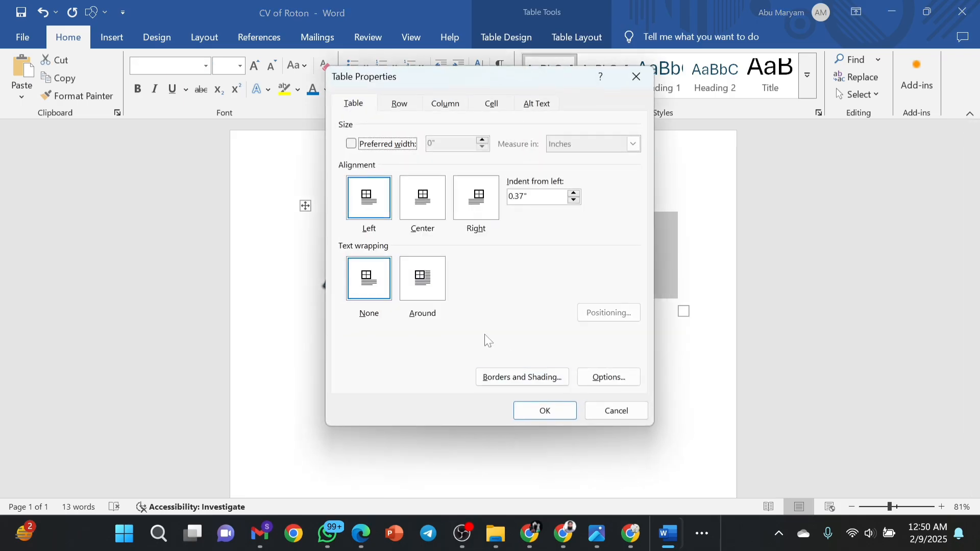
pyautogui.click(537, 378)
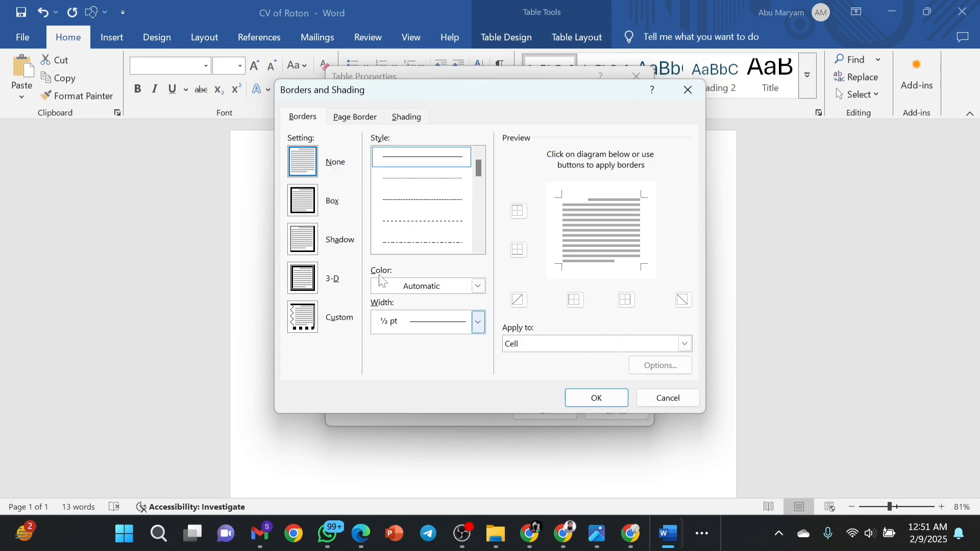
pyautogui.click(307, 216)
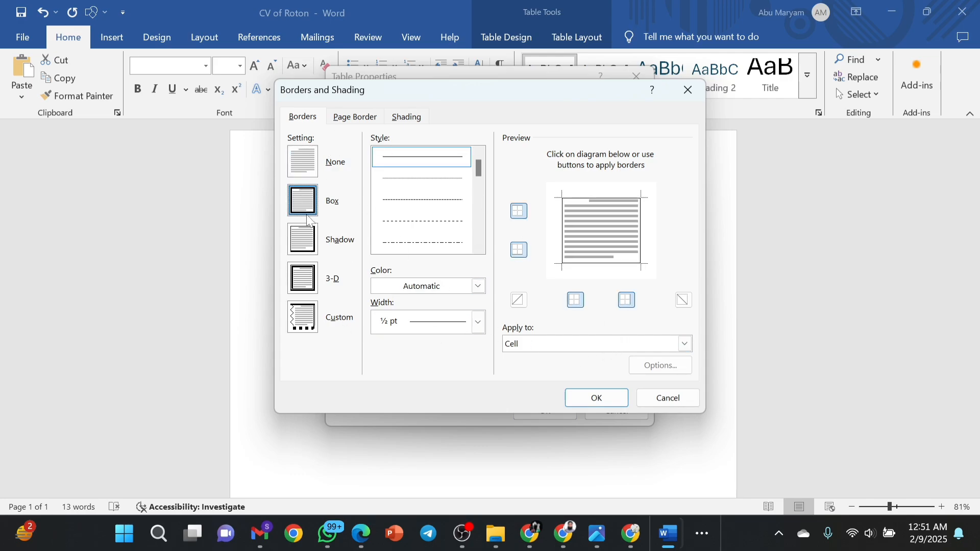
pyautogui.click(609, 403)
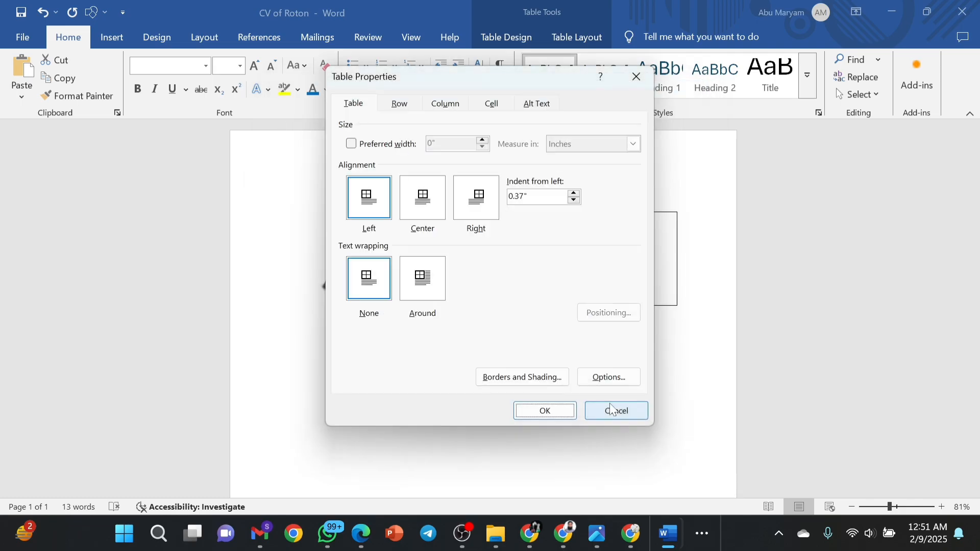
pyautogui.click(543, 410)
pyautogui.click(491, 353)
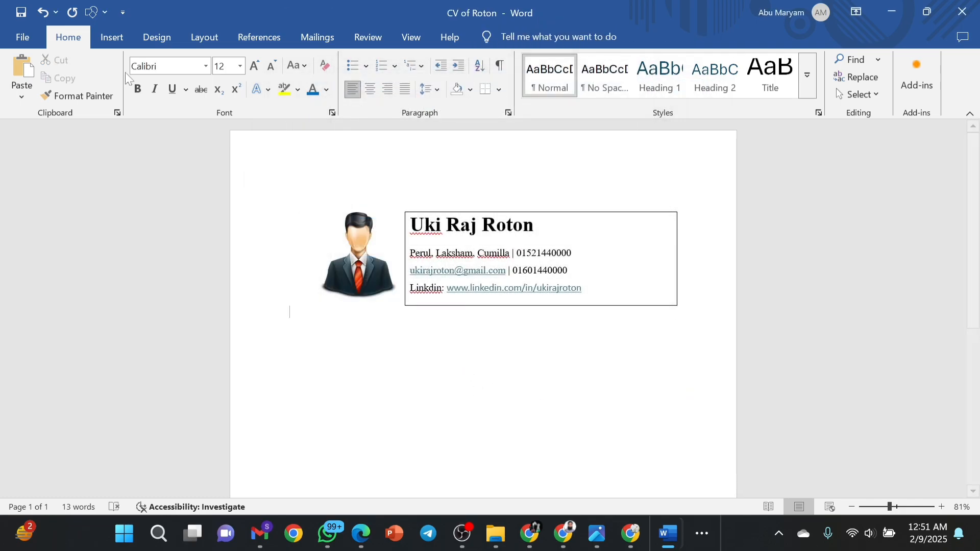
# Undo twice to restore borders on both cells, and delete the blank line below the table.
pyautogui.click(46, 20)
pyautogui.click(46, 19)
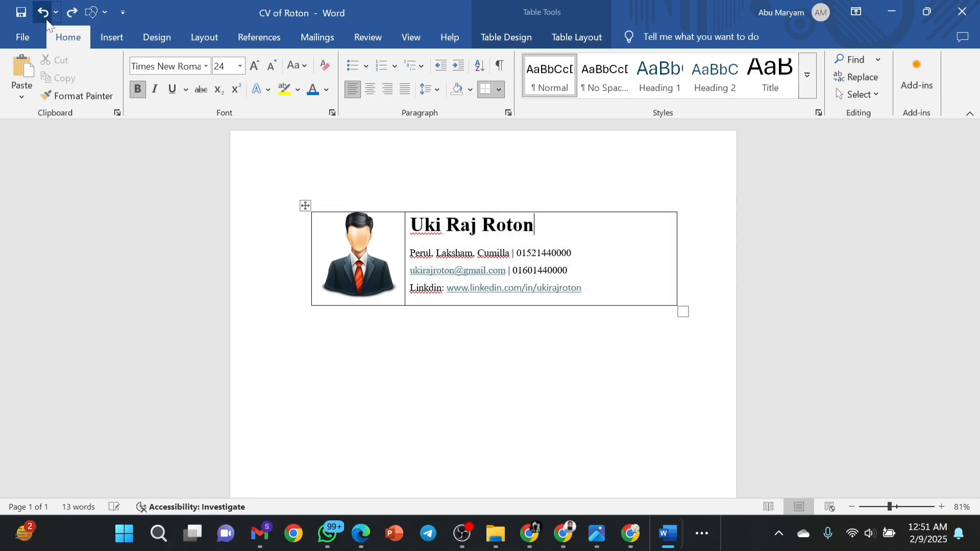
pyautogui.click(490, 398)
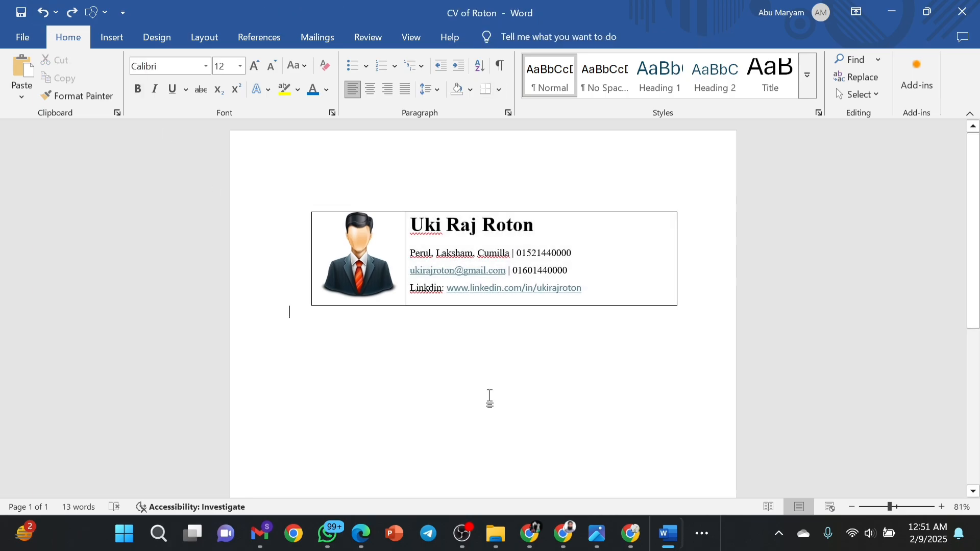
pyautogui.click(256, 338)
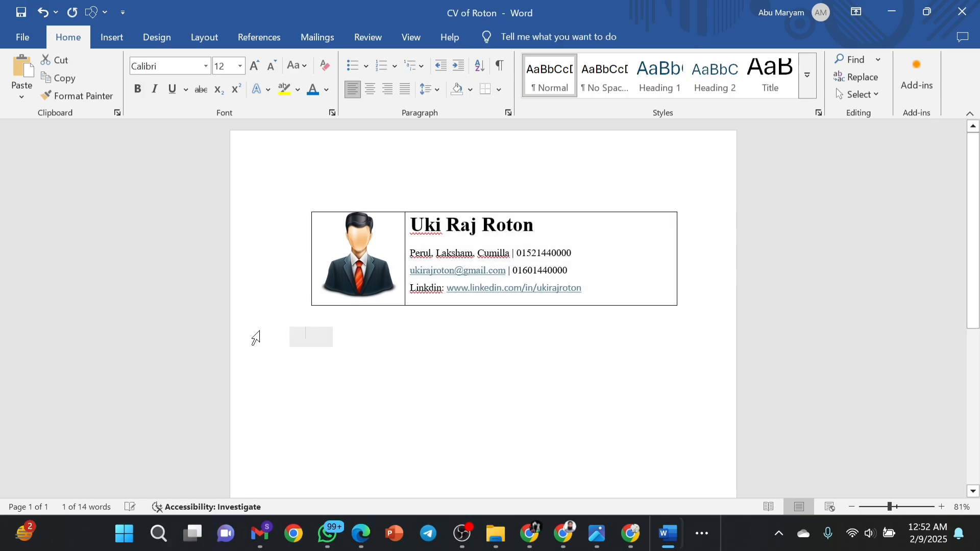
pyautogui.press('BackSpace')
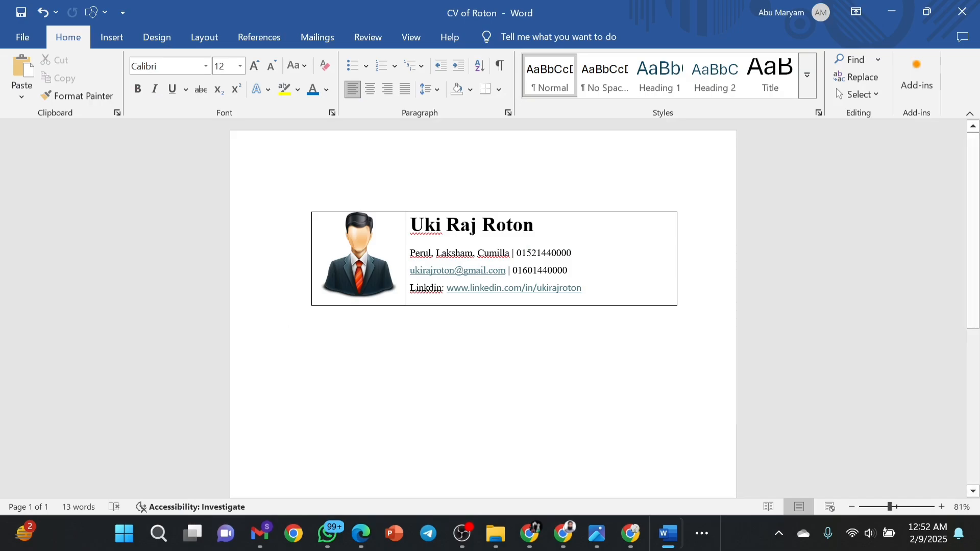
pyautogui.tripleClick(297, 362)
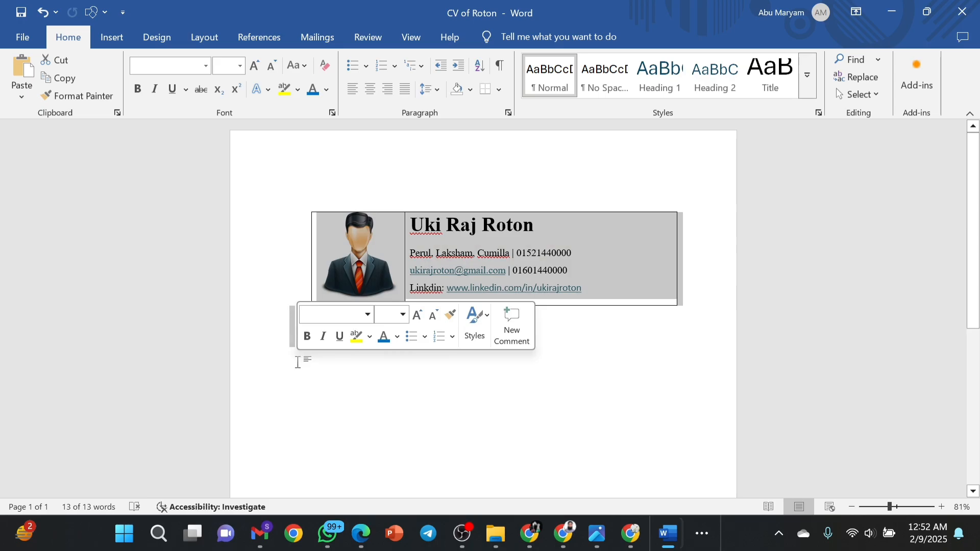
pyautogui.click(297, 363)
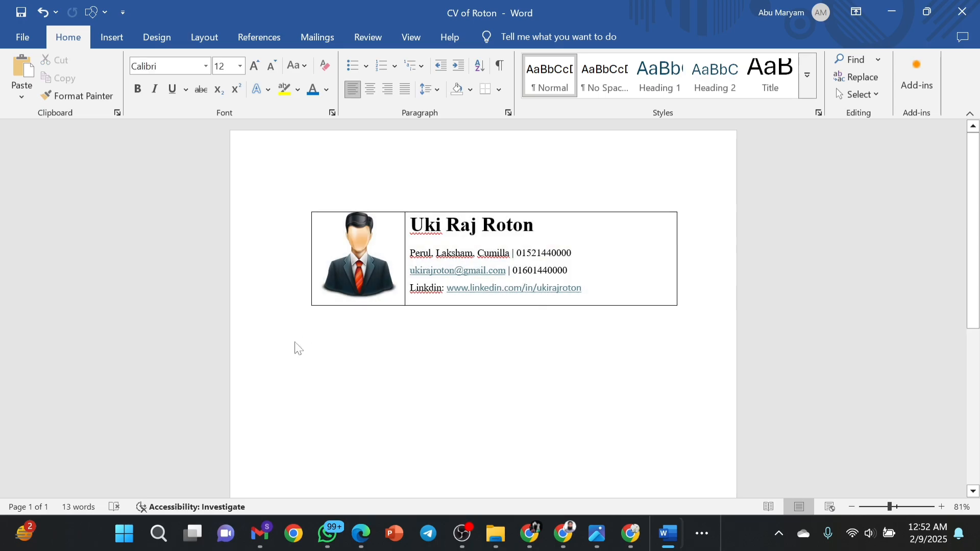
# Paste 'CAREER OBJECTIVE' below the table and format it Times New Roman, blue, bold, 14 pt.
pyautogui.write('CAREER OBJECTIVE')
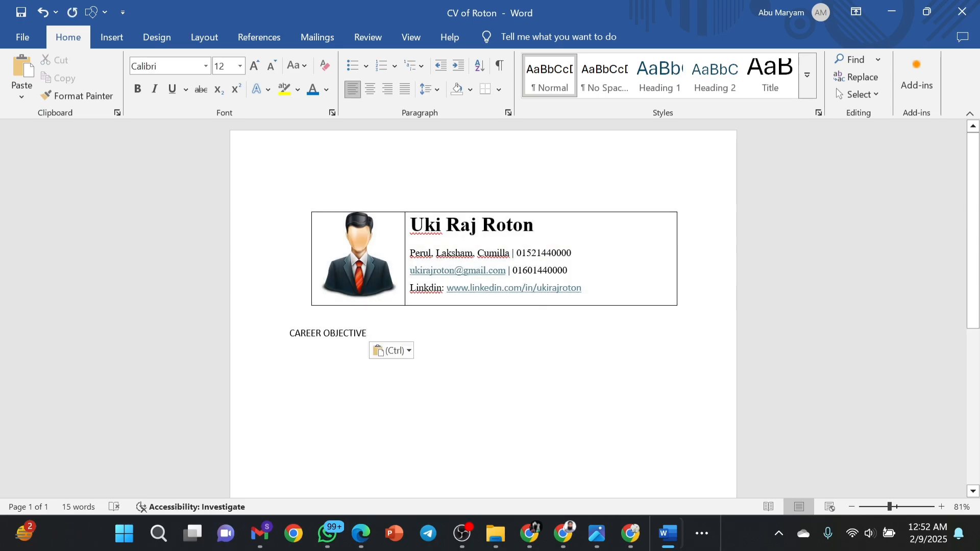
pyautogui.moveTo(367, 335); pyautogui.dragTo(271, 343)
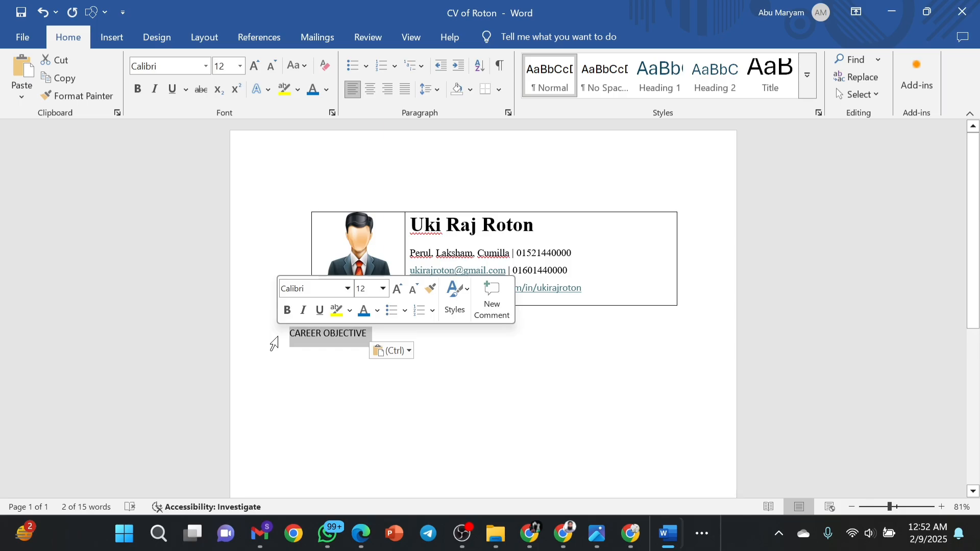
pyautogui.click(347, 288)
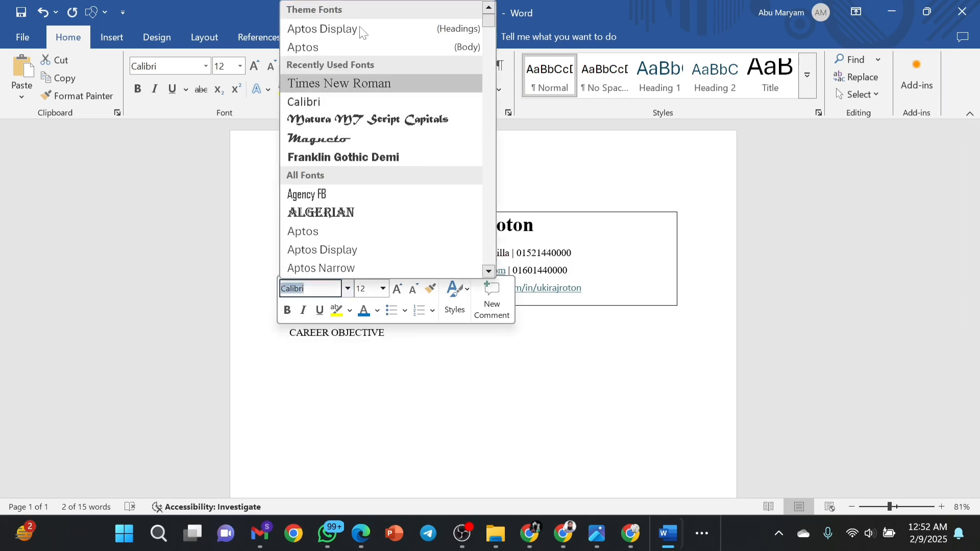
pyautogui.click(335, 91)
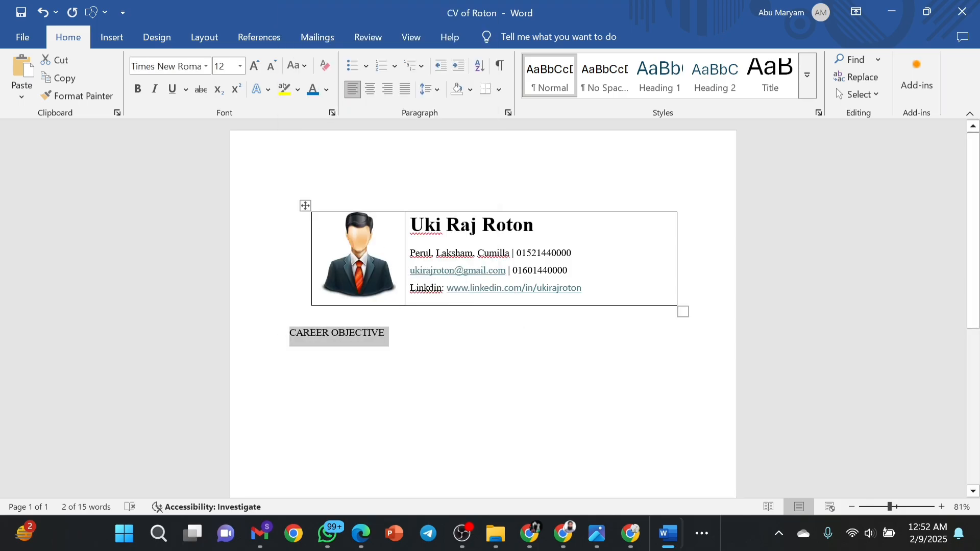
pyautogui.click(407, 330)
pyautogui.moveTo(388, 334); pyautogui.dragTo(297, 333)
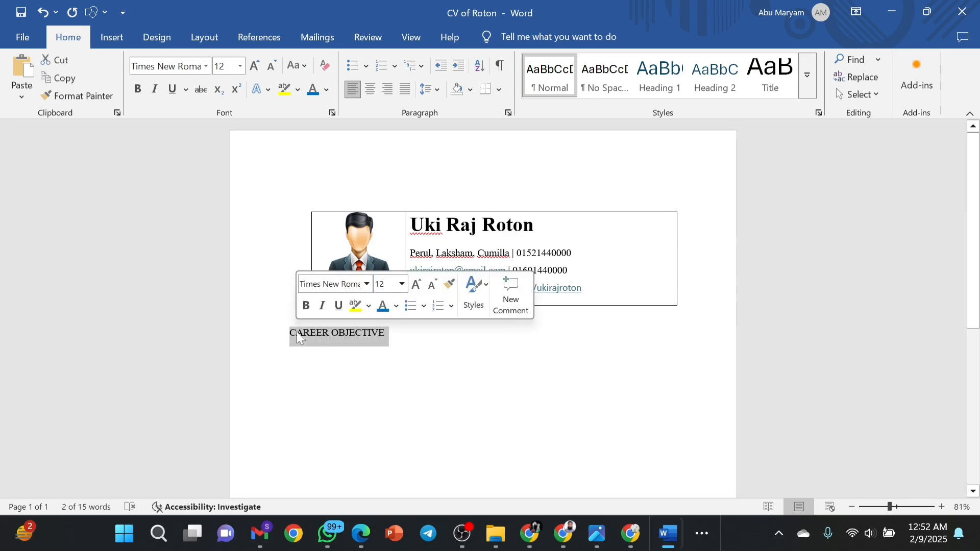
pyautogui.click(397, 306)
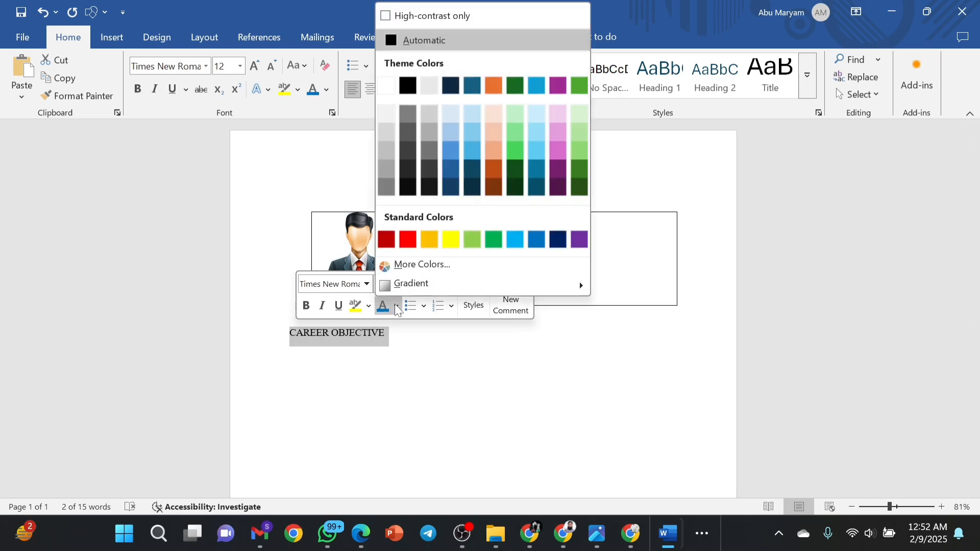
pyautogui.click(535, 238)
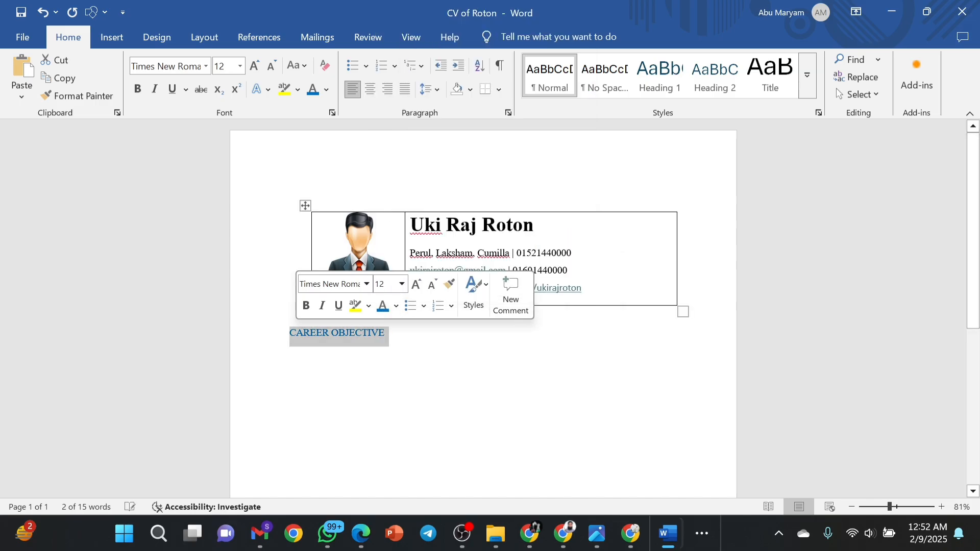
pyautogui.click(303, 308)
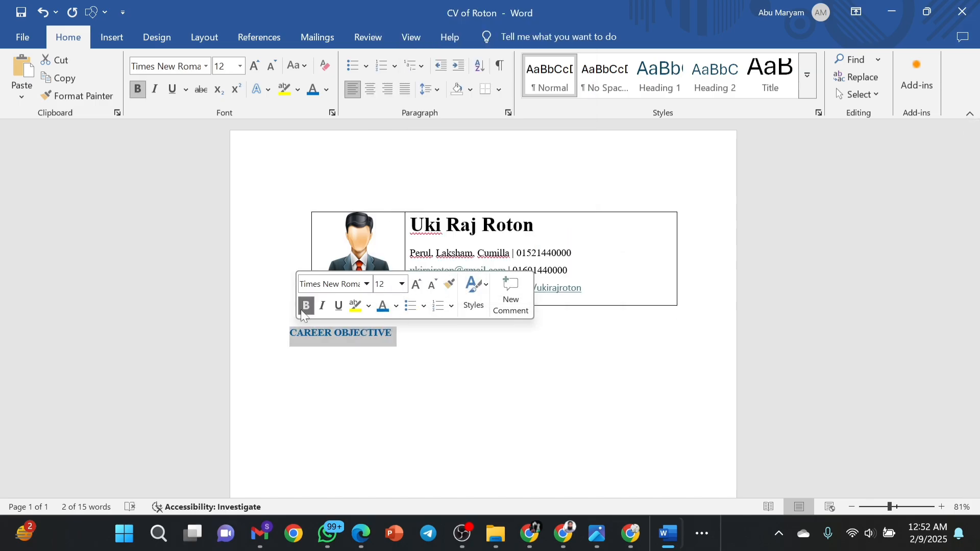
pyautogui.click(415, 286)
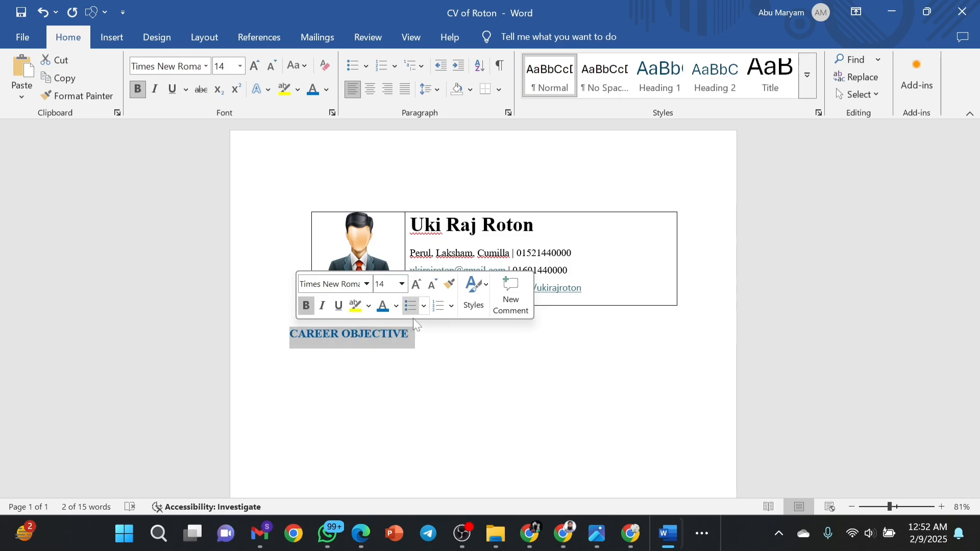
pyautogui.press('Right')
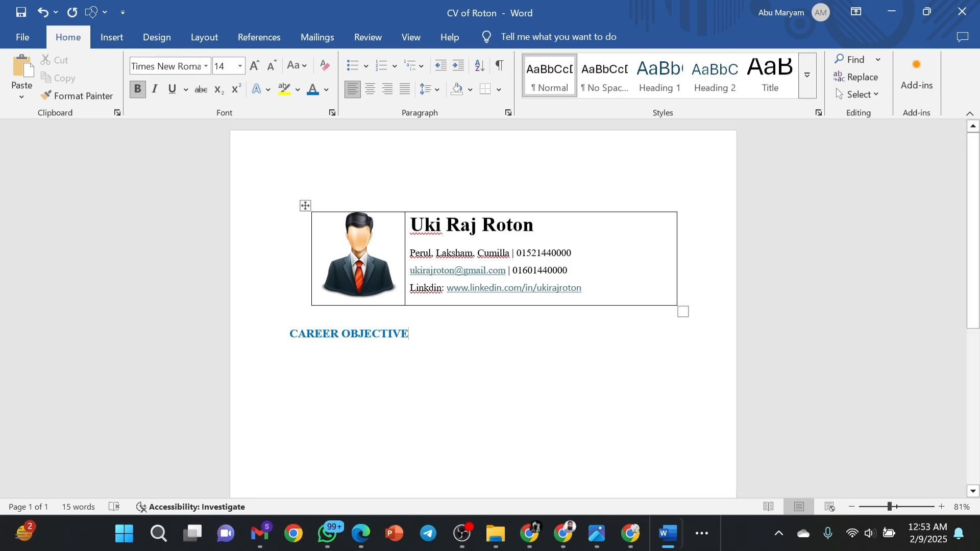
# Draw a line under CAREER OBJECTIVE twice, undoing each misplaced diagonal line.
pyautogui.click(120, 39)
pyautogui.click(208, 65)
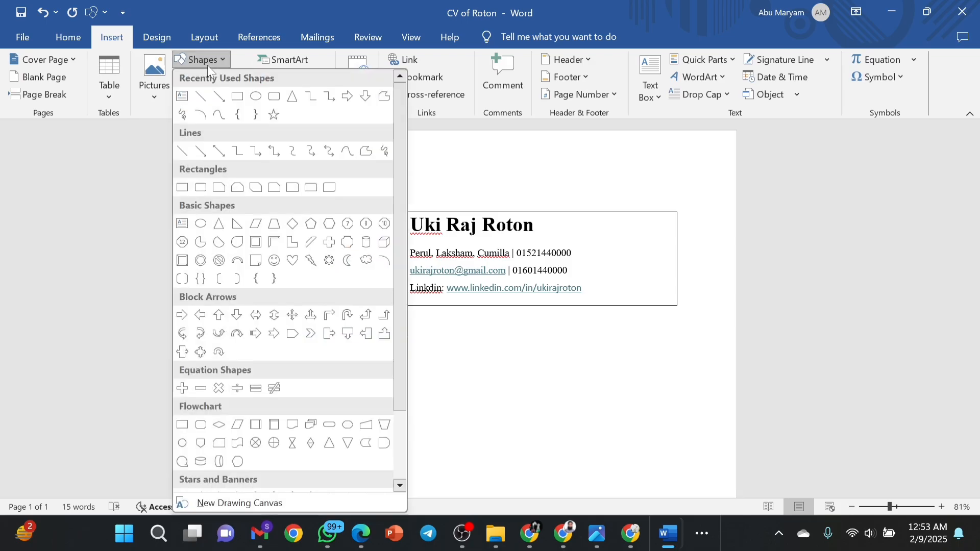
pyautogui.click(199, 97)
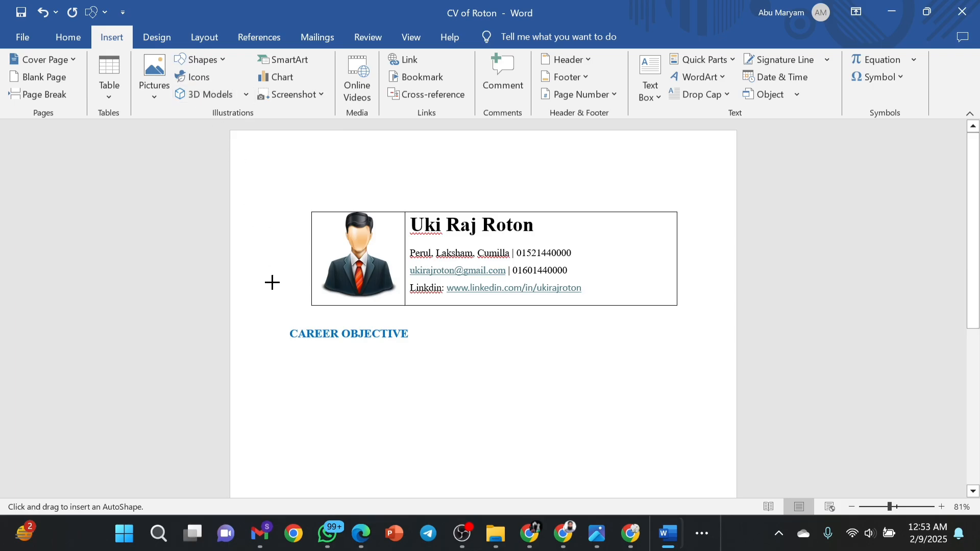
pyautogui.click(295, 347)
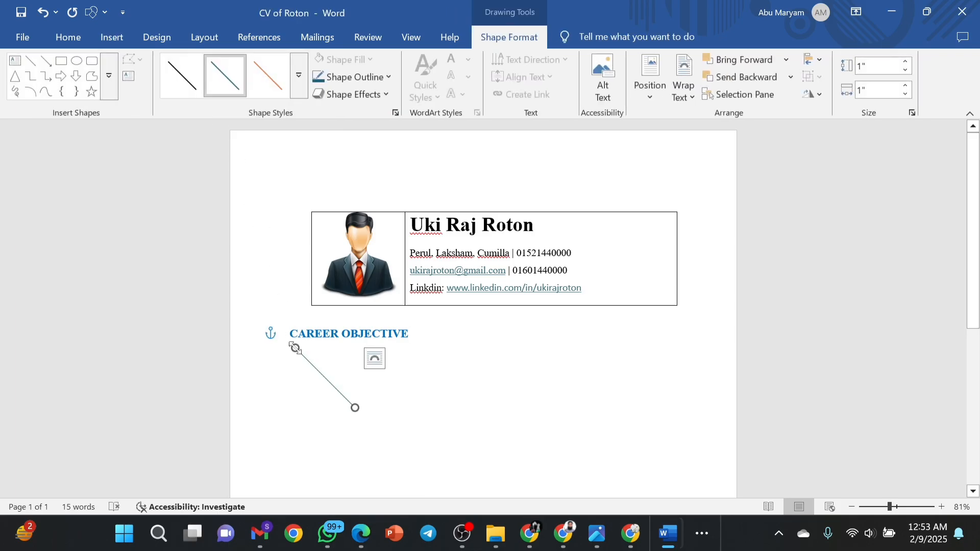
pyautogui.click(47, 14)
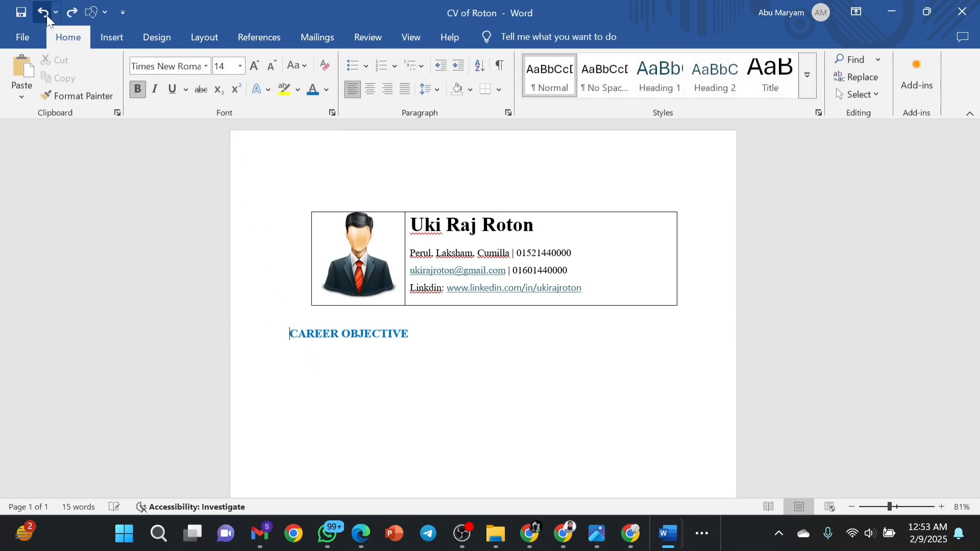
pyautogui.click(113, 39)
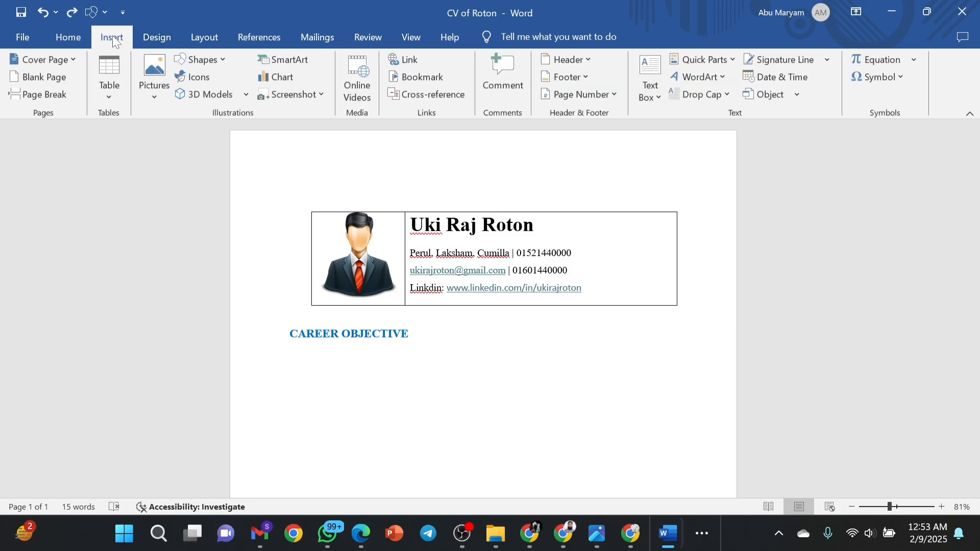
pyautogui.click(203, 62)
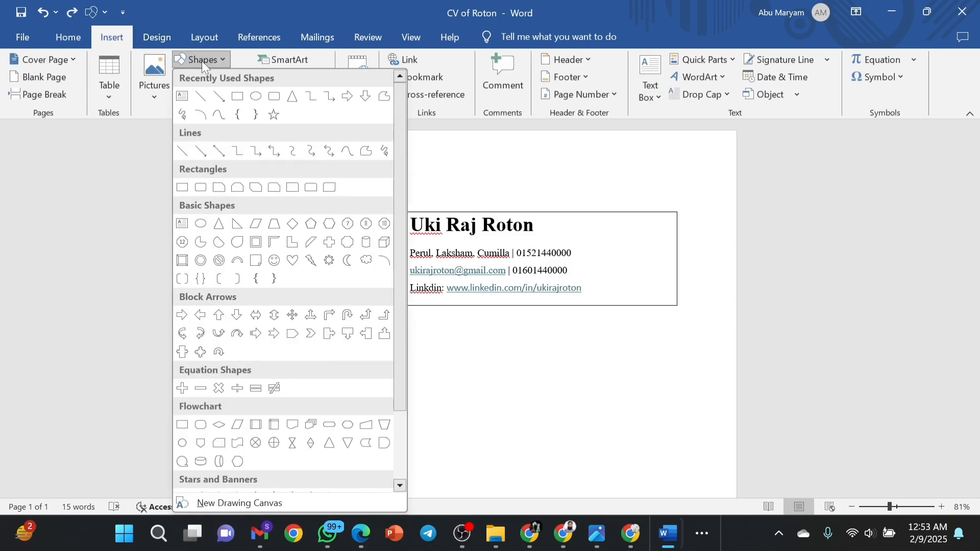
pyautogui.click(202, 97)
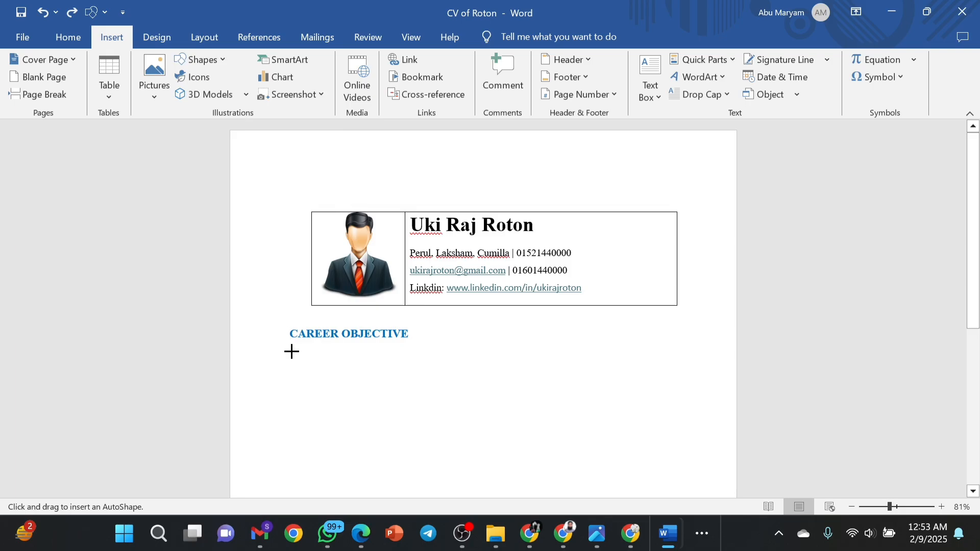
pyautogui.moveTo(291, 351); pyautogui.dragTo(352, 411)
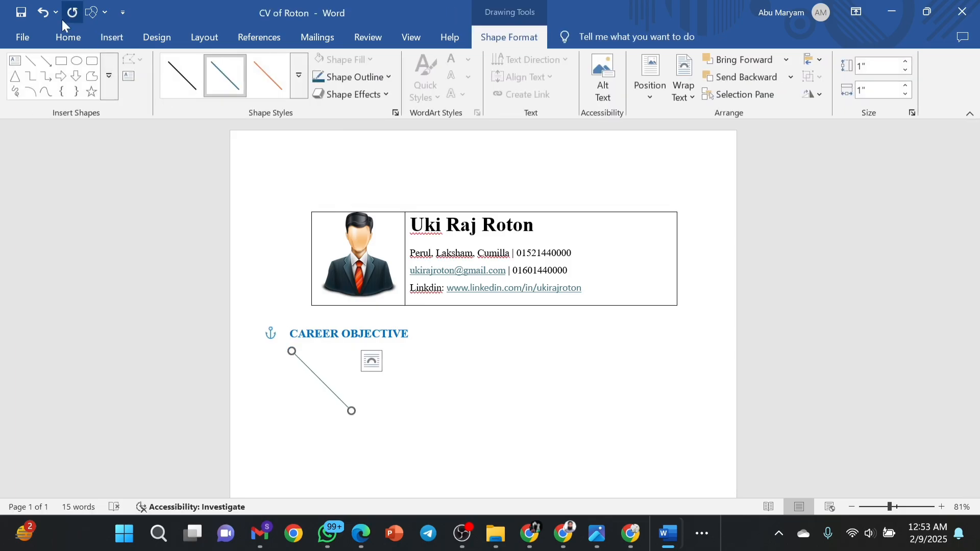
pyautogui.click(44, 16)
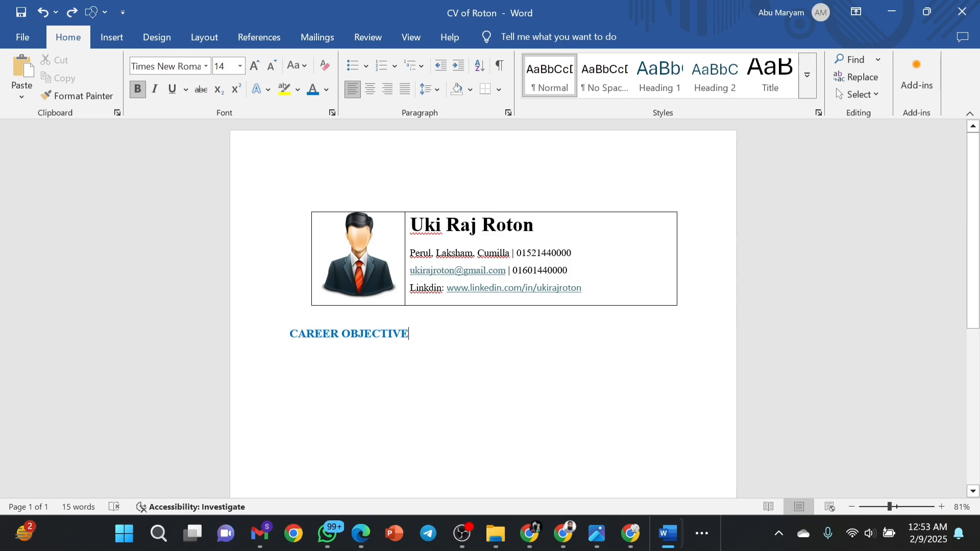
# Add a new line and draw a horizontal rule under the heading, as wide as the table.
pyautogui.press('Return')
pyautogui.click(113, 41)
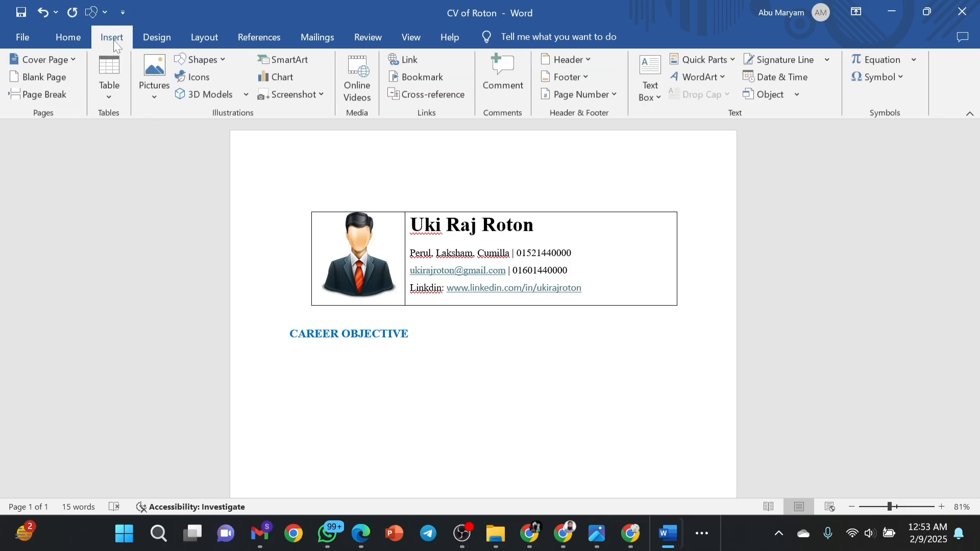
pyautogui.click(192, 61)
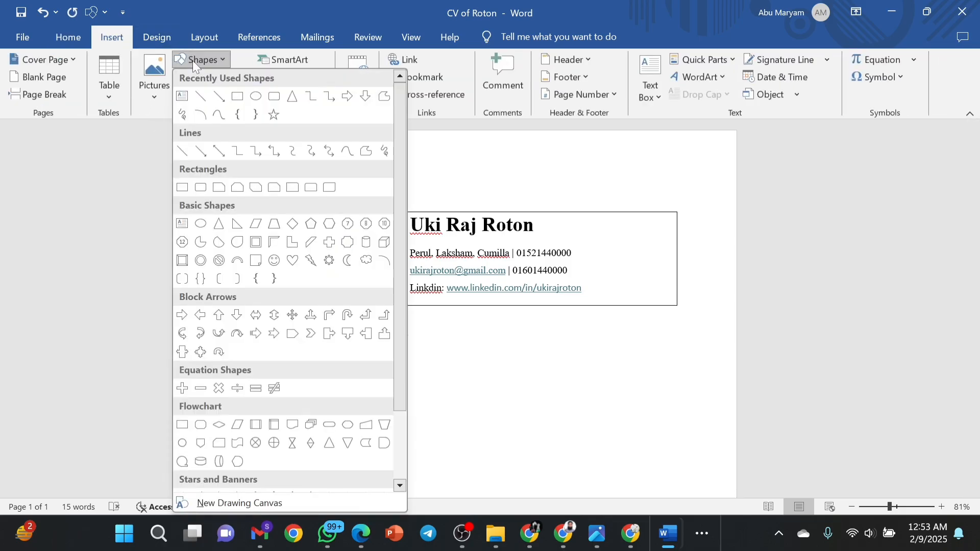
pyautogui.click(202, 100)
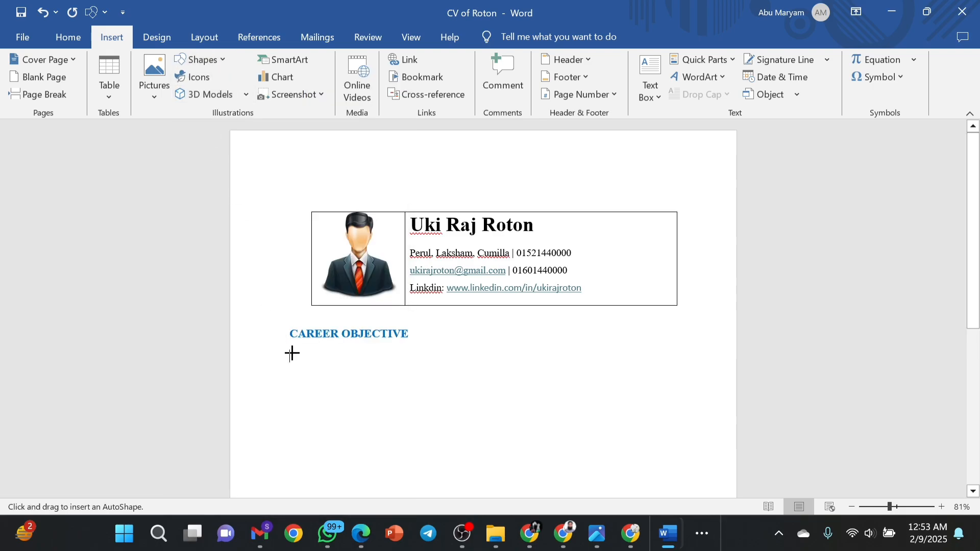
pyautogui.moveTo(292, 353); pyautogui.dragTo(685, 352)
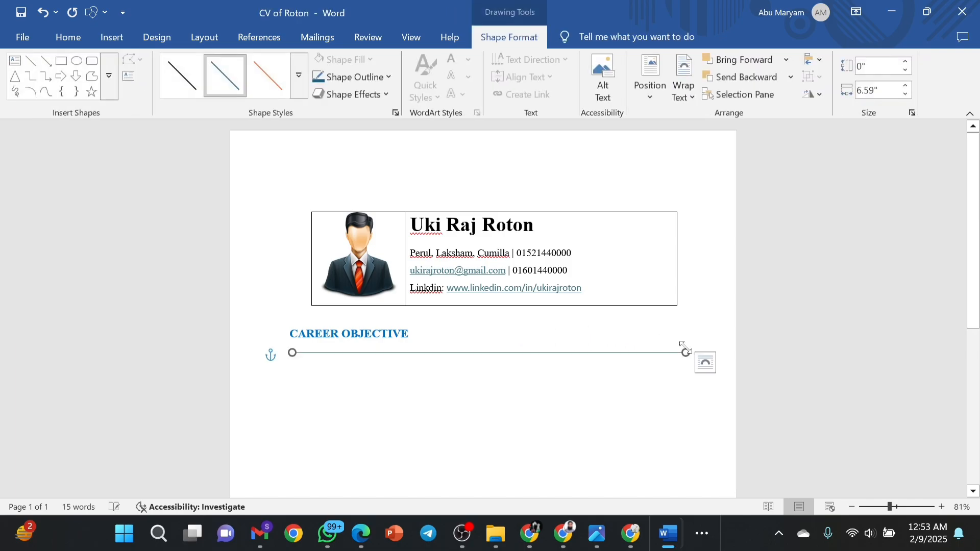
pyautogui.click(410, 334)
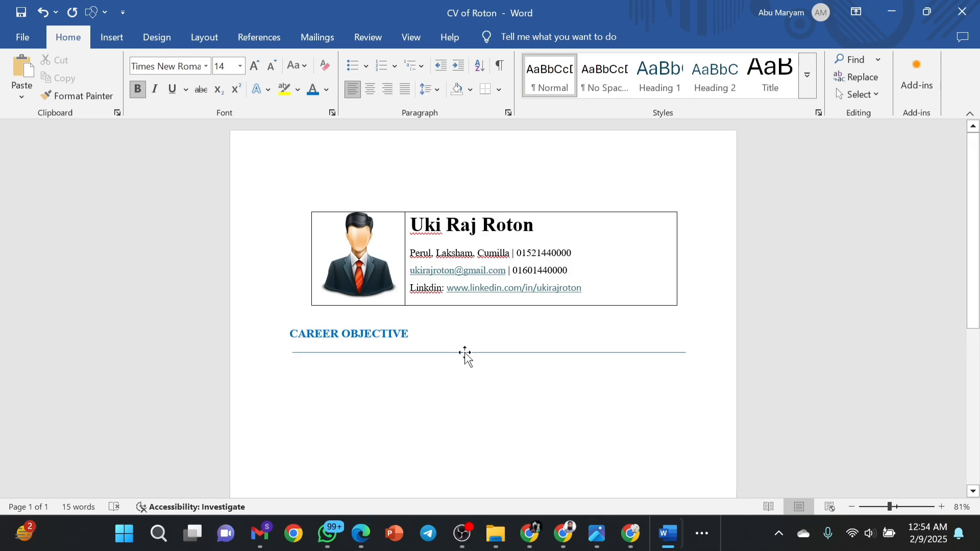
# Nudge the rule up with the arrow key until it sits just under the CAREER OBJECTIVE heading.
pyautogui.press('Up')
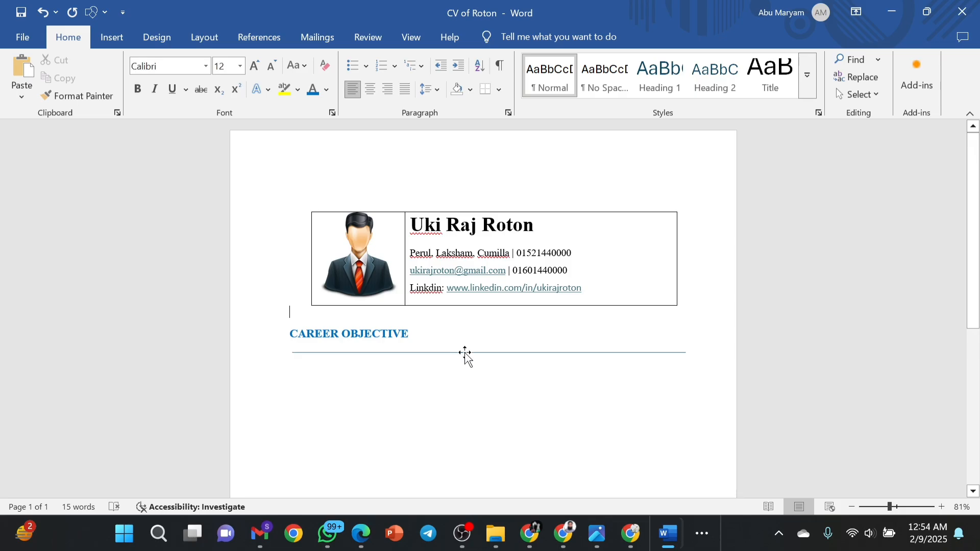
pyautogui.click(465, 353)
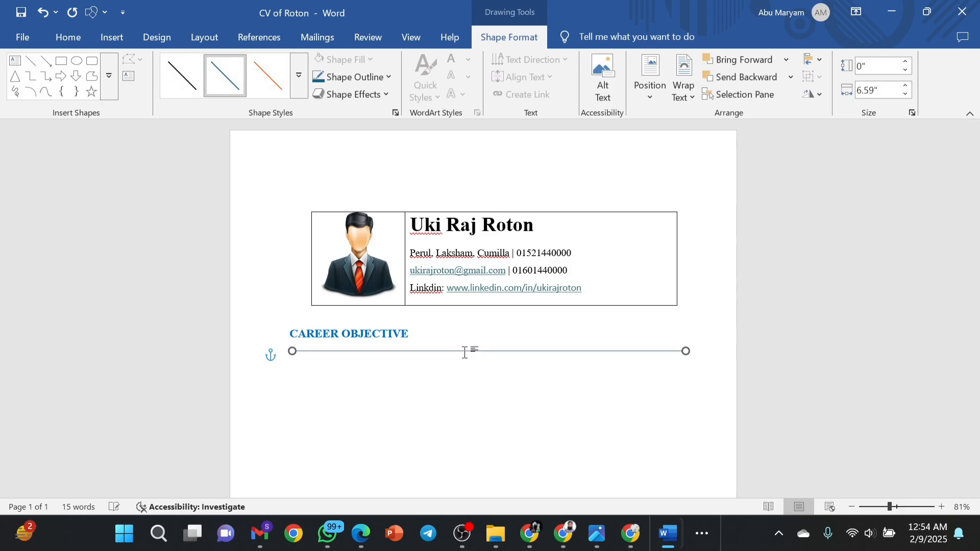
pyautogui.press('Up')
pyautogui.press('Up')
pyautogui.press('Up')
pyautogui.press('Up')
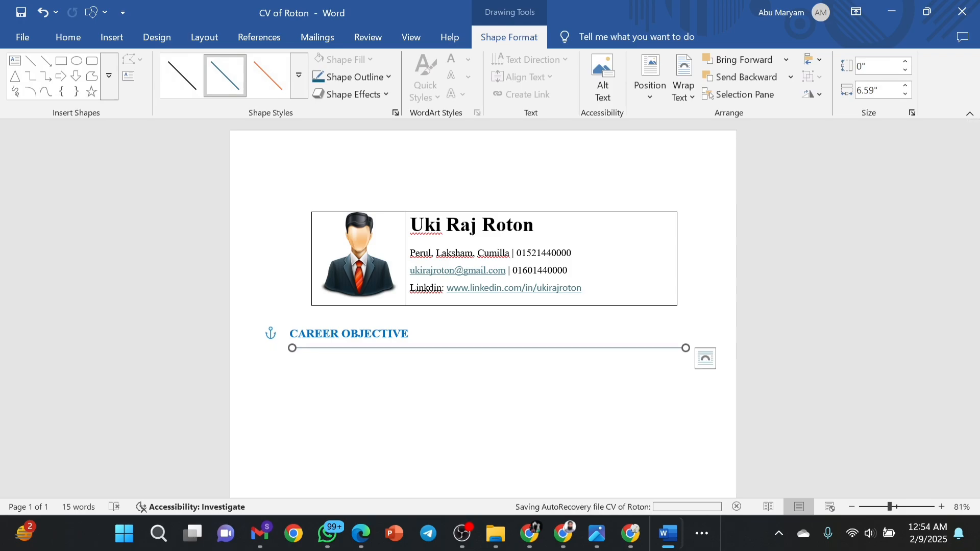
pyautogui.press('Up')
pyautogui.press('Up')
pyautogui.press('Up')
pyautogui.press('Up')
pyautogui.press('Up')
pyautogui.press('Up')
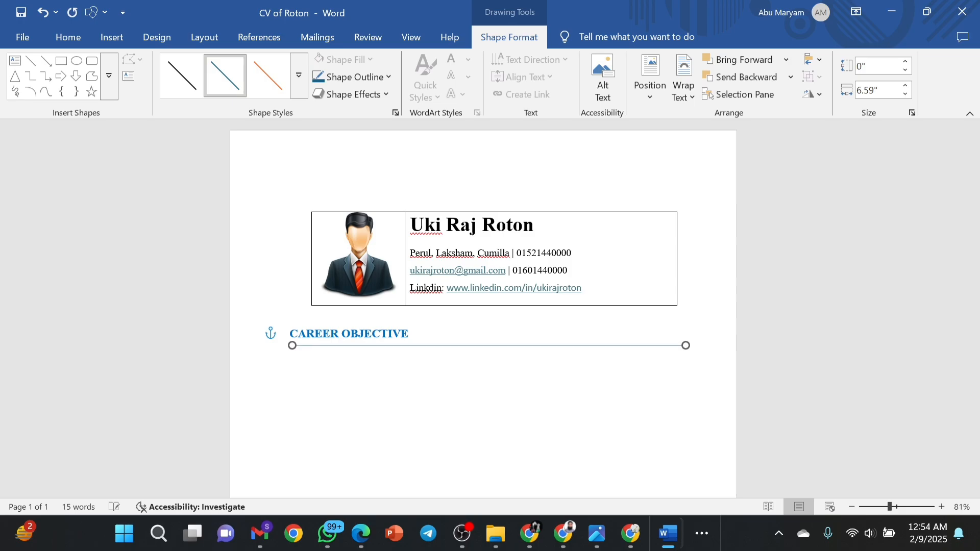
pyautogui.press('Up')
pyautogui.press('Up')
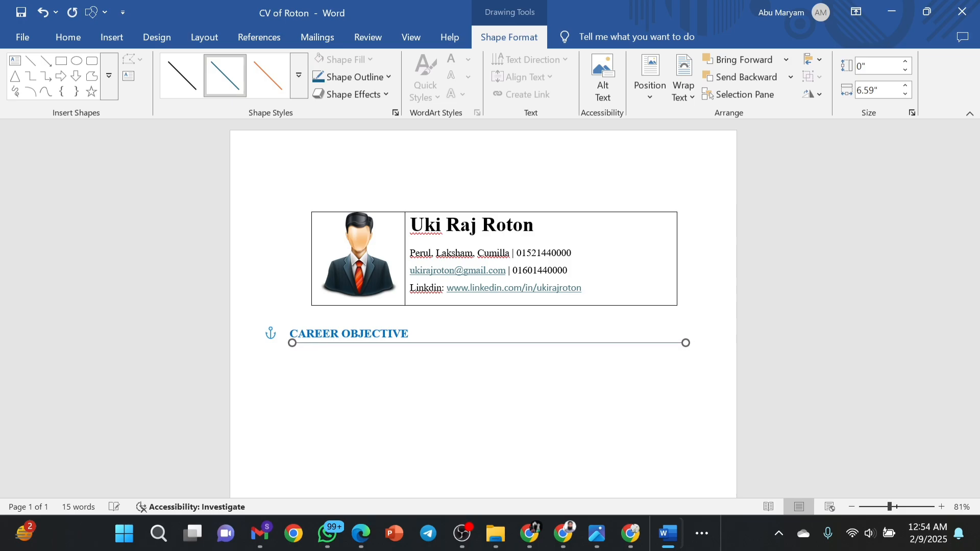
pyautogui.press('Up')
pyautogui.press('Up')
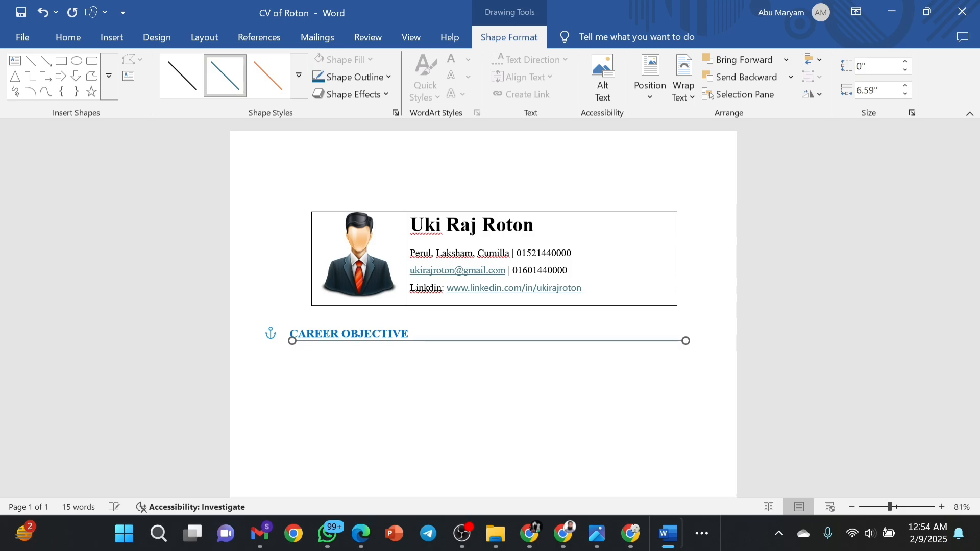
pyautogui.click(680, 223)
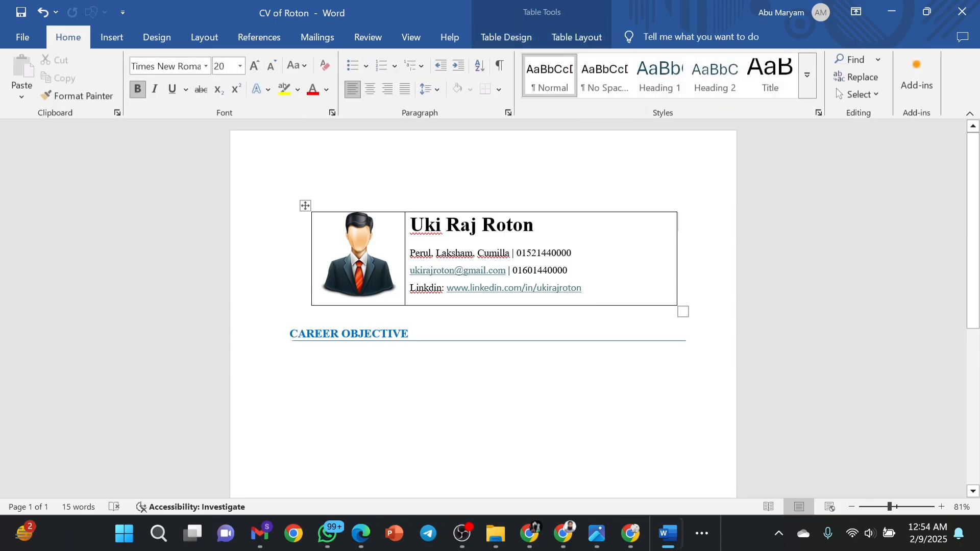
# Set the empty line below the heading to 12 pt font size.
pyautogui.click(291, 334)
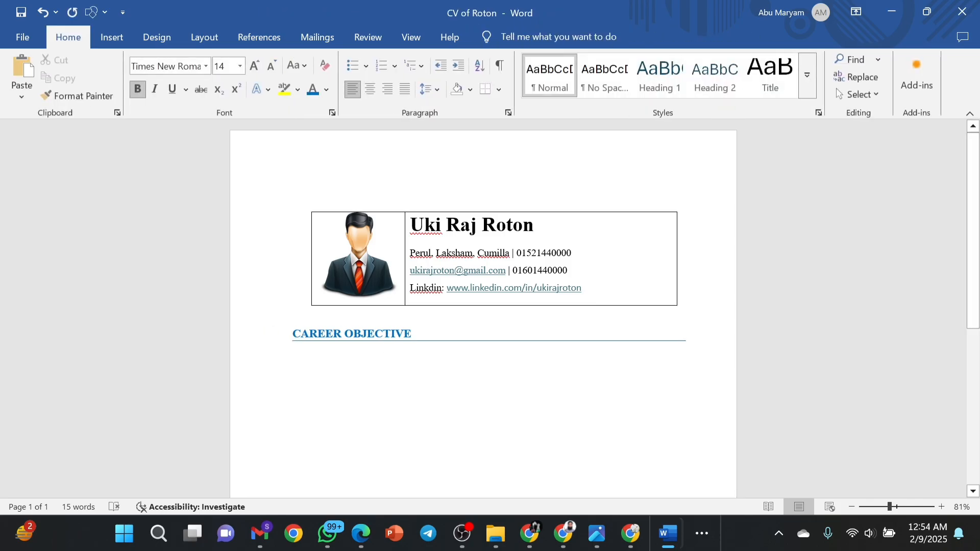
pyautogui.click(693, 340)
pyautogui.click(313, 353)
pyautogui.hotkey('ctrl', 'shift', 'p')
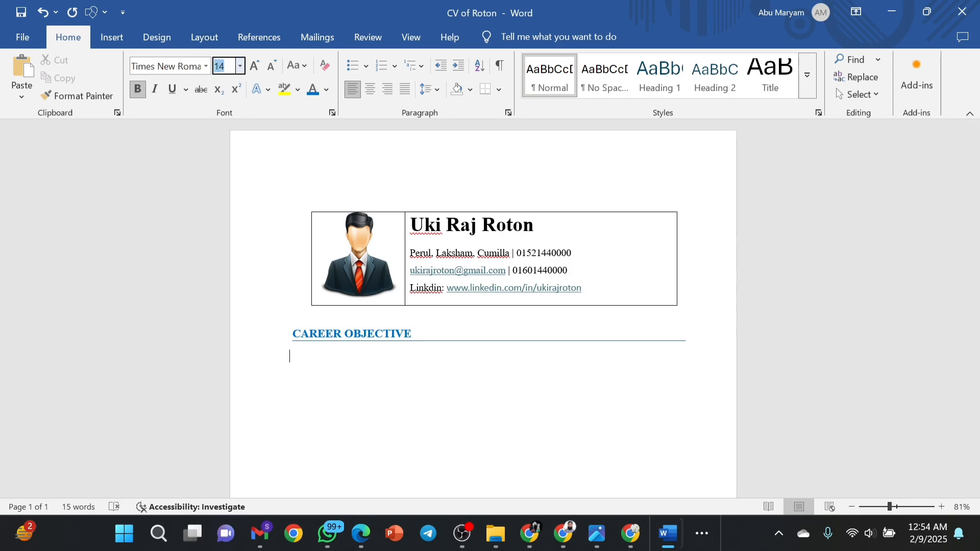
pyautogui.write('12')
pyautogui.press('Return')
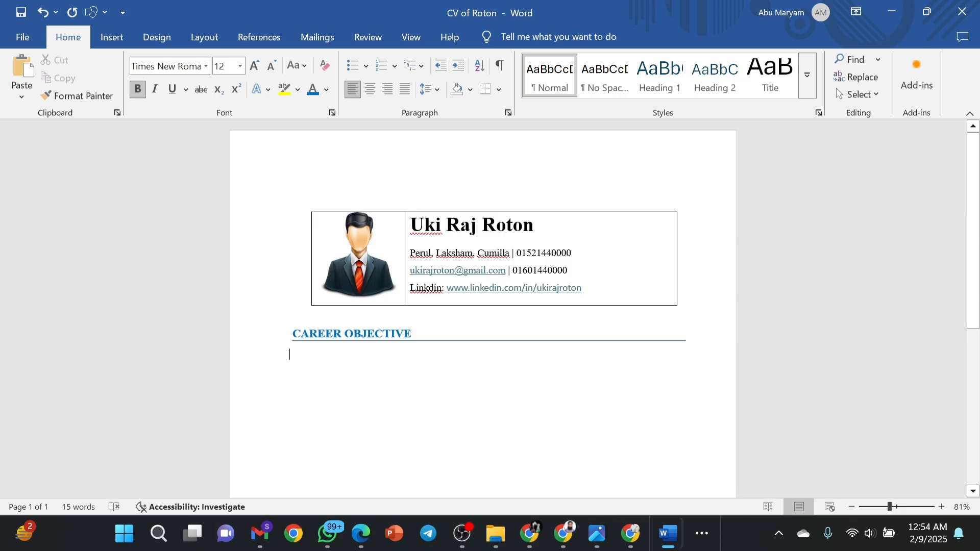
# Paste the career objective paragraph, remove its space after, and set 1.15 line spacing.
pyautogui.write('I am dedicated to advancing my proficiency in chemistry through an impassioned pursuit of research, learning, and innovation. My career aspiration is to make meaningful contributions to the field, driven by unwavering motivation and a dedication to ongoing learning and development. I am confident that my enthusiasm will enable me to make authentic contributions to the dynamic world of chemical exploration and discovery.')
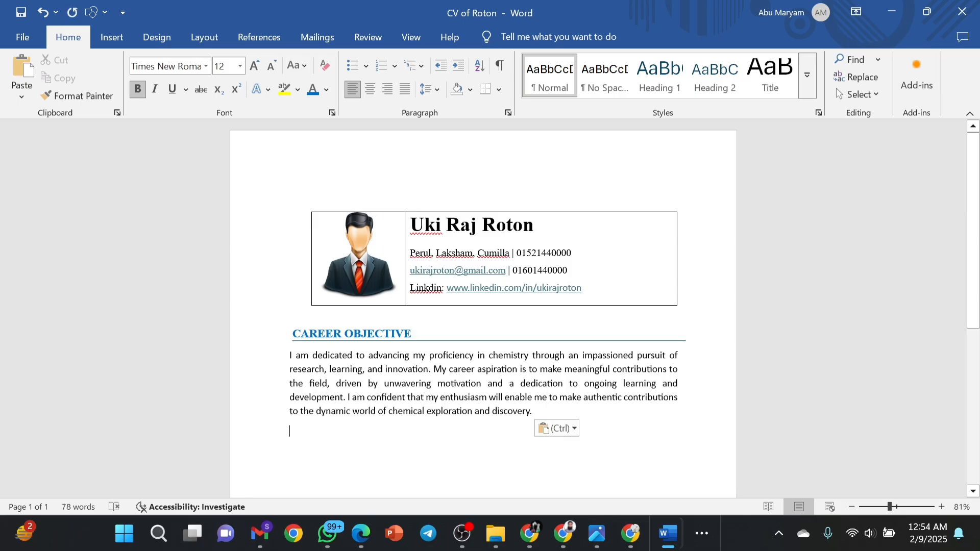
pyautogui.press('BackSpace')
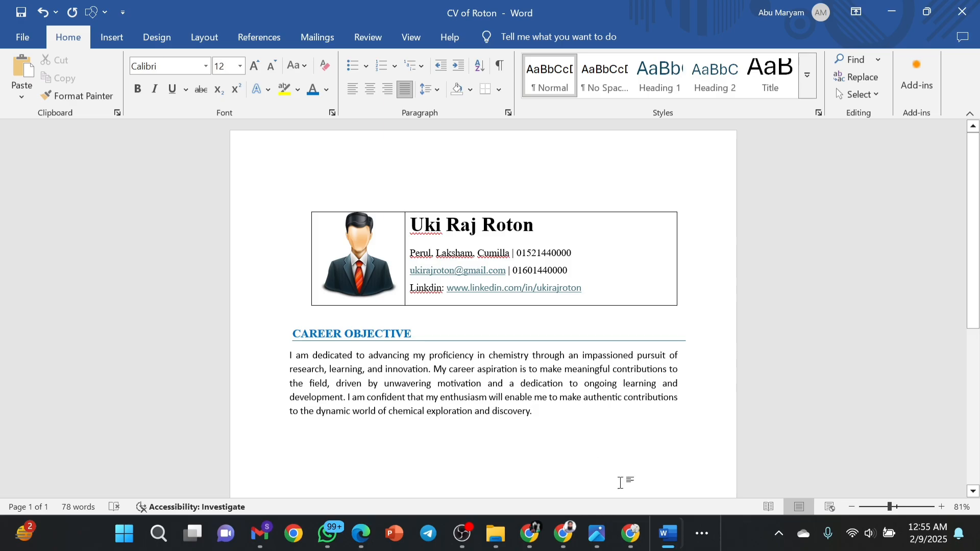
pyautogui.moveTo(532, 411); pyautogui.dragTo(289, 355)
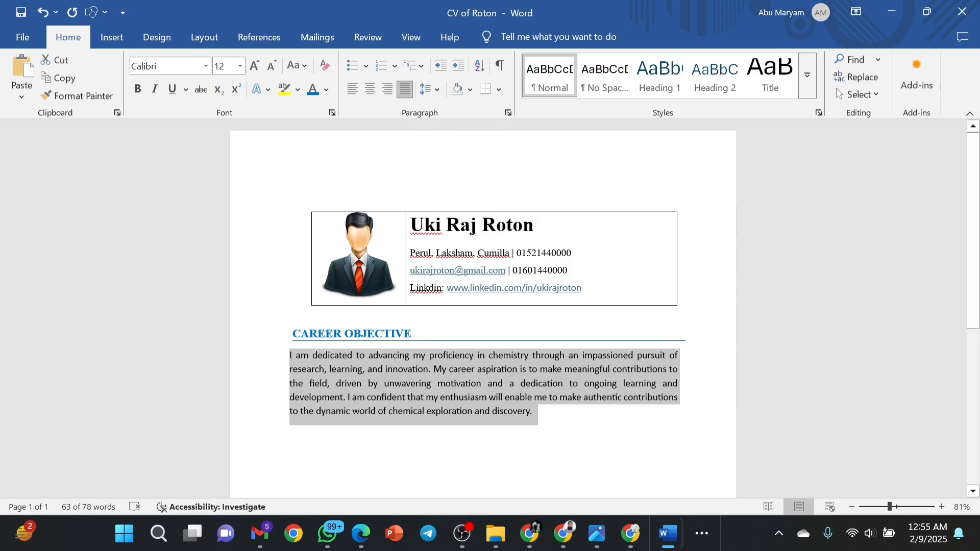
pyautogui.click(437, 91)
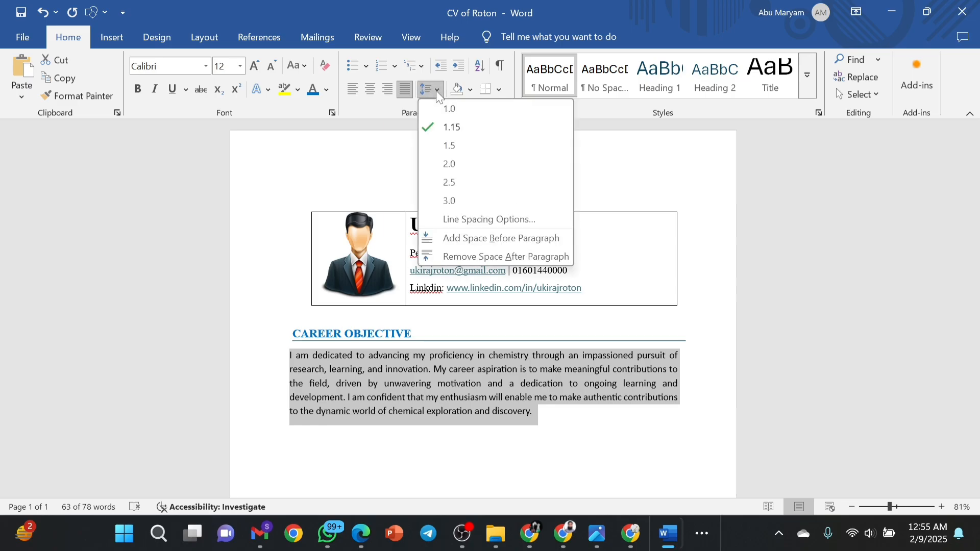
pyautogui.click(461, 257)
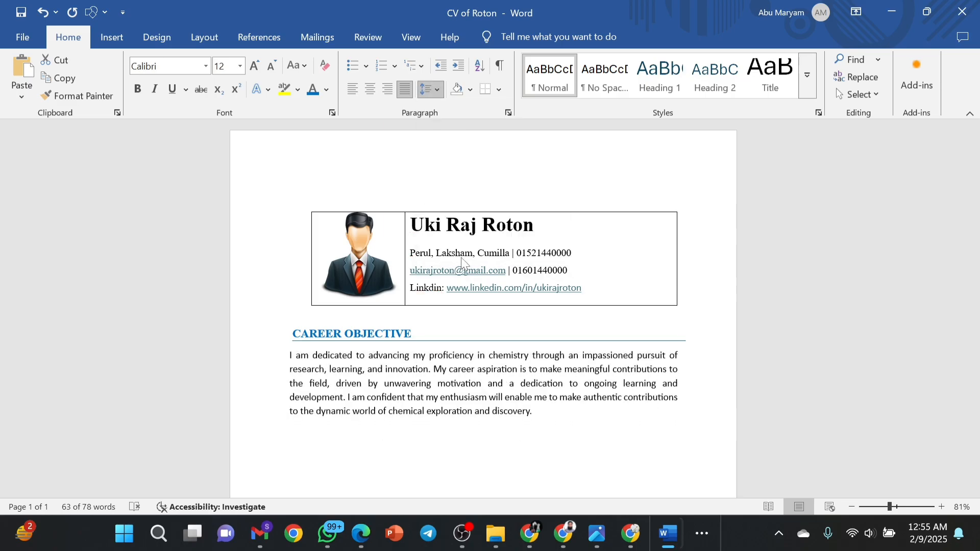
pyautogui.click(439, 87)
pyautogui.click(439, 85)
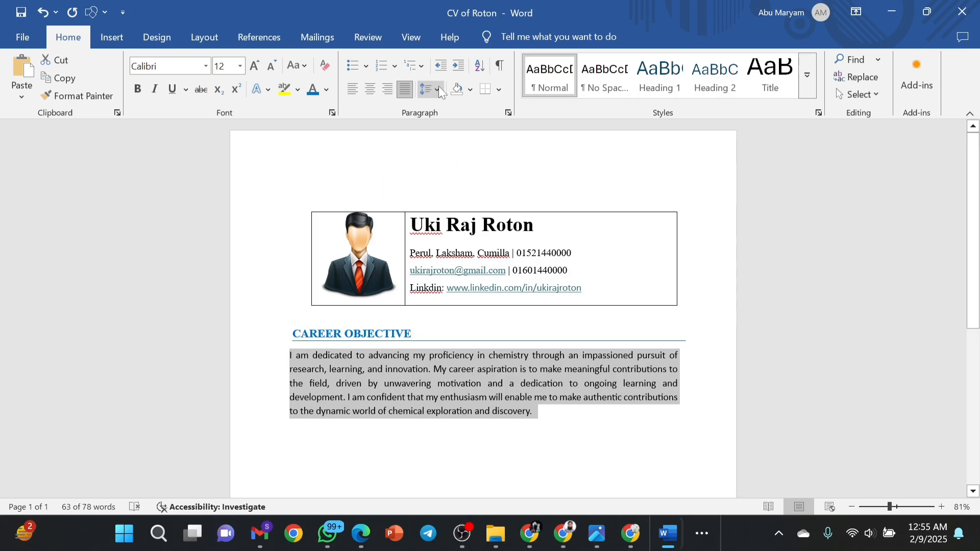
pyautogui.click(439, 86)
pyautogui.click(450, 129)
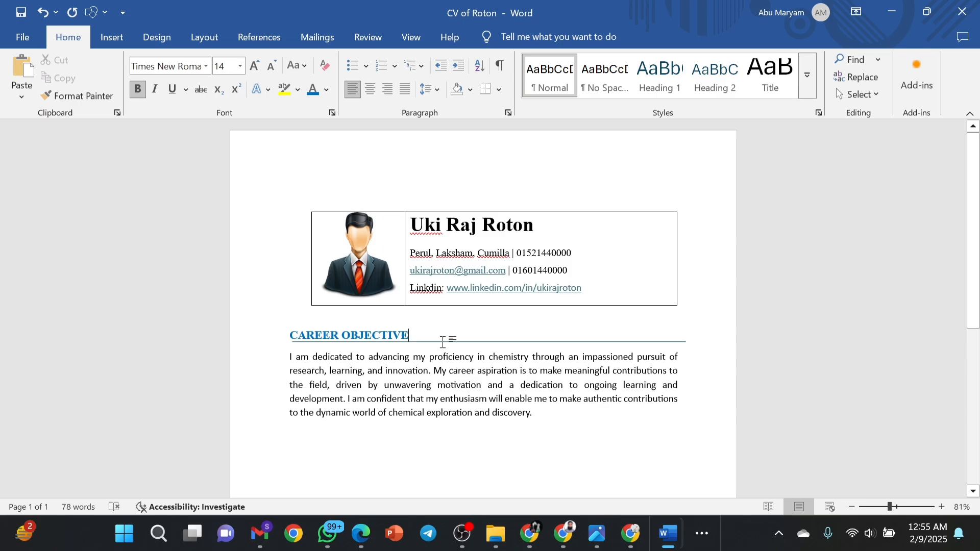
# Shift the CAREER OBJECTIVE rule slightly left to align it.
pyautogui.click(448, 342)
pyautogui.moveTo(448, 342); pyautogui.dragTo(444, 343)
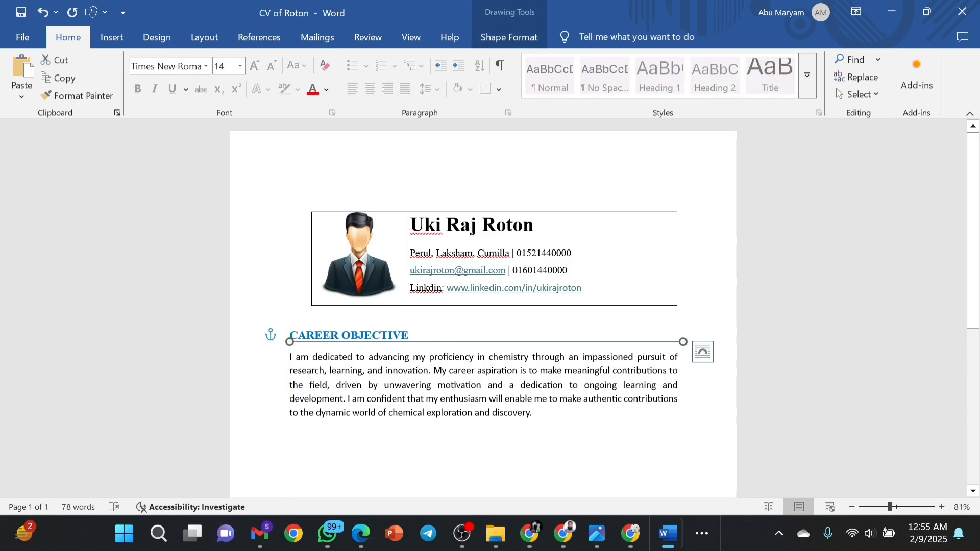
pyautogui.click(464, 332)
# Add a blank line after the career objective paragraph and type 'WORK EXPERIENCE'.
pyautogui.scroll(-3, 464, 330)
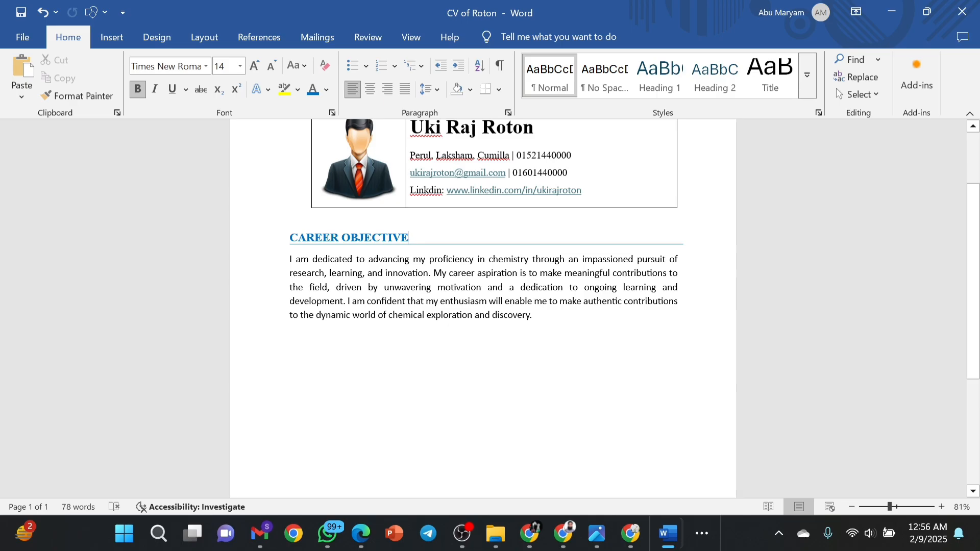
pyautogui.click(488, 343)
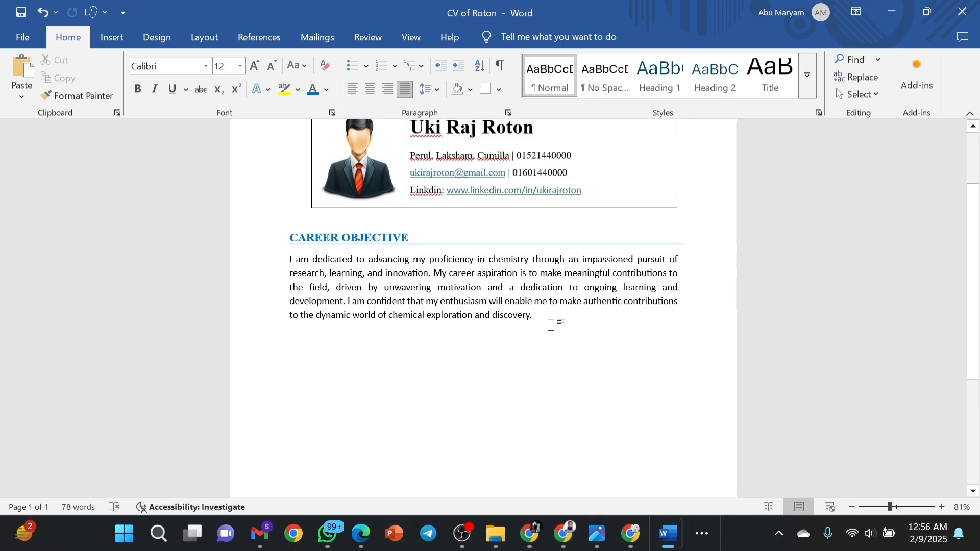
pyautogui.press('Return')
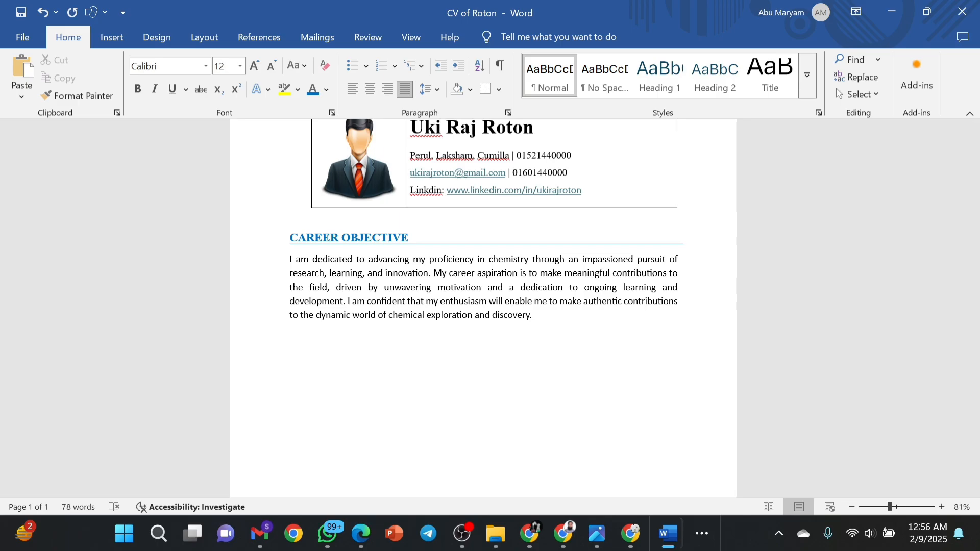
pyautogui.press('Return')
pyautogui.write('WORK EXPERIENCE')
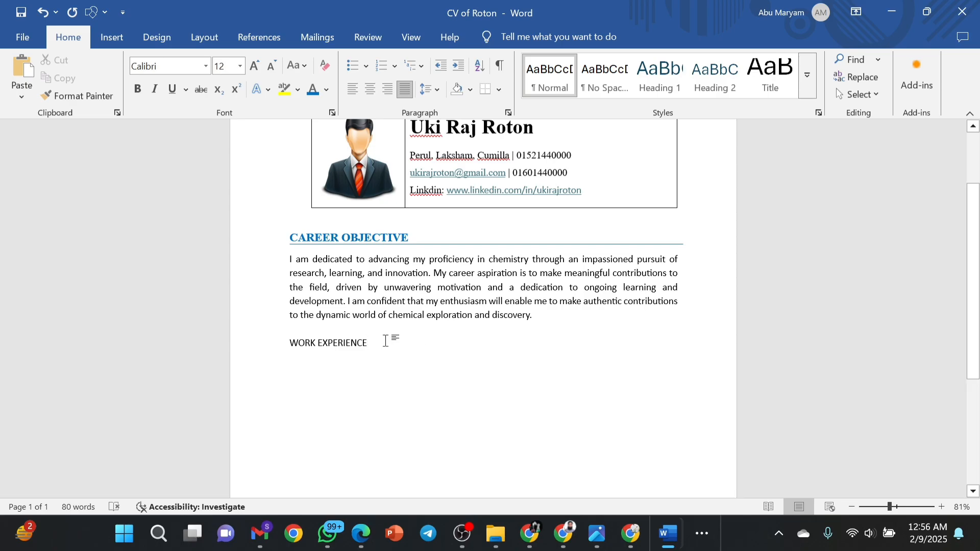
# Make WORK EXPERIENCE bold, blue and 16 pt, with an empty line beneath it.
pyautogui.hotkey('ctrl', 'shift', 'Left')
pyautogui.hotkey('ctrl', 'shift', 'Left')
pyautogui.moveTo(293, 343); pyautogui.dragTo(291, 342)
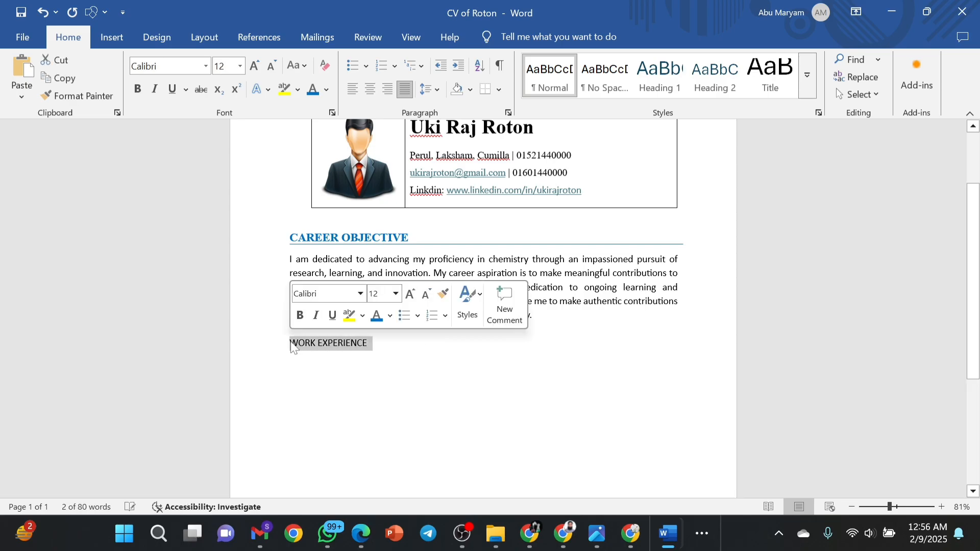
pyautogui.click(299, 319)
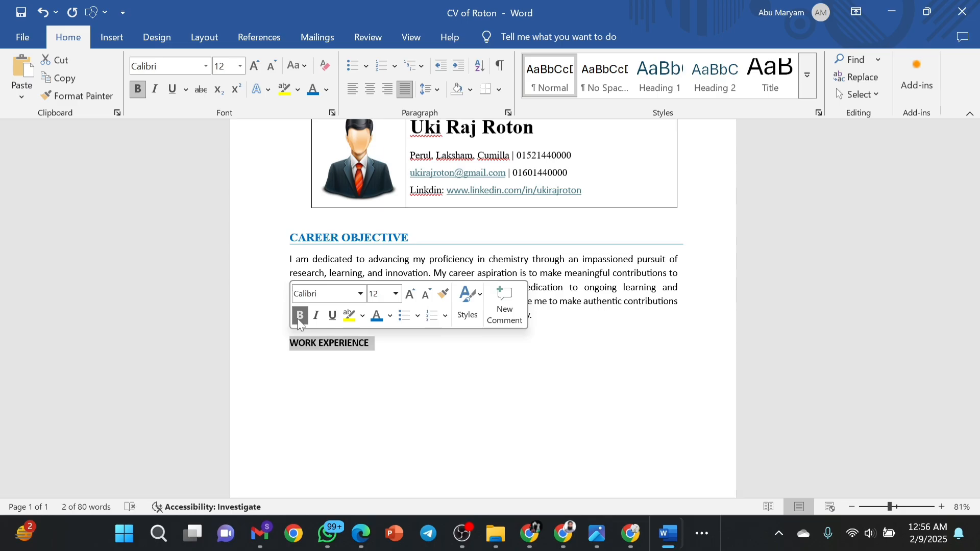
pyautogui.click(383, 320)
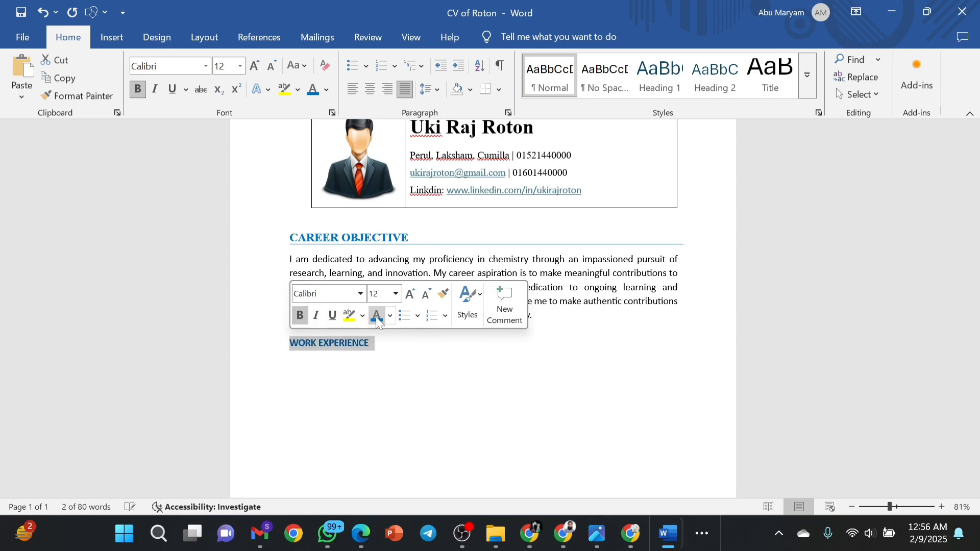
pyautogui.click(409, 300)
pyautogui.click(409, 300)
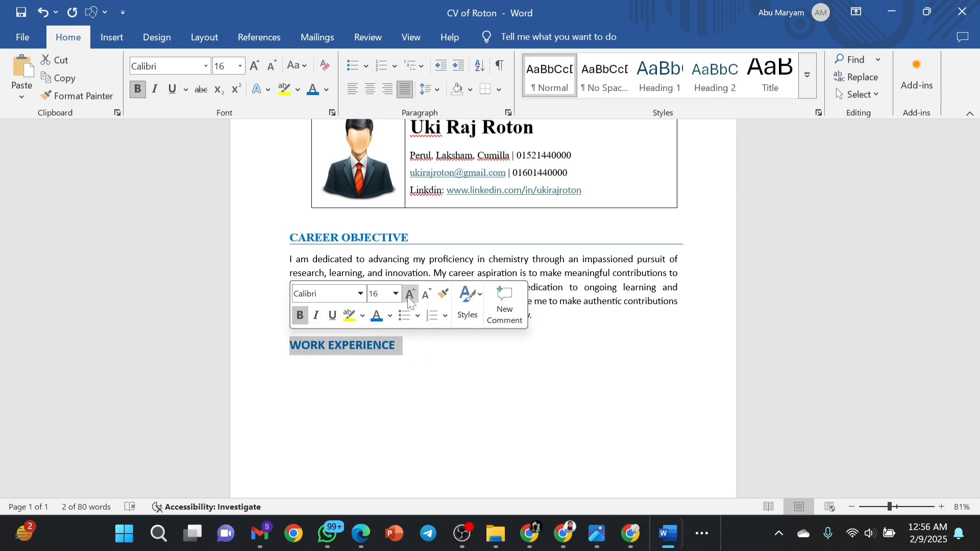
pyautogui.click(407, 356)
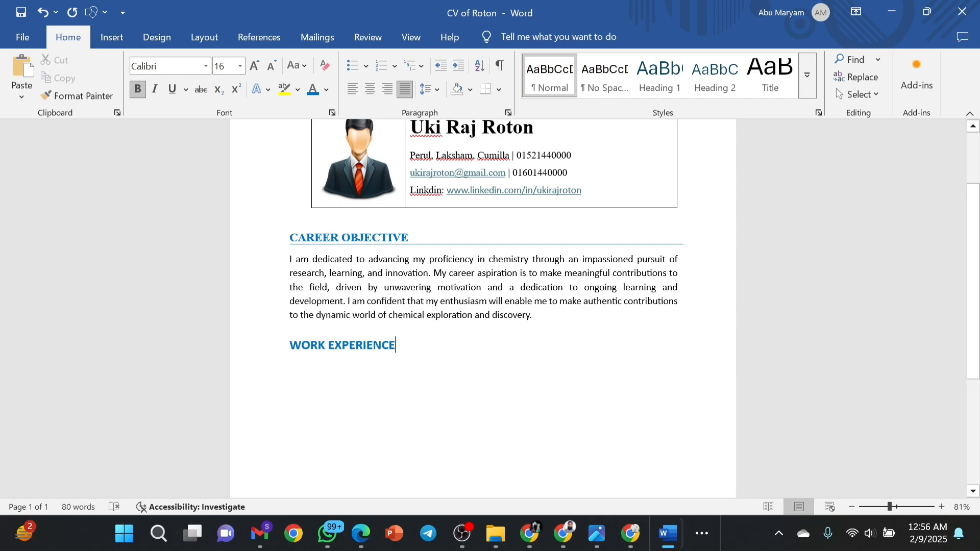
pyautogui.press('Return')
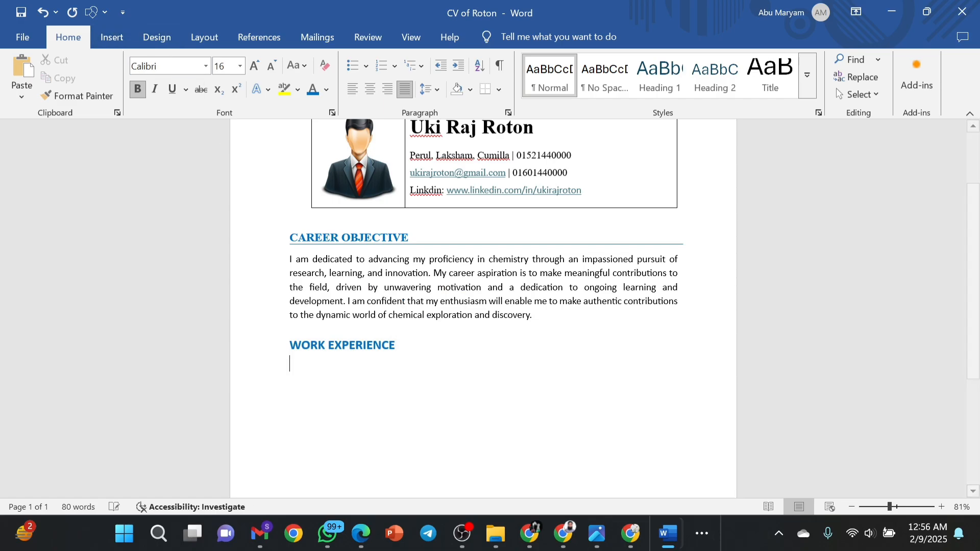
# Draw a straight line shape across the text width under WORK EXPERIENCE.
pyautogui.click(113, 37)
pyautogui.click(200, 59)
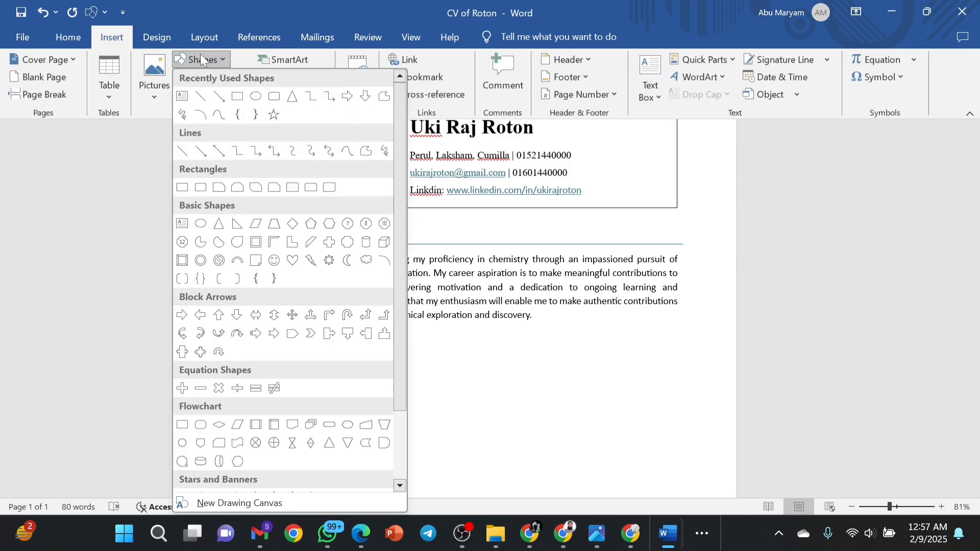
pyautogui.click(206, 102)
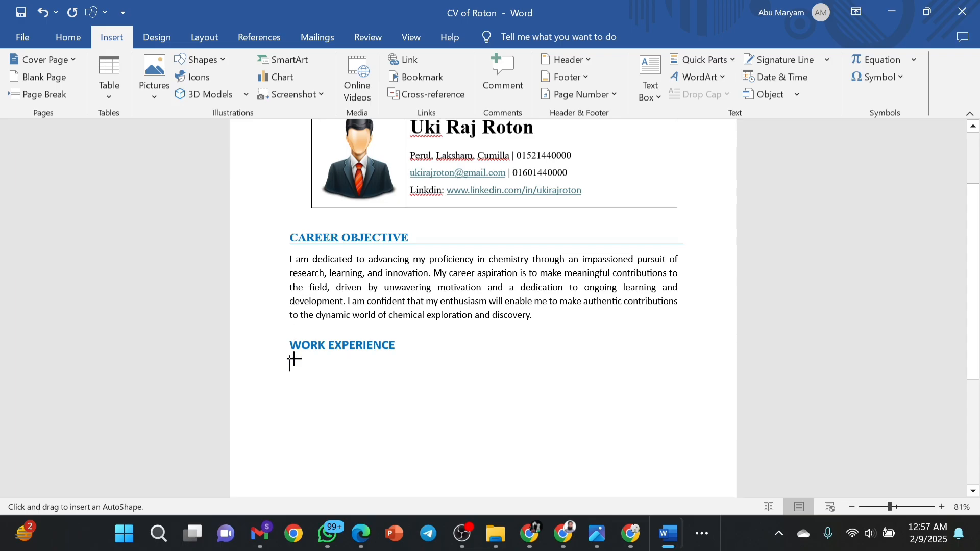
pyautogui.moveTo(293, 358); pyautogui.dragTo(687, 349)
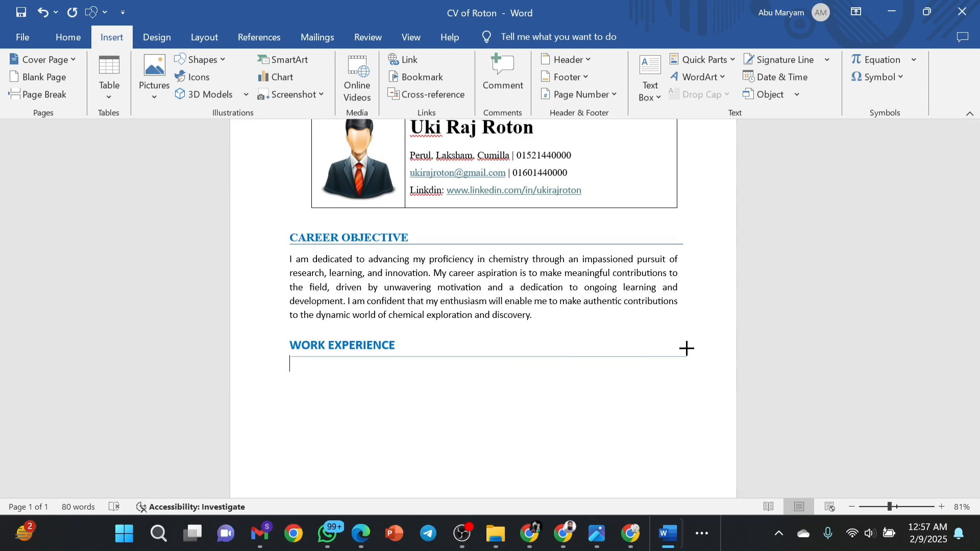
pyautogui.moveTo(686, 349); pyautogui.dragTo(686, 348)
pyautogui.click(290, 329)
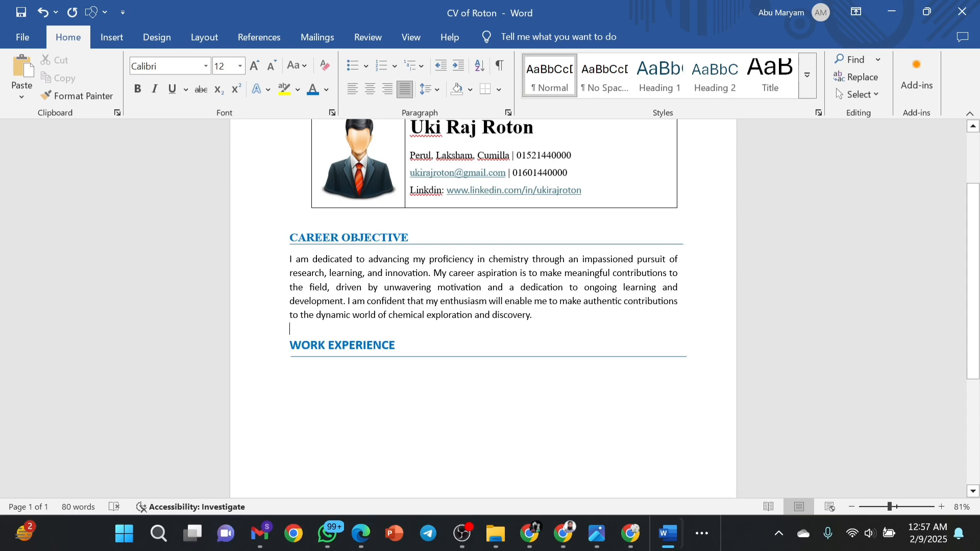
# Check the CAREER OBJECTIVE heading's font and reposition the caret under WORK EXPERIENCE.
pyautogui.moveTo(408, 238); pyautogui.dragTo(322, 238)
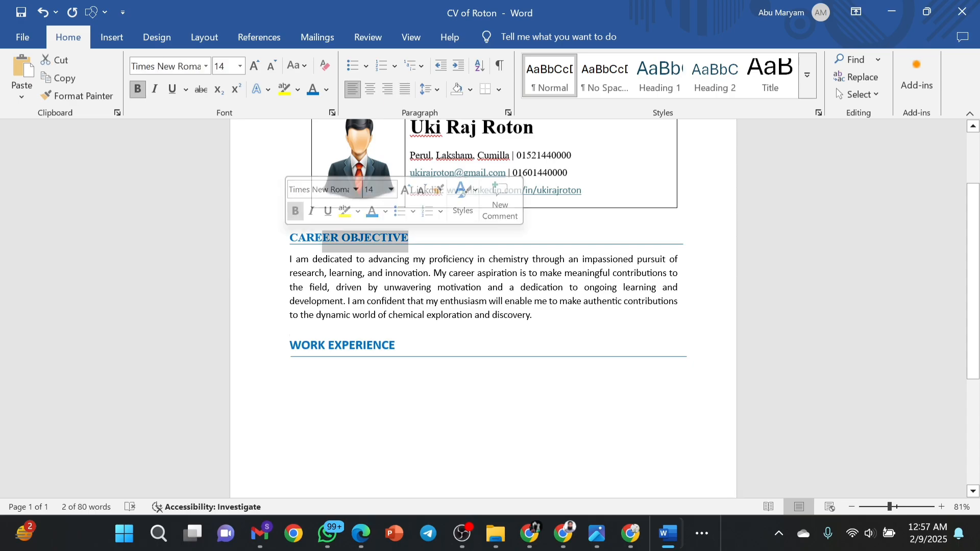
pyautogui.click(397, 345)
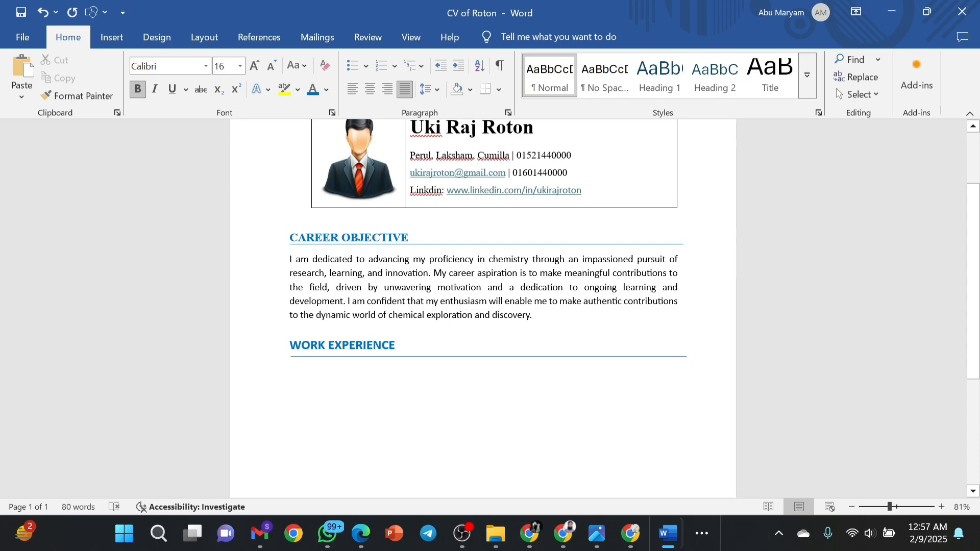
pyautogui.press('Home')
pyautogui.hotkey('shift', 'Down')
pyautogui.hotkey('shift', 'Down')
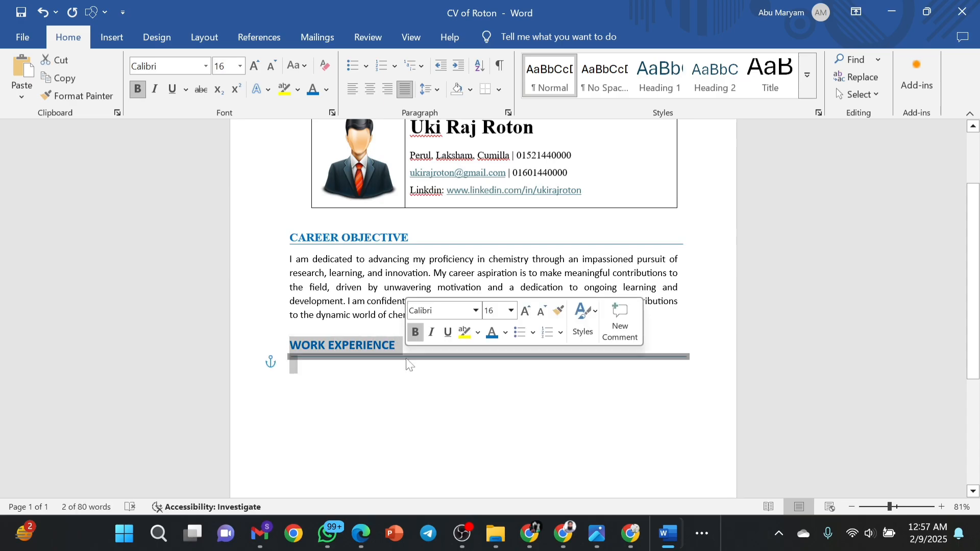
pyautogui.click(365, 389)
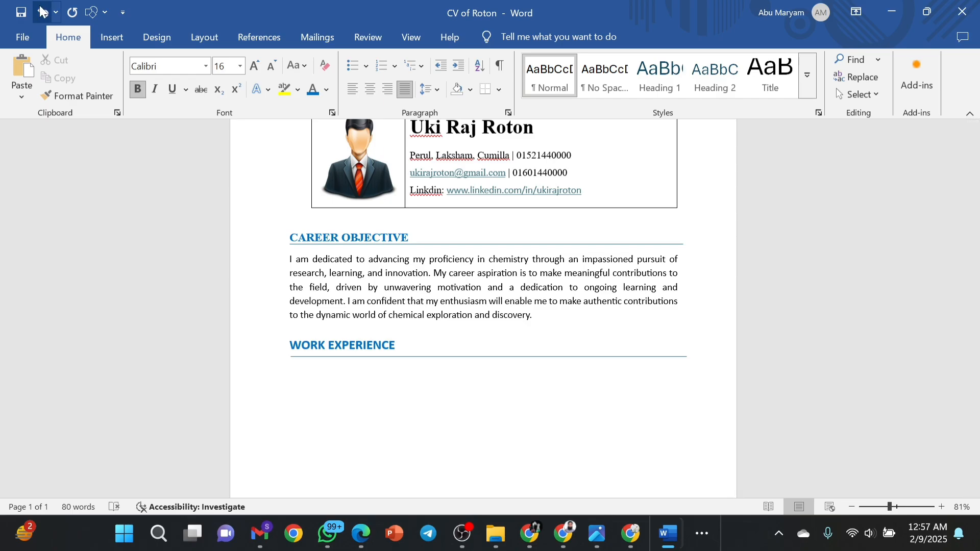
pyautogui.click(110, 38)
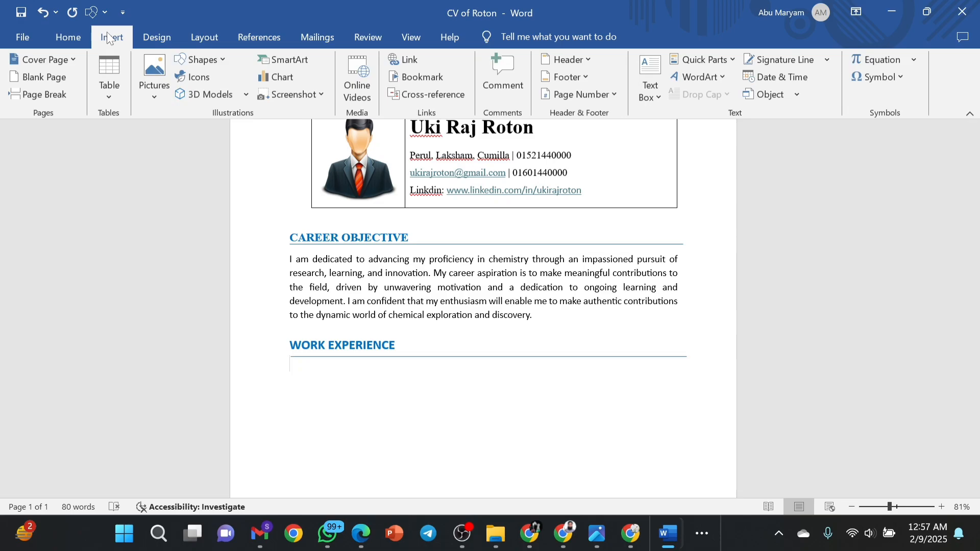
# Insert a trial 2x1 table, stretch its row, then undo both changes.
pyautogui.click(110, 78)
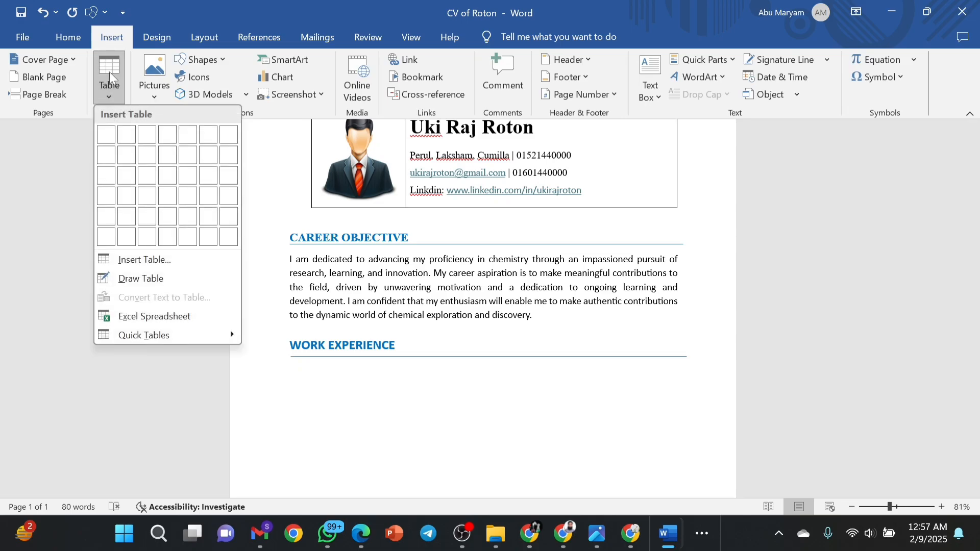
pyautogui.click(119, 139)
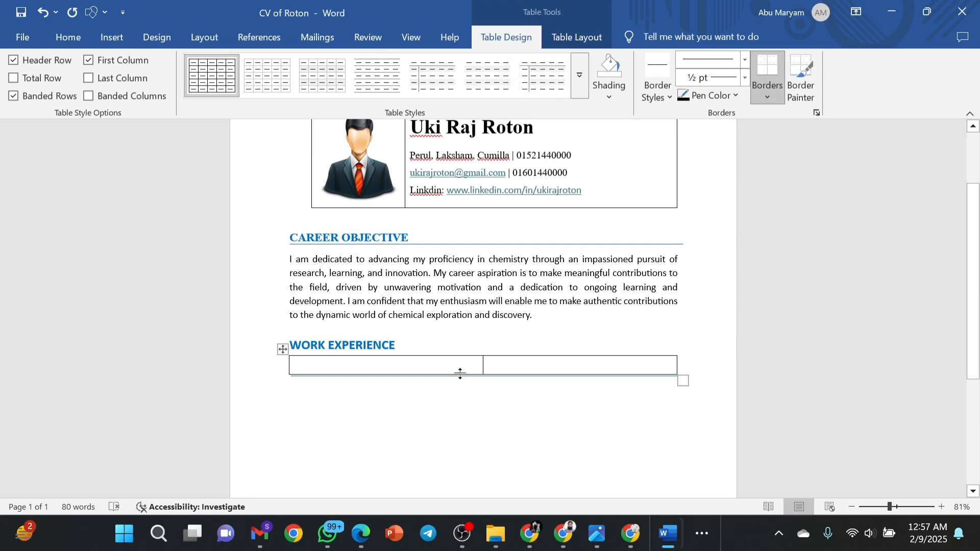
pyautogui.moveTo(460, 374); pyautogui.dragTo(465, 419)
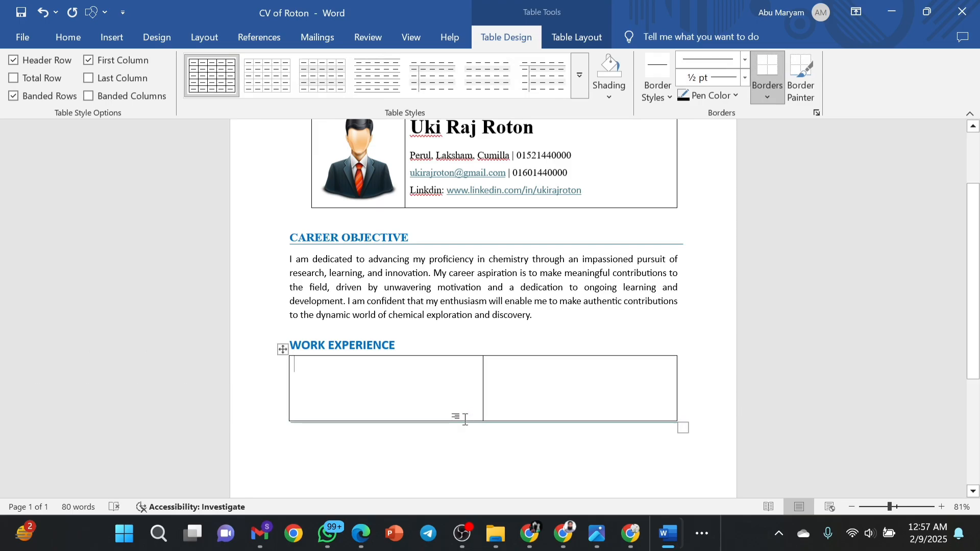
pyautogui.click(48, 20)
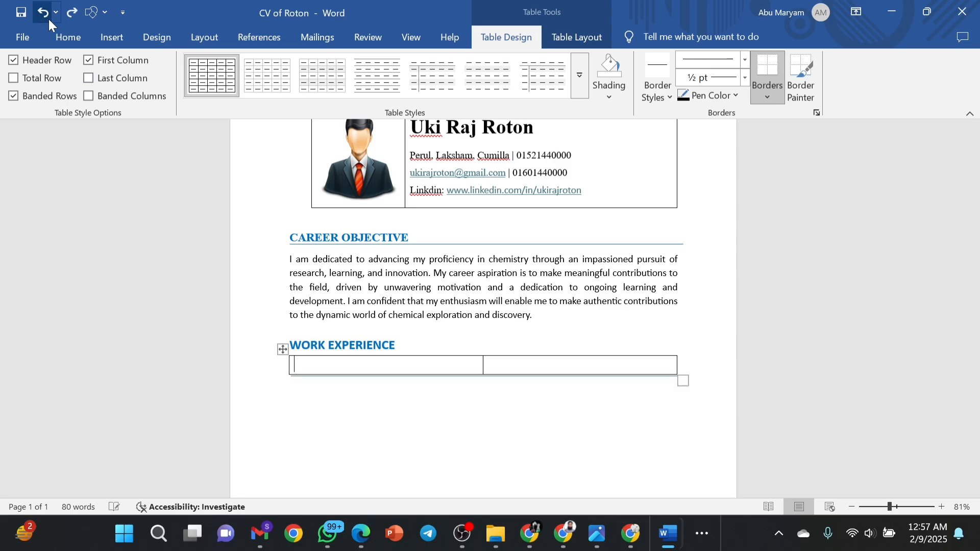
pyautogui.click(48, 19)
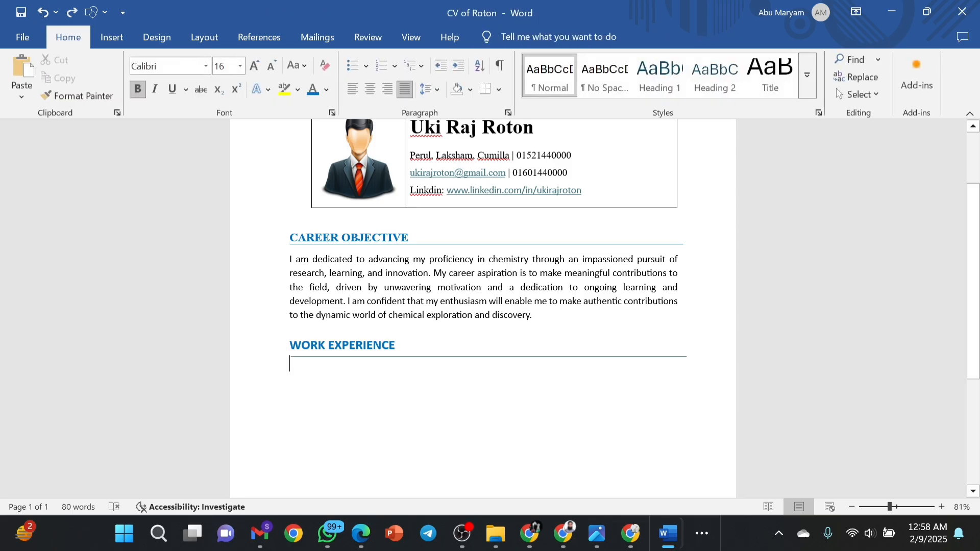
# Adjust the blank lines beneath the WORK EXPERIENCE rule.
pyautogui.press('Return')
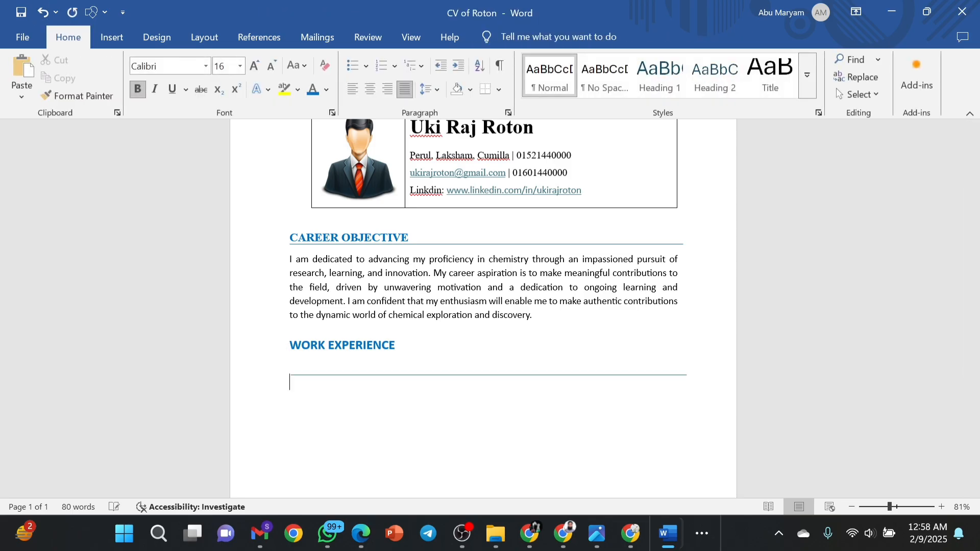
pyautogui.press('BackSpace')
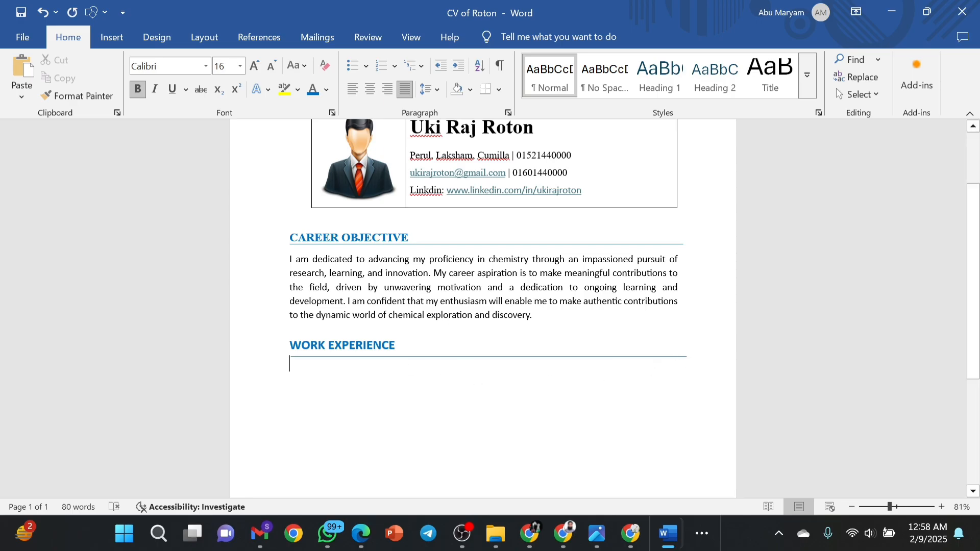
pyautogui.doubleClick(706, 365)
pyautogui.click(699, 366)
pyautogui.press('Return')
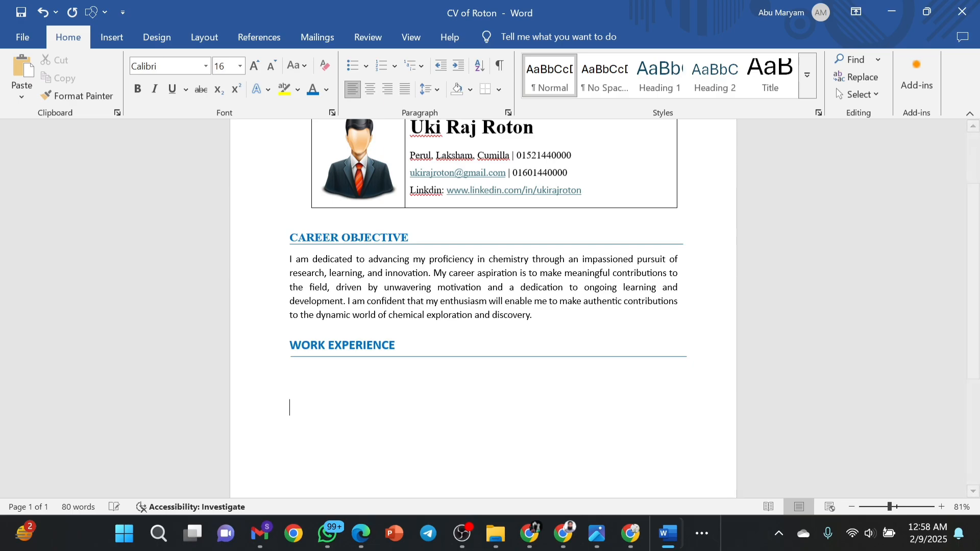
pyautogui.press('BackSpace')
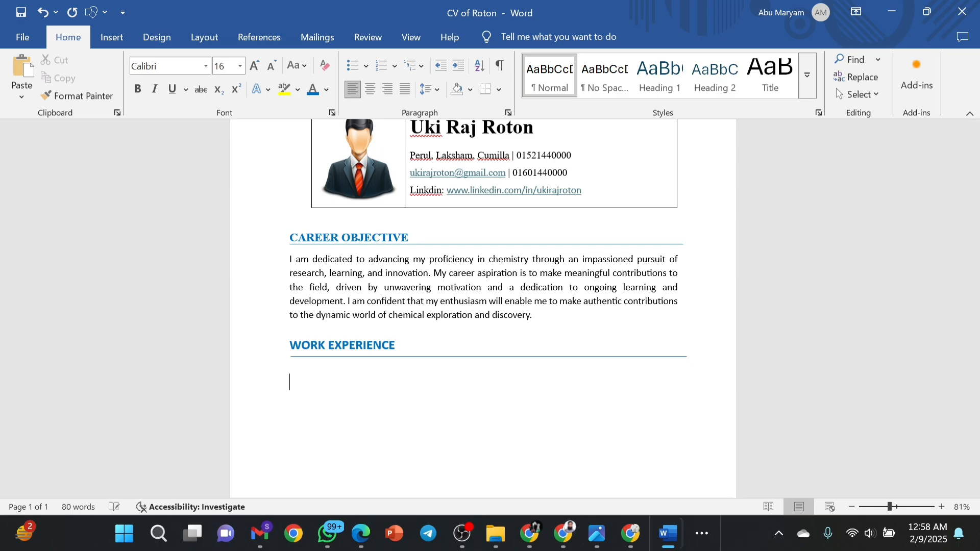
pyautogui.press('BackSpace')
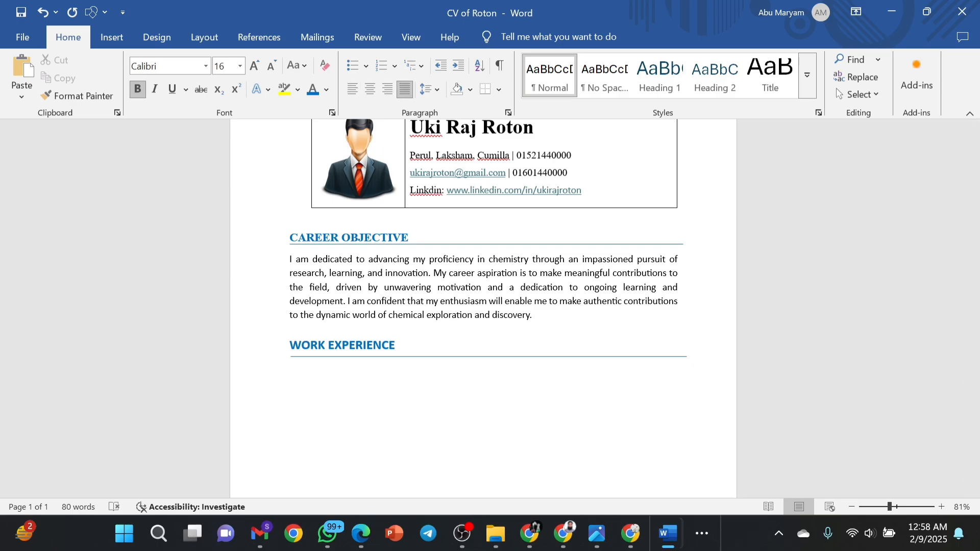
pyautogui.click(104, 42)
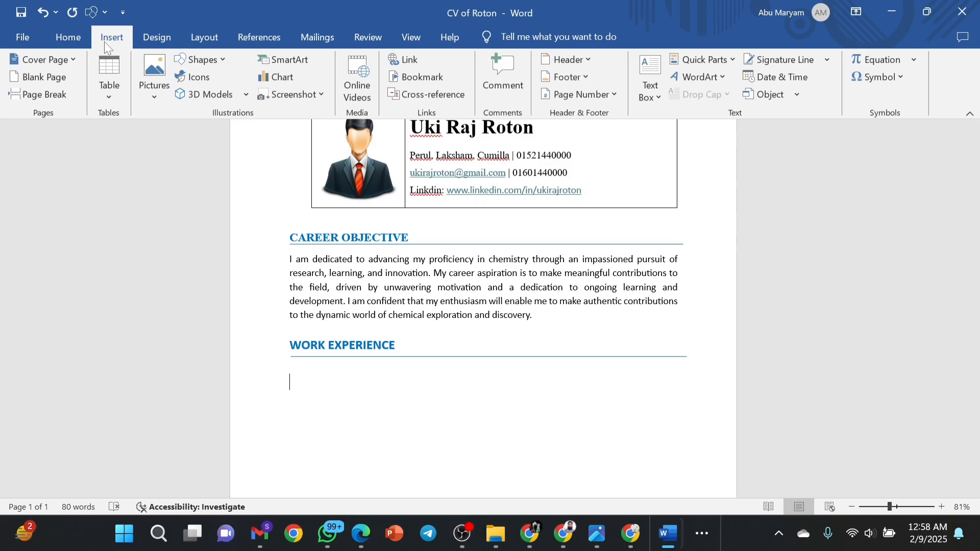
# Insert a 2x1 table under WORK EXPERIENCE, make its row taller, and narrow the left column.
pyautogui.click(109, 77)
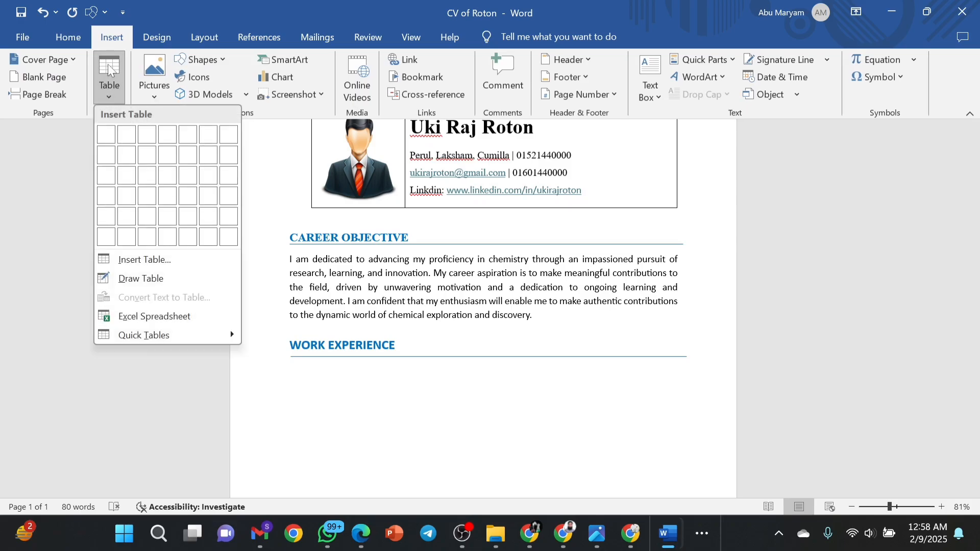
pyautogui.click(127, 139)
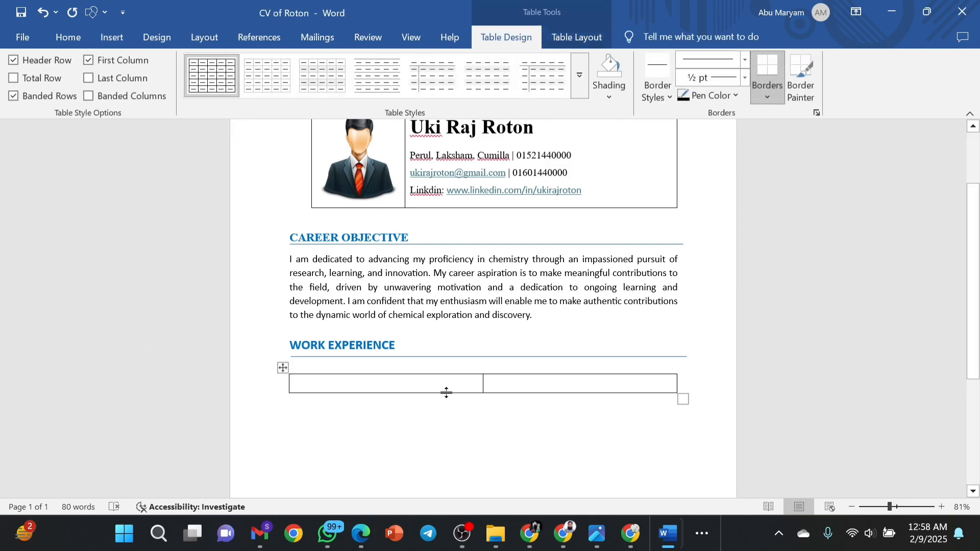
pyautogui.moveTo(446, 393); pyautogui.dragTo(453, 458)
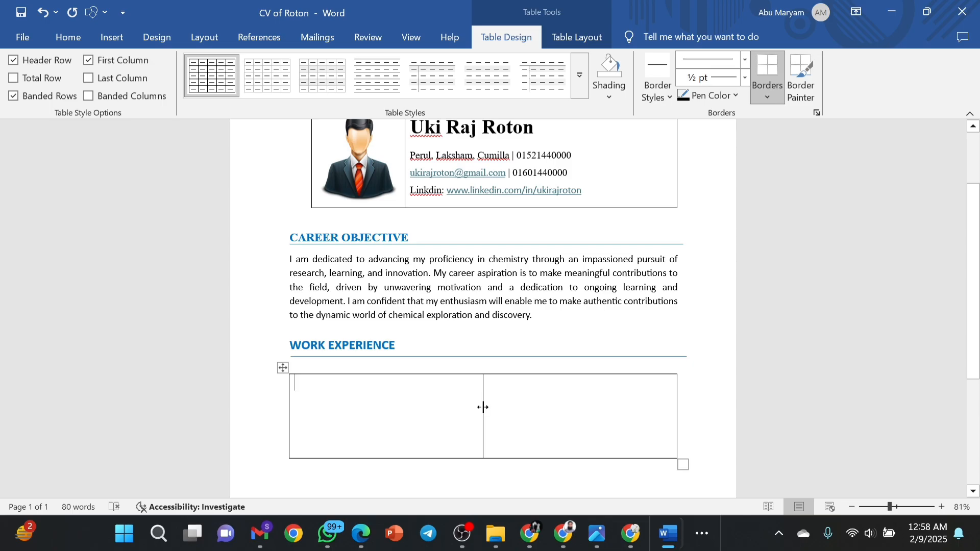
pyautogui.moveTo(483, 406); pyautogui.dragTo(420, 410)
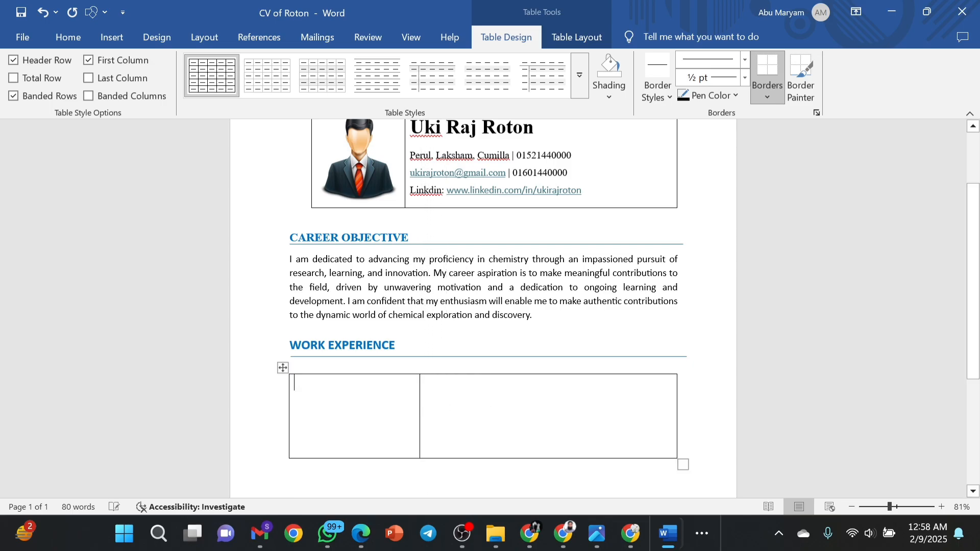
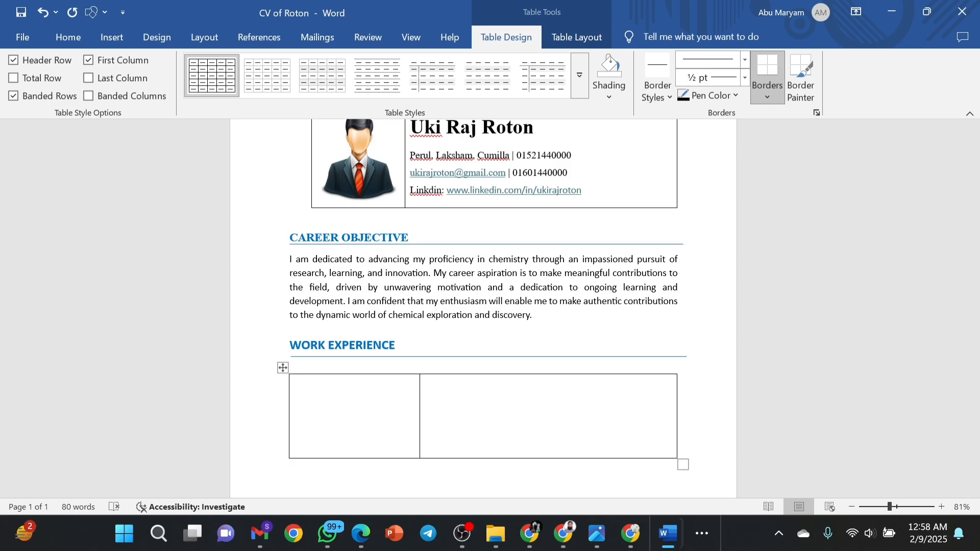
# Paste 'Biomaterials Research Laboratory (BRL), University of Chittagong' into the table's right cell.
pyautogui.click(487, 403)
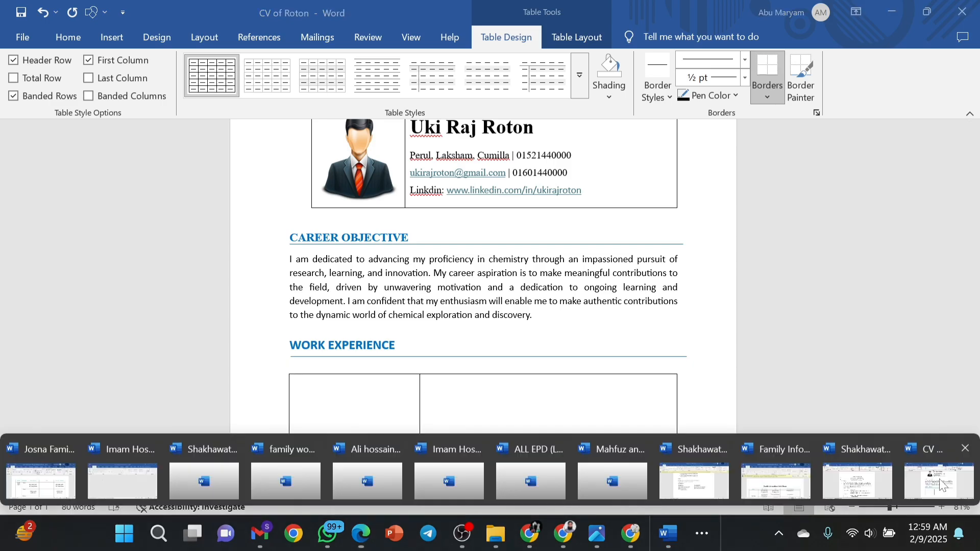
pyautogui.click(942, 483)
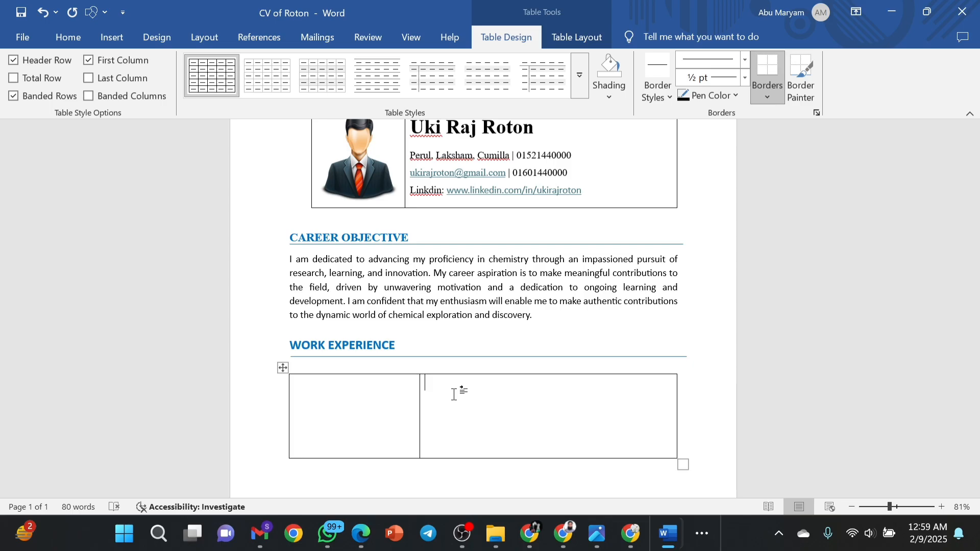
pyautogui.write('Biomaterials Research Laboratory (BRL), University of Chittagong')
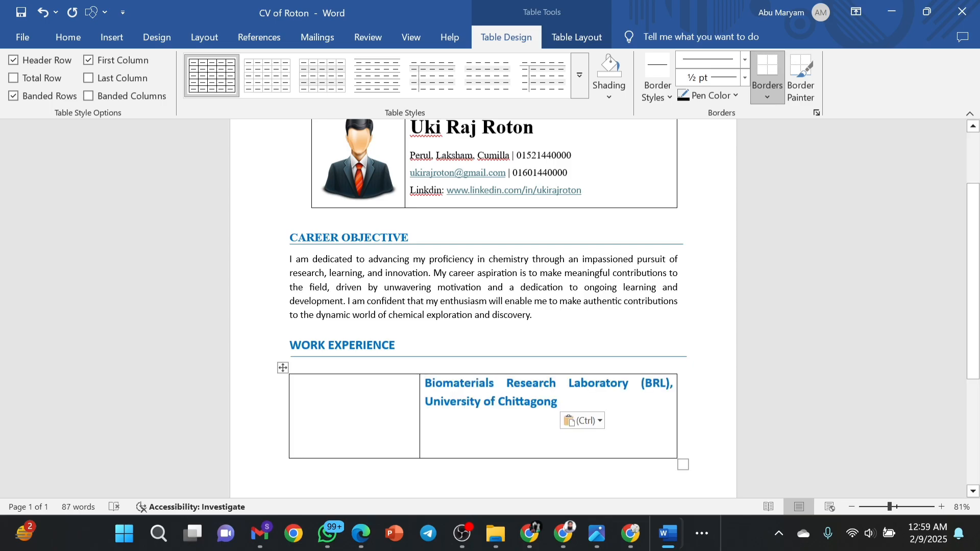
# Remove bold from the laboratory name and make it black.
pyautogui.moveTo(558, 402); pyautogui.dragTo(433, 388)
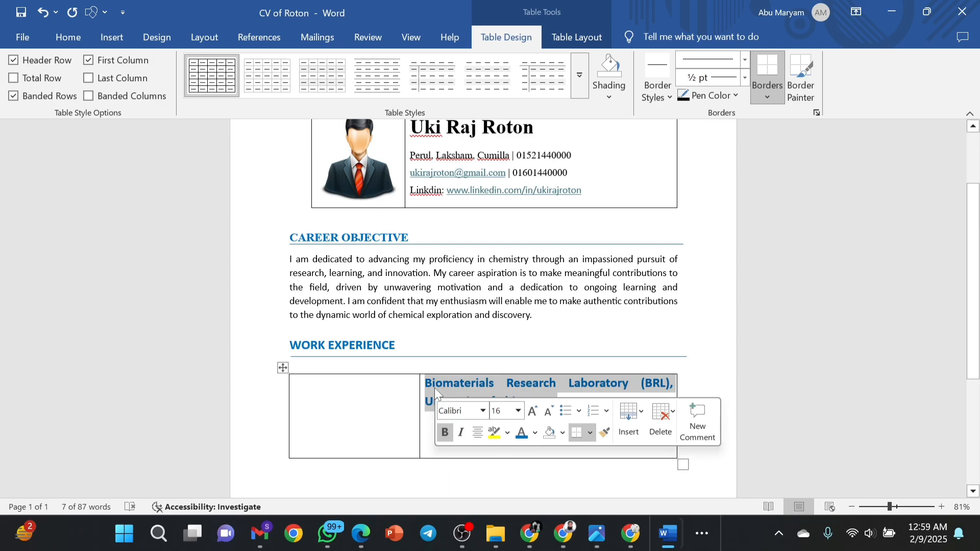
pyautogui.click(448, 434)
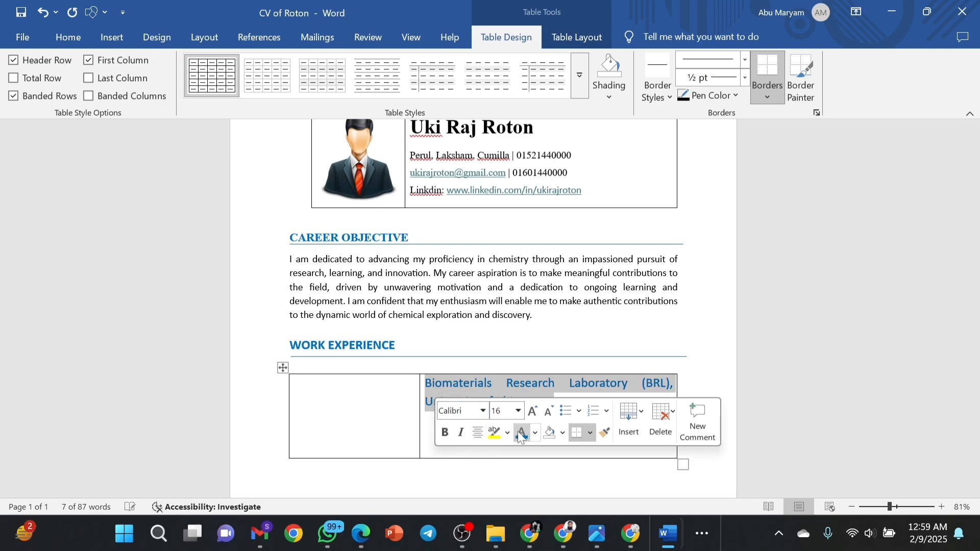
pyautogui.click(535, 433)
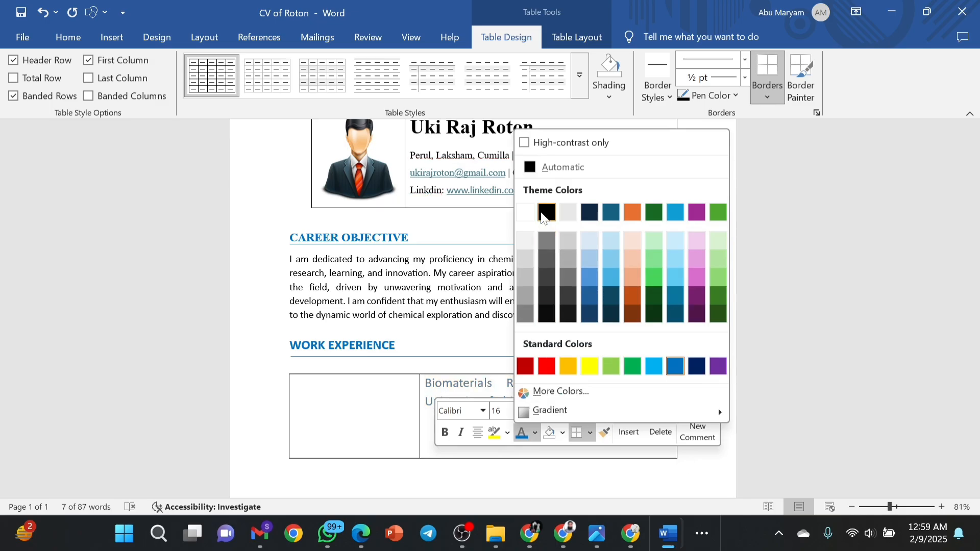
pyautogui.click(542, 214)
pyautogui.click(543, 383)
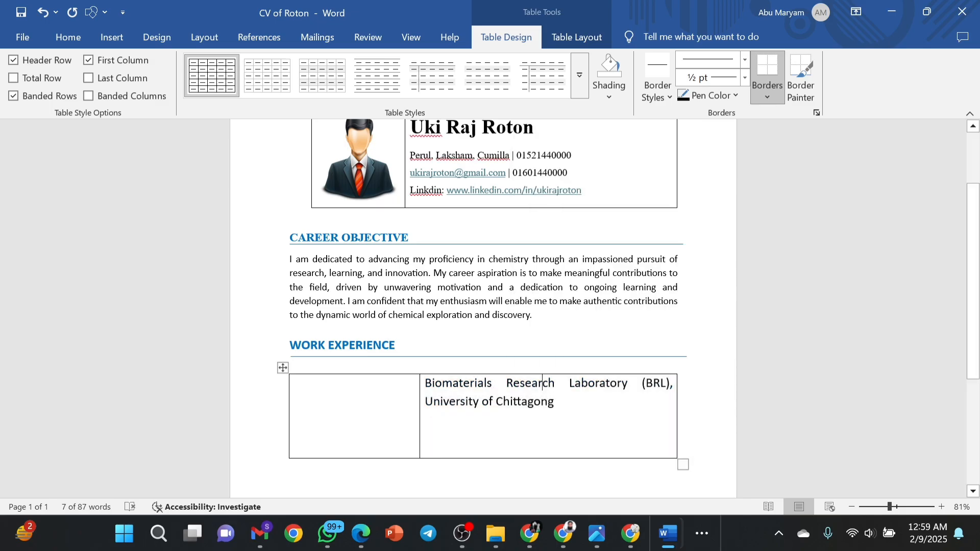
pyautogui.moveTo(555, 402); pyautogui.dragTo(437, 387)
# Left-align the laboratory name at 12 pt and add an empty line above it.
pyautogui.click(68, 37)
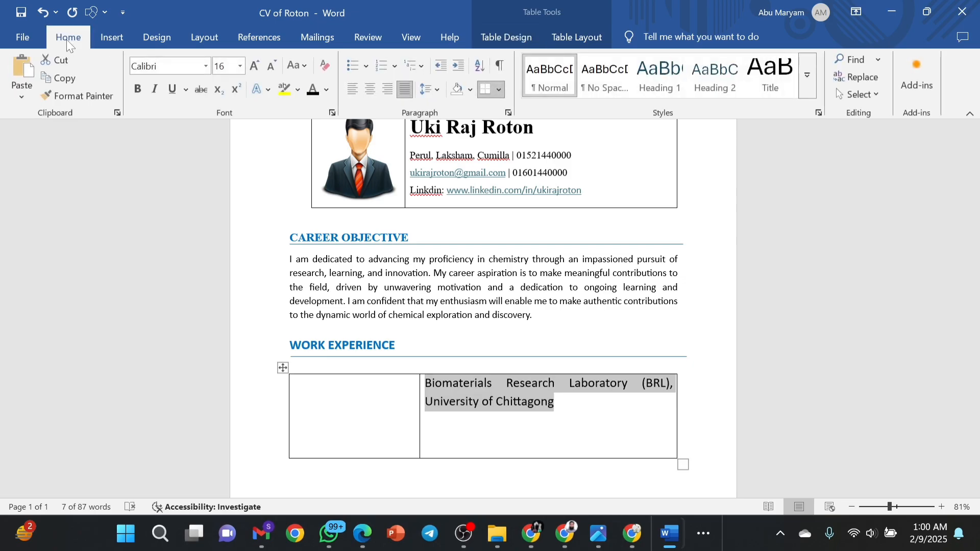
pyautogui.click(353, 90)
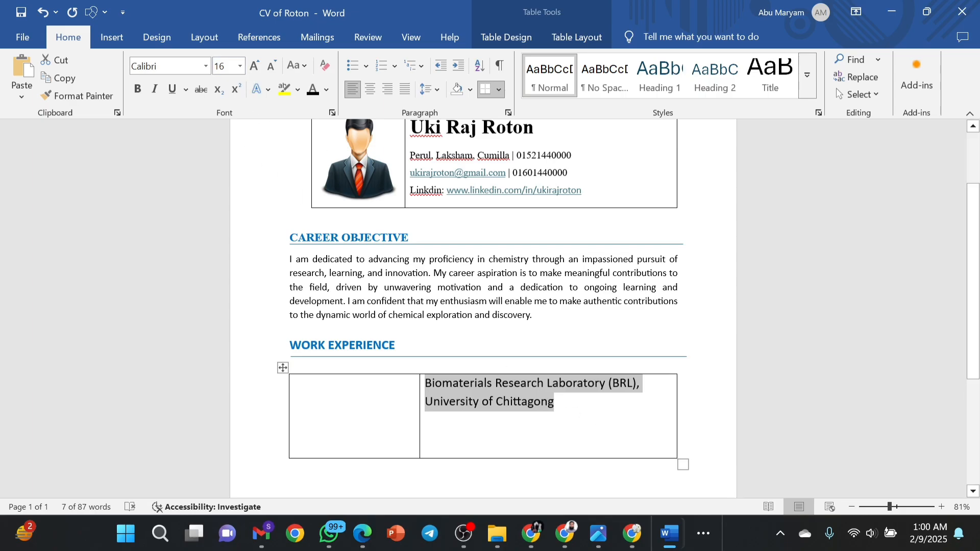
pyautogui.click(271, 72)
pyautogui.click(272, 71)
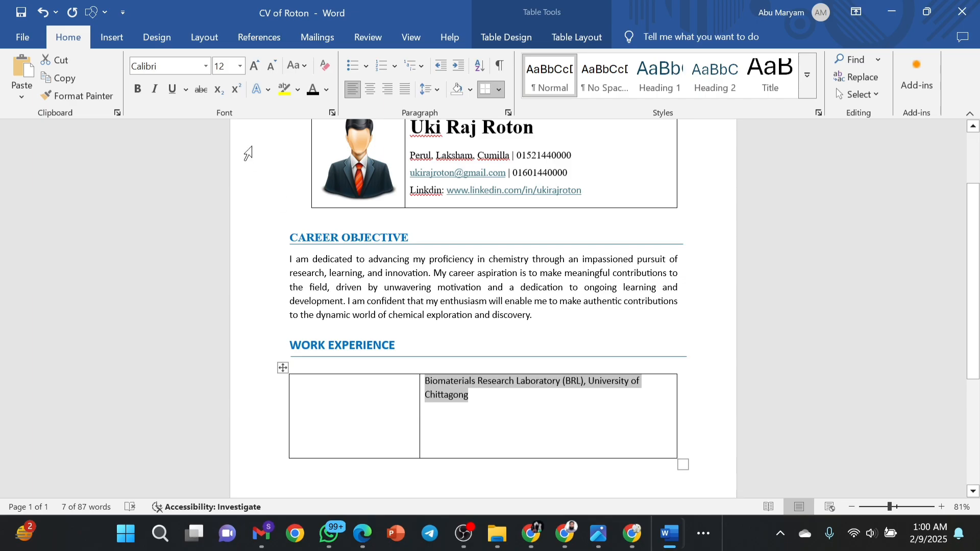
pyautogui.click(256, 66)
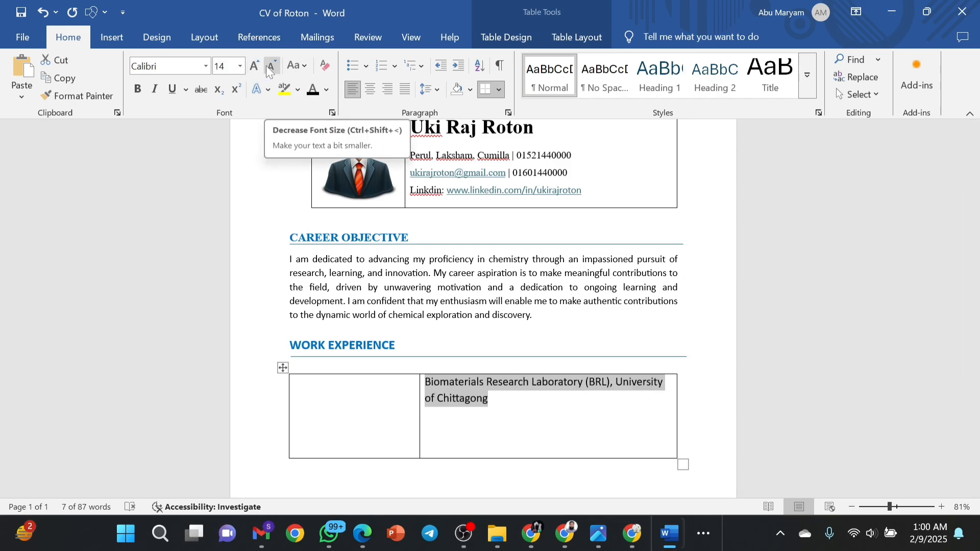
pyautogui.click(267, 67)
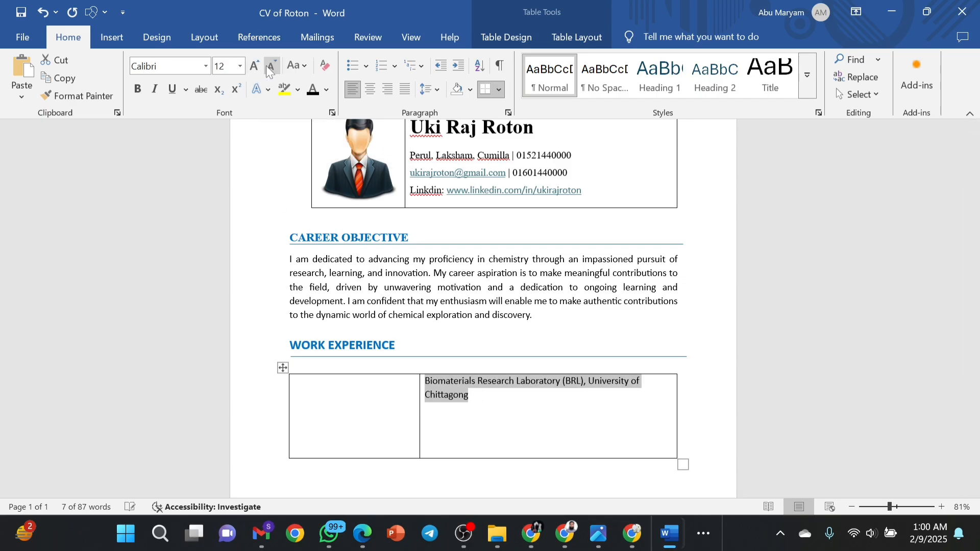
pyautogui.click(477, 400)
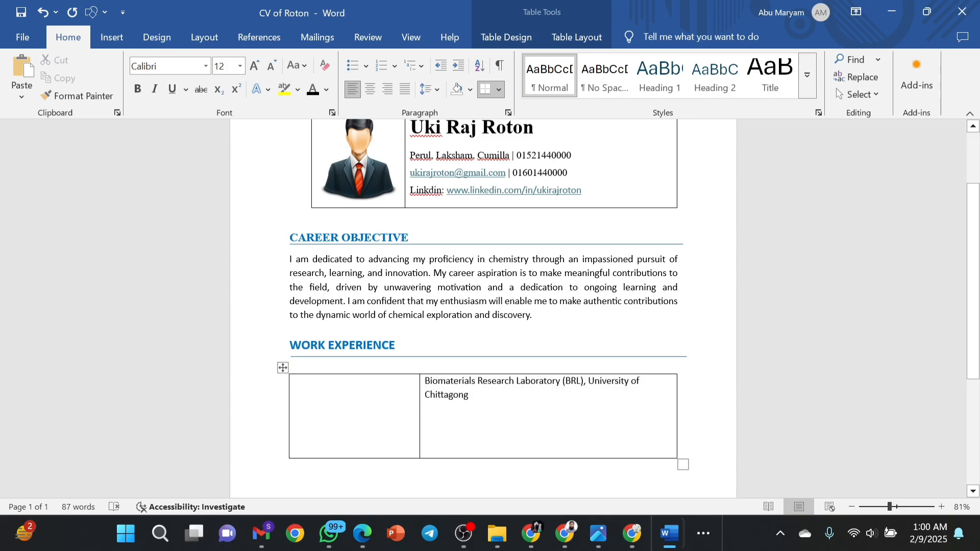
pyautogui.press('Return')
# Type 'Research Fellow' on the new line and make it bold 14 pt, matching the heading.
pyautogui.click(430, 381)
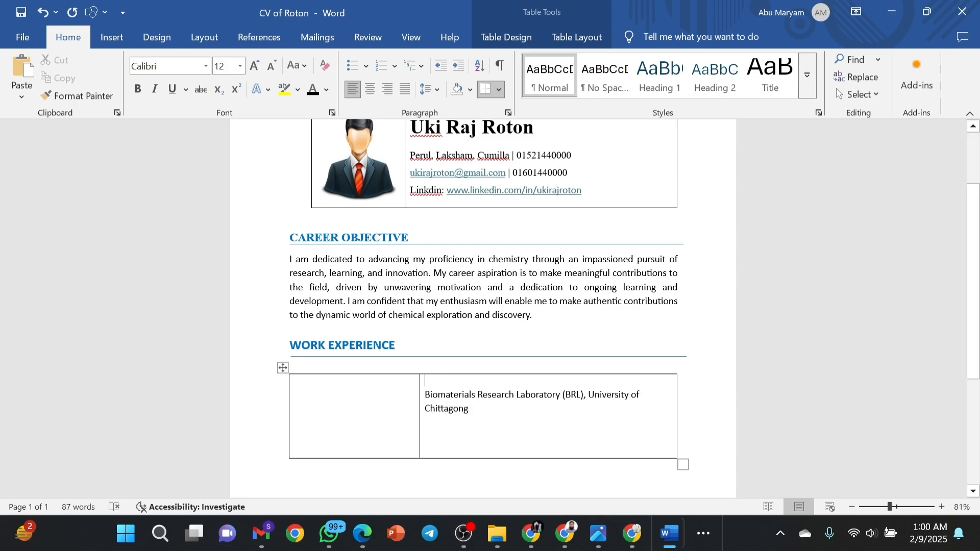
pyautogui.write('Re')
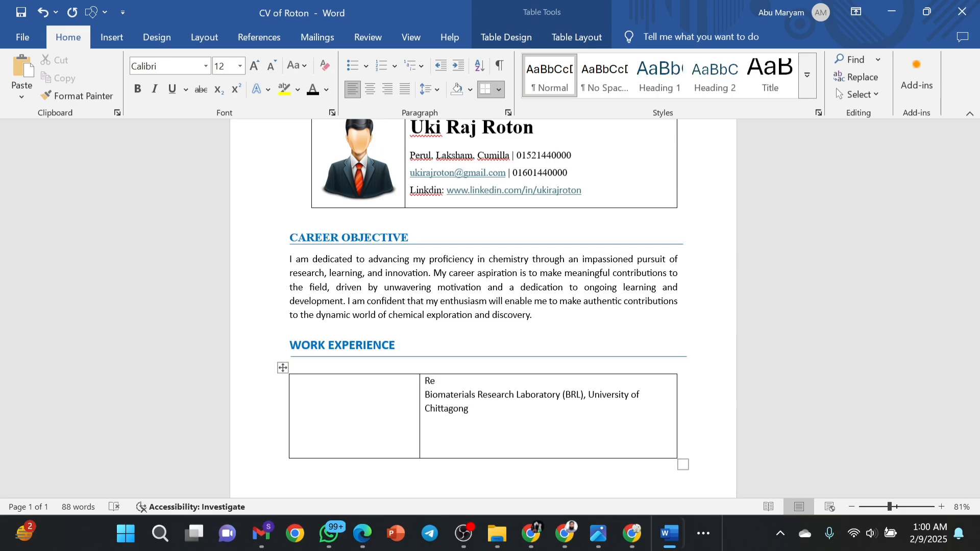
pyautogui.write('search Fellow')
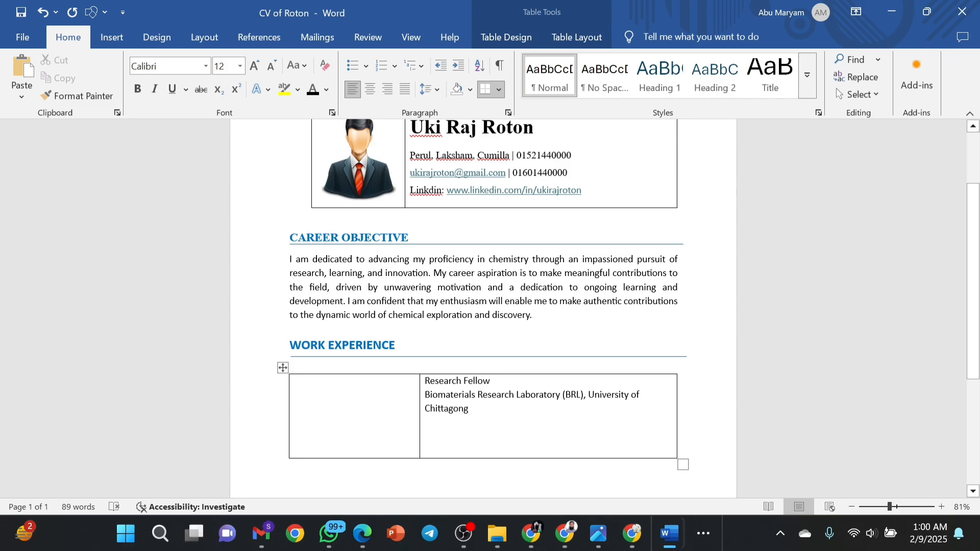
pyautogui.moveTo(494, 382); pyautogui.dragTo(425, 383)
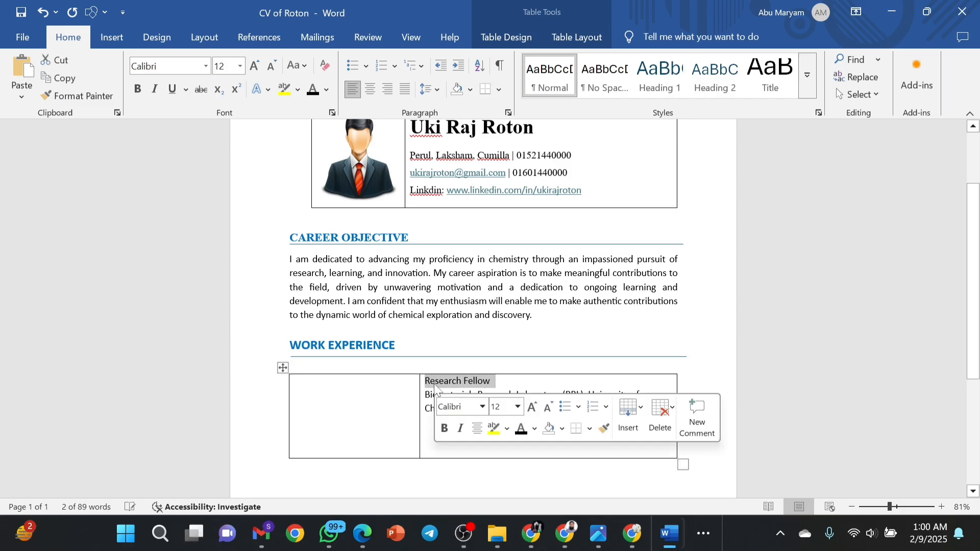
pyautogui.click(444, 429)
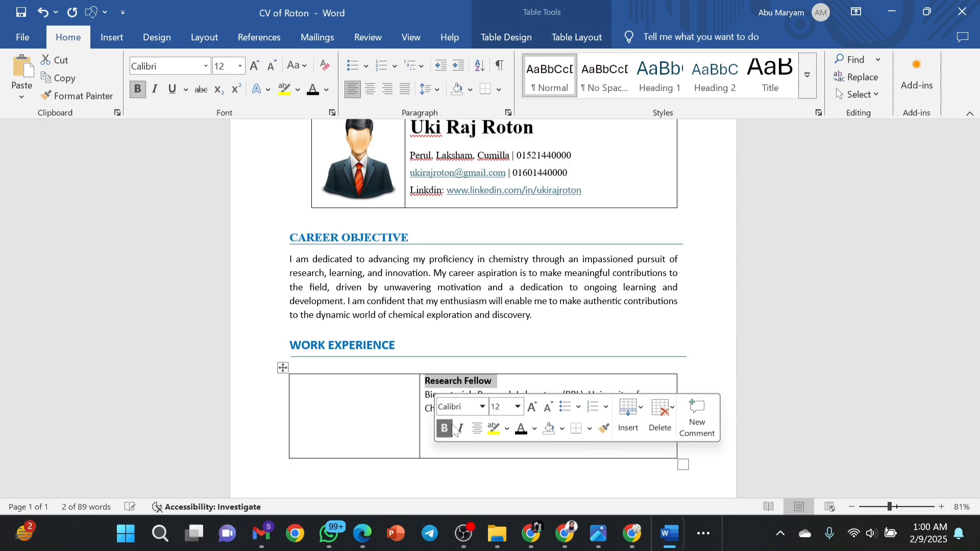
pyautogui.click(535, 416)
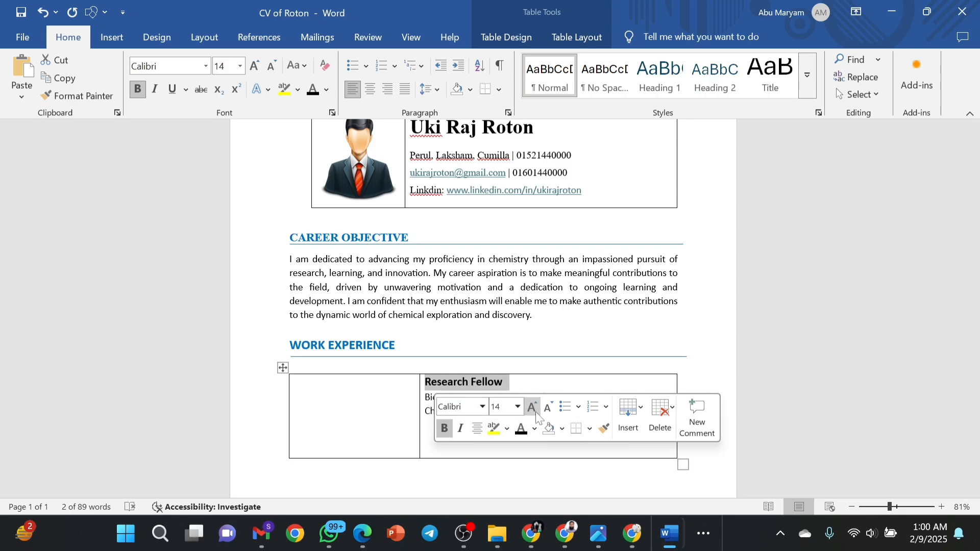
pyautogui.click(504, 388)
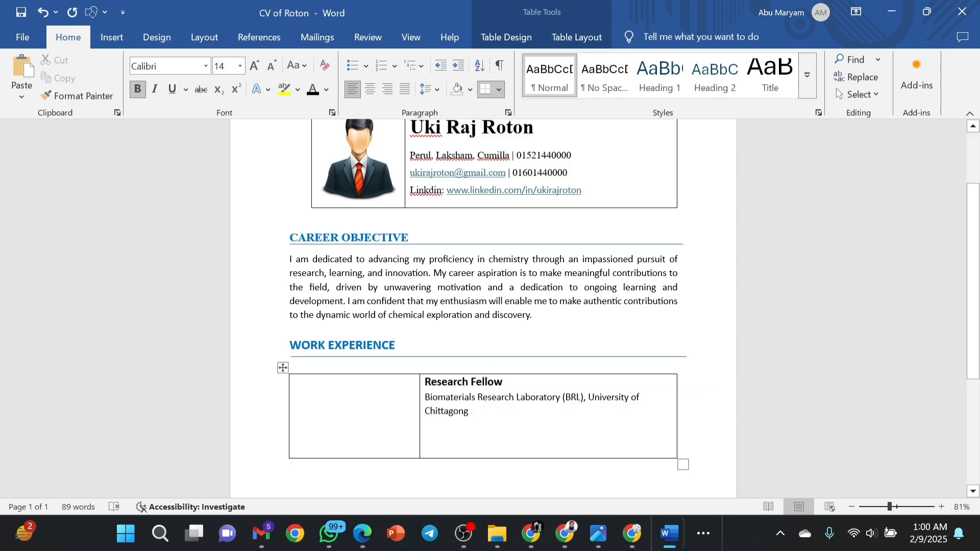
pyautogui.doubleClick(389, 345)
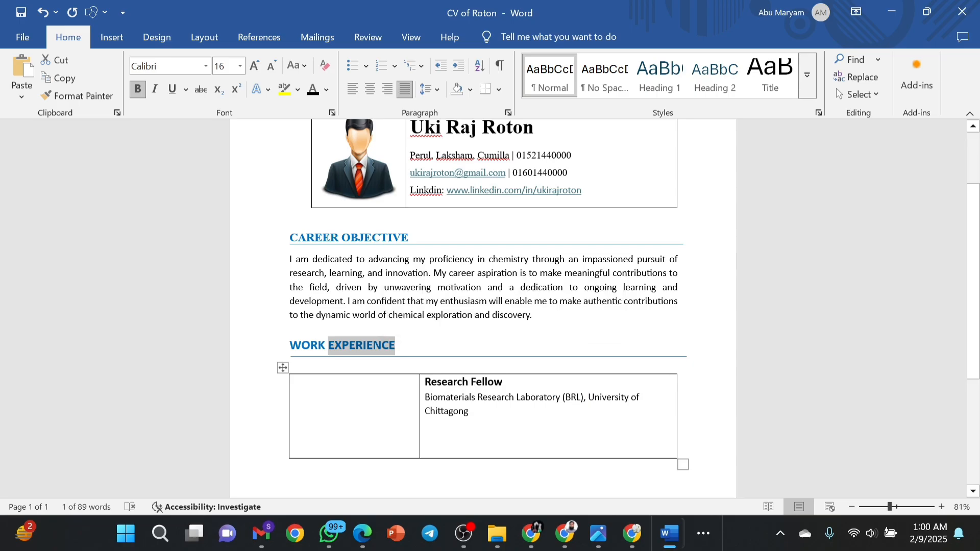
pyautogui.click(505, 383)
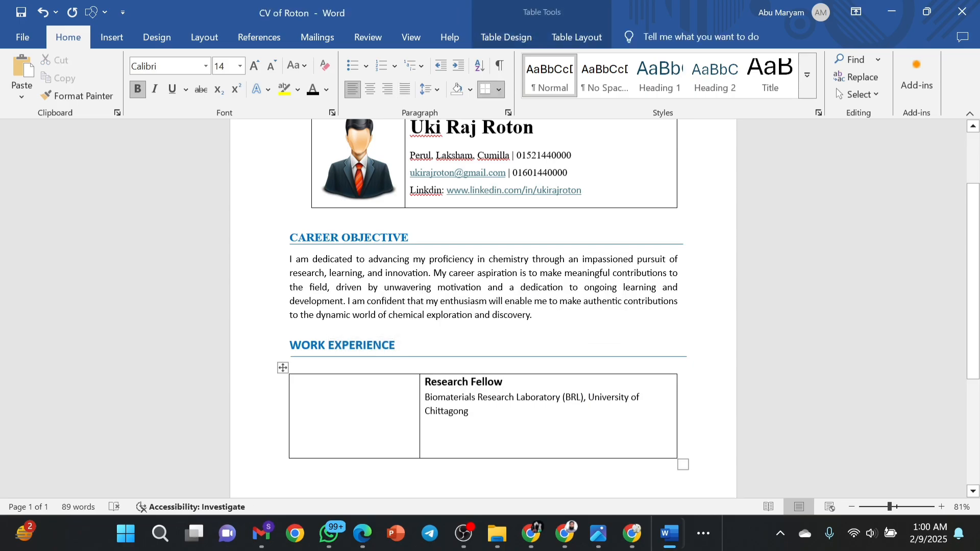
pyautogui.moveTo(425, 397); pyautogui.dragTo(483, 419)
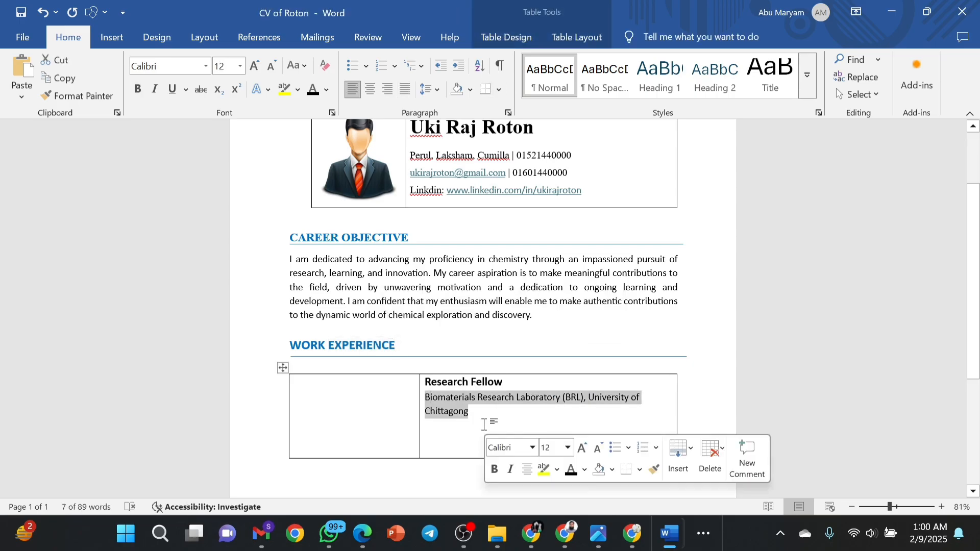
# Add a 12 pt line below Chittagong and paste the silver nanoparticle thesis title there.
pyautogui.click(484, 425)
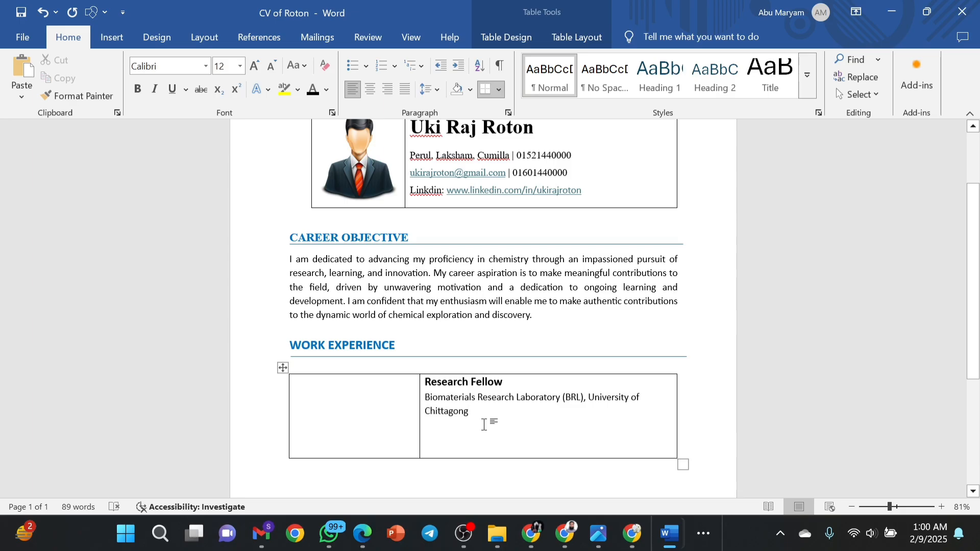
pyautogui.press('Return')
pyautogui.hotkey('ctrl', 'shift', '.')
pyautogui.hotkey('ctrl', 'shift', '.')
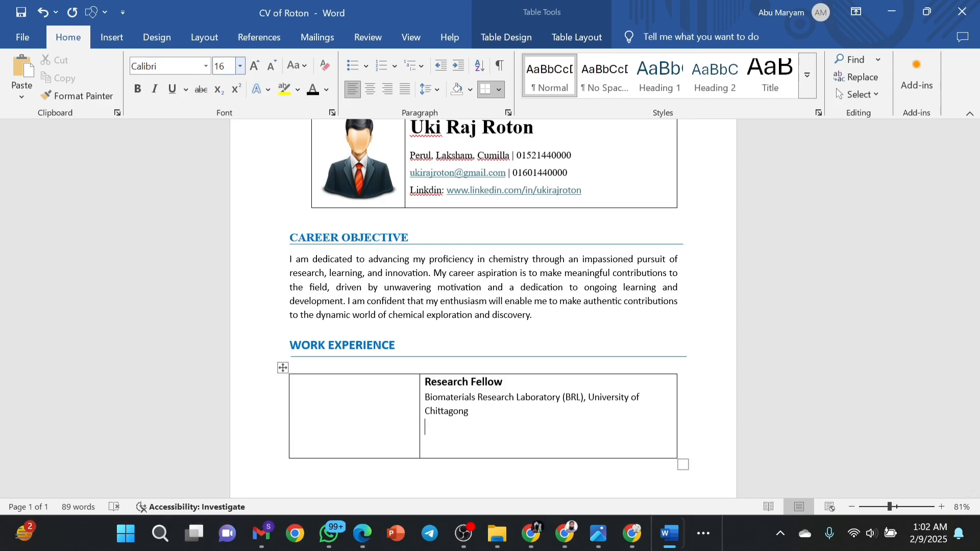
pyautogui.click(224, 70)
pyautogui.write('12')
pyautogui.press('Return')
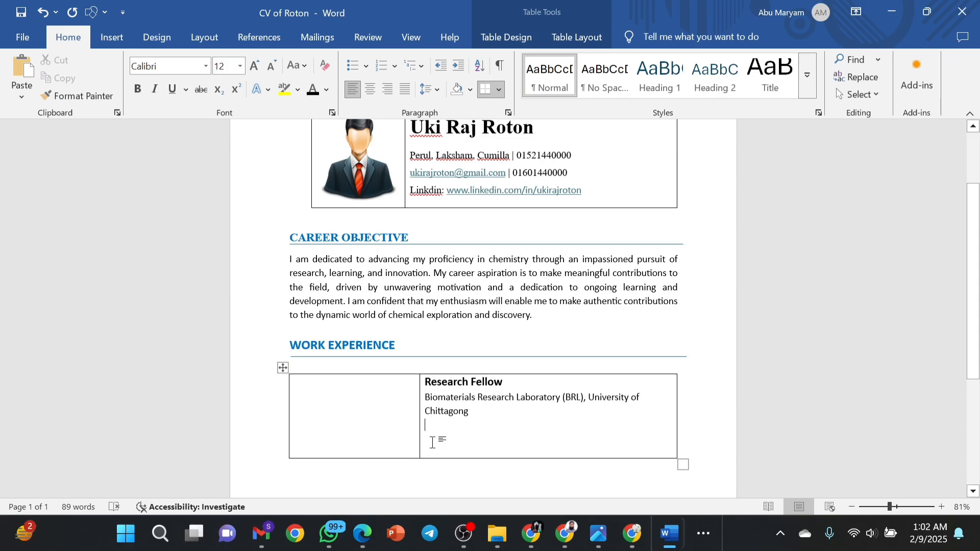
pyautogui.write('Thesis Green Synthesis of Silver Nanoparticles using Allamanda cathartica Leaf Extract: Characterization and Evaluation of Anti-inflammatory Activity.')
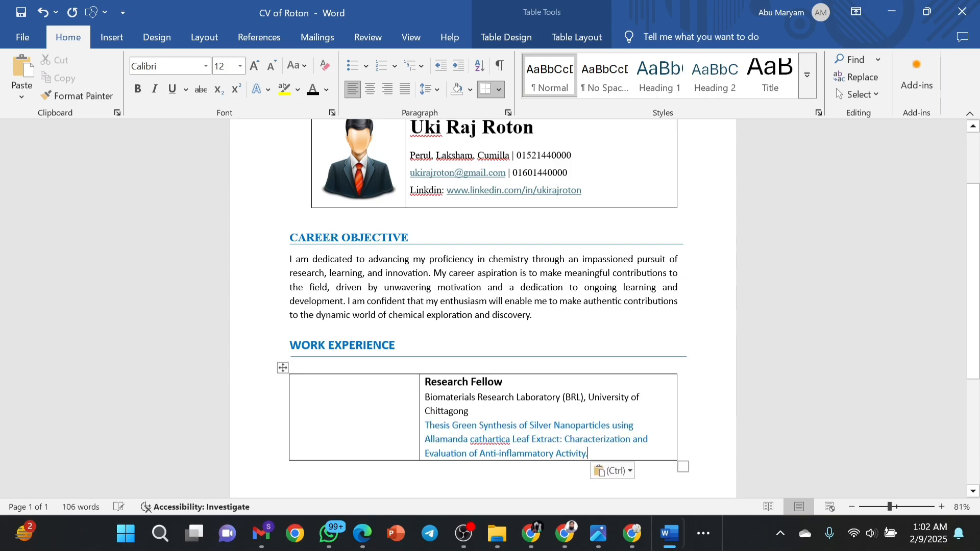
# Make the pasted thesis paragraph black at 12 pt.
pyautogui.moveTo(589, 453); pyautogui.dragTo(425, 426)
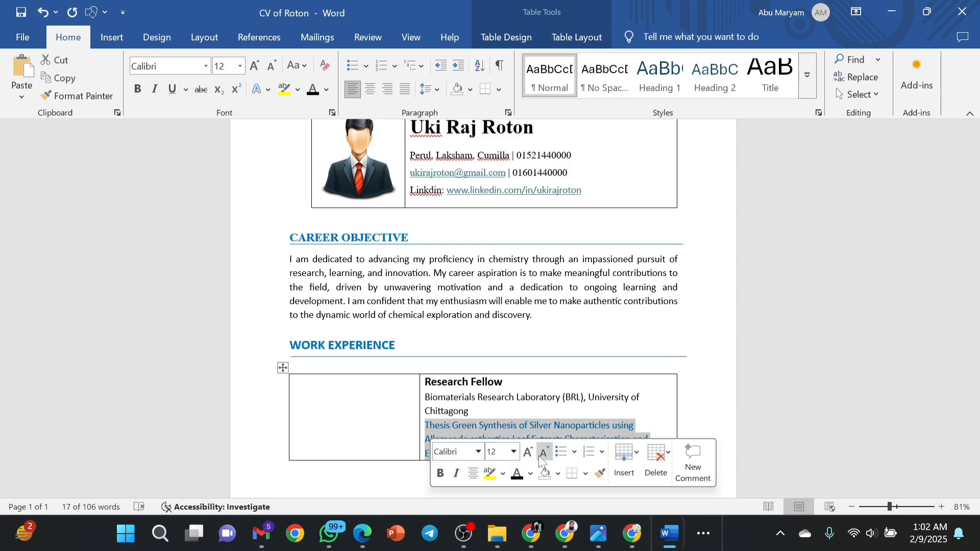
pyautogui.click(518, 474)
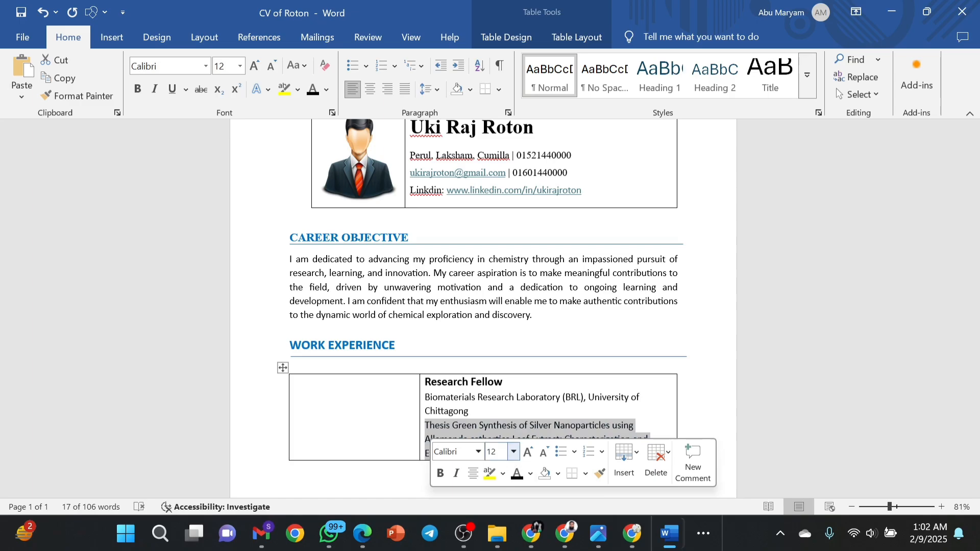
pyautogui.click(494, 452)
pyautogui.write('12')
pyautogui.click(452, 427)
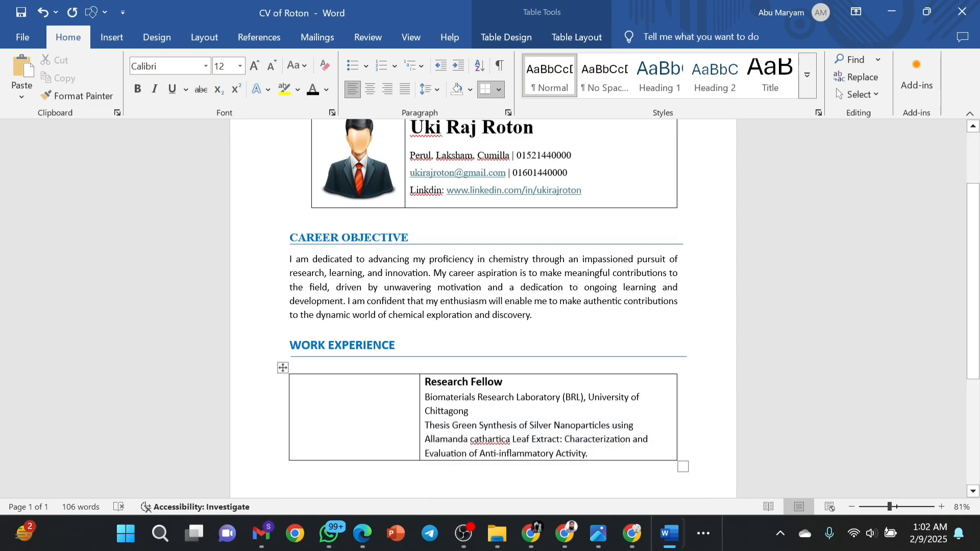
# Bold the word Thesis and follow it with a colon.
pyautogui.moveTo(452, 427); pyautogui.dragTo(425, 427)
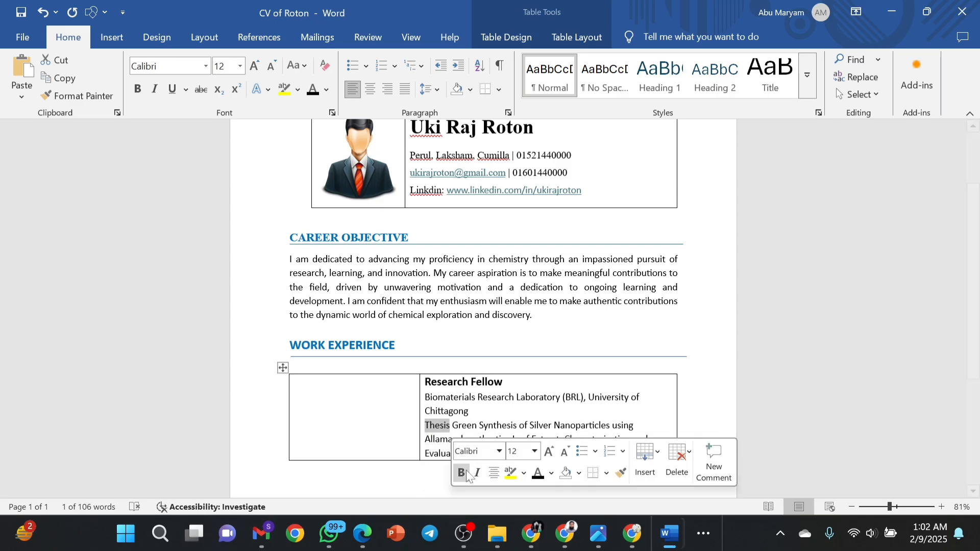
pyautogui.click(462, 474)
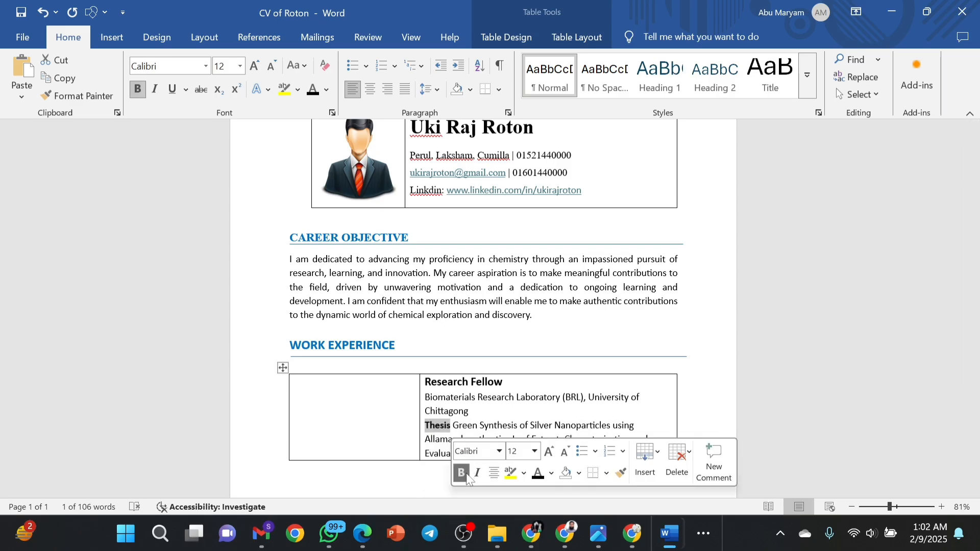
pyautogui.write(';')
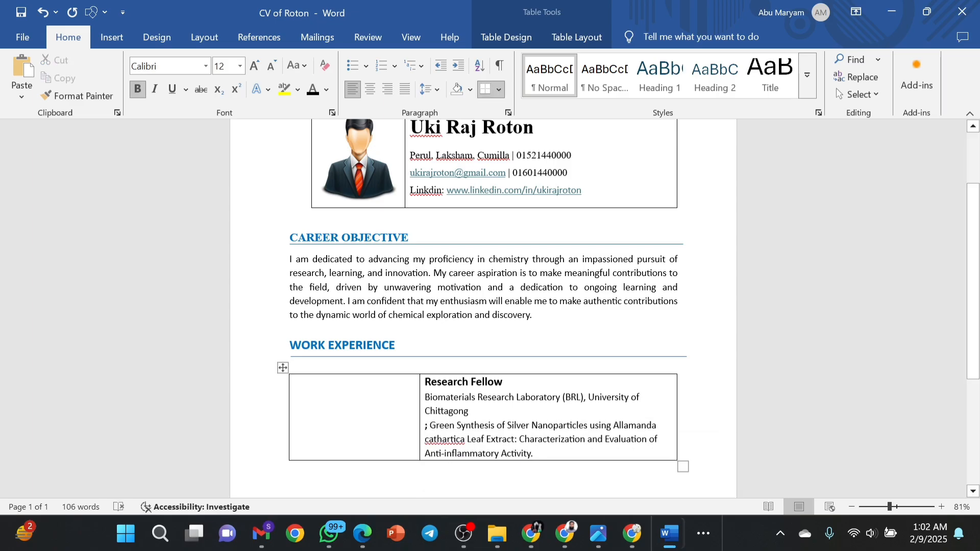
pyautogui.click(42, 14)
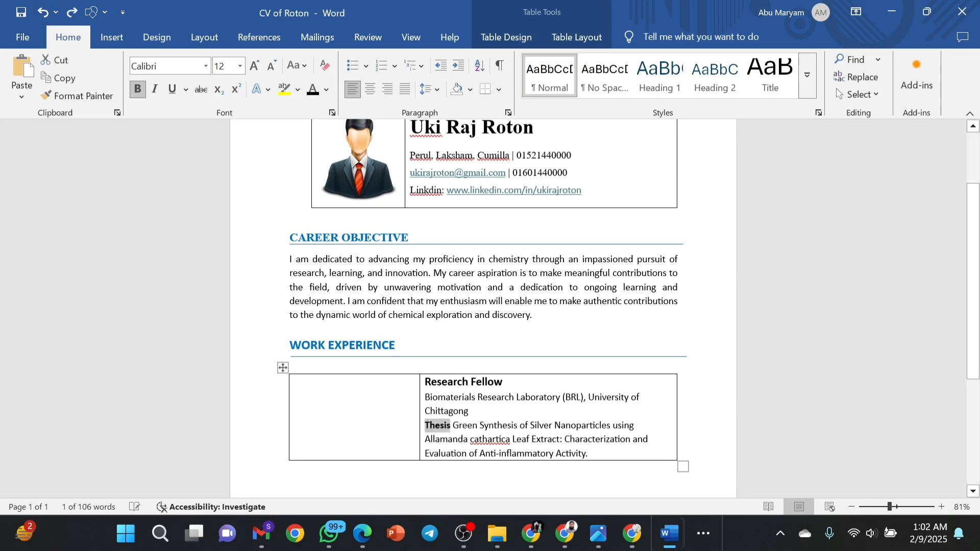
pyautogui.click(452, 431)
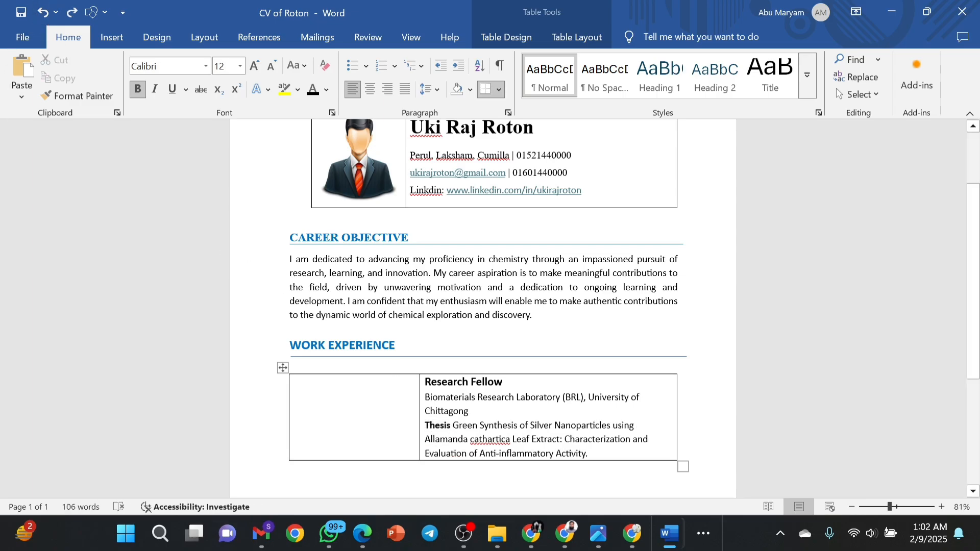
pyautogui.write(':')
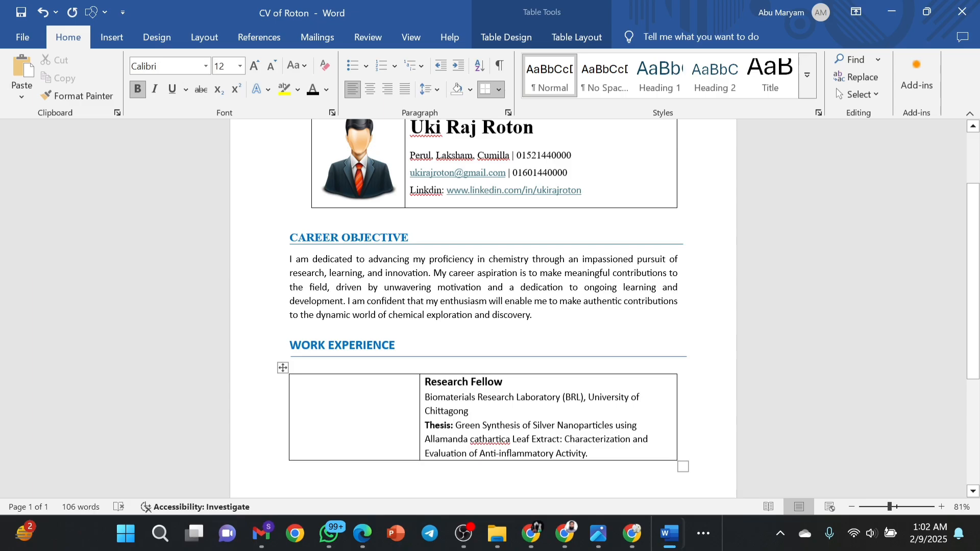
# Justify the thesis text and drag the column divider left to widen the right column.
pyautogui.moveTo(456, 425); pyautogui.dragTo(588, 453)
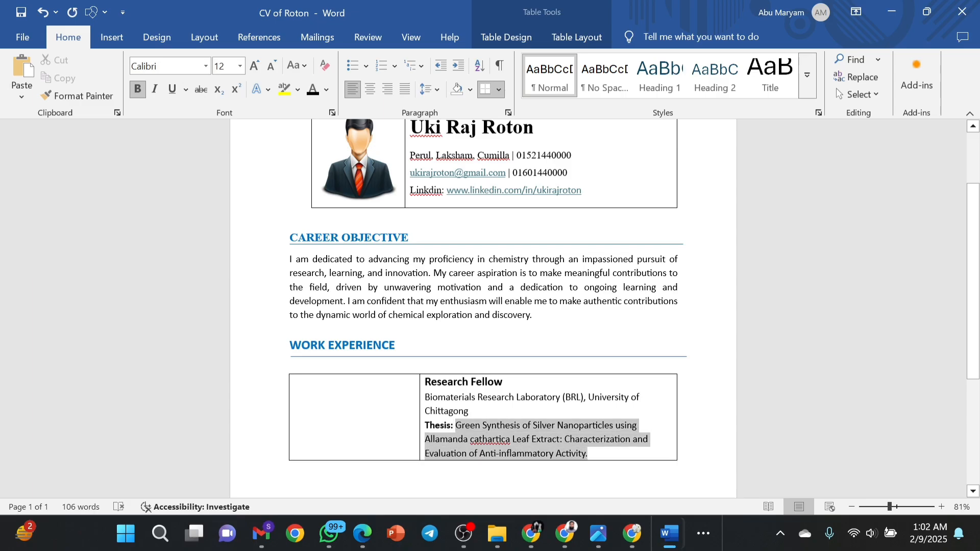
pyautogui.click(406, 91)
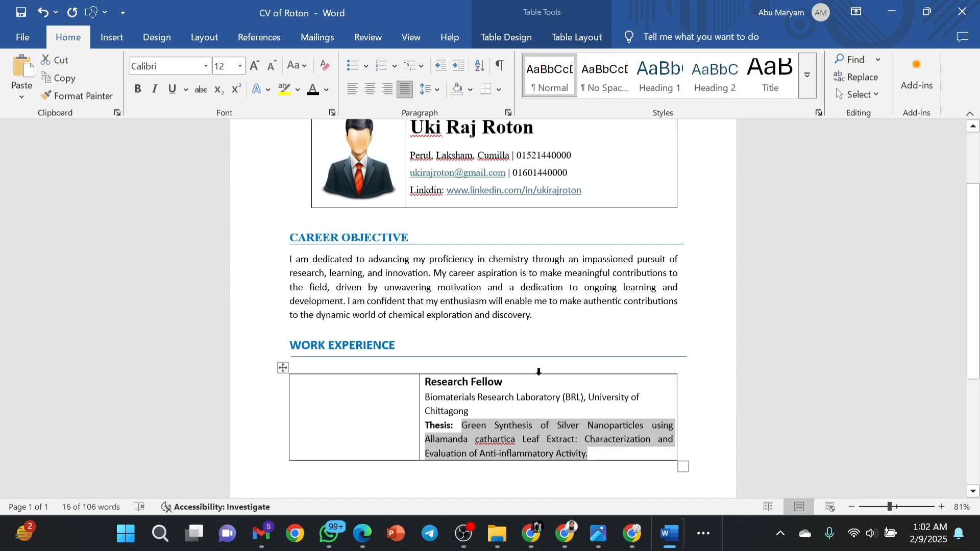
pyautogui.click(468, 412)
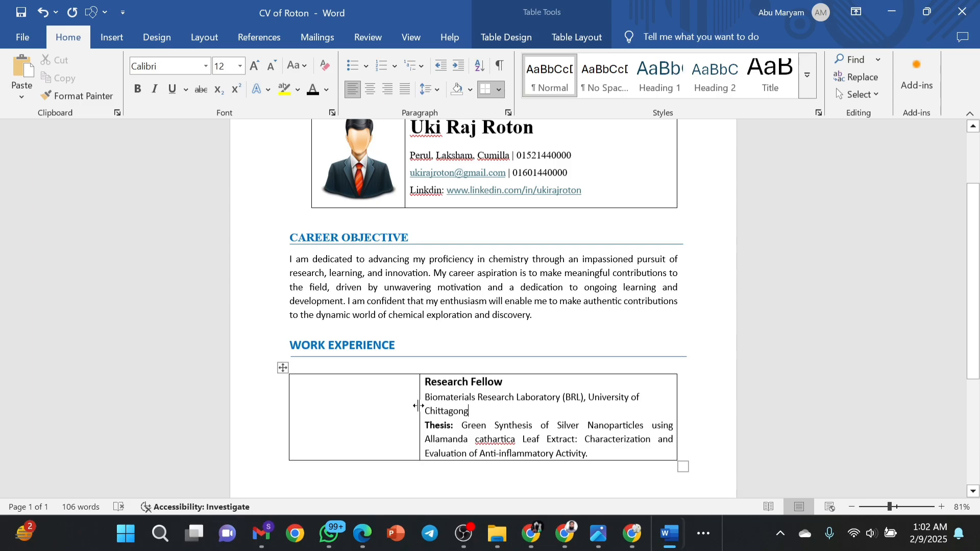
pyautogui.moveTo(418, 406); pyautogui.dragTo(401, 403)
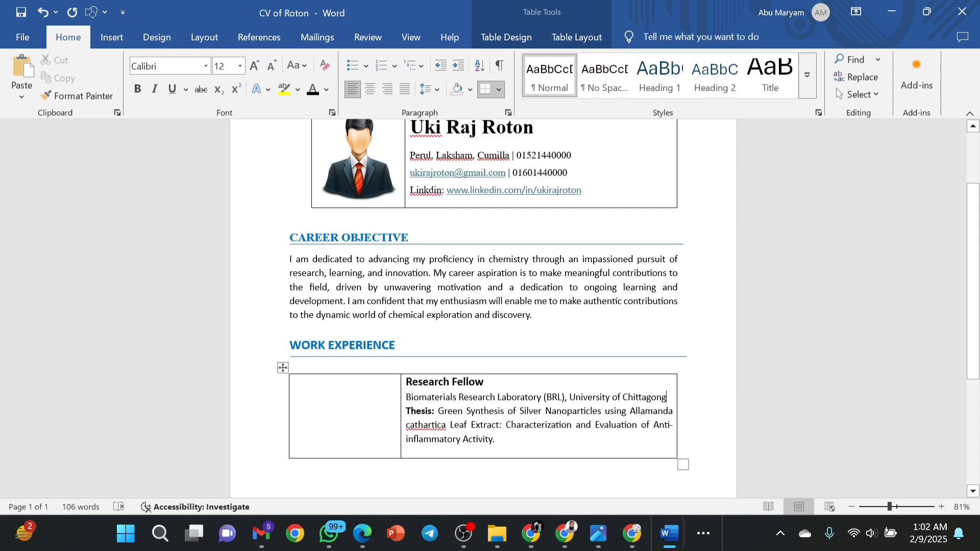
pyautogui.moveTo(406, 381); pyautogui.dragTo(495, 440)
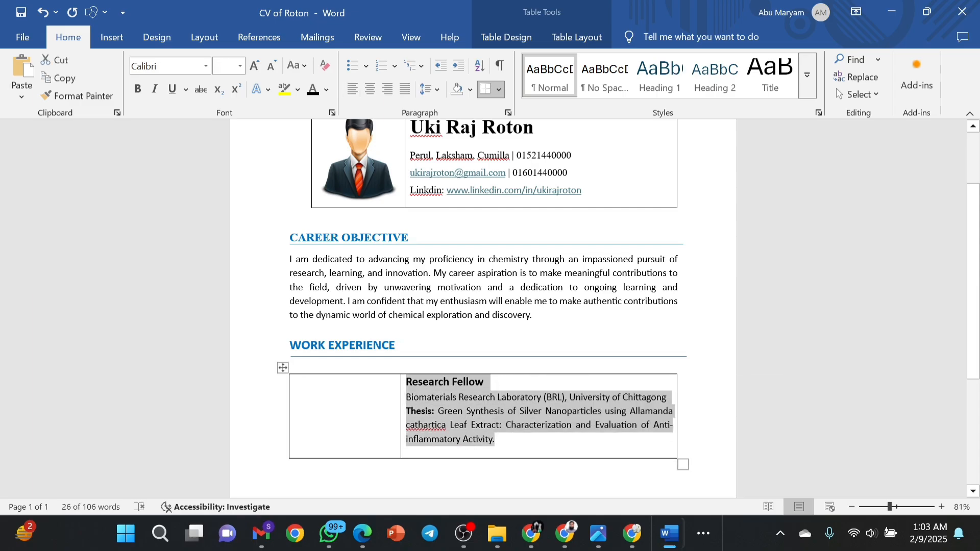
pyautogui.click(436, 90)
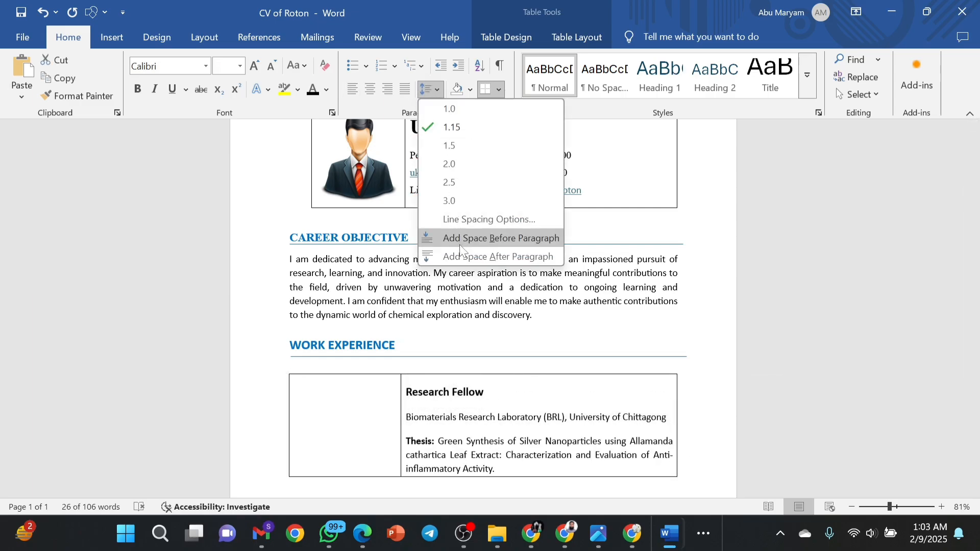
# Keep 1.15 line spacing and insert a blank line after 'University of Chittagong'.
pyautogui.click(455, 129)
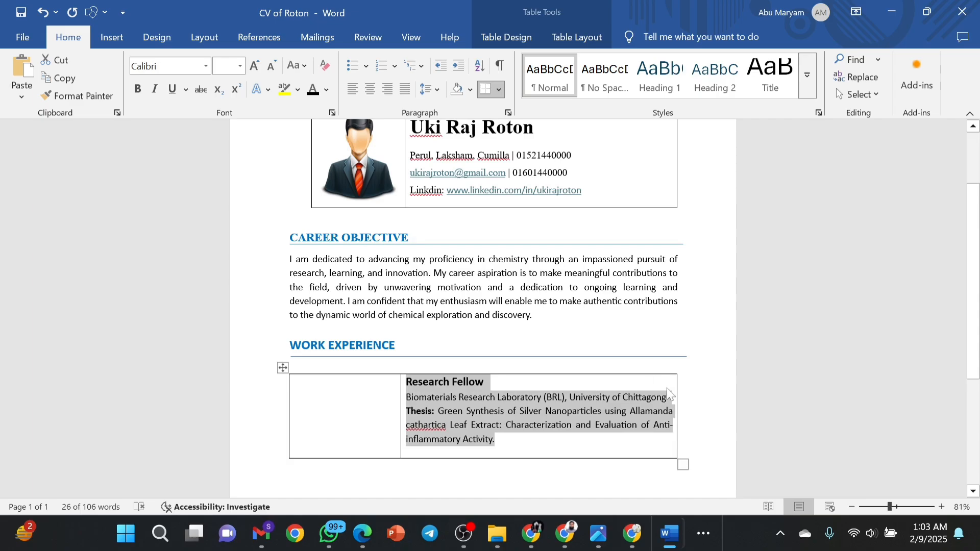
pyautogui.click(669, 401)
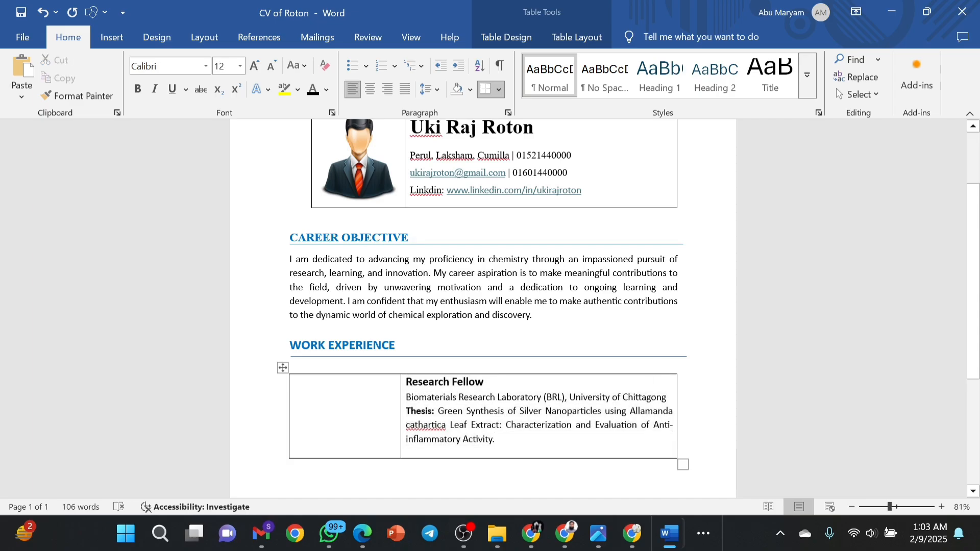
pyautogui.press('Return')
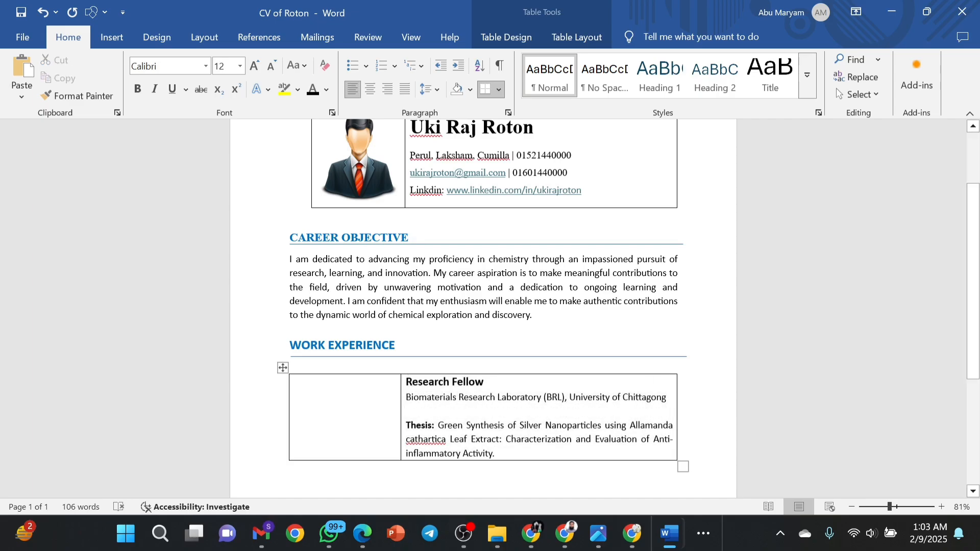
pyautogui.click(321, 416)
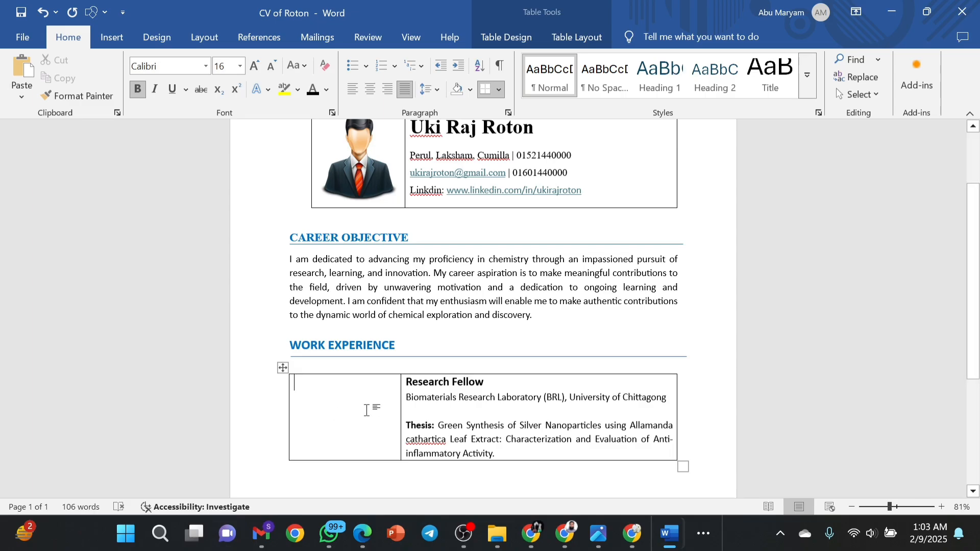
# Paste '06/2023 – present' into the left cell as plain black 12 pt text.
pyautogui.write('06/2023 – present')
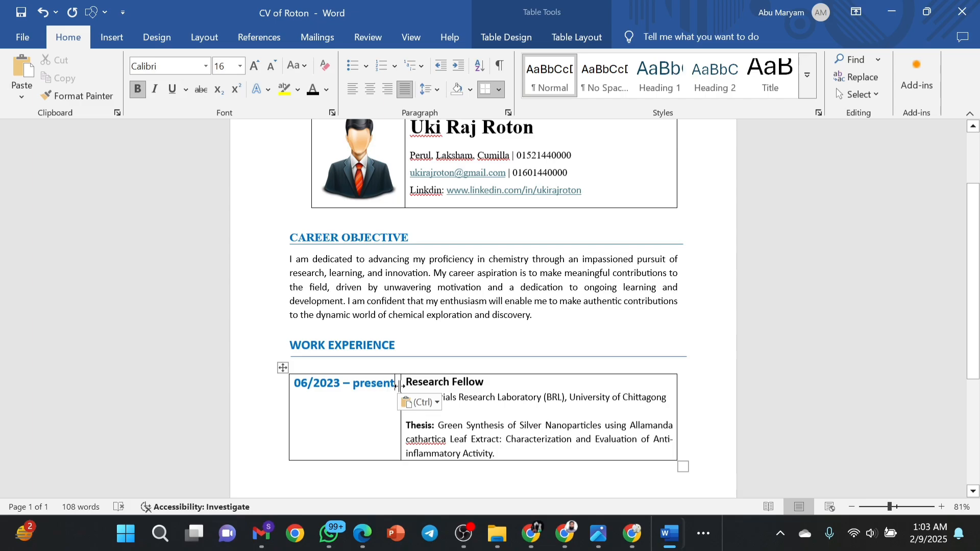
pyautogui.press('Escape')
pyautogui.moveTo(396, 383); pyautogui.dragTo(289, 386)
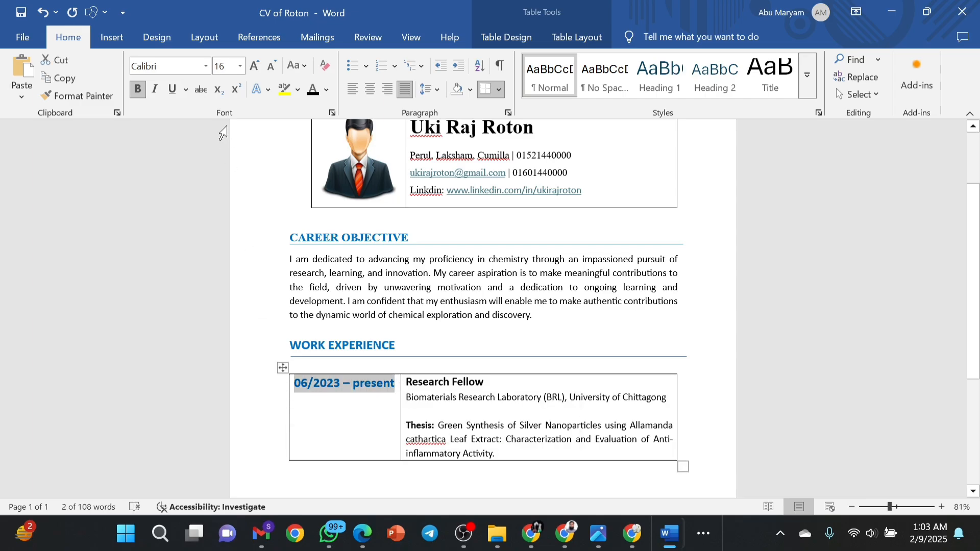
pyautogui.click(138, 90)
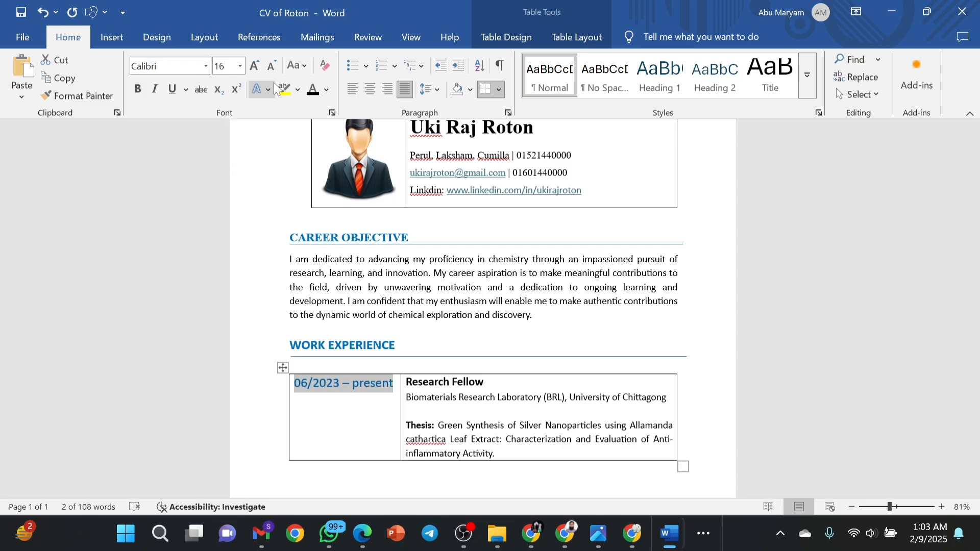
pyautogui.click(313, 91)
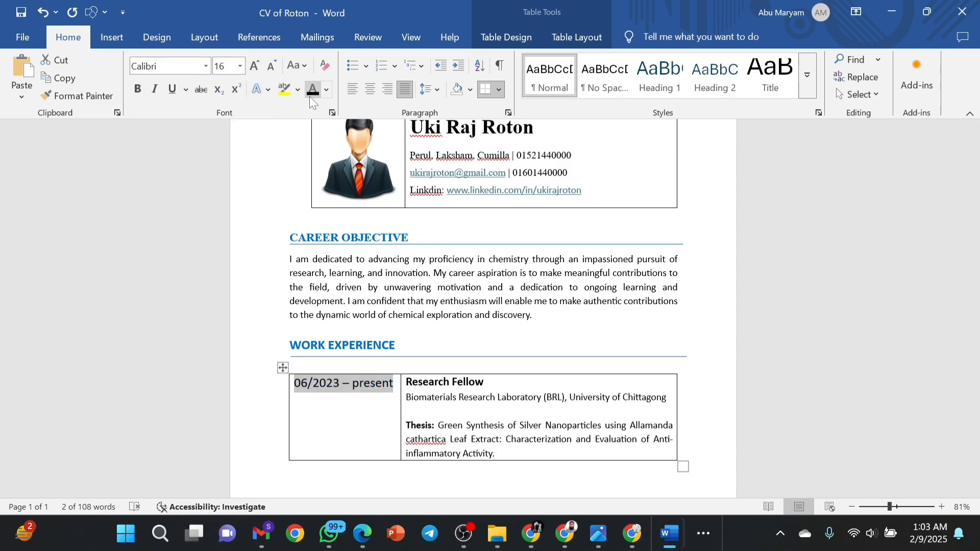
pyautogui.click(270, 67)
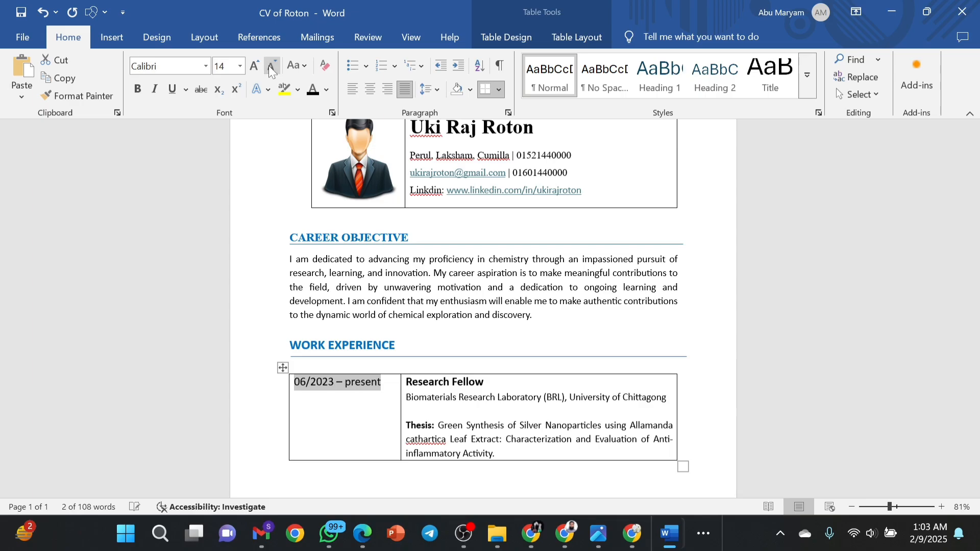
pyautogui.click(268, 65)
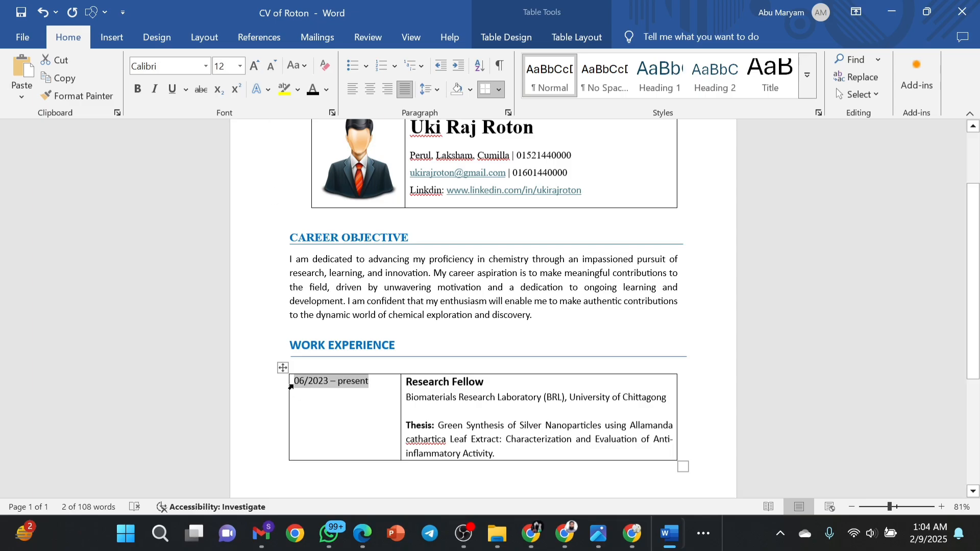
# Push the date range down toward the middle of the cell.
pyautogui.press('Left')
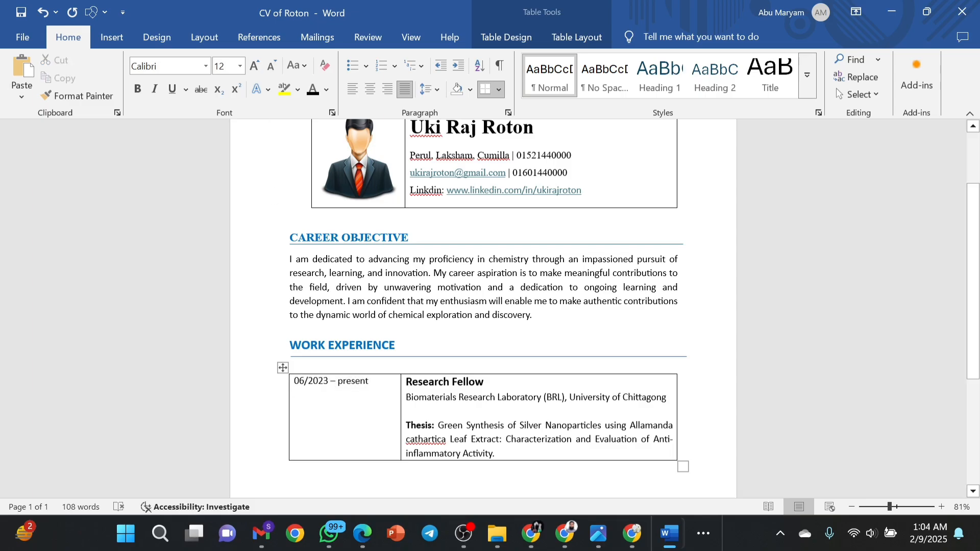
pyautogui.press('Return')
pyautogui.press('Return')
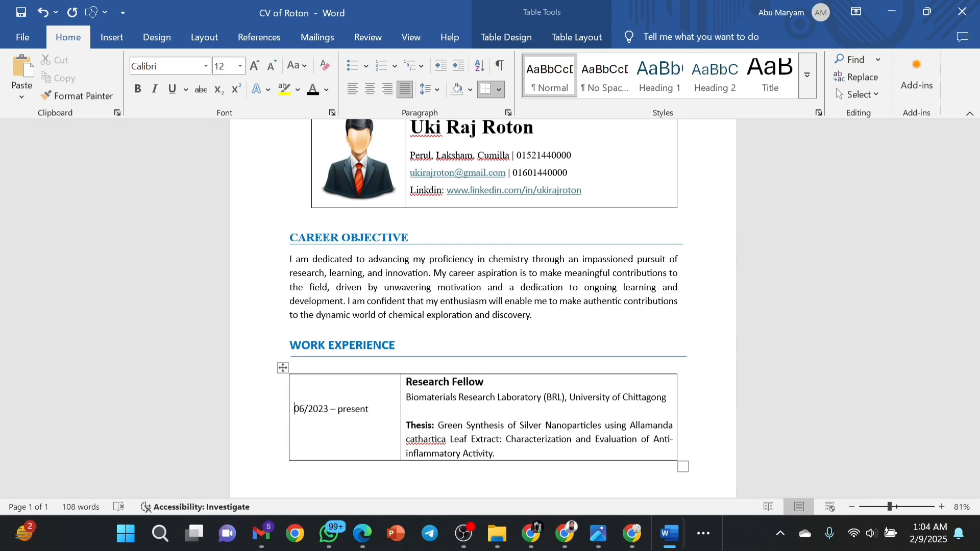
pyautogui.click(290, 364)
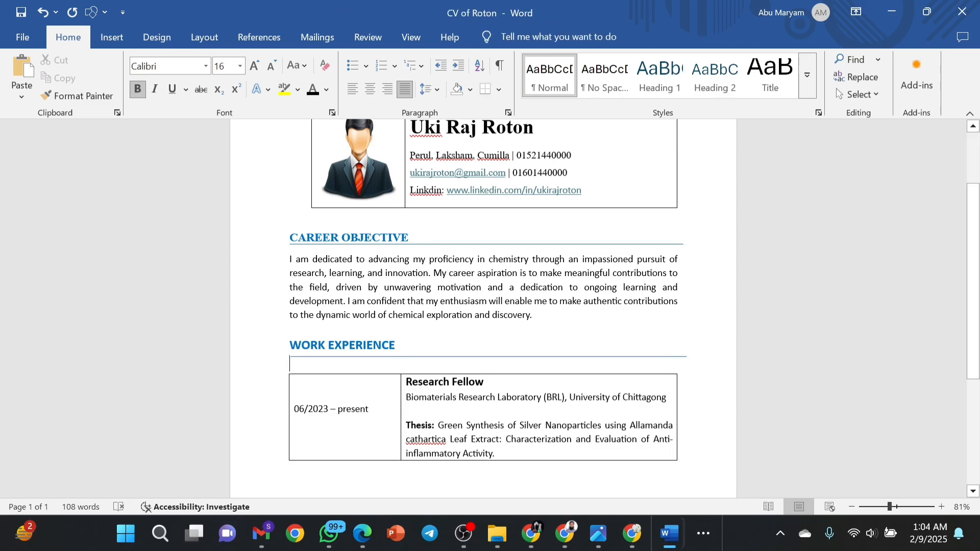
# Delete the empty paragraph after 'inflammatory Activity.', keeping the line under WORK EXPERIENCE.
pyautogui.click(338, 362)
pyautogui.press('BackSpace')
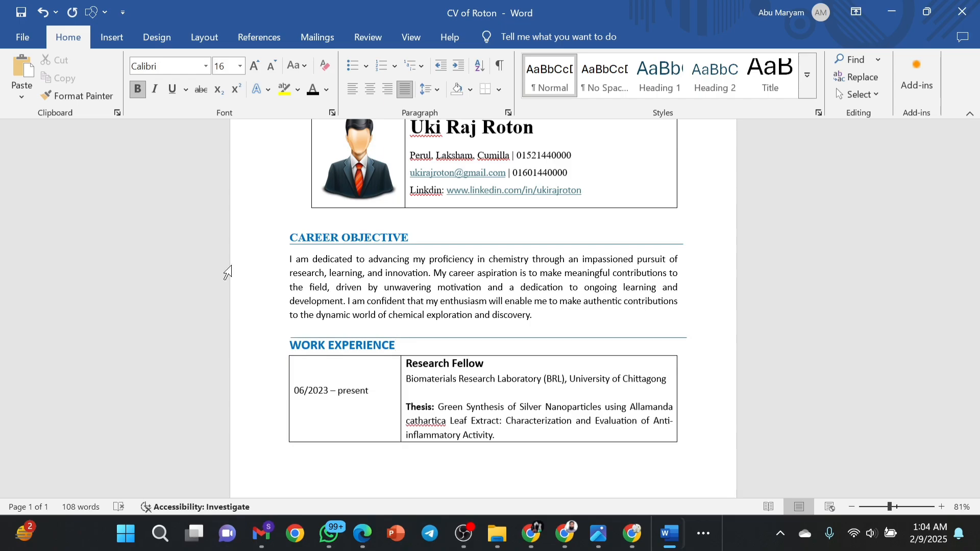
pyautogui.click(44, 6)
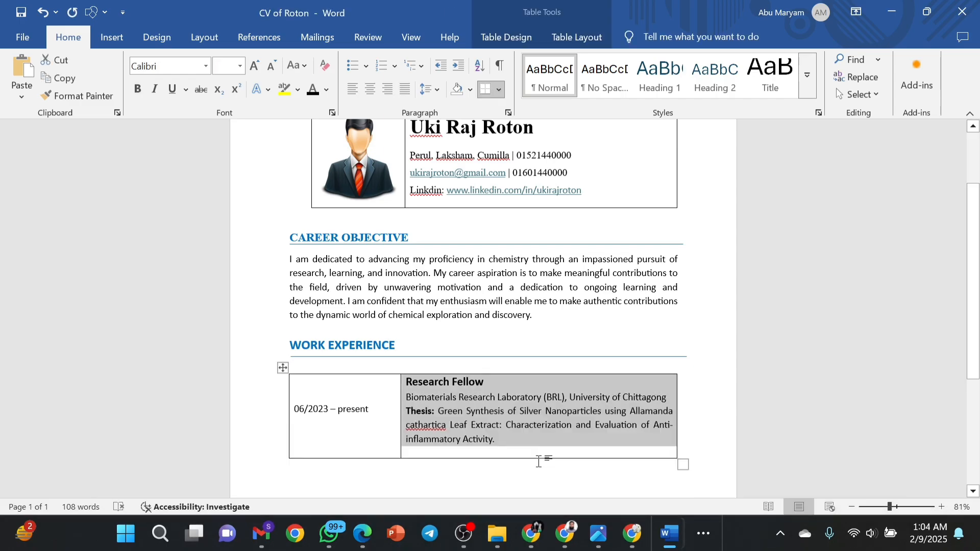
pyautogui.click(496, 448)
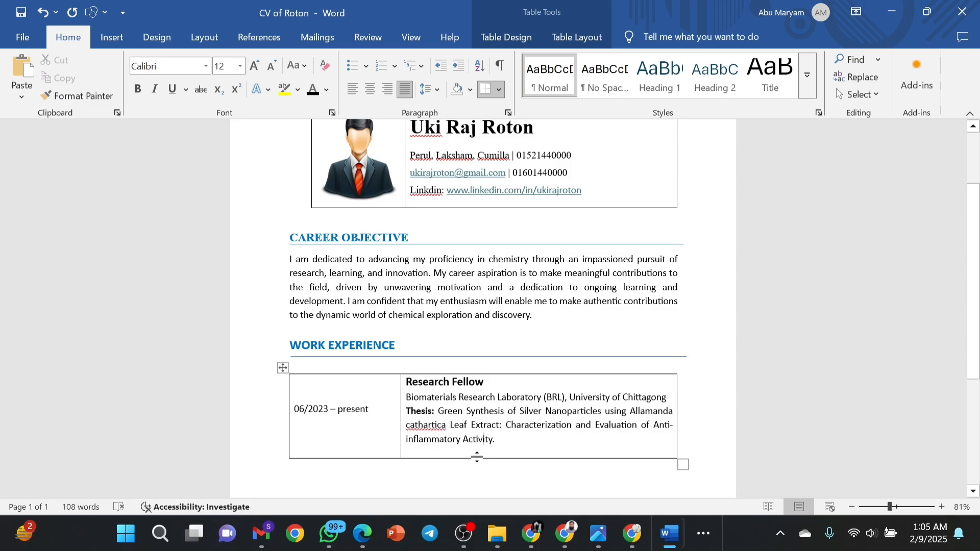
pyautogui.press('Delete')
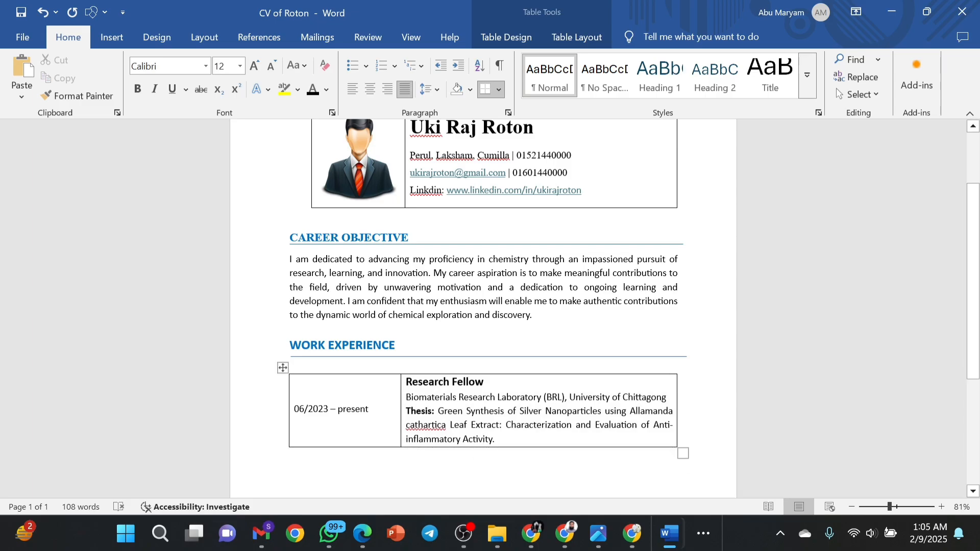
pyautogui.click(290, 364)
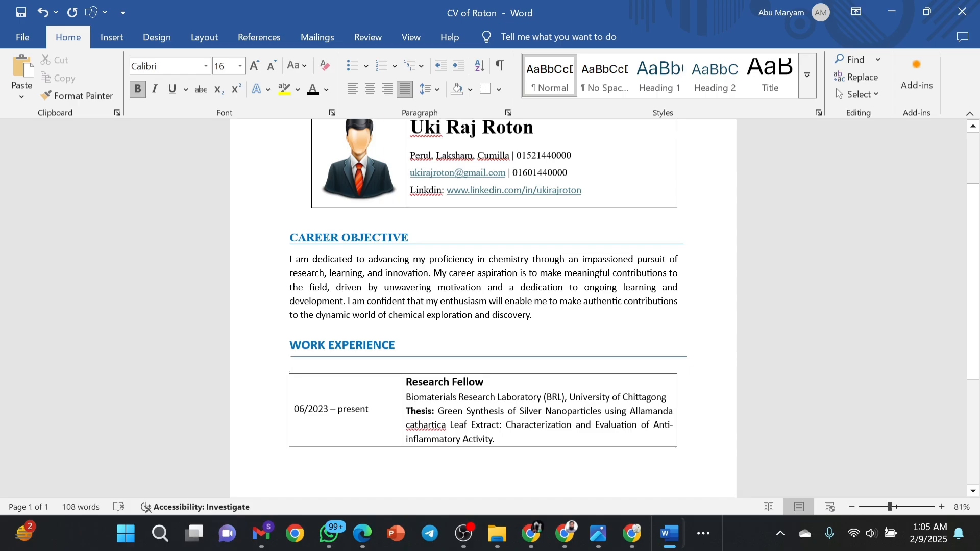
pyautogui.click(679, 384)
# Type an EDUCATION heading on a new line below the experience table.
pyautogui.scroll(-3, 483, 306)
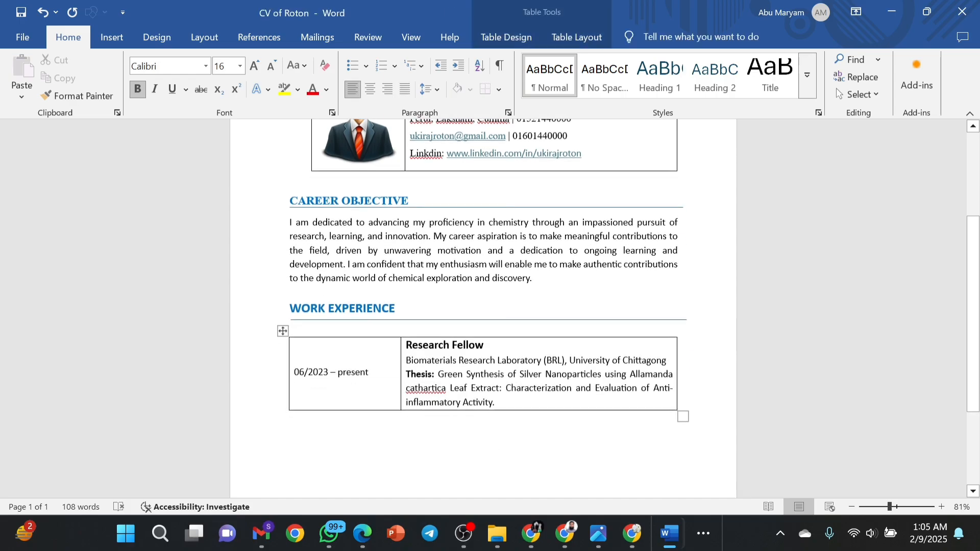
pyautogui.click(460, 336)
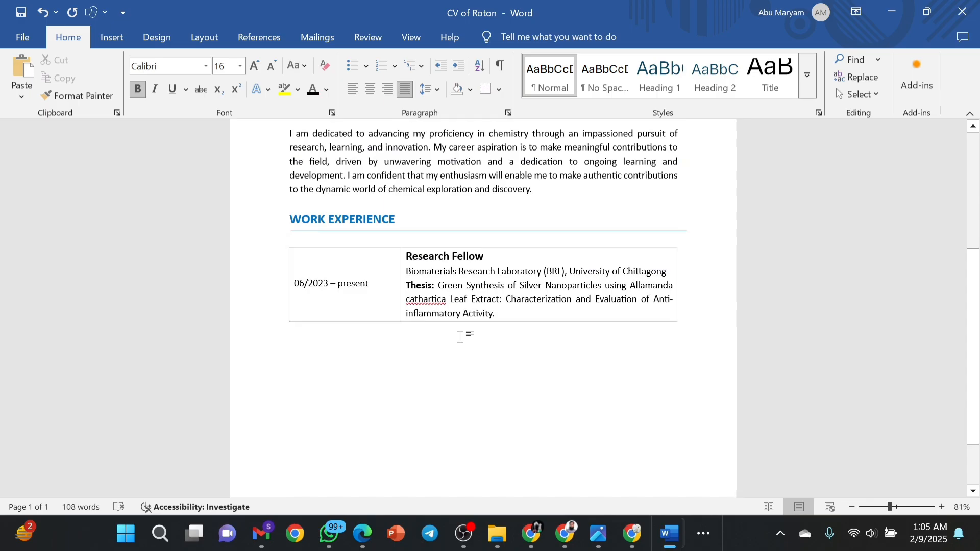
pyautogui.press('Return')
pyautogui.write('E')
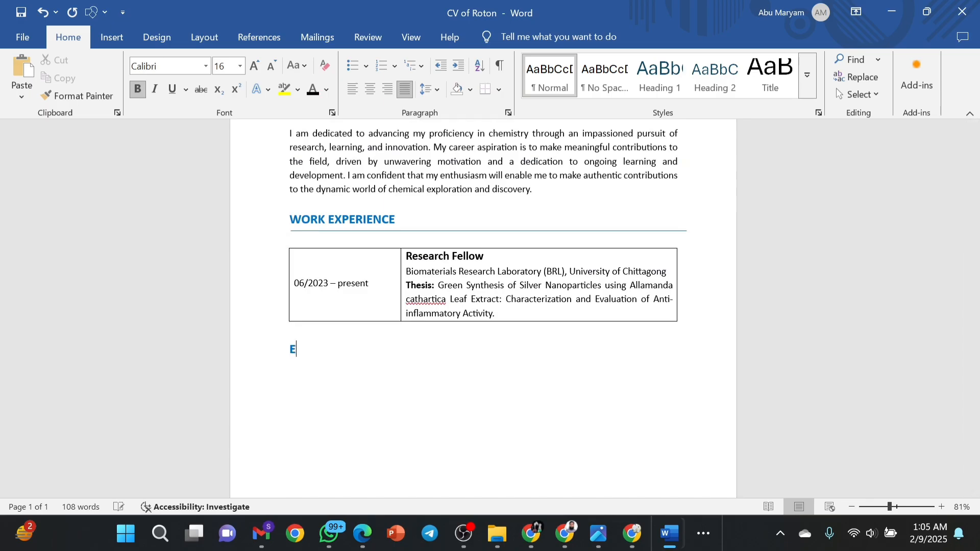
pyautogui.write('DUV')
pyautogui.press('BackSpace')
pyautogui.write('CATION')
# Draw a straight horizontal line across the page under the EDUCATION heading.
pyautogui.click(111, 45)
pyautogui.click(213, 60)
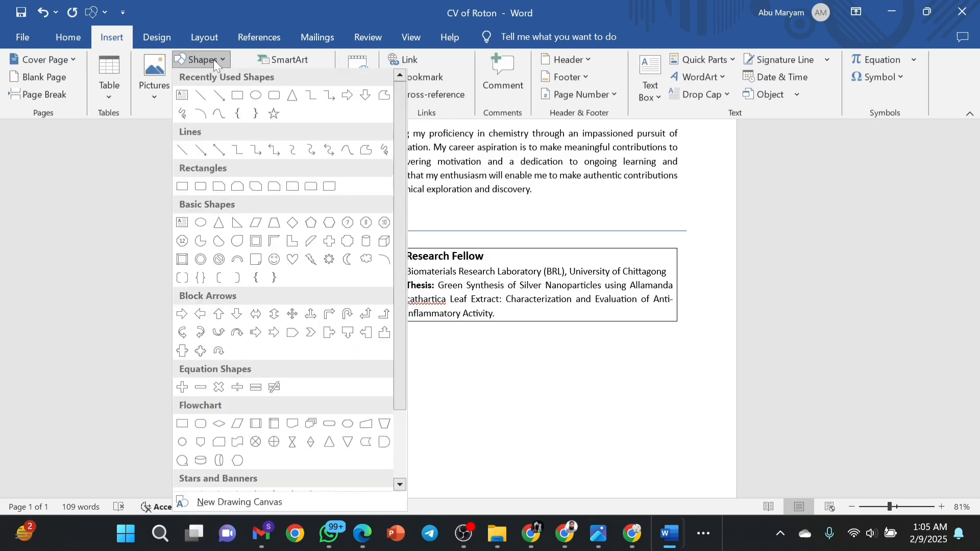
pyautogui.click(205, 95)
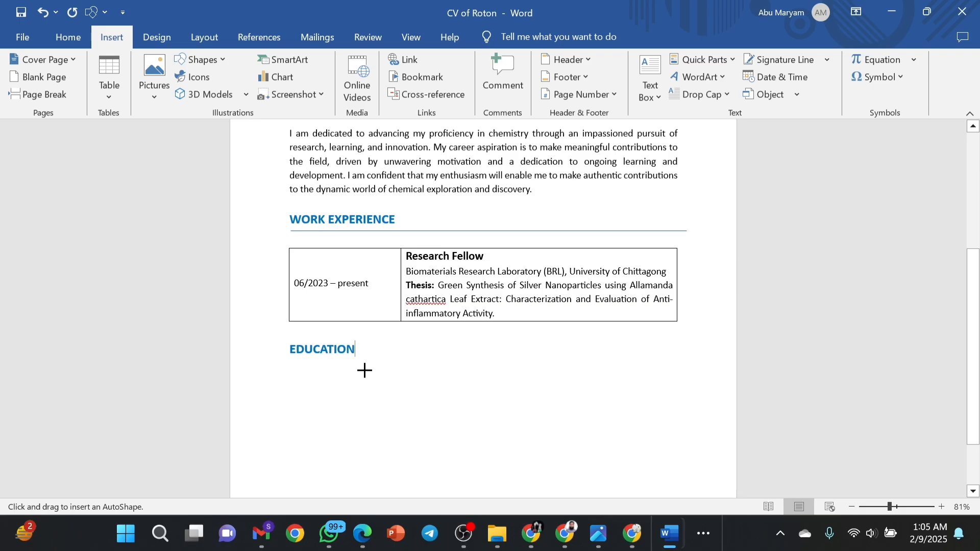
pyautogui.press('Return')
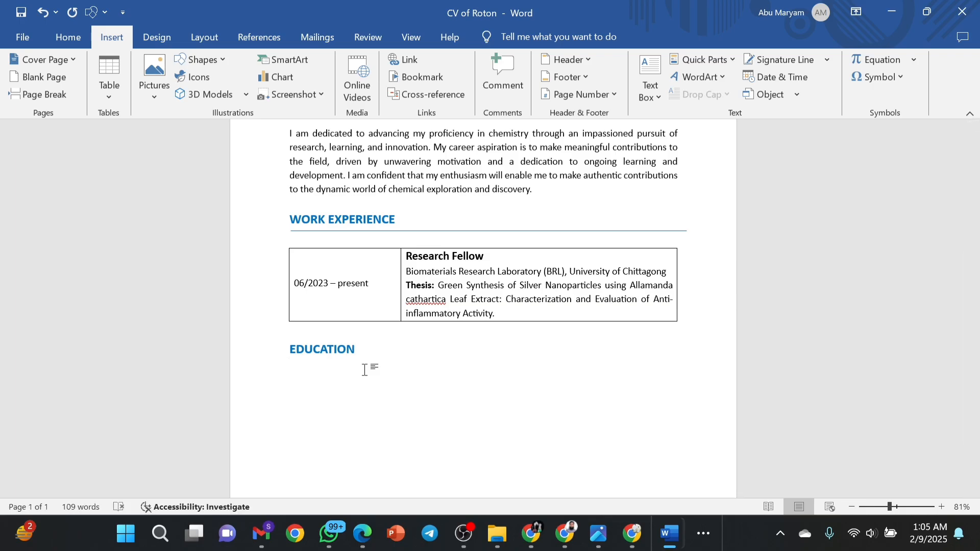
pyautogui.click(209, 60)
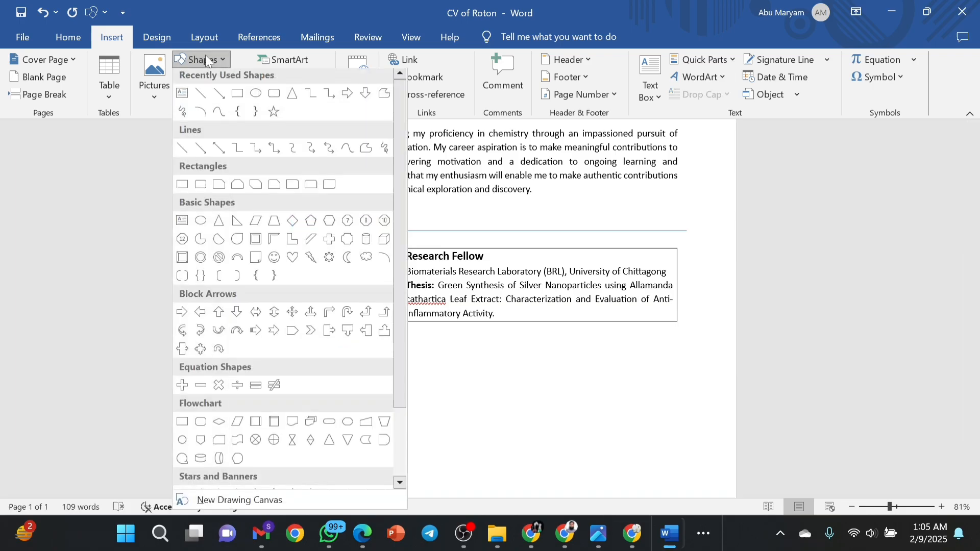
pyautogui.click(202, 96)
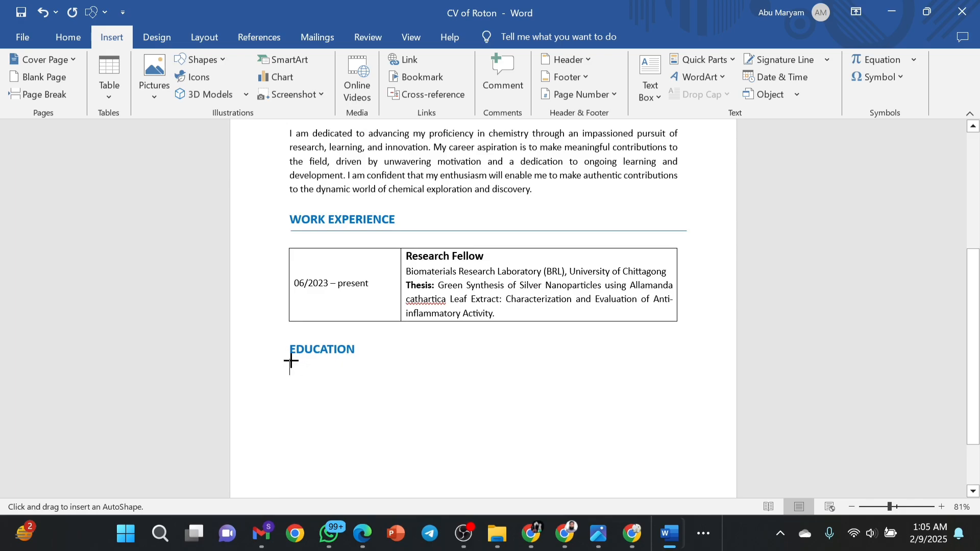
pyautogui.moveTo(291, 357); pyautogui.dragTo(682, 357)
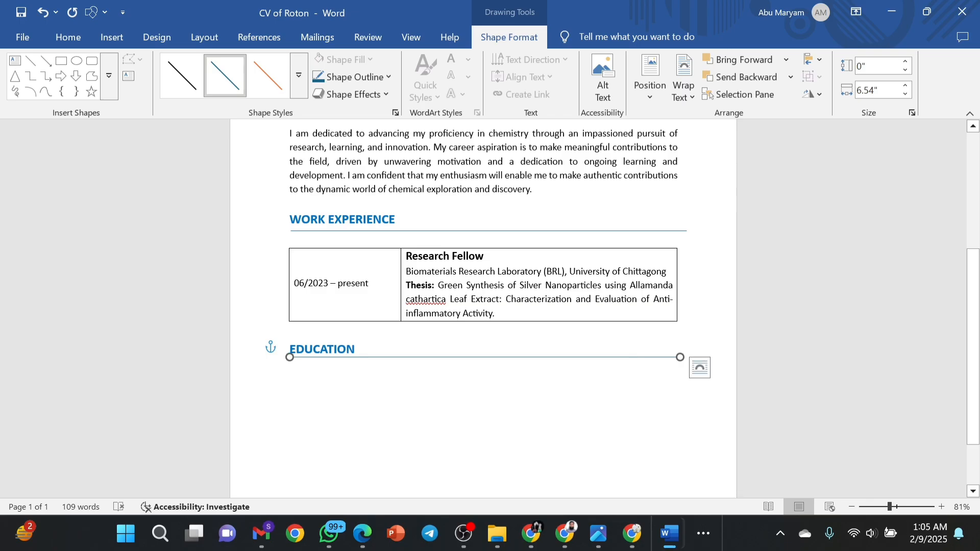
pyautogui.click(609, 377)
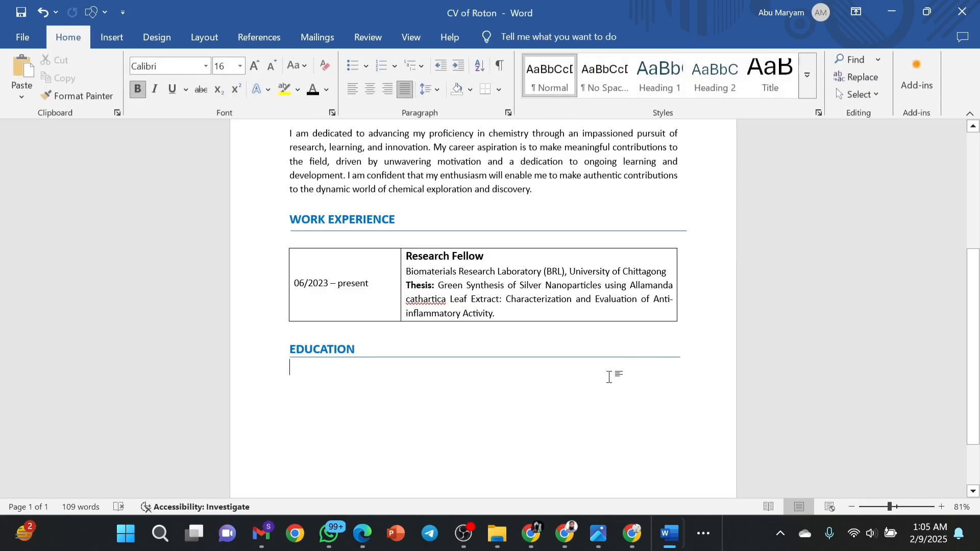
# Insert a 2-column, 4-row table under EDUCATION.
pyautogui.scroll(-2, 609, 377)
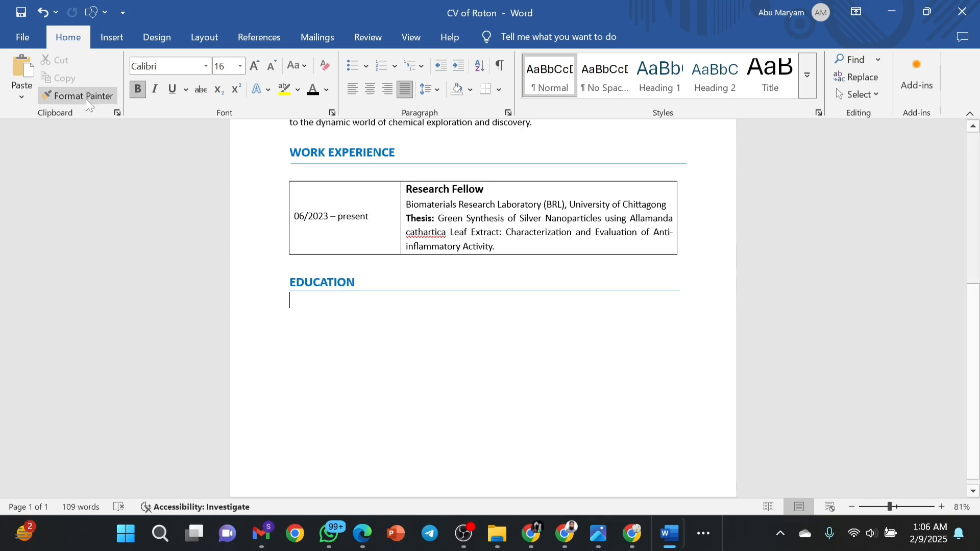
pyautogui.click(107, 36)
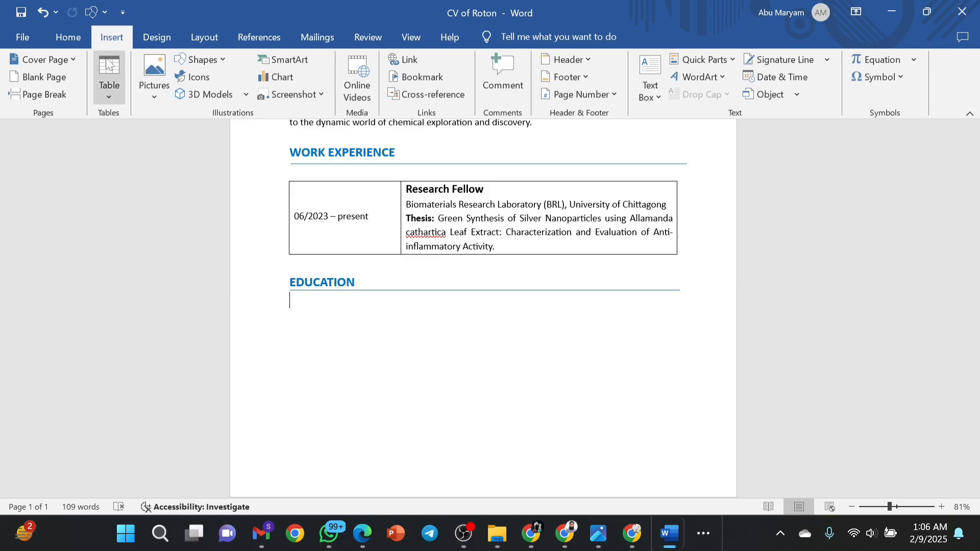
pyautogui.click(109, 77)
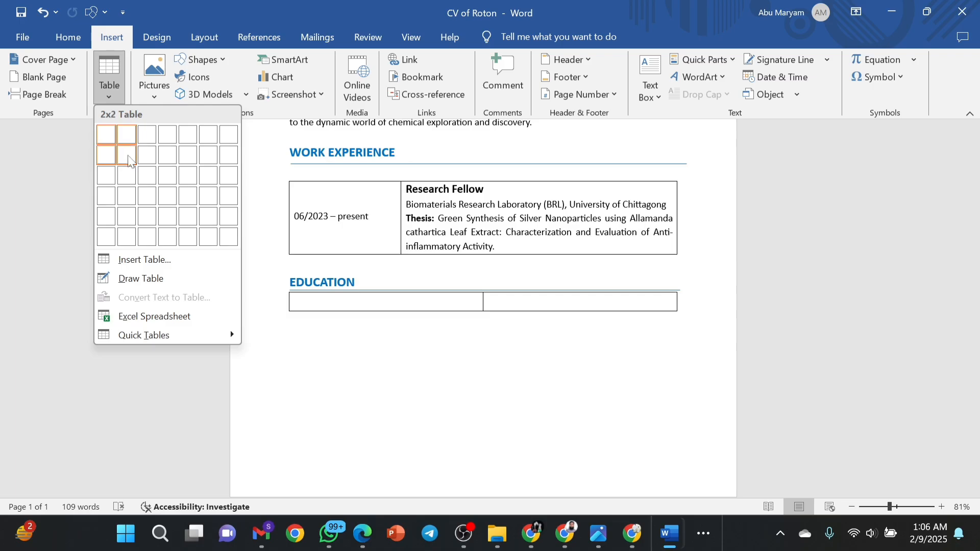
pyautogui.click(128, 202)
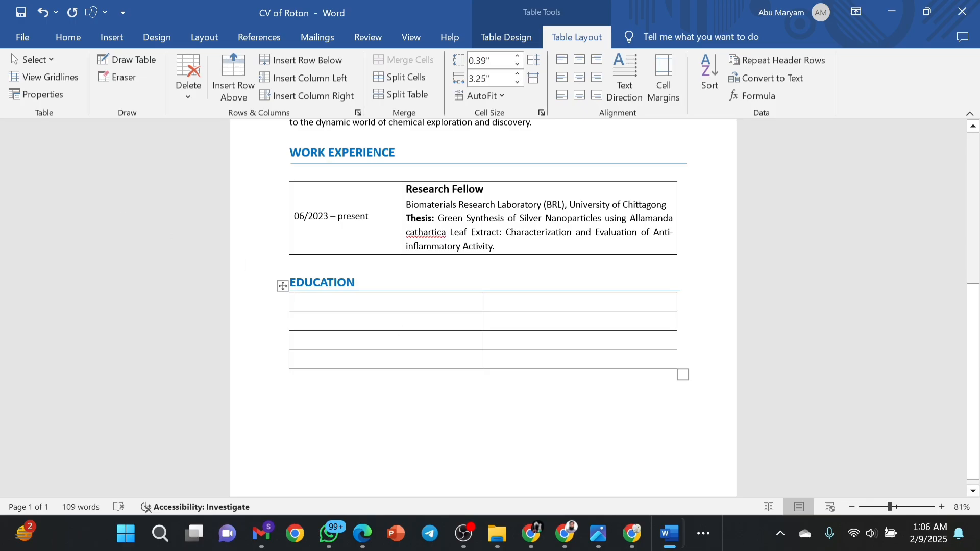
# Add an empty line between EDUCATION and the table, then narrow the left column.
pyautogui.click(681, 281)
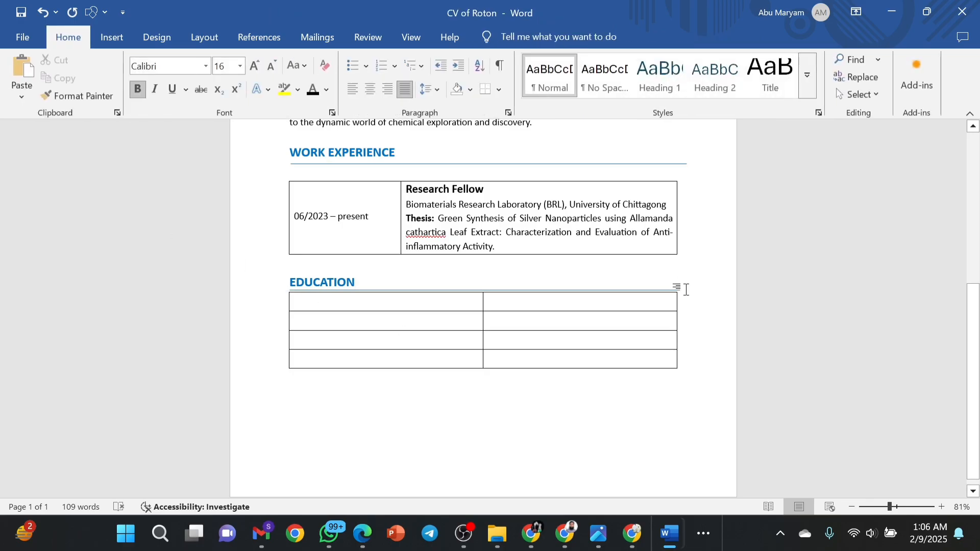
pyautogui.click(283, 304)
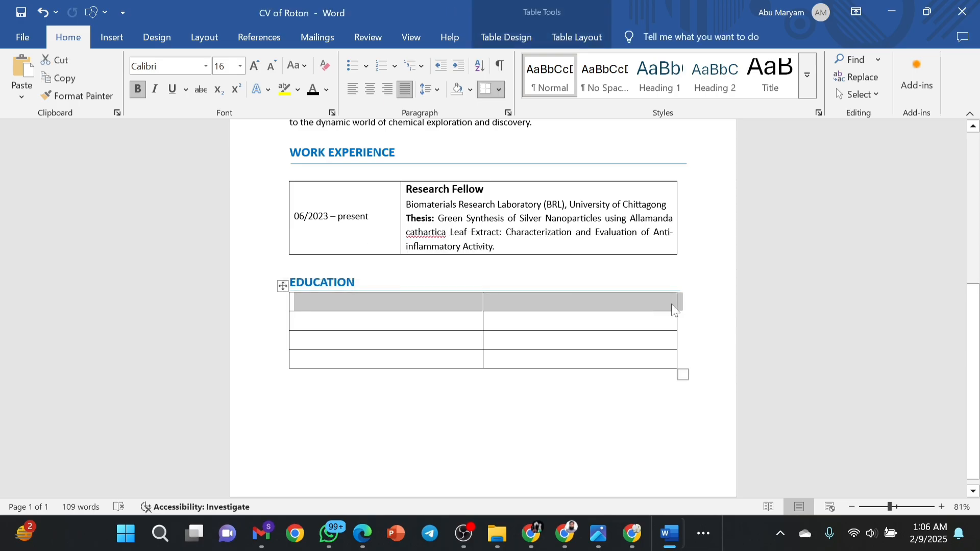
pyautogui.click(692, 290)
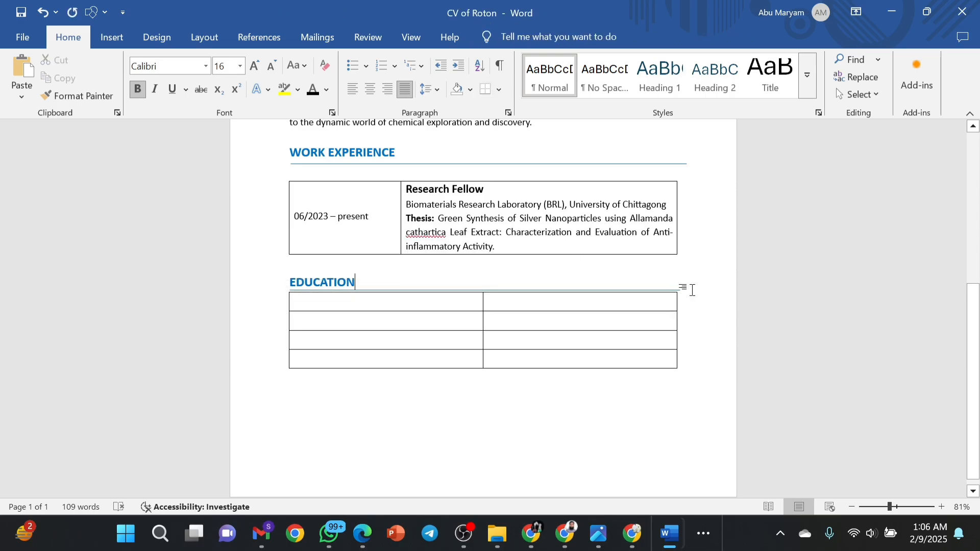
pyautogui.press('Return')
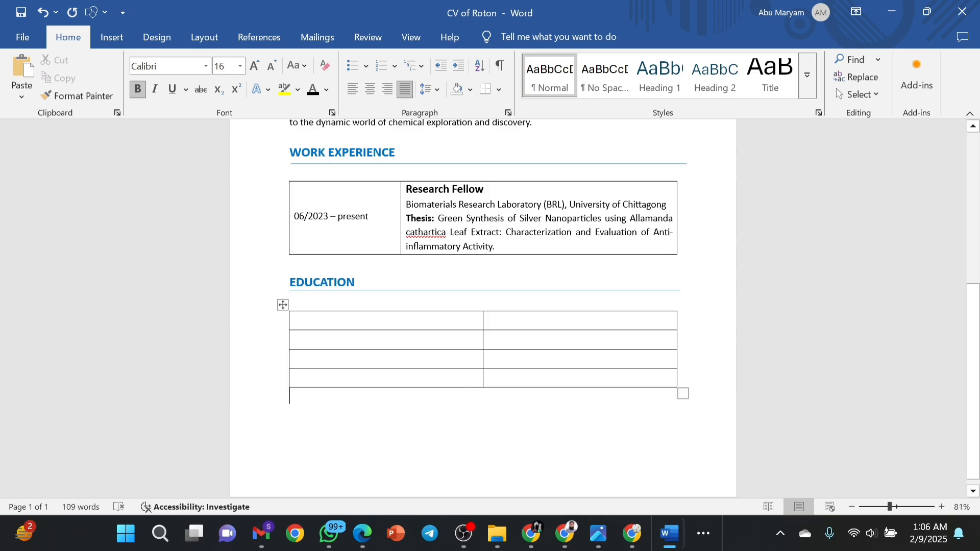
pyautogui.moveTo(483, 339); pyautogui.dragTo(398, 340)
# Paste the Master's degree and University of Chittagong lines, add 'Passing Year: 2022', and start 'Result: 3.78 out of 4.00'.
pyautogui.click(457, 324)
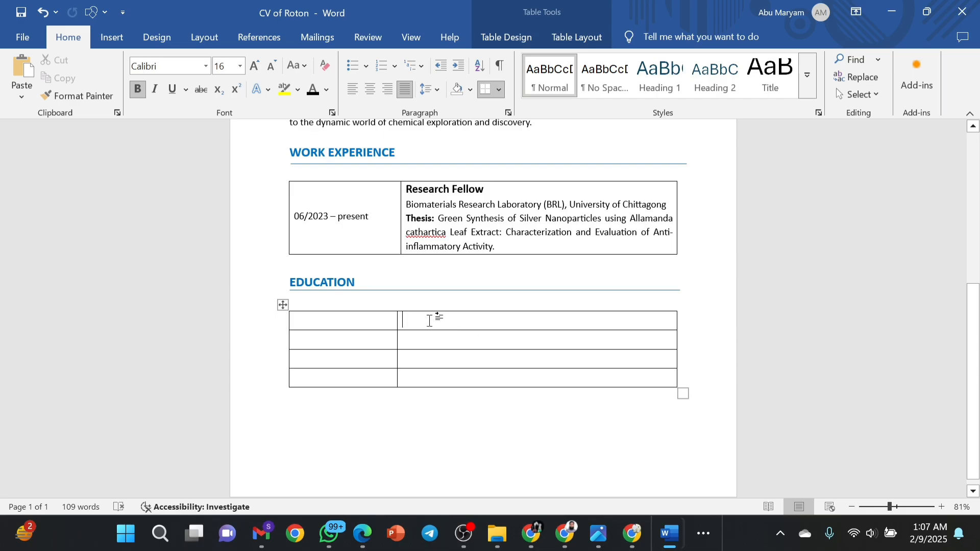
pyautogui.write('Master in "Applied Chemistry and Chemical Engineering" University of Chittagong')
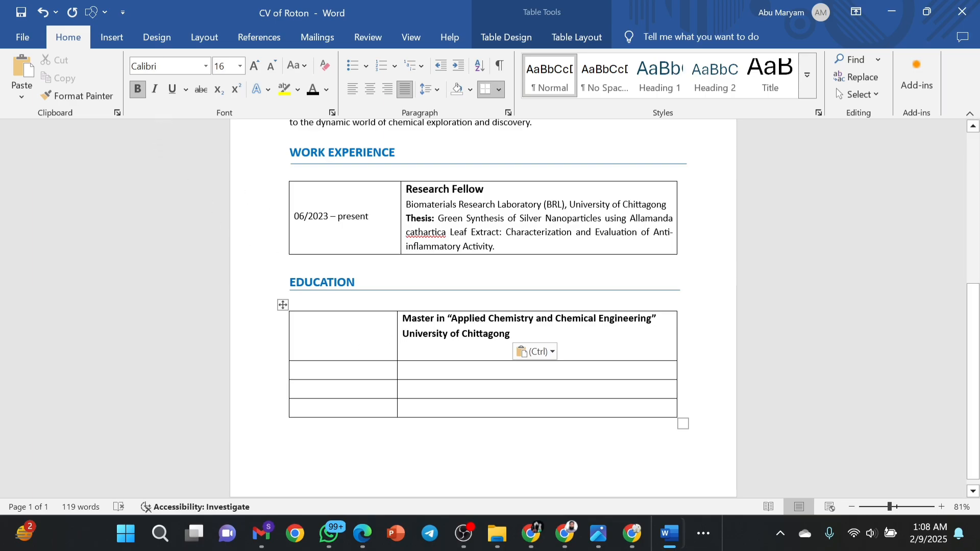
pyautogui.write('P')
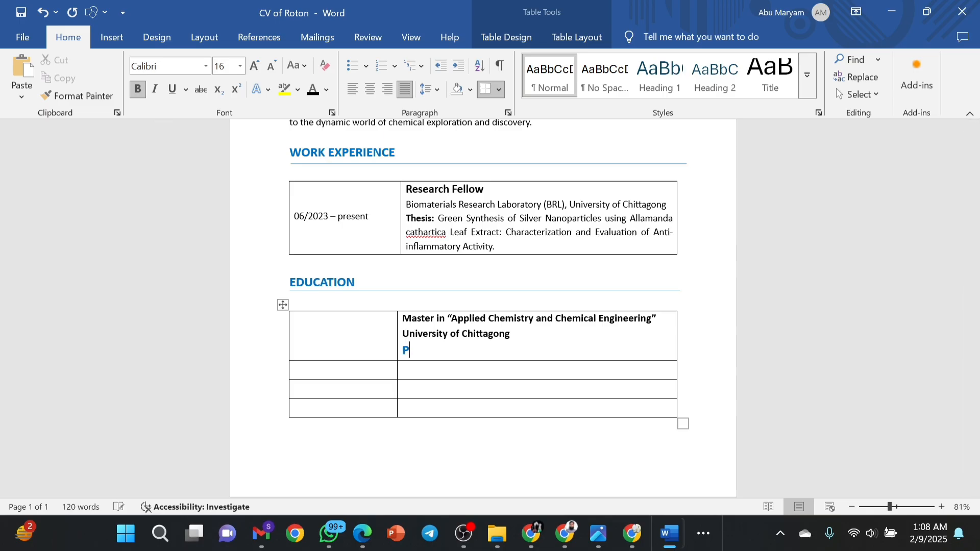
pyautogui.write('assing Year: 2022')
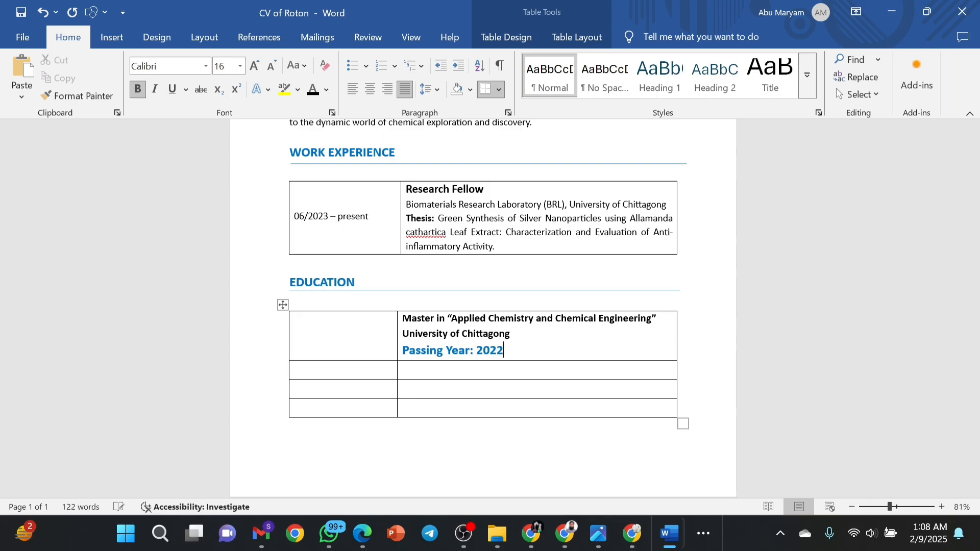
pyautogui.press('Return')
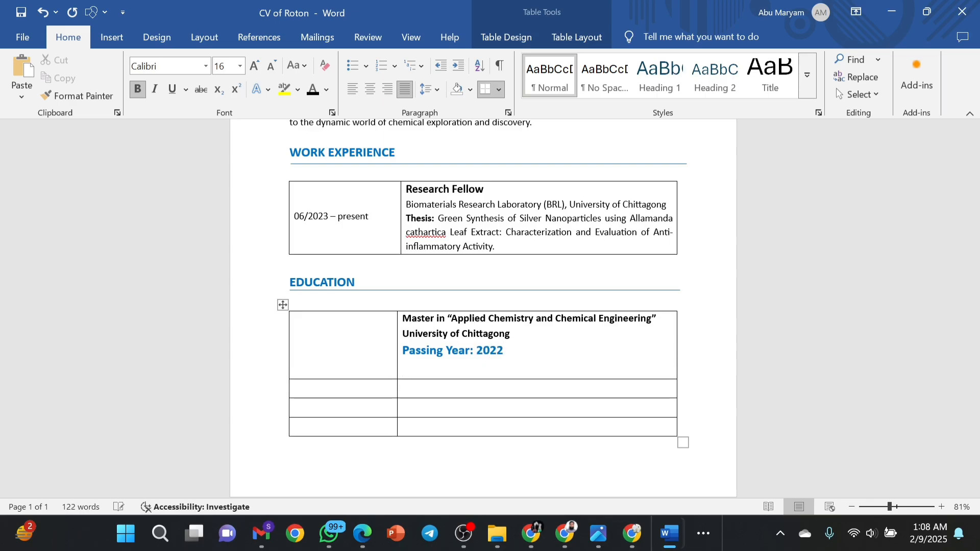
pyautogui.write('Result: 3.78')
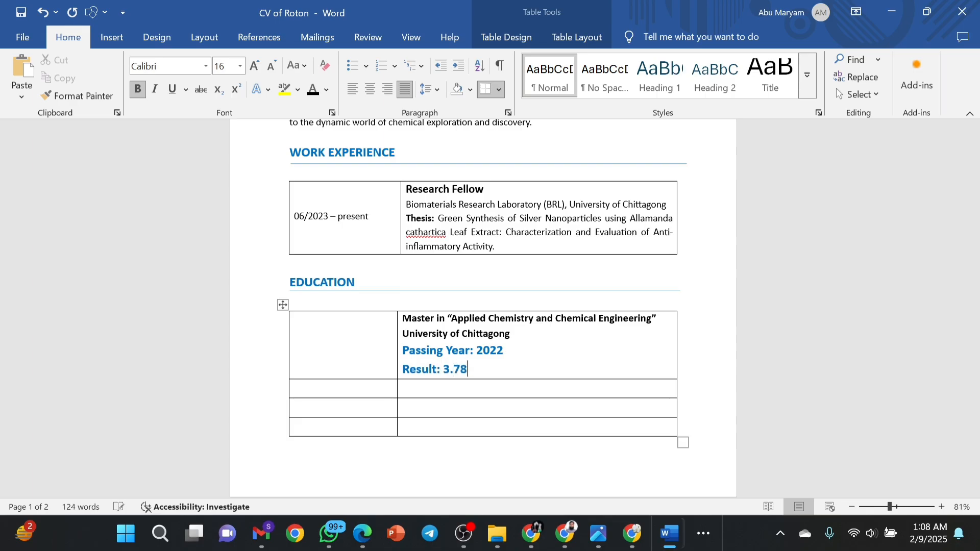
pyautogui.write(' out of 4.00')
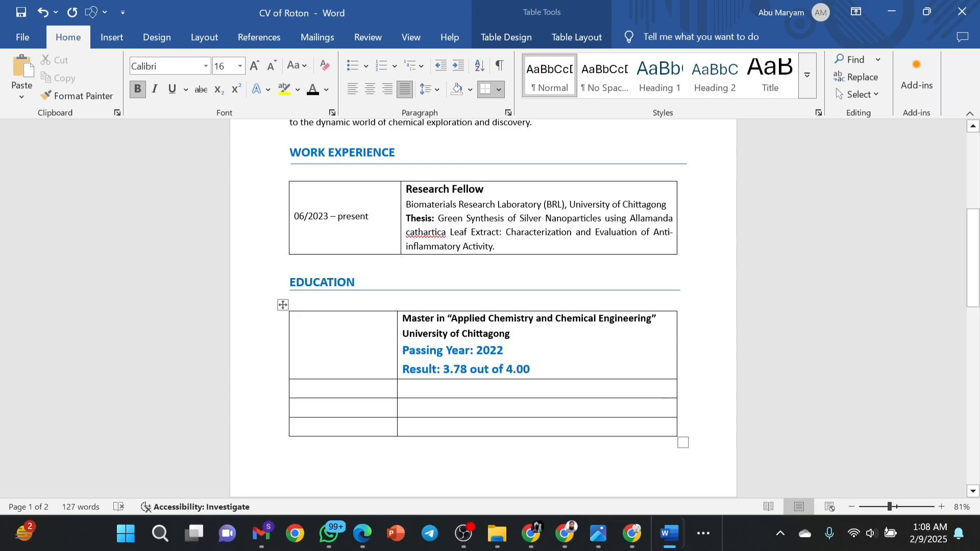
# Make the Passing Year and Result lines non-bold, black, 12 pt text.
pyautogui.moveTo(531, 369); pyautogui.dragTo(414, 354)
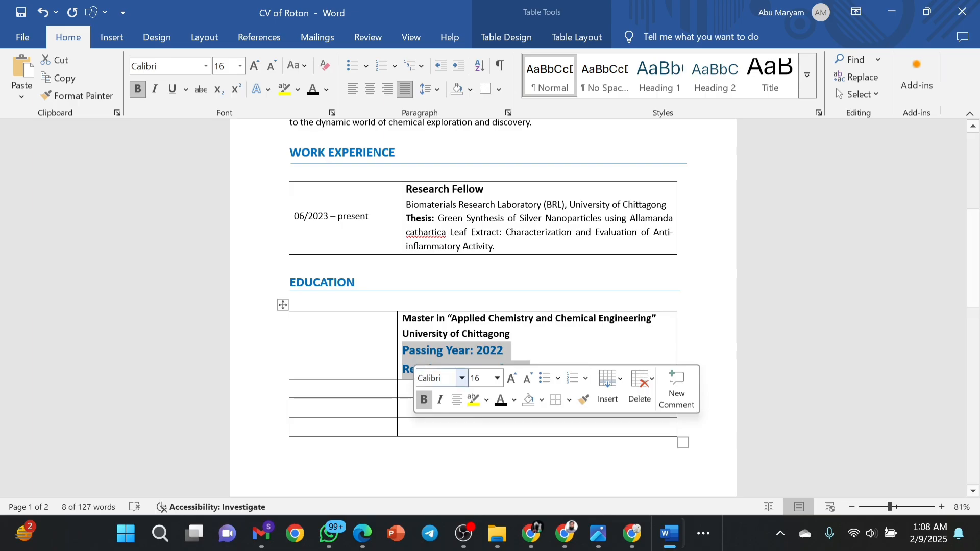
pyautogui.click(424, 402)
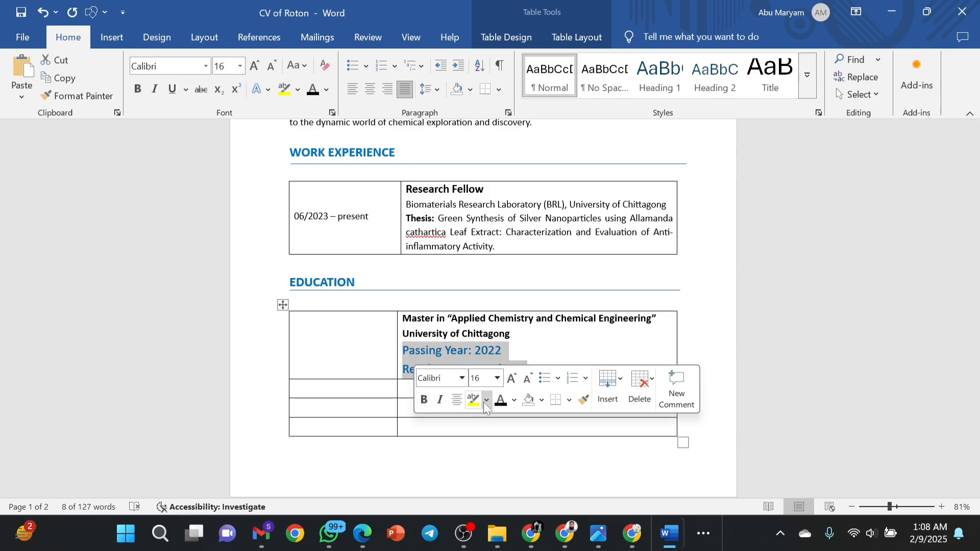
pyautogui.click(500, 401)
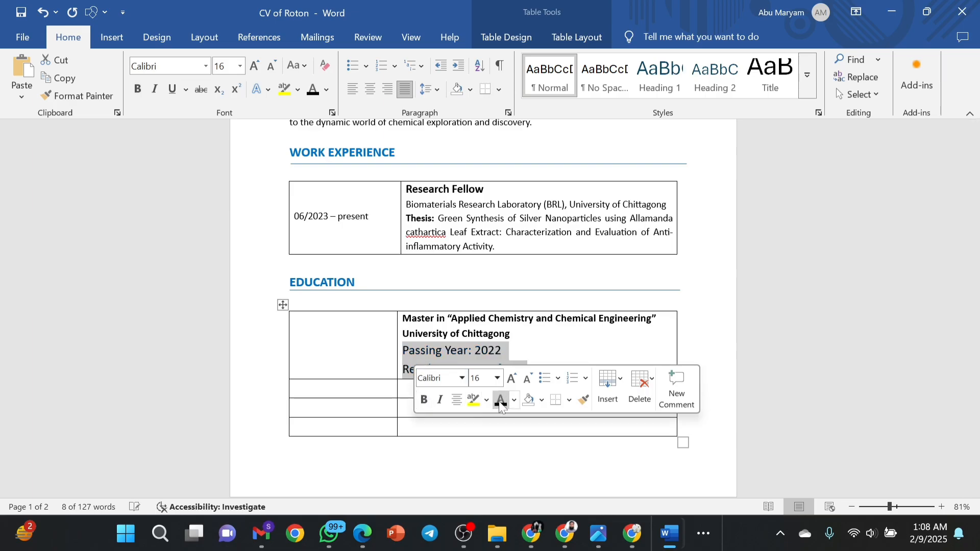
pyautogui.doubleClick(530, 384)
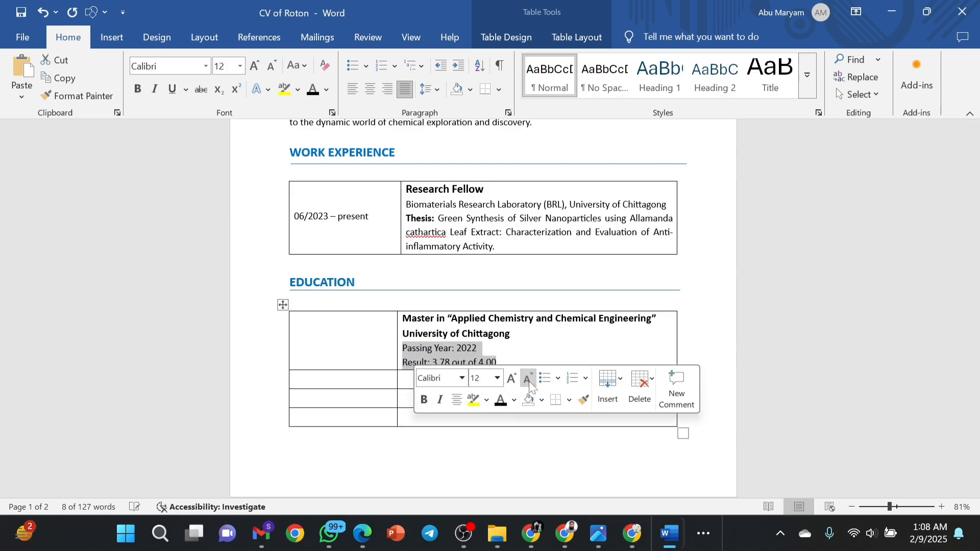
pyautogui.click(519, 344)
# Keep all four lines of the degree cell at 1.15 line spacing.
pyautogui.moveTo(511, 335); pyautogui.dragTo(406, 321)
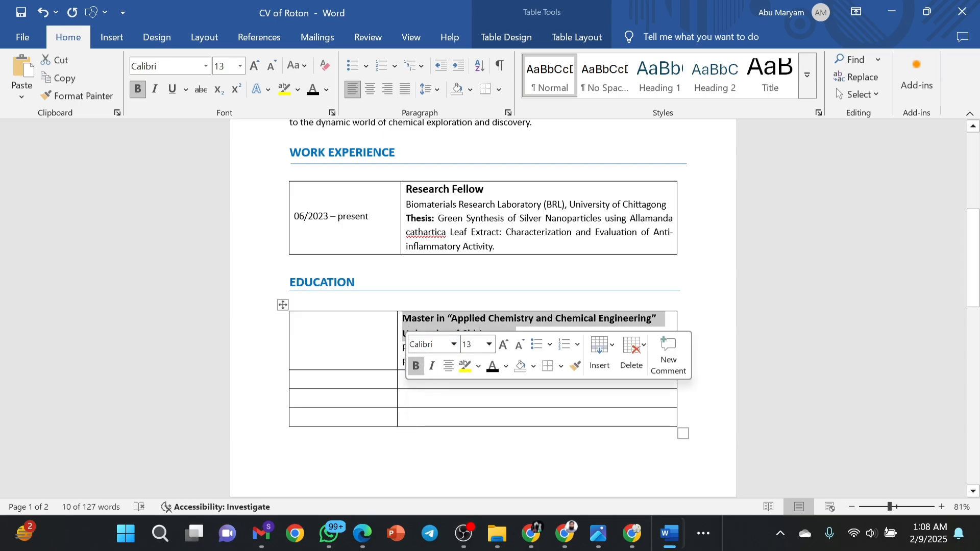
pyautogui.click(439, 400)
pyautogui.moveTo(498, 363); pyautogui.dragTo(406, 322)
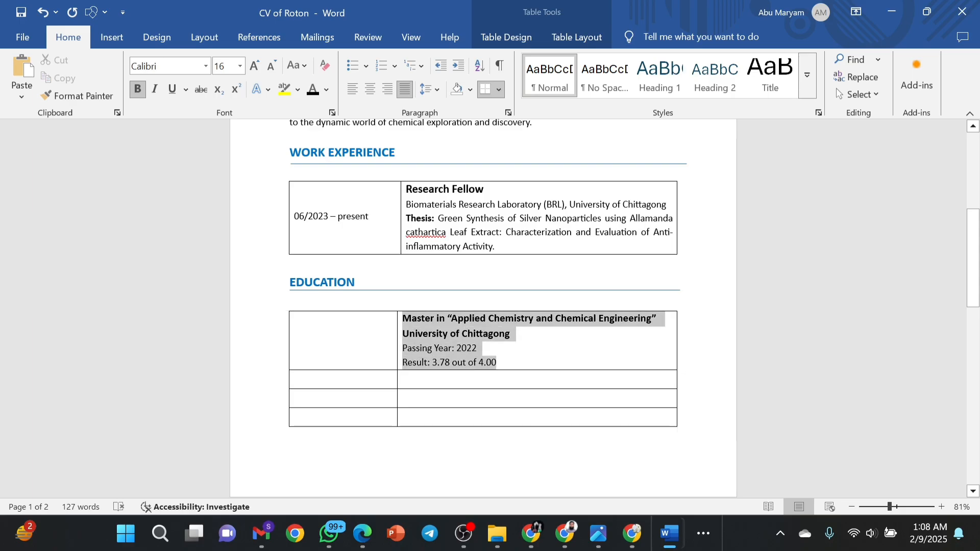
pyautogui.click(433, 90)
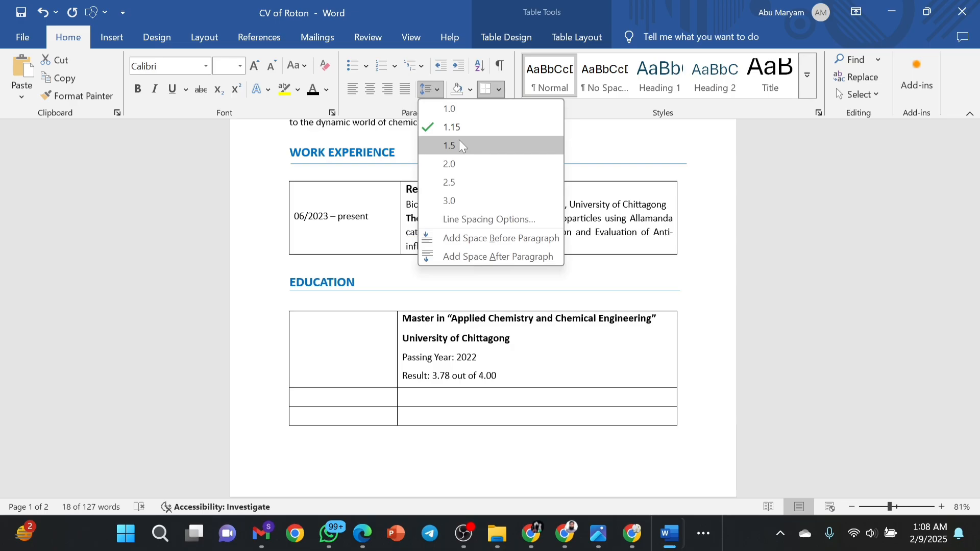
pyautogui.click(452, 128)
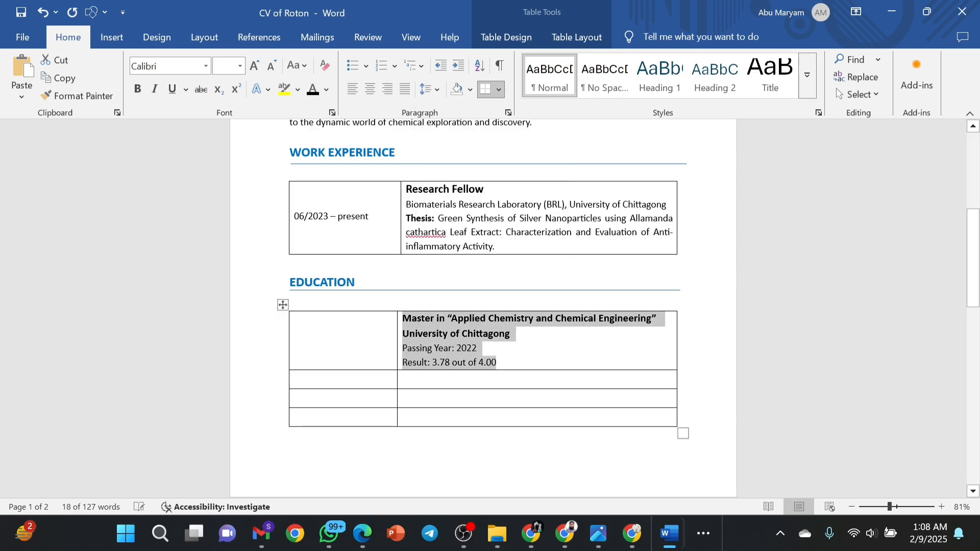
pyautogui.click(527, 349)
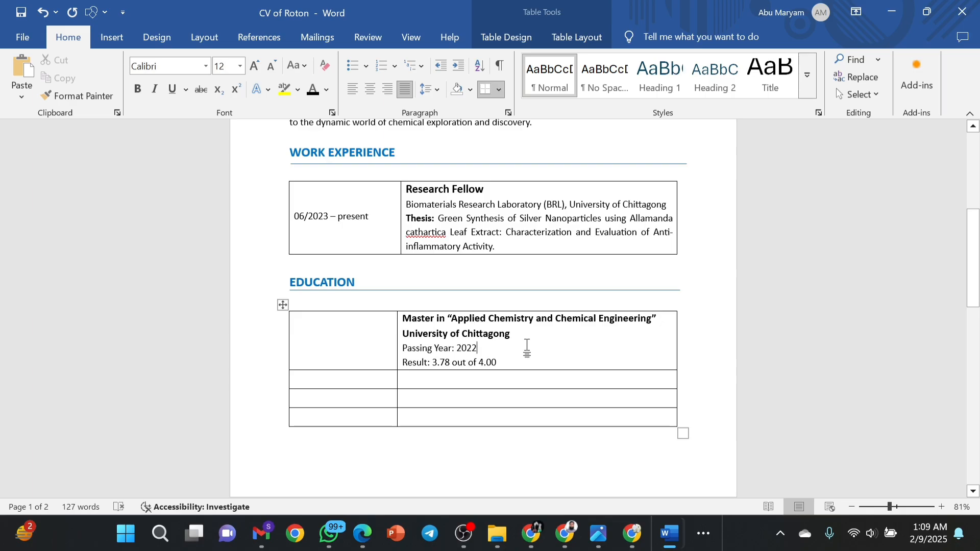
# Paste the dates 2023-2024 into the first Education row's left cell.
pyautogui.click(337, 342)
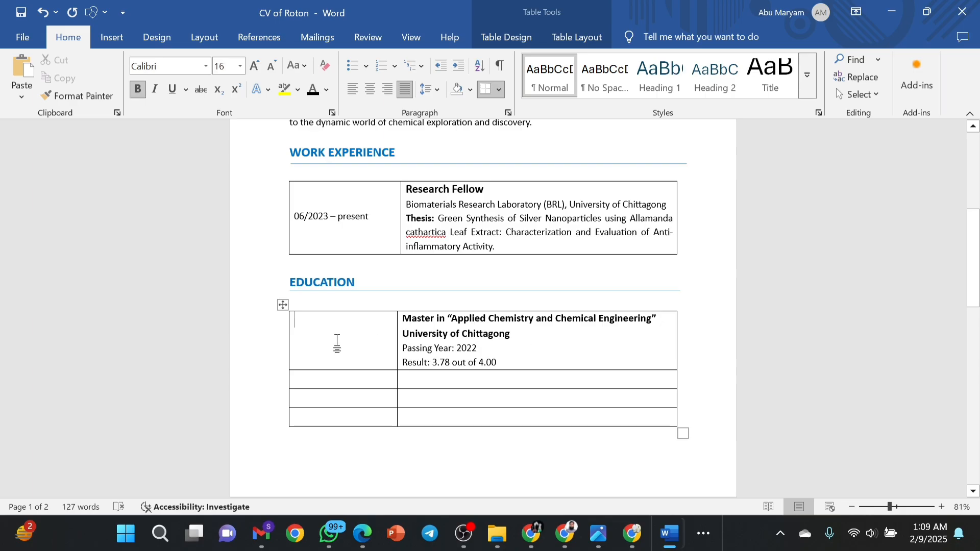
pyautogui.click(477, 348)
pyautogui.click(335, 336)
pyautogui.write('2023-2024')
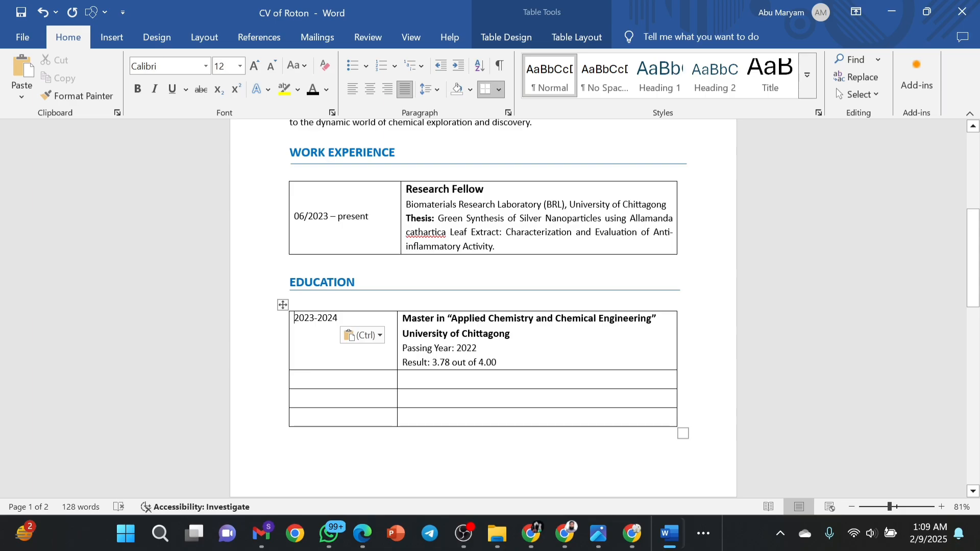
pyautogui.press('Return')
pyautogui.press('Return')
pyautogui.press('BackSpace')
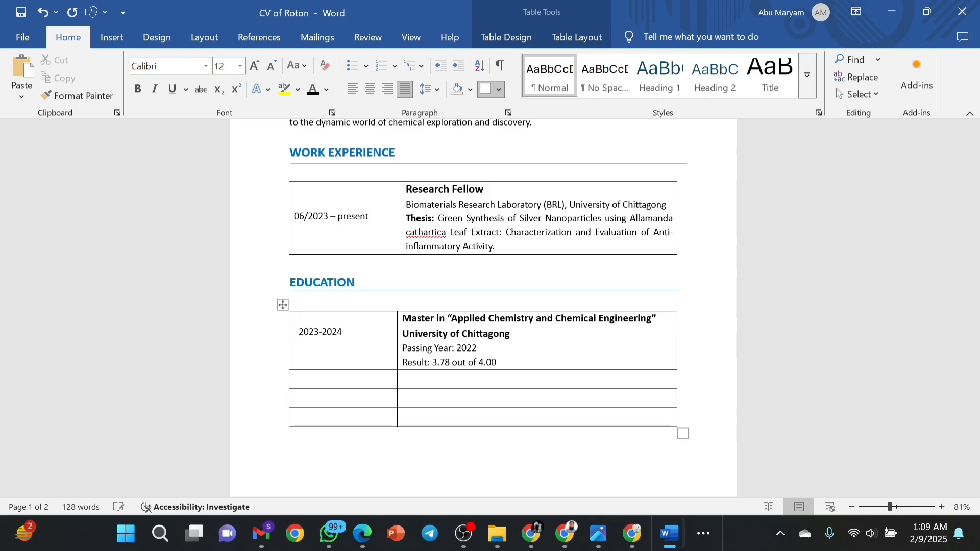
pyautogui.press('Tab')
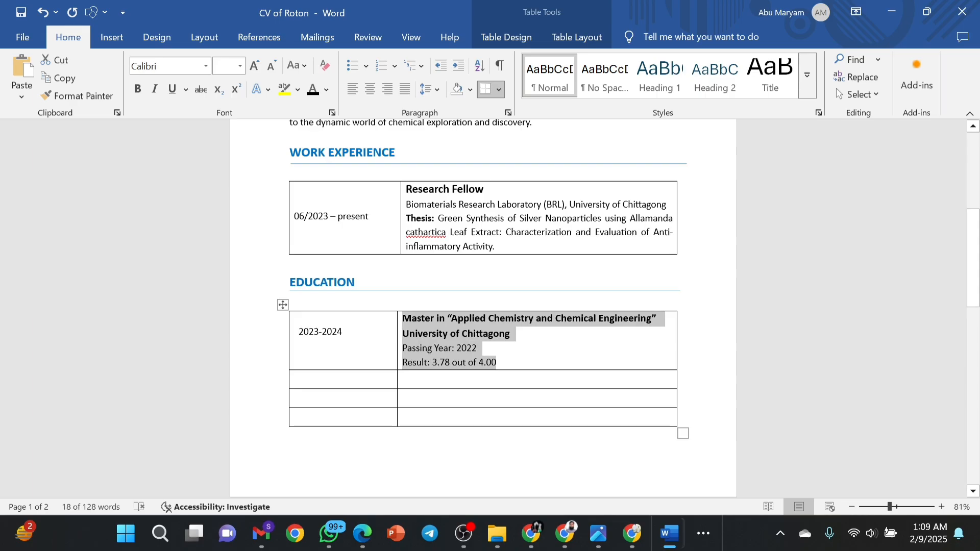
# Drag the first Education row's bottom border down to make it taller.
pyautogui.click(299, 332)
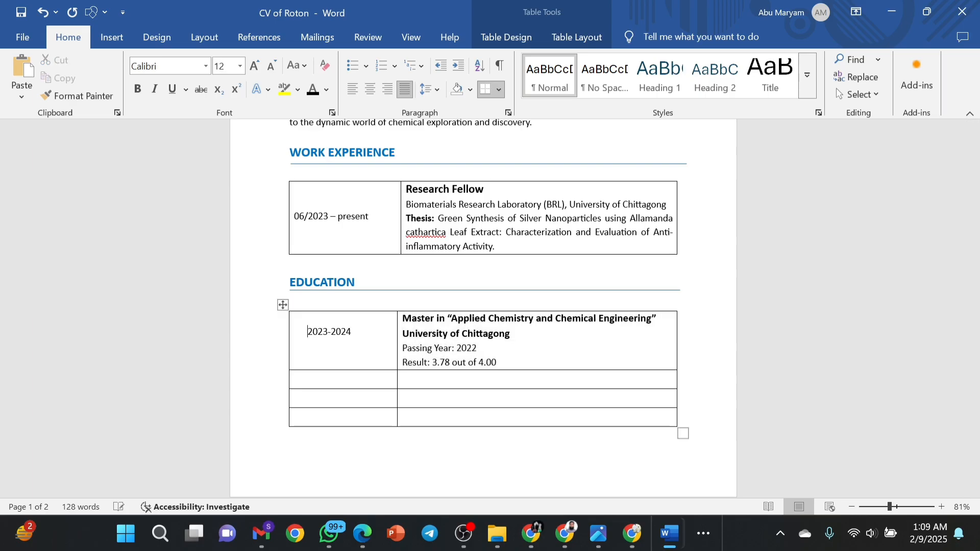
pyautogui.press('Return')
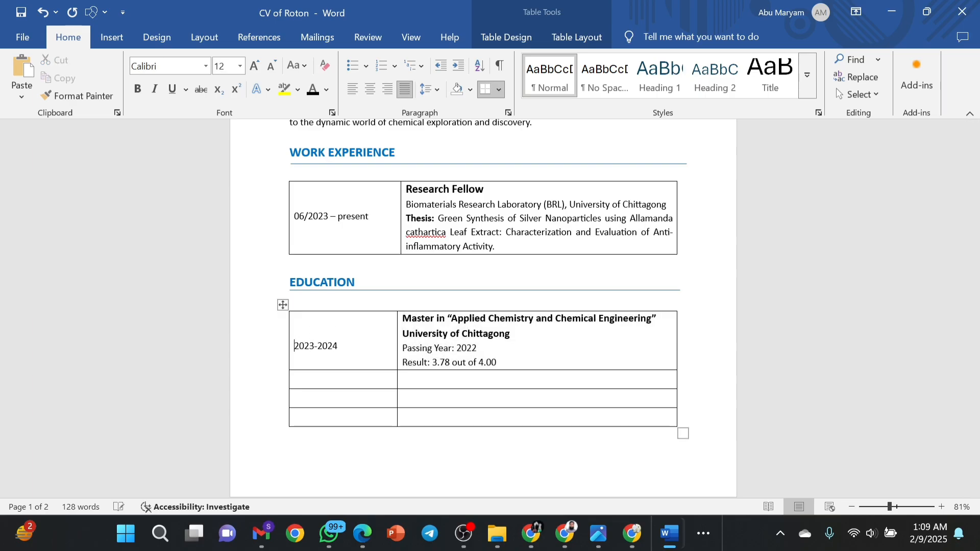
pyautogui.press('BackSpace')
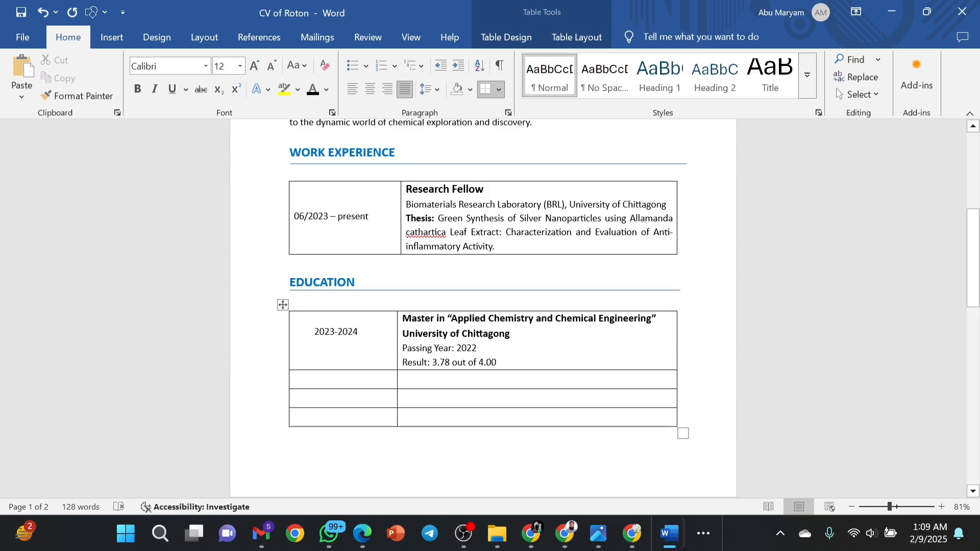
pyautogui.moveTo(534, 370); pyautogui.dragTo(534, 416)
# Review the Layout tab's Orientation and Margins presets, closing them unchanged.
pyautogui.scroll(-8, 484, 307)
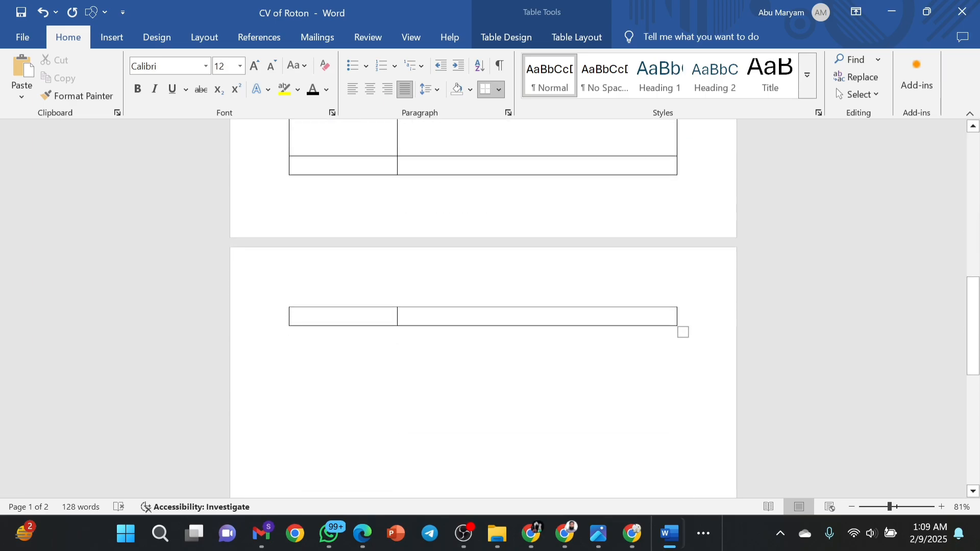
pyautogui.scroll(15, 484, 306)
pyautogui.scroll(-1, 484, 307)
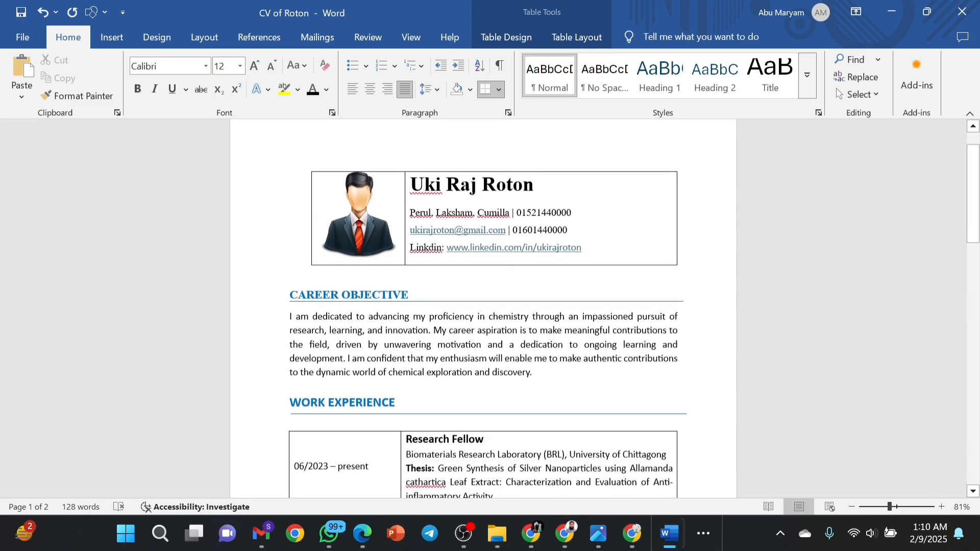
pyautogui.scroll(1, 484, 307)
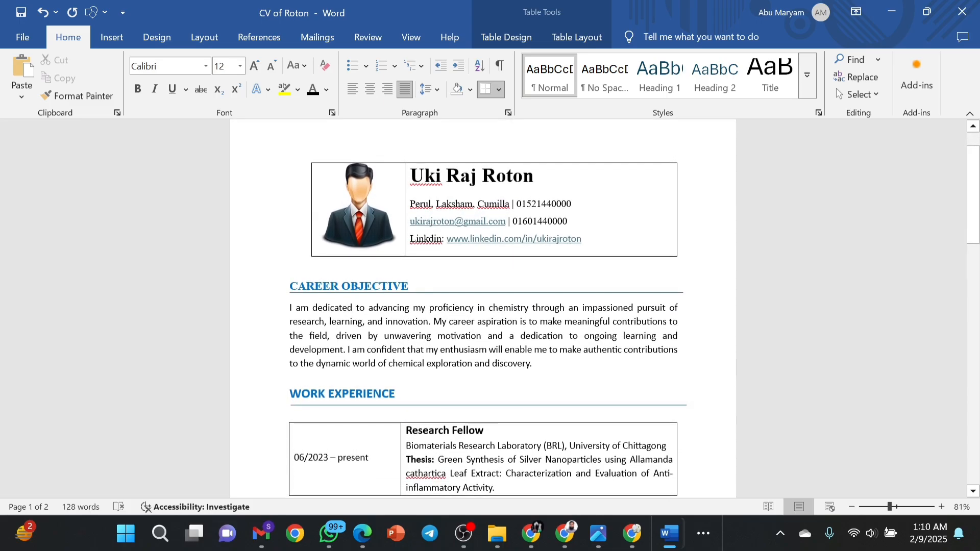
pyautogui.scroll(-8, 484, 306)
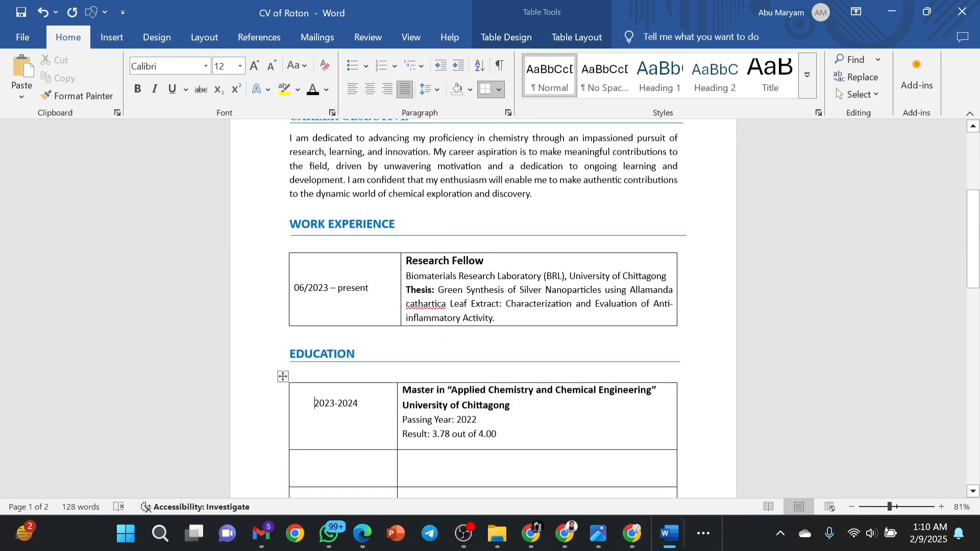
pyautogui.scroll(7, 484, 306)
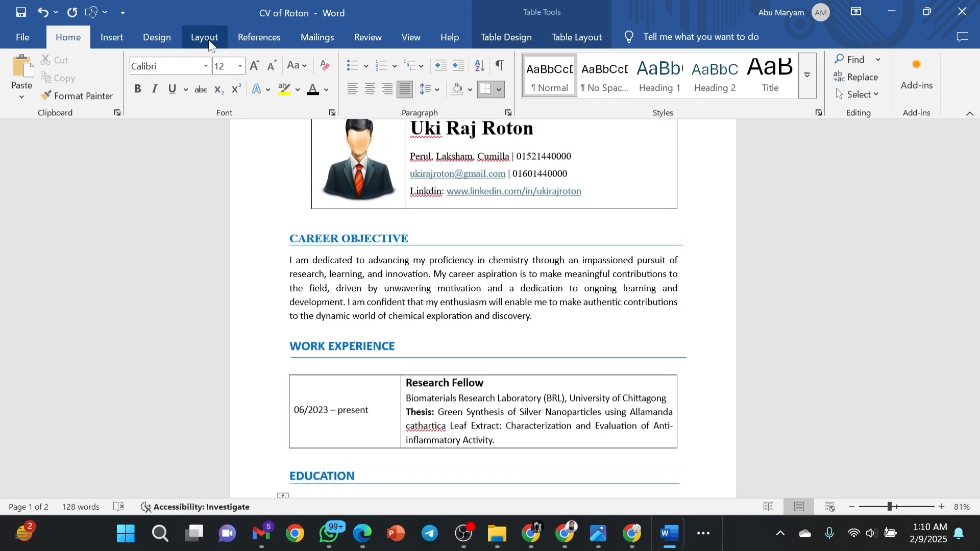
pyautogui.click(209, 43)
pyautogui.click(45, 65)
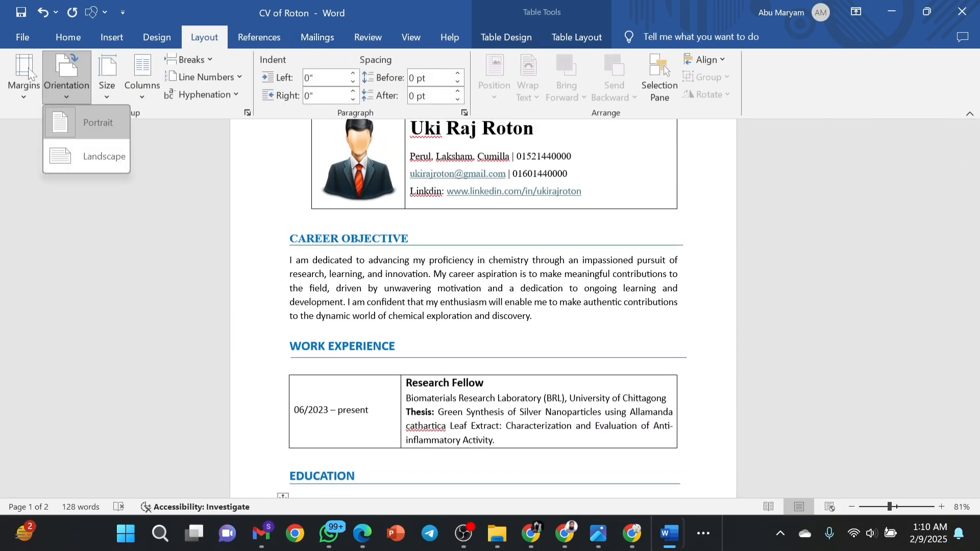
pyautogui.click(28, 68)
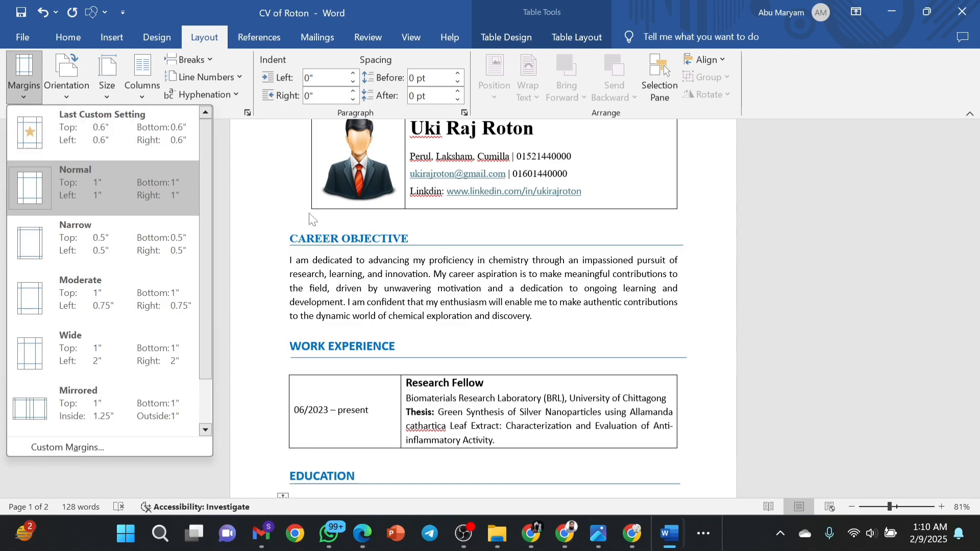
pyautogui.click(538, 319)
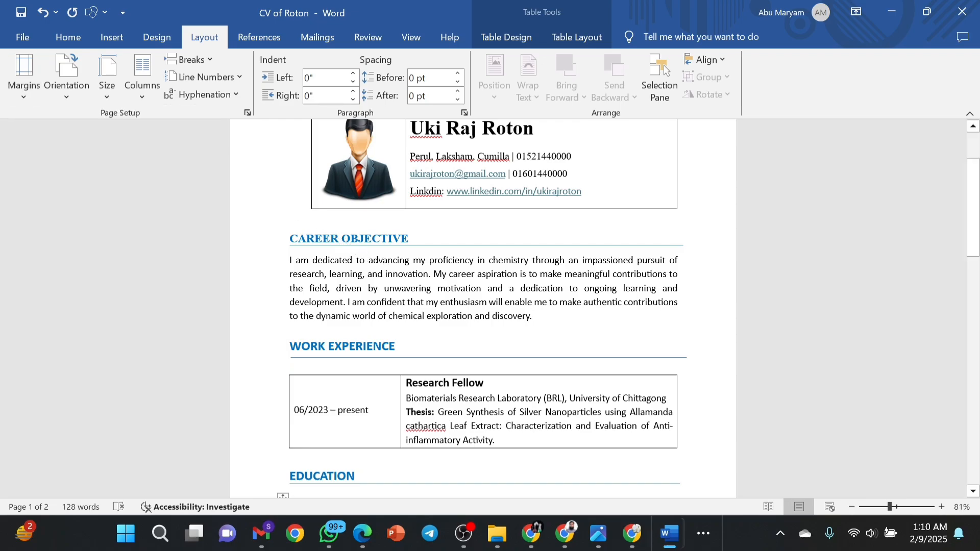
# Return to the Education table just above WORK EXPERIENCE.
pyautogui.click(290, 330)
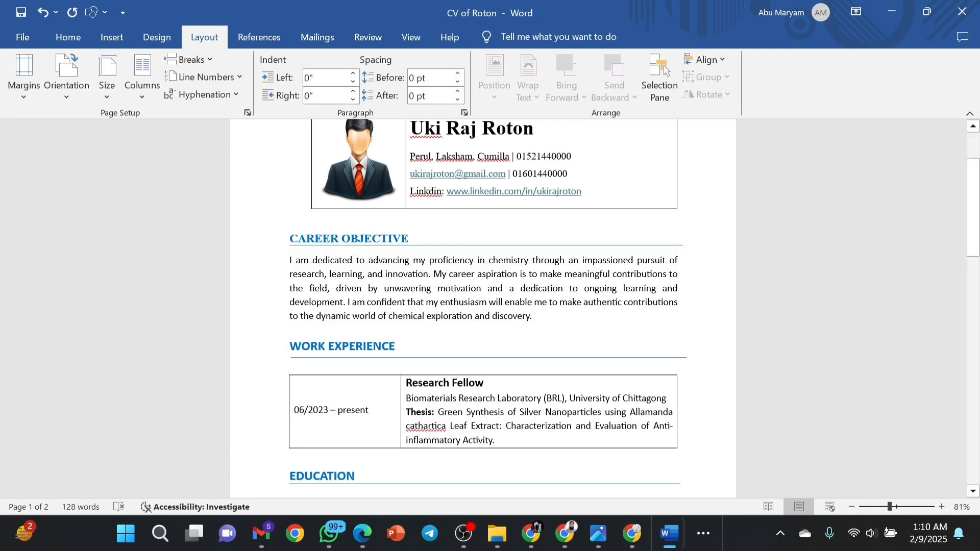
pyautogui.scroll(3, 484, 307)
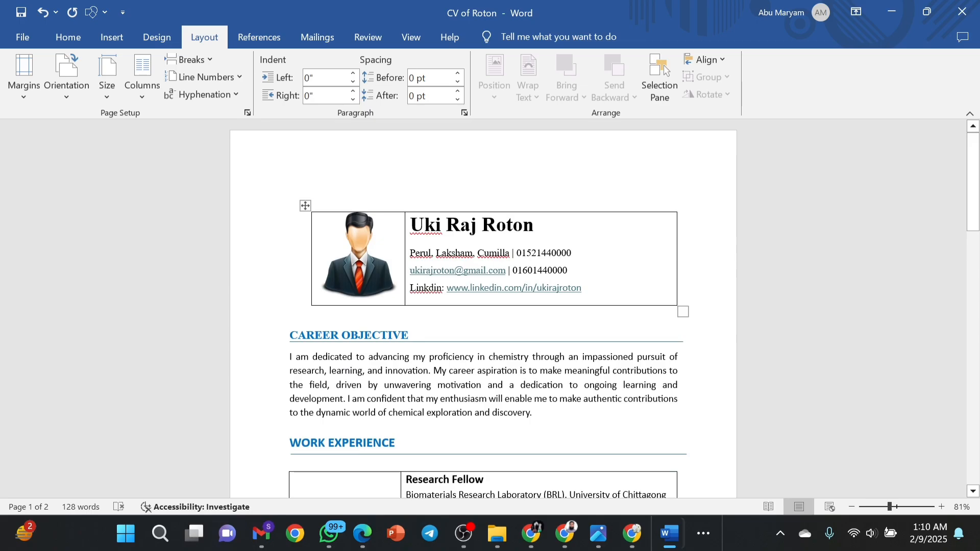
pyautogui.scroll(-15, 484, 306)
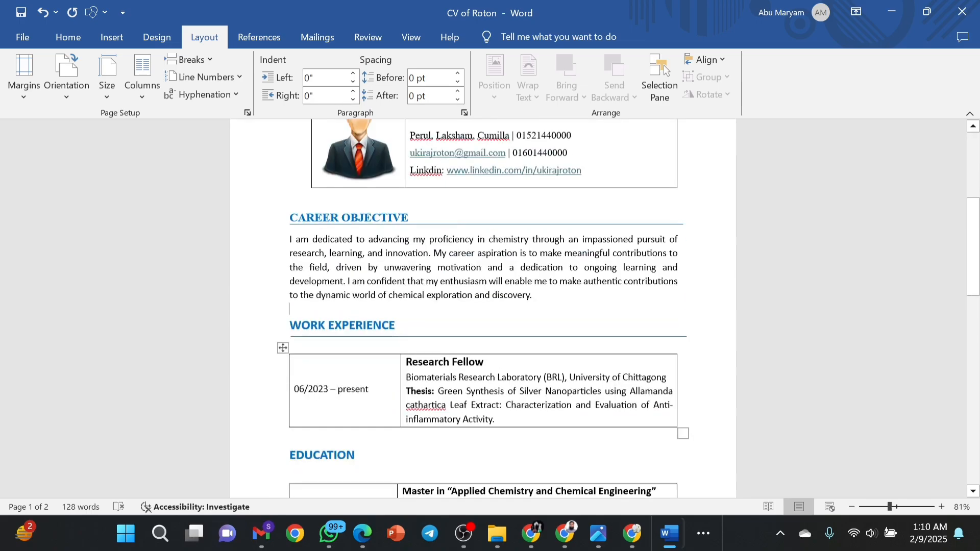
pyautogui.scroll(6, 484, 306)
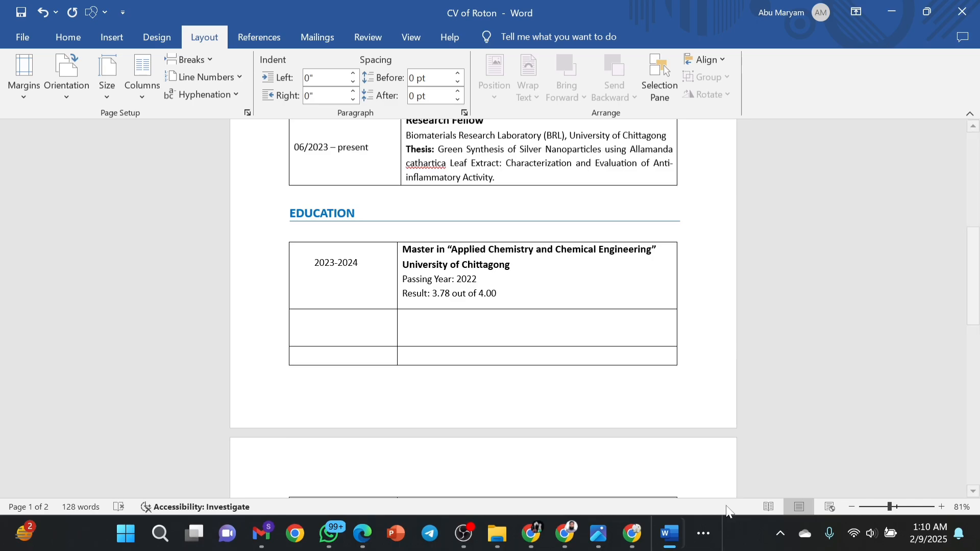
# Paste the Bachelor degree and University of Chittagong lines into the second row's right cell.
pyautogui.click(442, 316)
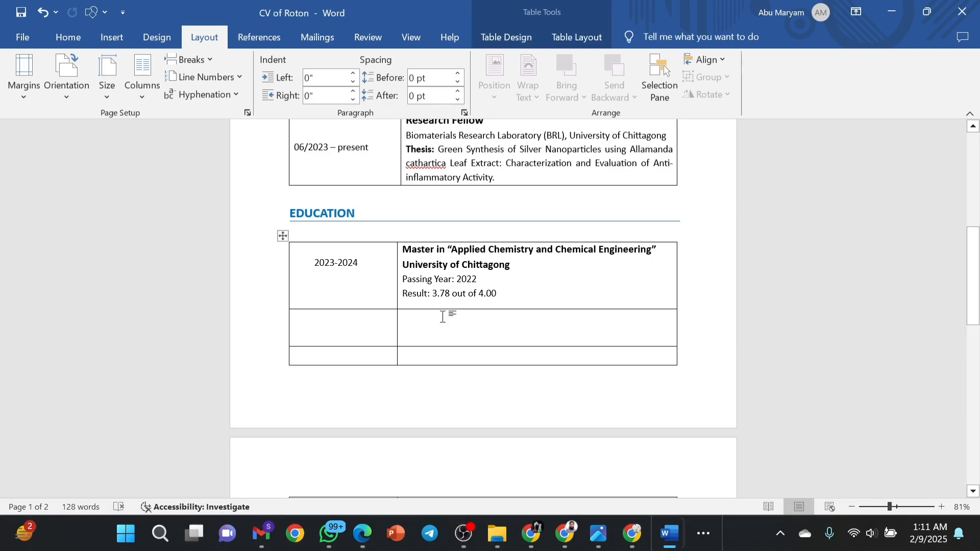
pyautogui.write('Bachelor in "Applied Chemistry and Chemical Engineering" University of Chittagong')
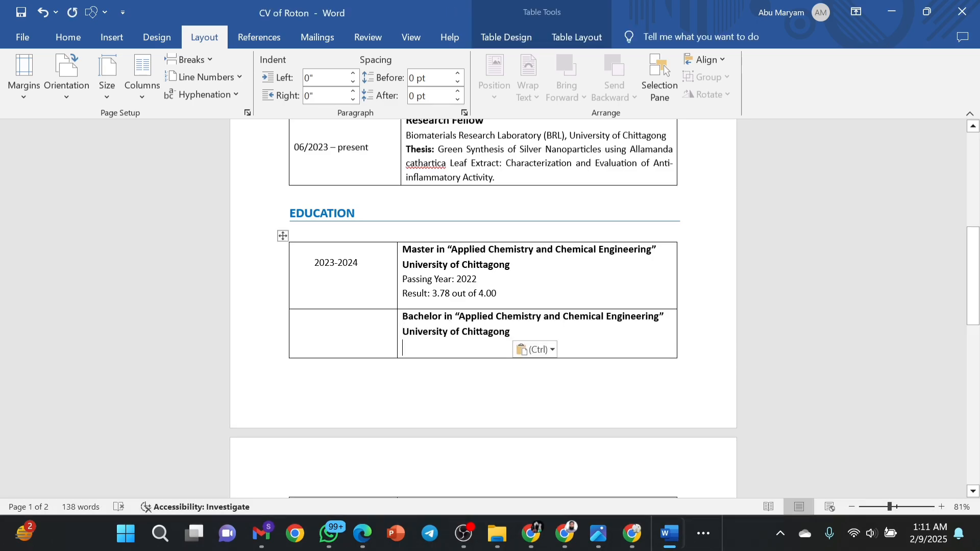
pyautogui.write('P')
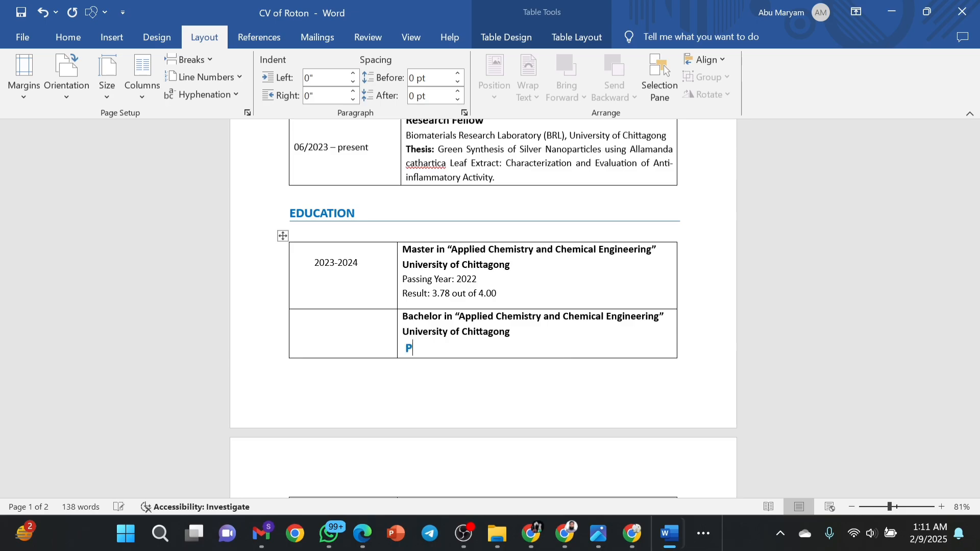
pyautogui.press('BackSpace')
# Copy the Passing Year and Result lines below, changing them to 2021 and 3.46.
pyautogui.click(398, 280)
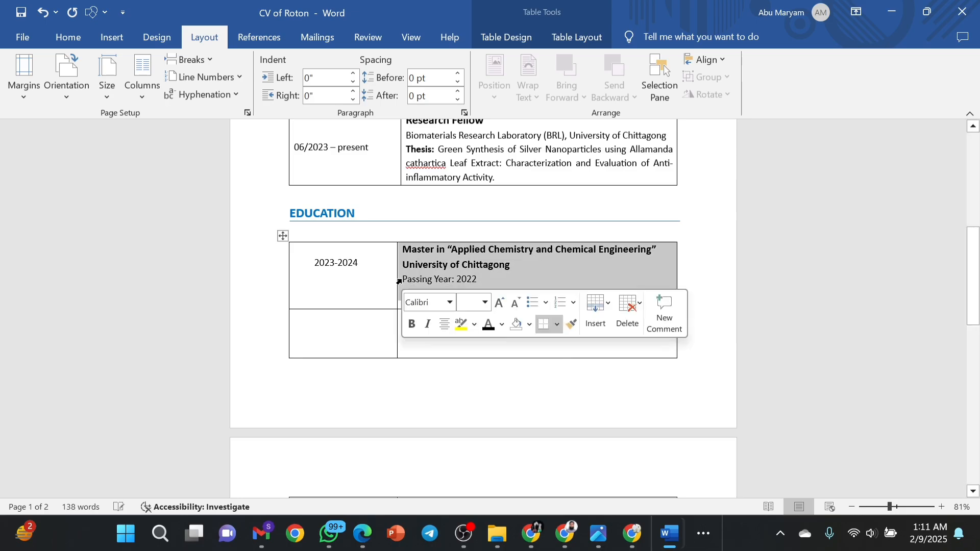
pyautogui.click(407, 284)
pyautogui.moveTo(403, 279); pyautogui.dragTo(498, 295)
pyautogui.hotkey('ctrl', 'c')
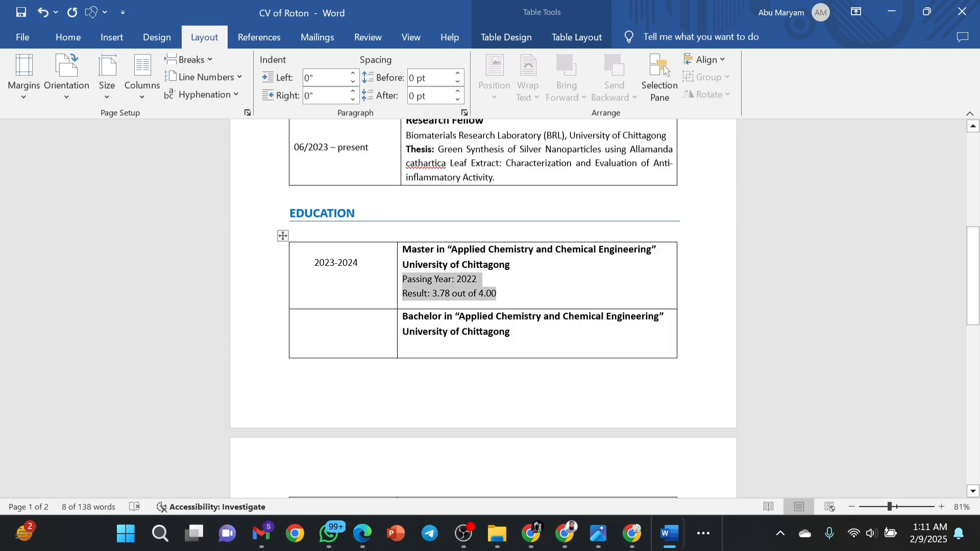
pyautogui.click(403, 347)
pyautogui.hotkey('ctrl', 'v')
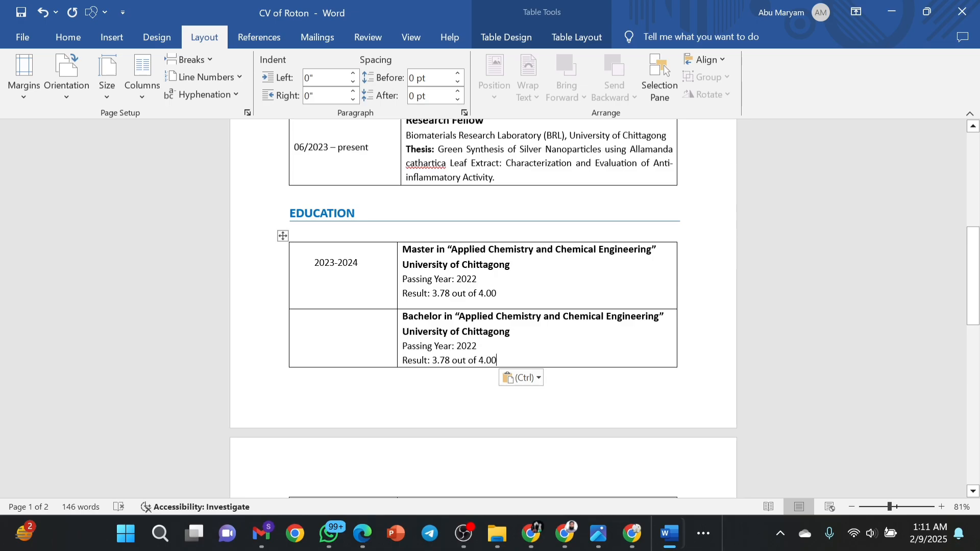
pyautogui.press('BackSpace')
pyautogui.press('BackSpace')
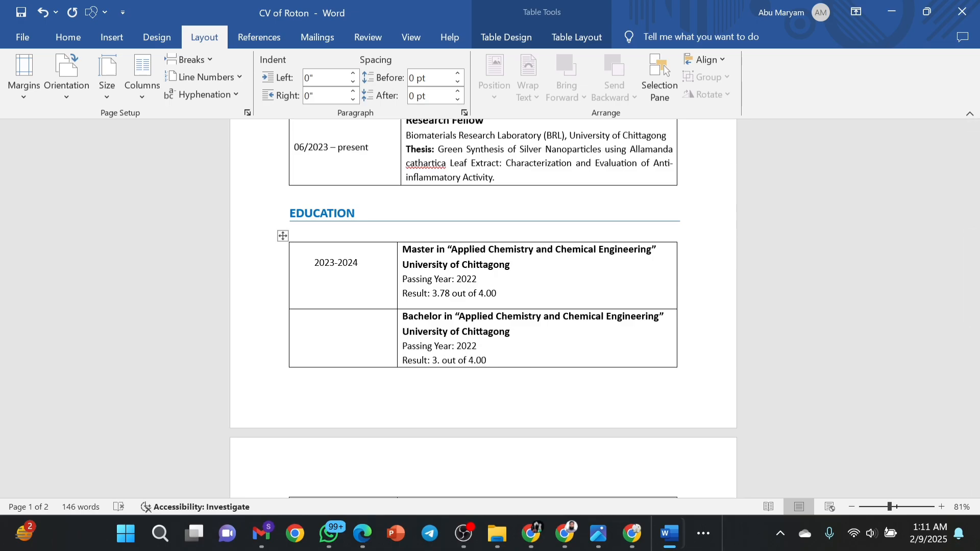
pyautogui.write('46')
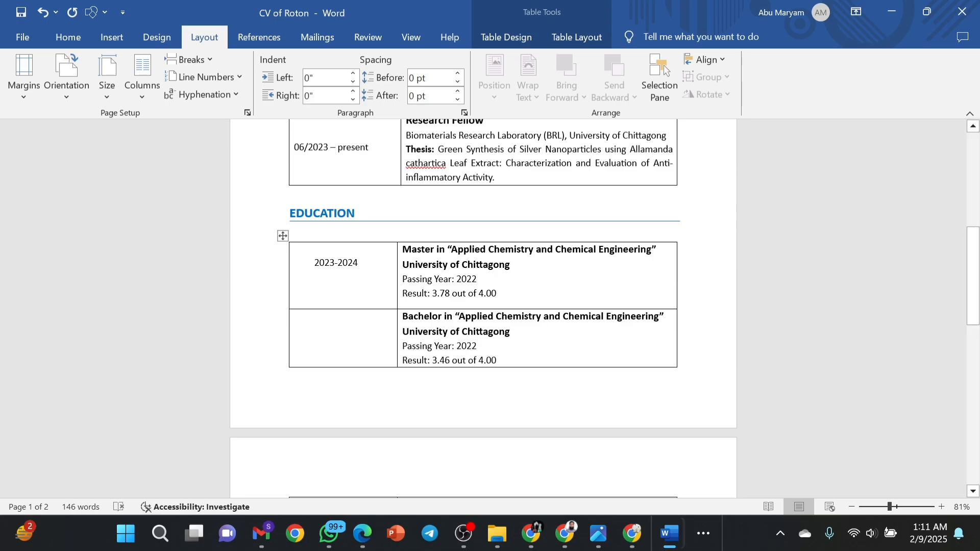
pyautogui.press('BackSpace')
pyautogui.write('1')
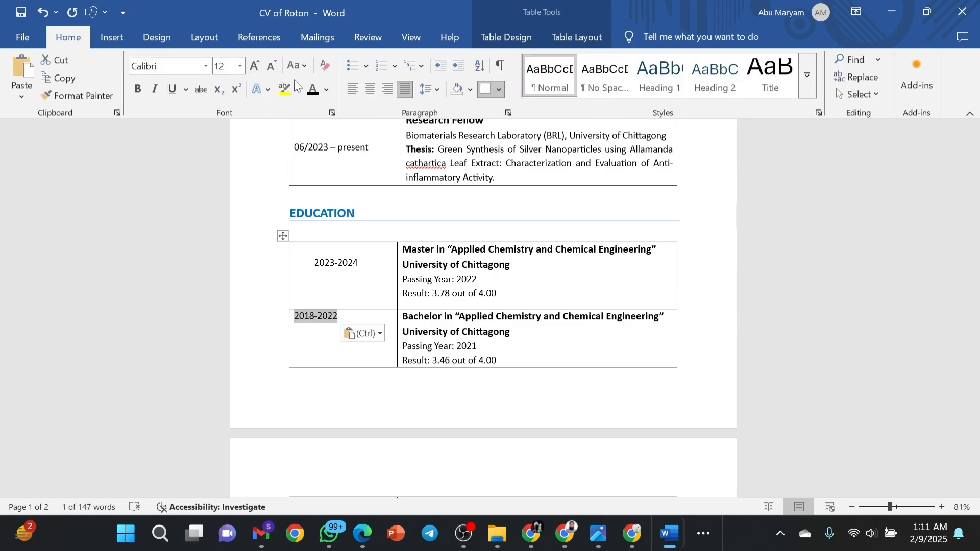
# Put 2018-2022 in the Bachelor row's left cell and centre it.
pyautogui.click(364, 89)
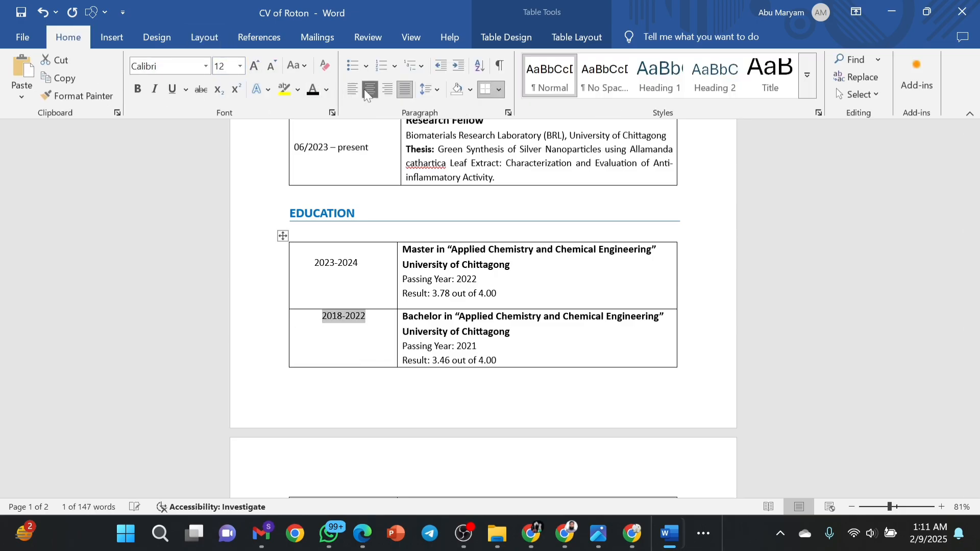
pyautogui.click(316, 315)
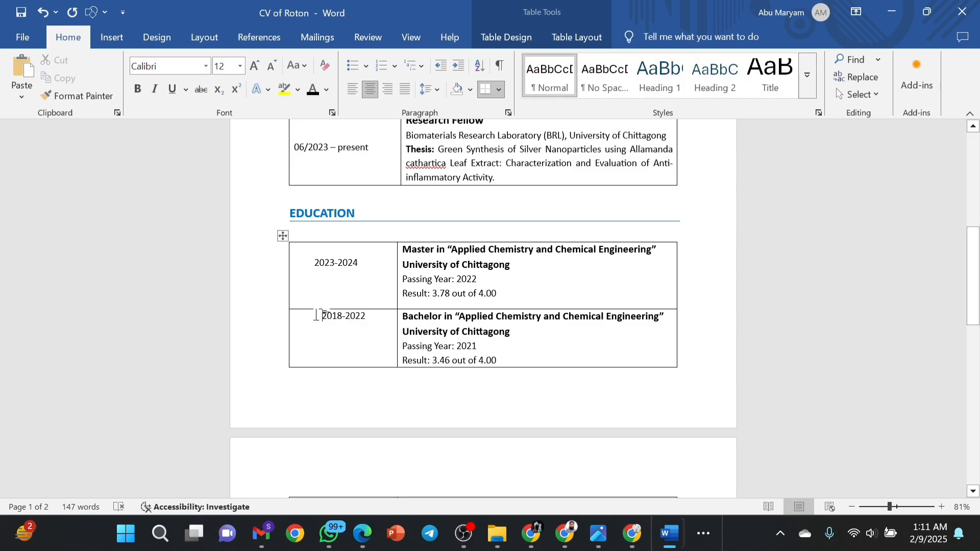
pyautogui.press('Return')
pyautogui.press('Return')
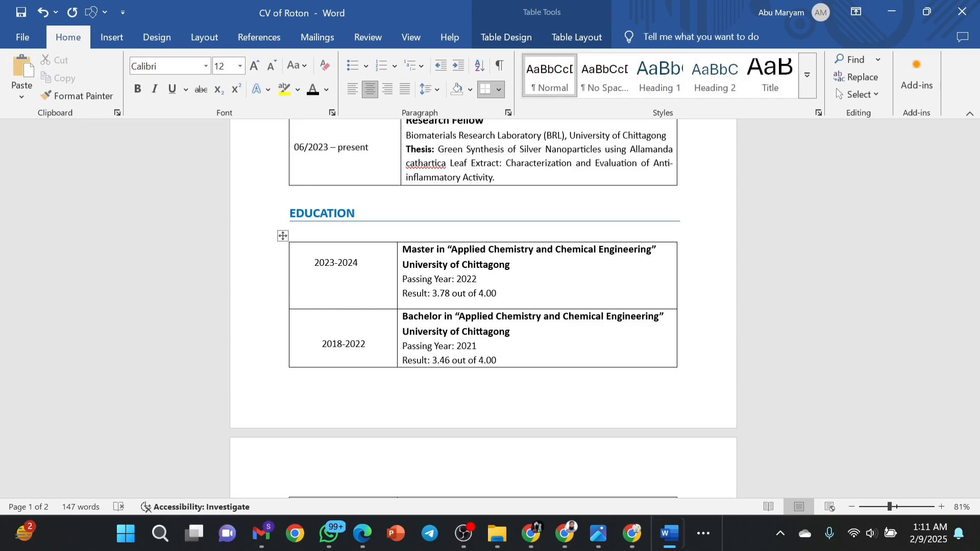
pyautogui.hotkey('ctrl', 'l')
pyautogui.press('BackSpace')
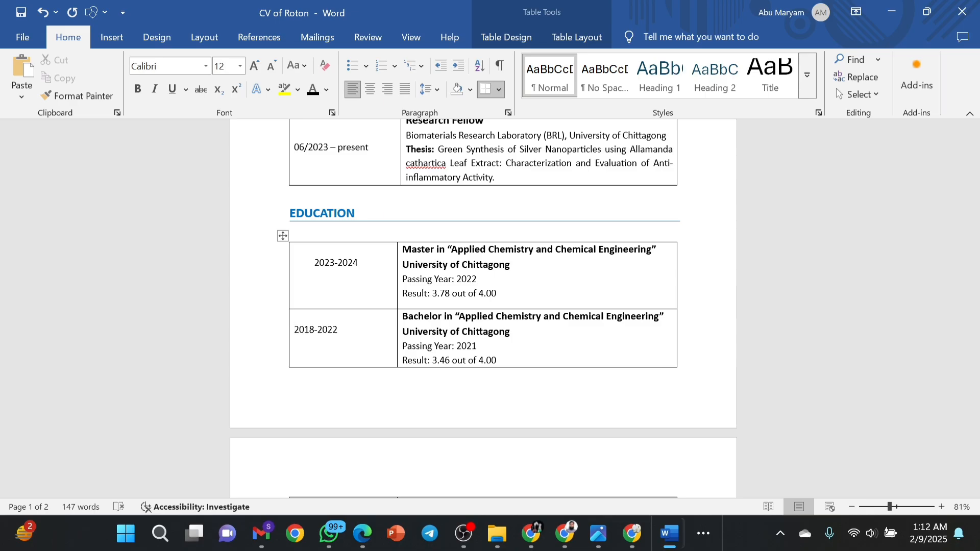
pyautogui.click(376, 96)
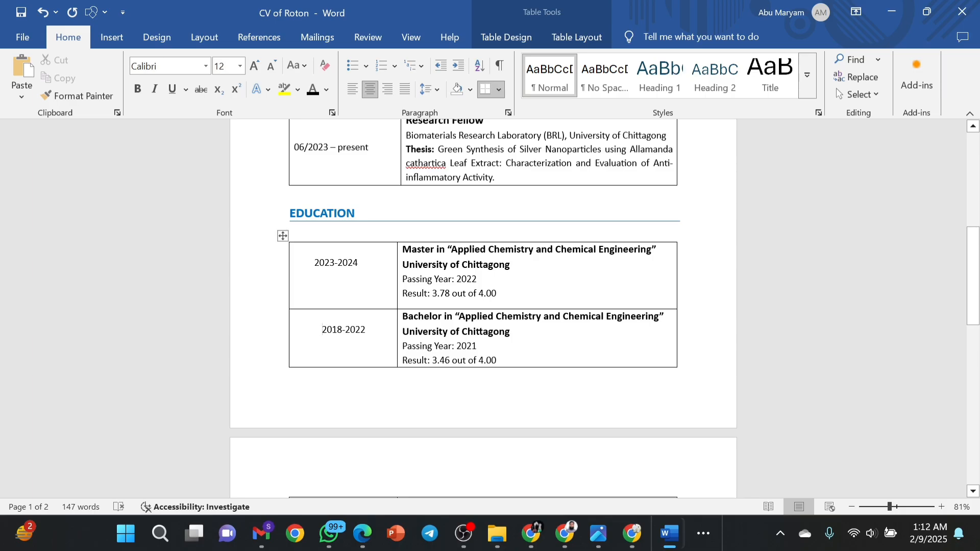
# Heighten the first row of the new page 2 table and go to its top-right cell.
pyautogui.scroll(-5, 530, 351)
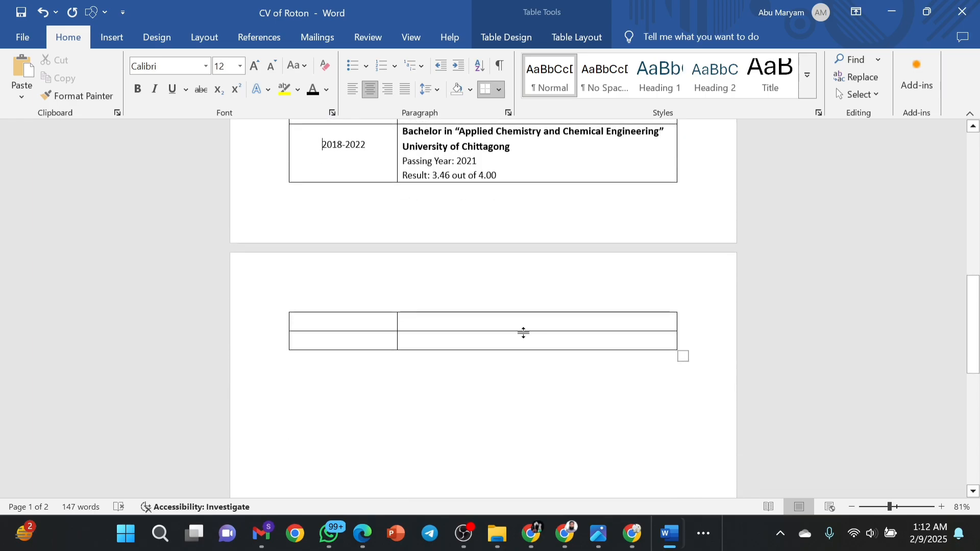
pyautogui.moveTo(523, 332); pyautogui.dragTo(524, 346)
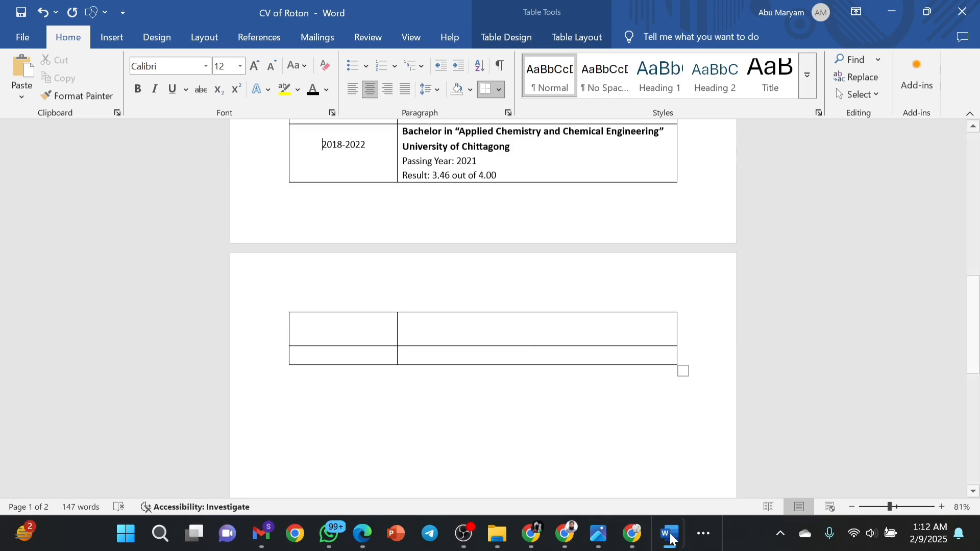
pyautogui.click(480, 328)
# Paste the HSC college details and change the GPA from 4.83 to 5.00.
pyautogui.write('Comilla Victoria Govt. College, HSC (Science)-2016 GPA: 4.83 out of 5.00')
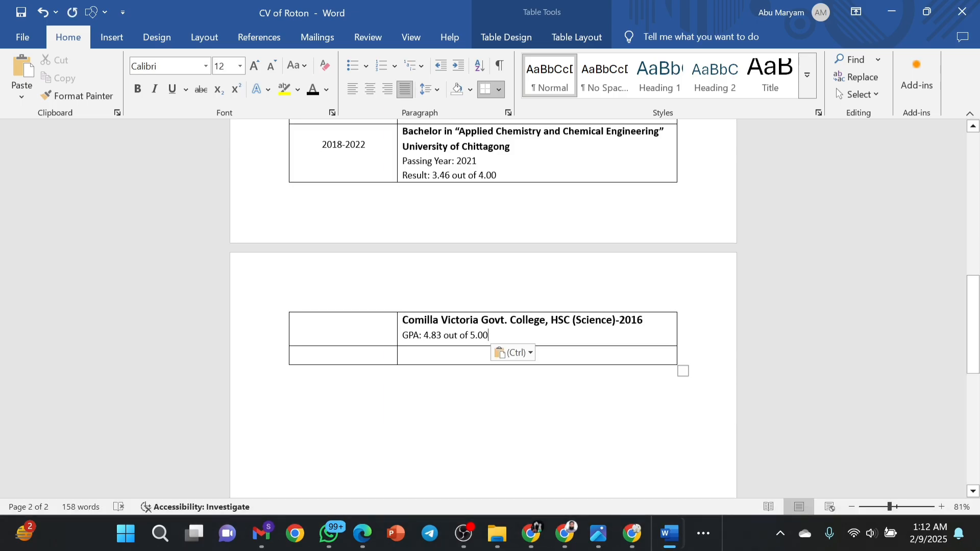
pyautogui.click(442, 335)
pyautogui.press('BackSpace')
pyautogui.press('BackSpace')
pyautogui.press('BackSpace')
pyautogui.press('BackSpace')
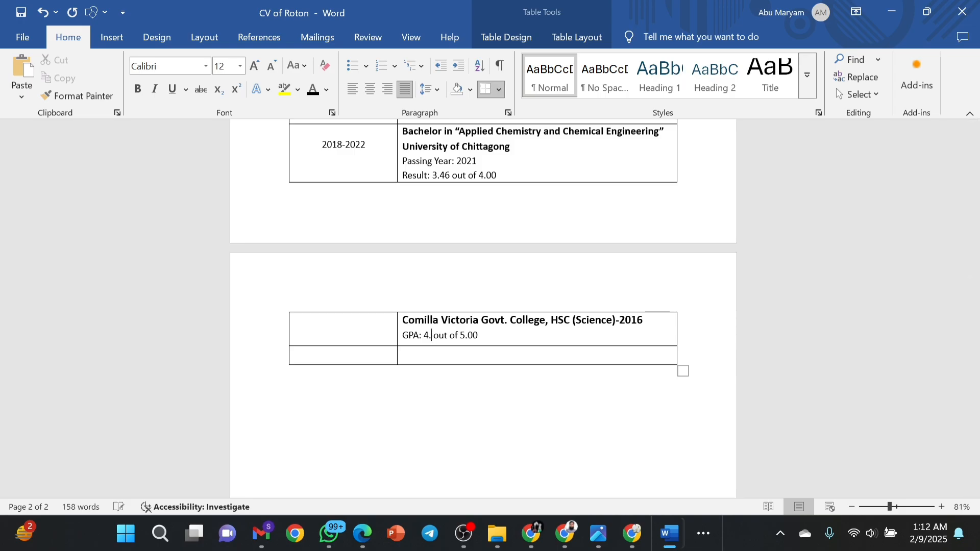
pyautogui.write('5.00')
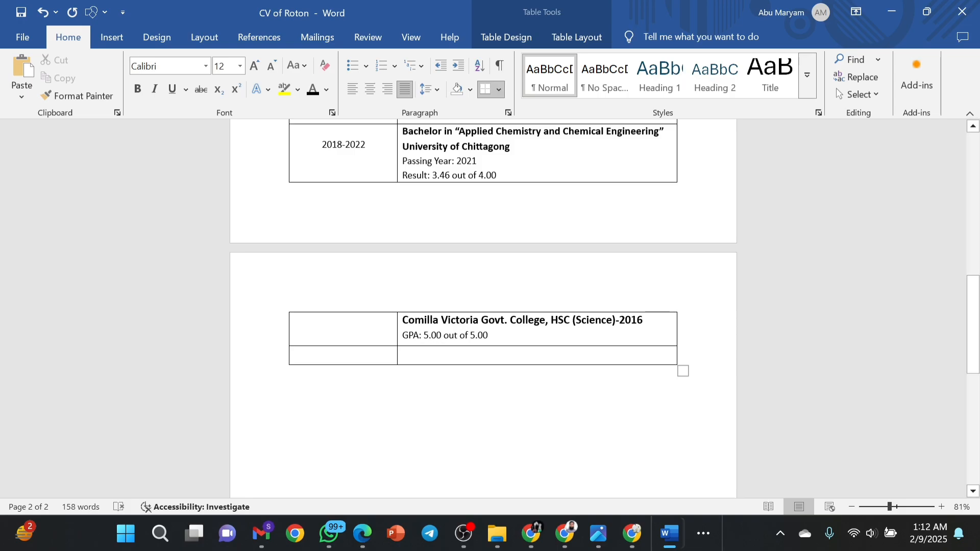
pyautogui.click(650, 321)
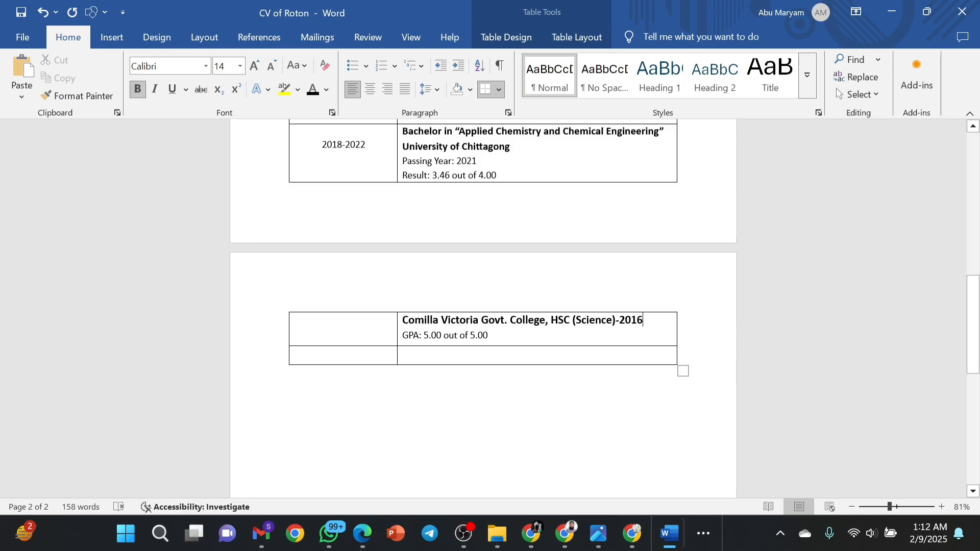
# Add 'Harishchar Union High School' in the lower cell as bold, 14 pt, black text.
pyautogui.click(493, 357)
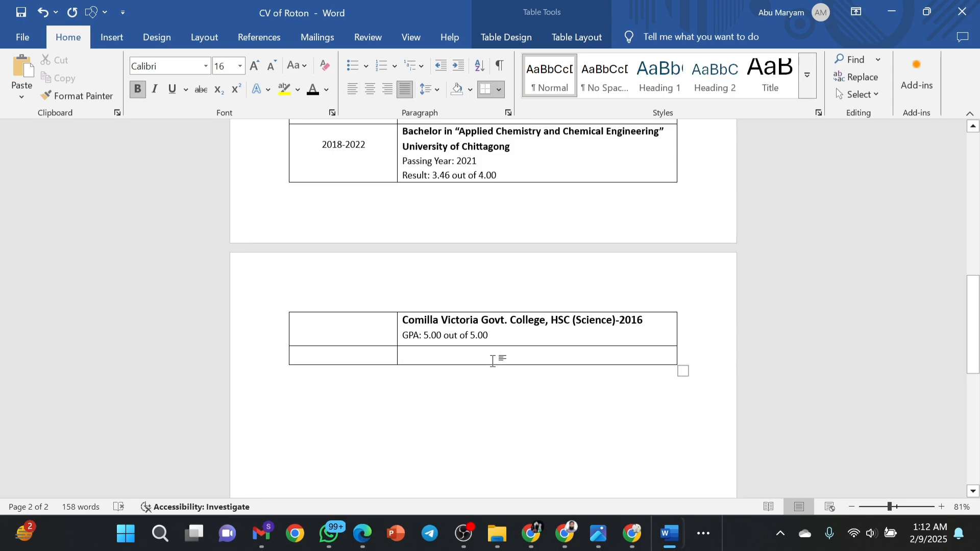
pyautogui.press('Return')
pyautogui.write('Harishchar Union High School')
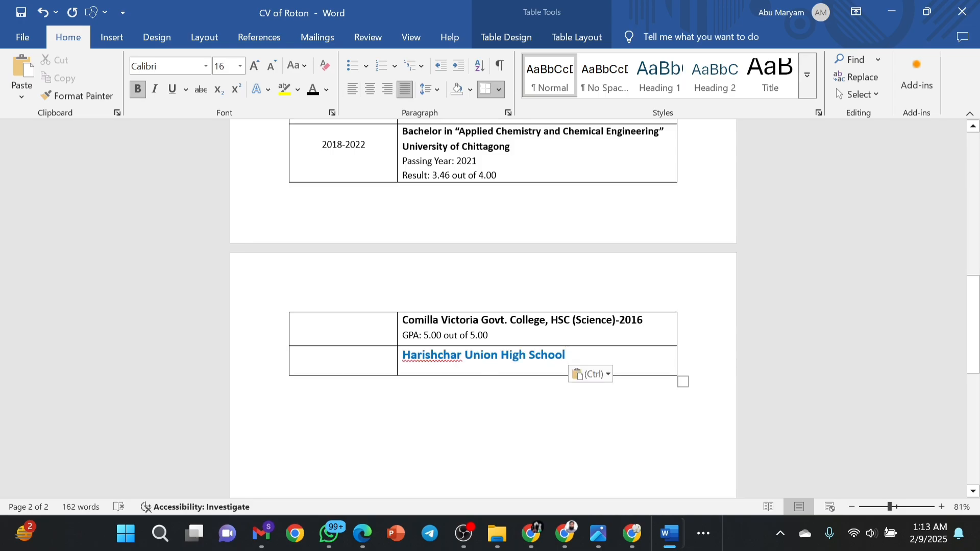
pyautogui.moveTo(565, 356); pyautogui.dragTo(403, 356)
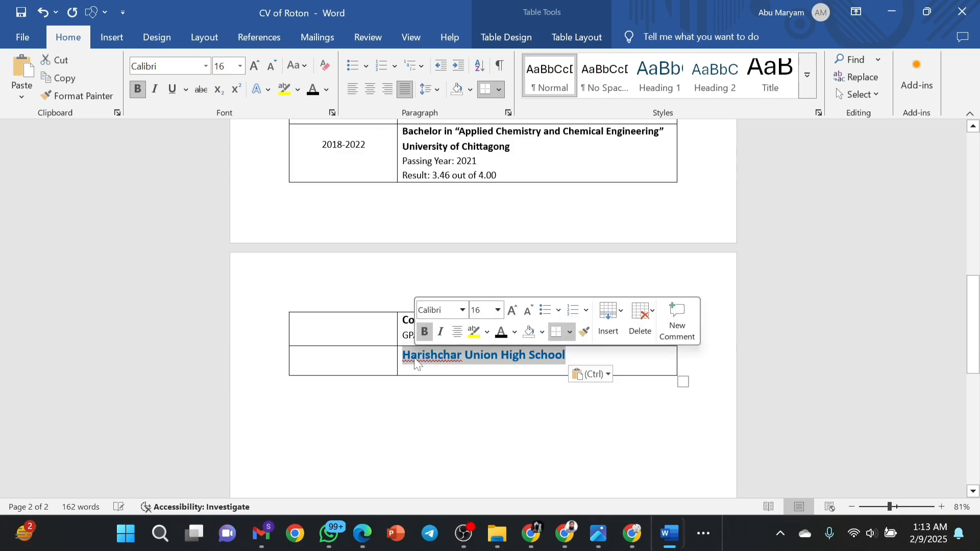
pyautogui.click(427, 335)
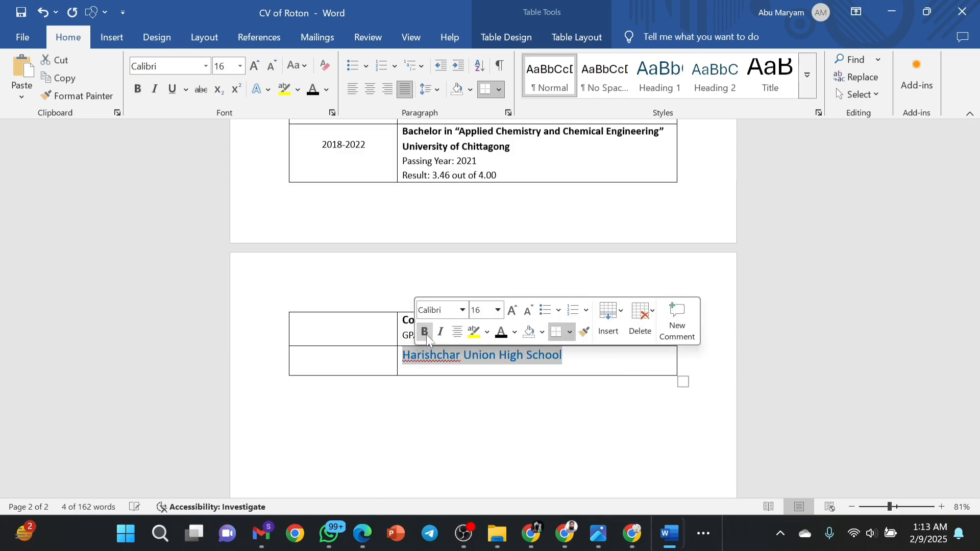
pyautogui.click(426, 335)
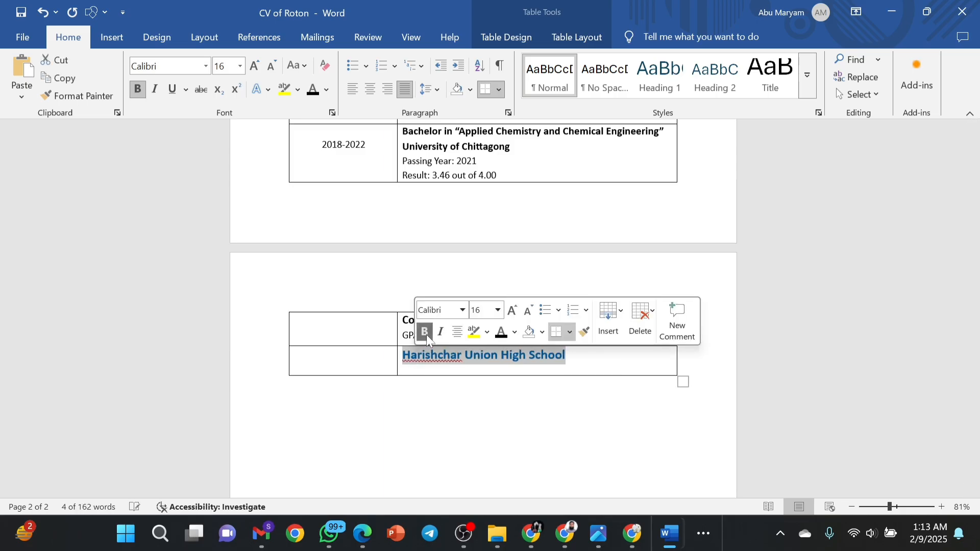
pyautogui.click(528, 315)
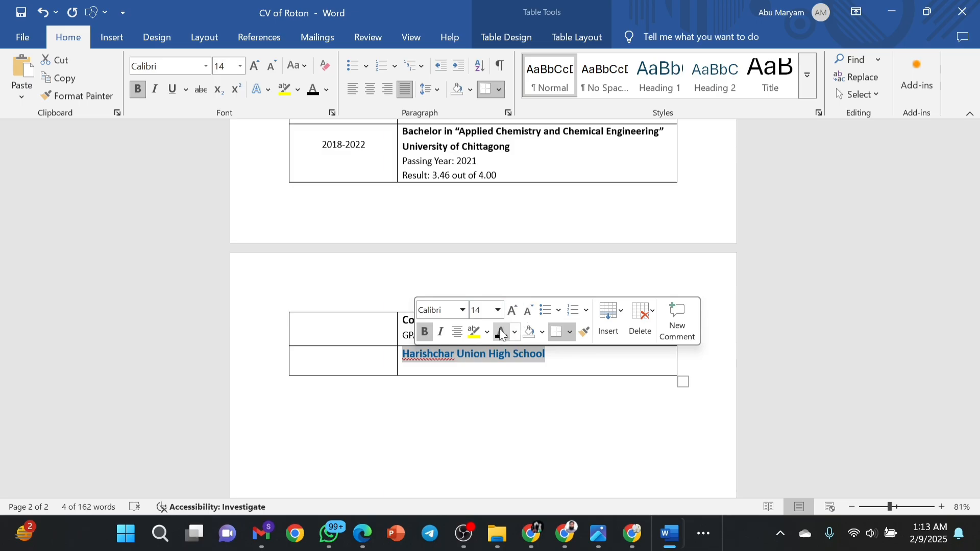
pyautogui.click(547, 355)
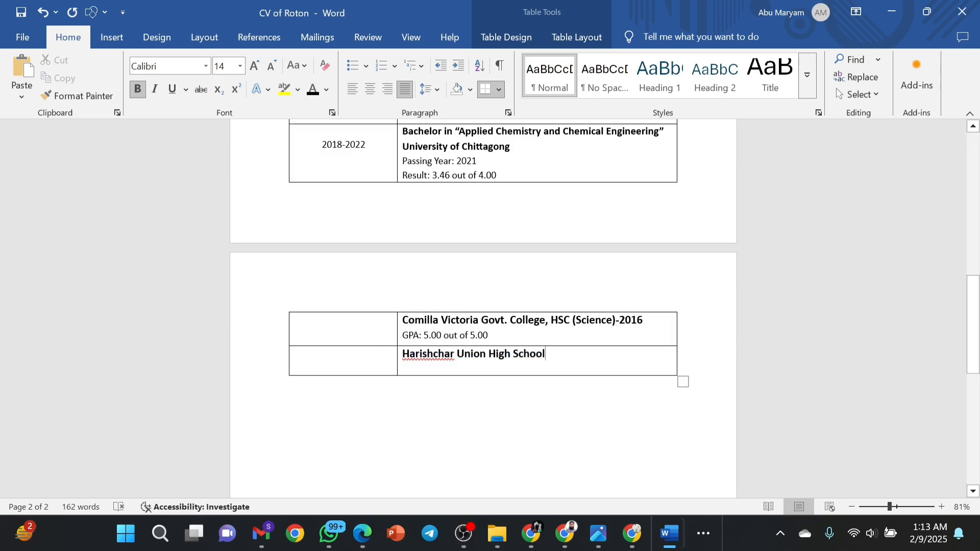
pyautogui.moveTo(545, 320); pyautogui.dragTo(506, 322)
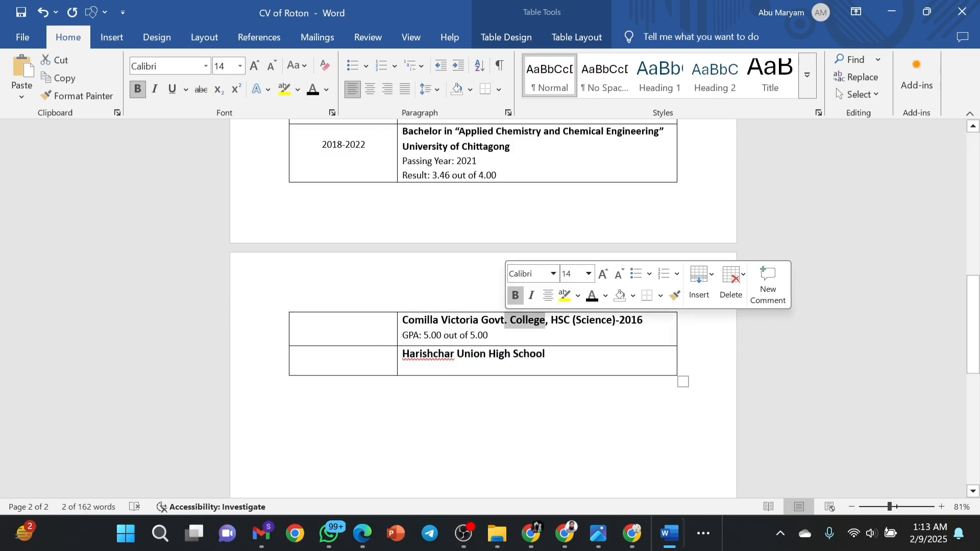
pyautogui.moveTo(546, 354); pyautogui.dragTo(403, 354)
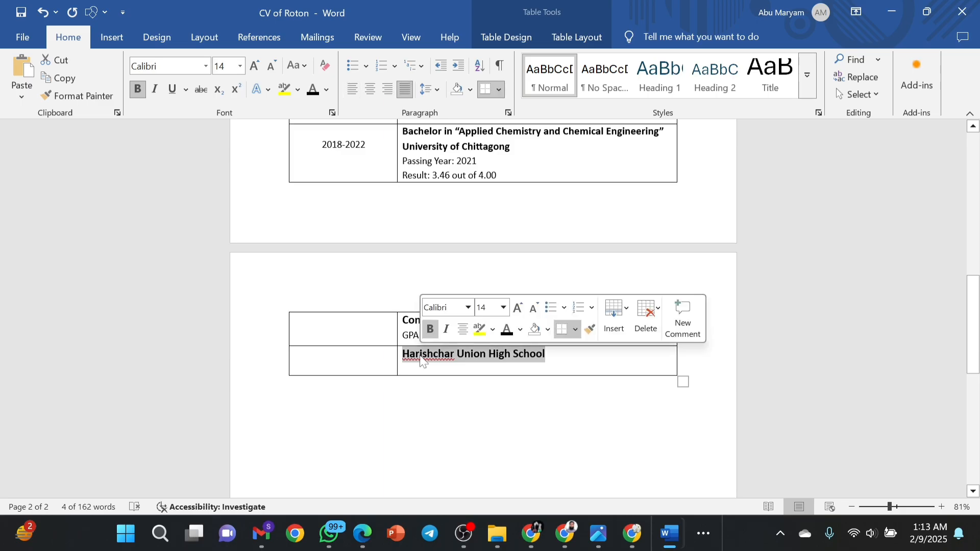
pyautogui.click(551, 364)
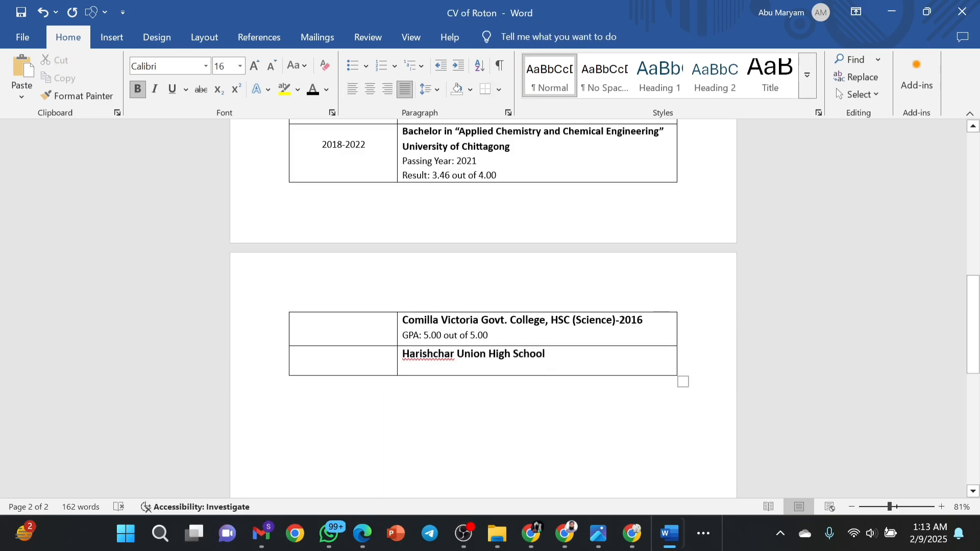
# Add ', SSC (Science)-2014' to the school line and a 'Result: GPA 5.00 out of 5.00' line below.
pyautogui.write(', SSCX')
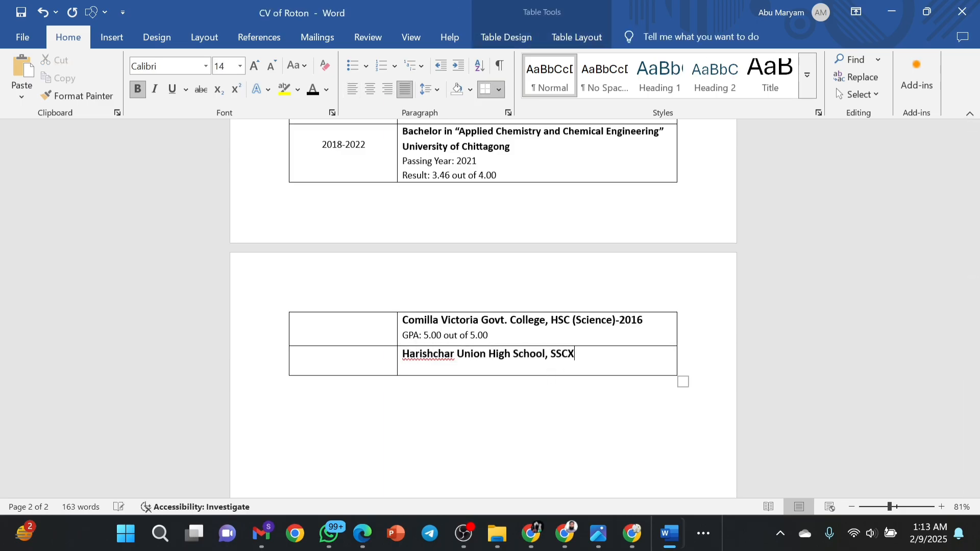
pyautogui.press('BackSpace')
pyautogui.write('(Science)-2014')
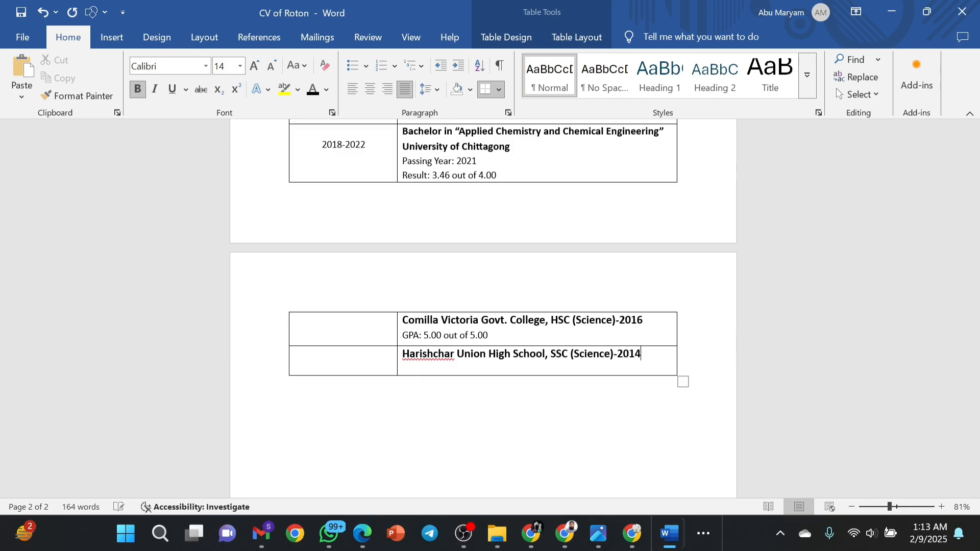
pyautogui.press('Return')
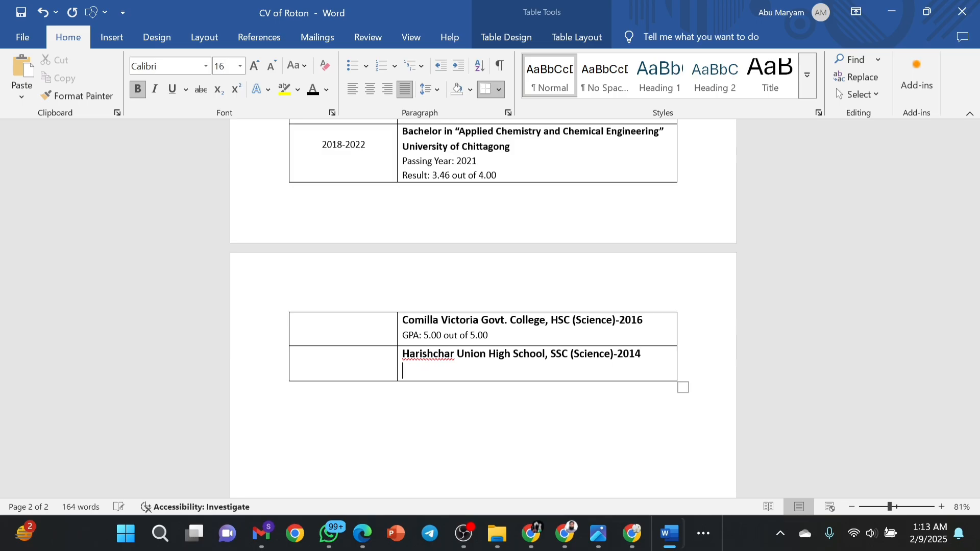
pyautogui.write('Result')
pyautogui.write(': GPA 5')
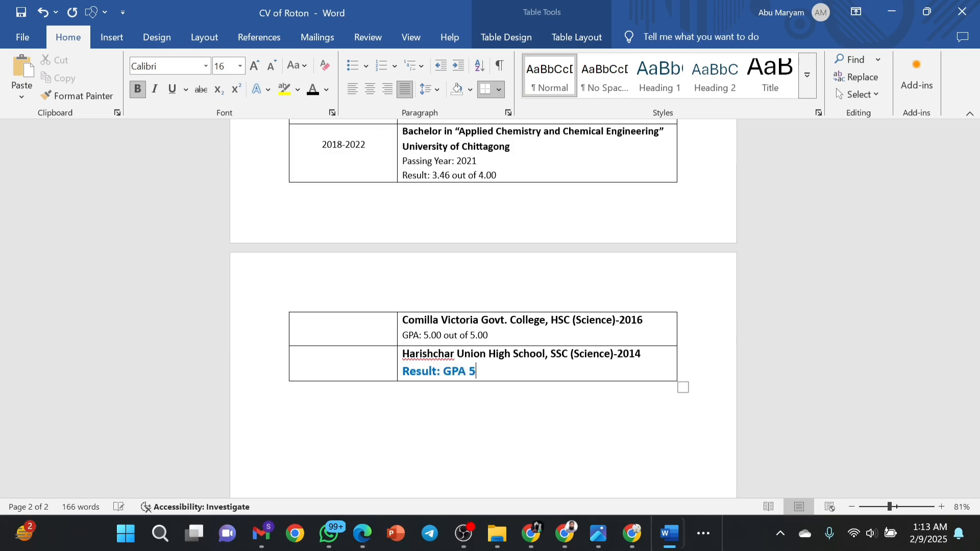
pyautogui.write('.00 out of 5.00')
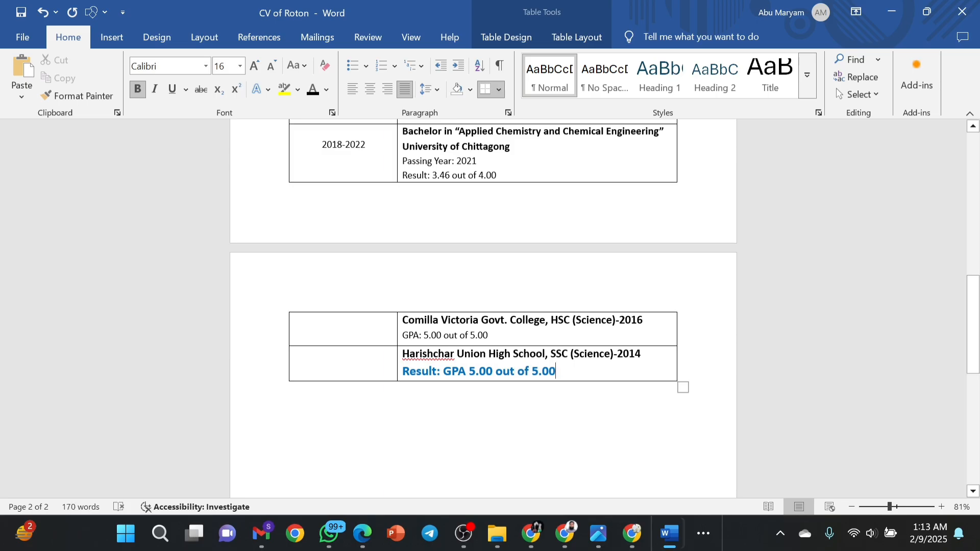
# Make the new Result line non-bold, 12 pt and black.
pyautogui.moveTo(557, 371); pyautogui.dragTo(403, 371)
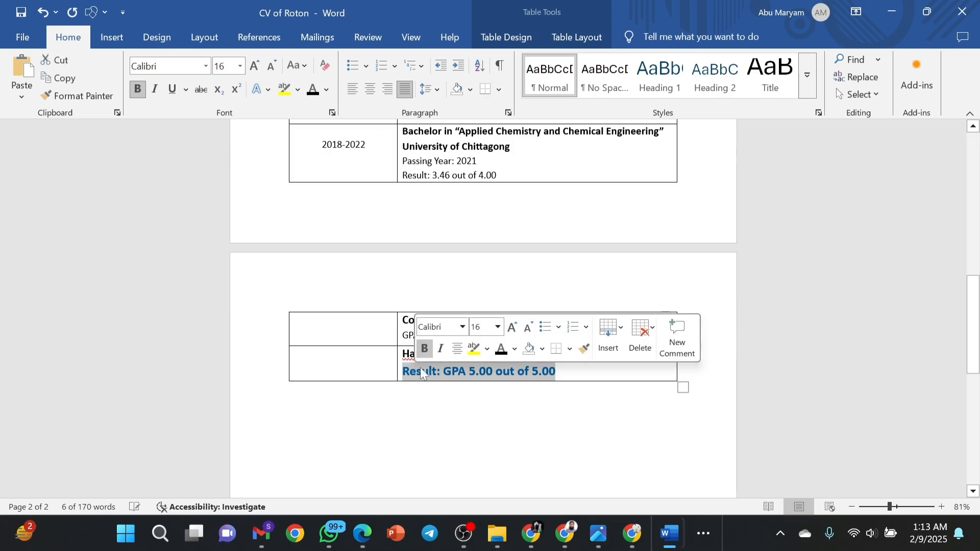
pyautogui.click(425, 349)
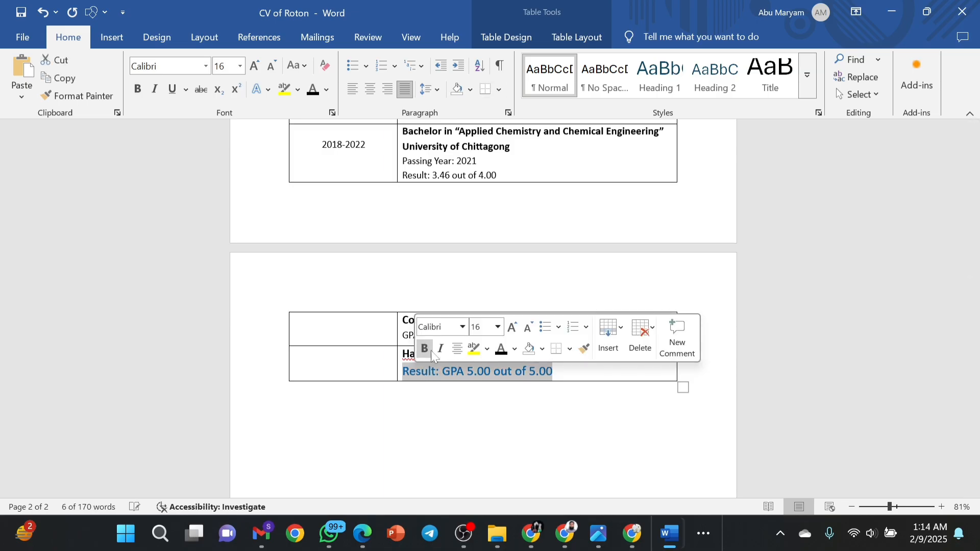
pyautogui.click(528, 329)
pyautogui.click(526, 329)
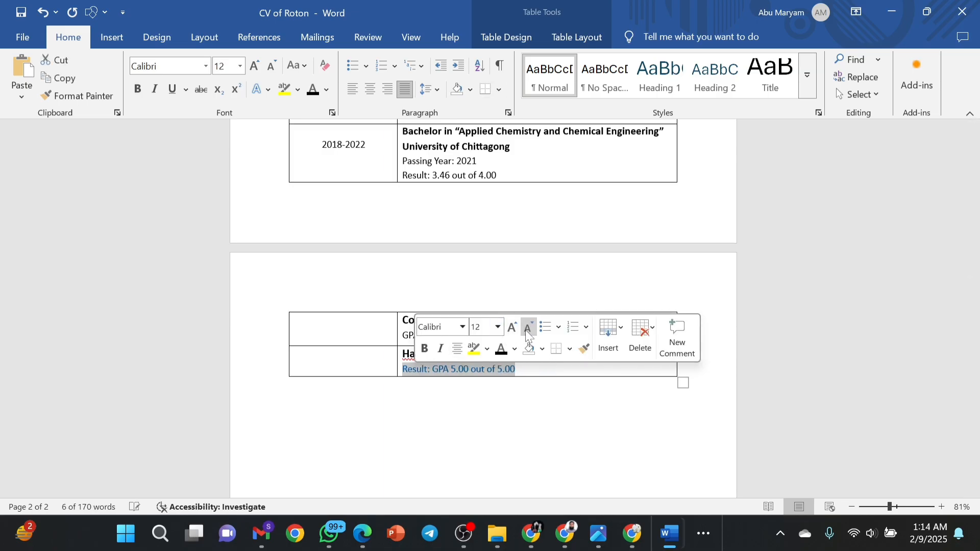
pyautogui.click(500, 351)
pyautogui.click(524, 368)
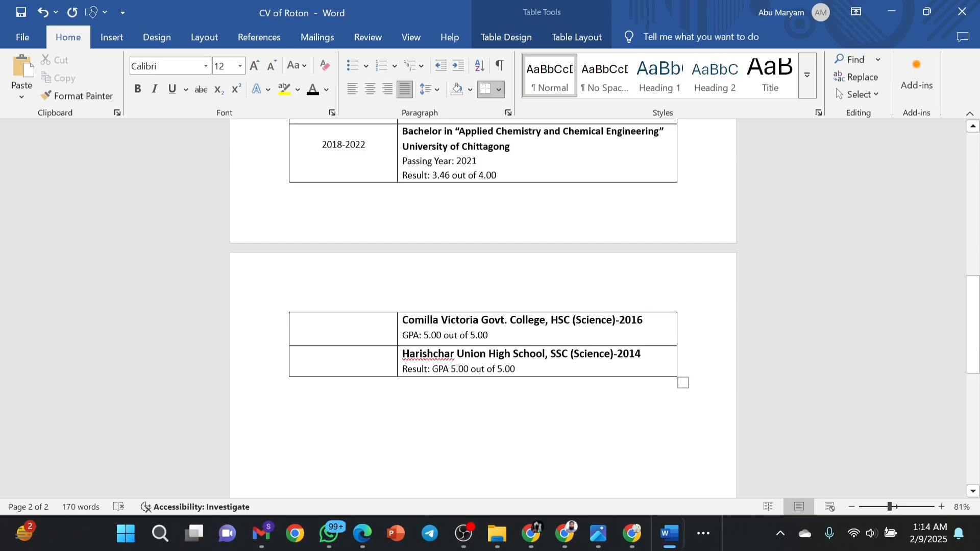
# Reword the HSC result line to start with 'Result: GPA', then zoom out to see both pages.
pyautogui.click(401, 337)
pyautogui.click(403, 336)
pyautogui.write('Re')
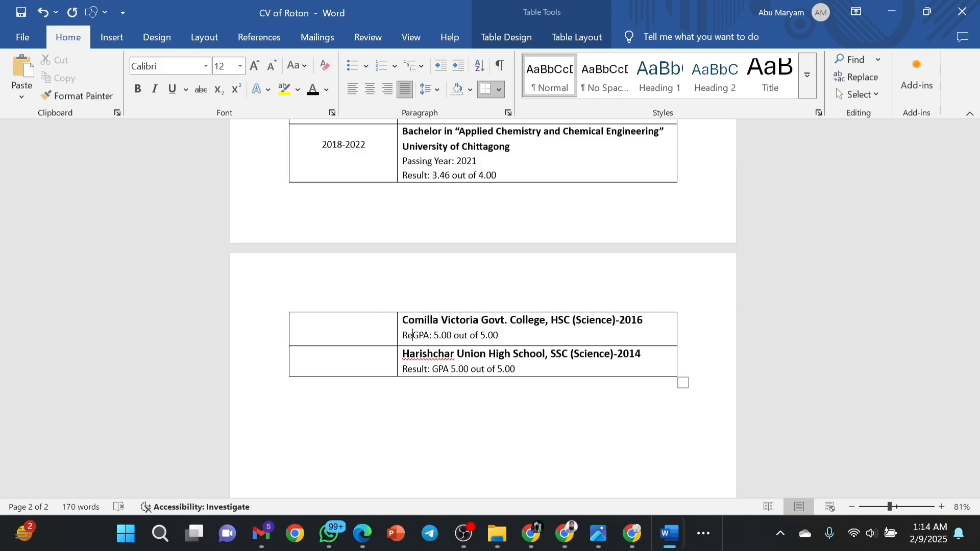
pyautogui.write('sult')
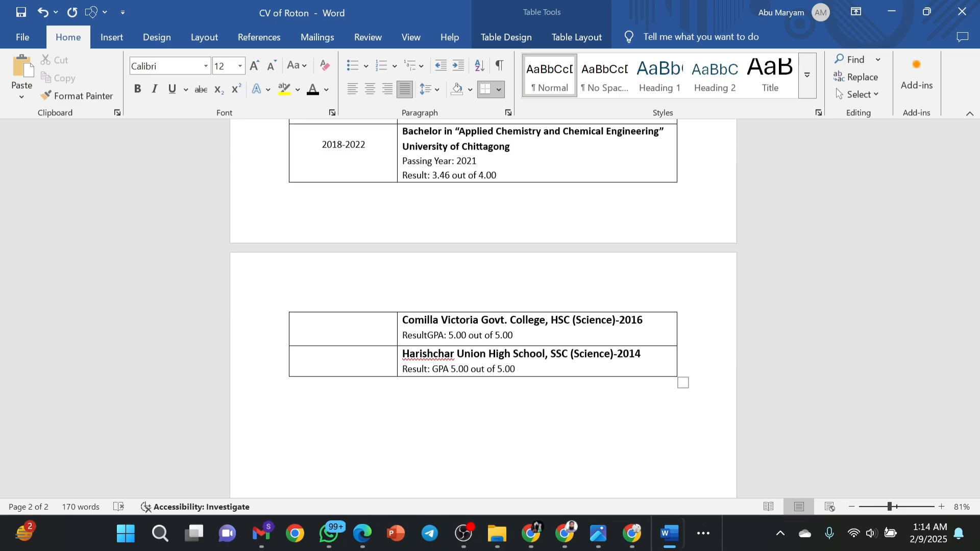
pyautogui.write(':')
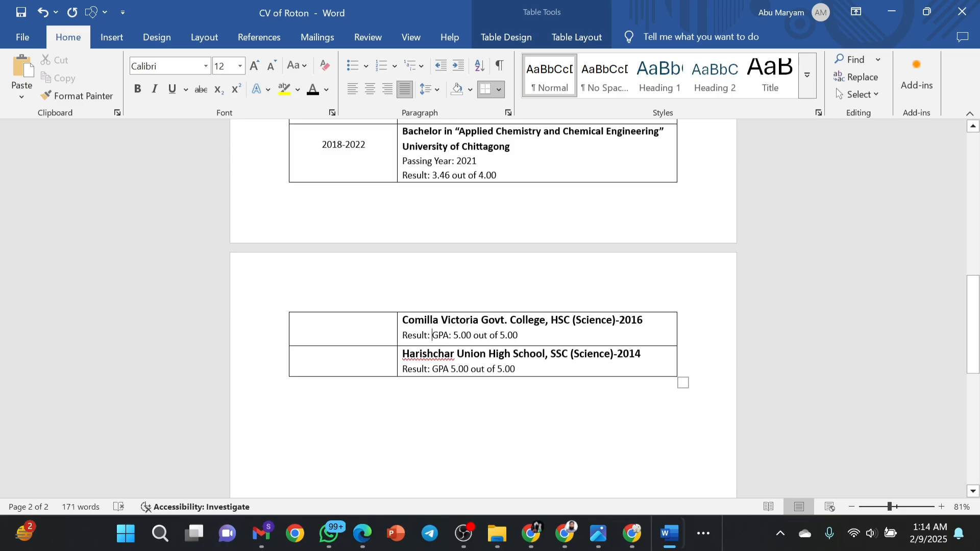
pyautogui.press('BackSpace')
pyautogui.press('BackSpace')
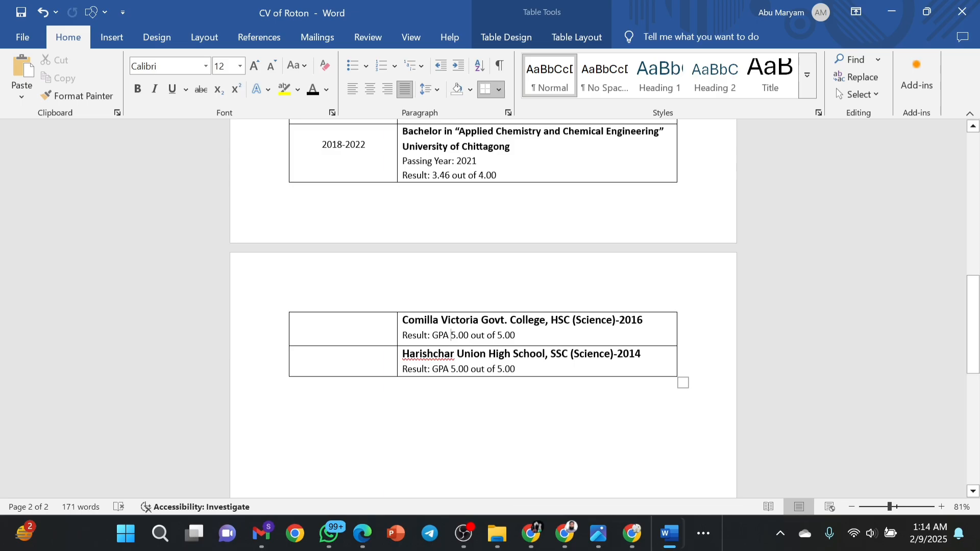
pyautogui.click(531, 378)
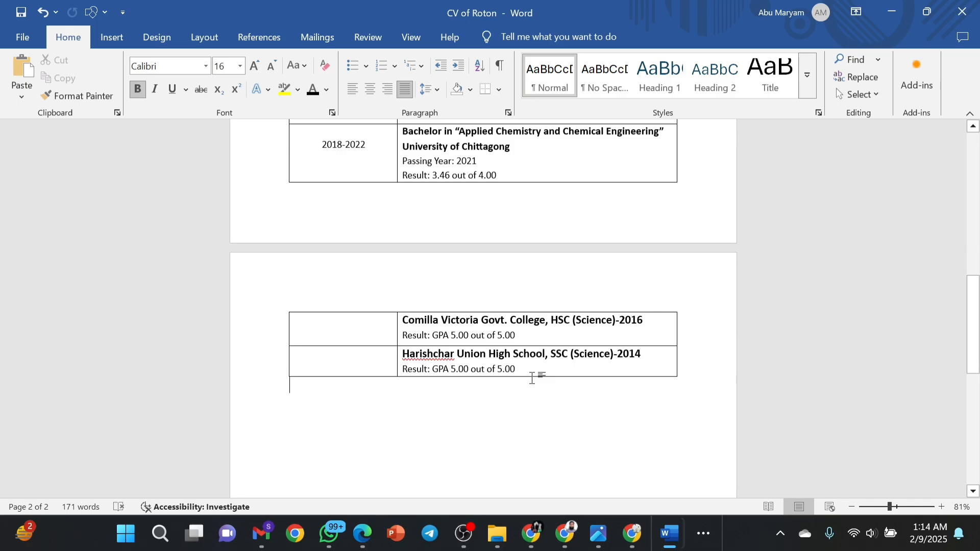
pyautogui.click(878, 507)
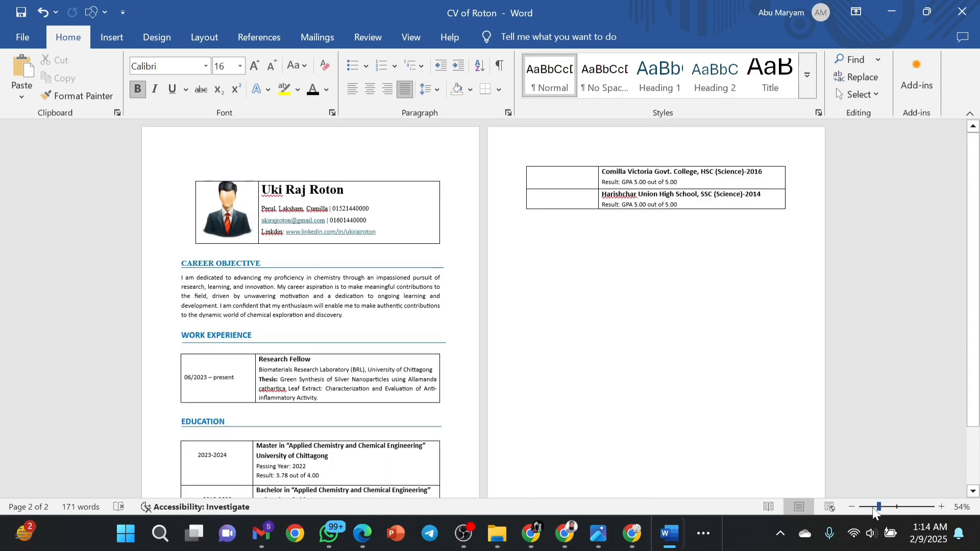
# Set the name in the CV header to 20 pt.
pyautogui.scroll(-3, 628, 416)
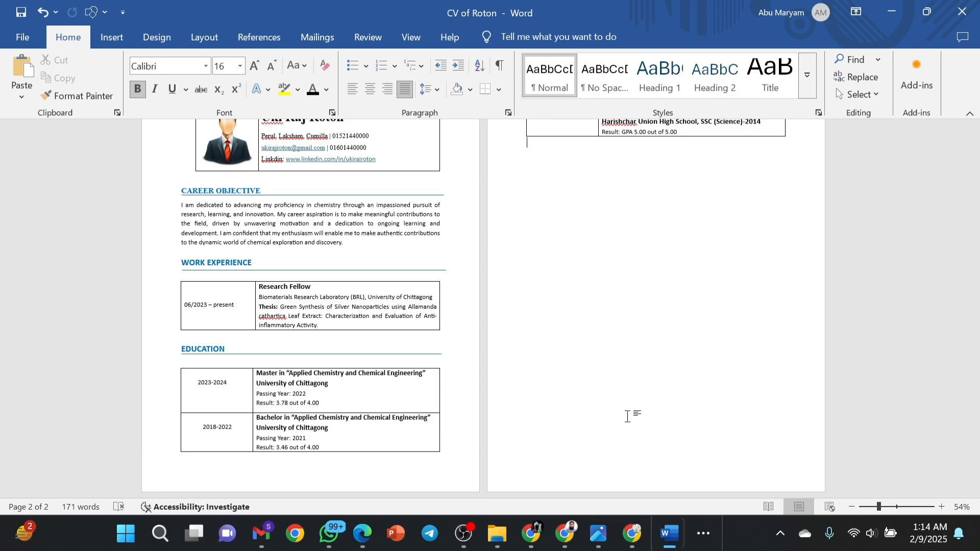
pyautogui.scroll(3, 628, 416)
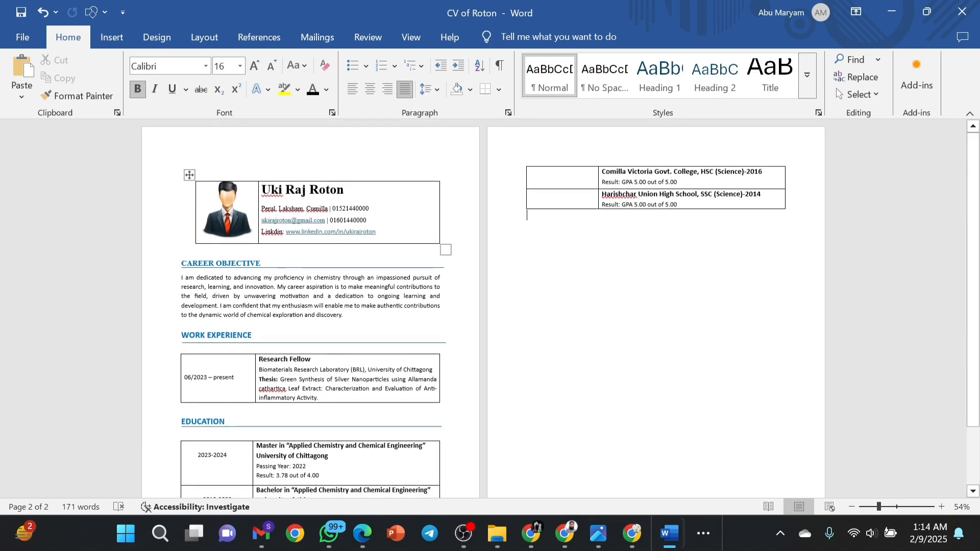
pyautogui.moveTo(378, 233); pyautogui.dragTo(265, 199)
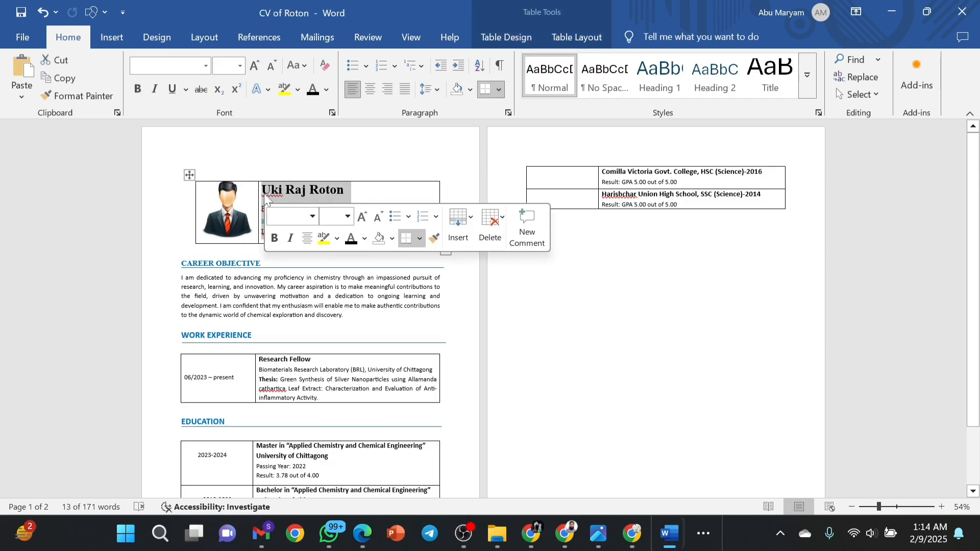
pyautogui.click(346, 190)
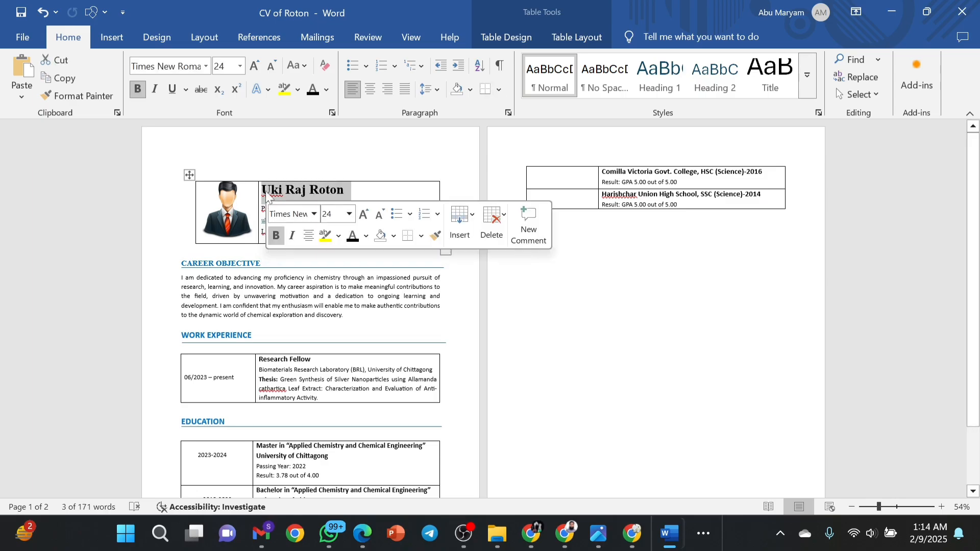
pyautogui.click(331, 214)
pyautogui.write('20')
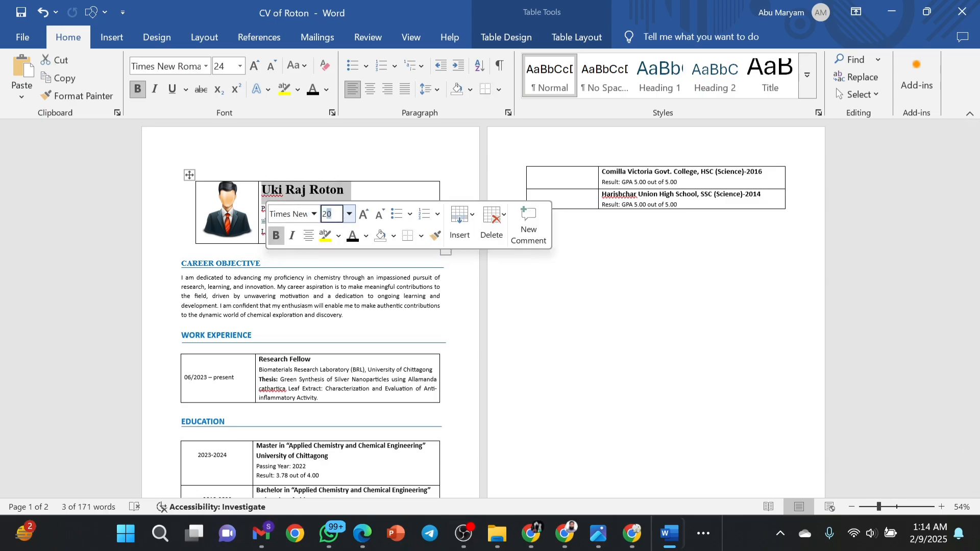
pyautogui.press('Return')
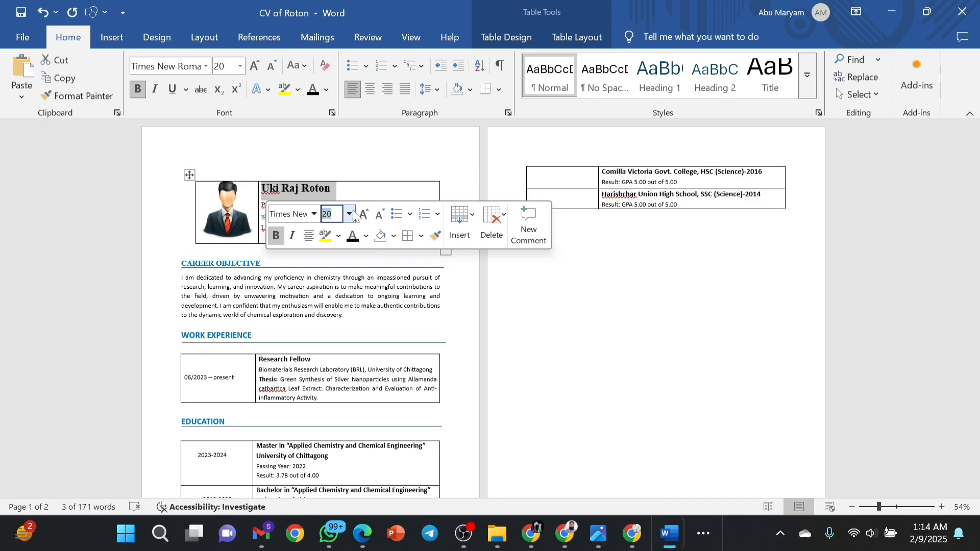
pyautogui.click(380, 192)
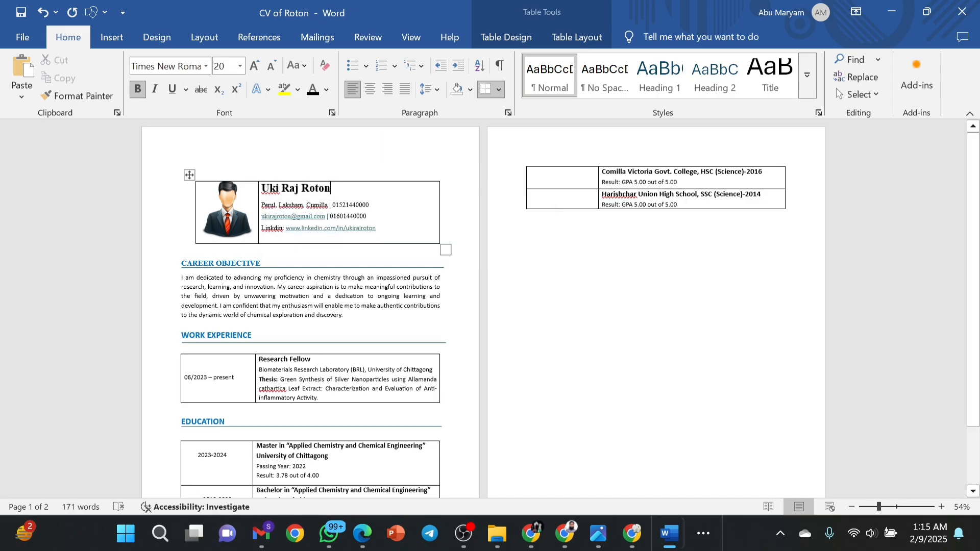
# Apply 1.15 line spacing to the three contact lines under the name.
pyautogui.moveTo(376, 228); pyautogui.dragTo(262, 205)
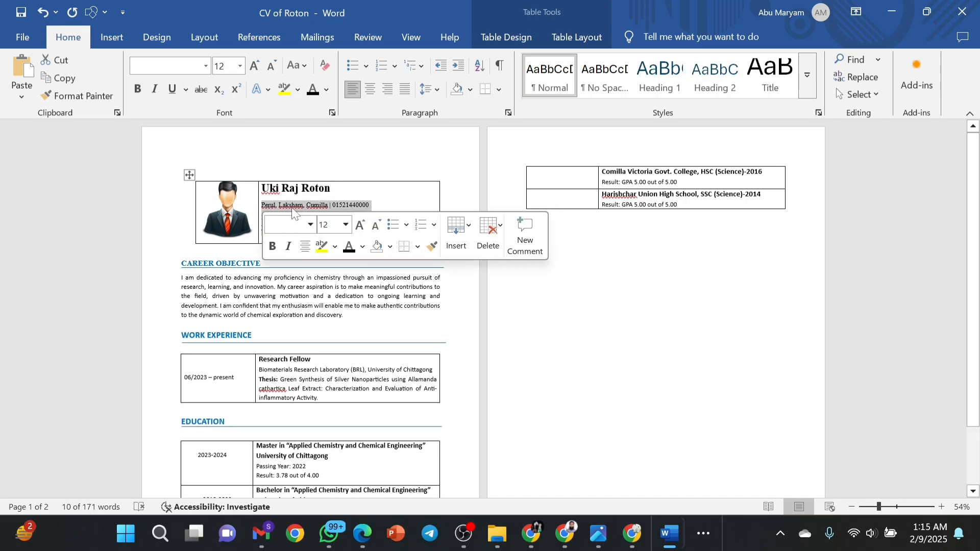
pyautogui.click(392, 192)
pyautogui.press('Down')
pyautogui.press('Down')
pyautogui.press('Down')
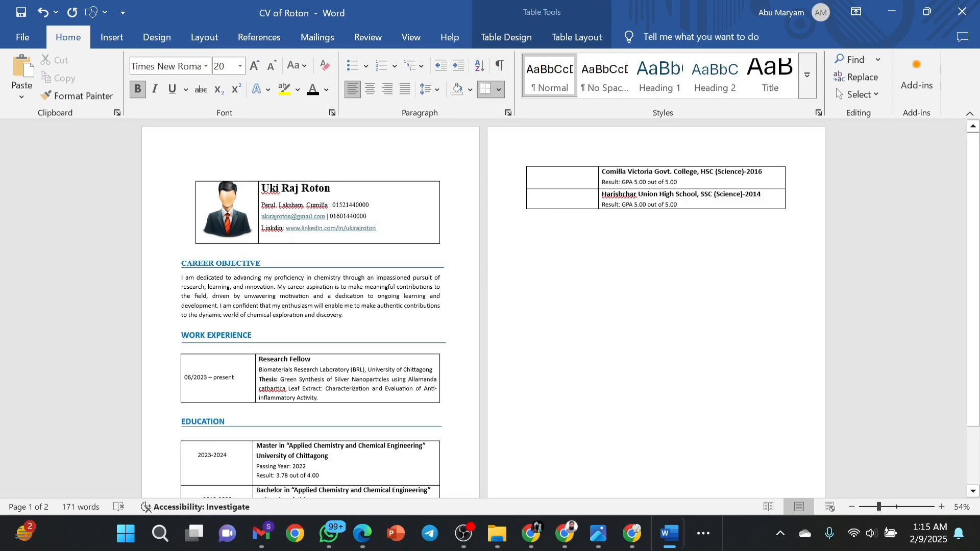
pyautogui.moveTo(376, 228); pyautogui.dragTo(261, 205)
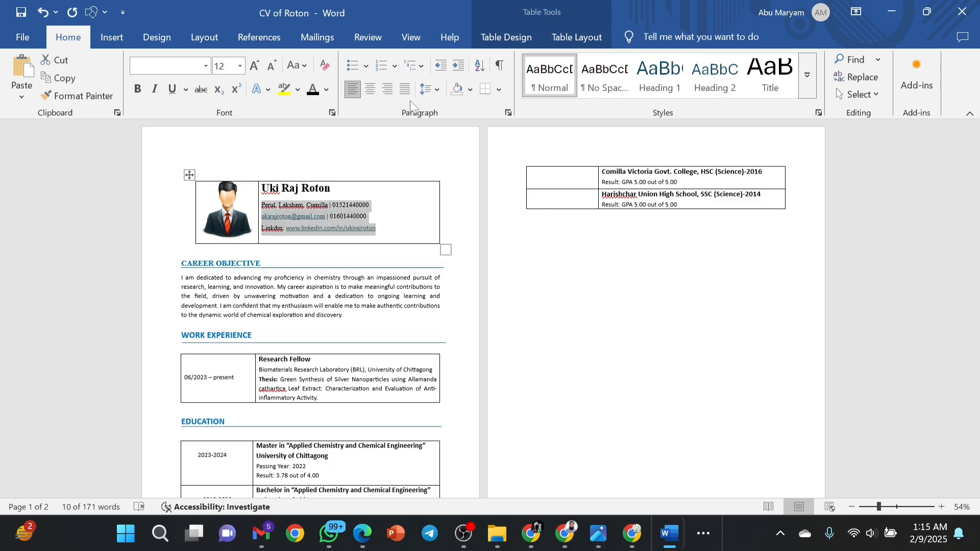
pyautogui.click(427, 89)
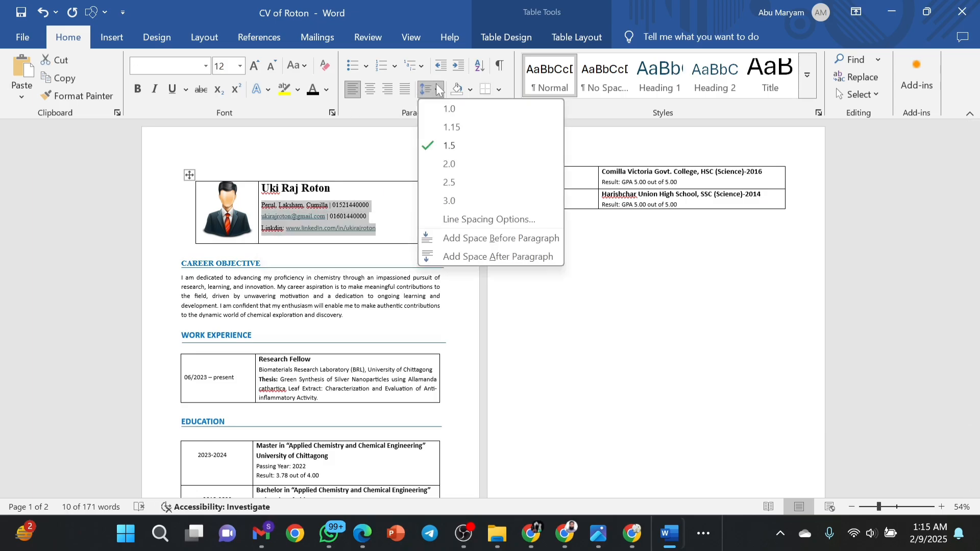
pyautogui.click(444, 124)
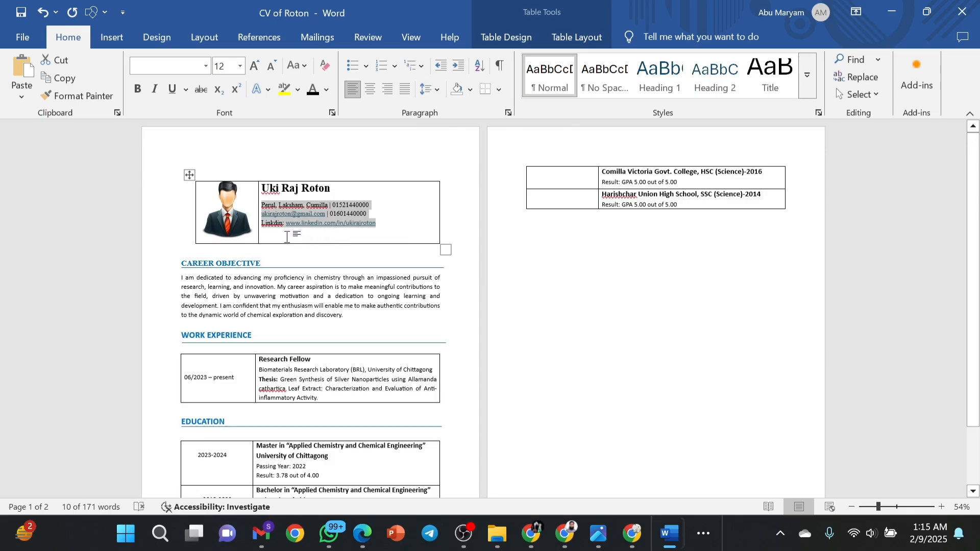
# Make the profile photo shorter and pull the header box's bottom border up.
pyautogui.click(250, 234)
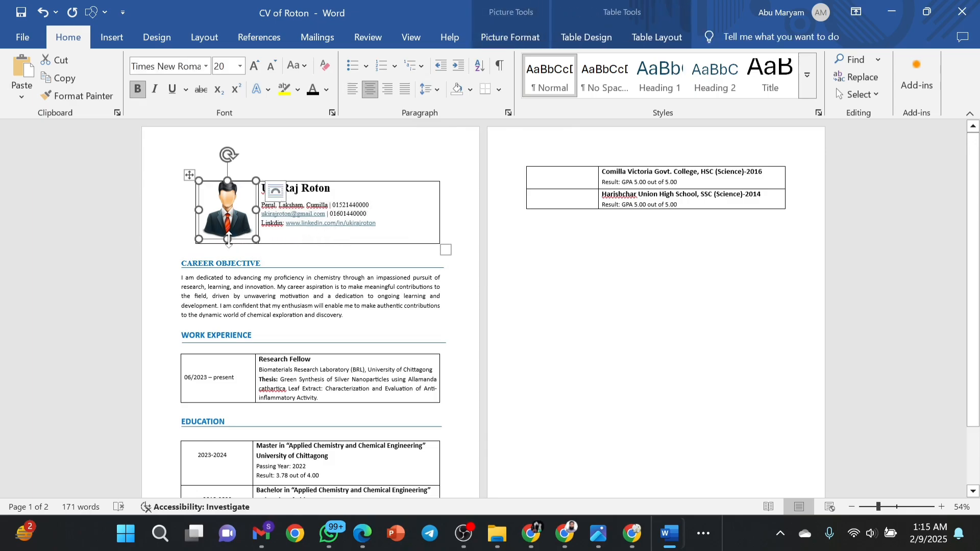
pyautogui.moveTo(229, 238); pyautogui.dragTo(210, 205)
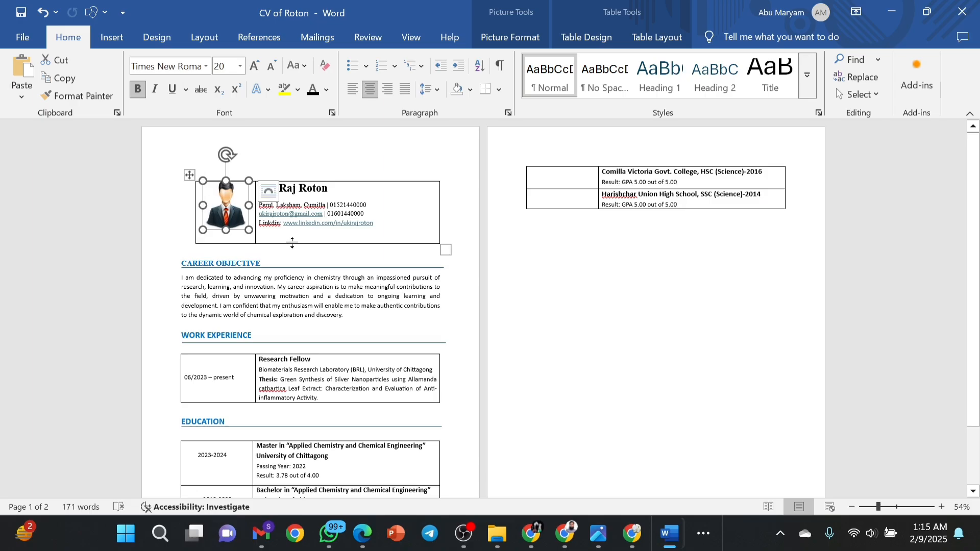
pyautogui.moveTo(292, 243); pyautogui.dragTo(291, 232)
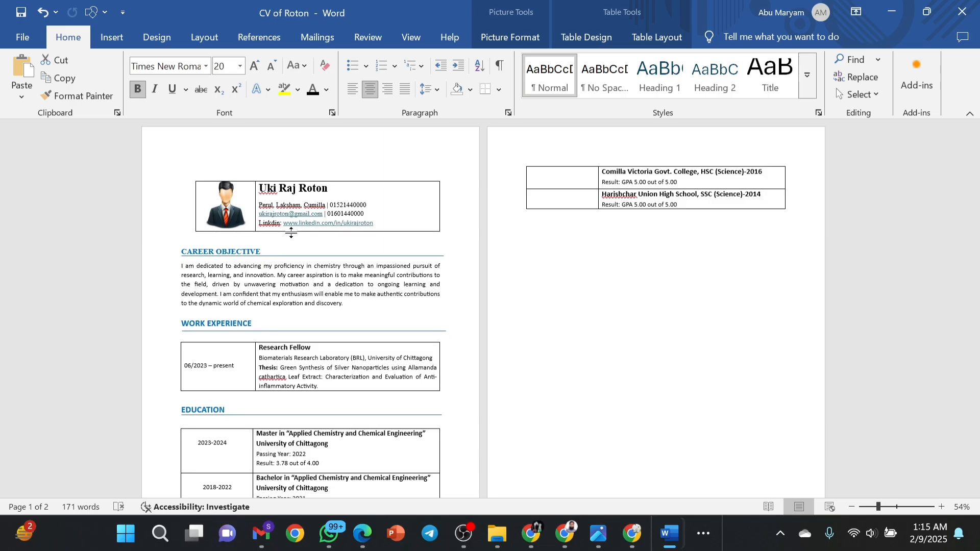
# Remove the blank line above the CAREER OBJECTIVE heading.
pyautogui.click(181, 237)
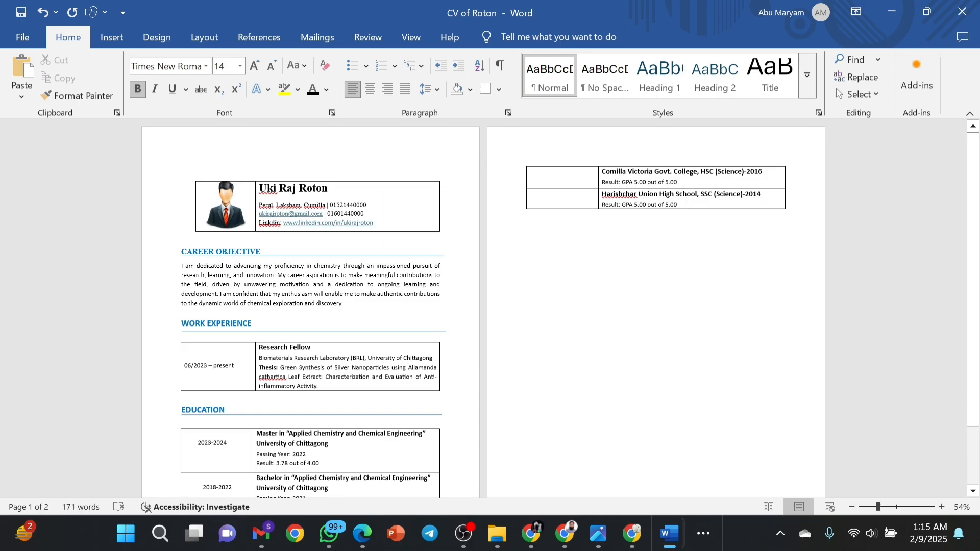
pyautogui.click(182, 312)
pyautogui.press('BackSpace')
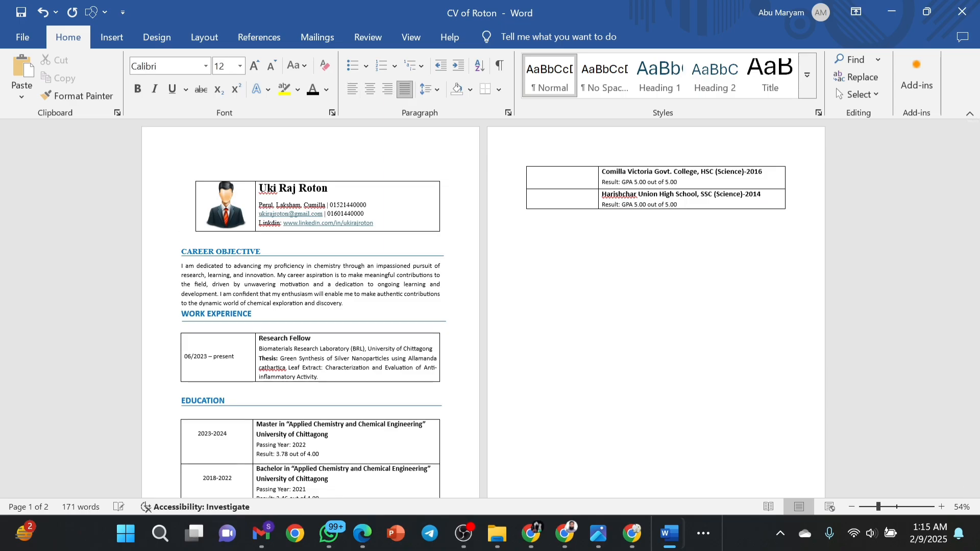
pyautogui.press('Return')
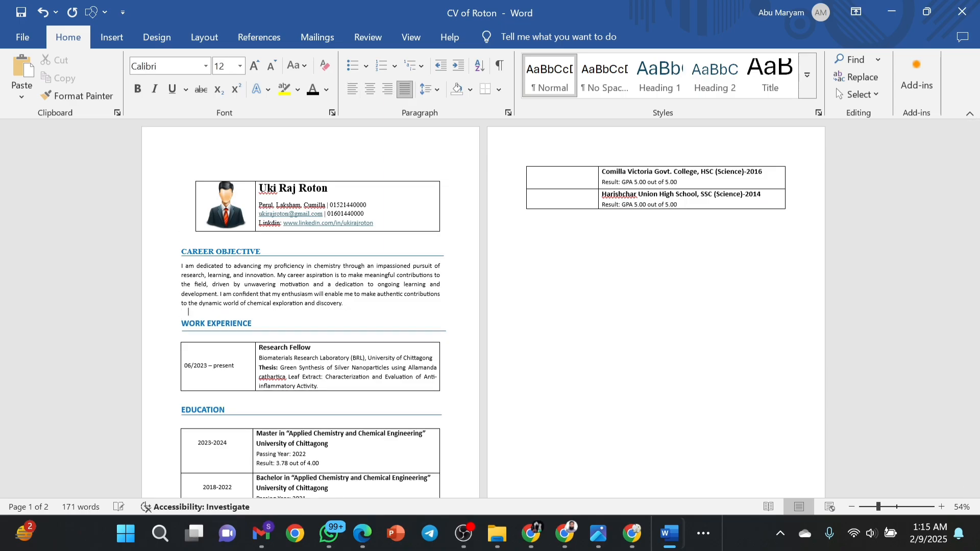
pyautogui.click(182, 336)
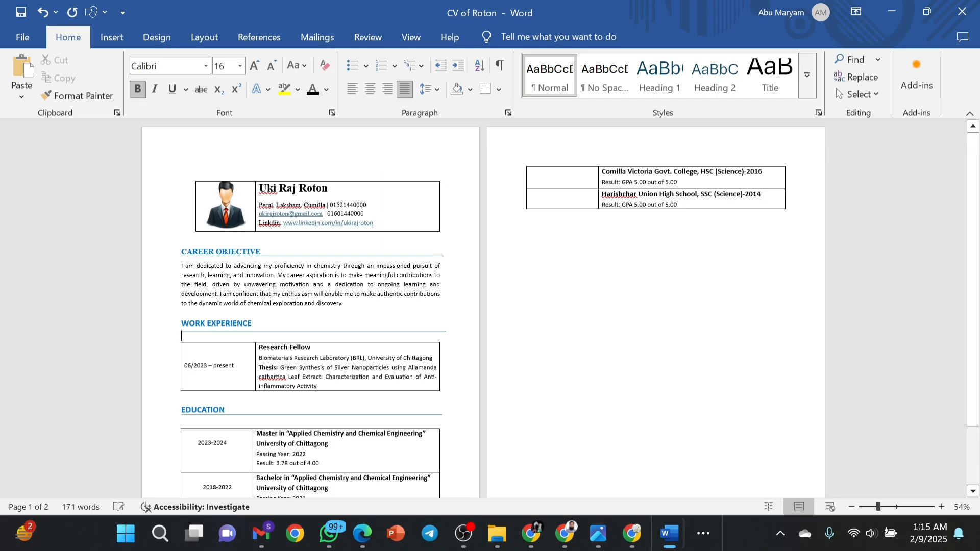
pyautogui.press('BackSpace')
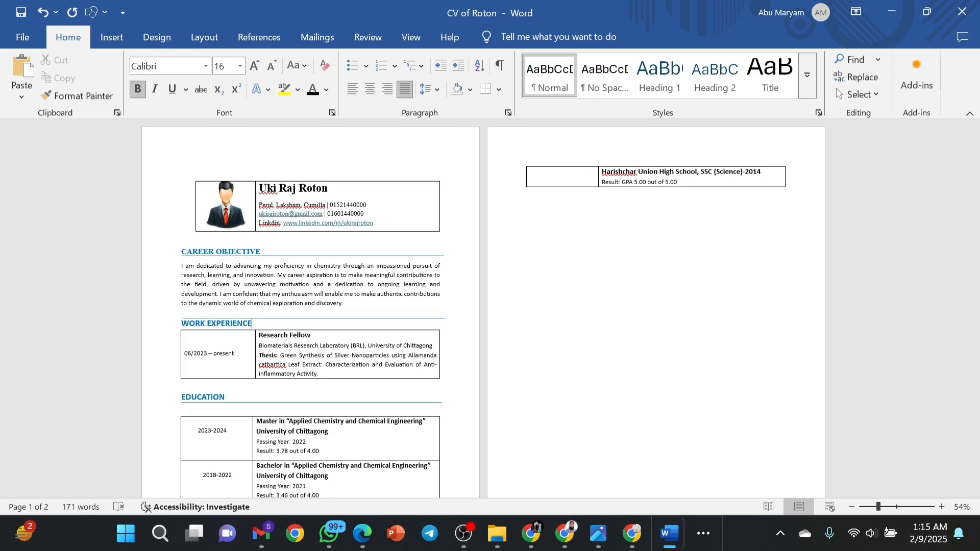
pyautogui.press('Return')
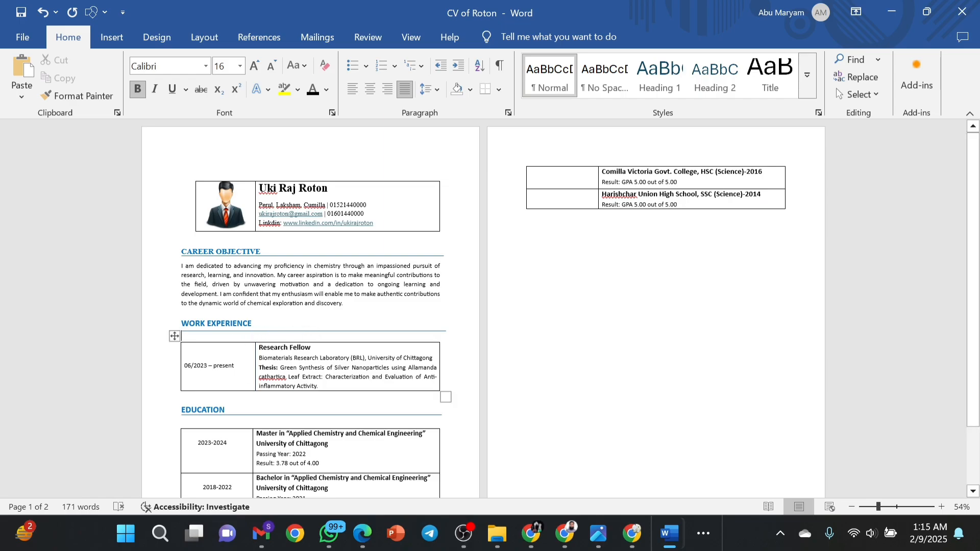
pyautogui.click(231, 244)
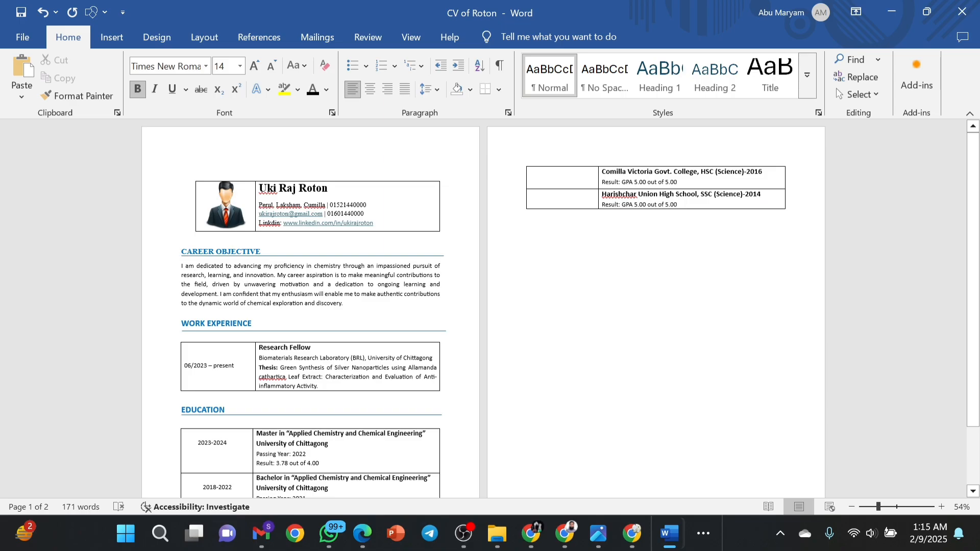
pyautogui.press('Delete')
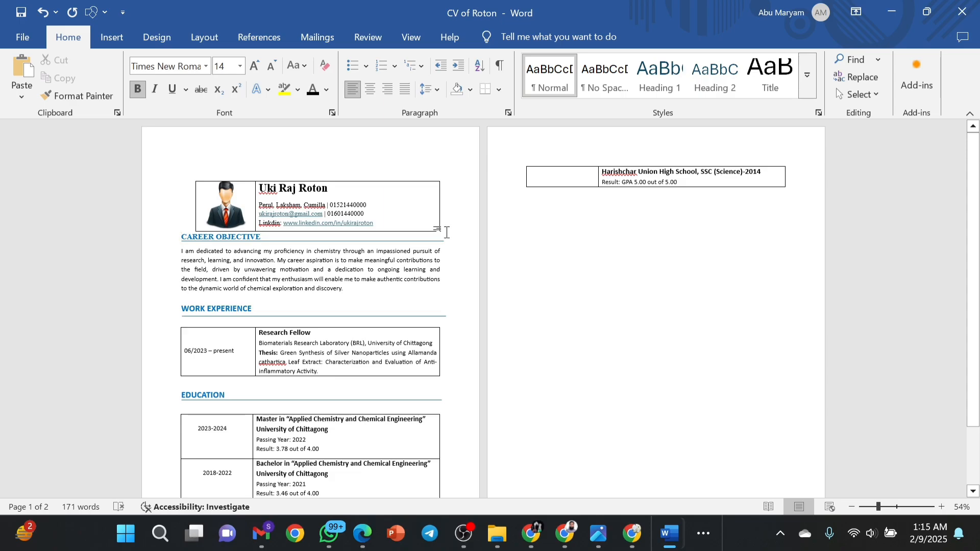
# Set the Career Objective paragraph to 1.0 line spacing.
pyautogui.press('End')
pyautogui.moveTo(342, 289); pyautogui.dragTo(181, 251)
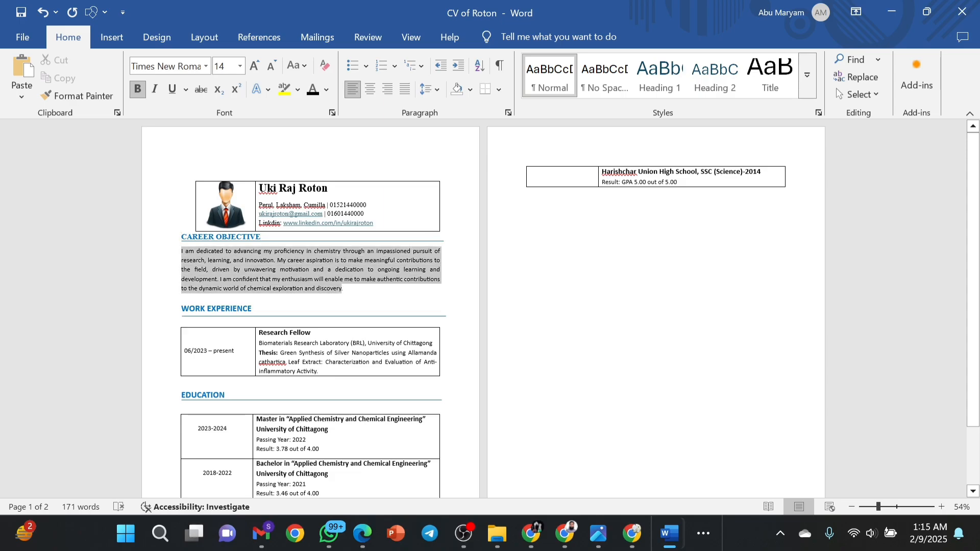
pyautogui.click(438, 90)
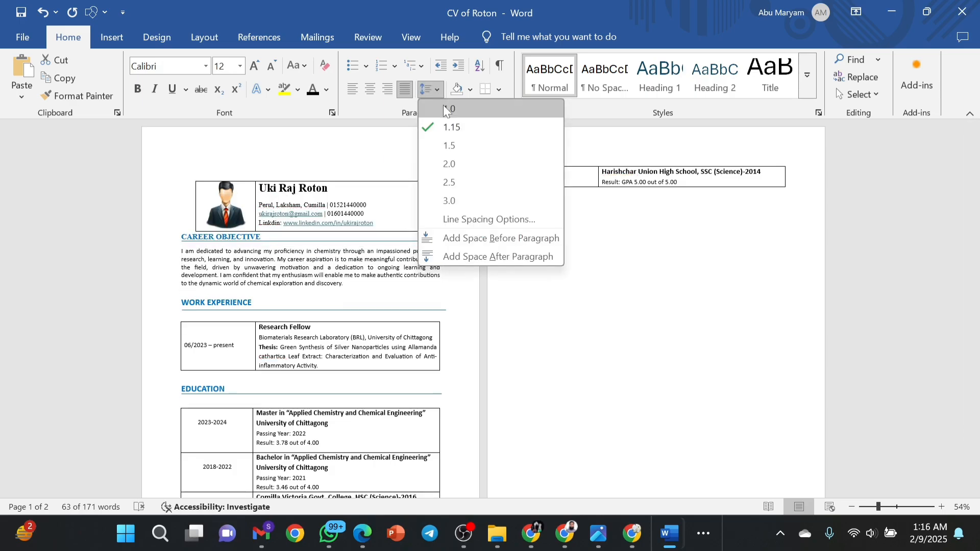
pyautogui.click(446, 108)
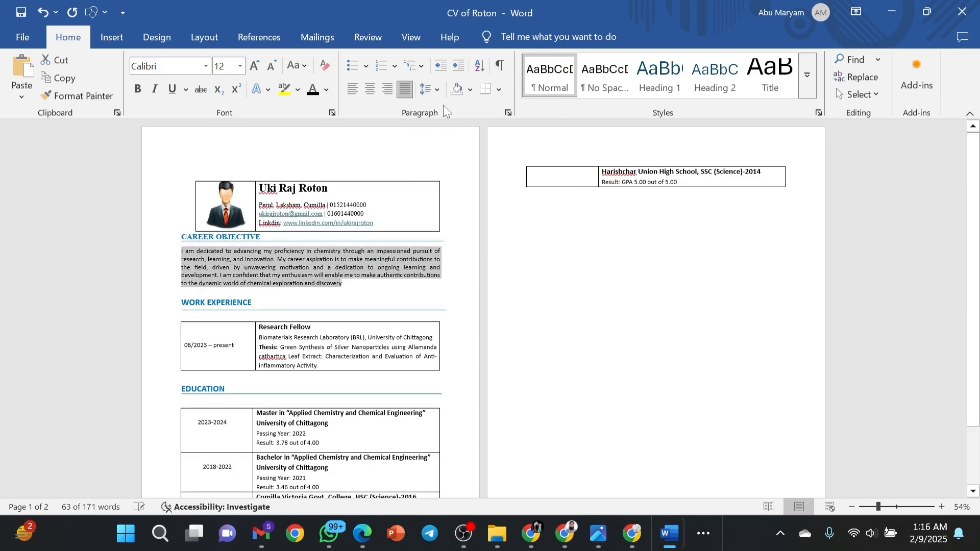
pyautogui.click(347, 284)
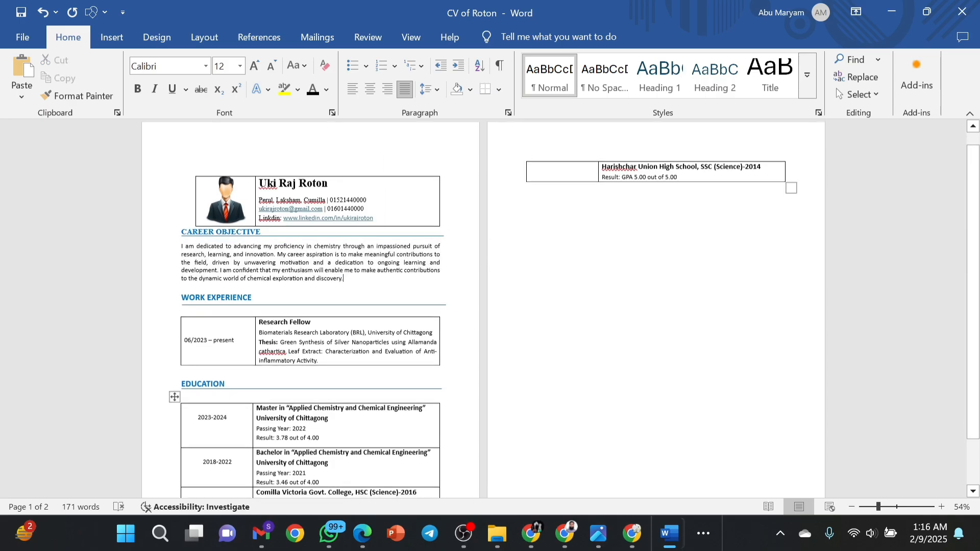
# Delete the blank line above the Education table and zoom the page to 76%.
pyautogui.scroll(-2, 311, 307)
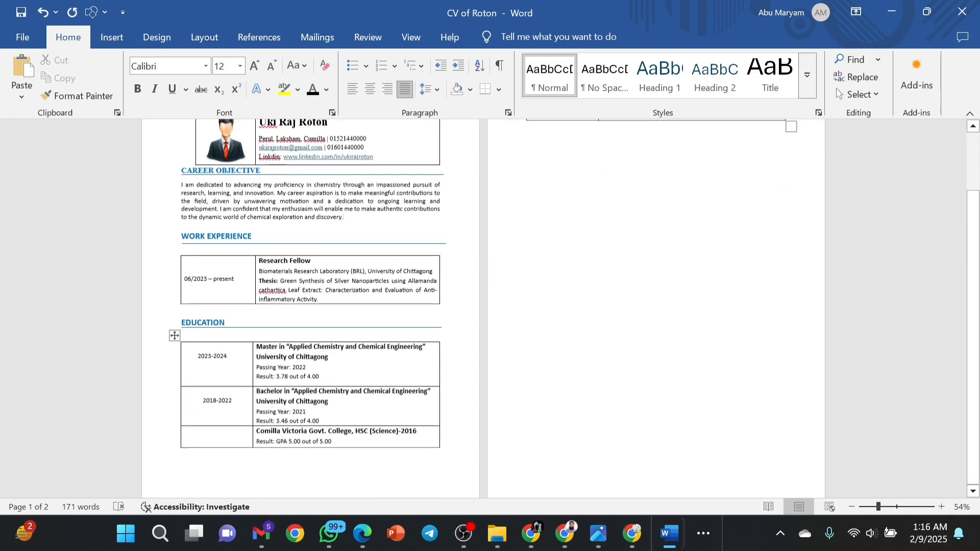
pyautogui.click(269, 329)
pyautogui.press('BackSpace')
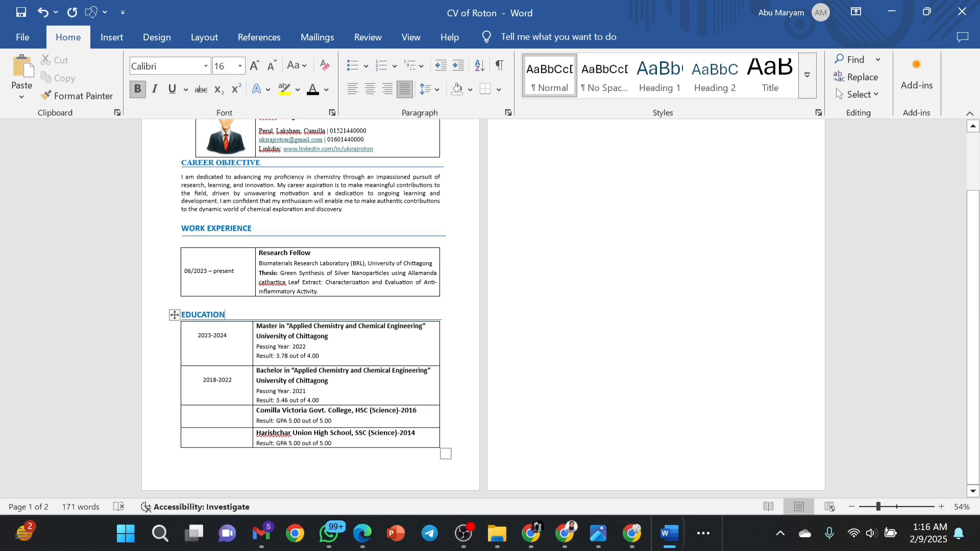
pyautogui.click(448, 327)
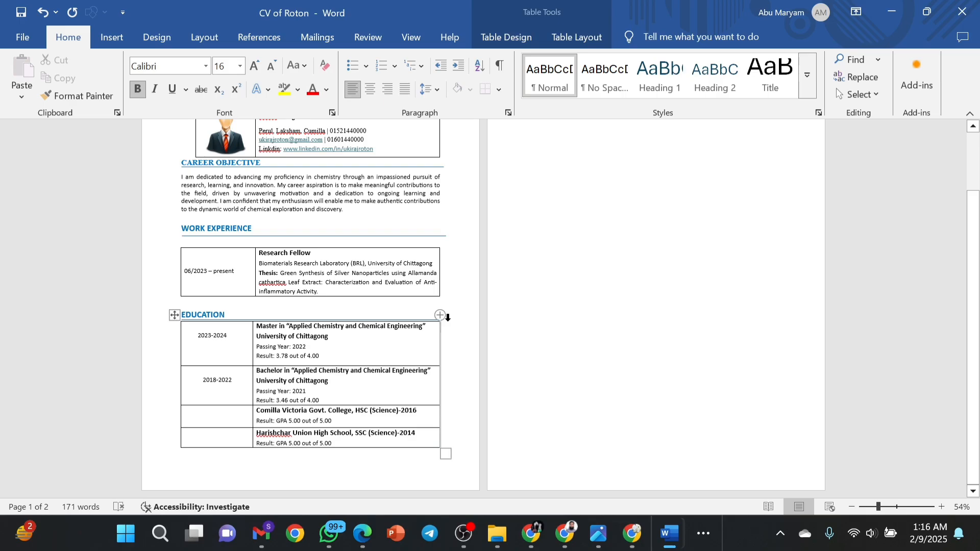
pyautogui.scroll(1, 448, 317)
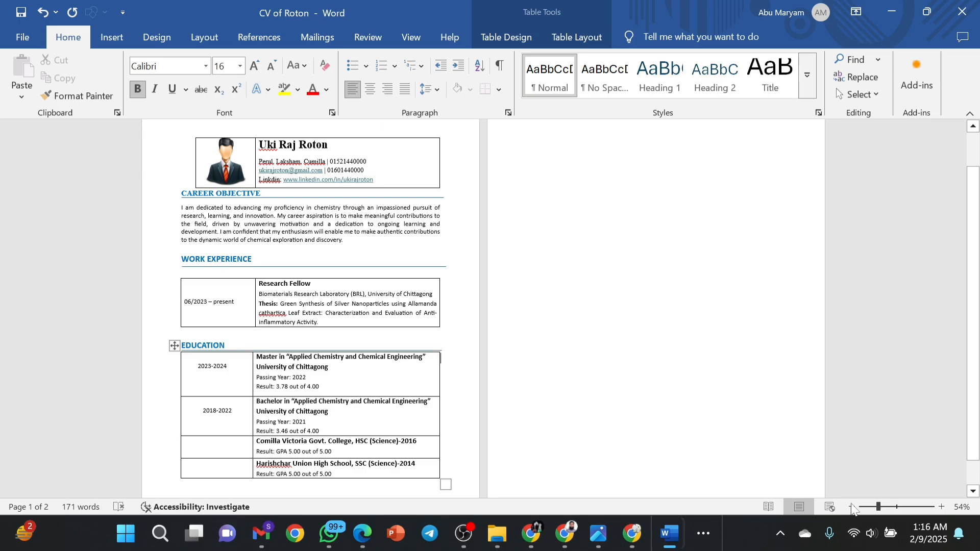
pyautogui.click(888, 507)
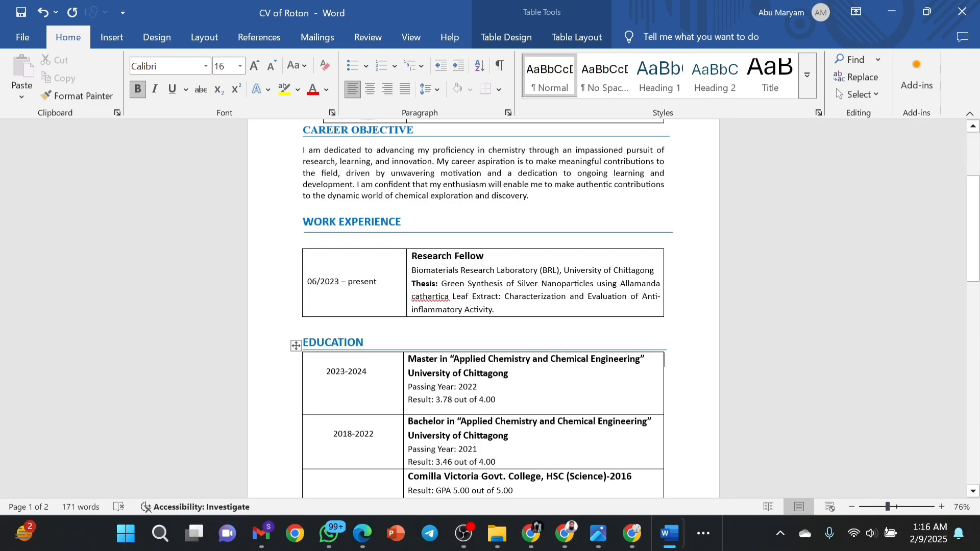
# Keep the Research Fellow entry's line spacing at 1.15.
pyautogui.click(305, 327)
pyautogui.scroll(1, 483, 309)
pyautogui.scroll(1, 483, 309)
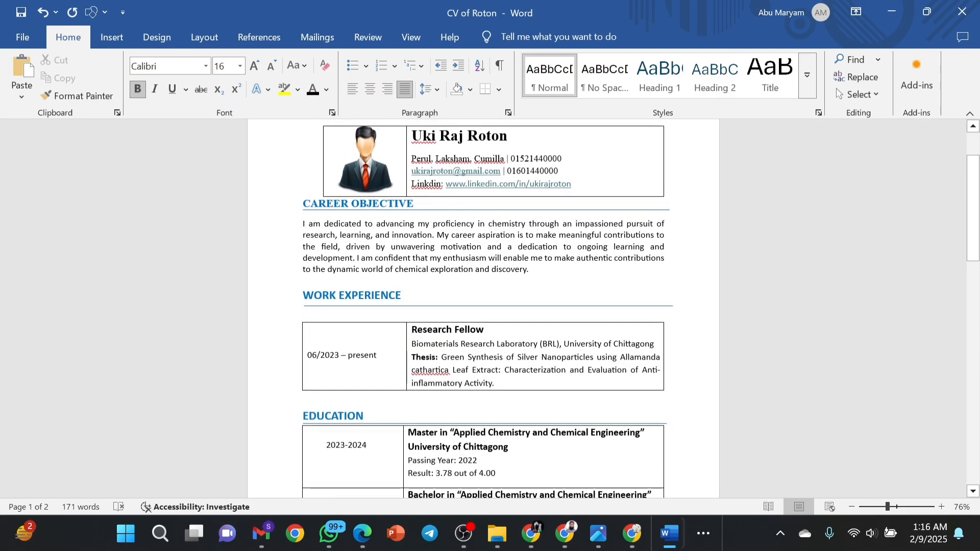
pyautogui.scroll(2, 483, 308)
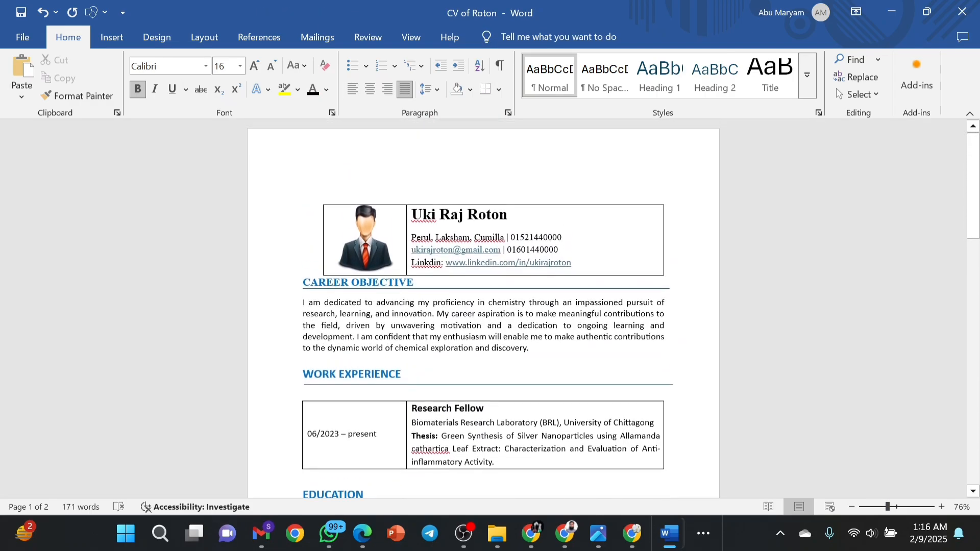
pyautogui.scroll(2, 483, 308)
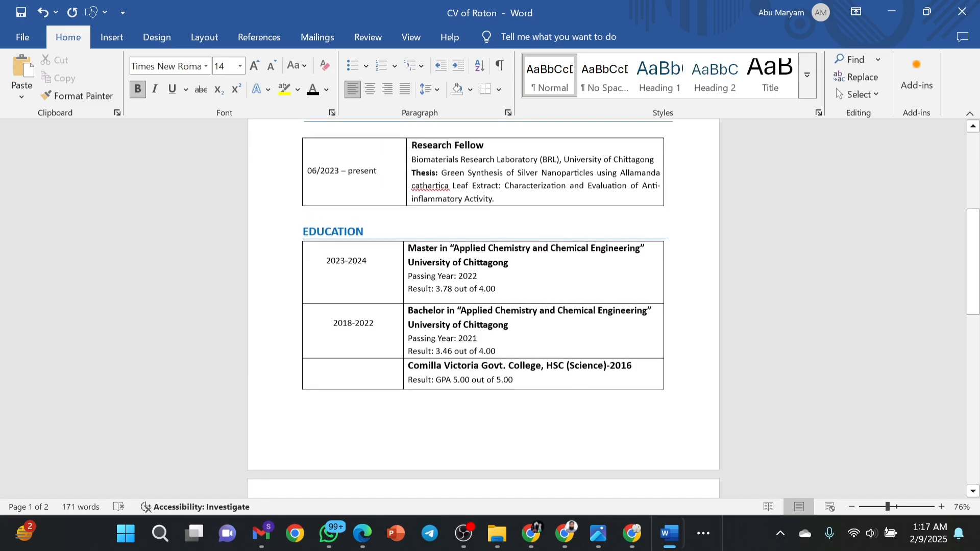
pyautogui.scroll(1, 483, 308)
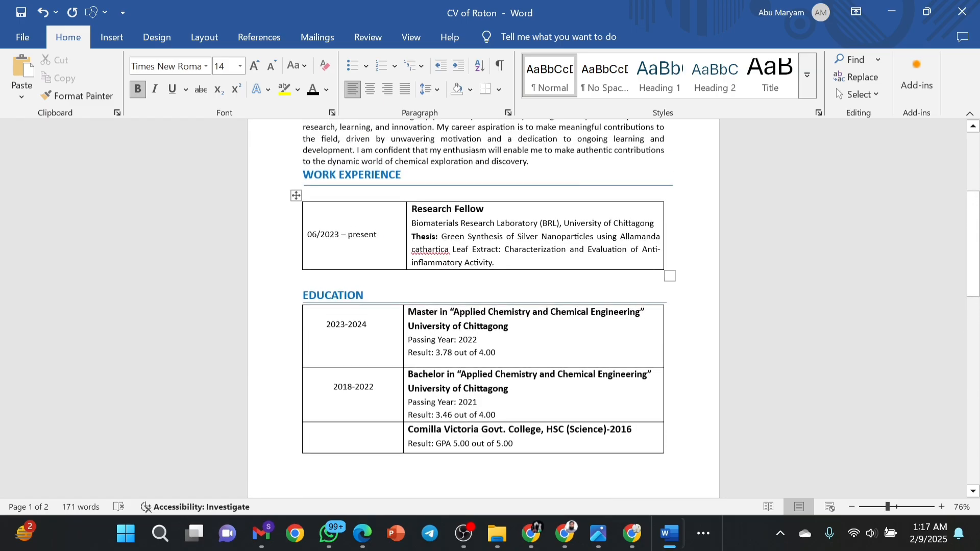
pyautogui.moveTo(495, 263); pyautogui.dragTo(411, 213)
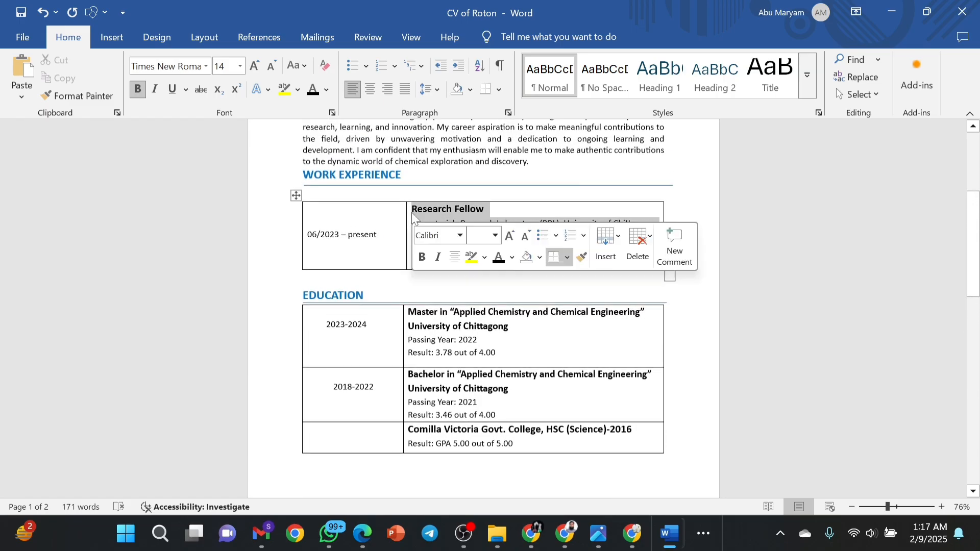
pyautogui.click(437, 89)
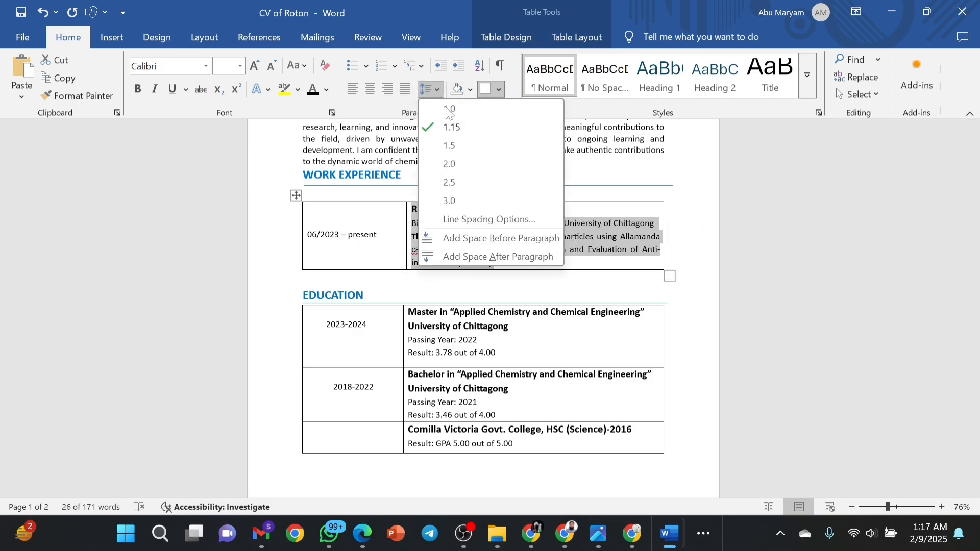
pyautogui.click(453, 129)
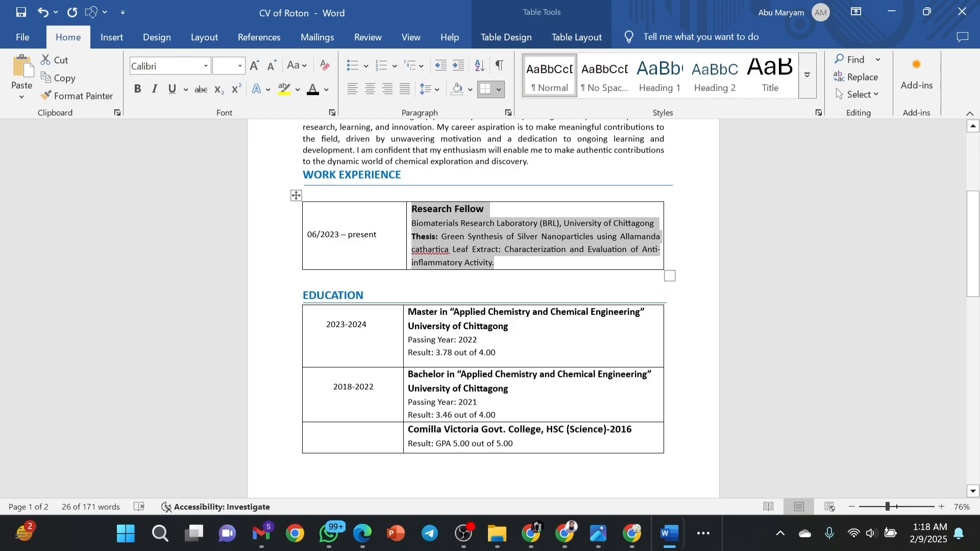
# Shorten the Master row so the SSC school row fits on page 1.
pyautogui.click(492, 296)
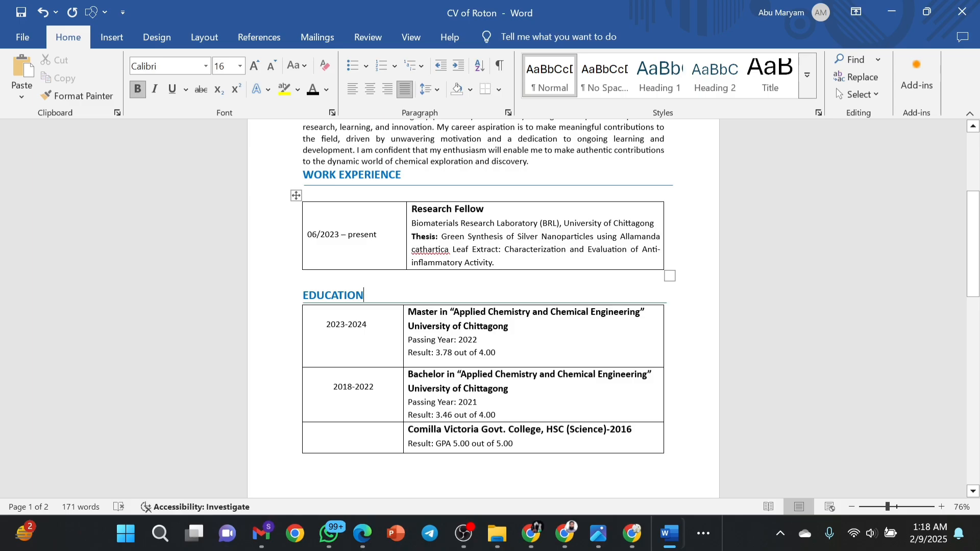
pyautogui.click(303, 277)
pyautogui.press('Delete')
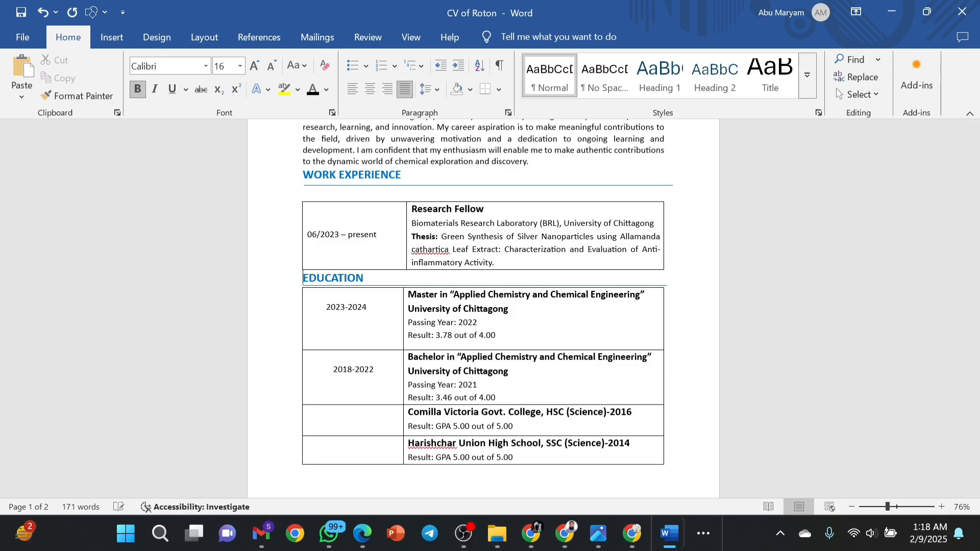
pyautogui.press('Return')
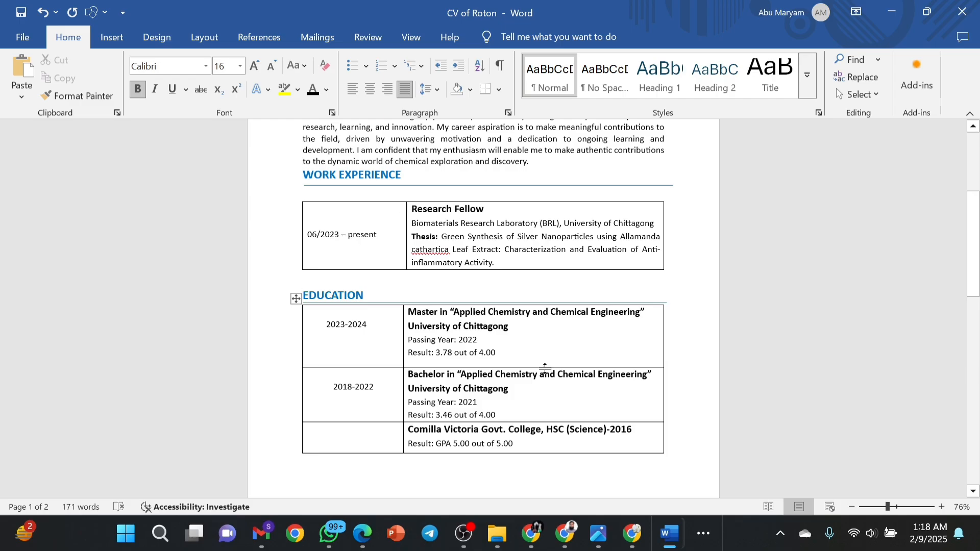
pyautogui.moveTo(545, 367); pyautogui.dragTo(543, 360)
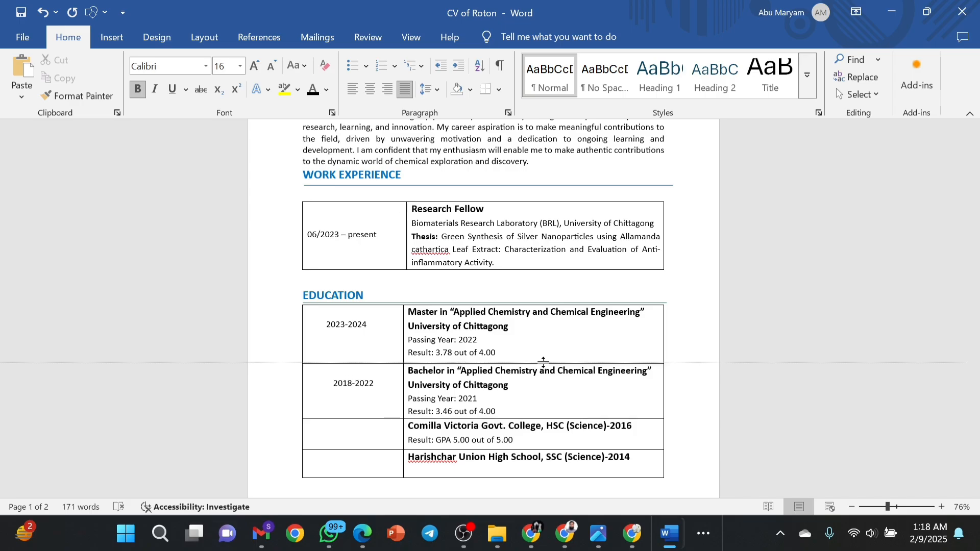
pyautogui.scroll(-3, 483, 306)
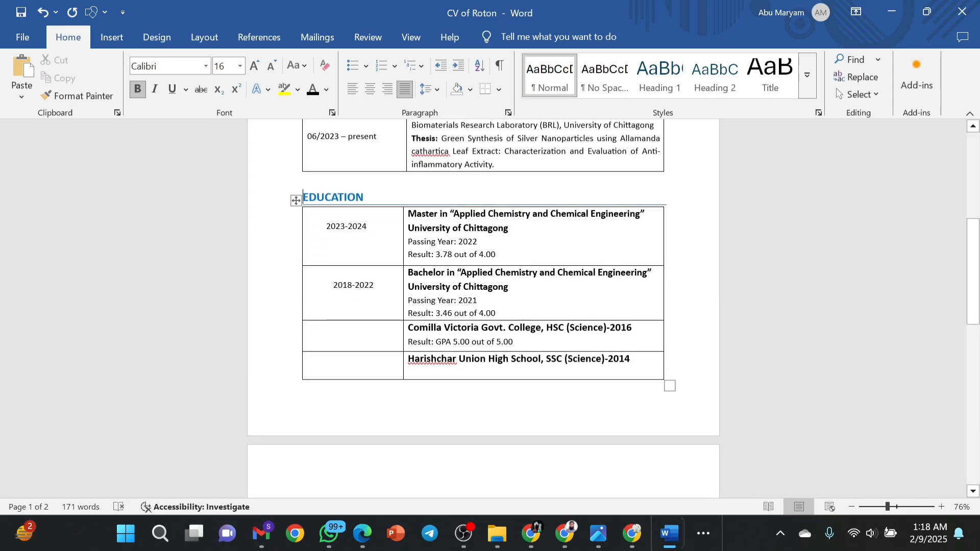
pyautogui.scroll(-4, 483, 306)
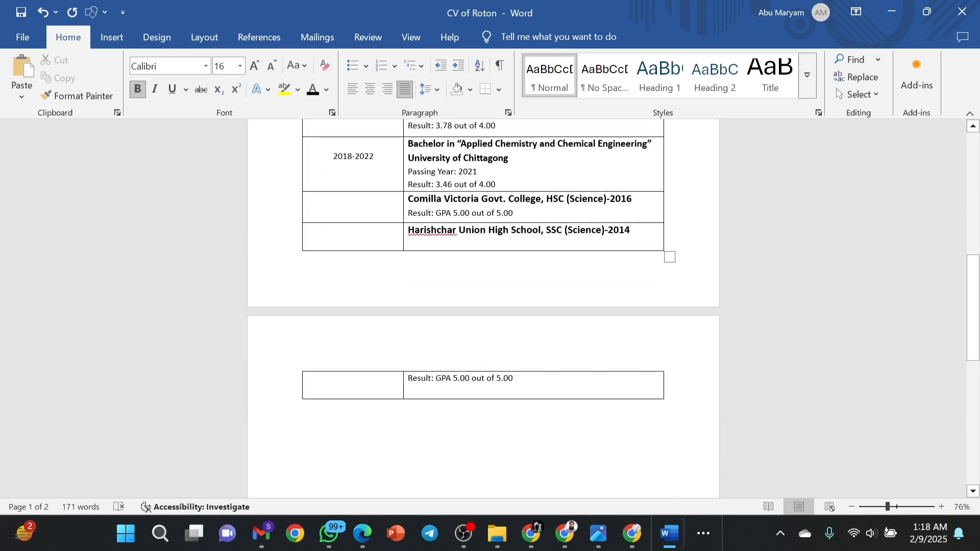
pyautogui.scroll(7, 483, 307)
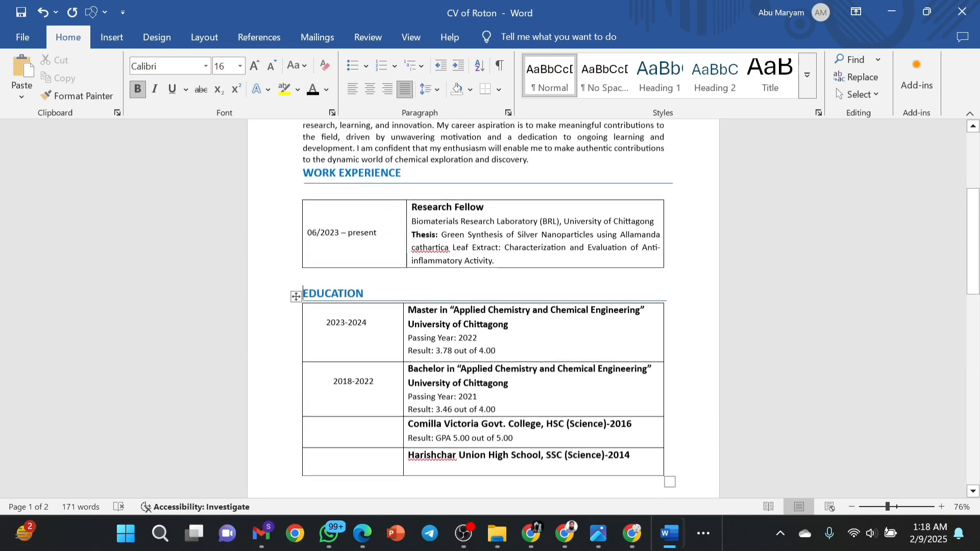
pyautogui.scroll(1, 483, 306)
pyautogui.scroll(-13, 483, 306)
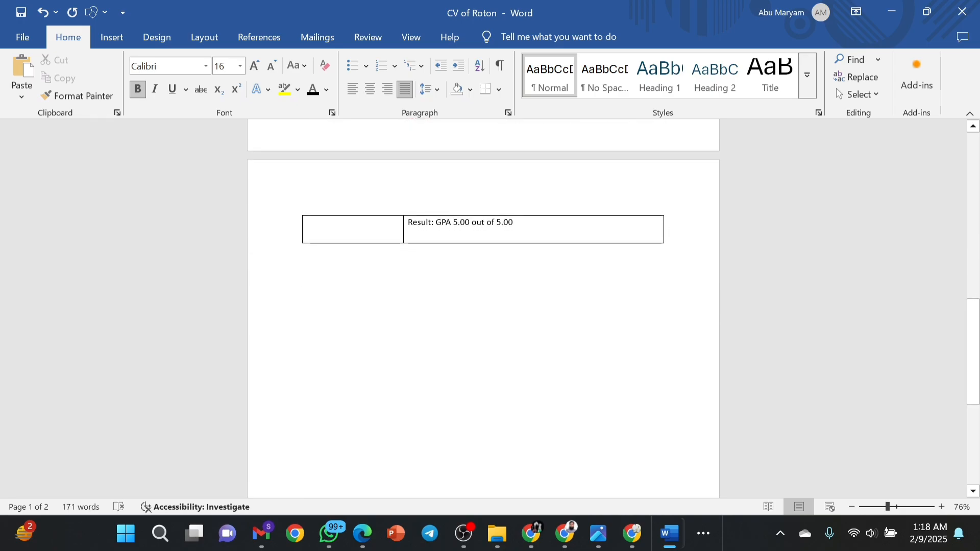
# Type the TRAINING heading below the table and draw a straight line under it.
pyautogui.click(413, 276)
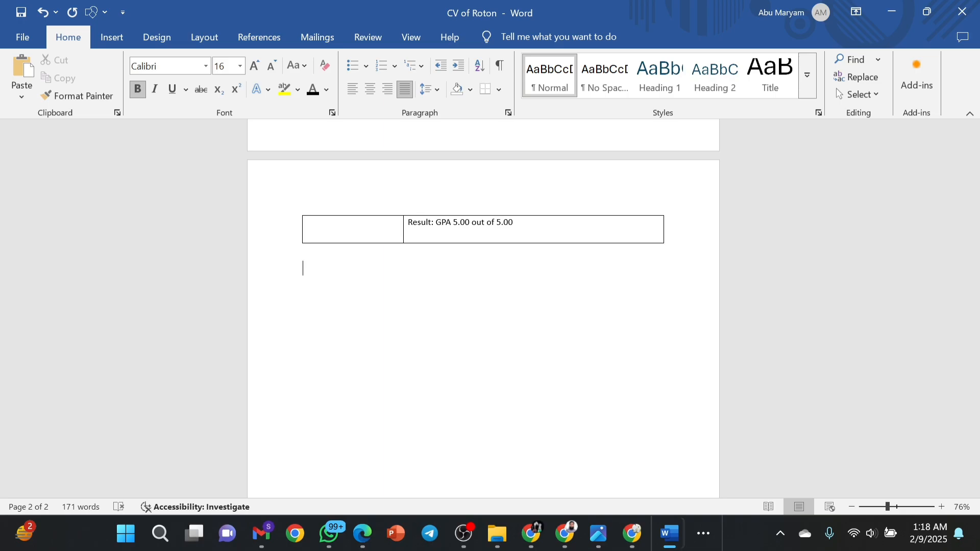
pyautogui.write('TRAINING')
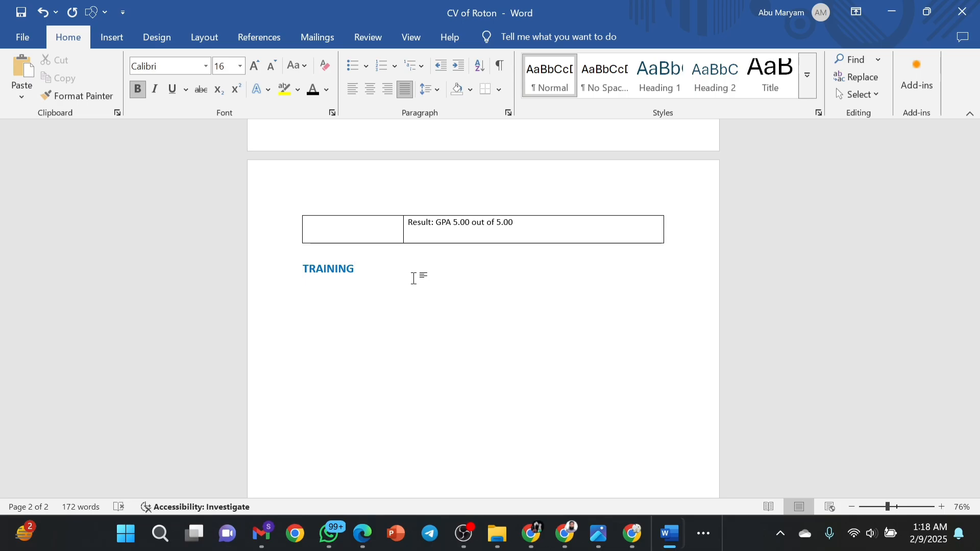
pyautogui.click(112, 38)
pyautogui.click(201, 59)
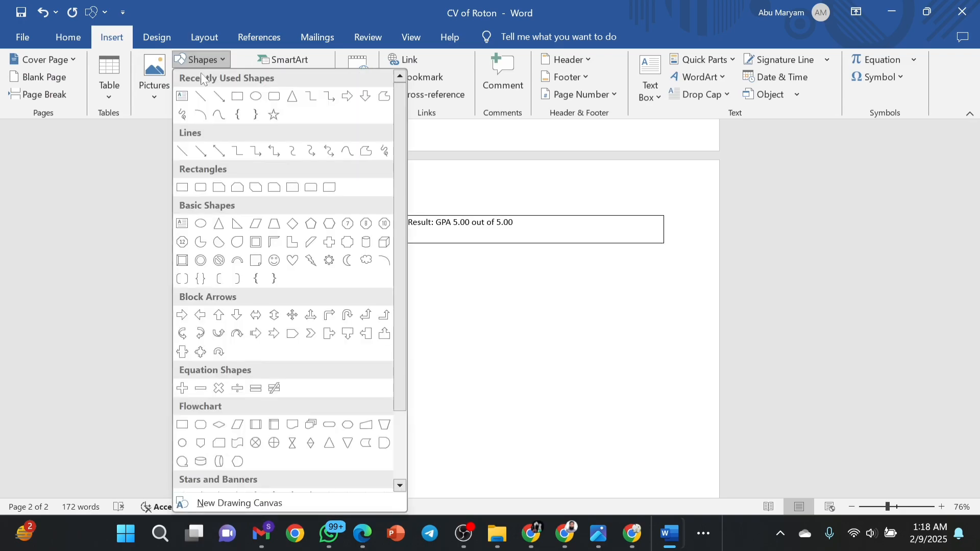
pyautogui.click(203, 98)
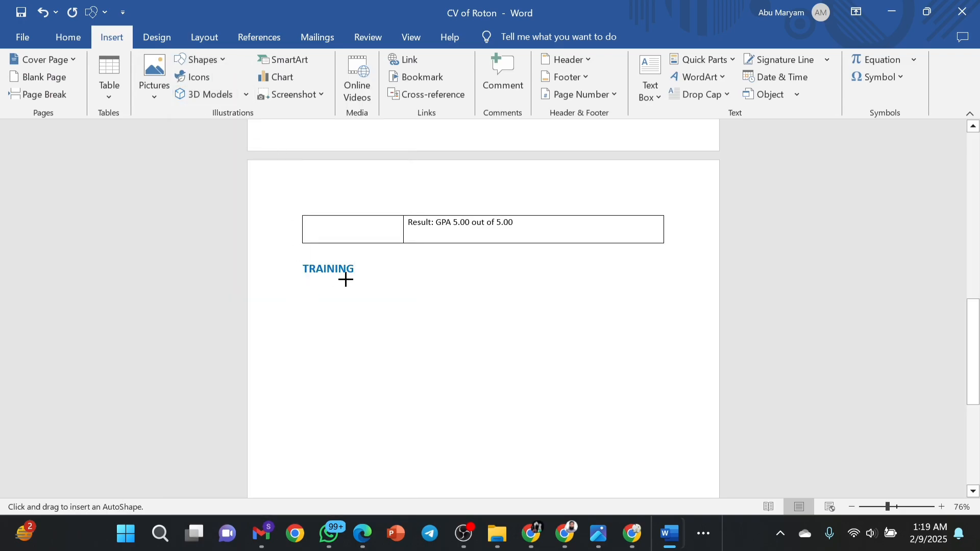
pyautogui.moveTo(306, 280); pyautogui.dragTo(674, 280)
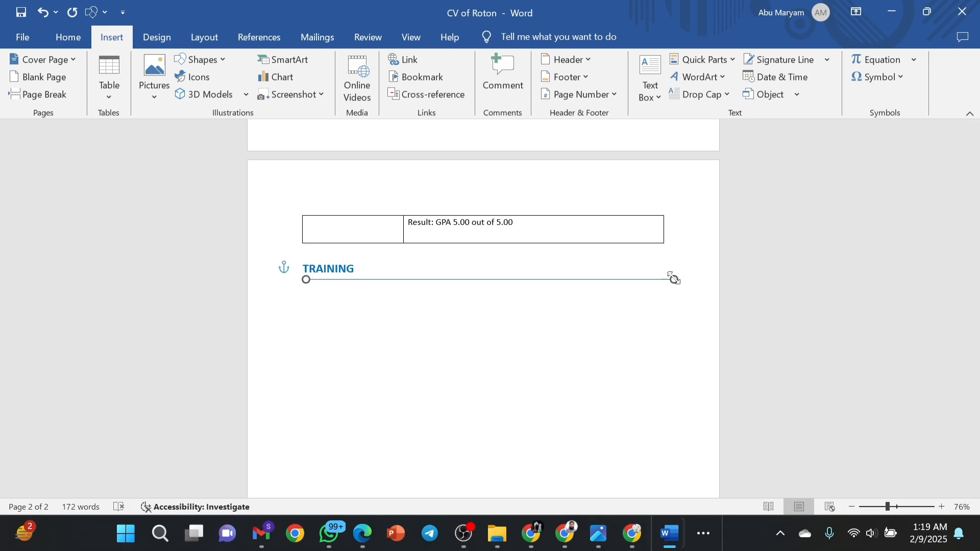
# Align the line with the left margin and add an empty line below TRAINING.
pyautogui.click(483, 280)
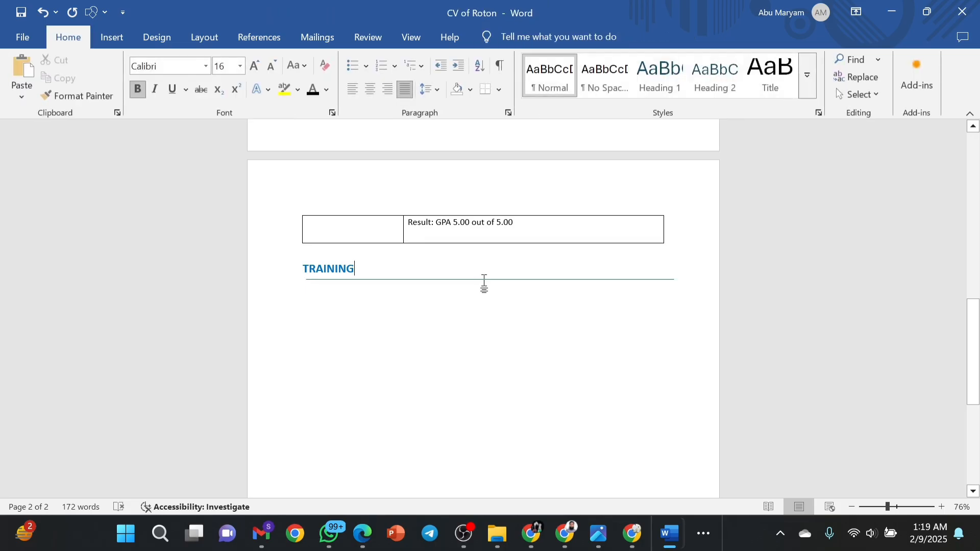
pyautogui.moveTo(484, 279); pyautogui.dragTo(476, 277)
pyautogui.click(450, 295)
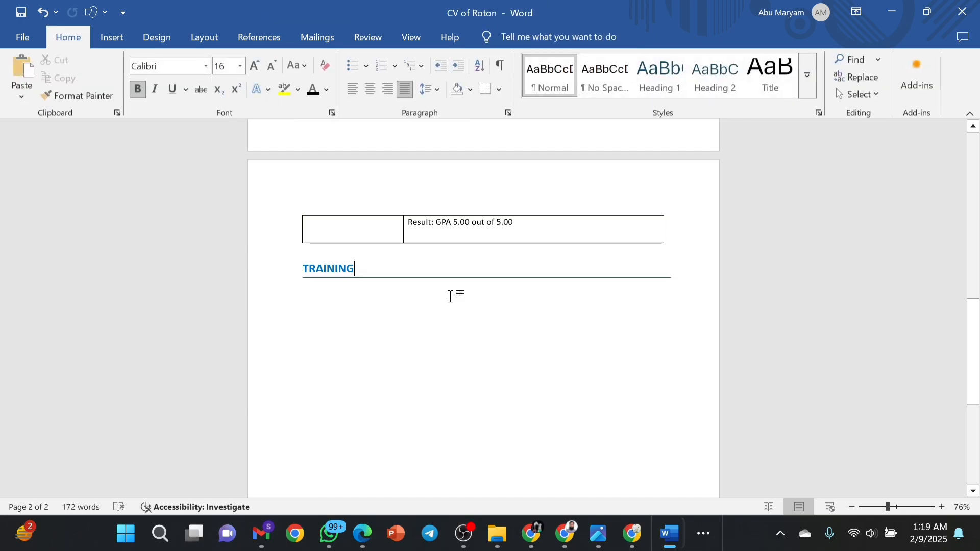
pyautogui.tripleClick(681, 282)
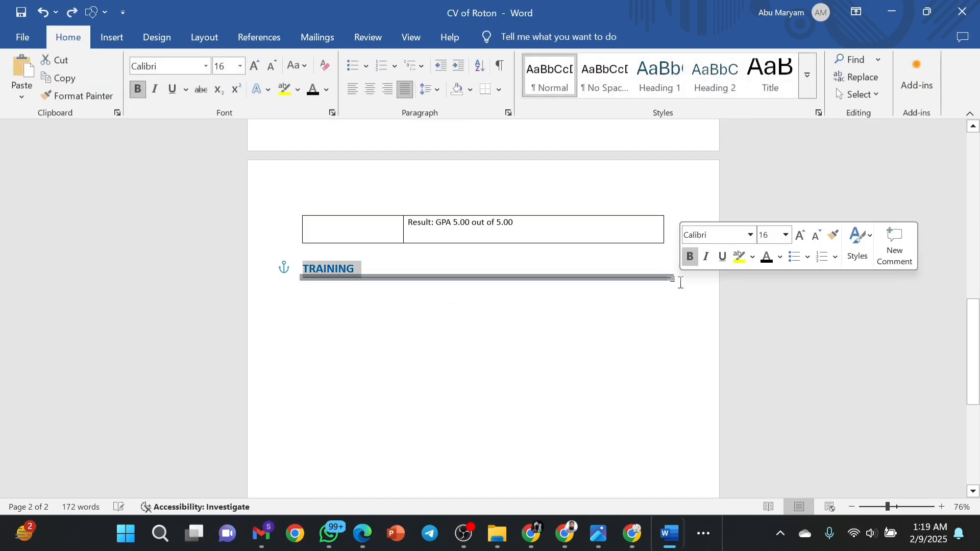
pyautogui.click(681, 282)
pyautogui.press('Return')
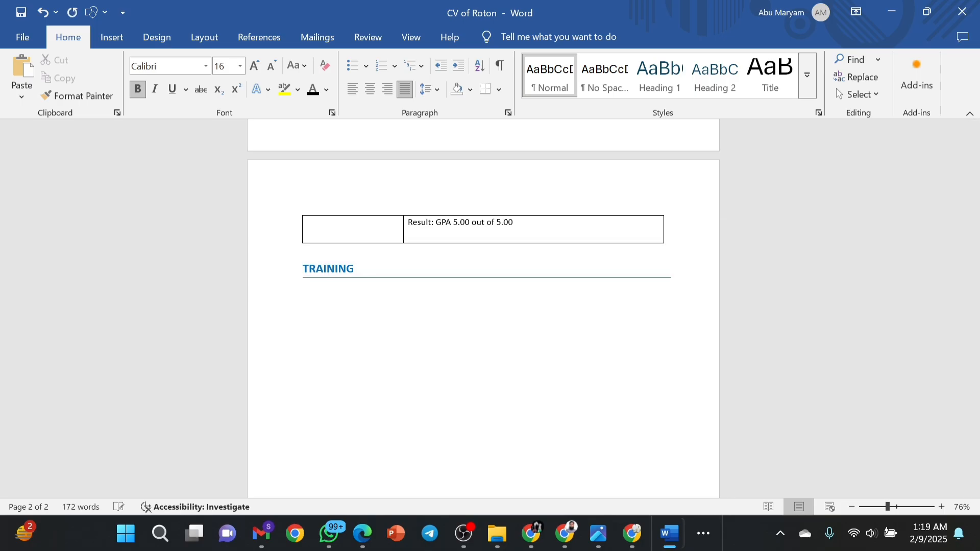
# Insert a 2x1 table under TRAINING, make its row taller and narrow its left column.
pyautogui.click(122, 36)
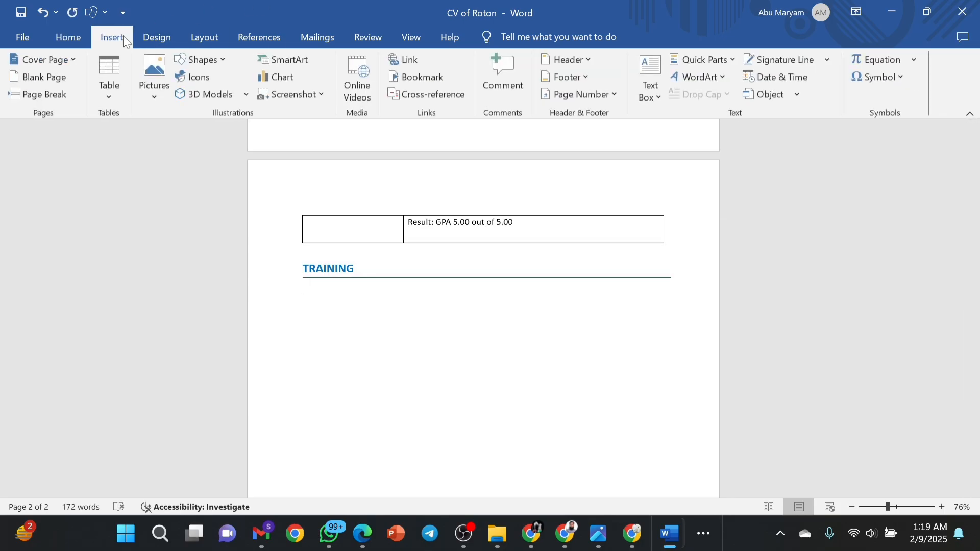
pyautogui.click(107, 74)
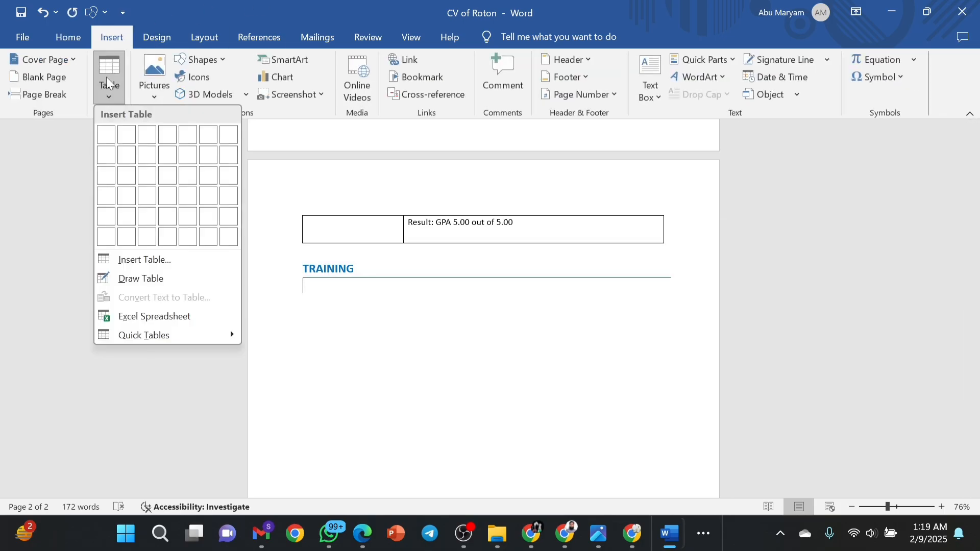
pyautogui.click(127, 140)
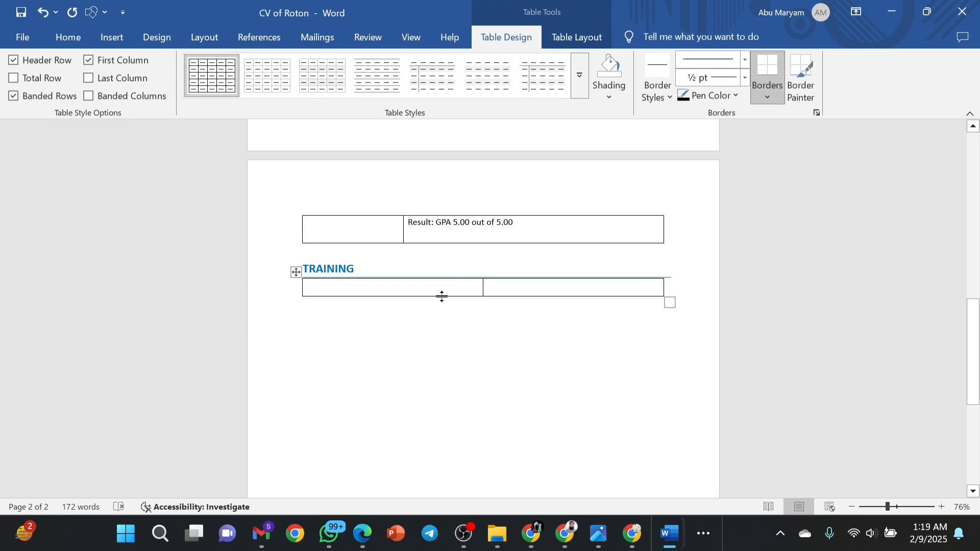
pyautogui.moveTo(439, 294); pyautogui.dragTo(443, 345)
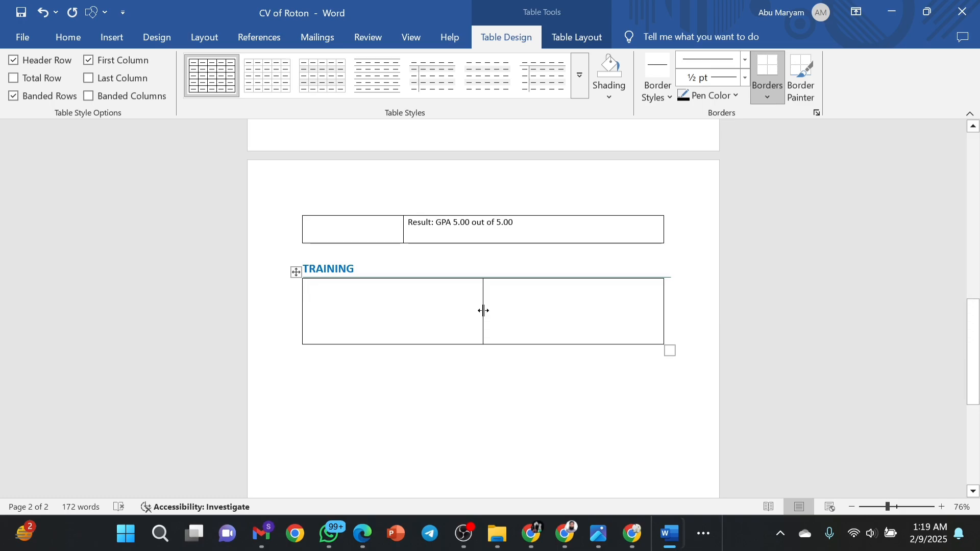
pyautogui.moveTo(484, 310); pyautogui.dragTo(403, 320)
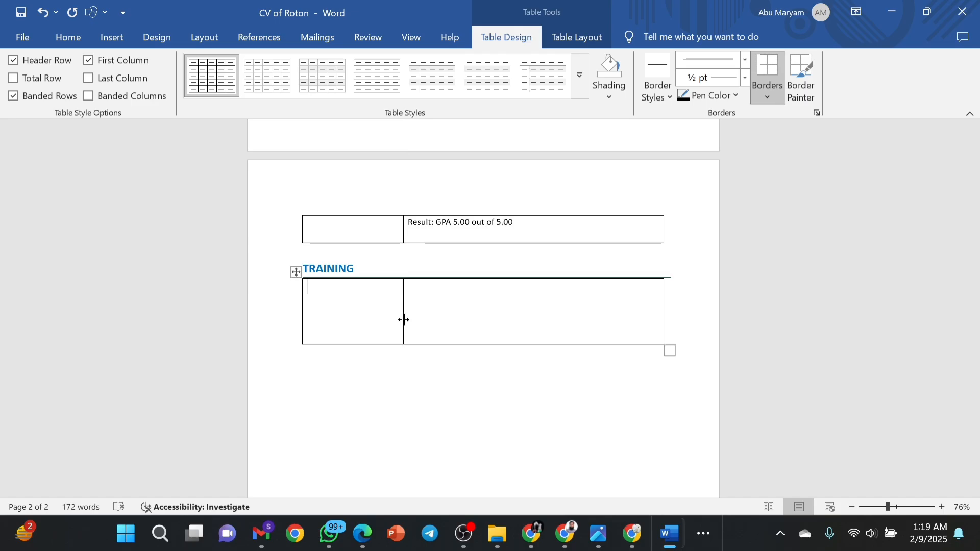
pyautogui.click(478, 380)
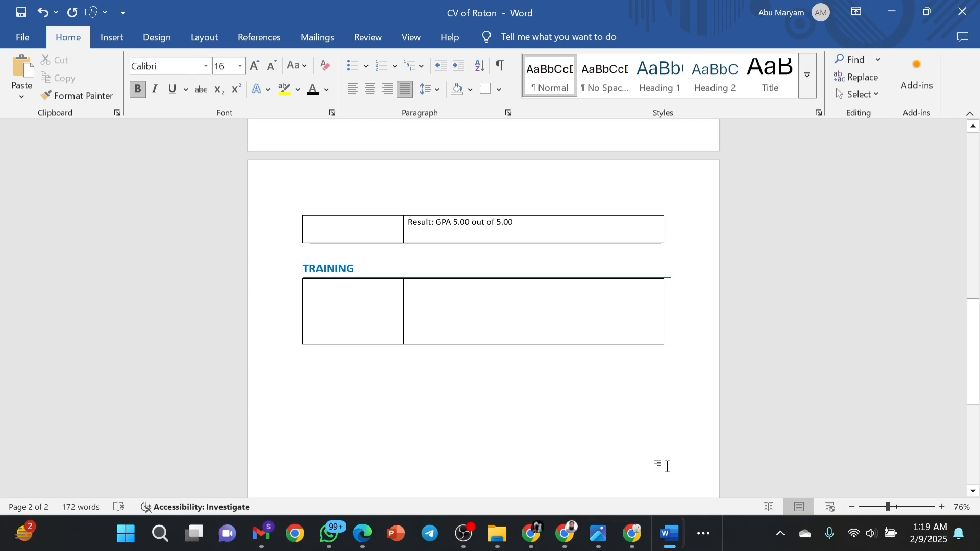
# Paste the Industrial Process Unit Operation course details into the right cell, keeping 1.15 spacing.
pyautogui.click(508, 298)
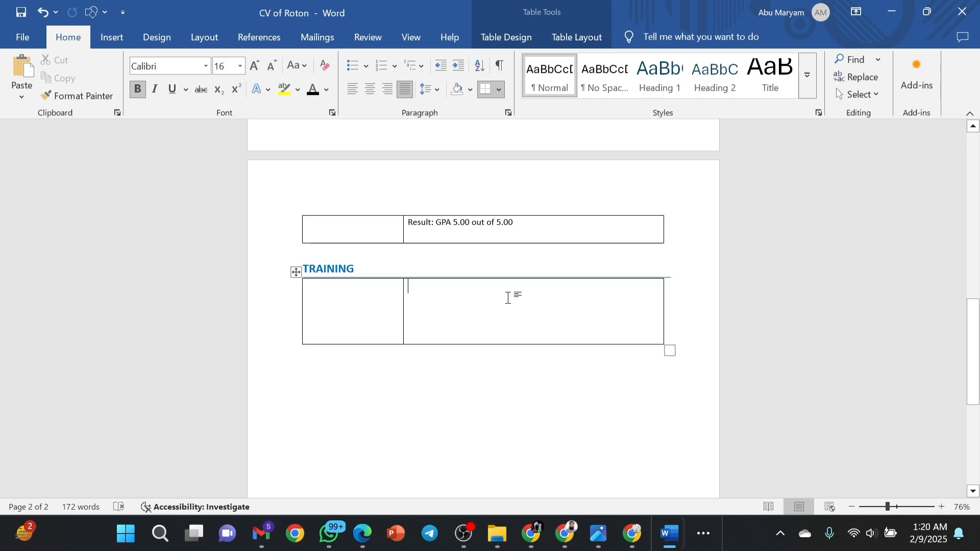
pyautogui.write('Industrial Process Unit Operation and Process Control Technique Institute: Training Institute for Chemical Industries (TICI), Narsingdi, Dhaka Duration: Four weeks Achievement: A+')
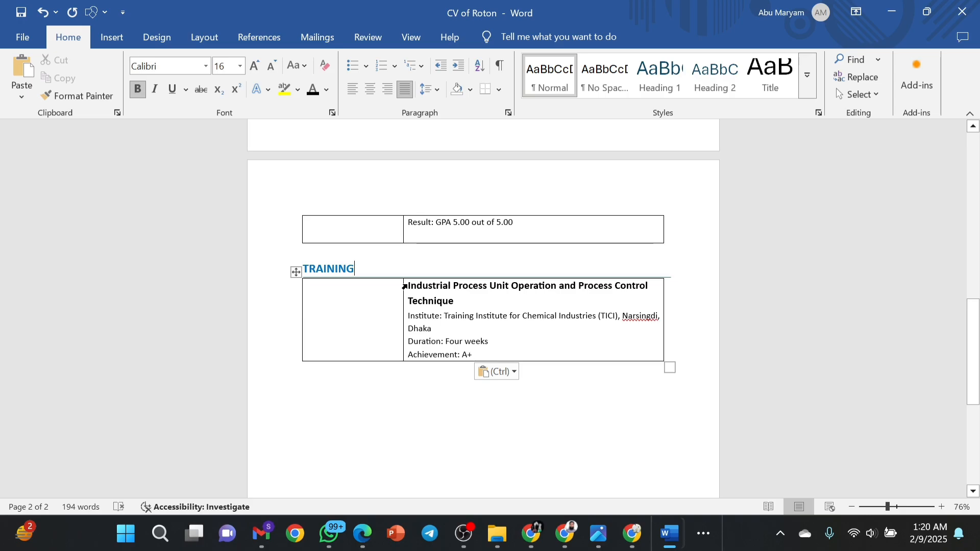
pyautogui.moveTo(454, 301); pyautogui.dragTo(412, 291)
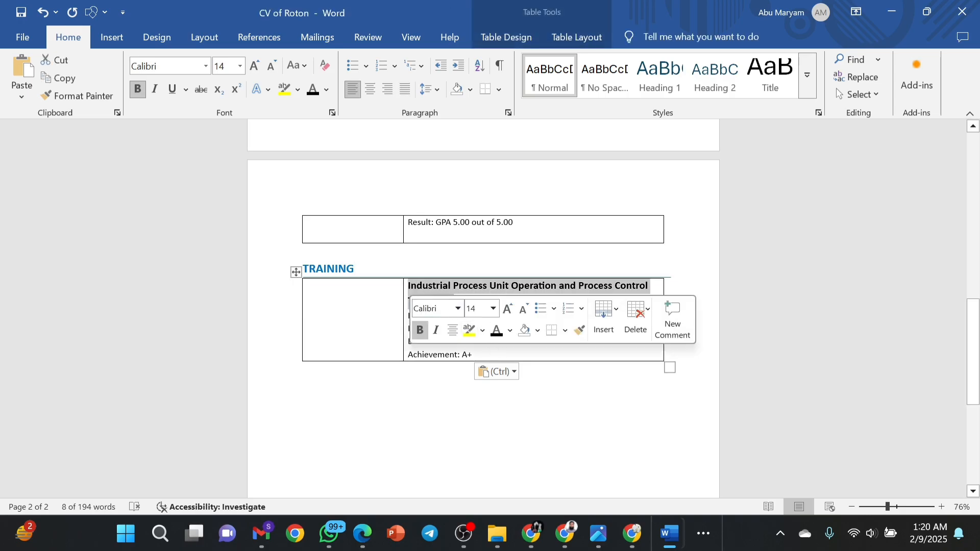
pyautogui.click(505, 351)
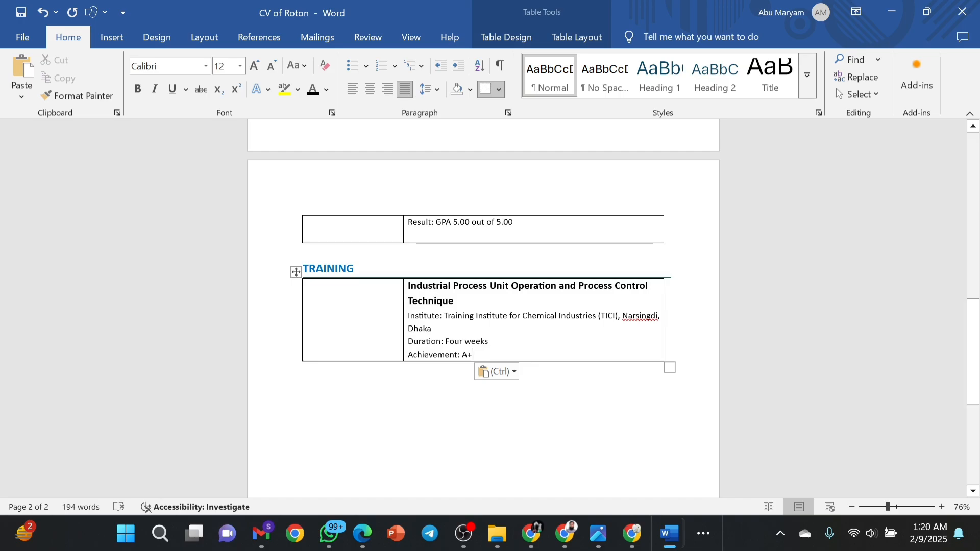
pyautogui.moveTo(408, 316); pyautogui.dragTo(441, 336)
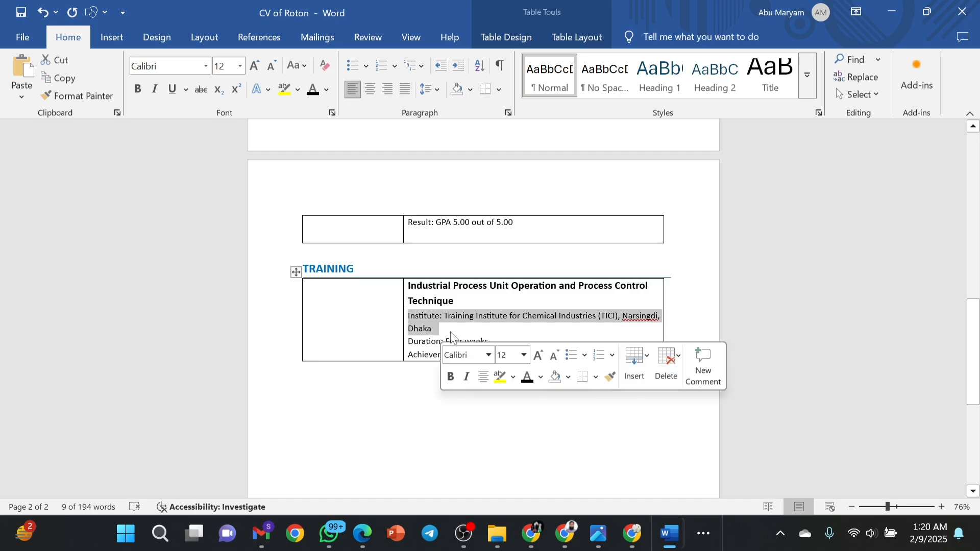
pyautogui.write('Institute: Training Institute for Chemical Industries (TICI), Narsingdi, Dhaka')
pyautogui.moveTo(472, 355); pyautogui.dragTo(412, 321)
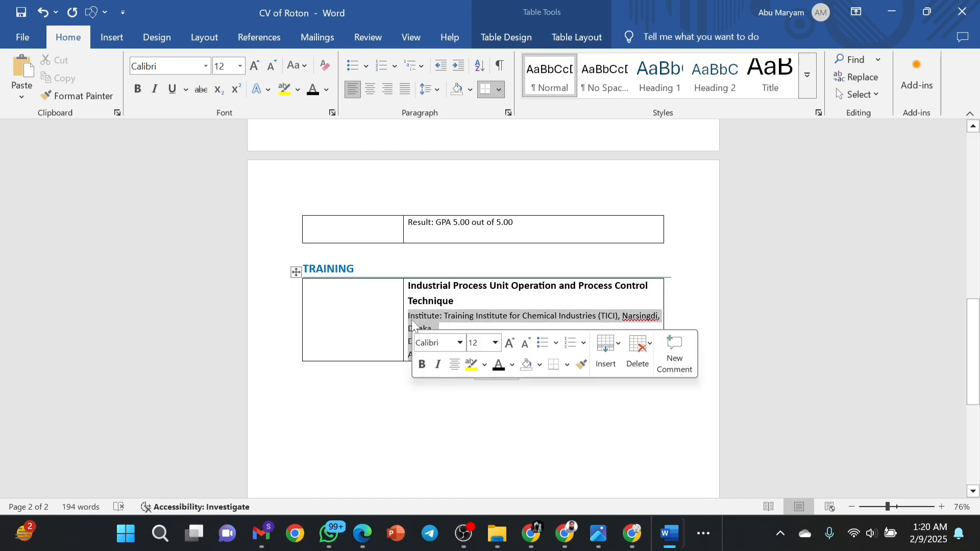
pyautogui.click(436, 89)
pyautogui.click(447, 131)
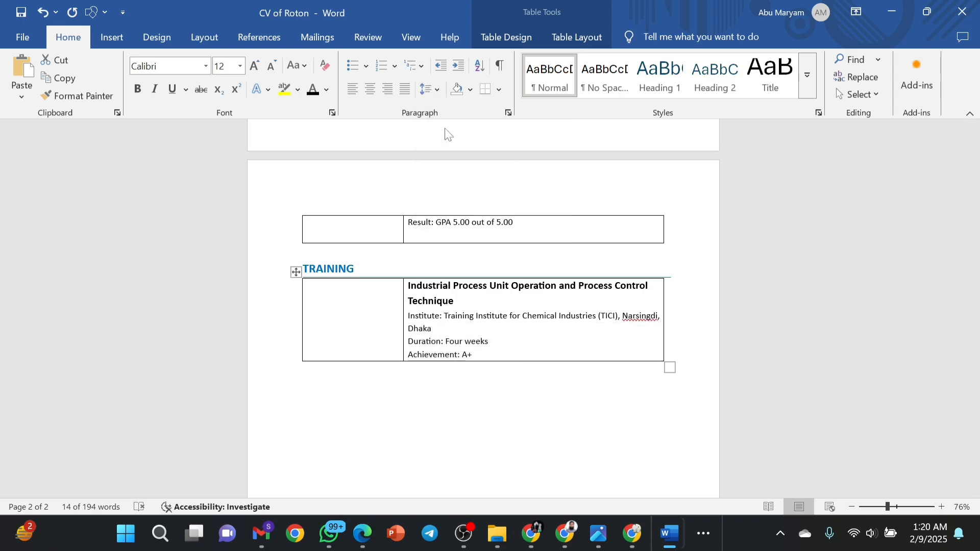
pyautogui.click(345, 302)
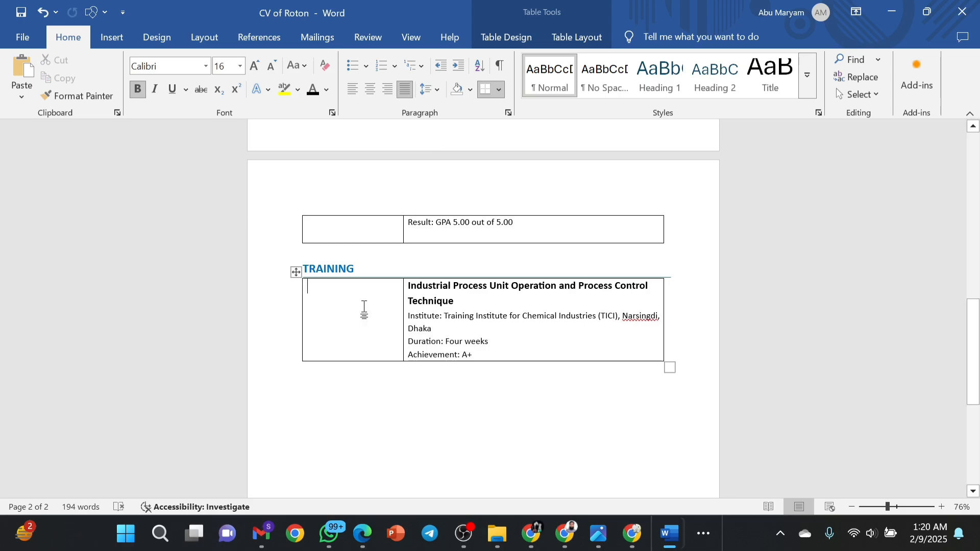
# Paste 'Feb 2022- Mar 2022' into the left cell and centre it.
pyautogui.write('Feb 2022- Mar 2022')
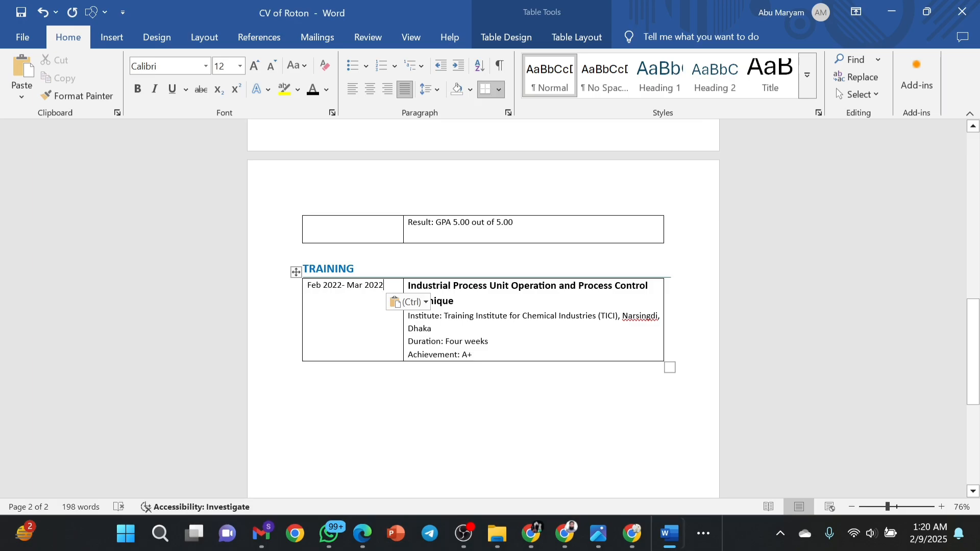
pyautogui.moveTo(307, 286); pyautogui.dragTo(384, 288)
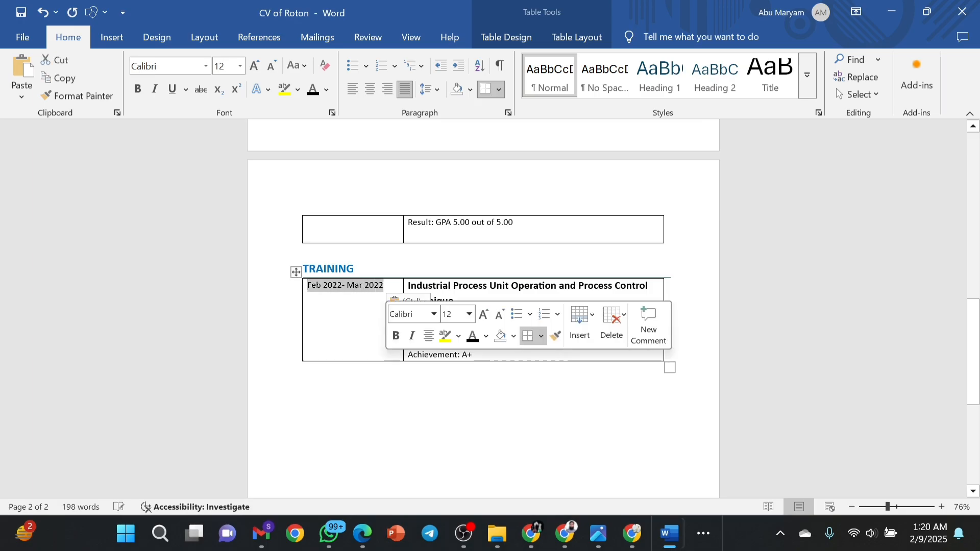
pyautogui.click(371, 90)
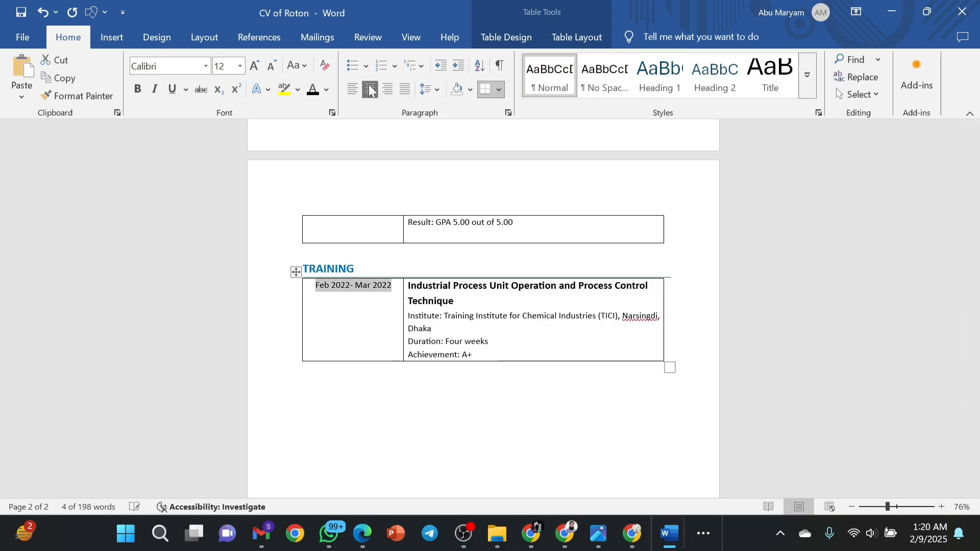
# Move the centred dates down one line in their cell.
pyautogui.click(315, 285)
pyautogui.press('Return')
pyautogui.press('Return')
pyautogui.press('Return')
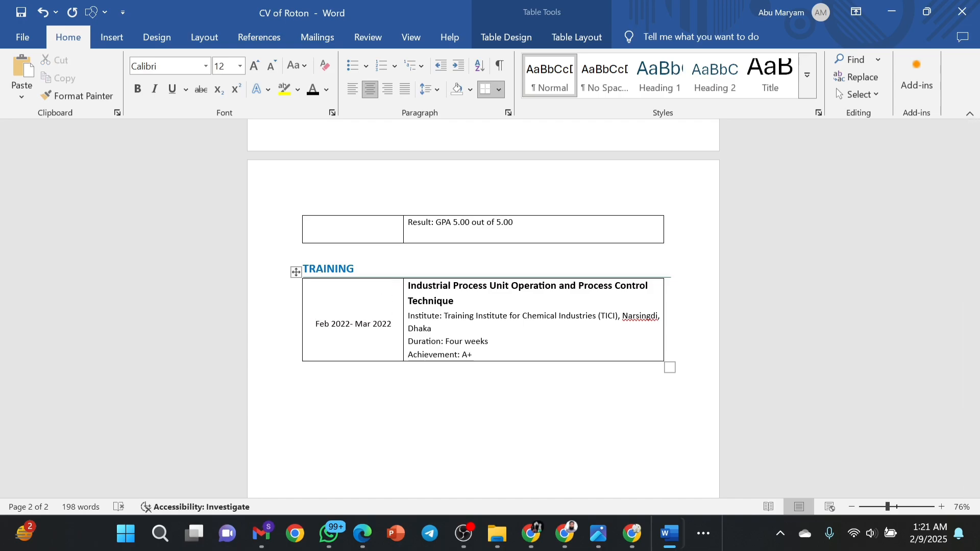
pyautogui.hotkey('ctrl', 'l')
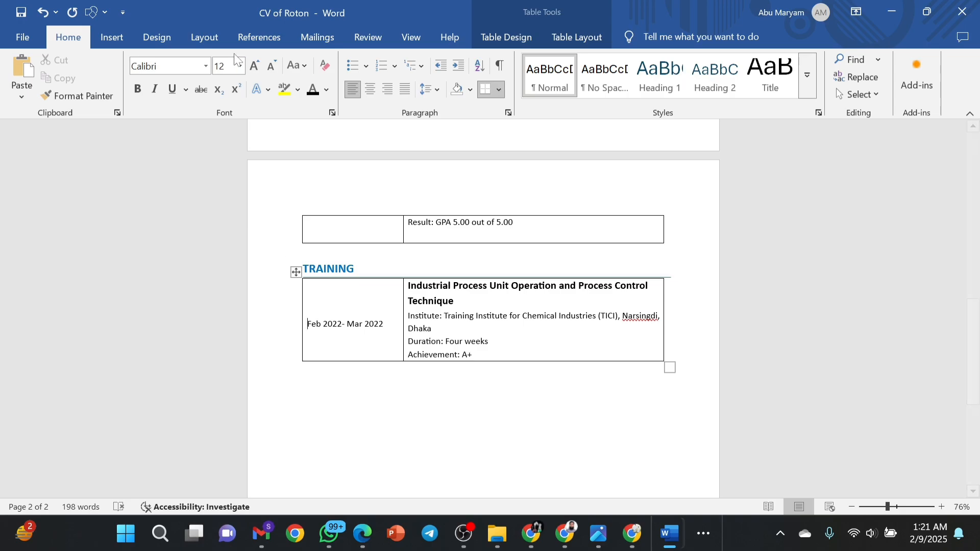
pyautogui.click(44, 12)
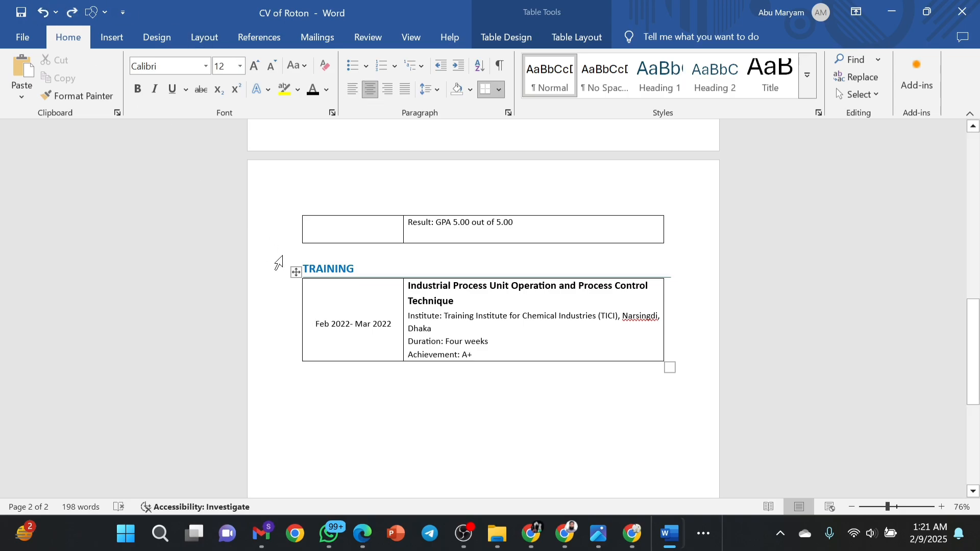
pyautogui.press('BackSpace')
pyautogui.press('BackSpace')
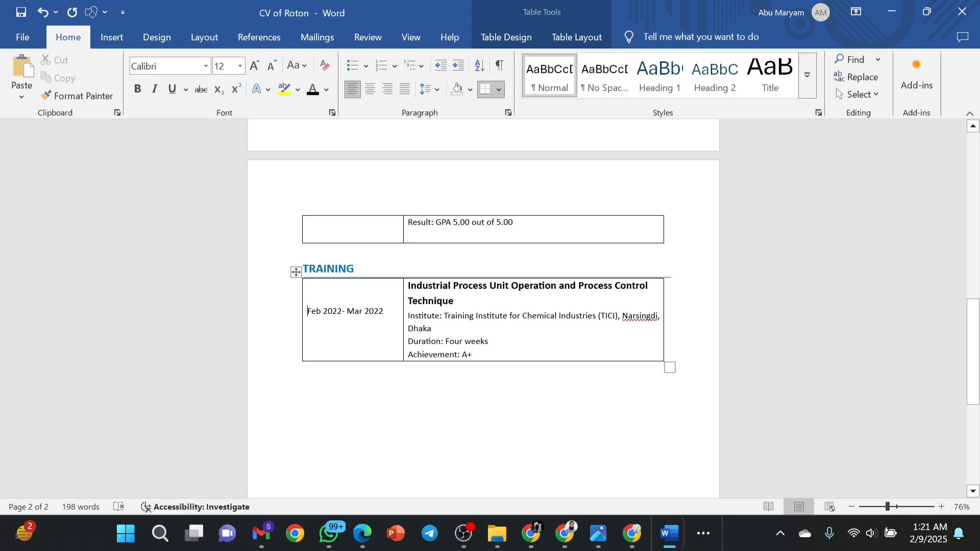
pyautogui.moveTo(384, 312); pyautogui.dragTo(307, 312)
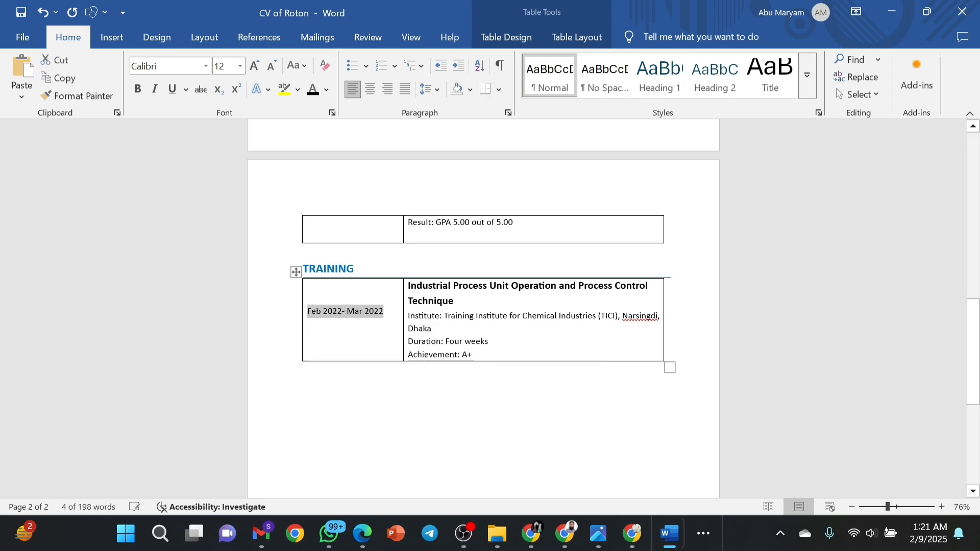
pyautogui.click(370, 90)
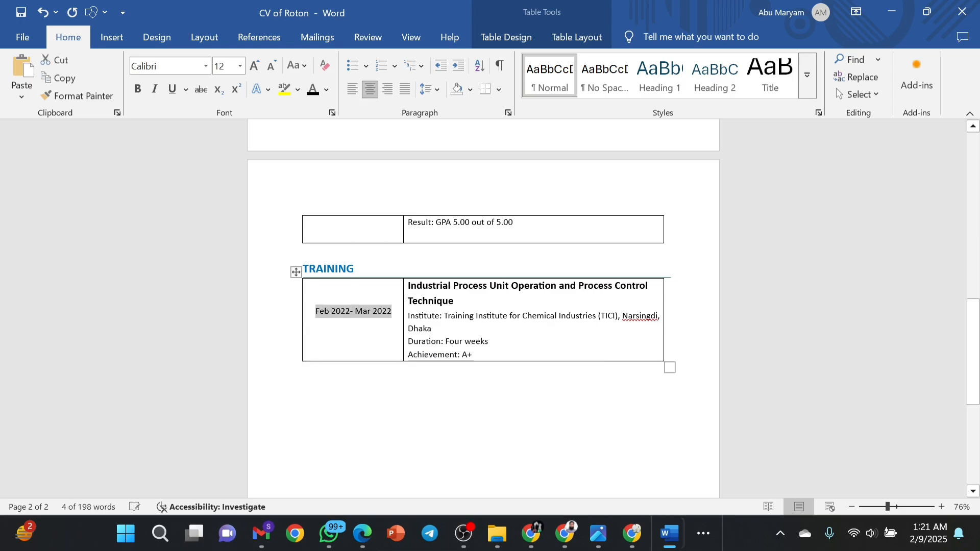
pyautogui.click(372, 341)
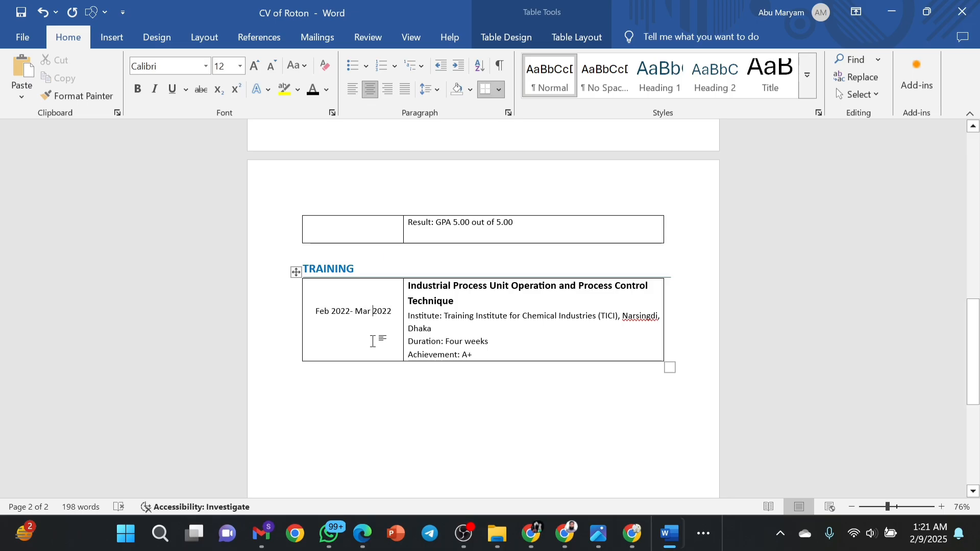
pyautogui.hotkey('ctrl', 'End')
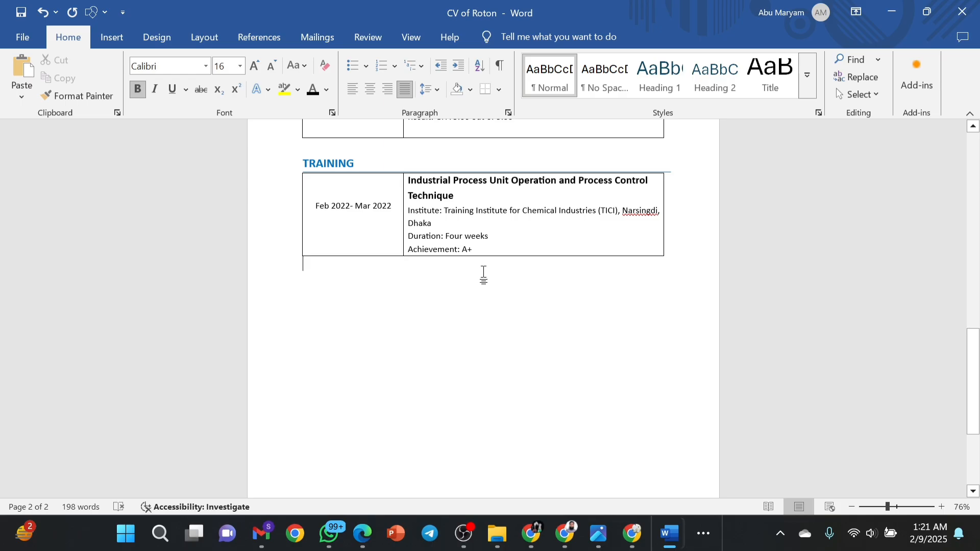
pyautogui.scroll(10, 483, 274)
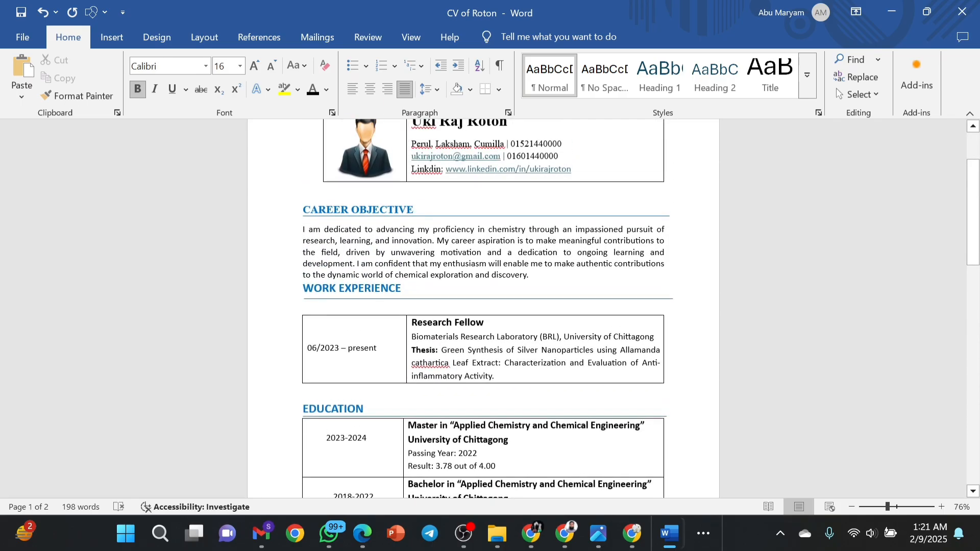
pyautogui.scroll(-8, 484, 306)
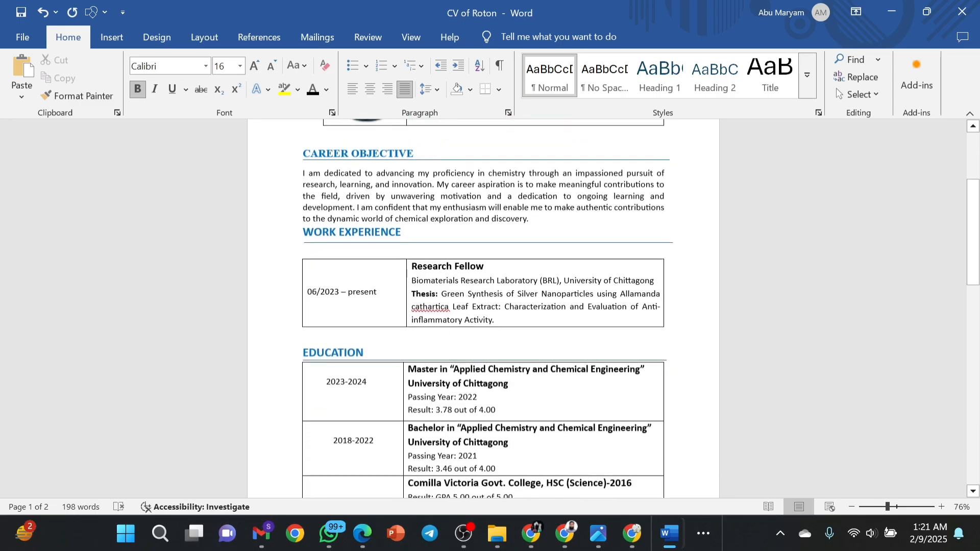
pyautogui.scroll(-4, 482, 271)
pyautogui.scroll(6, 481, 271)
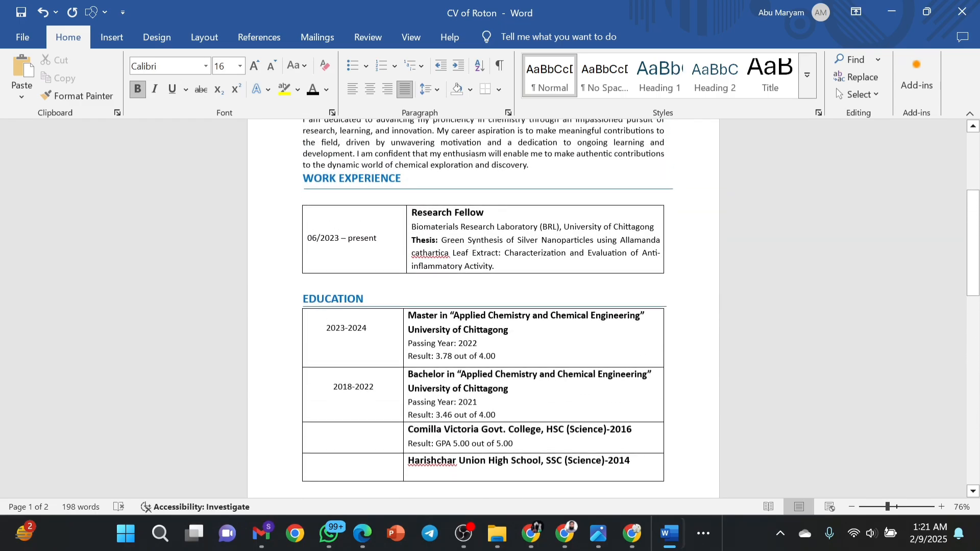
pyautogui.scroll(-6, 308, 294)
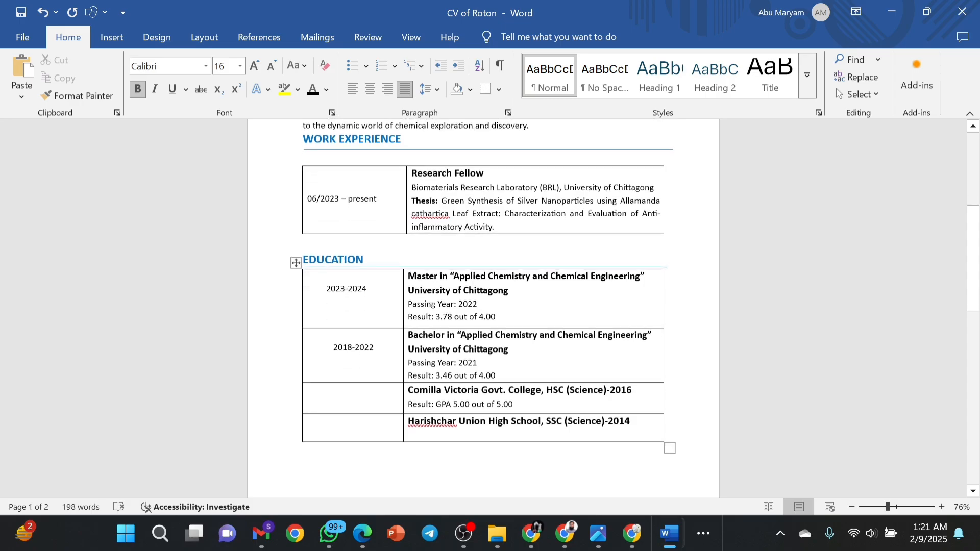
pyautogui.scroll(-3, 481, 306)
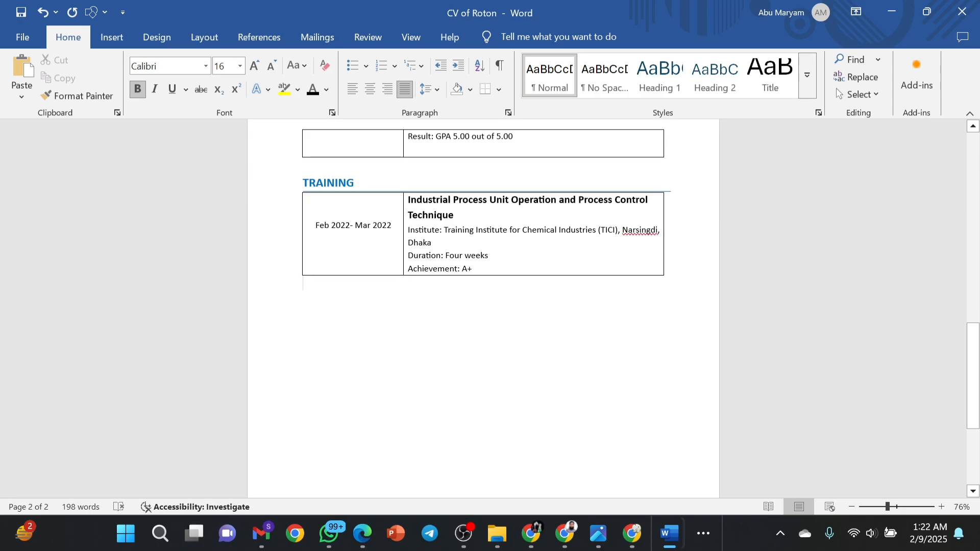
# Type SKILLS below the Training table and draw a full-width line beneath it.
pyautogui.press('Return')
pyautogui.write('S')
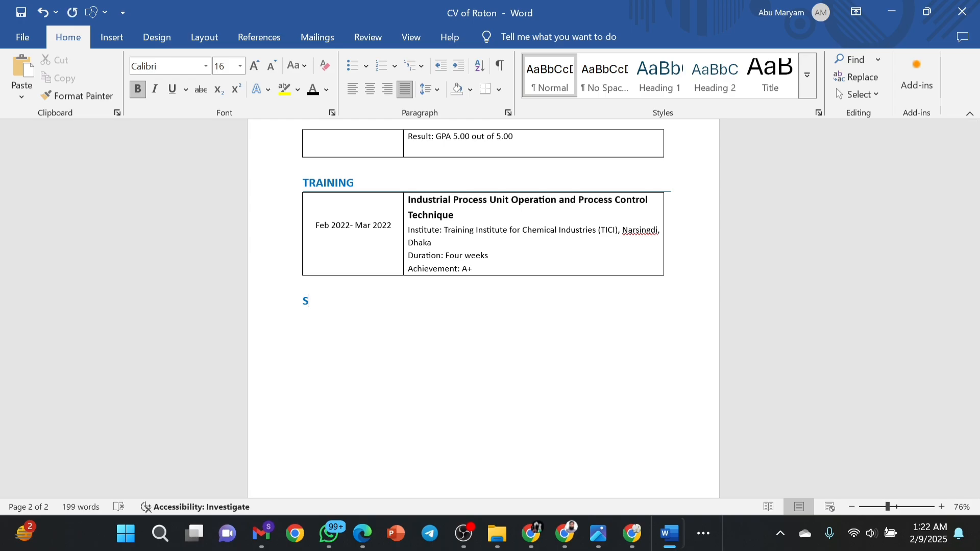
pyautogui.write('KILLS')
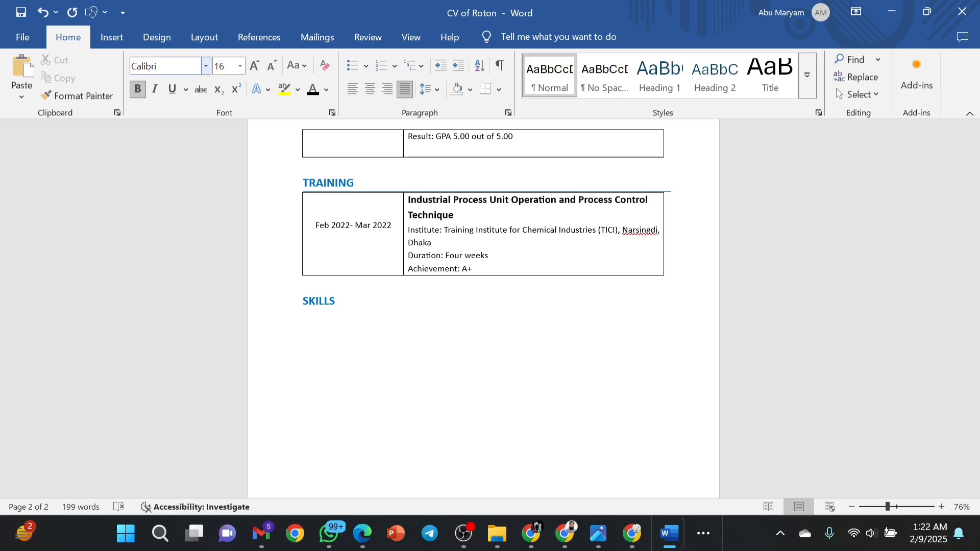
pyautogui.click(162, 39)
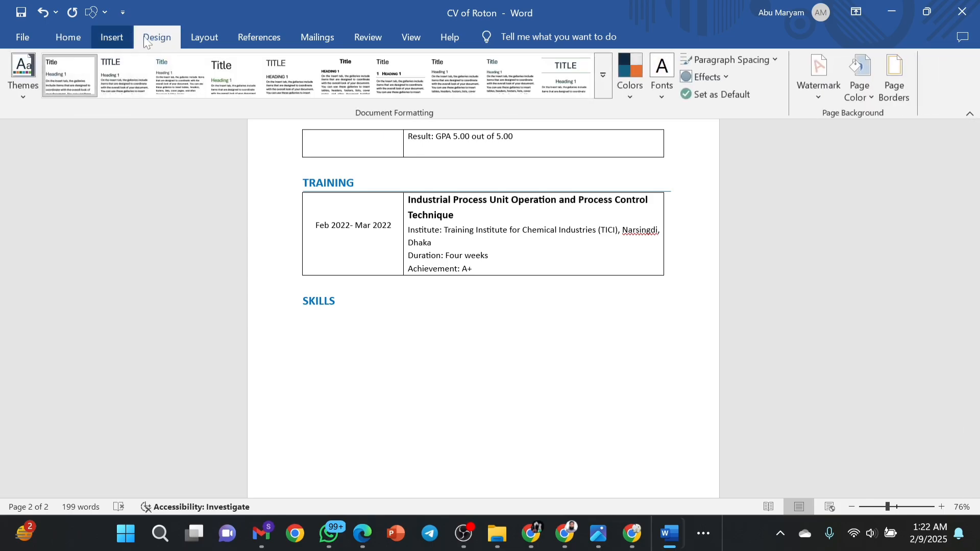
pyautogui.click(112, 38)
pyautogui.click(185, 58)
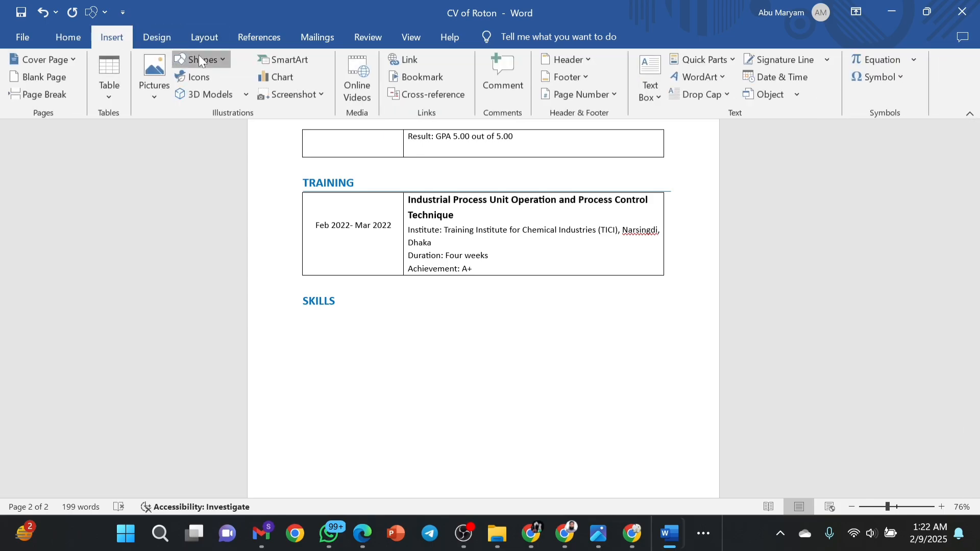
pyautogui.click(204, 97)
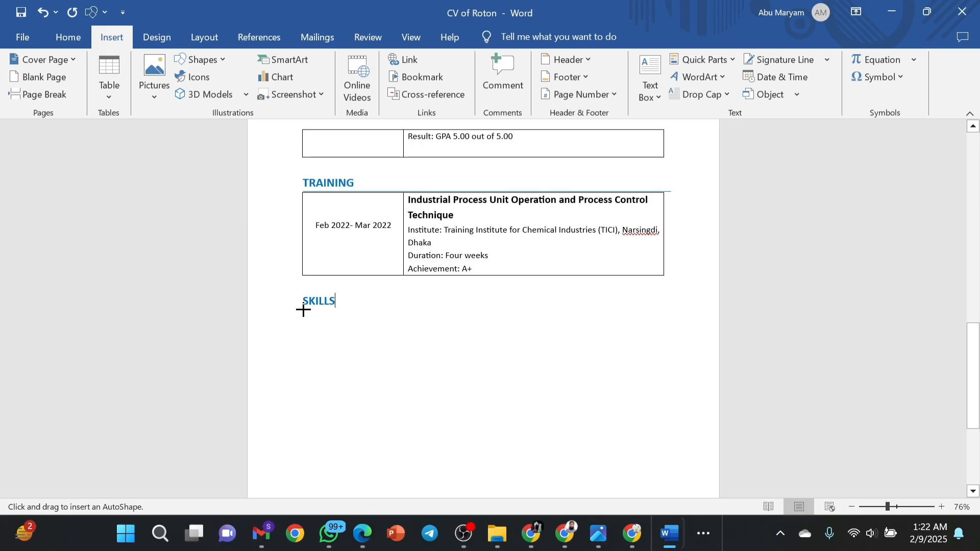
pyautogui.moveTo(303, 310)
pyautogui.mouseDown()
pyautogui.moveTo(577, 321)
pyautogui.moveTo(663, 313)
pyautogui.mouseUp()
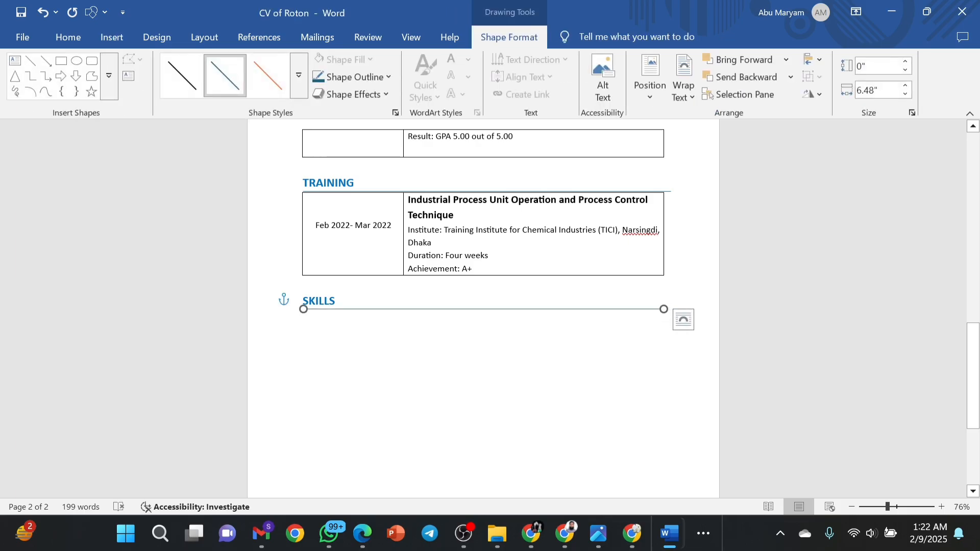
pyautogui.press('Escape')
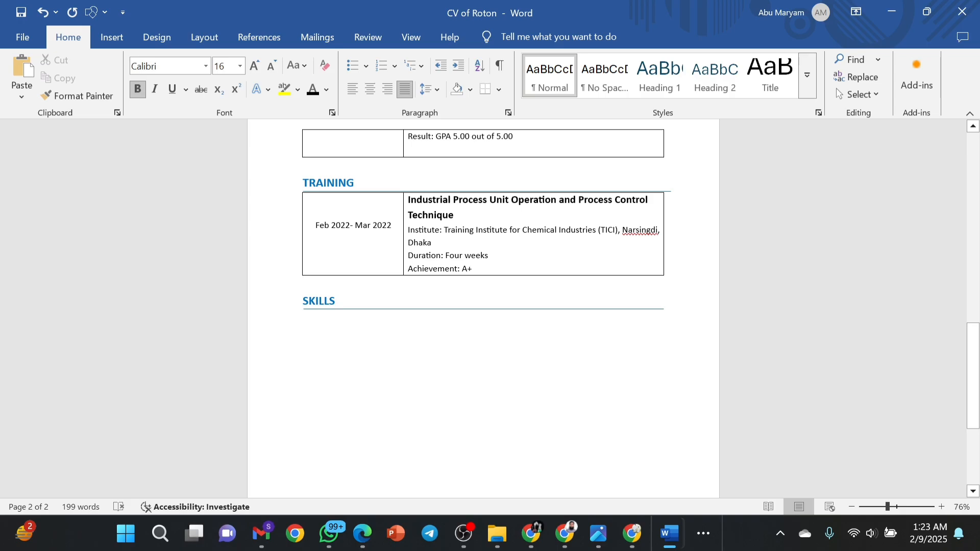
# Add a left-aligned line under SKILLS reading 'Language:' followed by the pasted 'Bangla (Native), English'.
pyautogui.click(323, 319)
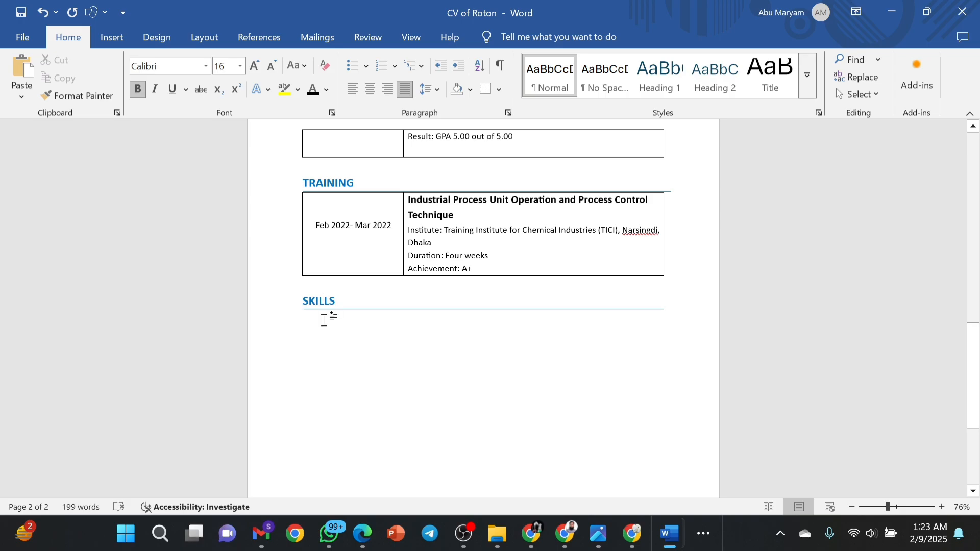
pyautogui.doubleClick(675, 311)
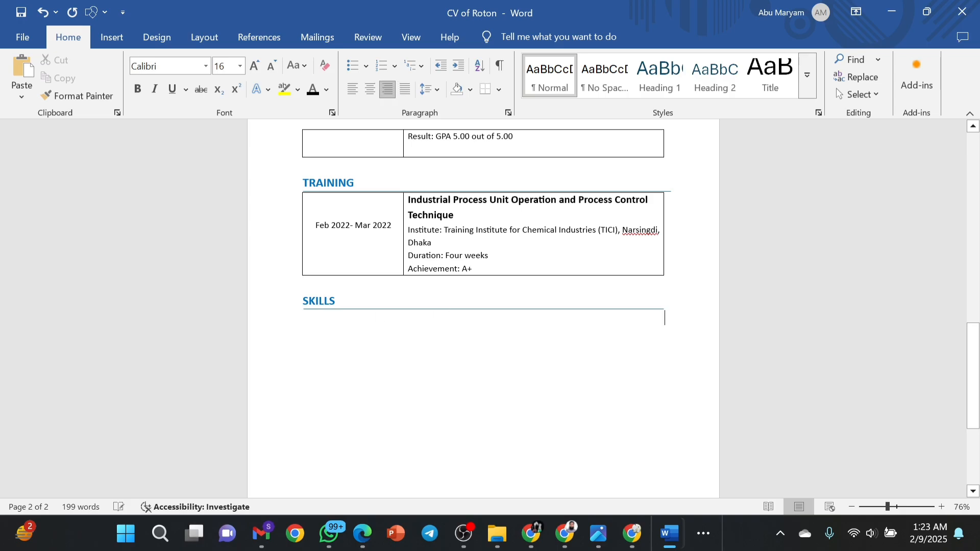
pyautogui.hotkey('ctrl', 'e')
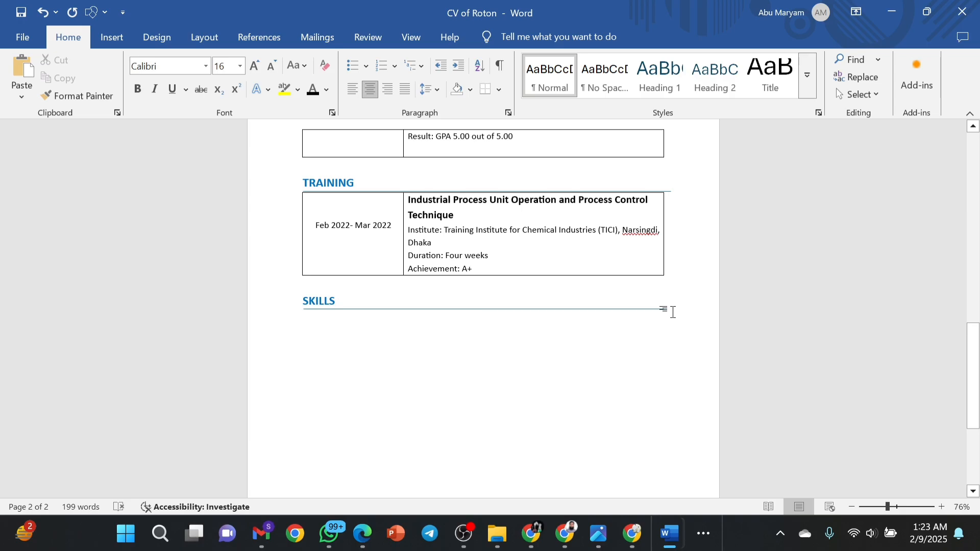
pyautogui.hotkey('ctrl', 'l')
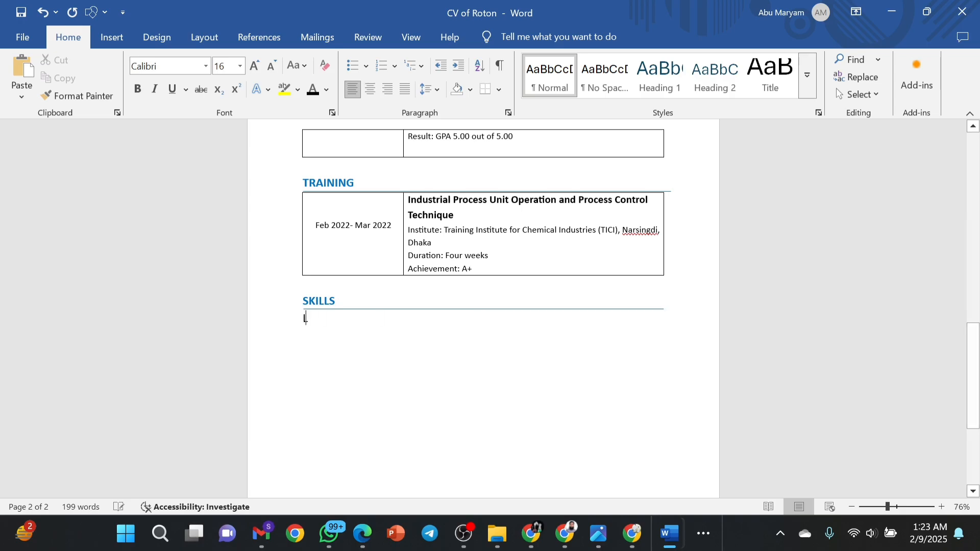
pyautogui.write('Lan')
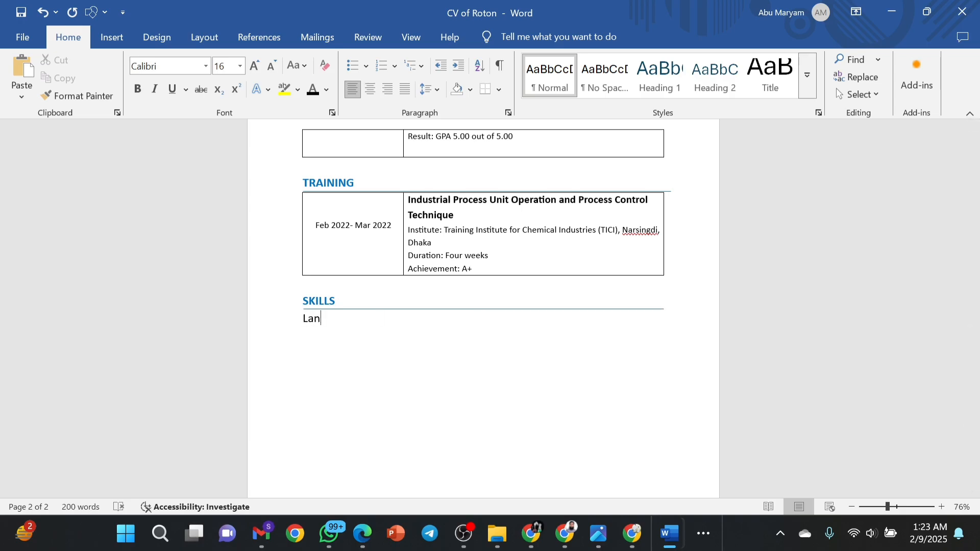
pyautogui.write('guage:')
pyautogui.write('Bangla (Native), English')
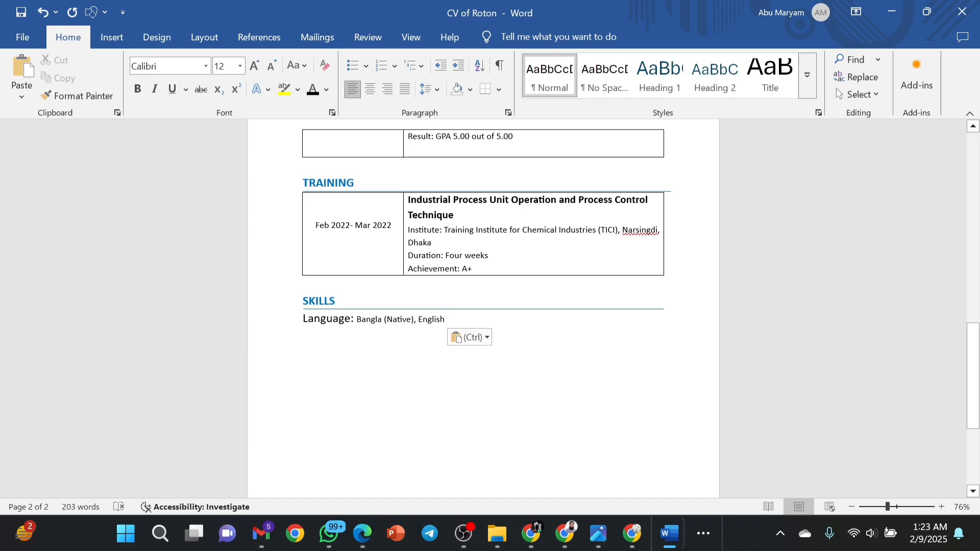
# Set the whole Language line to 12 pt and make the 'Language:' label bold.
pyautogui.moveTo(449, 320); pyautogui.dragTo(313, 318)
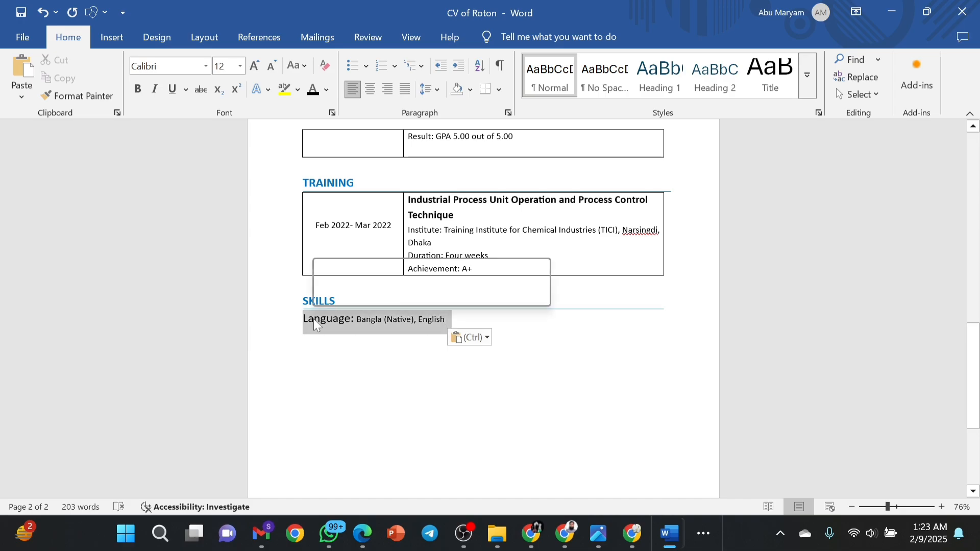
pyautogui.click(401, 271)
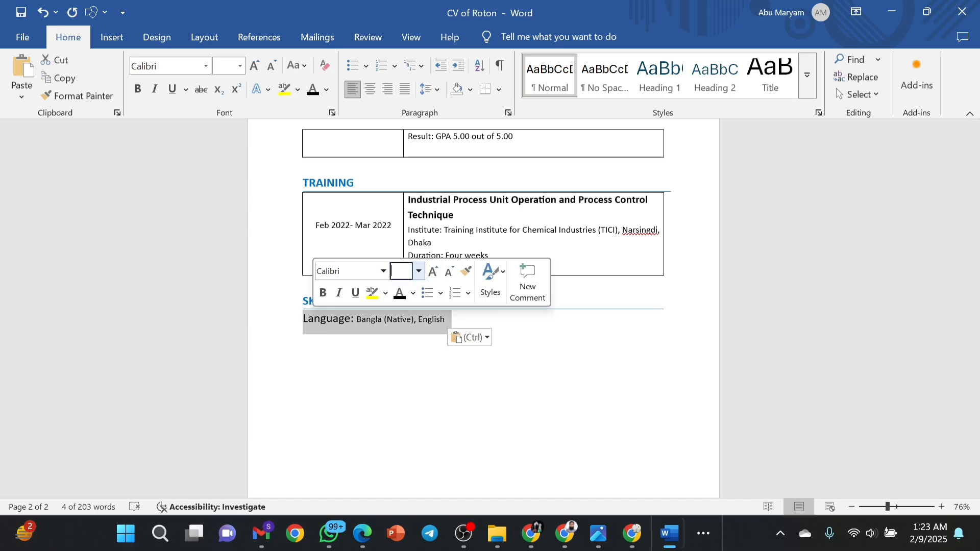
pyautogui.write('12')
pyautogui.press('Return')
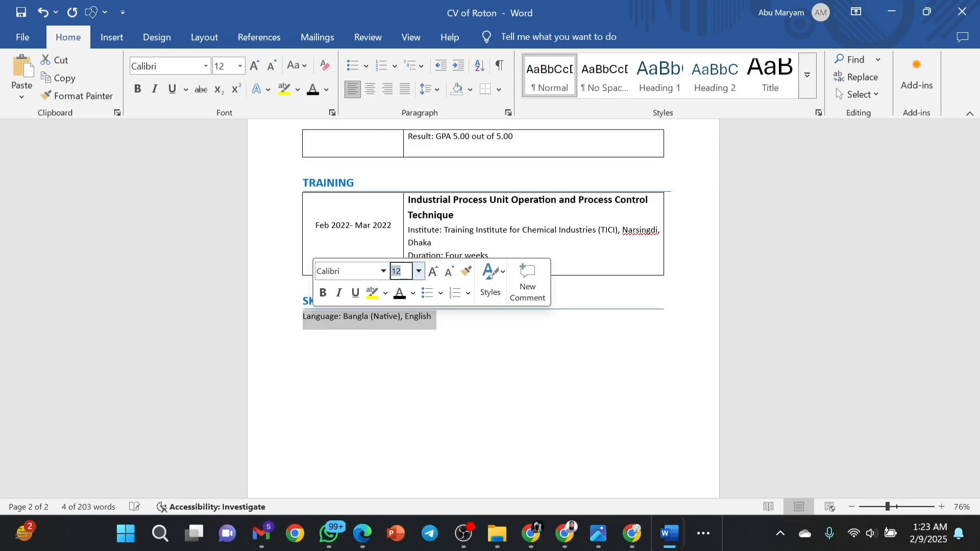
pyautogui.click(419, 336)
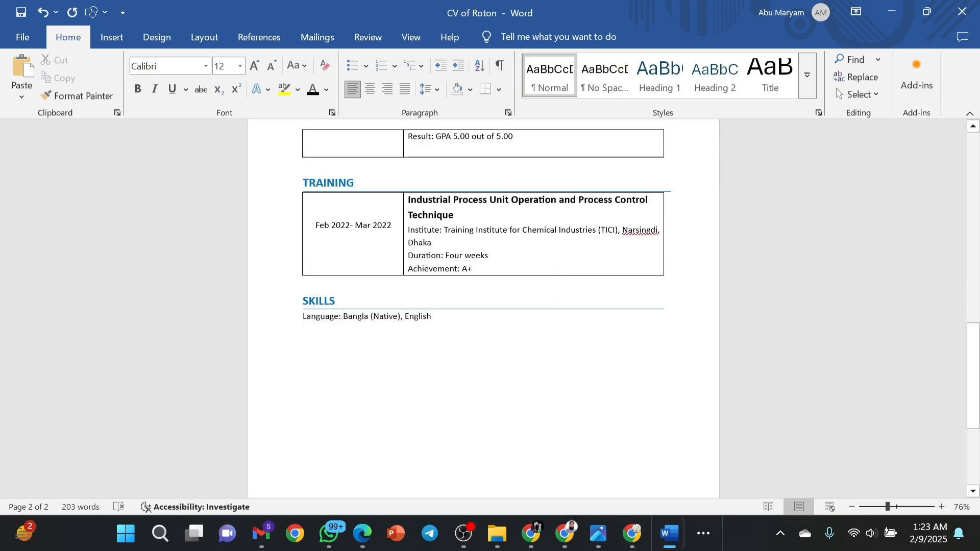
pyautogui.moveTo(343, 318); pyautogui.dragTo(305, 319)
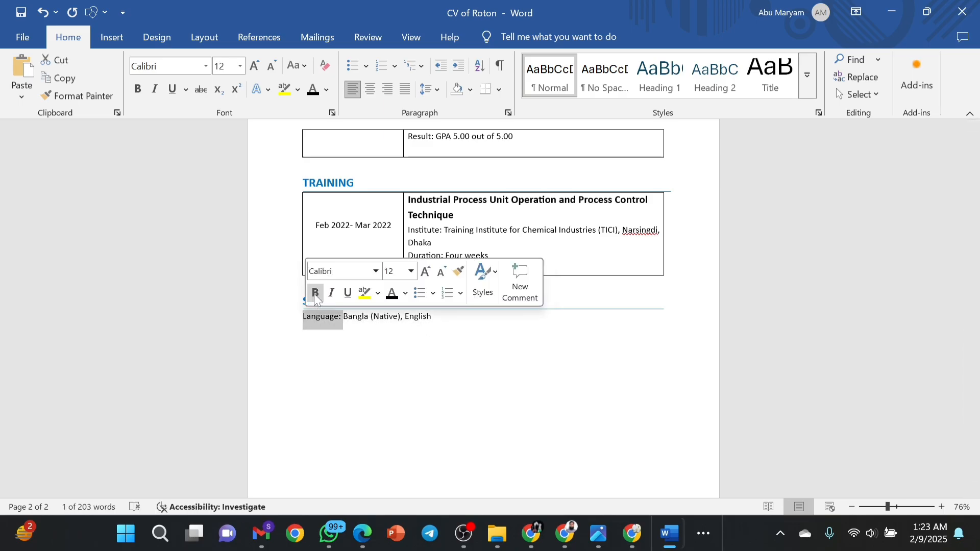
pyautogui.click(314, 293)
# Append a bold '| Computer Skills' label after English on the Language line.
pyautogui.click(434, 317)
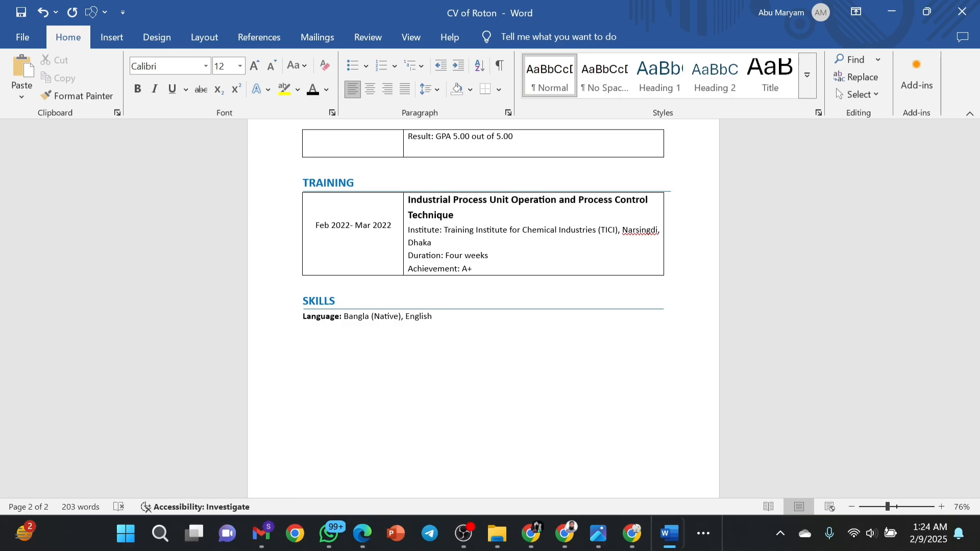
pyautogui.write('| Computer Skills:')
pyautogui.moveTo(440, 316); pyautogui.dragTo(504, 317)
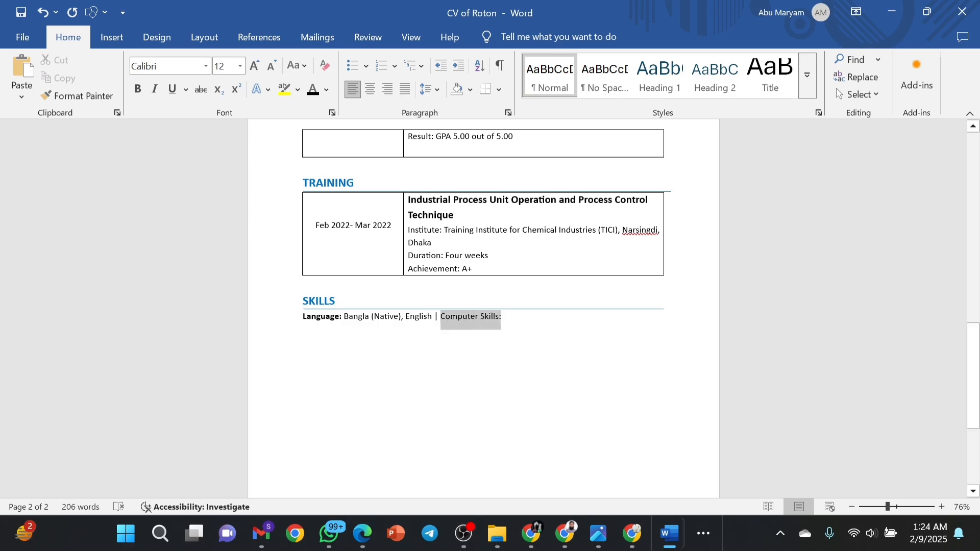
pyautogui.click(514, 297)
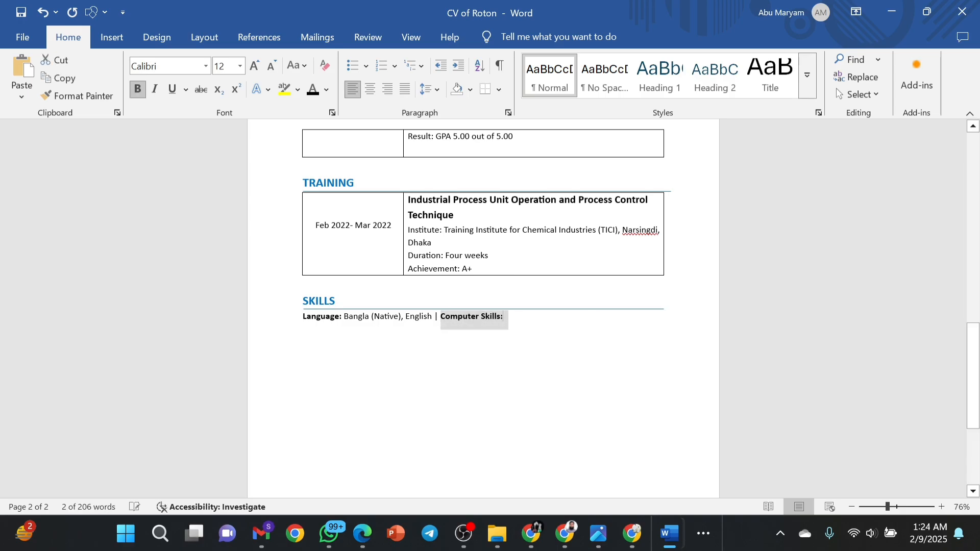
pyautogui.click(510, 317)
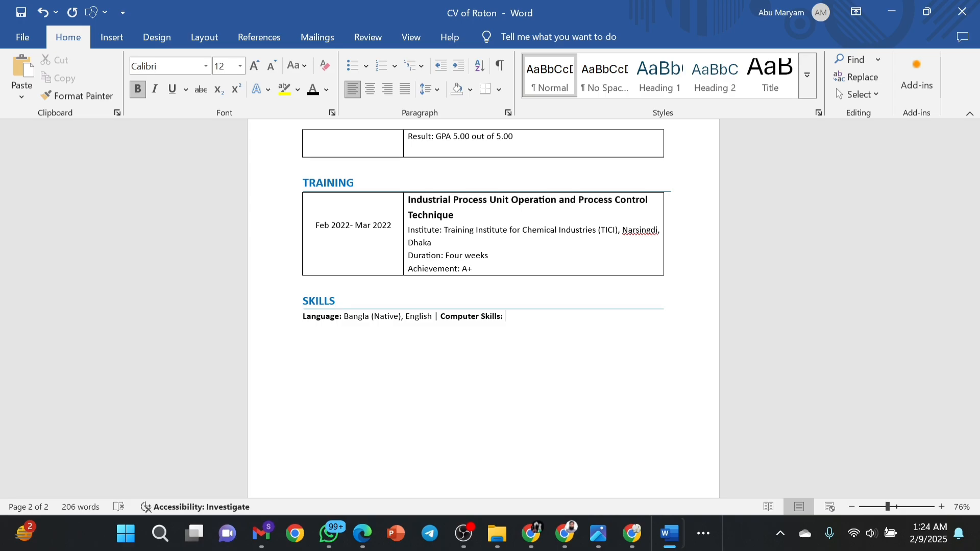
# Type 'MS word-excel-powerpoint' after the label and start a new line below.
pyautogui.write('M')
pyautogui.press('BackSpace')
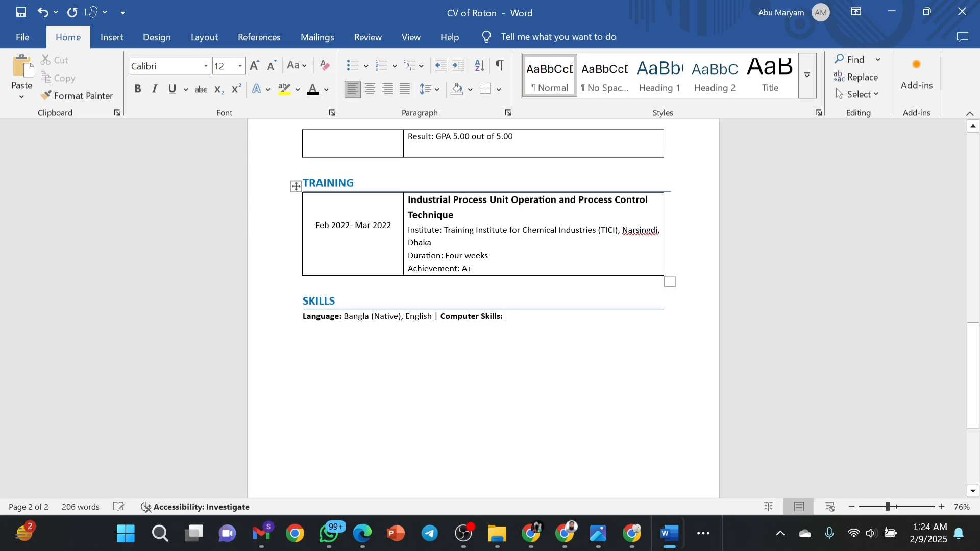
pyautogui.write('MS')
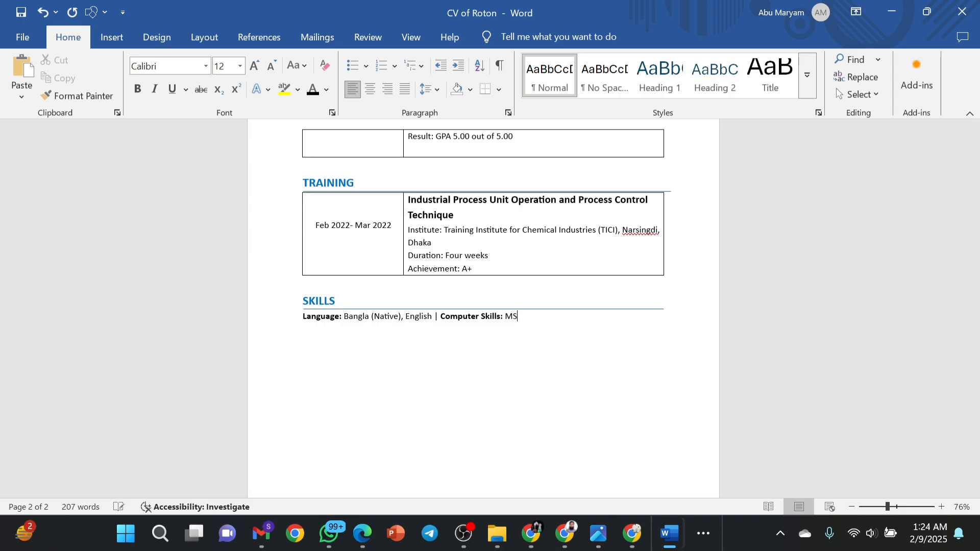
pyautogui.write(' word-ex')
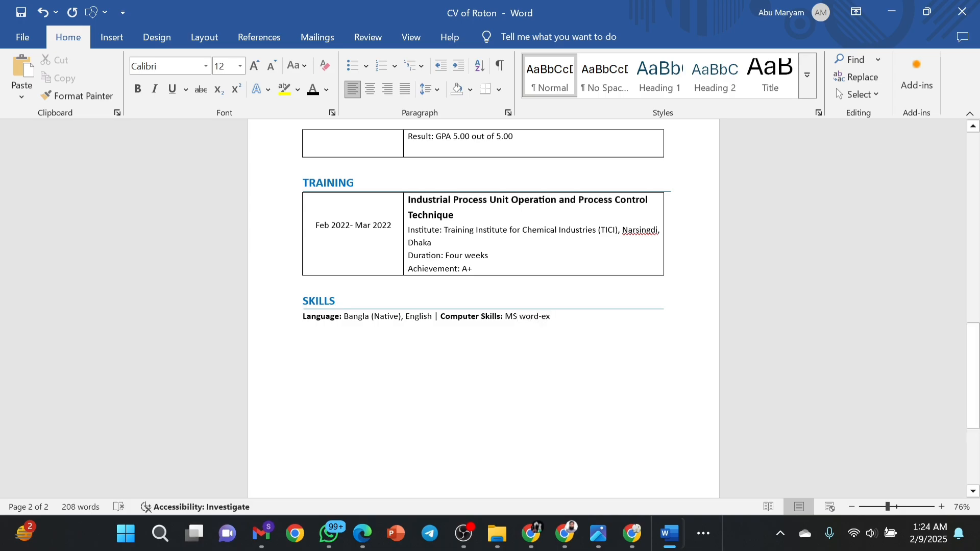
pyautogui.press('BackSpace')
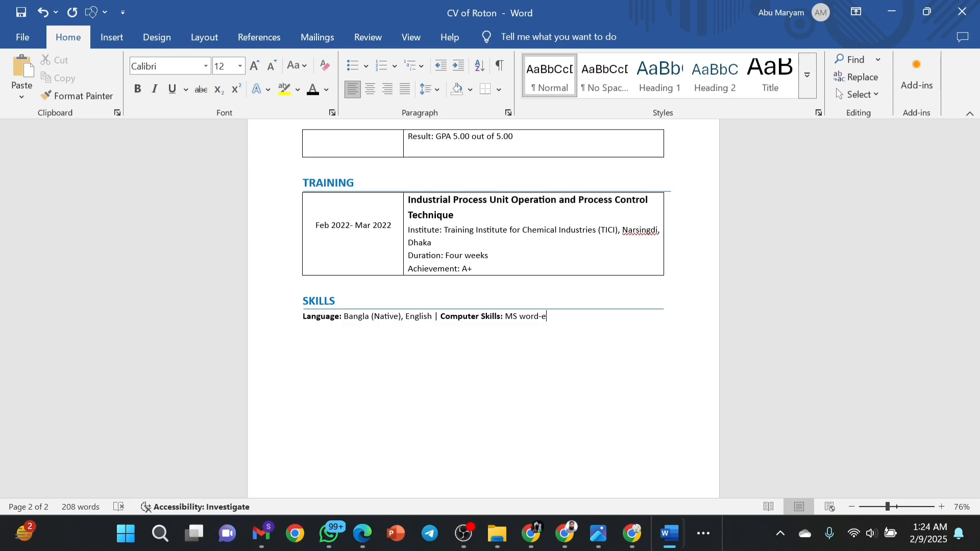
pyautogui.write('xcel-powerpoint')
pyautogui.press('Return')
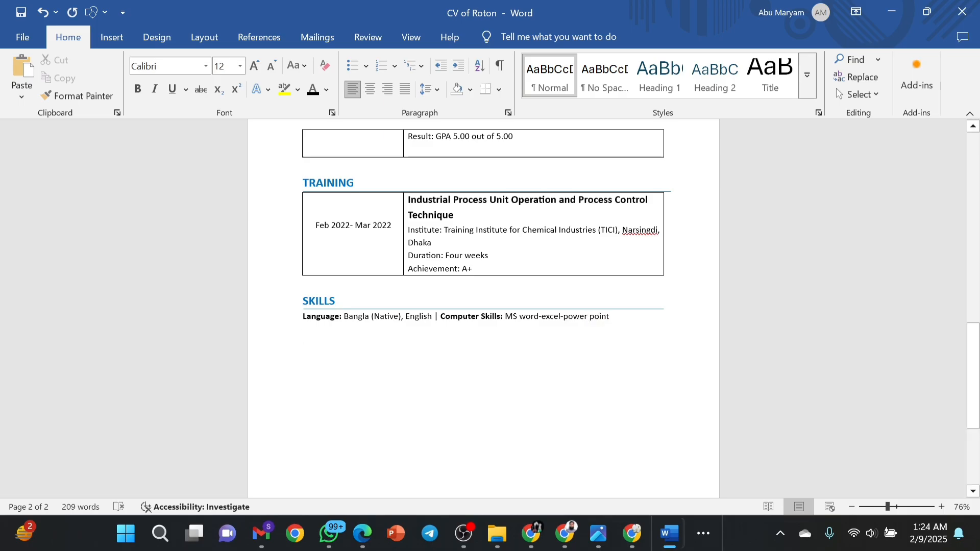
pyautogui.click(336, 336)
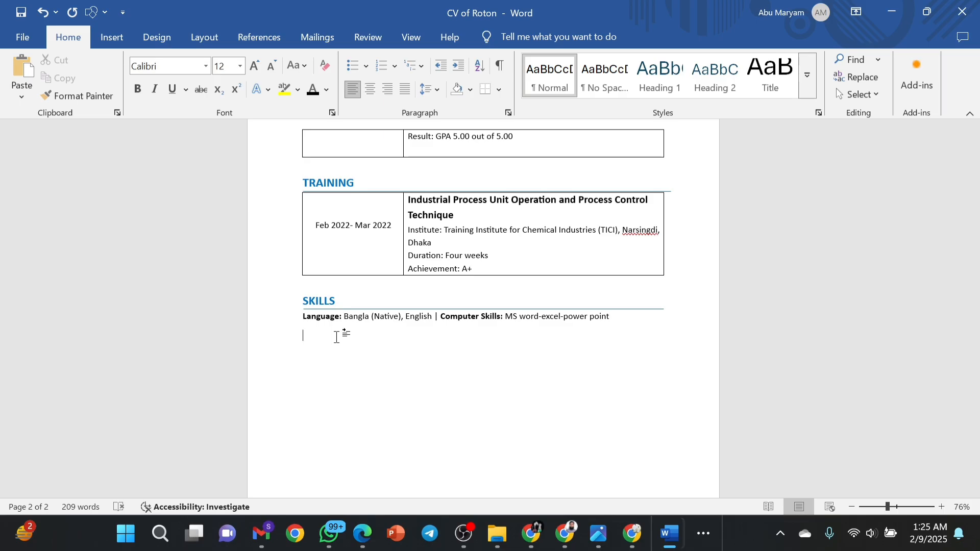
# Type the heading ACHIEVEMENTS on the new line below the Skills line.
pyautogui.scroll(-4, 337, 337)
pyautogui.scroll(3, 337, 338)
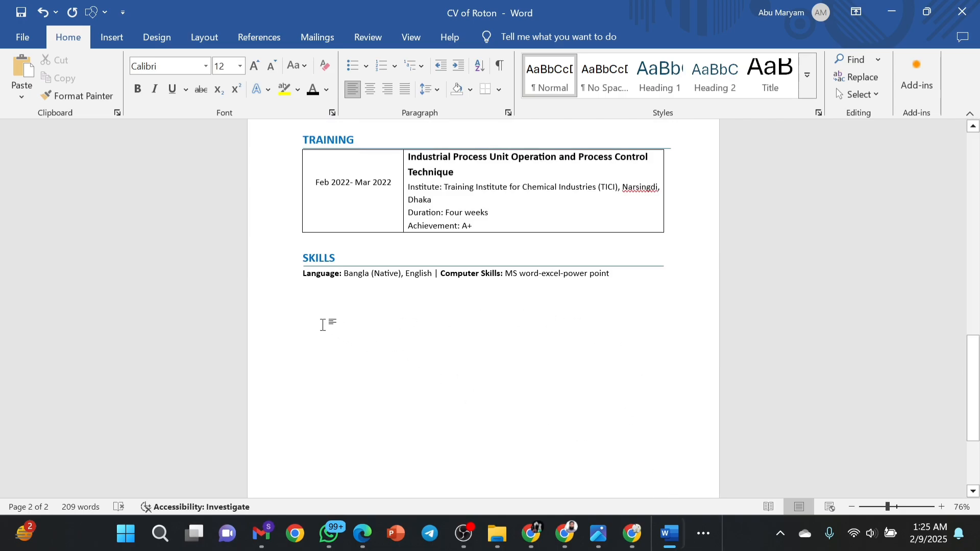
pyautogui.write('A')
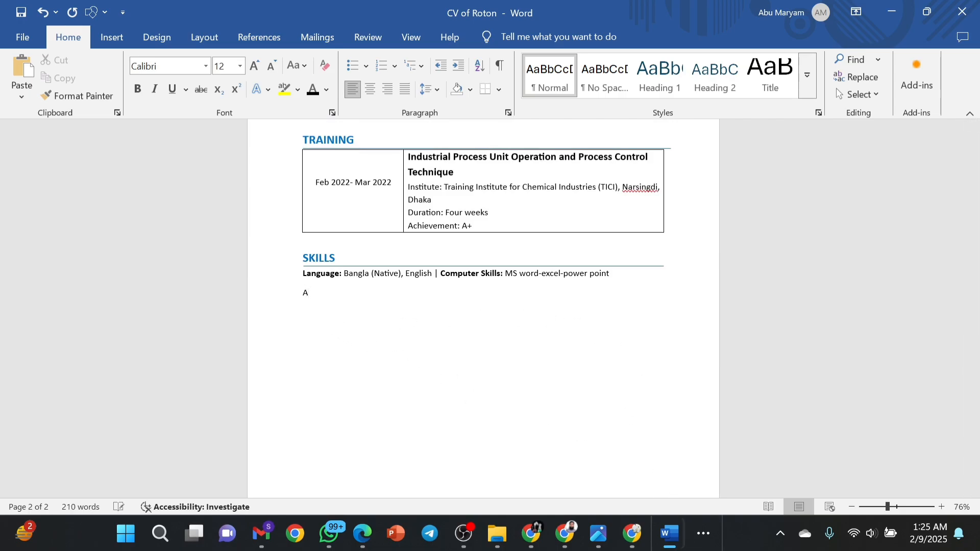
pyautogui.write('CHIVEMENT')
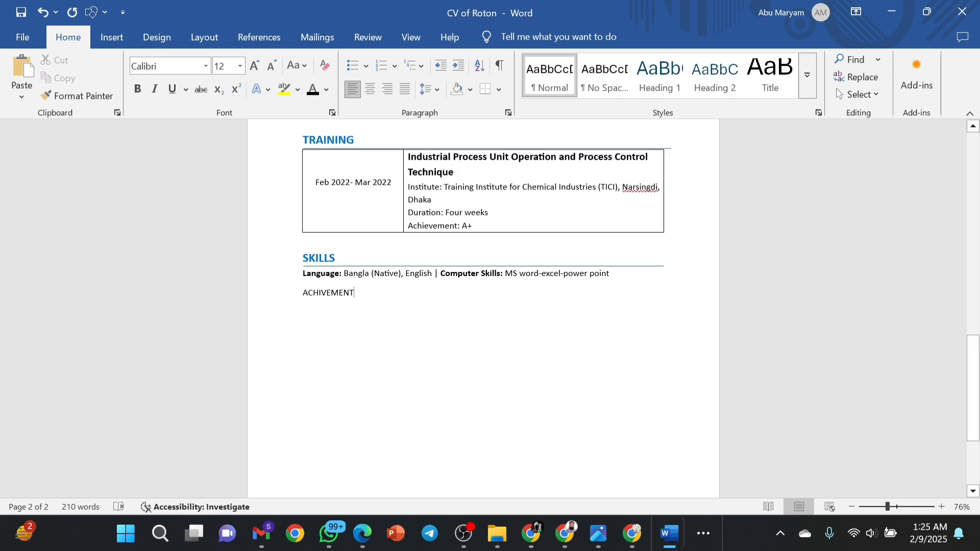
pyautogui.write('ENT')
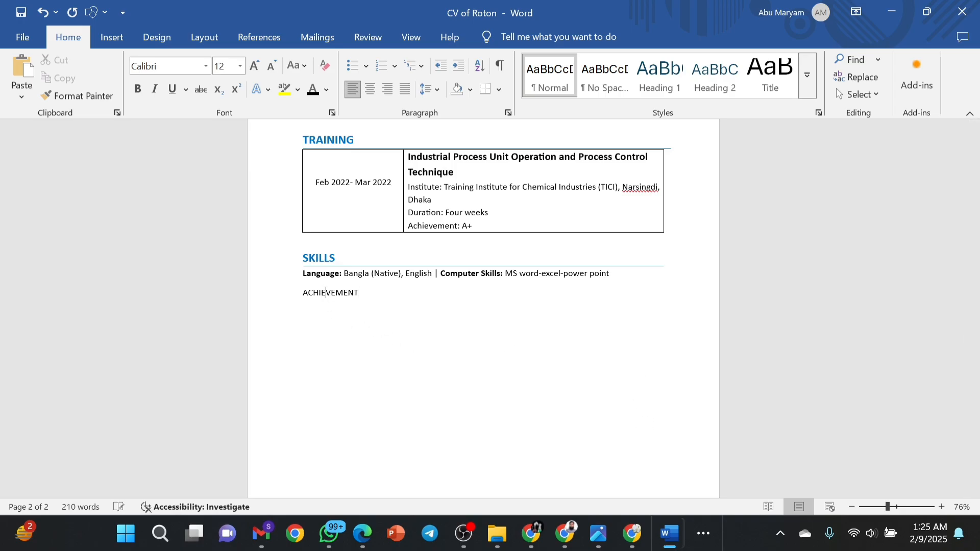
pyautogui.write('s')
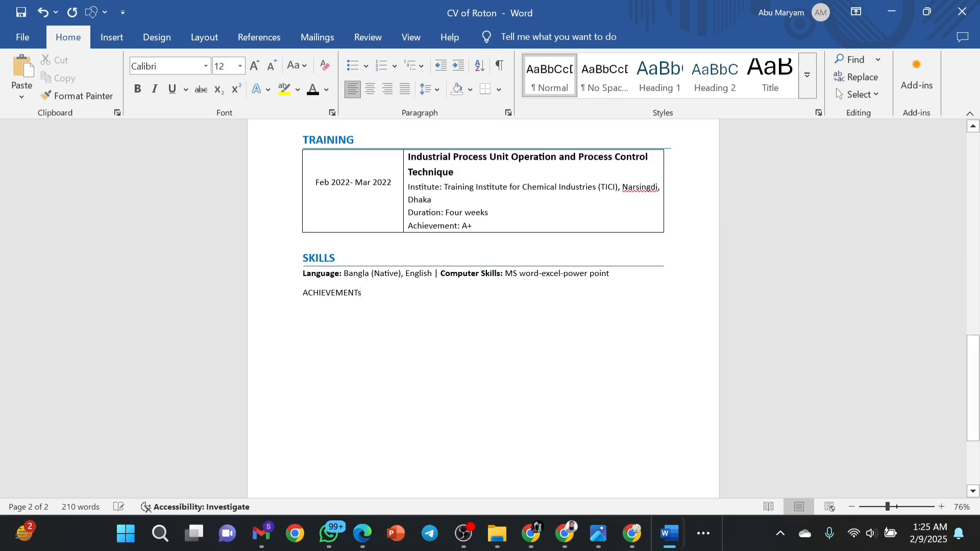
pyautogui.press('BackSpace')
pyautogui.write('S')
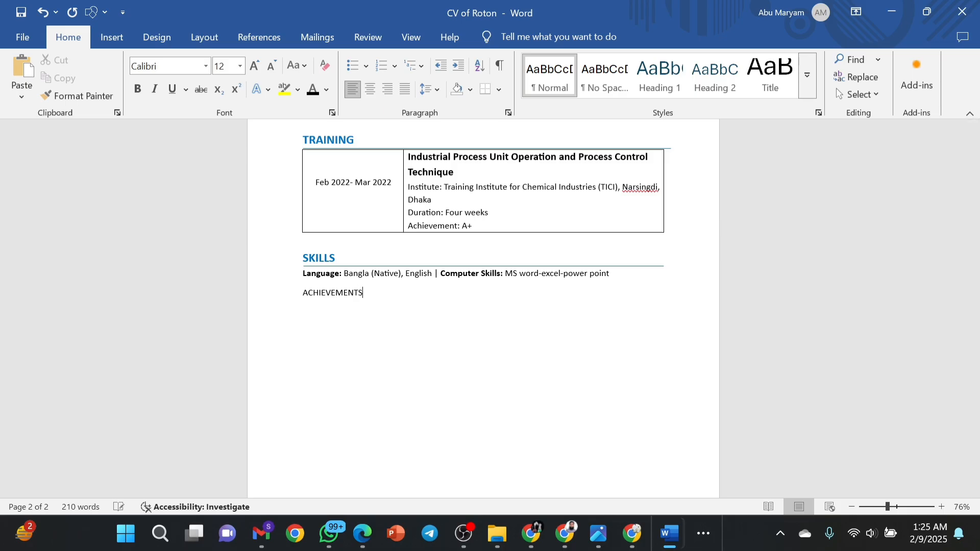
# Make the ACHIEVEMENTS heading bold and dark teal.
pyautogui.moveTo(364, 293); pyautogui.dragTo(284, 300)
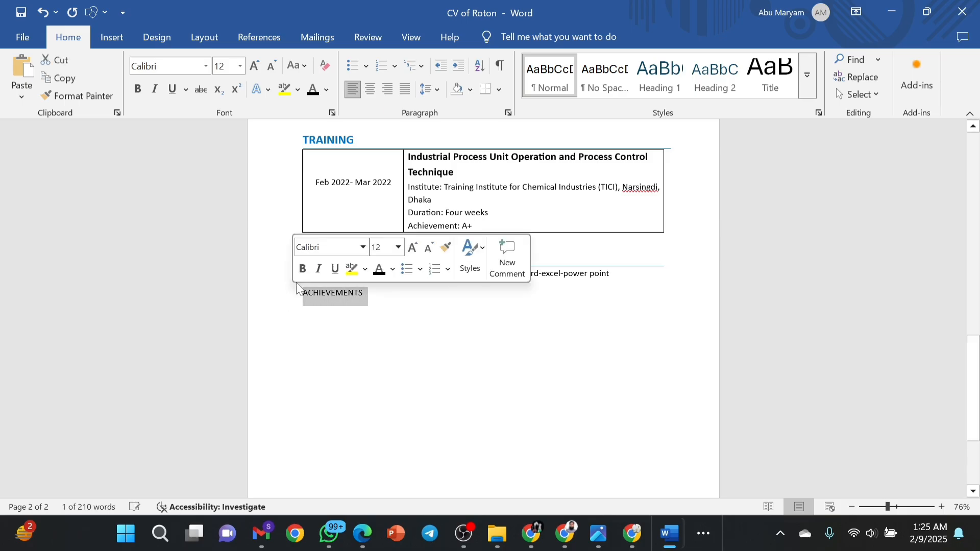
pyautogui.click(392, 271)
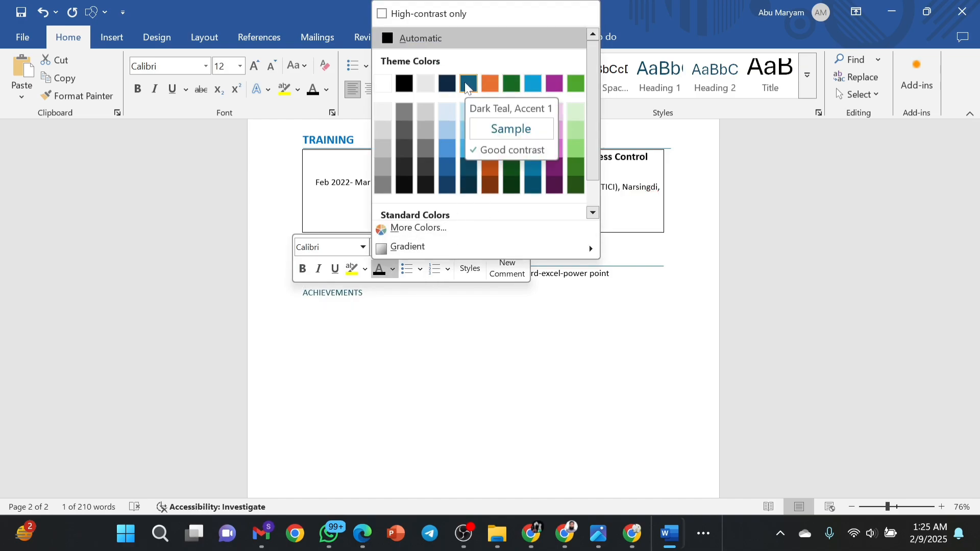
pyautogui.click(306, 272)
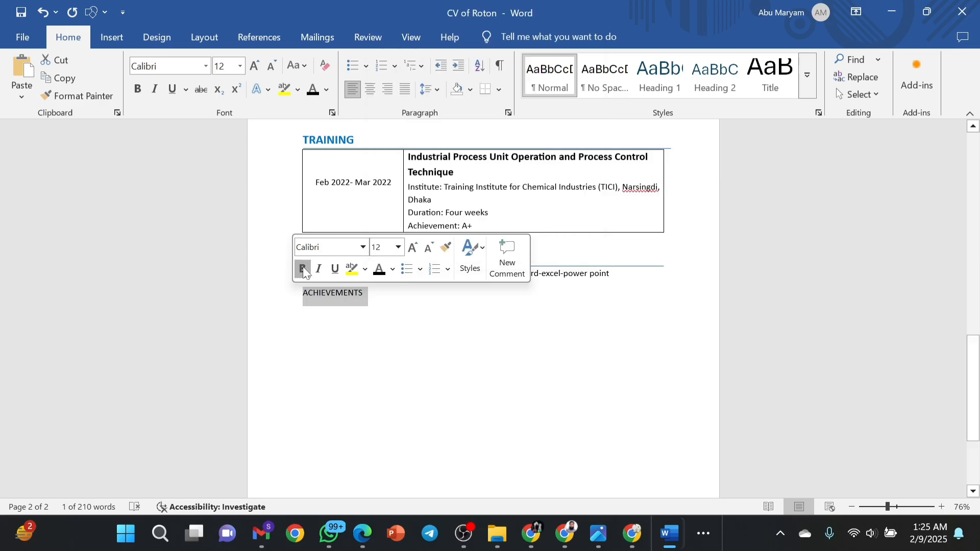
pyautogui.click(304, 271)
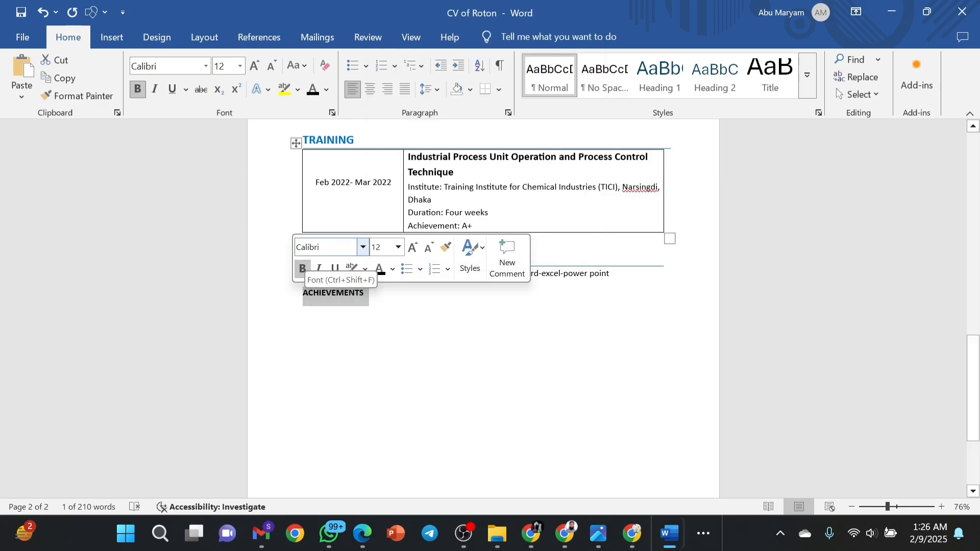
pyautogui.click(391, 270)
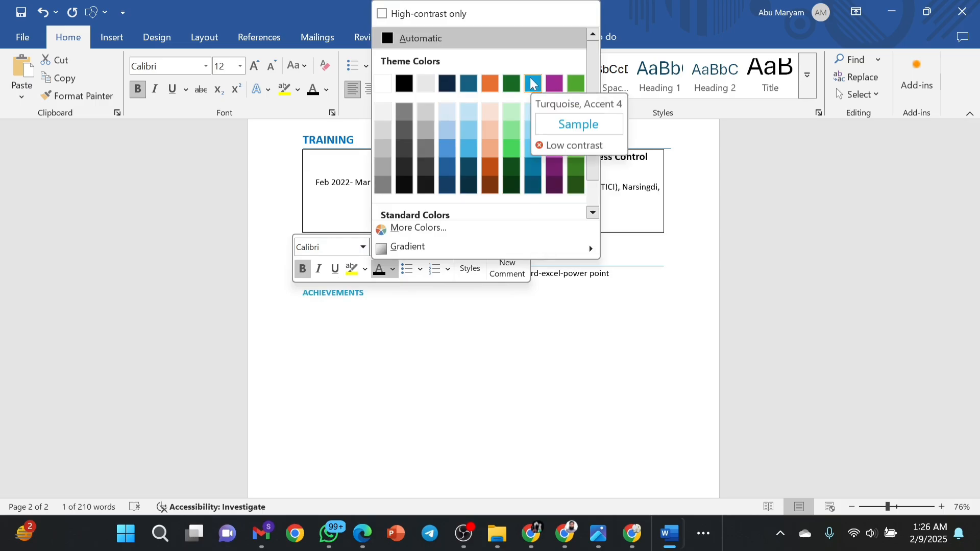
pyautogui.click(474, 85)
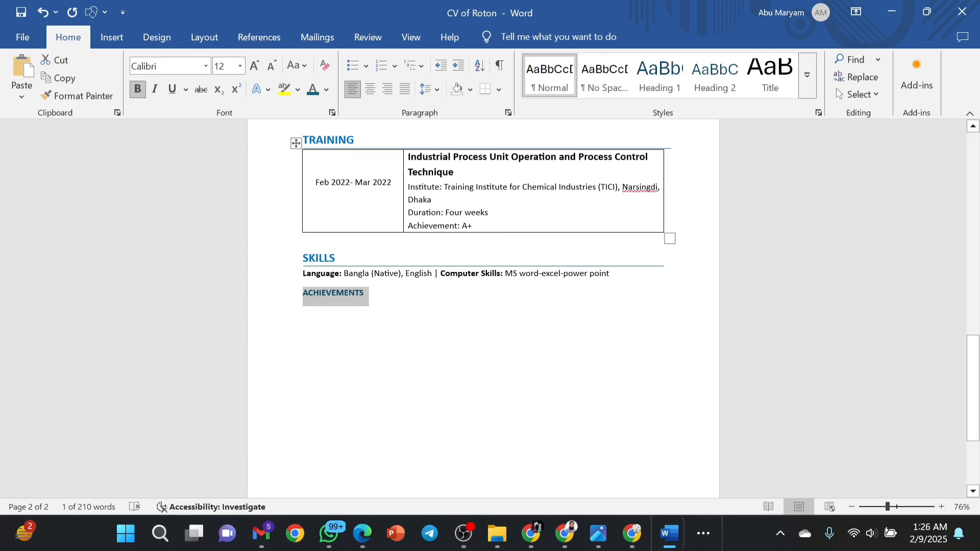
# Enlarge the ACHIEVEMENTS heading to 16 pt.
pyautogui.click(226, 73)
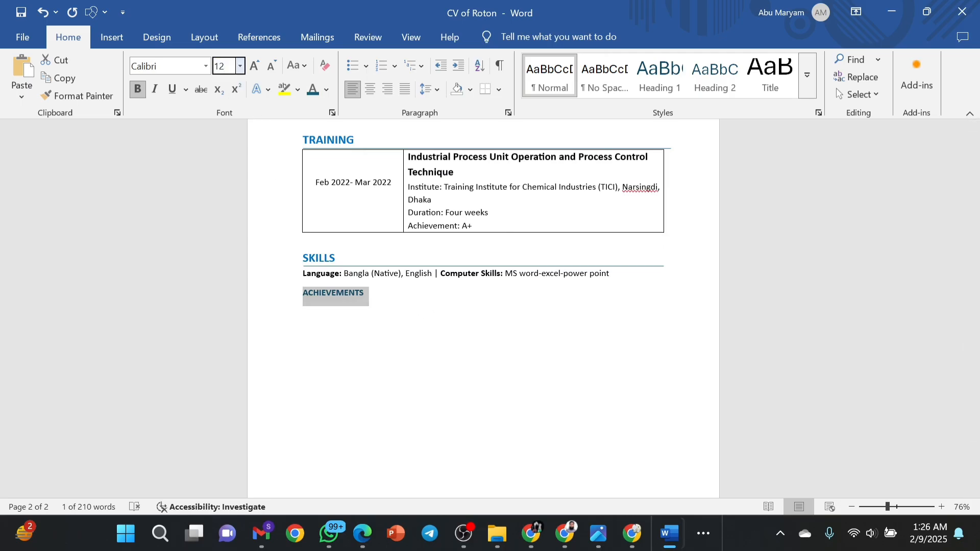
pyautogui.press('BackSpace')
pyautogui.write('6')
pyautogui.press('Return')
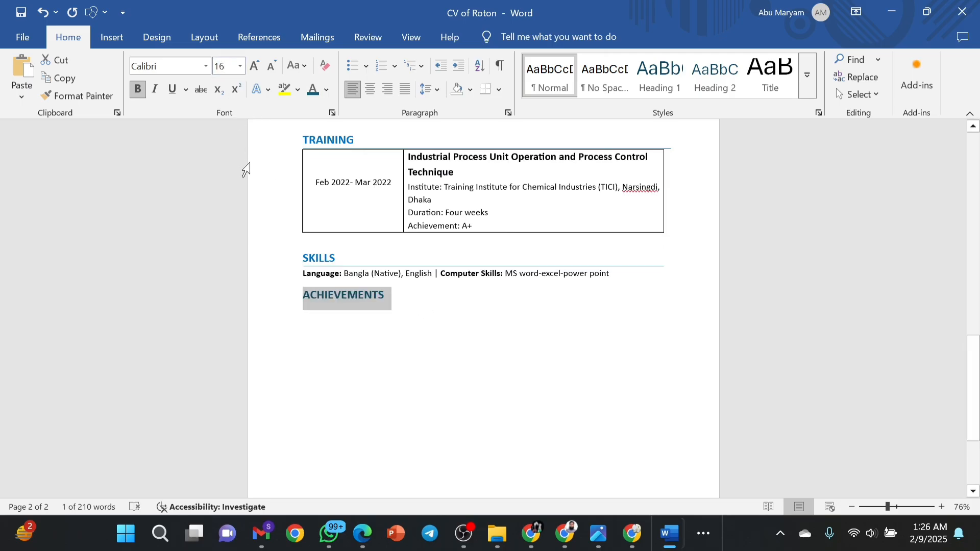
pyautogui.click(386, 296)
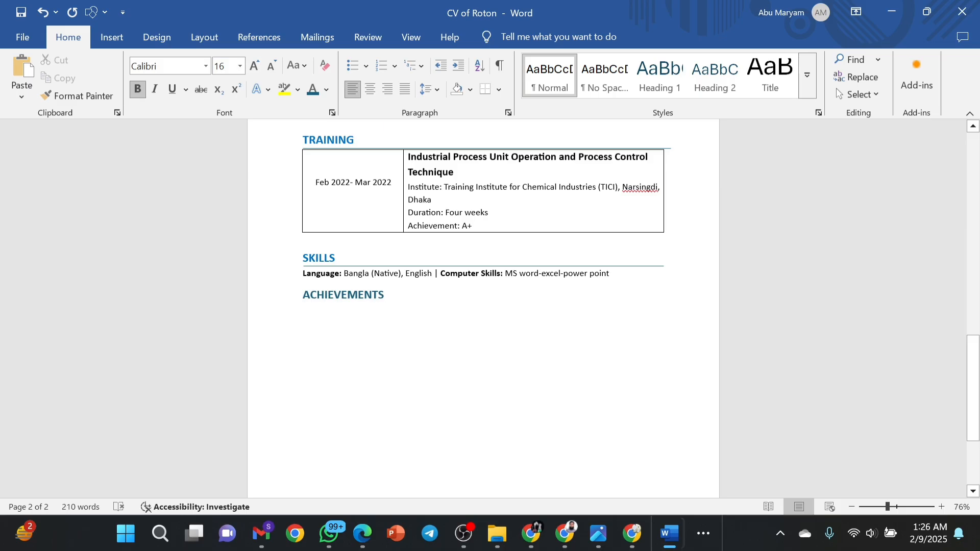
# Recolour the ACHIEVEMENTS heading blue to match the SKILLS heading.
pyautogui.click(315, 257)
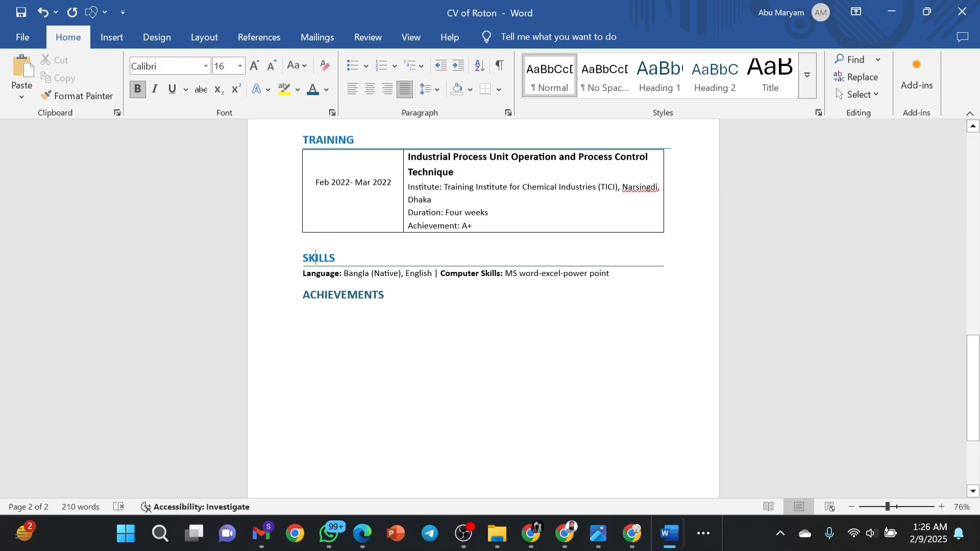
pyautogui.click(327, 90)
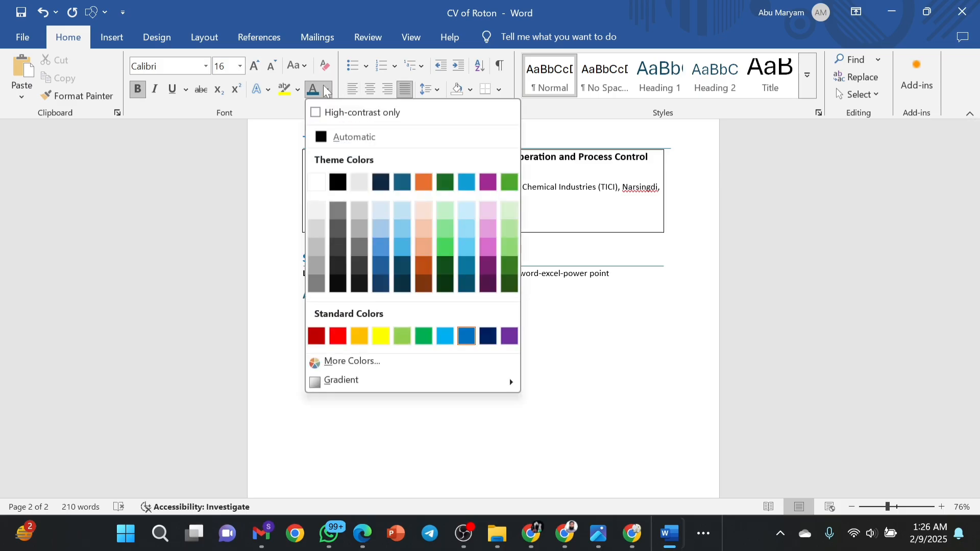
pyautogui.click(426, 449)
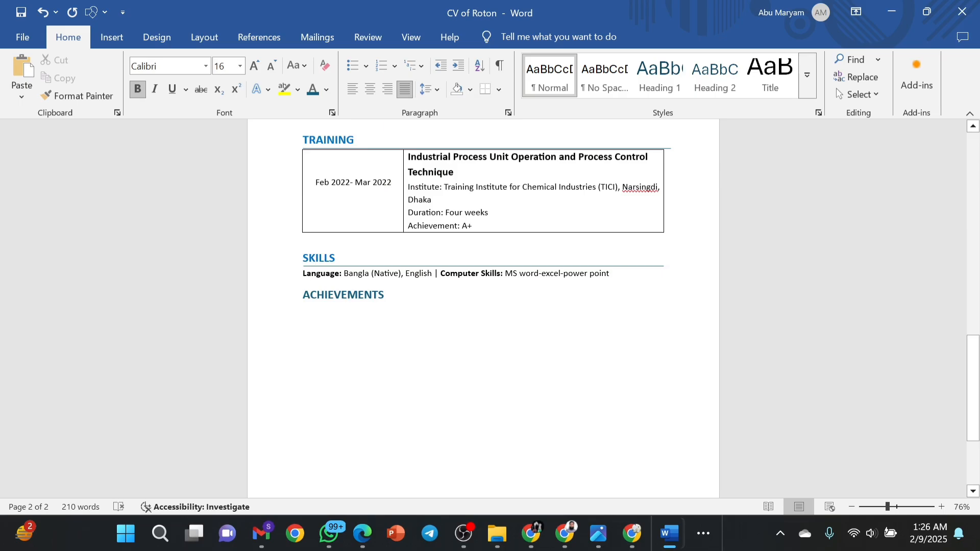
pyautogui.click(348, 295)
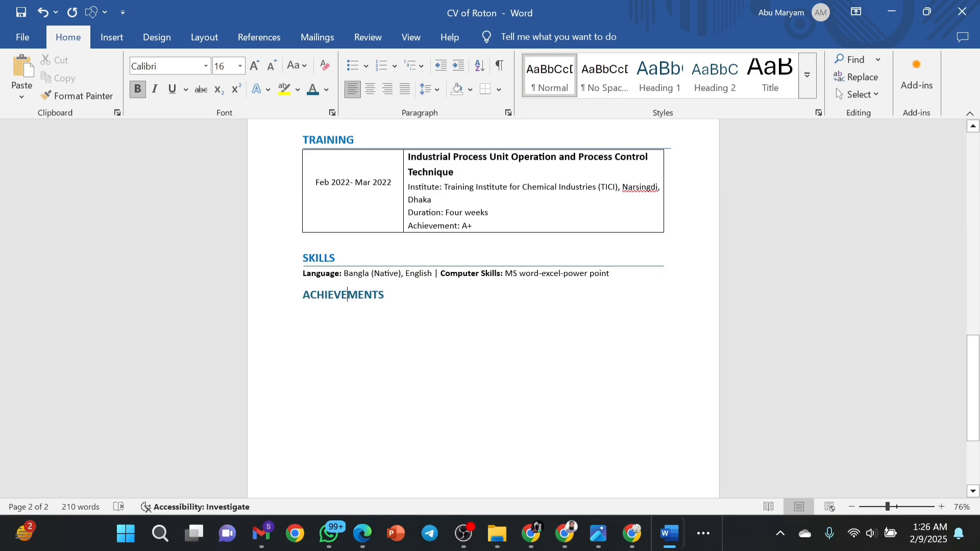
pyautogui.click(326, 90)
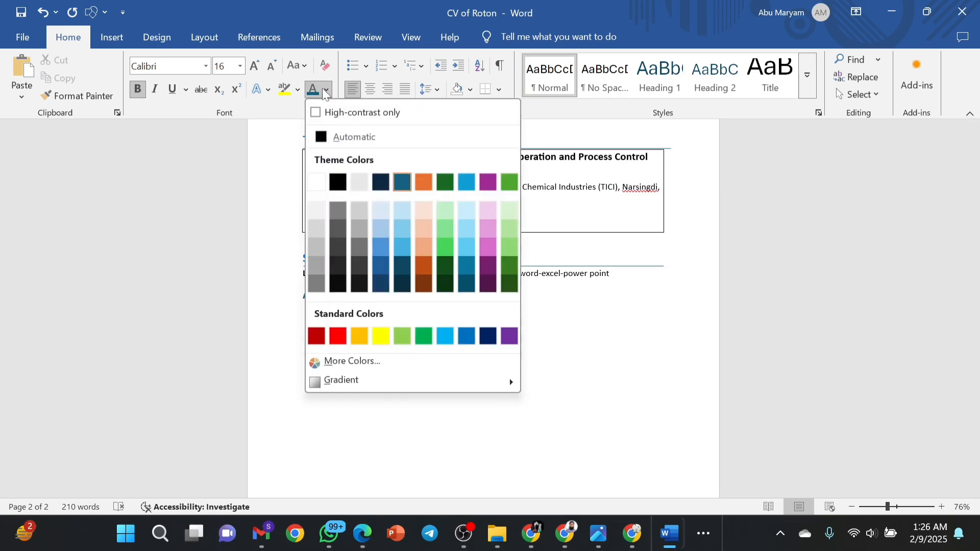
pyautogui.click(444, 335)
pyautogui.press('Right')
pyautogui.press('Right')
pyautogui.press('Right')
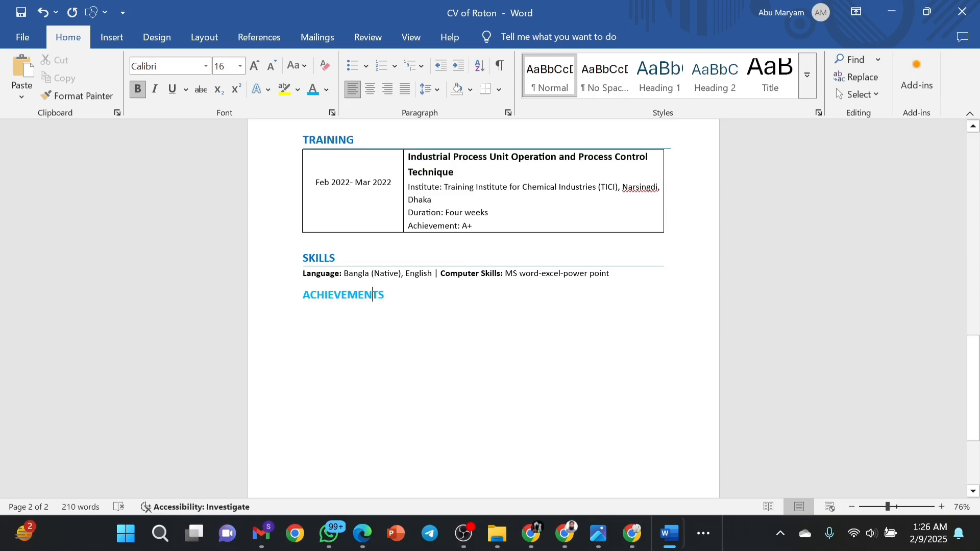
pyautogui.click(327, 95)
# Draw a straight horizontal line under ACHIEVEMENTS out to the right margin.
pyautogui.click(149, 33)
pyautogui.click(113, 34)
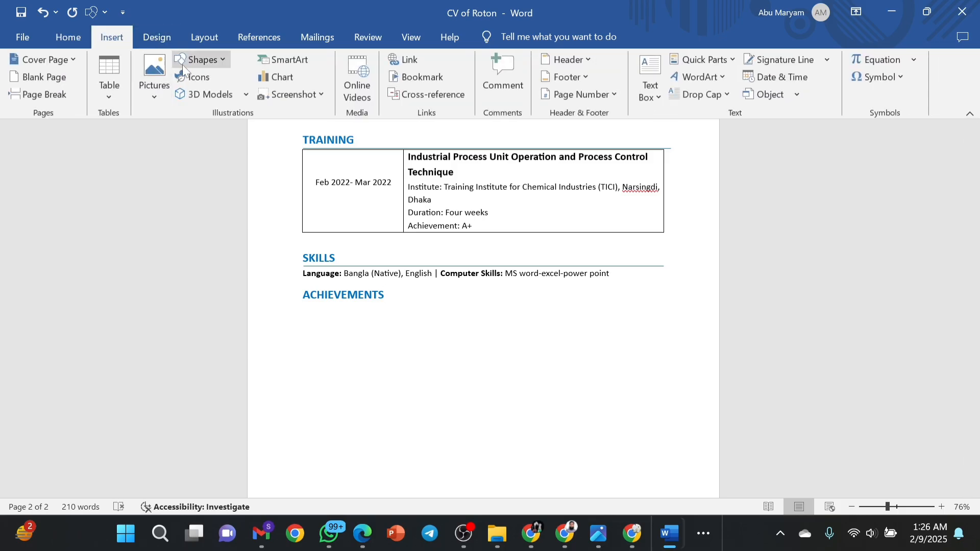
pyautogui.click(199, 59)
pyautogui.click(201, 93)
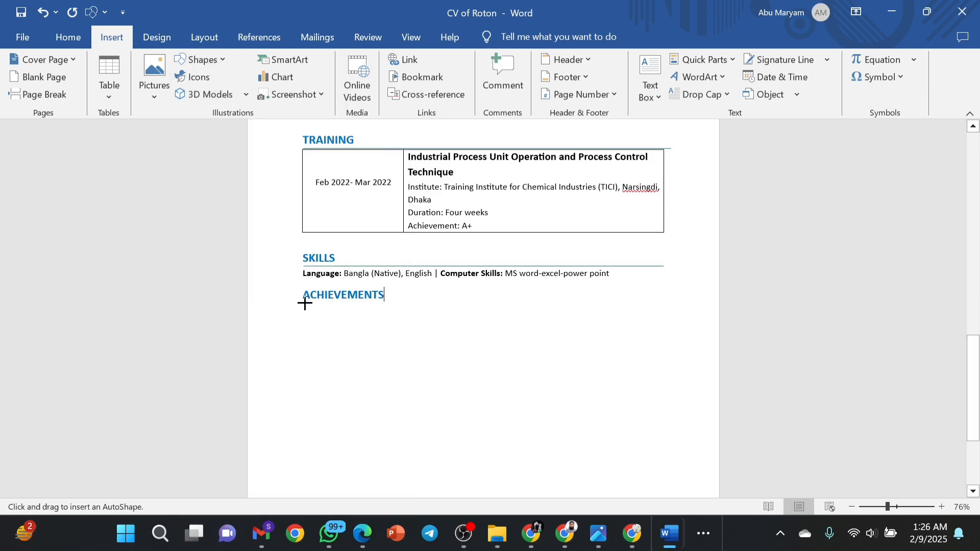
pyautogui.moveTo(305, 303); pyautogui.dragTo(360, 359)
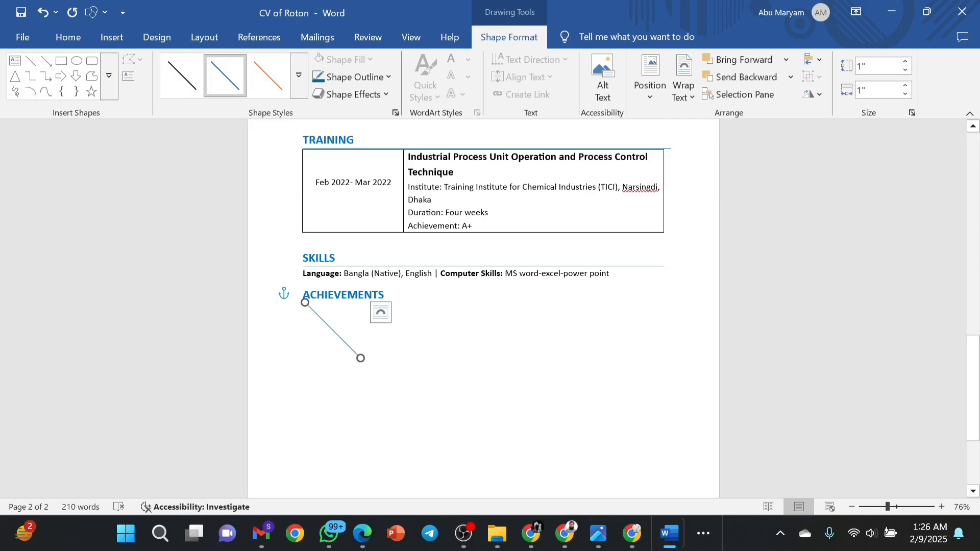
pyautogui.click(50, 16)
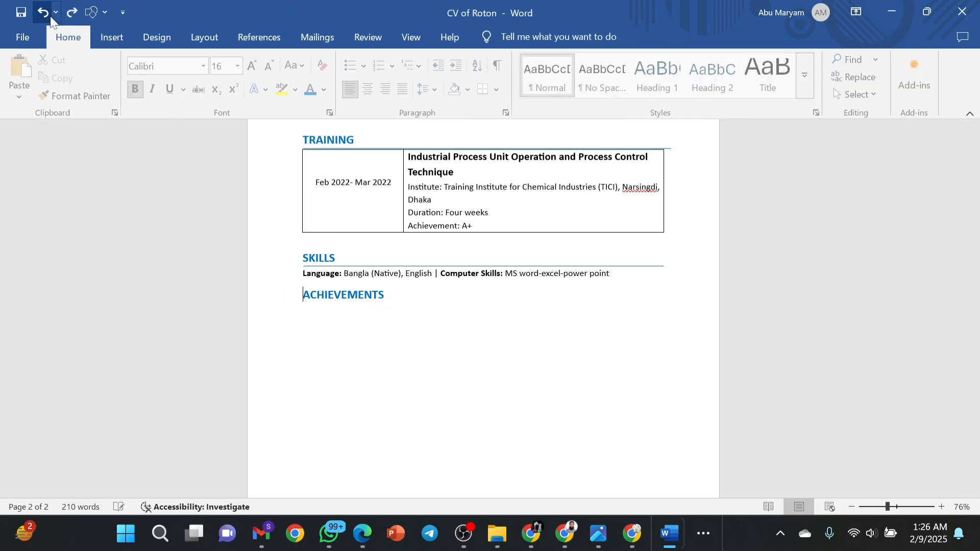
pyautogui.click(114, 40)
pyautogui.click(201, 59)
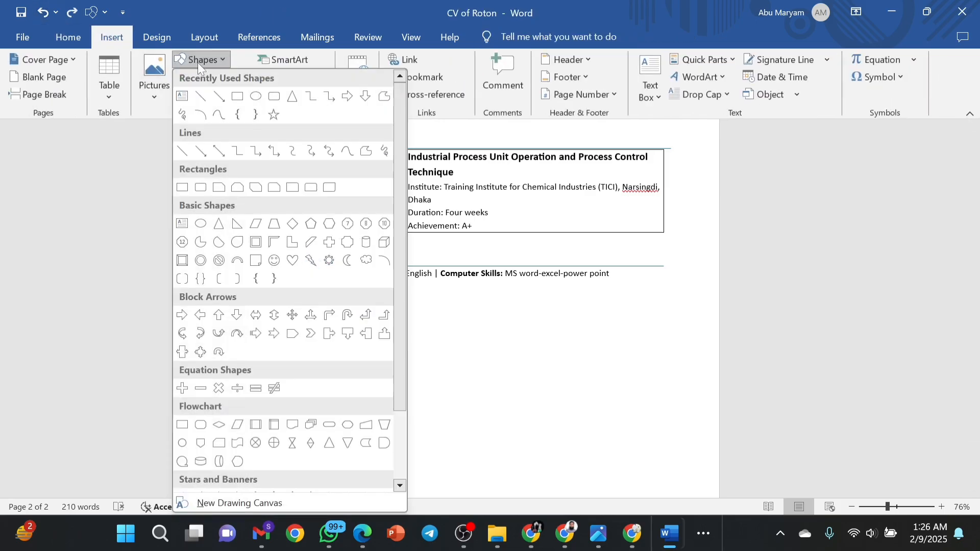
pyautogui.click(201, 97)
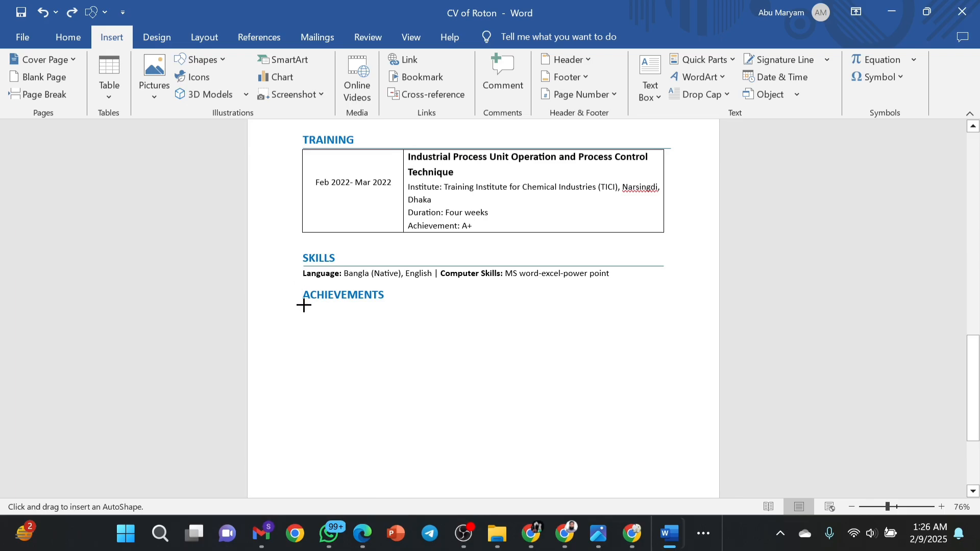
pyautogui.moveTo(304, 306); pyautogui.dragTo(665, 304)
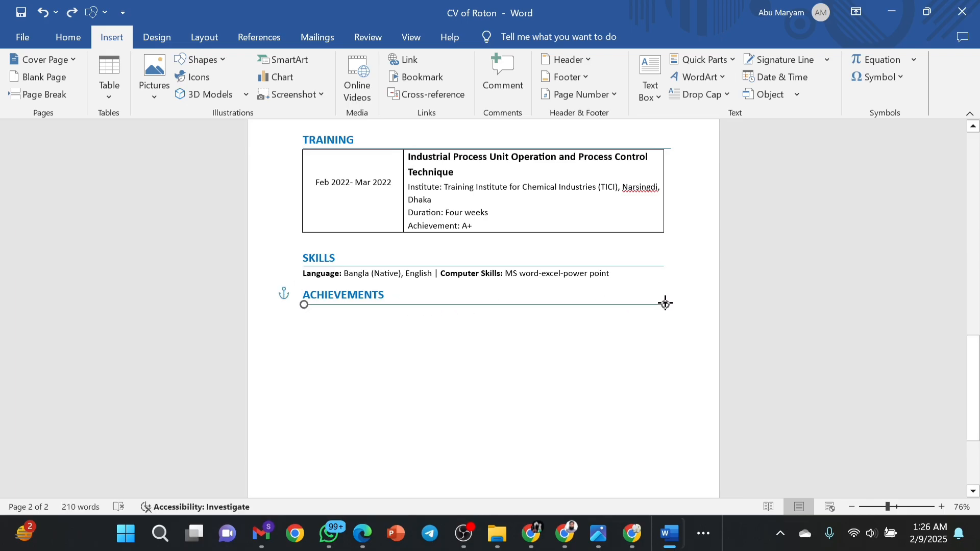
pyautogui.click(643, 329)
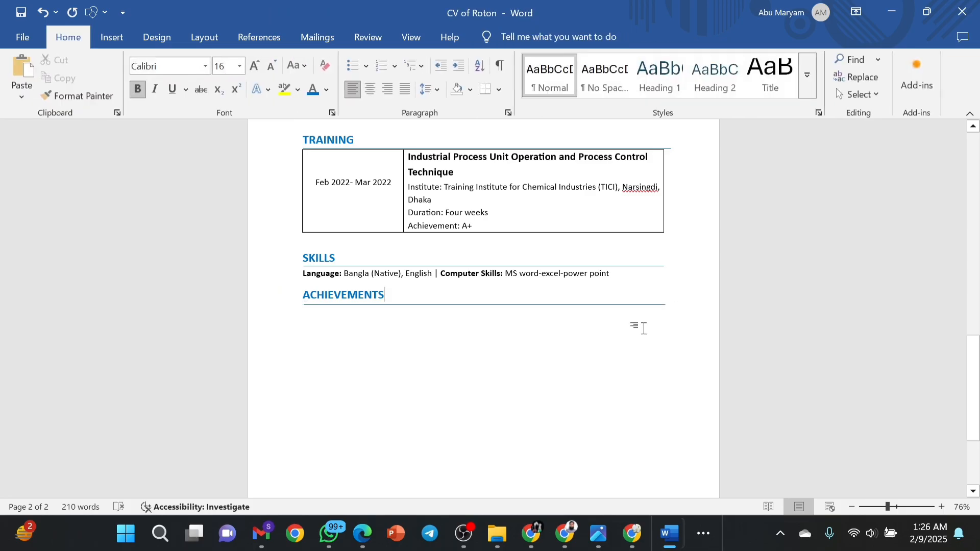
pyautogui.click(414, 304)
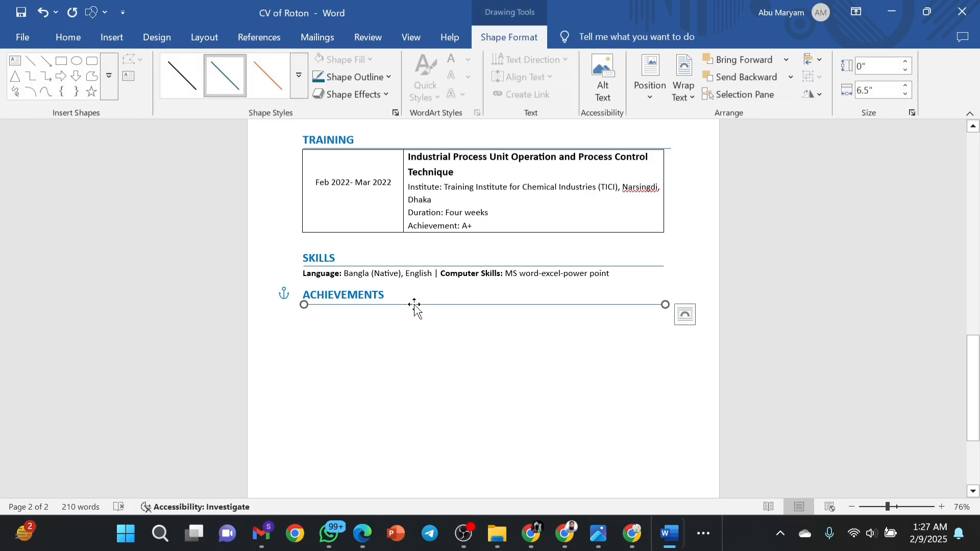
pyautogui.click(458, 321)
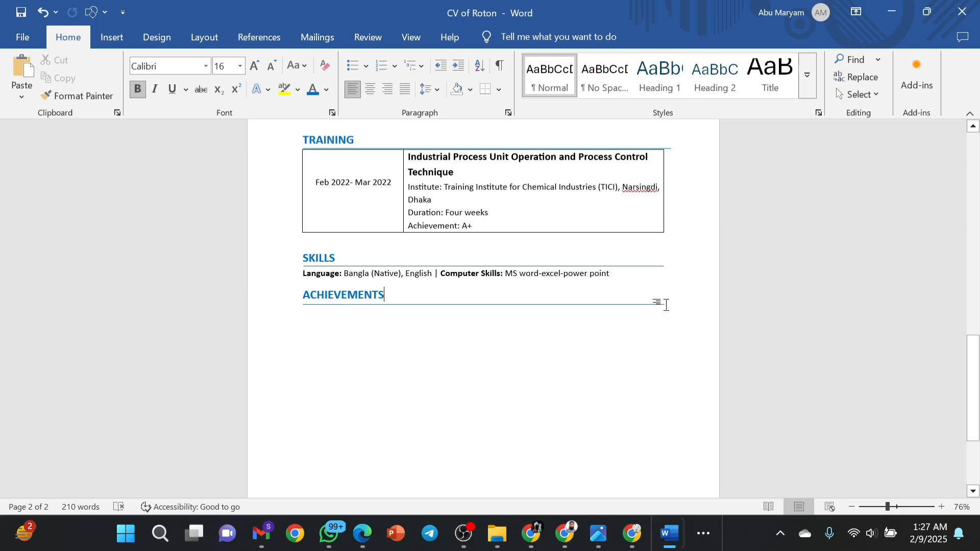
# Type 'SSC Board Scholarship (2014) in Cumilla Board | General Grade' on a new line under ACHIEVEMENTS.
pyautogui.press('Return')
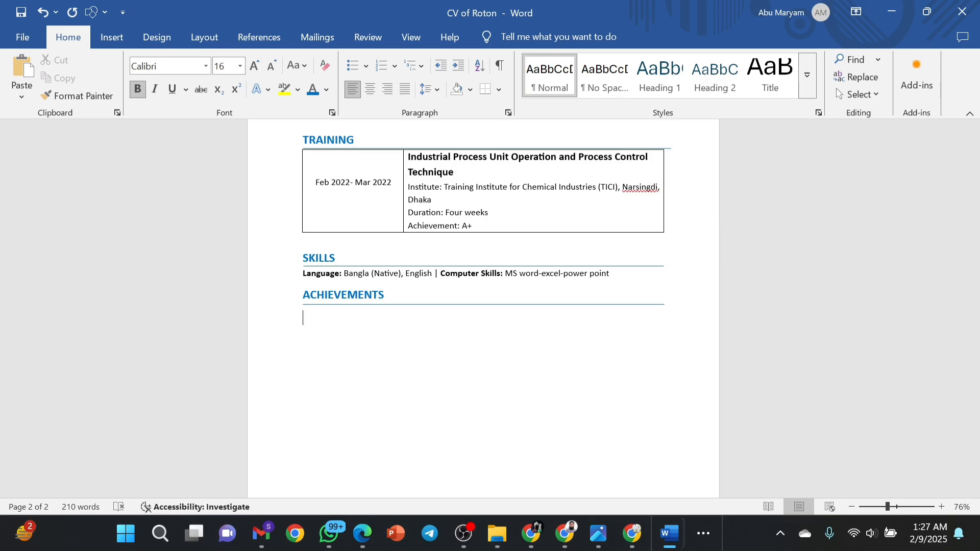
pyautogui.write('SSC Board Scholarship')
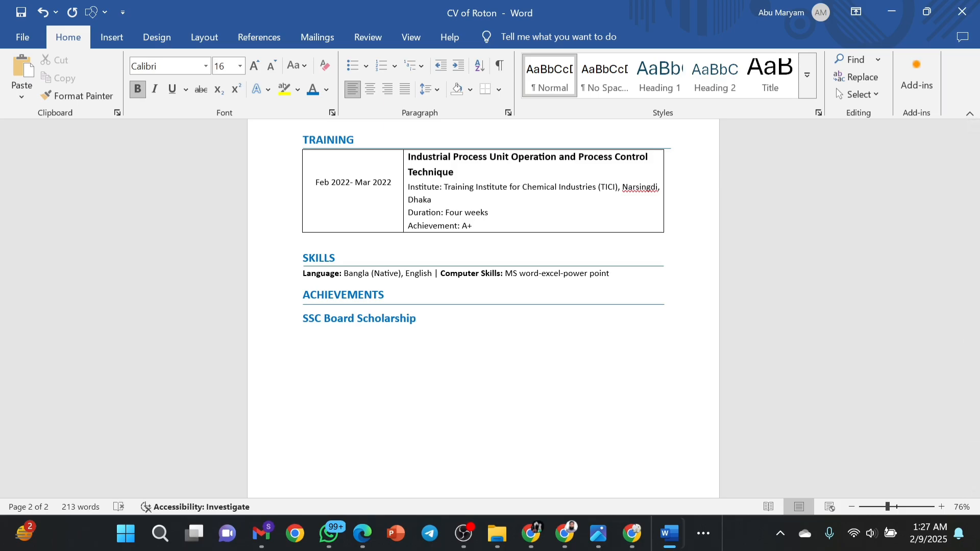
pyautogui.write('(2014) in Cumilla Board')
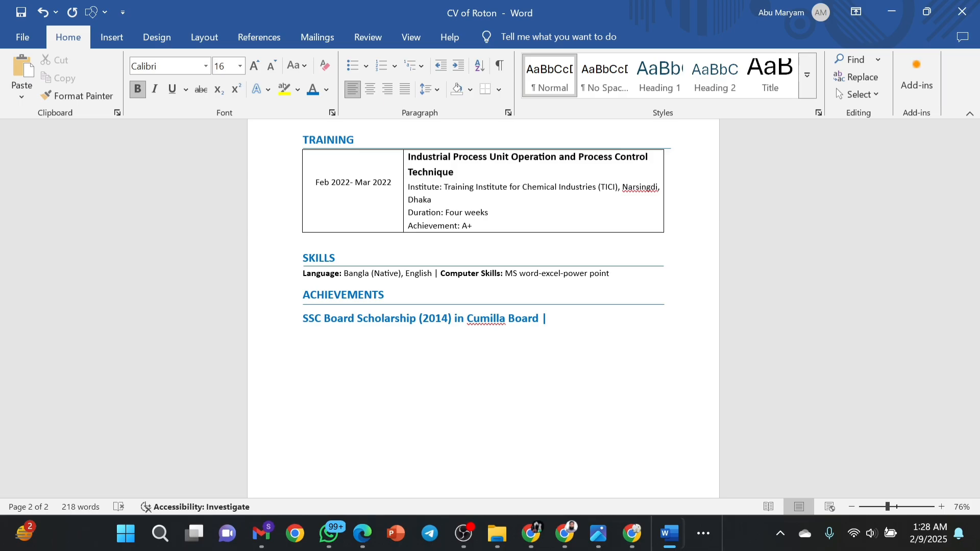
pyautogui.write(' | General Grade')
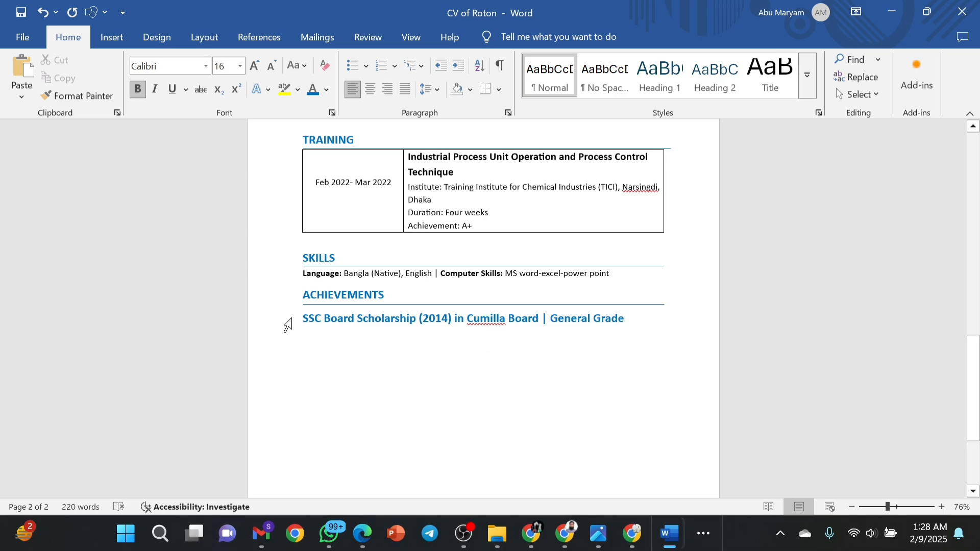
# Make the achievement text through 'Cumilla Board' black and 12 pt.
pyautogui.moveTo(302, 318); pyautogui.dragTo(538, 319)
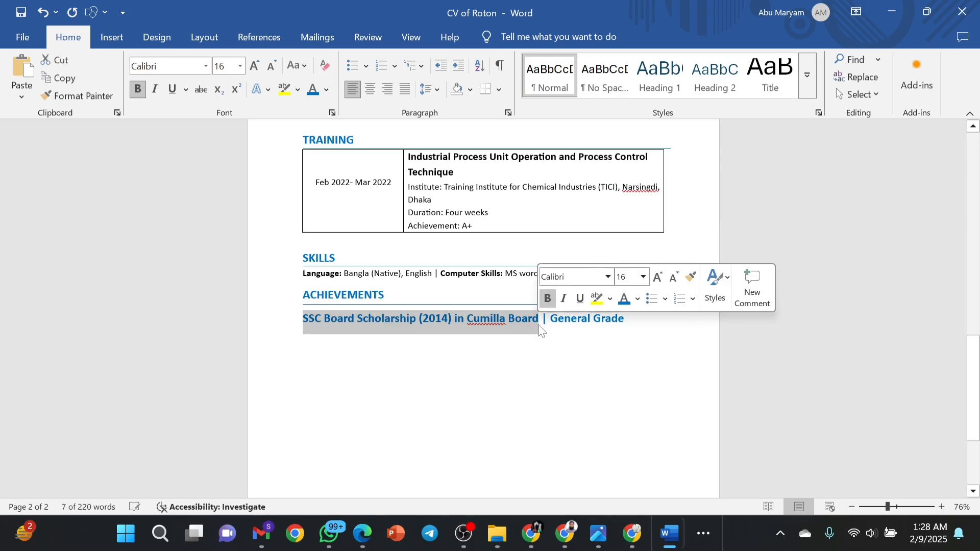
pyautogui.click(639, 302)
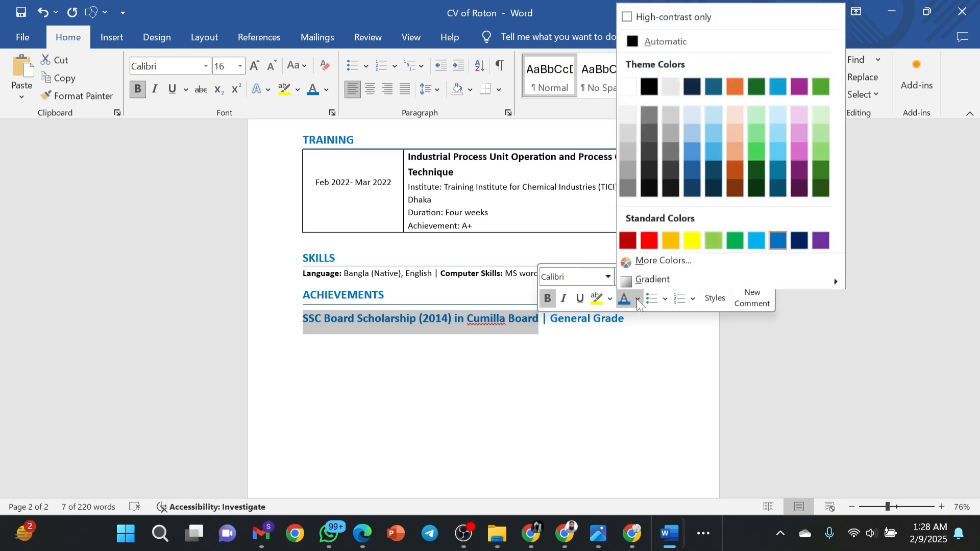
pyautogui.click(649, 83)
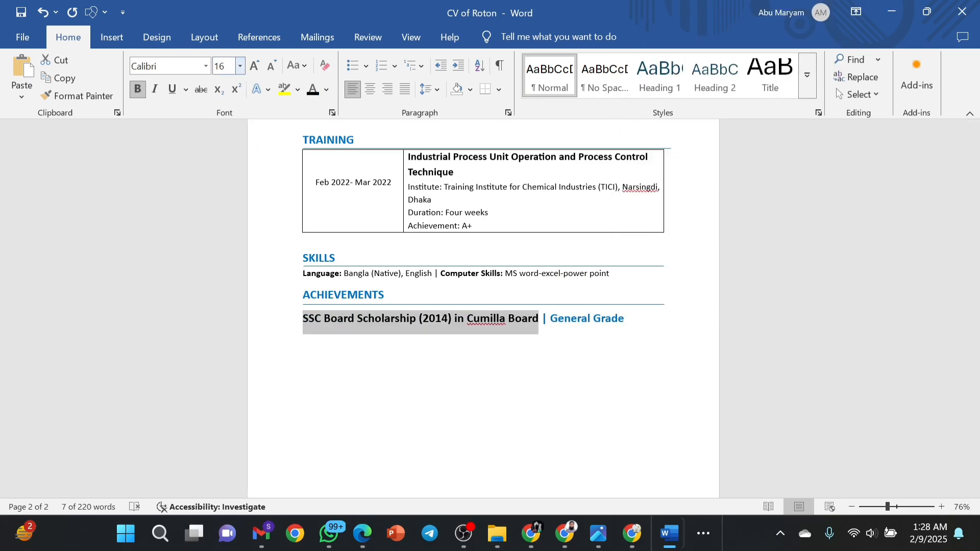
pyautogui.click(225, 66)
pyautogui.write('12')
pyautogui.press('Return')
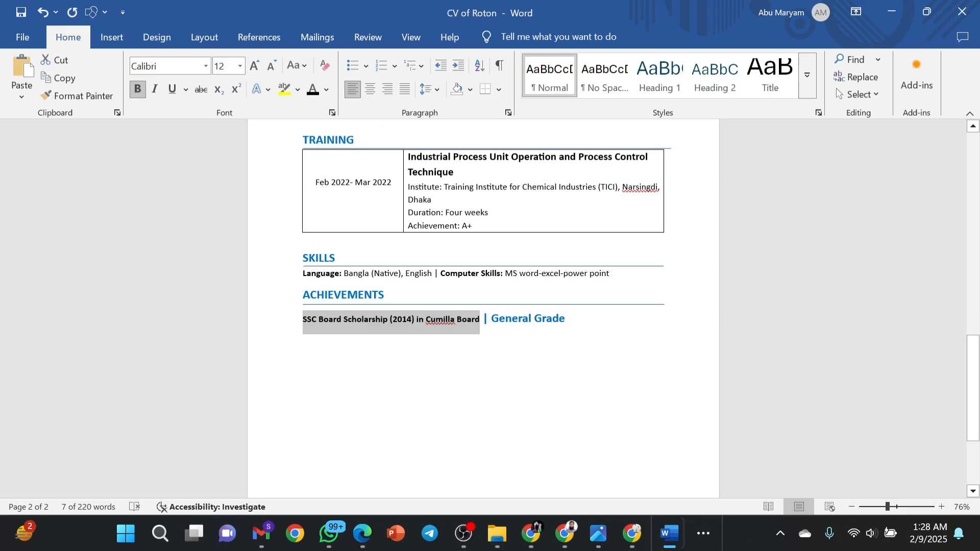
# Make '| General Grade' non-bold, 12 pt and black.
pyautogui.moveTo(483, 320); pyautogui.dragTo(572, 322)
pyautogui.click(583, 291)
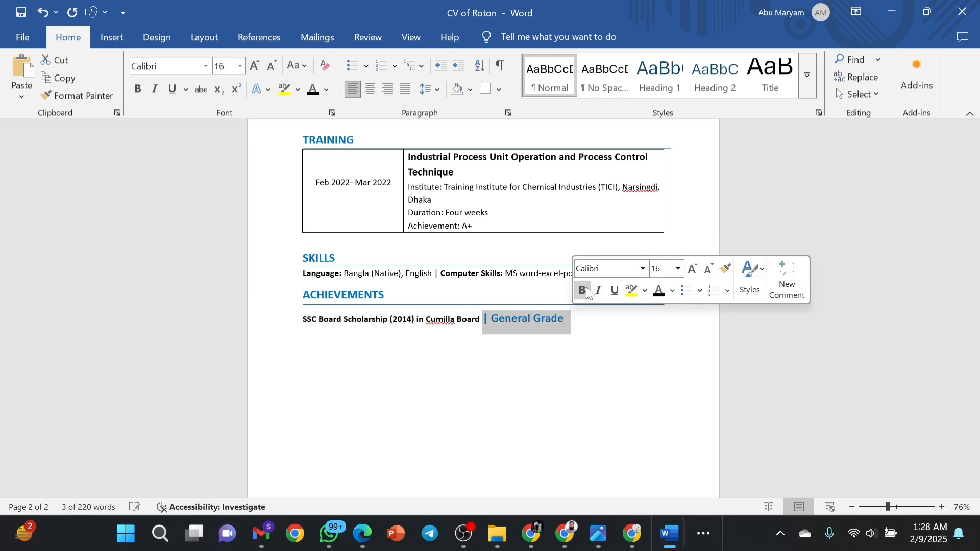
pyautogui.click(659, 268)
pyautogui.write('12')
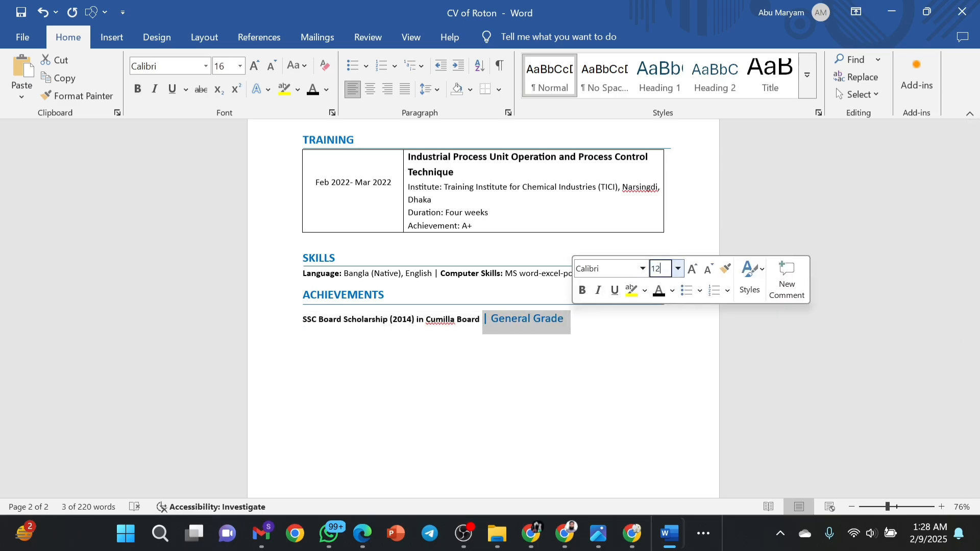
pyautogui.press('Return')
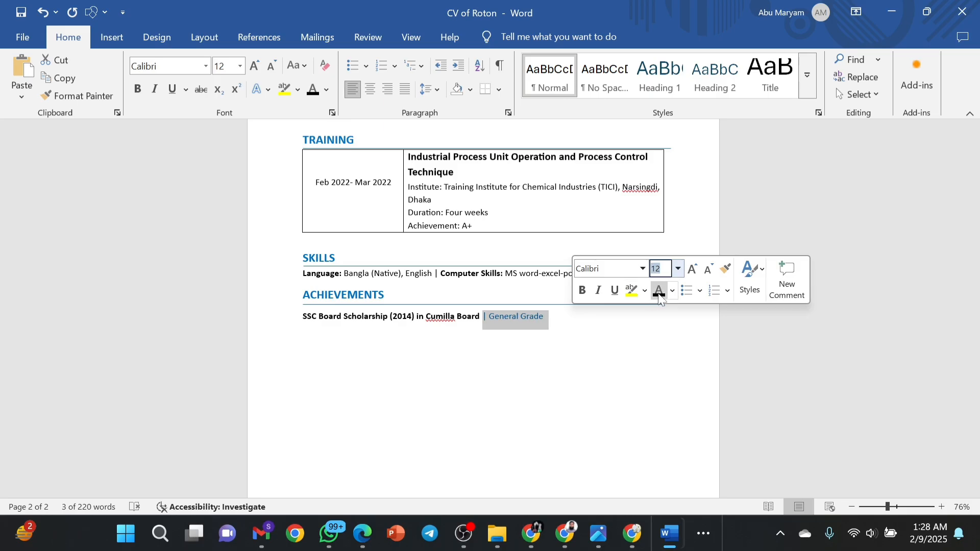
pyautogui.click(632, 335)
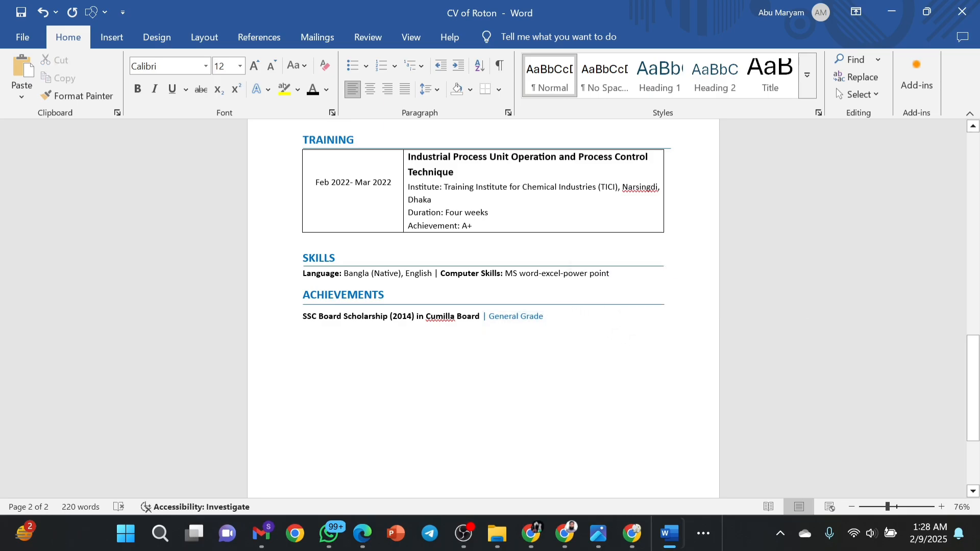
pyautogui.hotkey('shift', 'Left')
pyautogui.hotkey('shift', 'Left')
pyautogui.hotkey('shift', 'Left')
pyautogui.moveTo(530, 317); pyautogui.dragTo(484, 316)
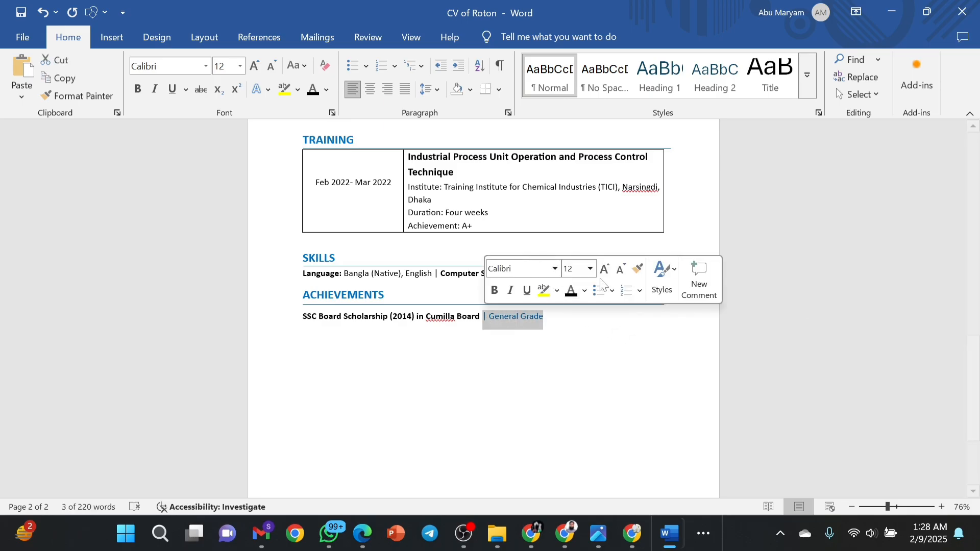
pyautogui.click(583, 290)
pyautogui.click(583, 290)
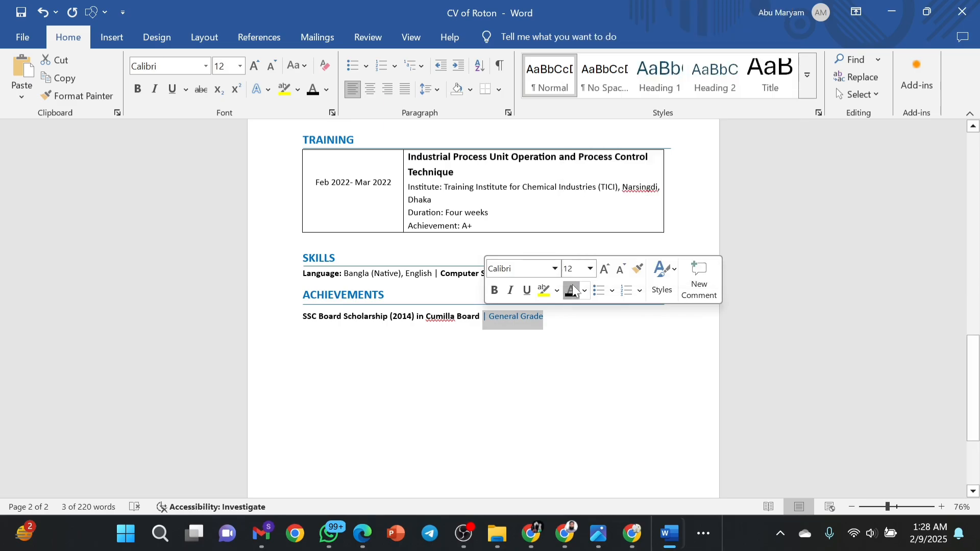
pyautogui.click(665, 295)
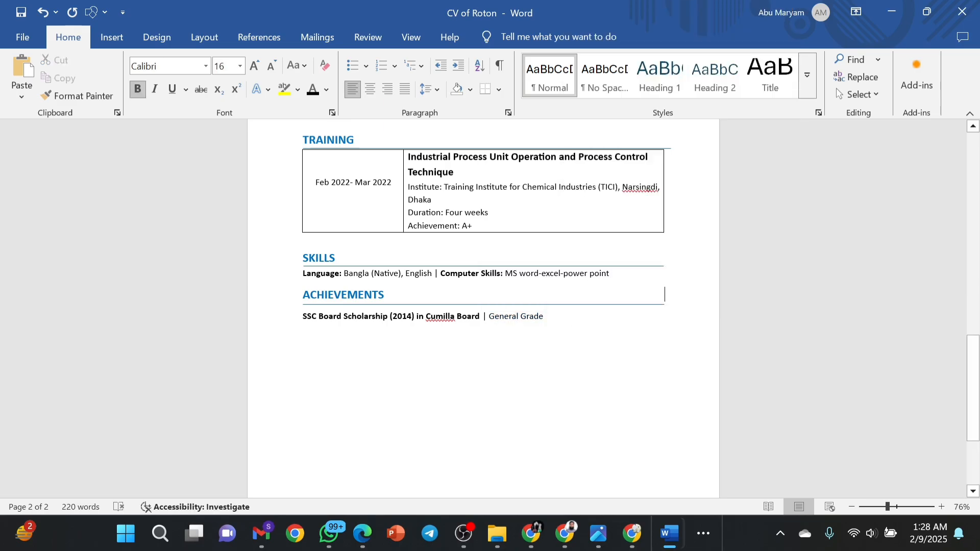
# Compare the achievement line's formatting with the ACHIEVEMENTS and SKILLS sections.
pyautogui.doubleClick(372, 300)
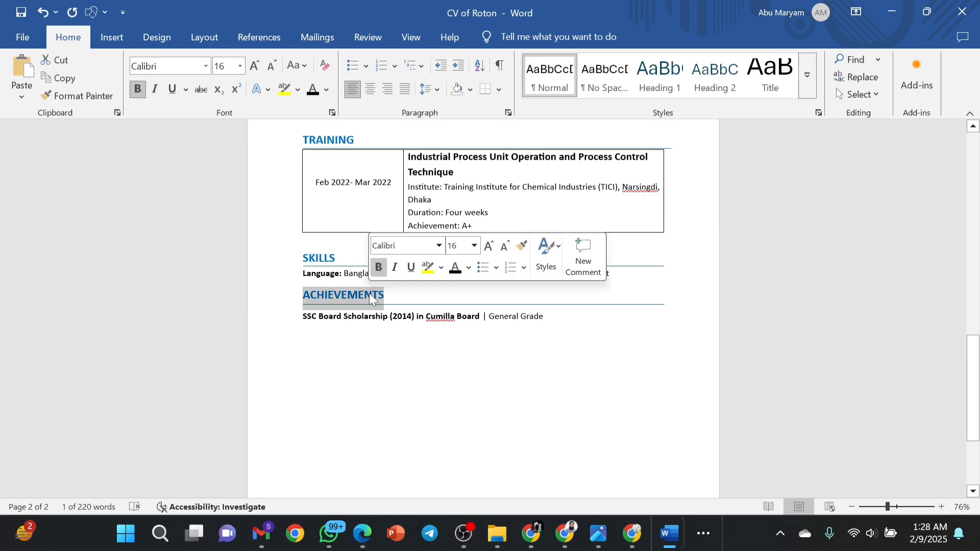
pyautogui.moveTo(548, 319); pyautogui.dragTo(305, 326)
pyautogui.doubleClick(318, 258)
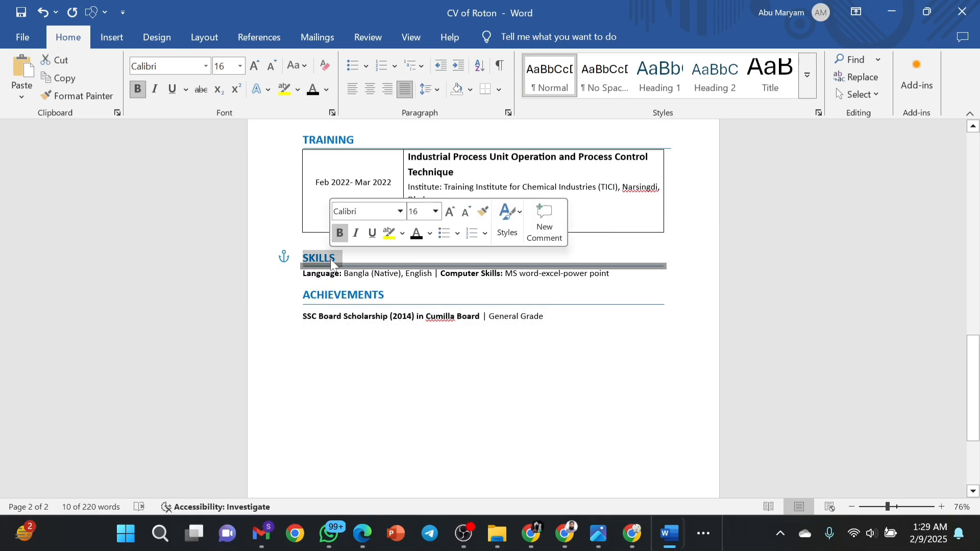
pyautogui.doubleClick(352, 274)
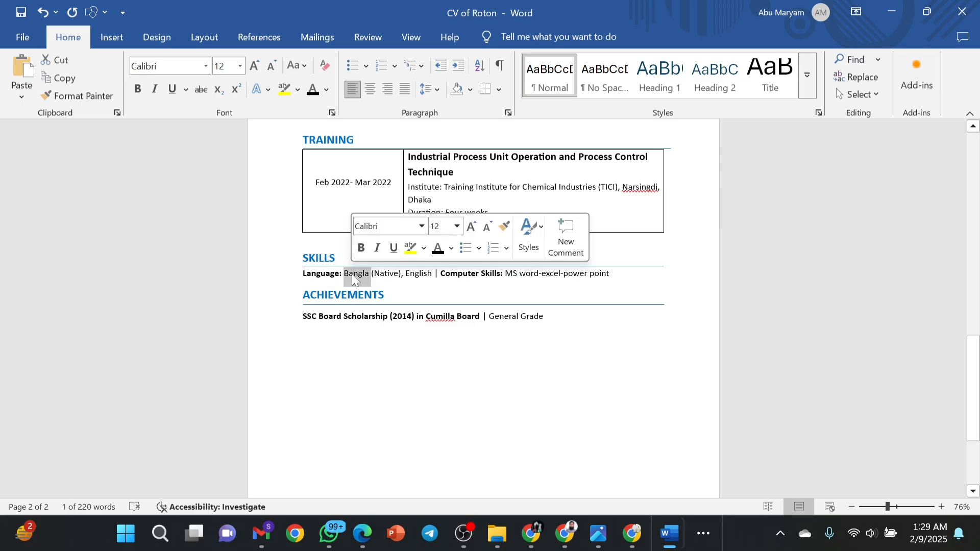
pyautogui.doubleClick(403, 317)
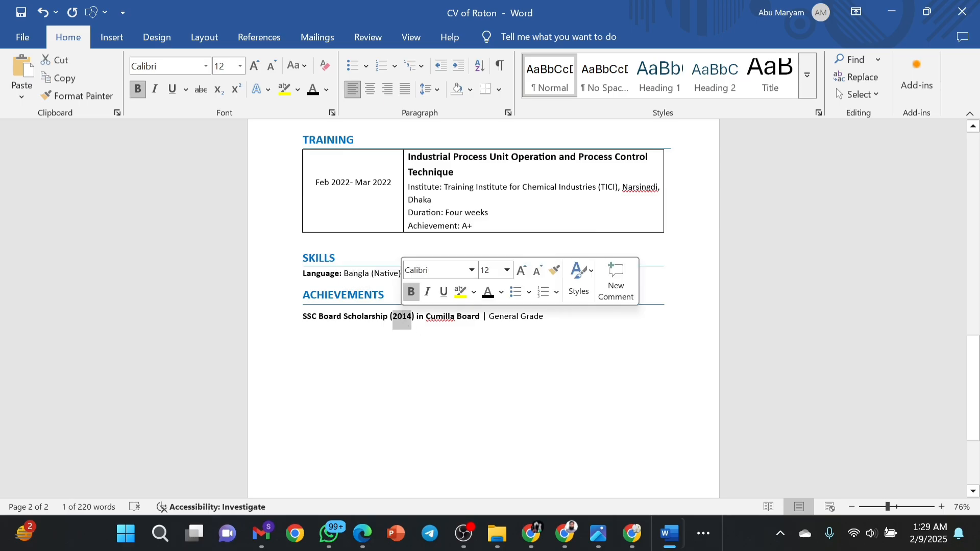
pyautogui.click(544, 318)
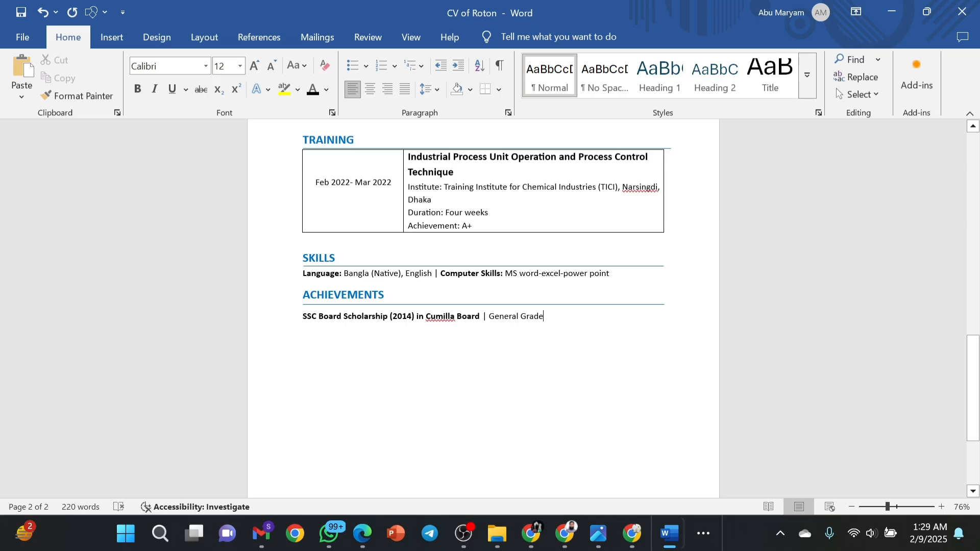
pyautogui.moveTo(302, 318); pyautogui.dragTo(541, 321)
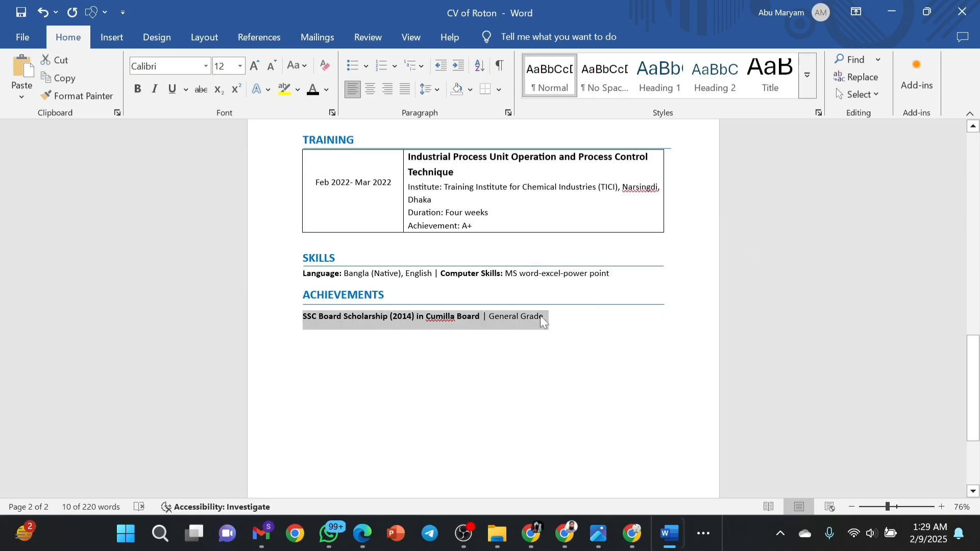
pyautogui.click(540, 316)
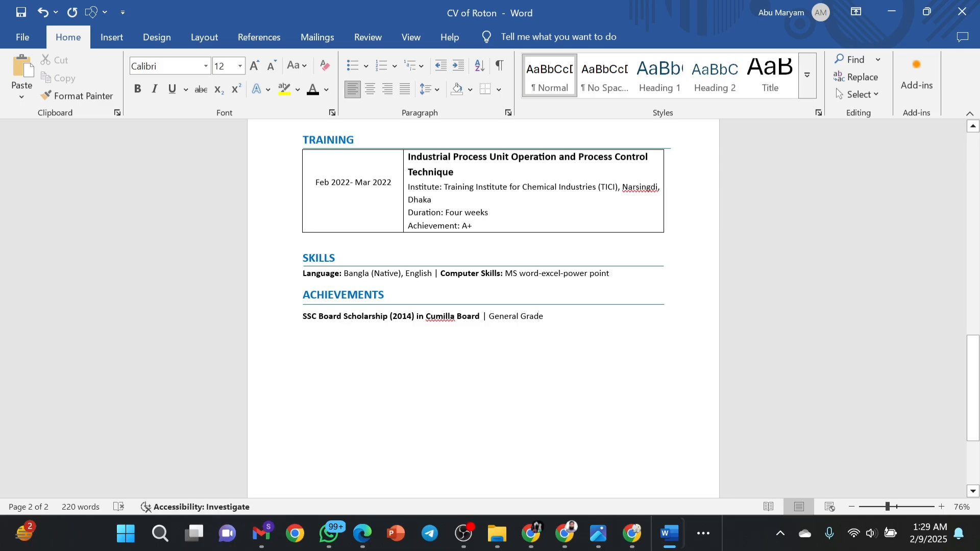
# Duplicate the SSC line above itself and edit the copy to 'JSC Board Scholarship (2011)'.
pyautogui.moveTo(549, 319); pyautogui.dragTo(289, 327)
pyautogui.hotkey('ctrl', 'c')
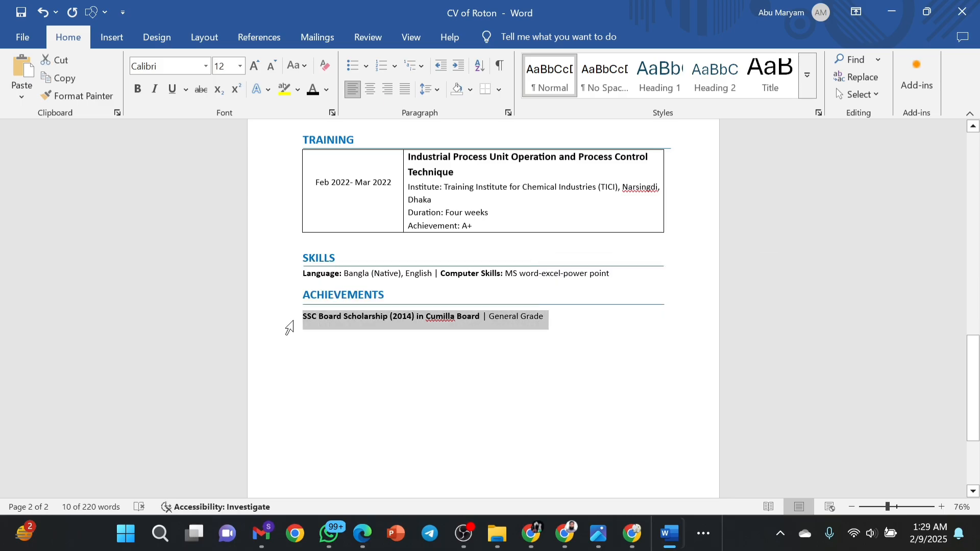
pyautogui.press('Left')
pyautogui.press('Return')
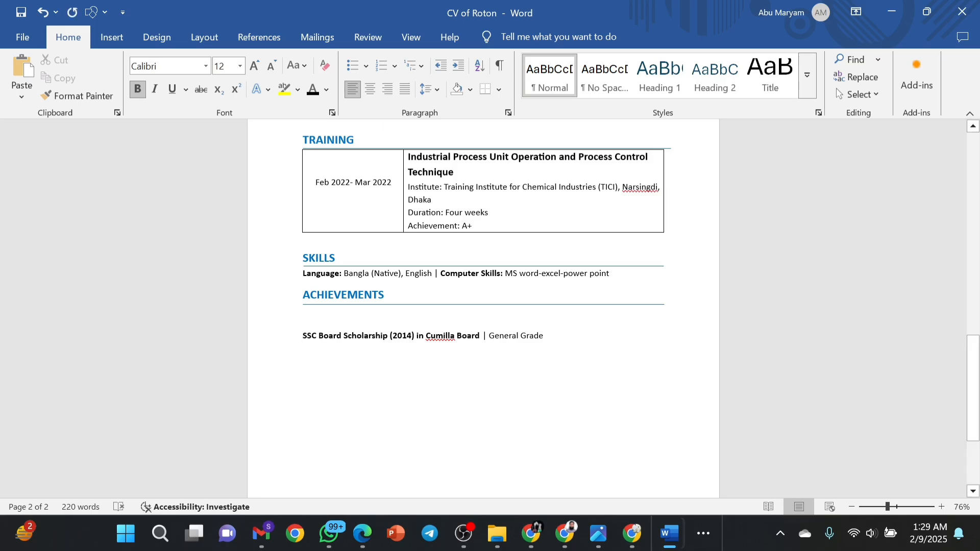
pyautogui.hotkey('ctrl', 'v')
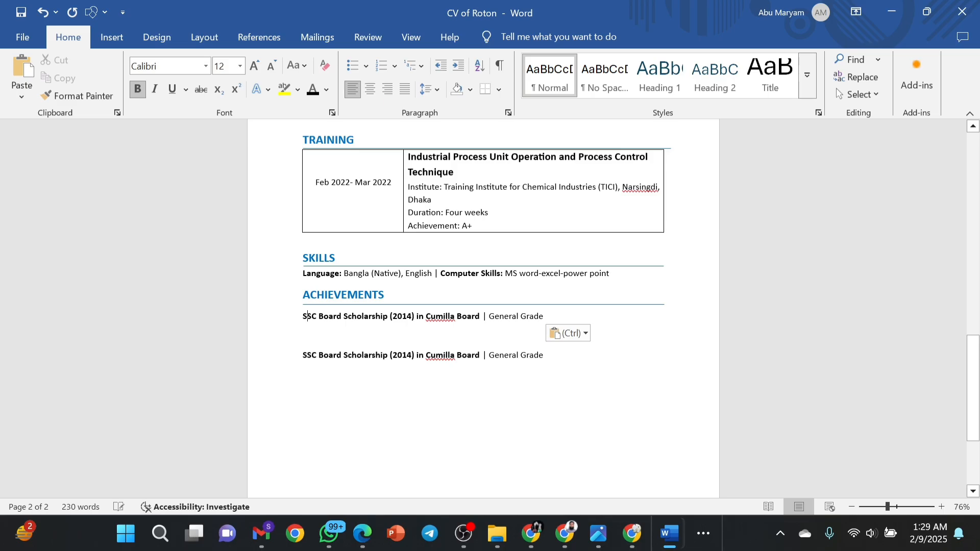
pyautogui.press('Up')
pyautogui.press('Delete')
pyautogui.write('J')
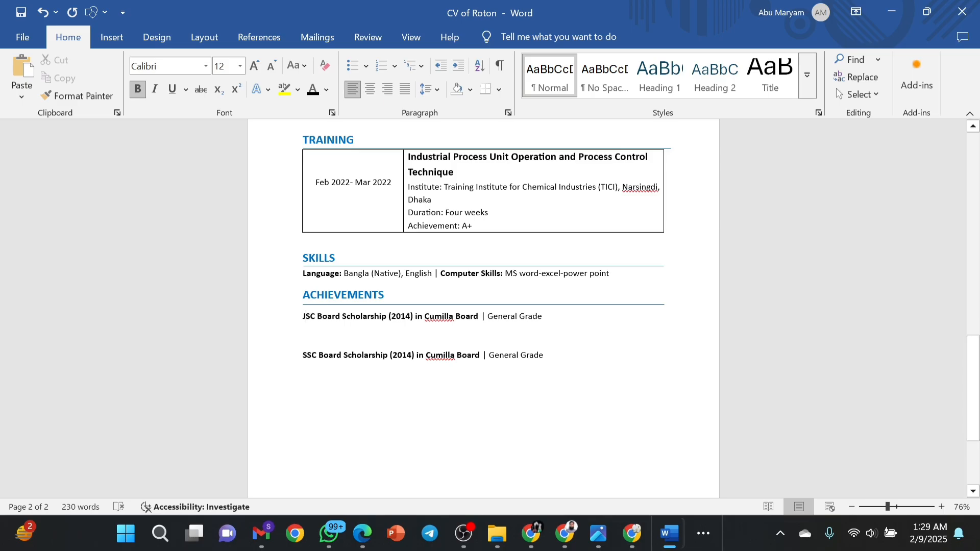
pyautogui.press('BackSpace')
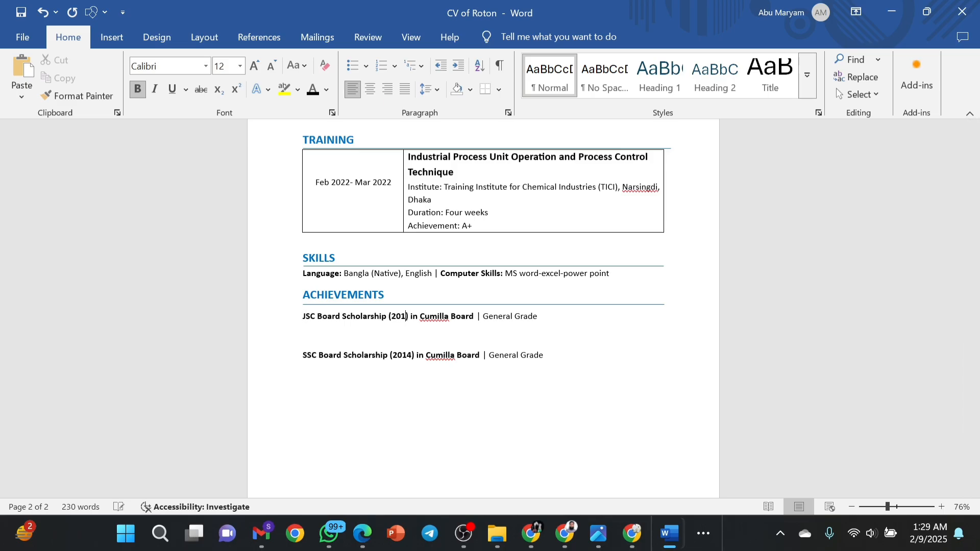
pyautogui.write('1')
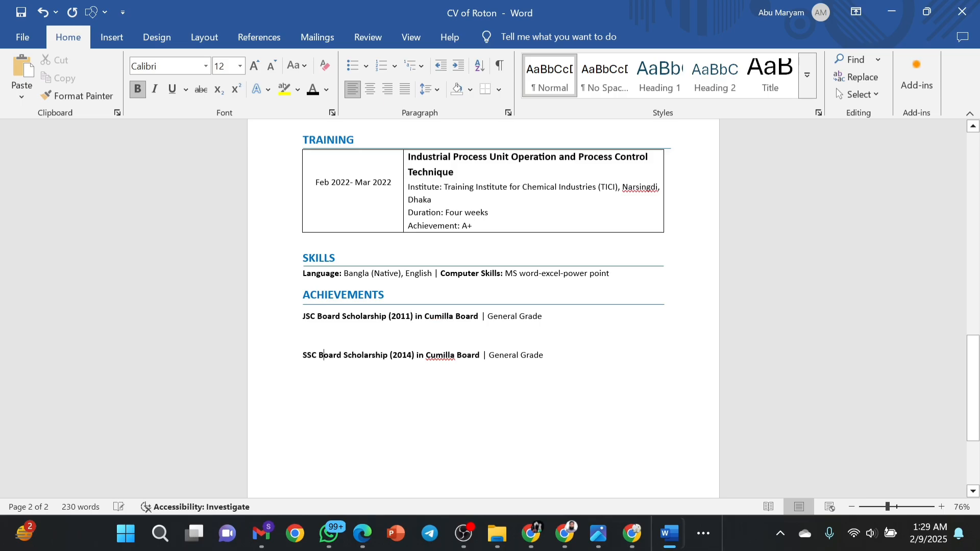
pyautogui.press('BackSpace')
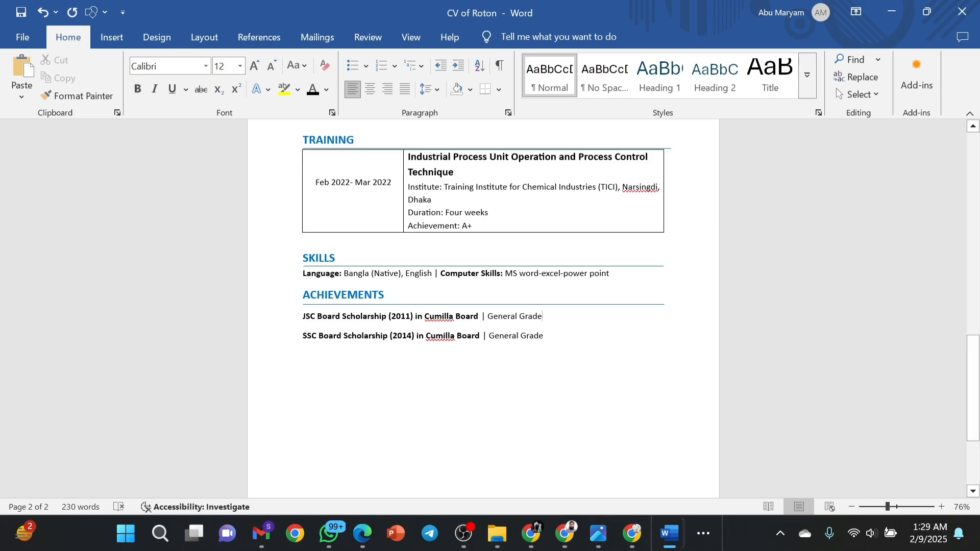
# Bullet the JSC and SSC scholarship lines and set 1.5 line spacing.
pyautogui.moveTo(549, 343); pyautogui.dragTo(307, 320)
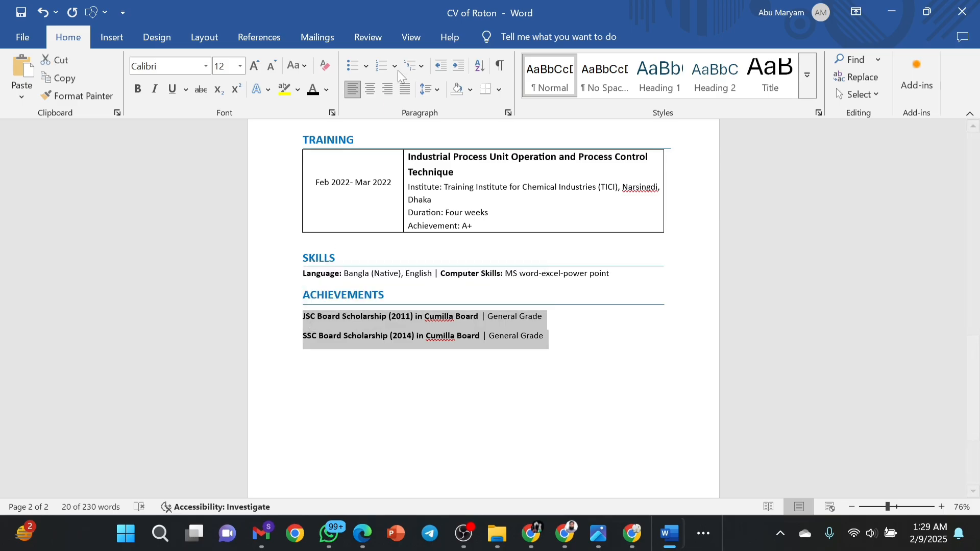
pyautogui.click(356, 69)
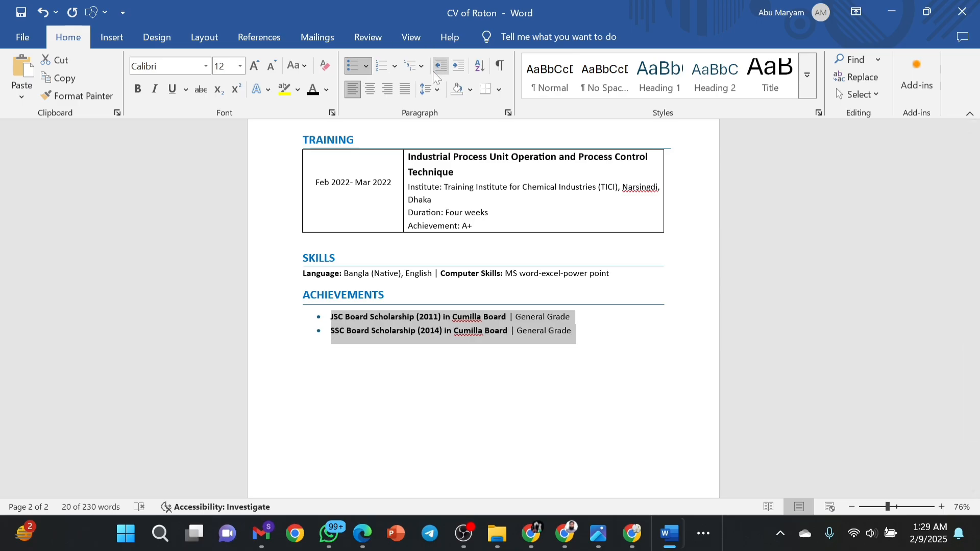
pyautogui.click(438, 88)
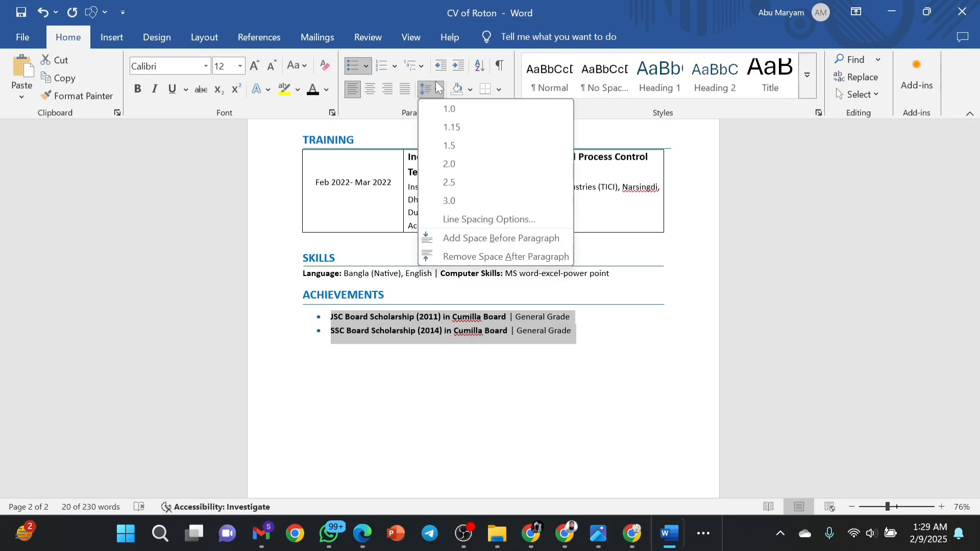
pyautogui.click(455, 145)
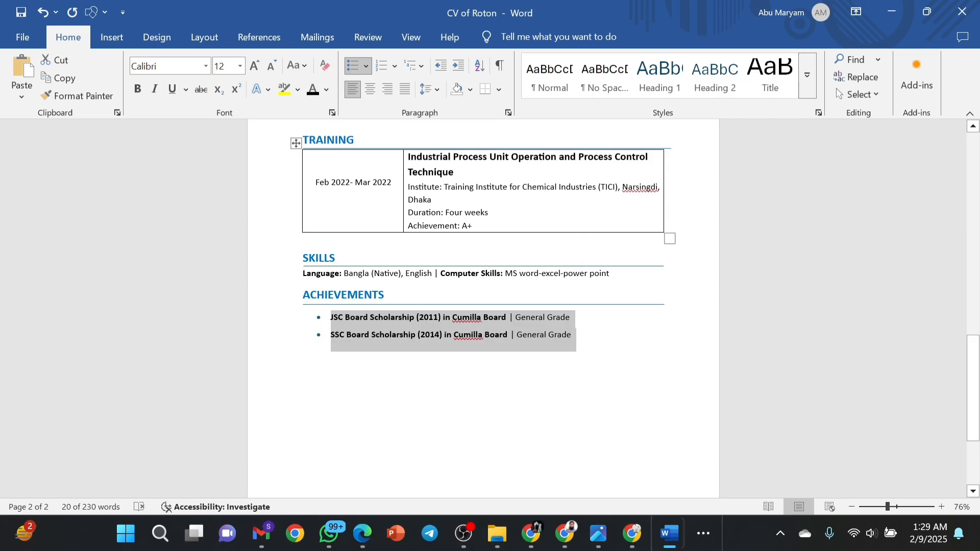
pyautogui.click(572, 335)
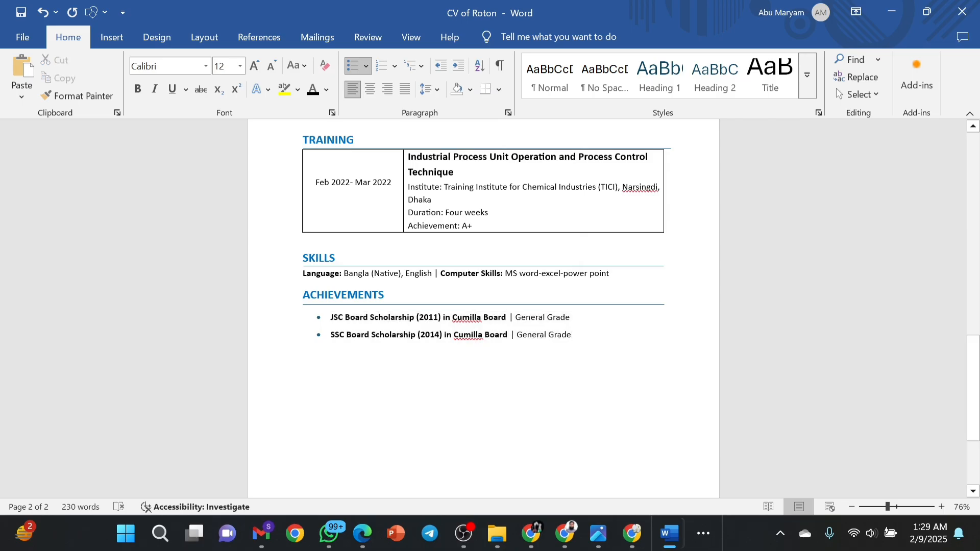
pyautogui.scroll(6, 584, 346)
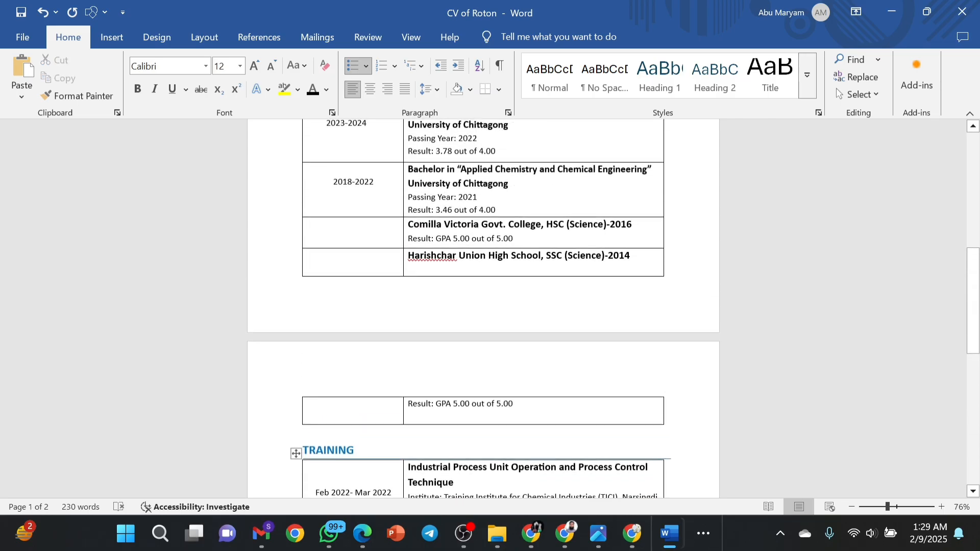
pyautogui.scroll(-9, 584, 346)
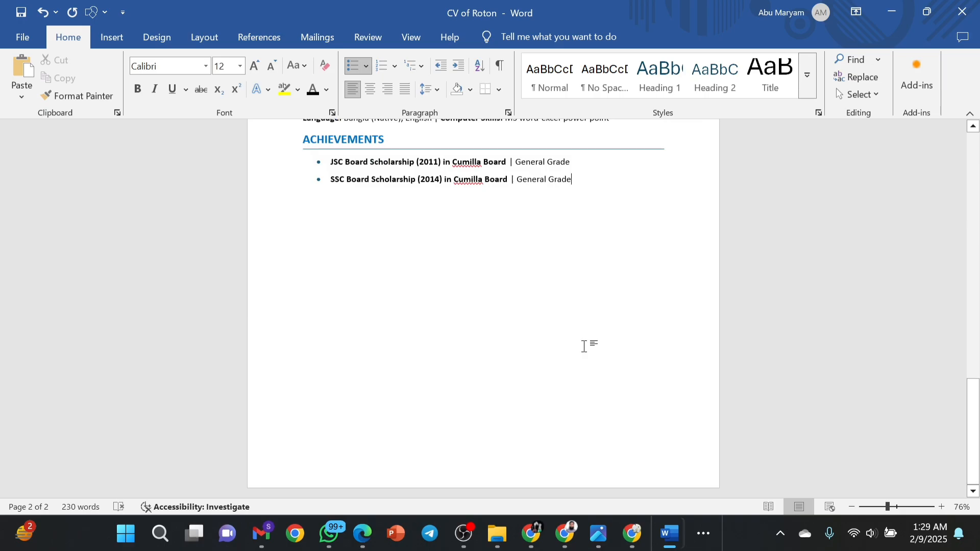
# Add an unbulleted, left-aligned REFERENCES heading in bold 16 pt below the achievements.
pyautogui.press('Return')
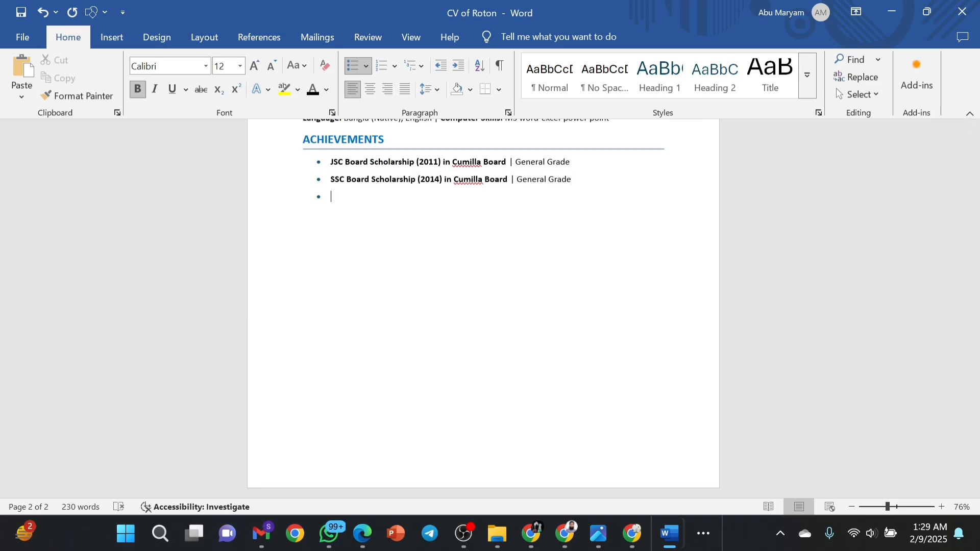
pyautogui.press('BackSpace')
pyautogui.press('BackSpace')
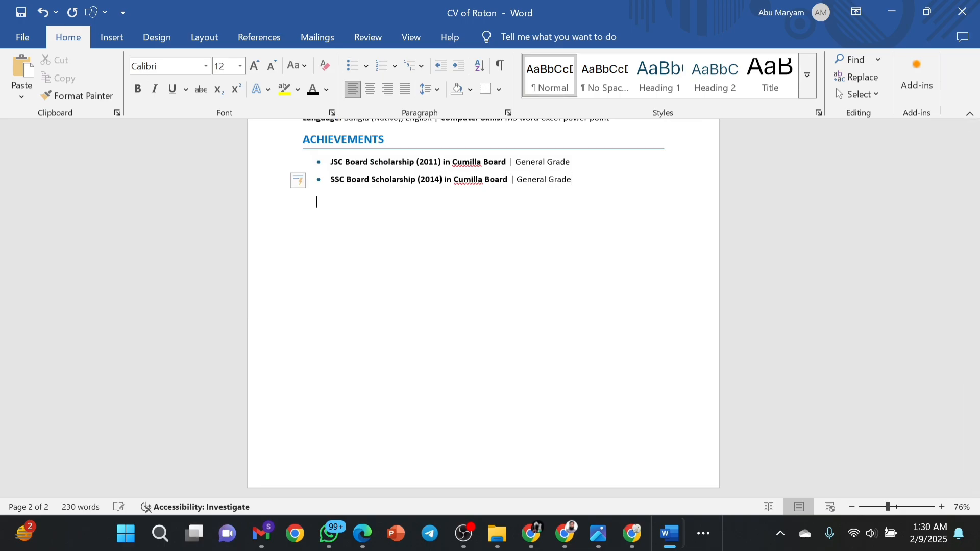
pyautogui.write('REFERENCES')
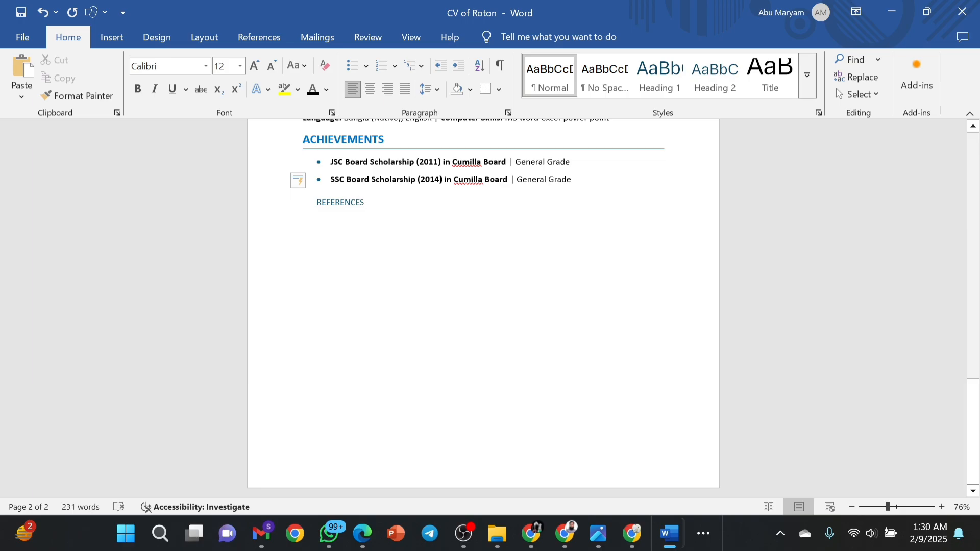
pyautogui.moveTo(359, 208); pyautogui.dragTo(313, 209)
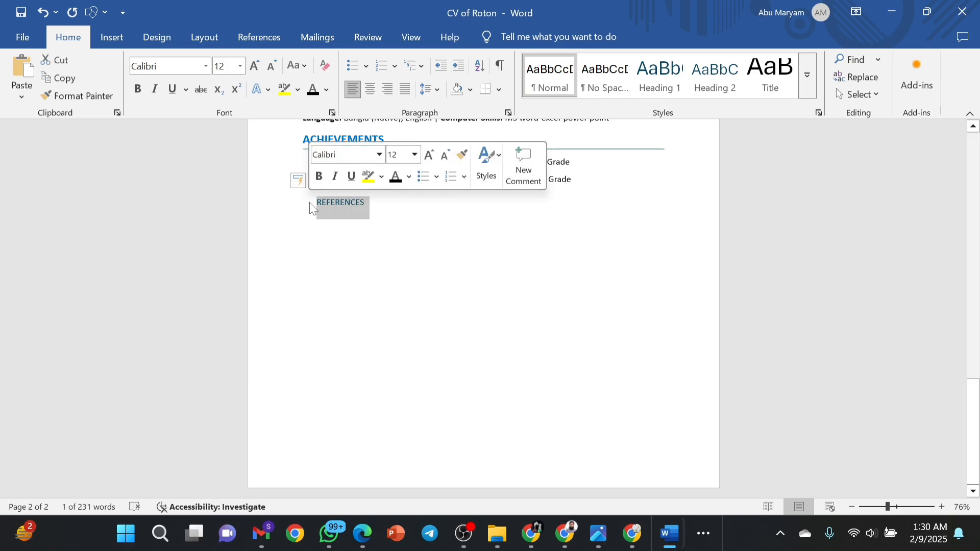
pyautogui.click(318, 177)
pyautogui.click(396, 155)
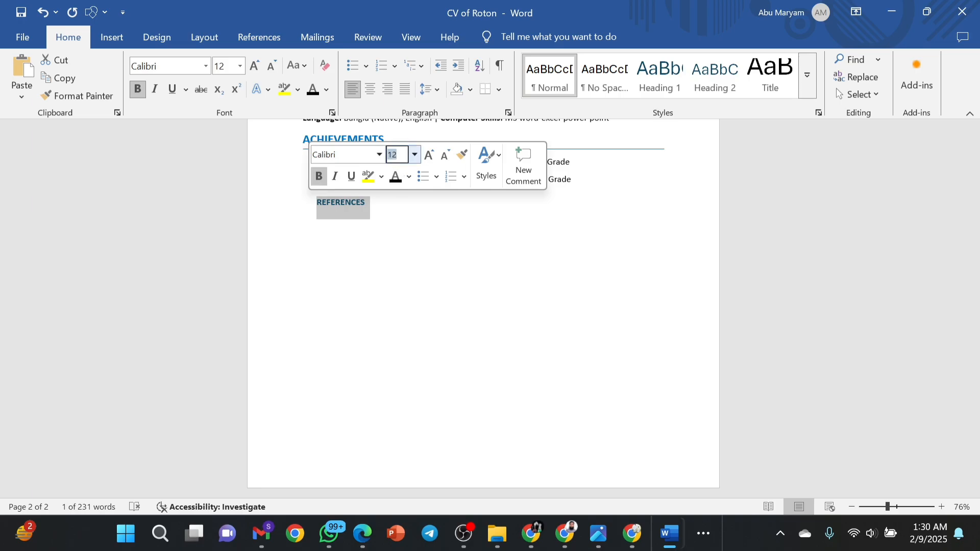
pyautogui.write('16')
pyautogui.press('Return')
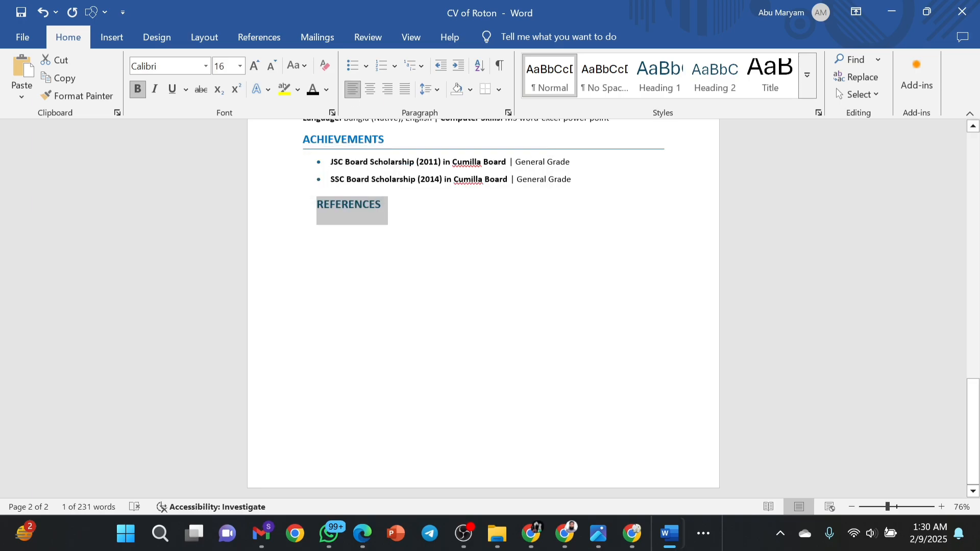
pyautogui.click(400, 206)
pyautogui.click(284, 214)
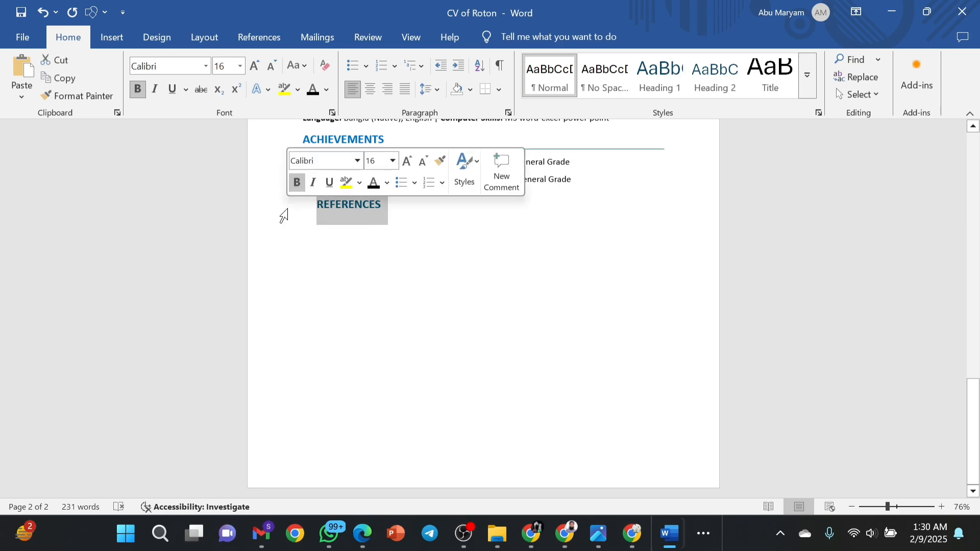
pyautogui.click(310, 214)
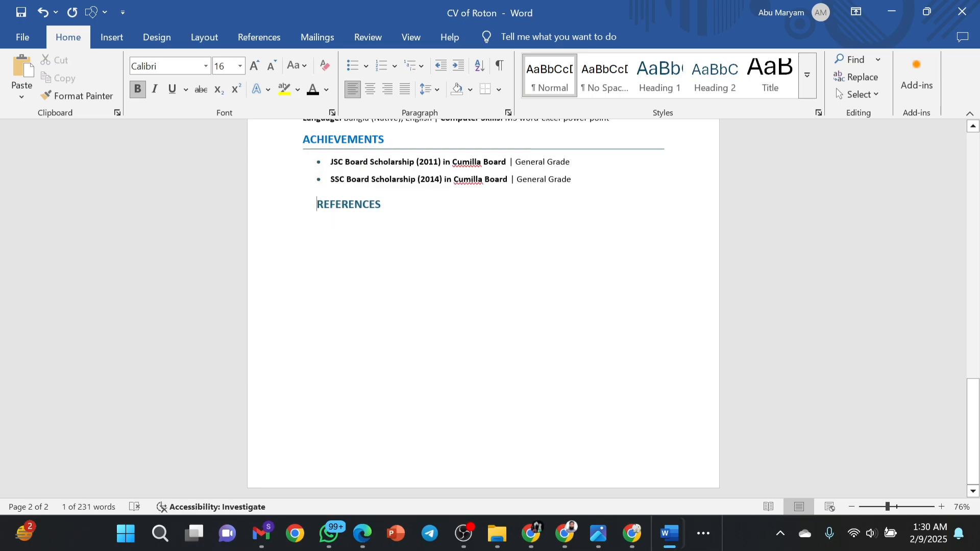
pyautogui.press('BackSpace')
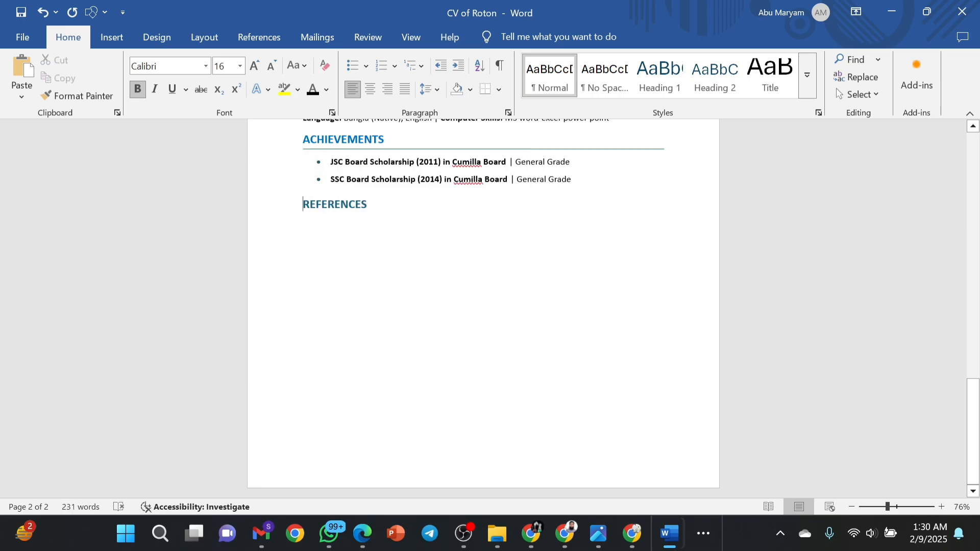
# Colour the REFERENCES heading blue like the other section headings.
pyautogui.scroll(3, 484, 307)
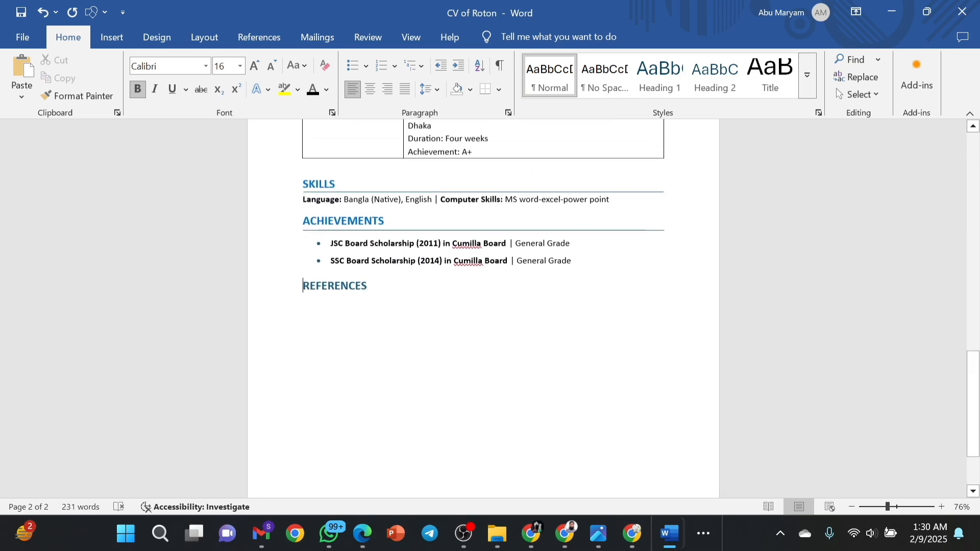
pyautogui.moveTo(384, 244); pyautogui.dragTo(347, 241)
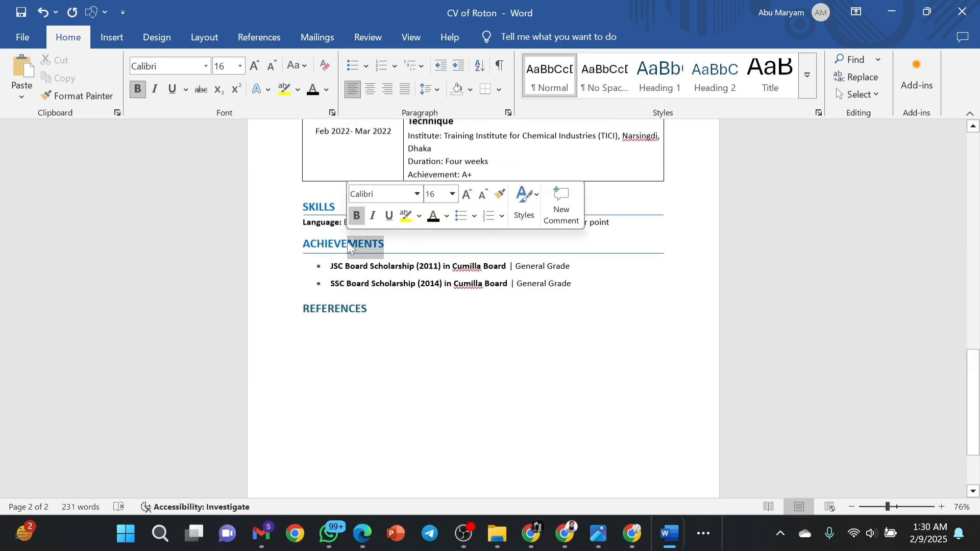
pyautogui.moveTo(368, 310); pyautogui.dragTo(298, 312)
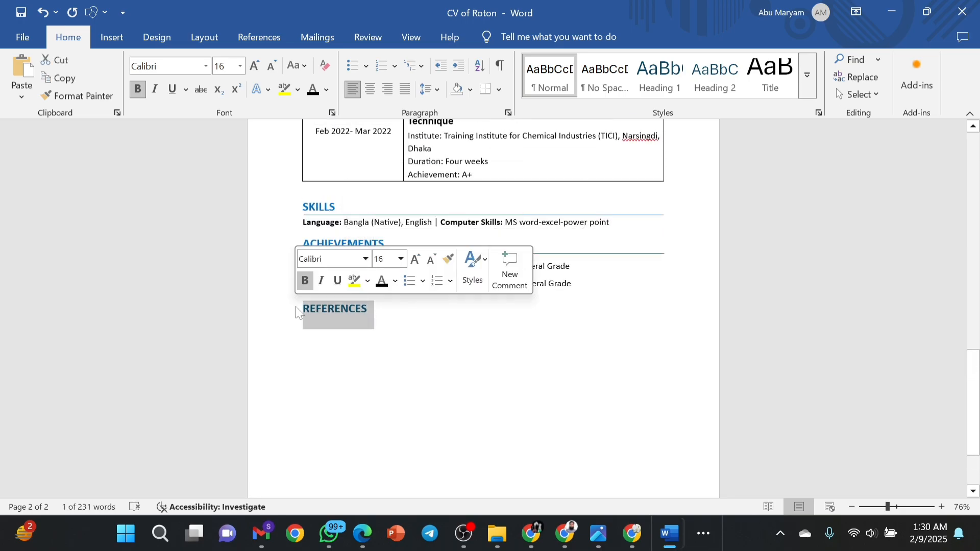
pyautogui.click(396, 281)
pyautogui.scroll(-1, 541, 208)
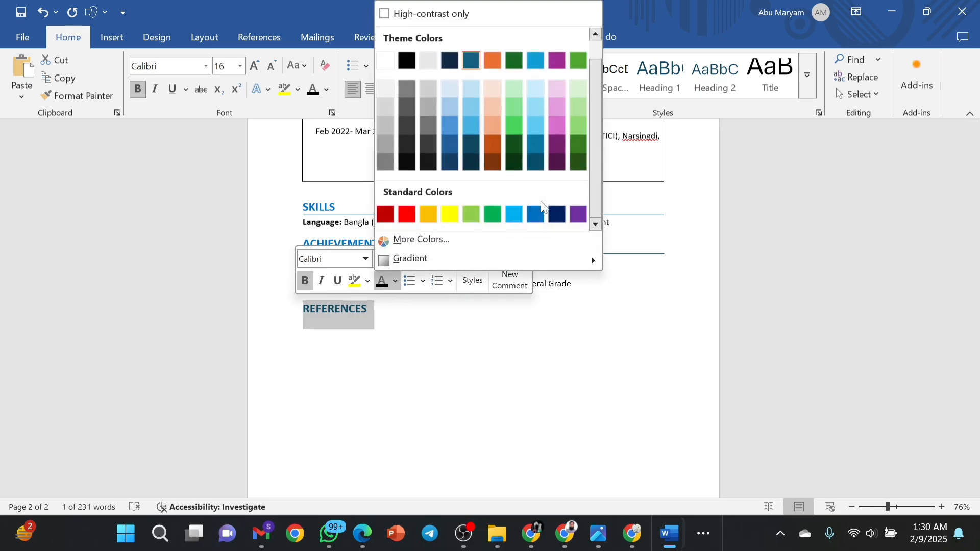
pyautogui.click(538, 209)
pyautogui.click(414, 329)
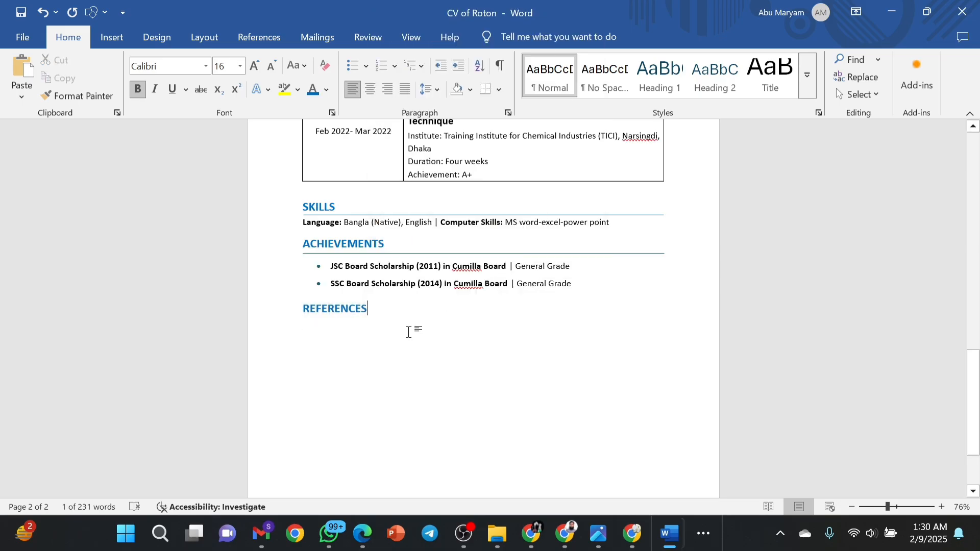
# Draw a straight horizontal line across the page beneath the REFERENCES heading.
pyautogui.click(127, 32)
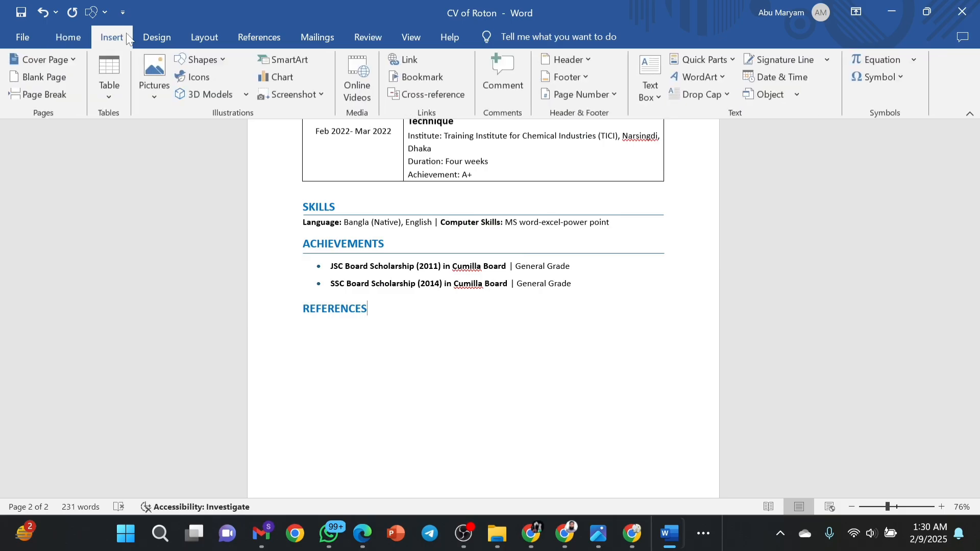
pyautogui.click(204, 60)
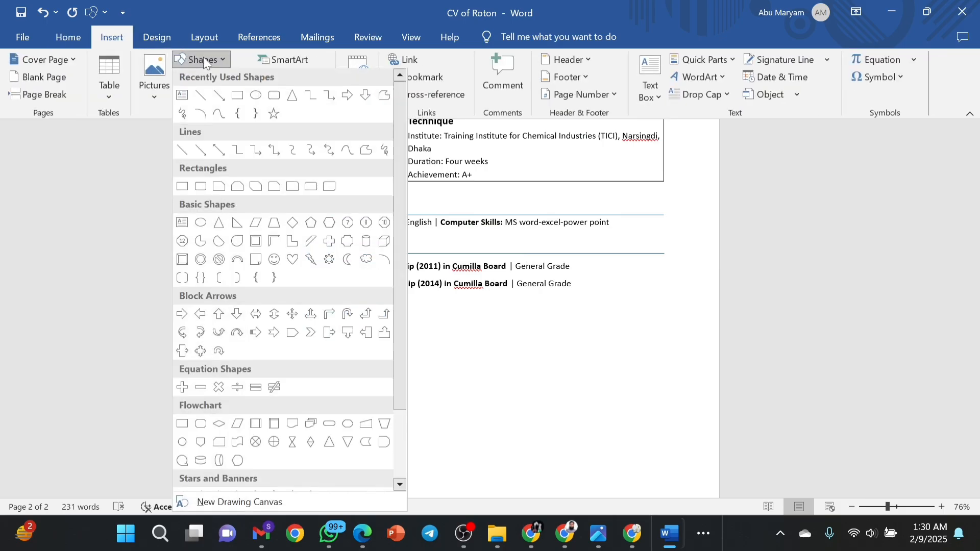
pyautogui.click(201, 96)
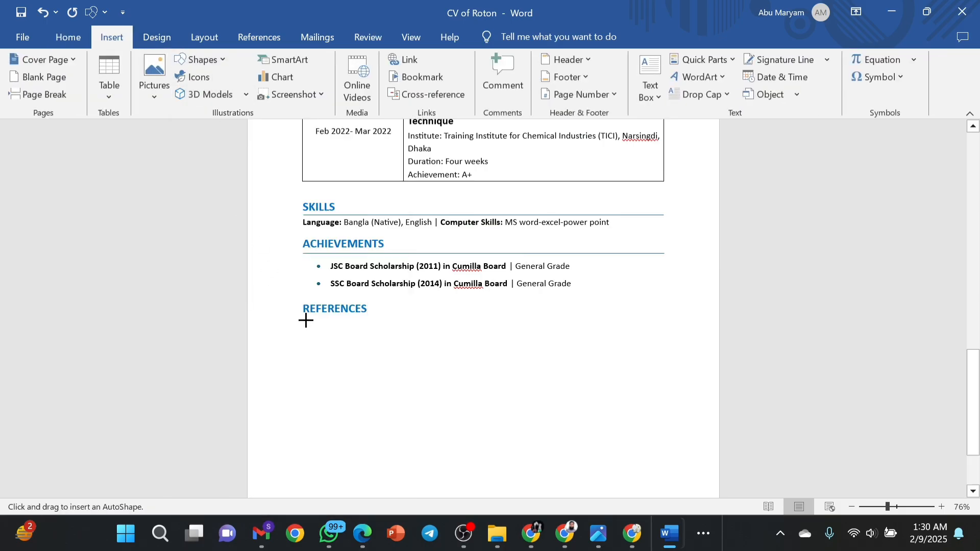
pyautogui.moveTo(306, 319); pyautogui.dragTo(677, 319)
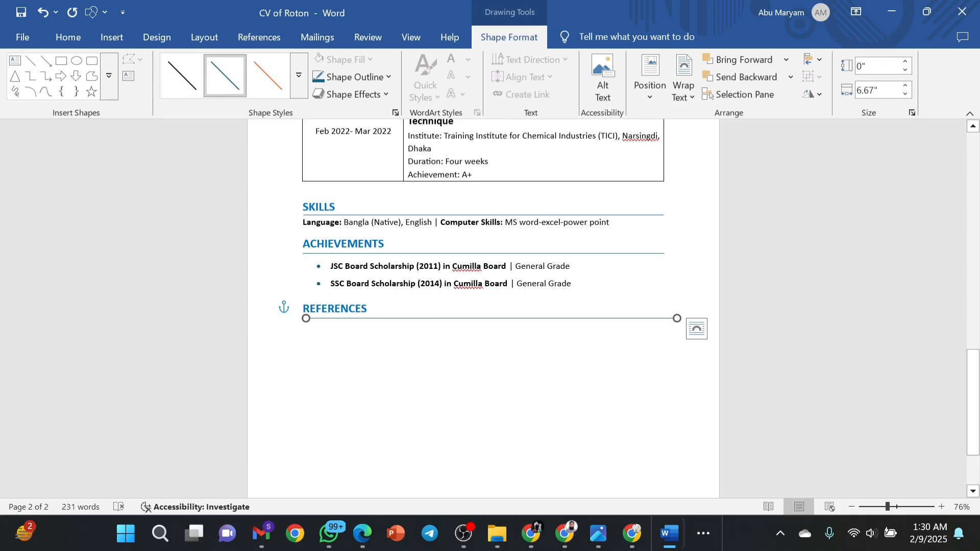
pyautogui.click(425, 320)
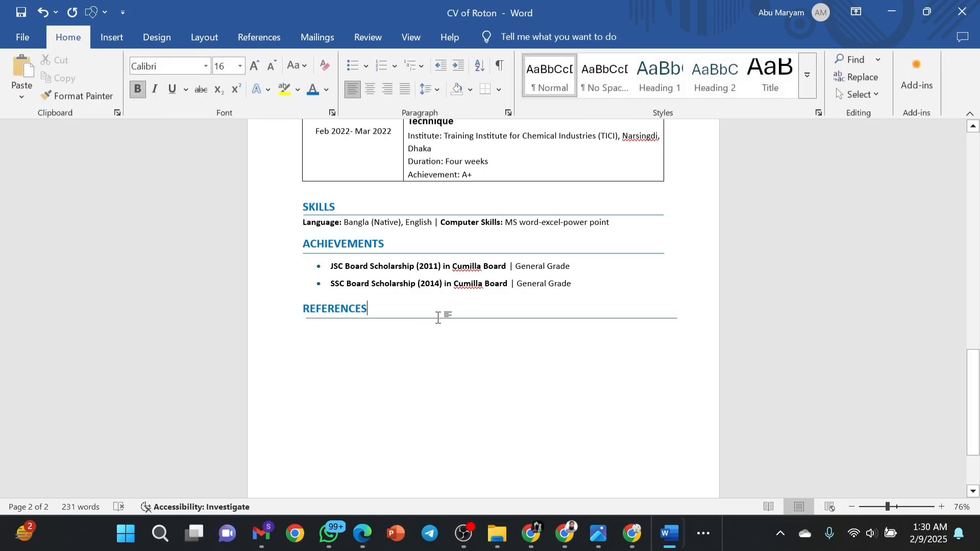
pyautogui.click(437, 320)
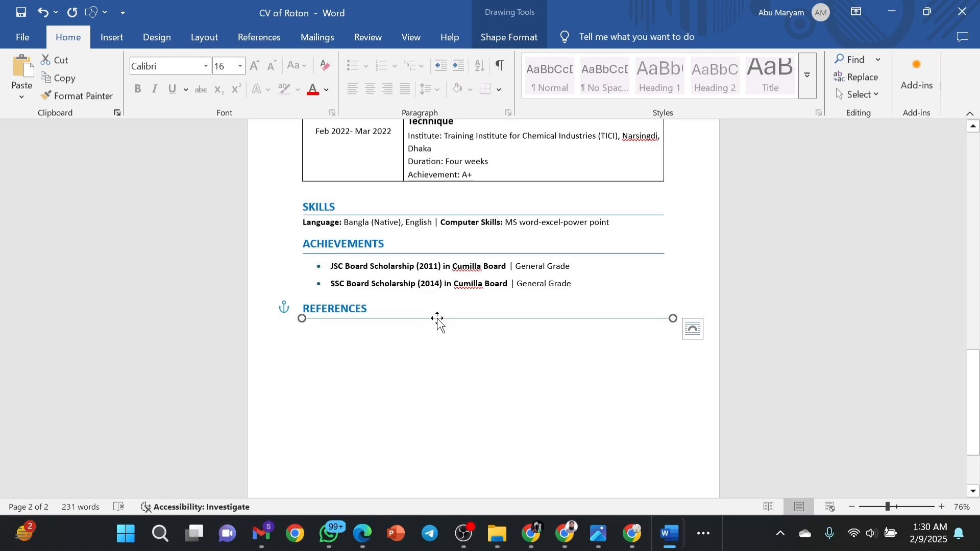
pyautogui.click(447, 340)
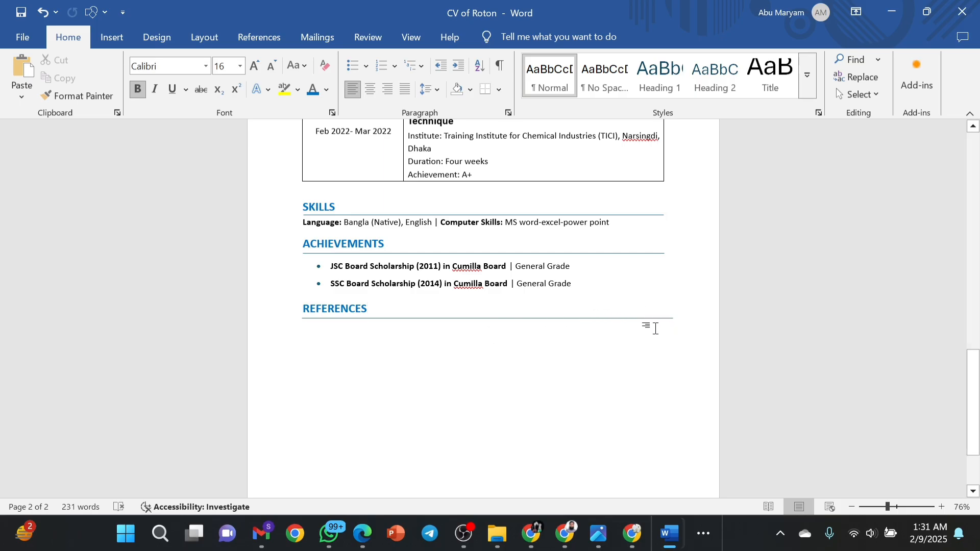
# Below REFERENCES, type the first referee's name, then 'Assistant Professor,' on the next line.
pyautogui.doubleClick(673, 317)
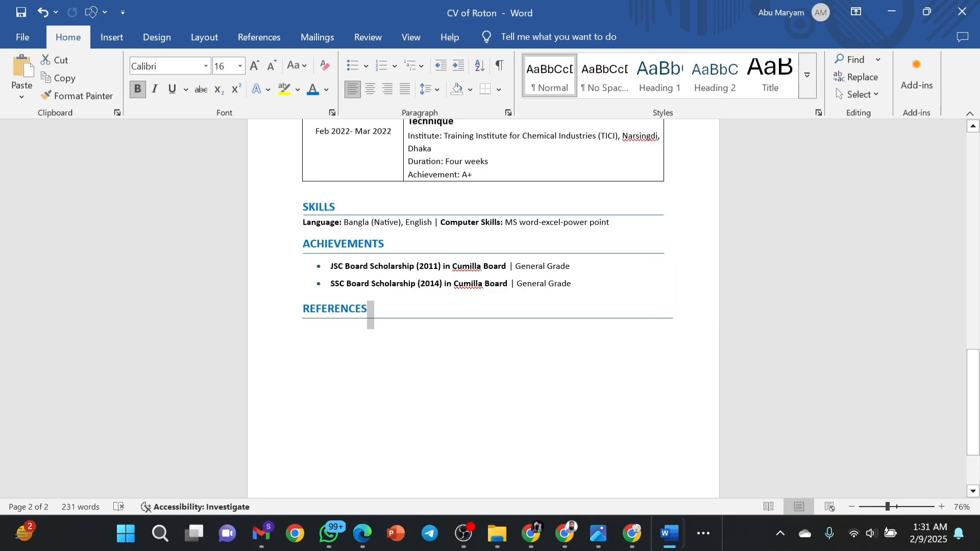
pyautogui.click(650, 326)
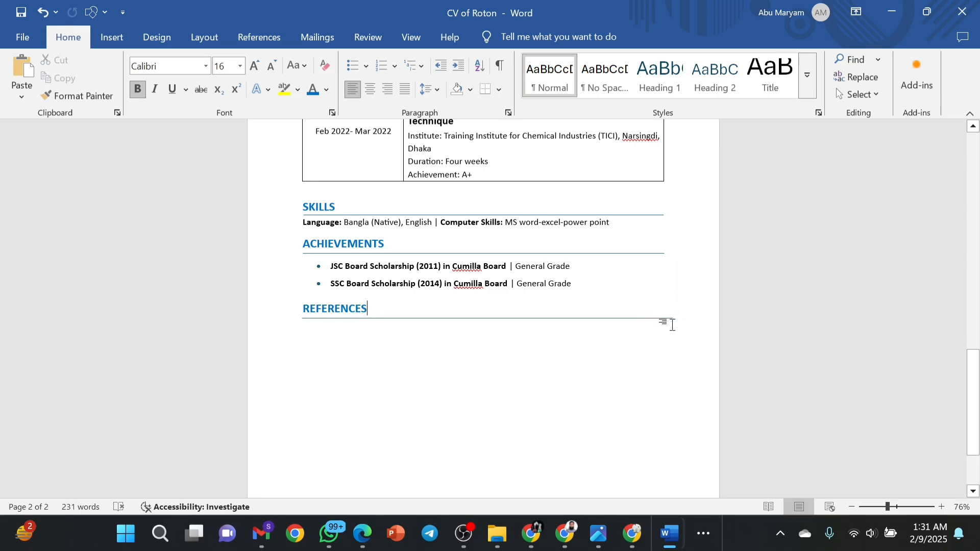
pyautogui.press('Return')
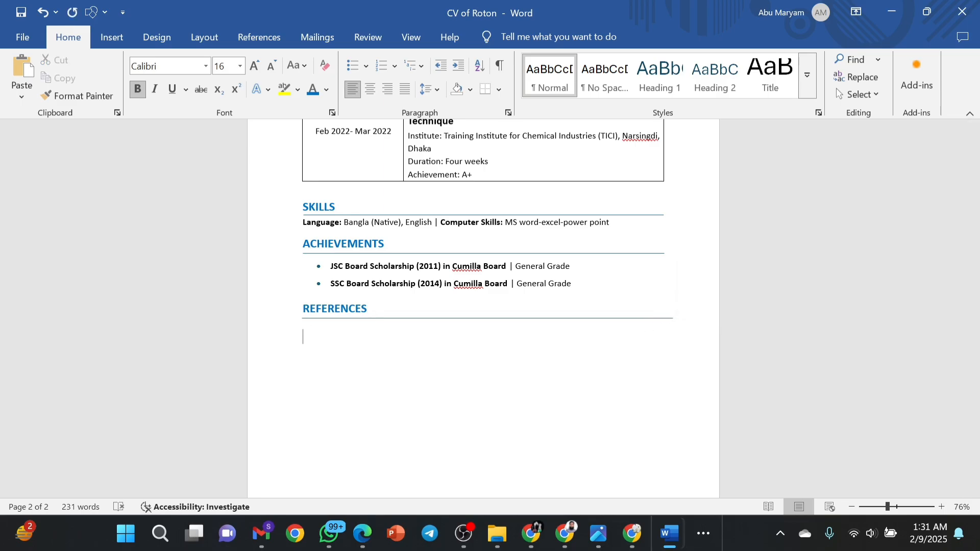
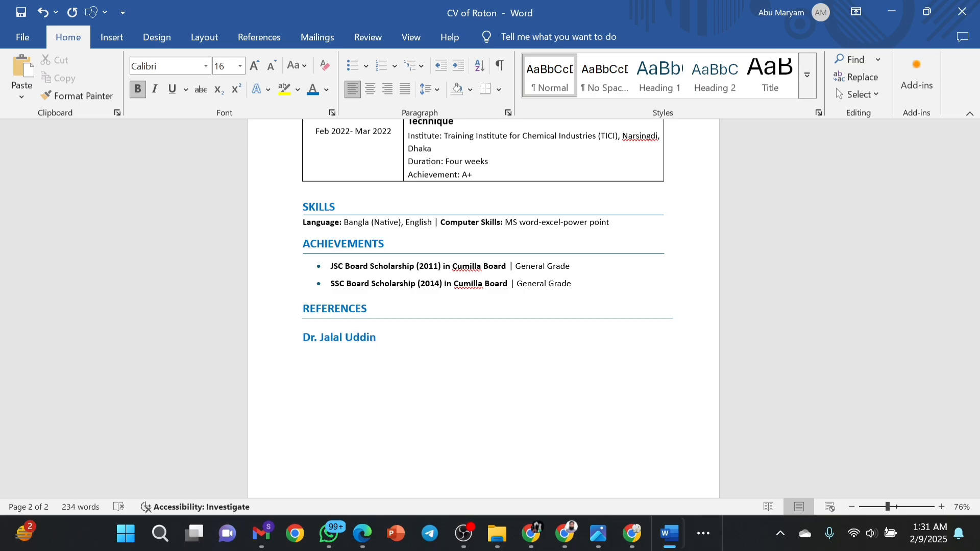
pyautogui.press('Return')
pyautogui.write('Assistant Professor')
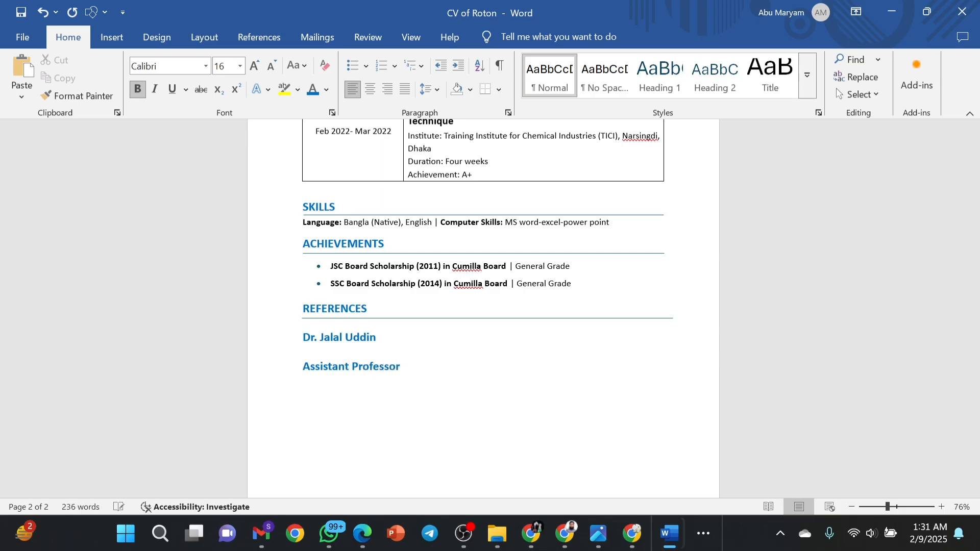
pyautogui.write(',')
# Cut the referee's name and title lines, leaving REFERENCES with nothing beneath it.
pyautogui.scroll(15, 483, 308)
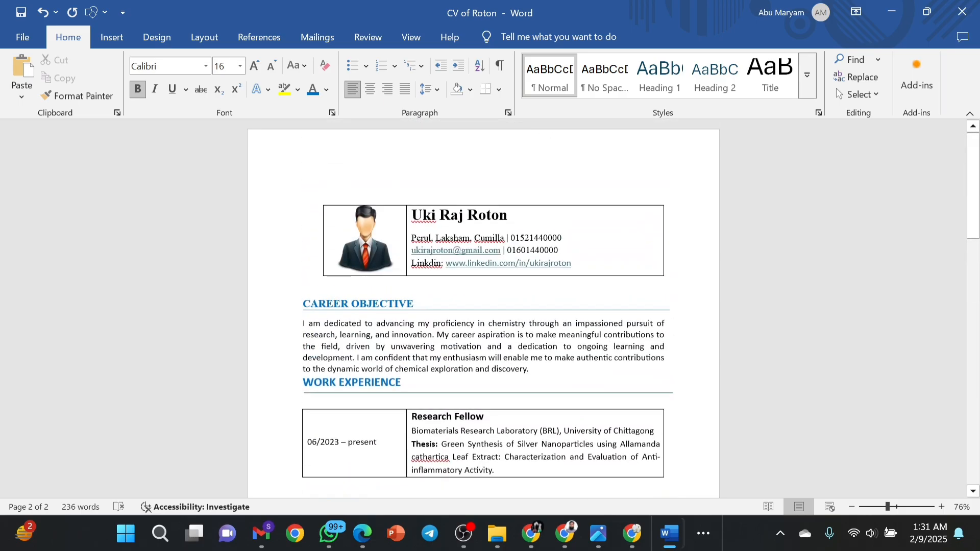
pyautogui.scroll(-10, 483, 308)
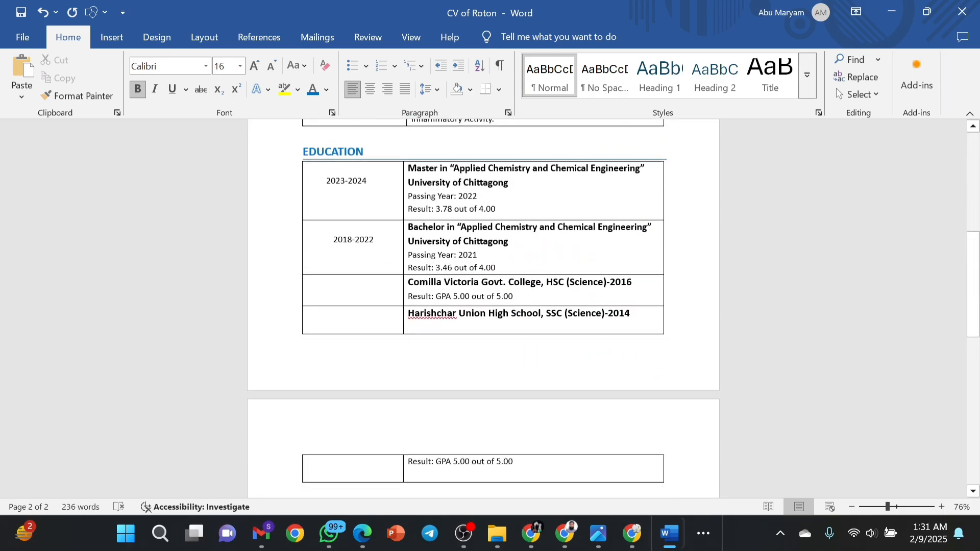
pyautogui.scroll(-8, 483, 309)
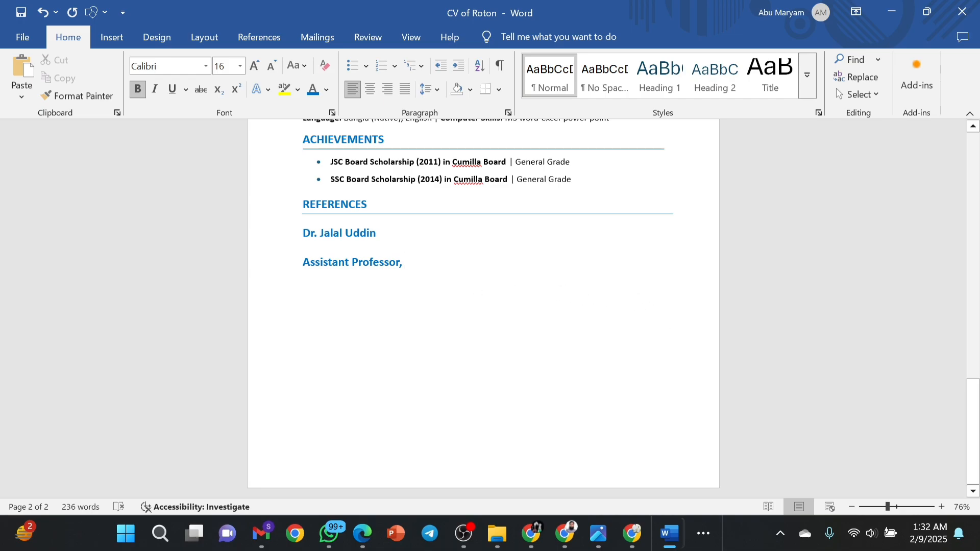
pyautogui.moveTo(303, 233); pyautogui.dragTo(412, 265)
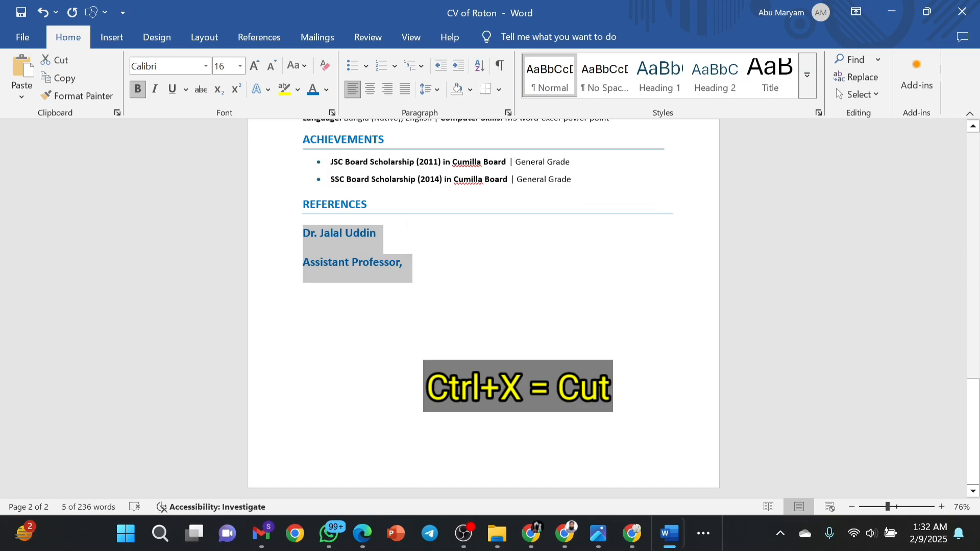
pyautogui.hotkey('ctrl', 'x')
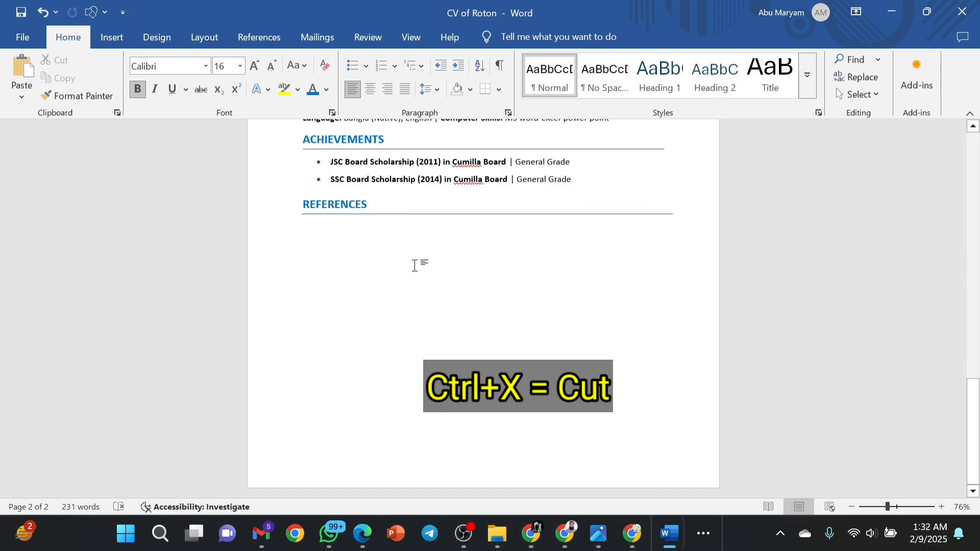
pyautogui.tripleClick(377, 241)
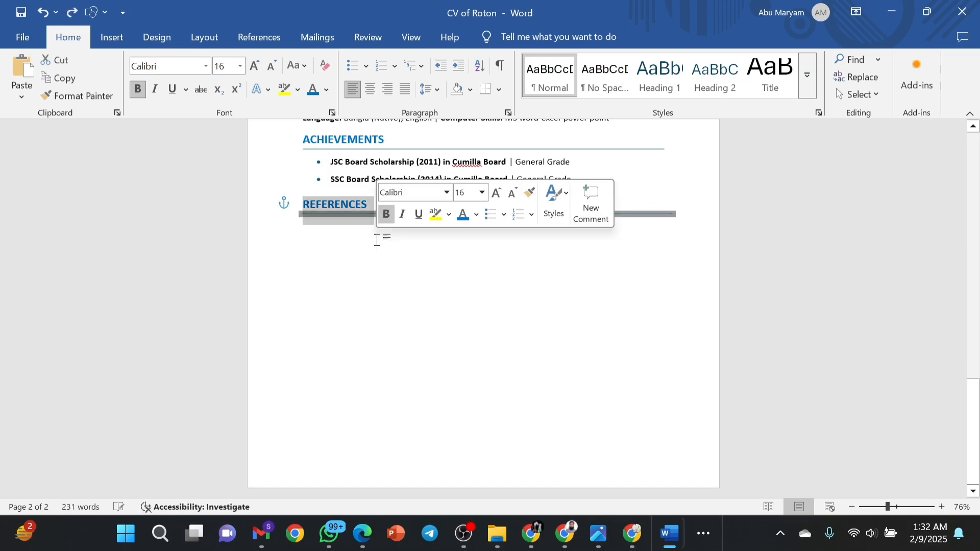
pyautogui.click(377, 241)
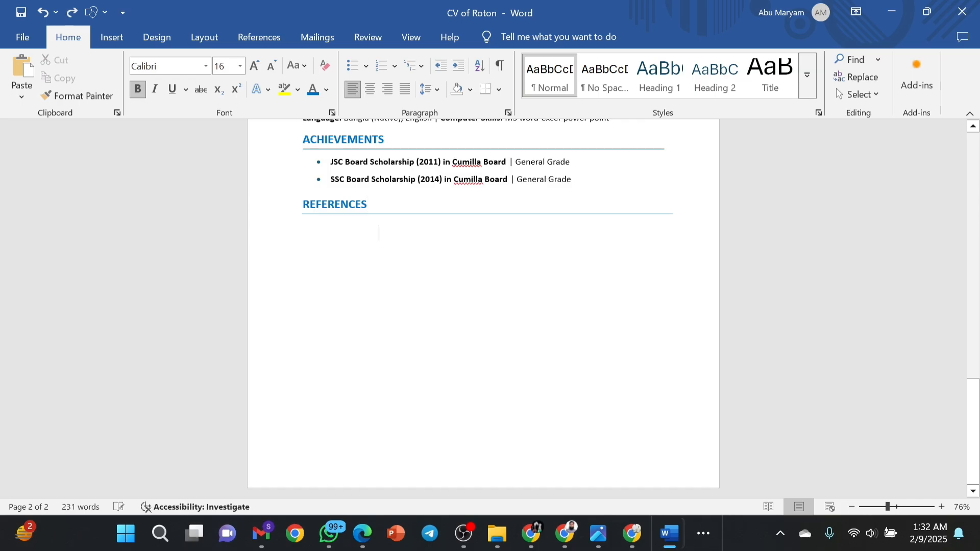
pyautogui.press('Return')
pyautogui.hotkey('ctrl', 'z')
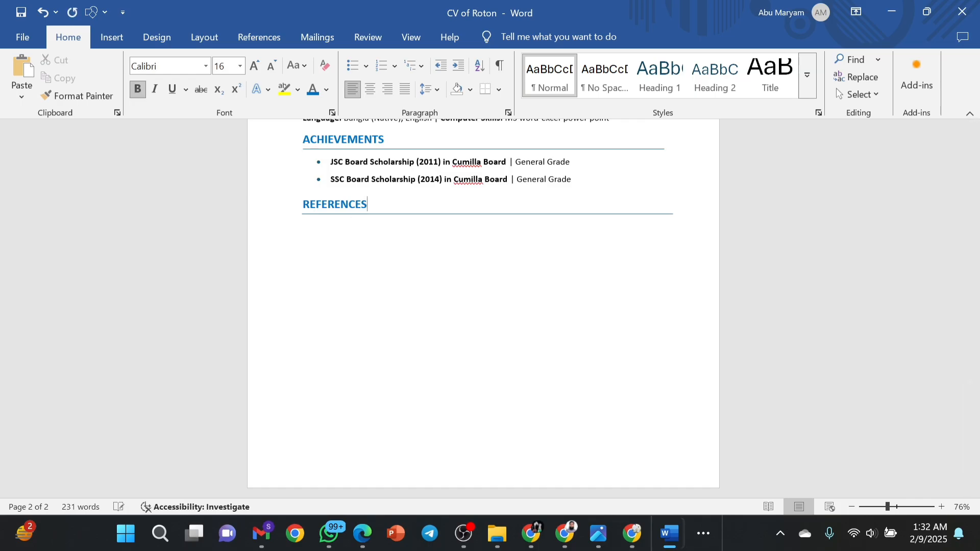
pyautogui.click(112, 38)
# Insert a one-row, two-column table under REFERENCES and make its row much taller.
pyautogui.click(109, 81)
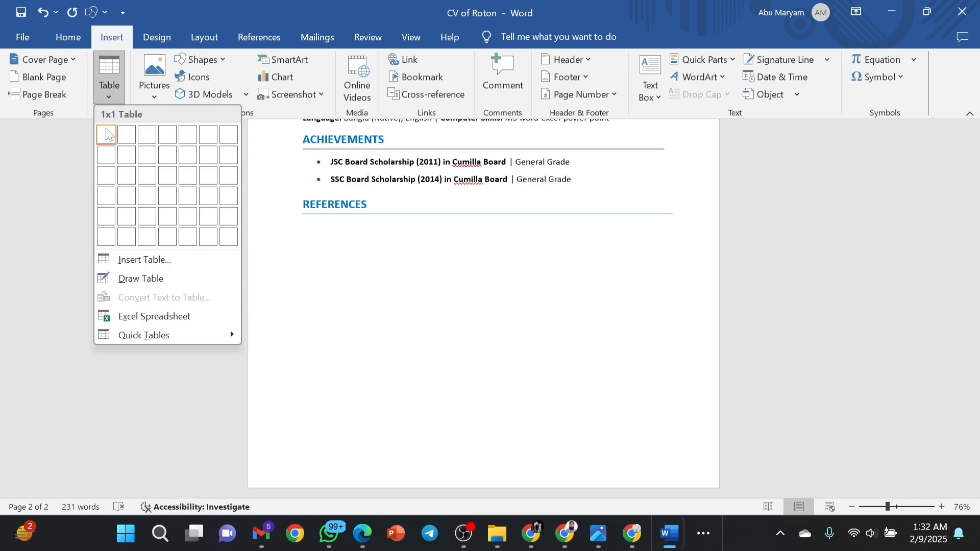
pyautogui.click(127, 135)
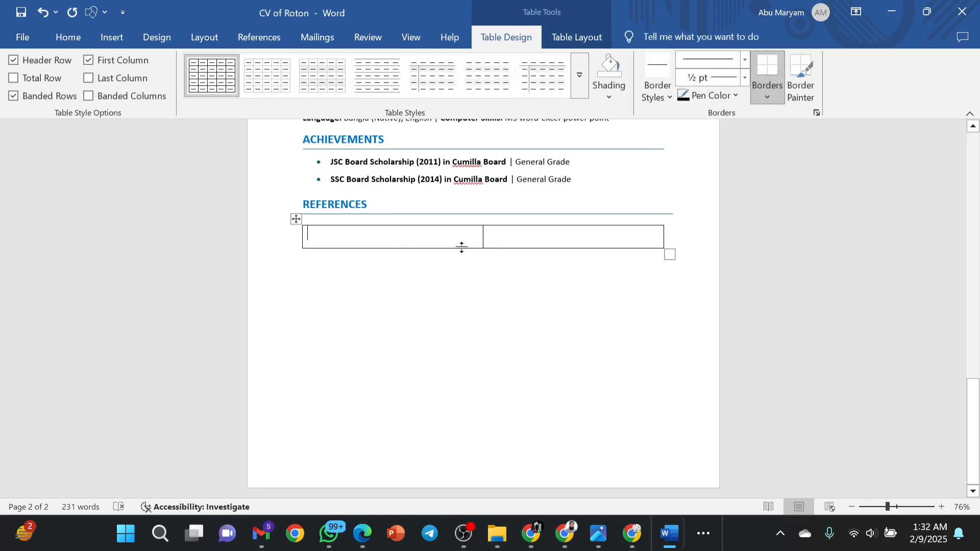
pyautogui.moveTo(457, 249); pyautogui.dragTo(462, 338)
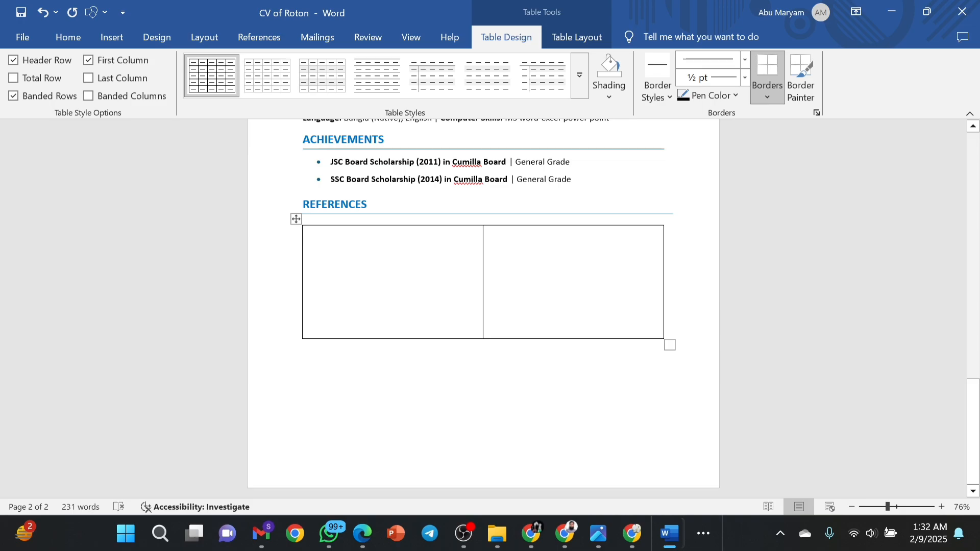
pyautogui.hotkey('ctrl', 'z')
# Paste the referee's name and title into the left cell, adding 'Dept. of Applied Chemistry and Chemical Engineering, University of Chittagong'.
pyautogui.hotkey('ctrl', 'v')
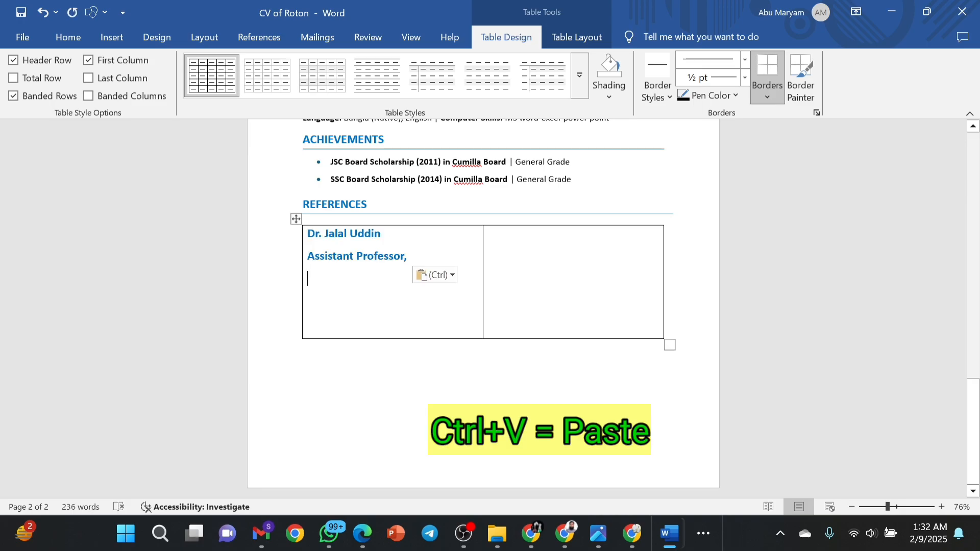
pyautogui.write('Dep')
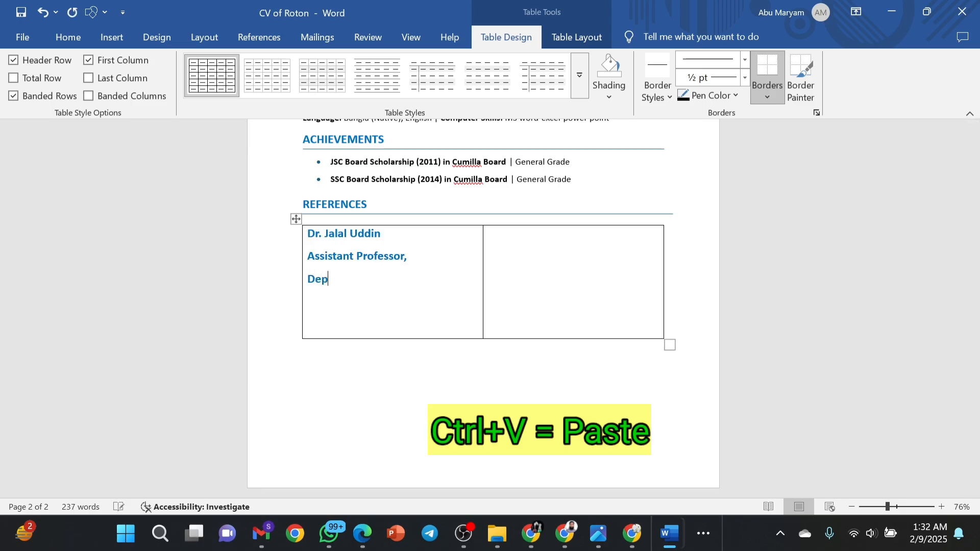
pyautogui.write('t. o')
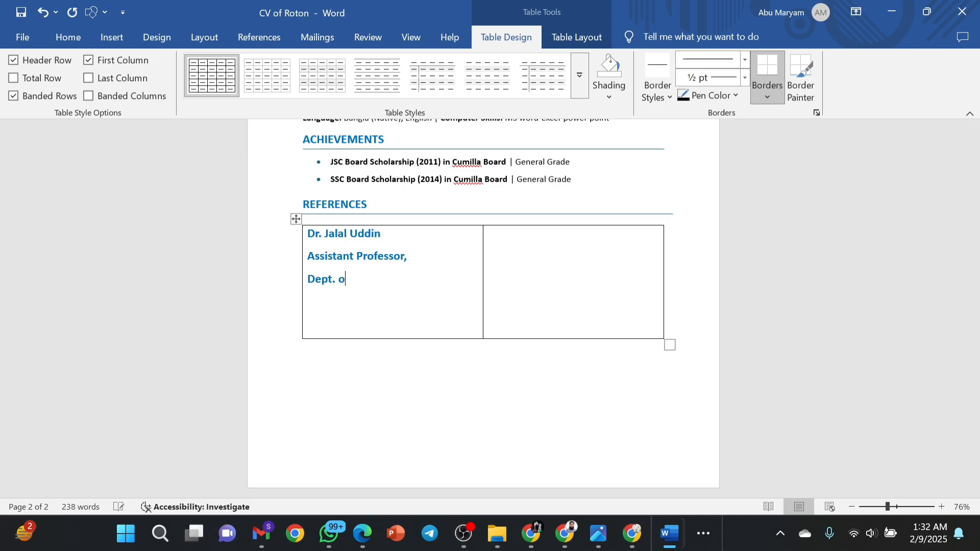
pyautogui.write('F')
pyautogui.press('BackSpace')
pyautogui.press('BackSpace')
pyautogui.write('f Applied Che')
pyautogui.press('BackSpace')
pyautogui.write('hemistry ')
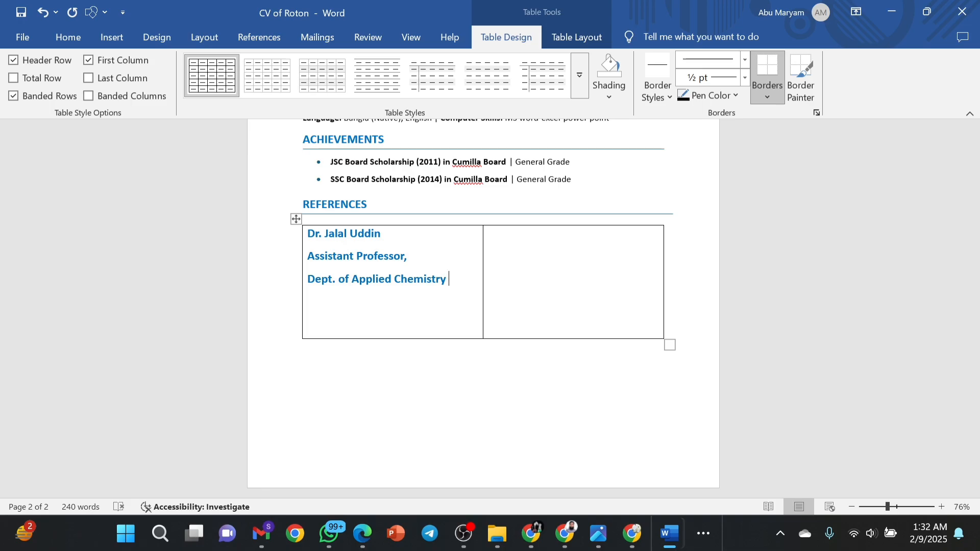
pyautogui.write('and Chemical E')
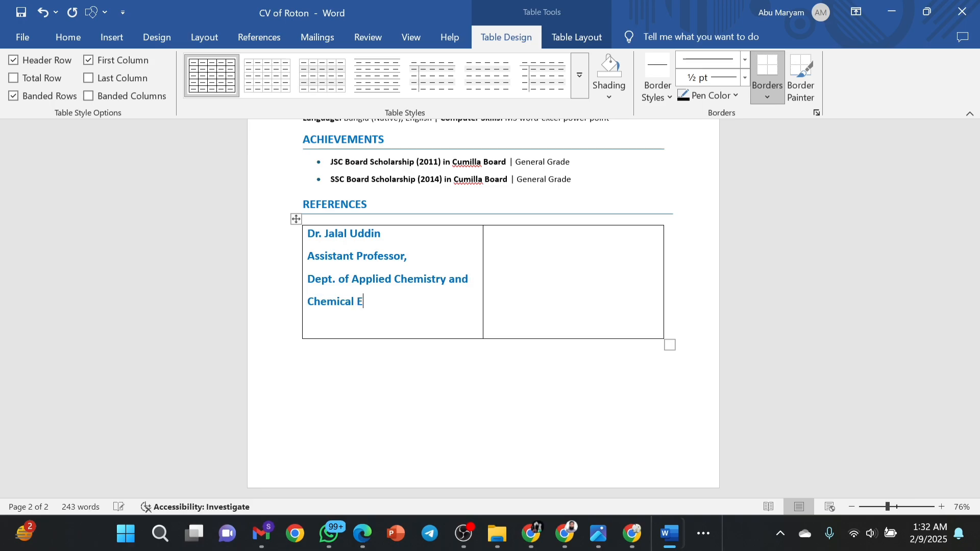
pyautogui.write('ngineering, Uni')
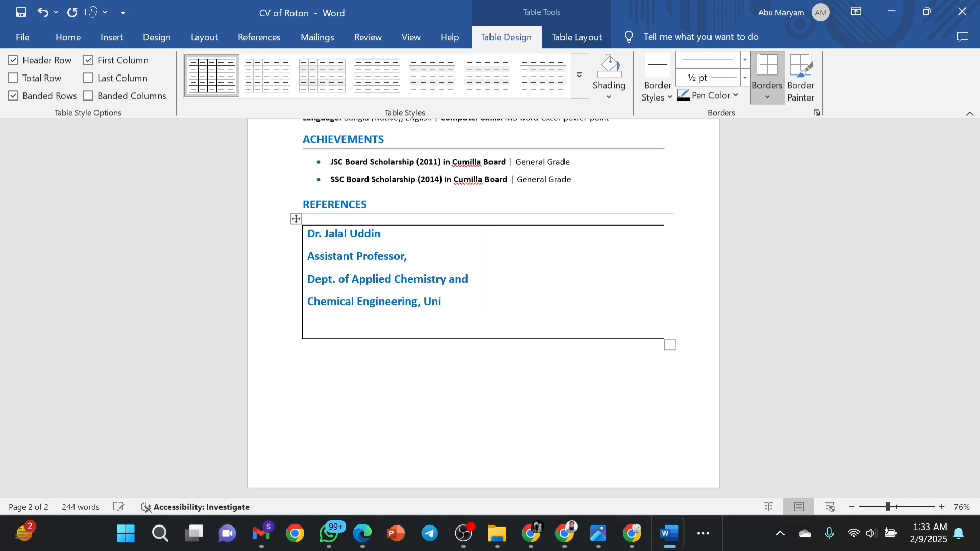
pyautogui.write('versity of Chitt')
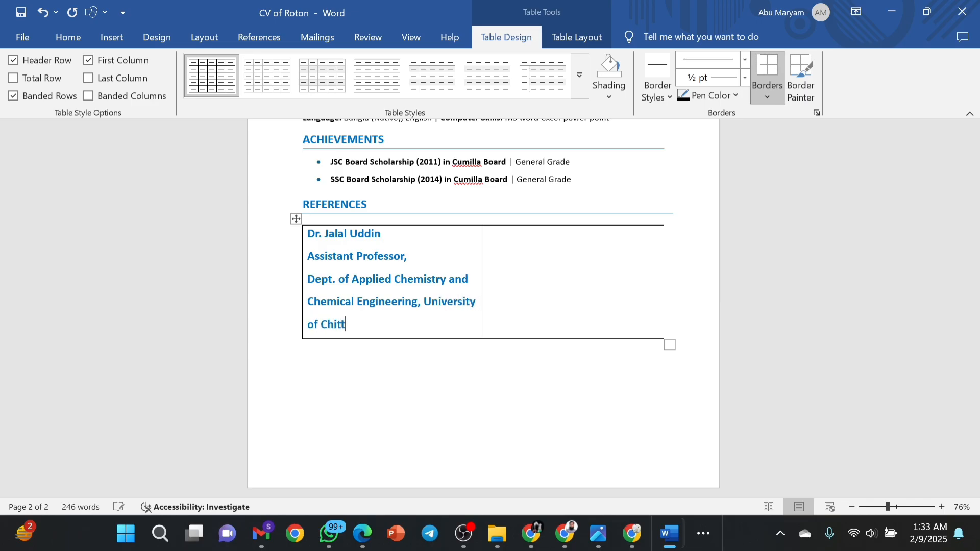
pyautogui.write('agong')
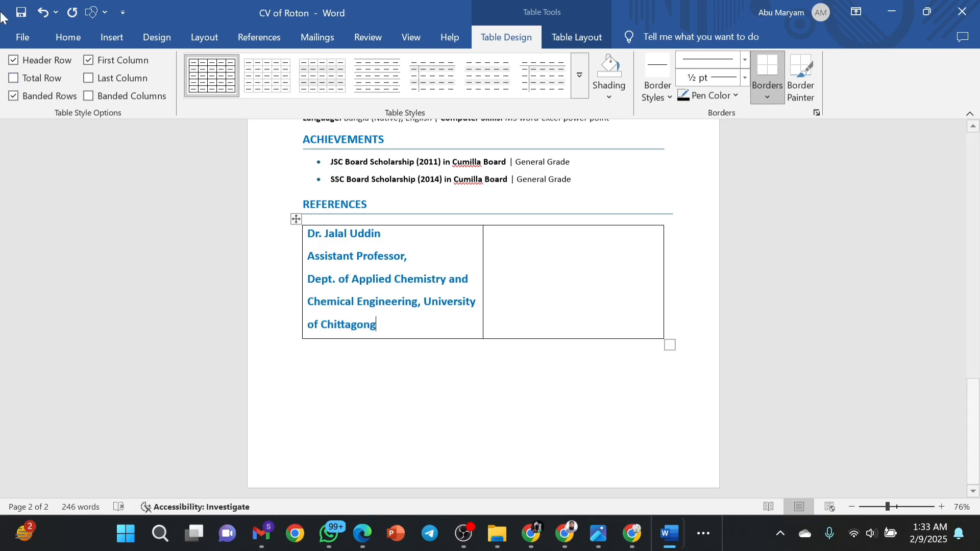
pyautogui.click(69, 37)
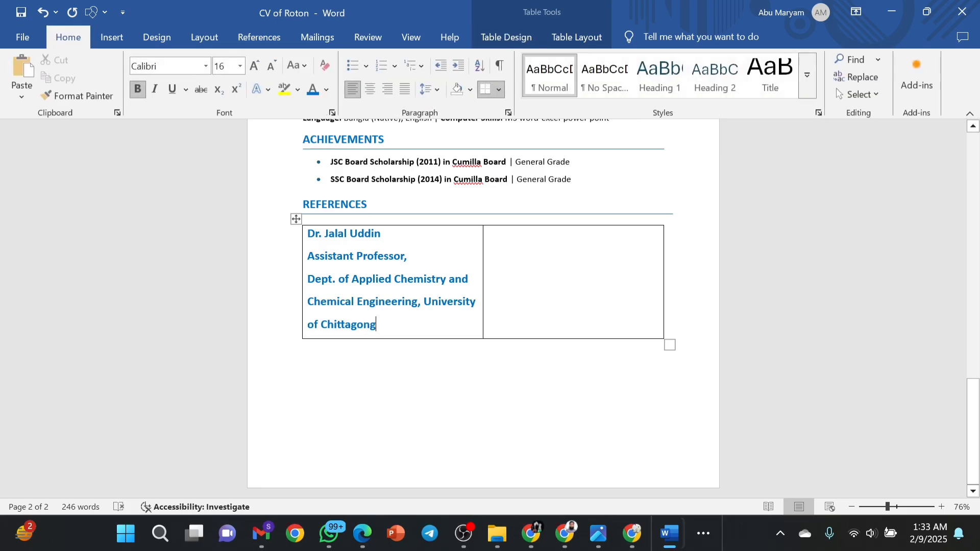
# Make all the left cell's reference text 12 pt and black.
pyautogui.moveTo(377, 325); pyautogui.dragTo(309, 236)
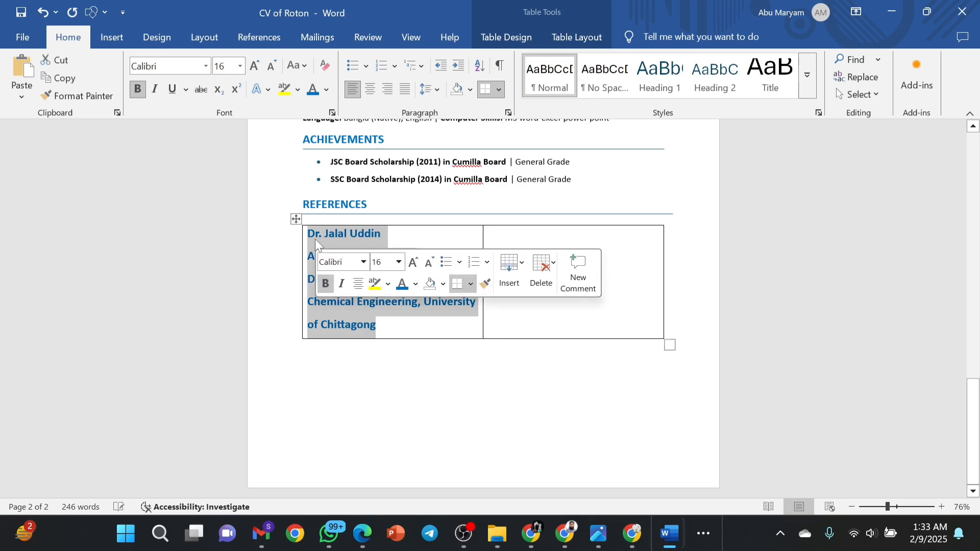
pyautogui.click(380, 262)
pyautogui.write('12')
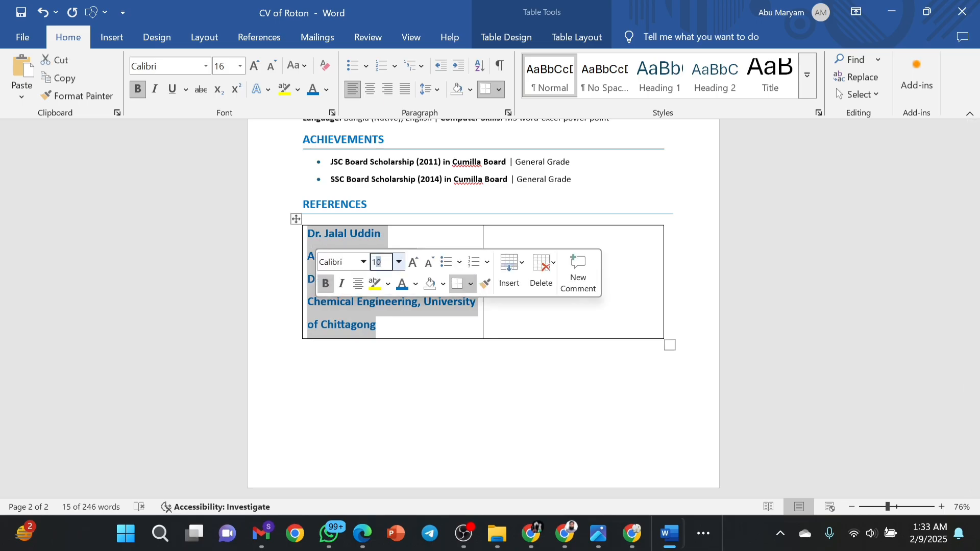
pyautogui.press('Return')
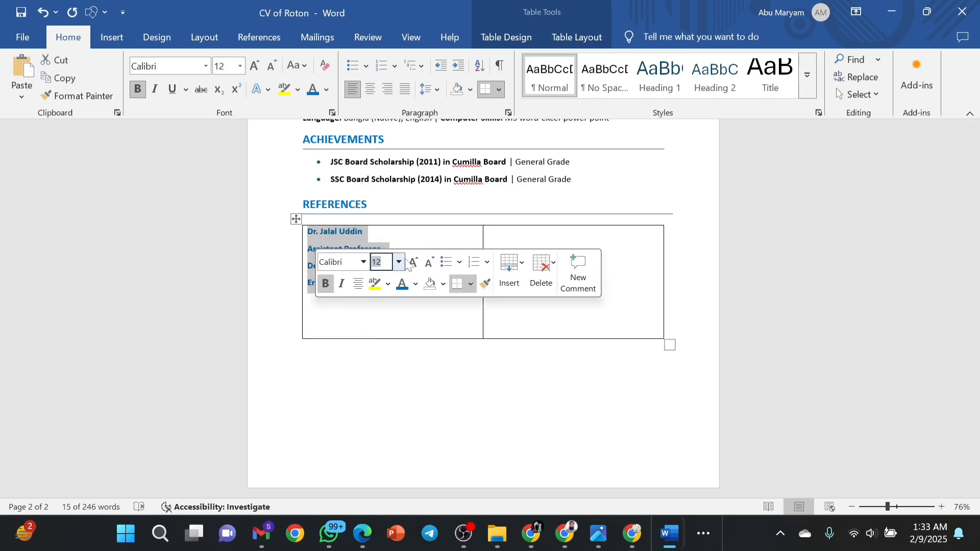
pyautogui.click(416, 285)
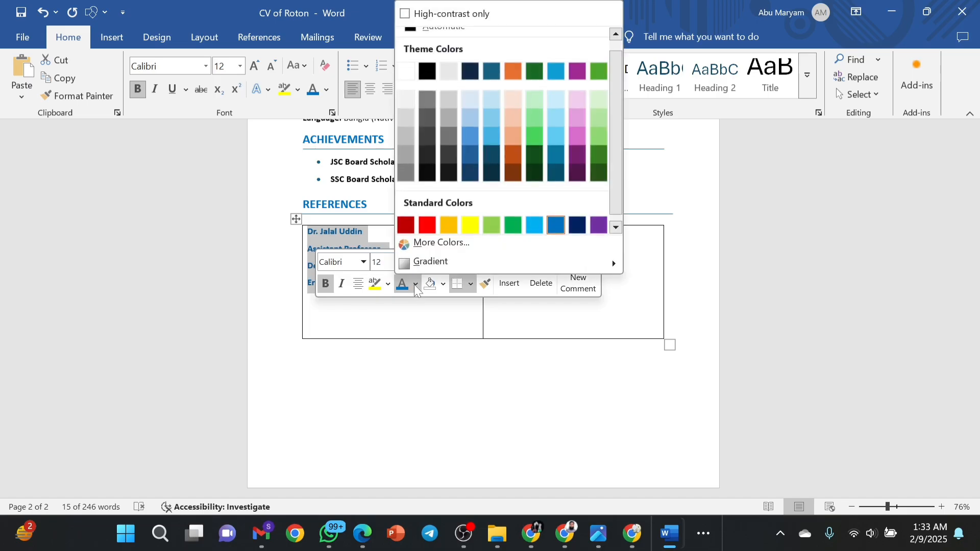
pyautogui.click(425, 72)
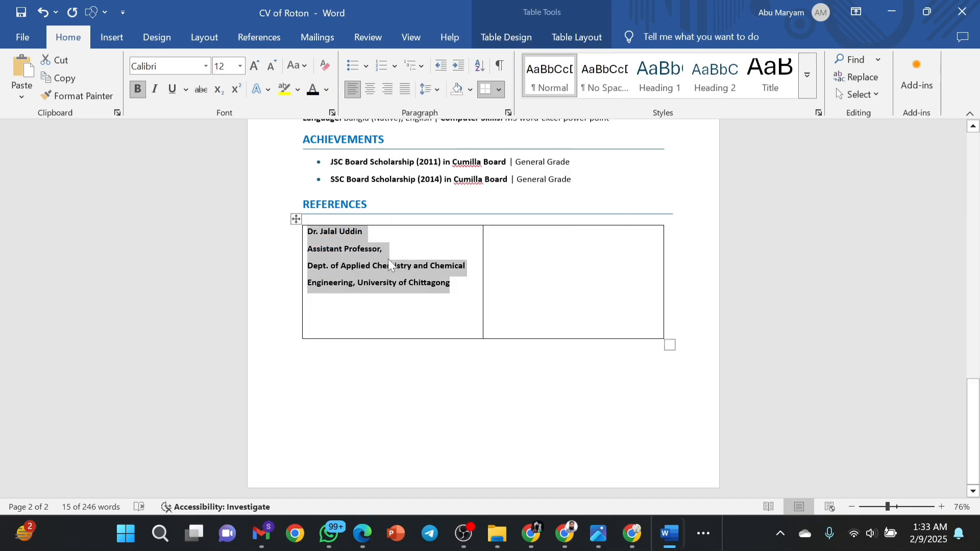
pyautogui.click(321, 252)
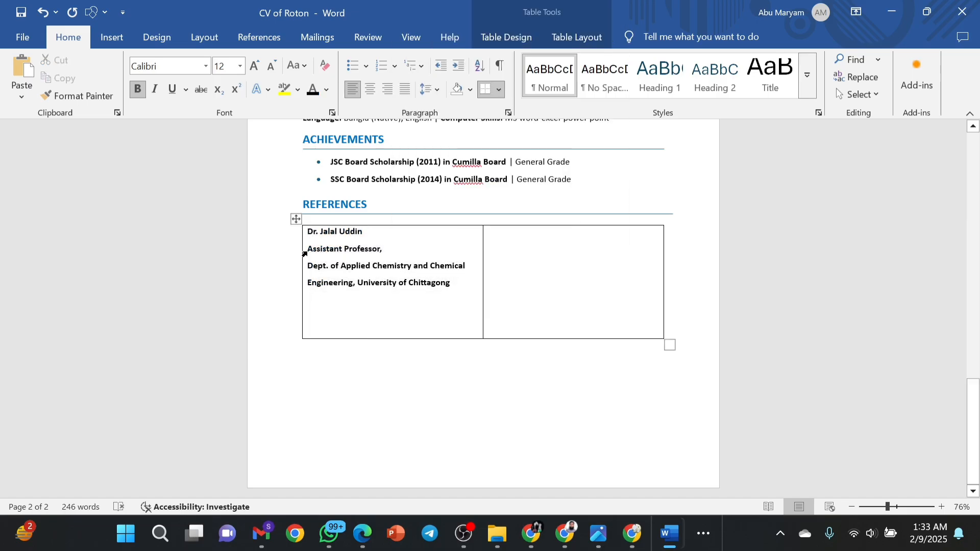
# Unbold the post and department lines below the name and set them to 1.15 line spacing.
pyautogui.click(308, 252)
pyautogui.click(309, 252)
pyautogui.moveTo(309, 249); pyautogui.dragTo(450, 284)
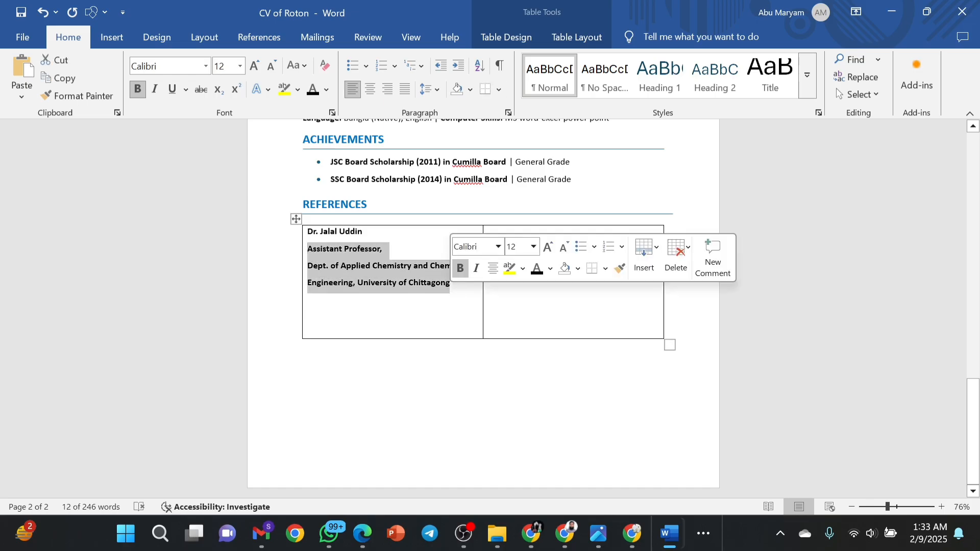
pyautogui.click(460, 270)
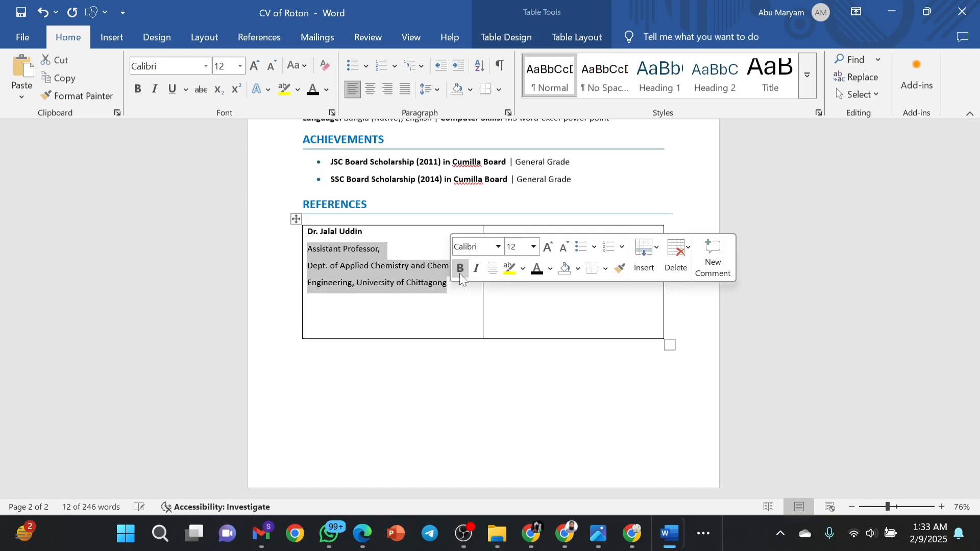
pyautogui.click(450, 285)
pyautogui.moveTo(450, 285); pyautogui.dragTo(308, 250)
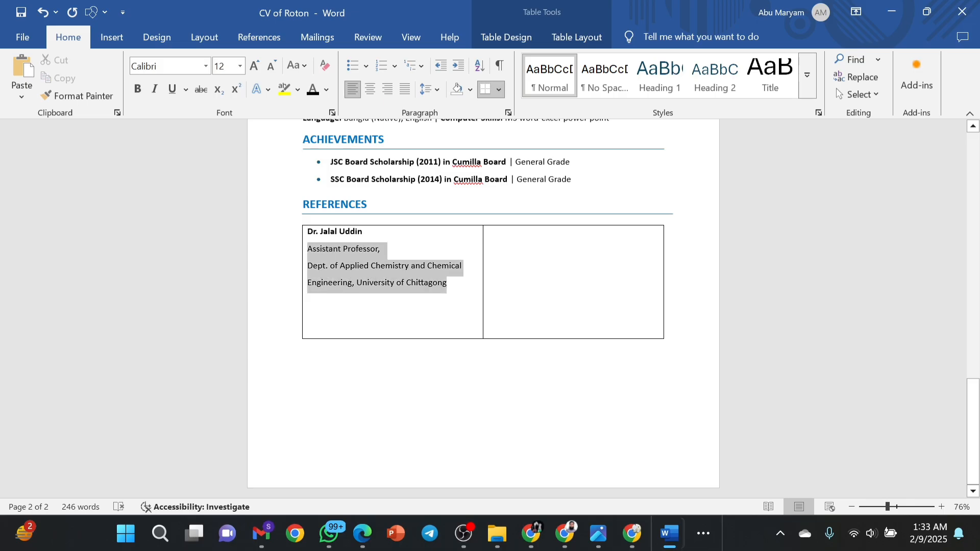
pyautogui.click(436, 90)
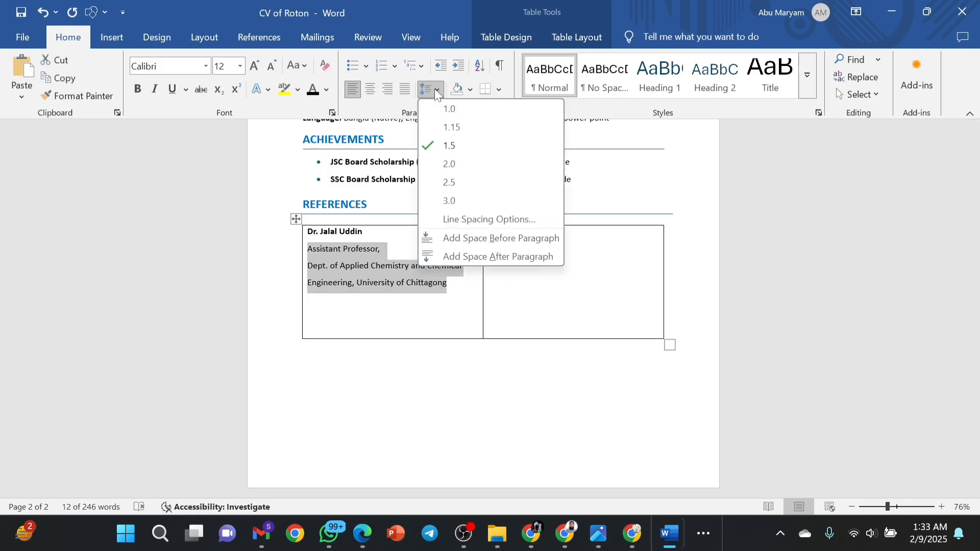
pyautogui.click(457, 127)
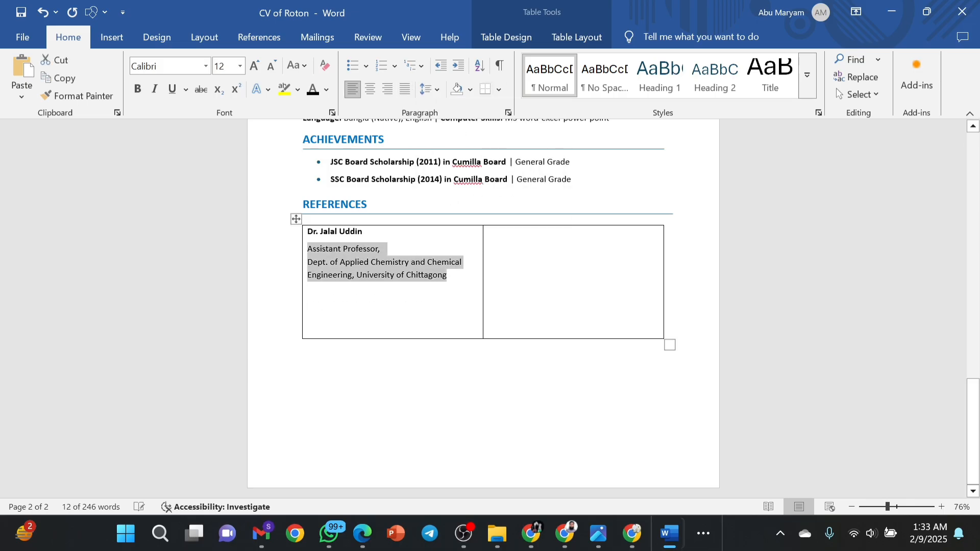
pyautogui.click(448, 276)
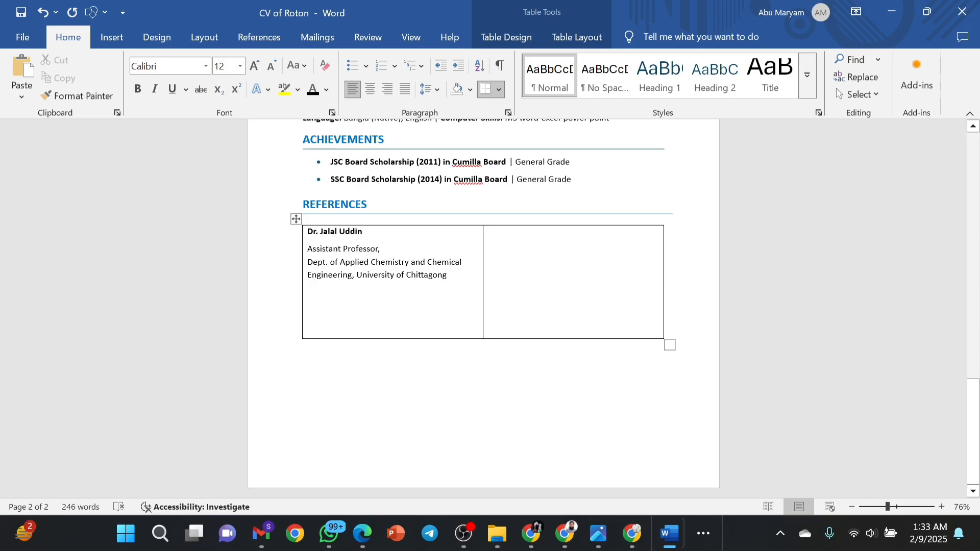
# Add the referee's email and phone number lines to the left cell, leaving the right cell empty.
pyautogui.press('Return')
pyautogui.write('e')
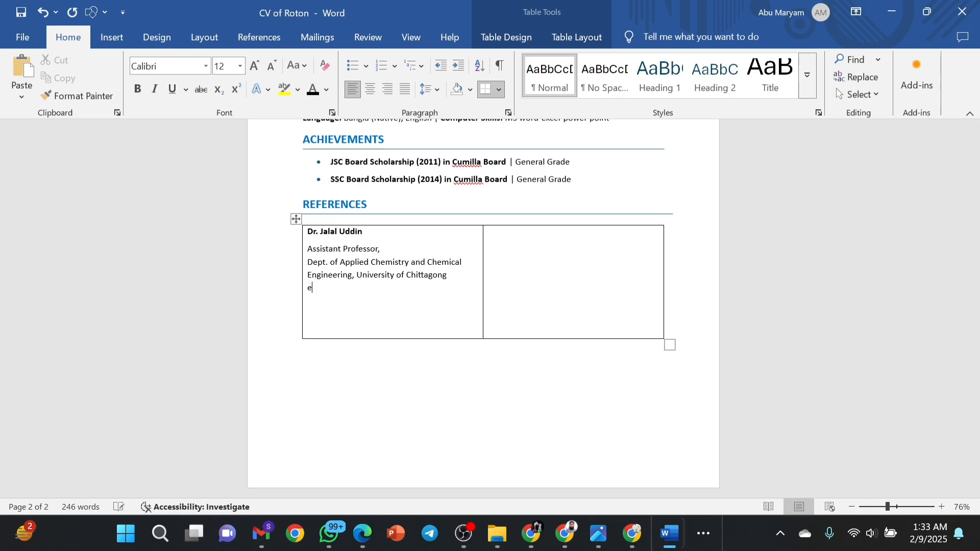
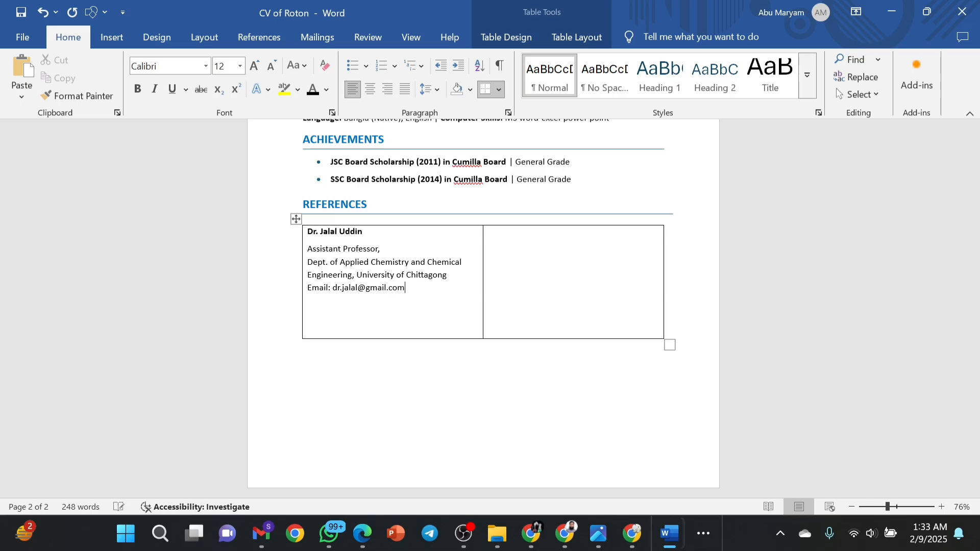
pyautogui.press('Return')
pyautogui.write('Num')
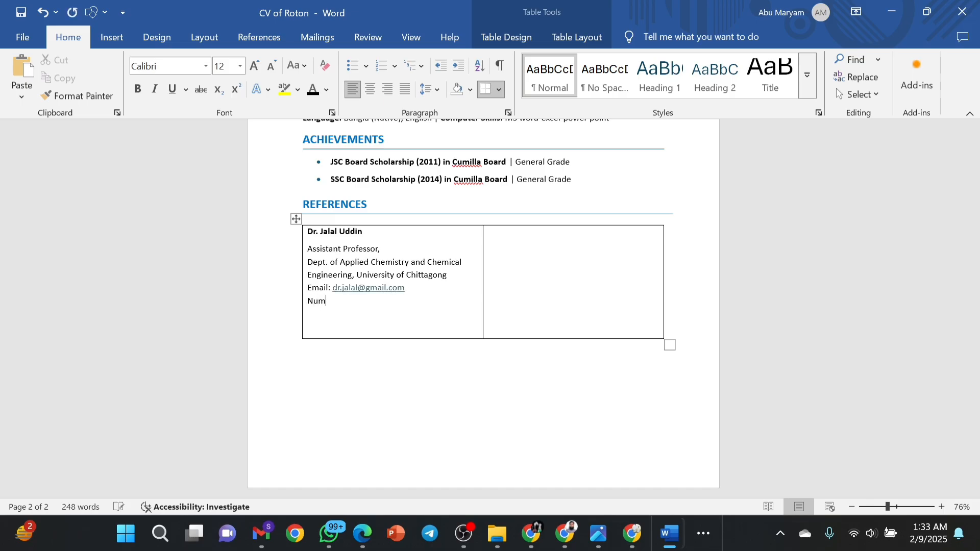
pyautogui.press('Tab')
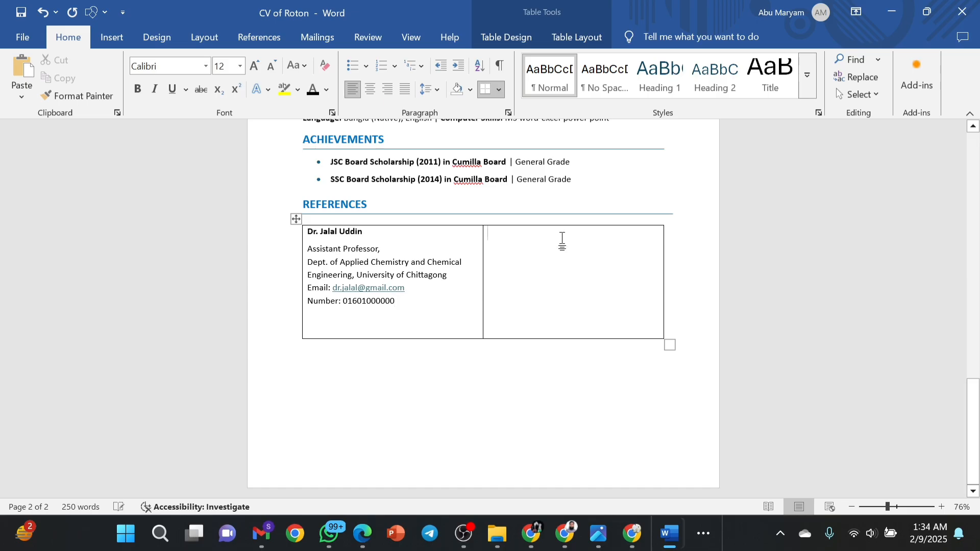
pyautogui.write('Dr')
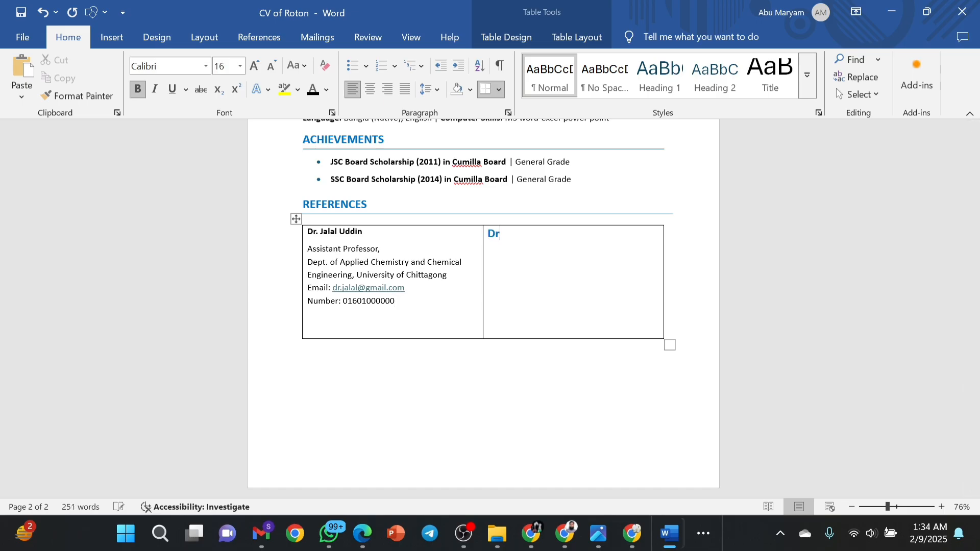
pyautogui.press('BackSpace')
pyautogui.press('BackSpace')
# Copy the first referee's details into the right cell and overwrite the name with the second referee's name.
pyautogui.moveTo(396, 301); pyautogui.dragTo(309, 236)
pyautogui.hotkey('ctrl', 'c')
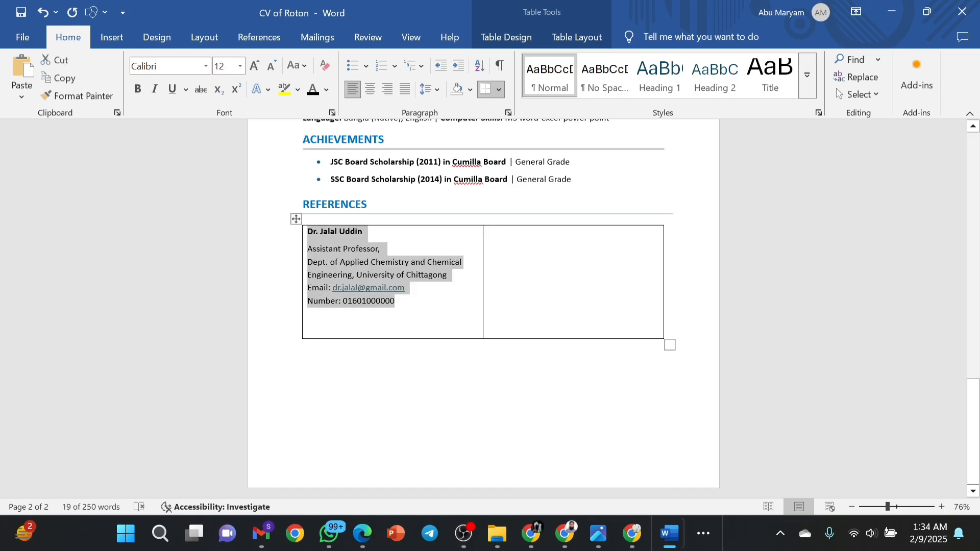
pyautogui.click(498, 235)
pyautogui.hotkey('ctrl', 'v')
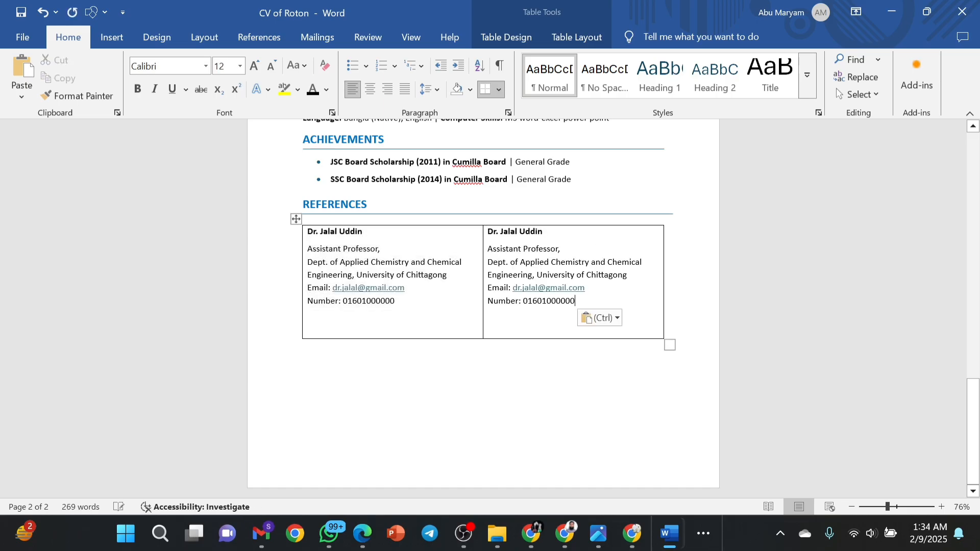
pyautogui.moveTo(544, 232); pyautogui.dragTo(482, 238)
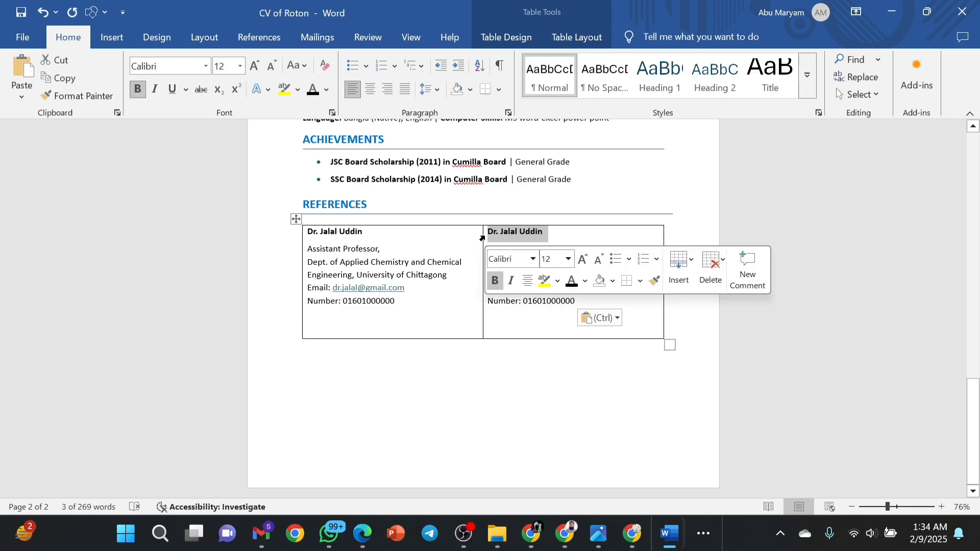
pyautogui.write('Dr')
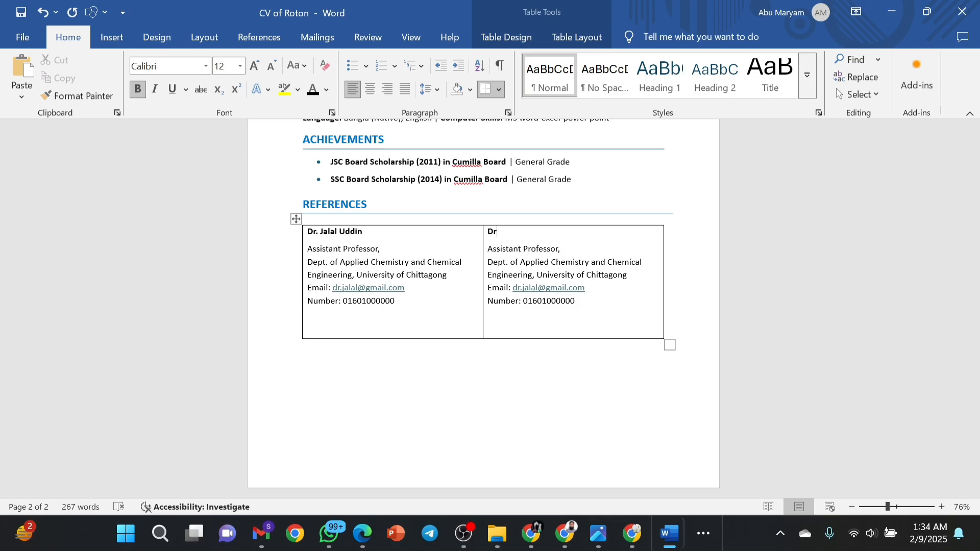
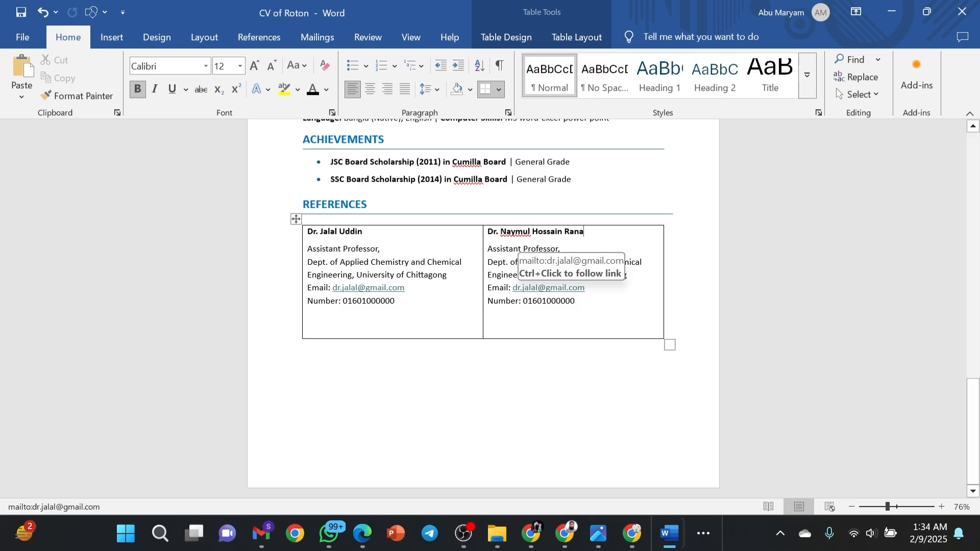
# Replace the right cell's email and phone number with the second referee's own, hyphenating the number.
pyautogui.click(549, 287)
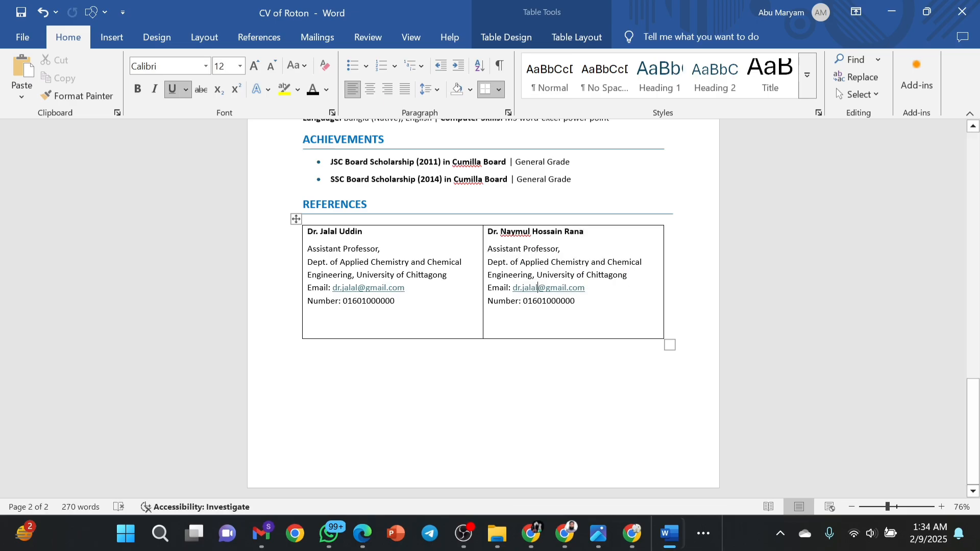
pyautogui.press('BackSpace')
pyautogui.press('BackSpace')
pyautogui.press('BackSpace')
pyautogui.press('BackSpace')
pyautogui.press('BackSpace')
pyautogui.press('BackSpace')
pyautogui.press('BackSpace')
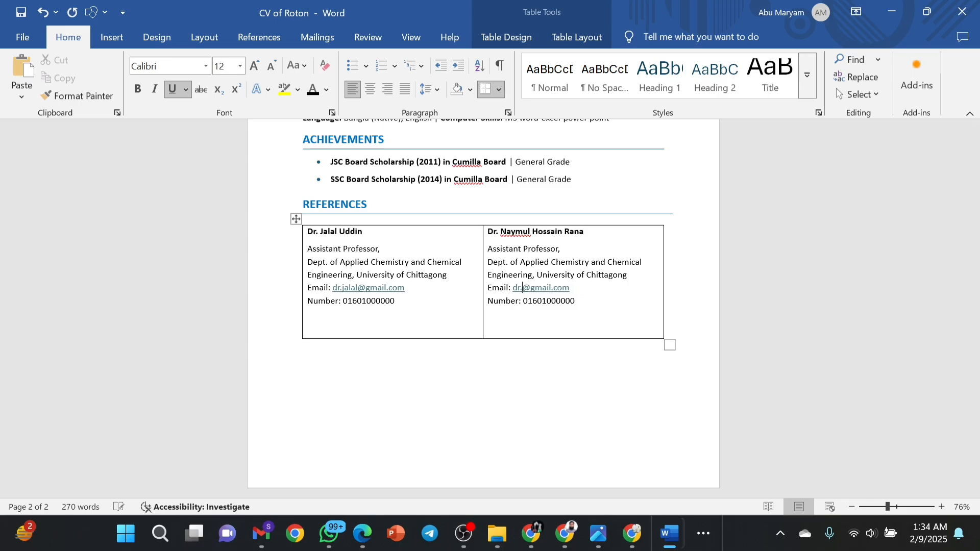
pyautogui.press('BackSpace')
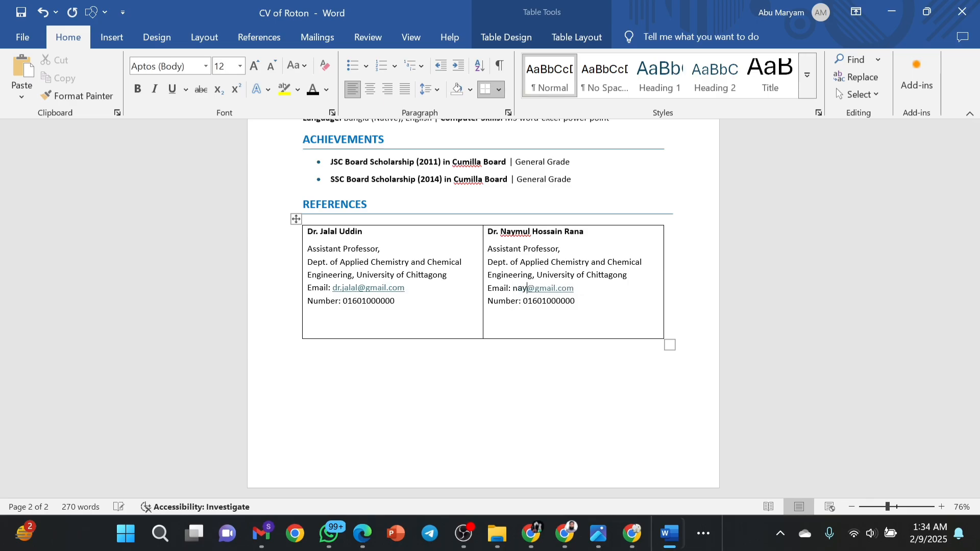
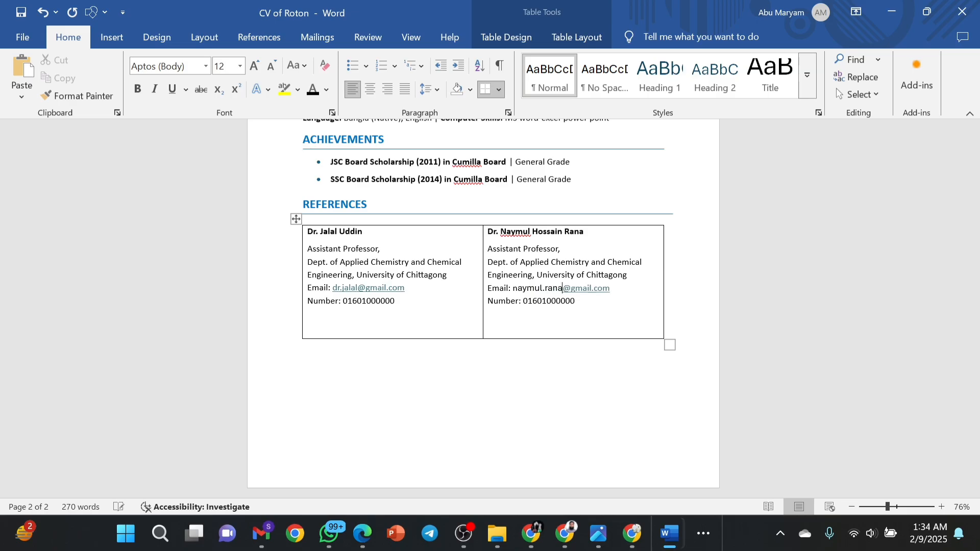
pyautogui.moveTo(576, 301); pyautogui.dragTo(526, 307)
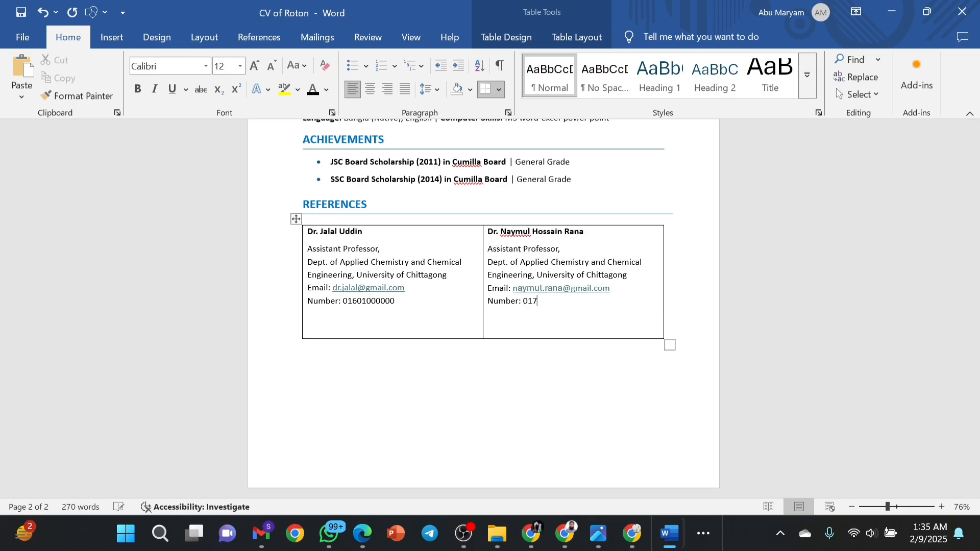
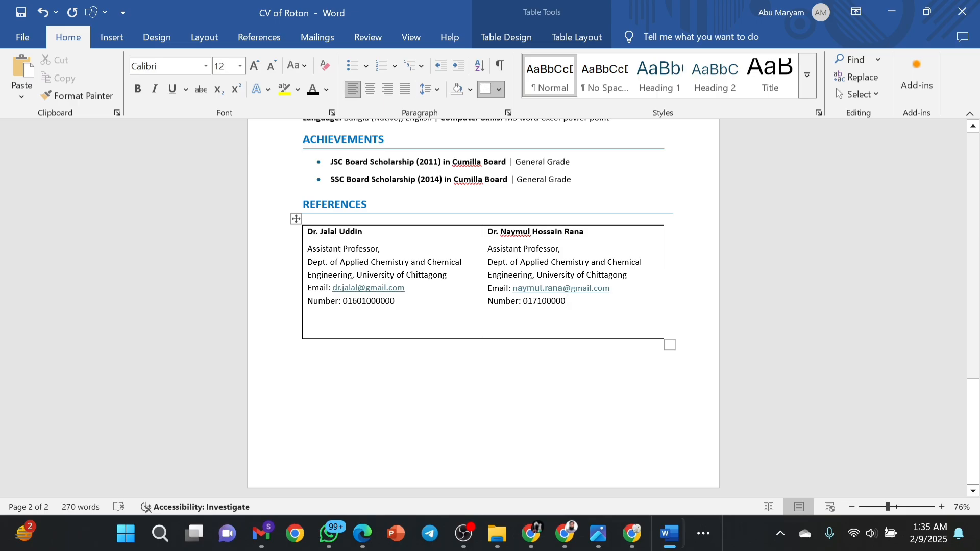
pyautogui.click(547, 301)
pyautogui.write('-00')
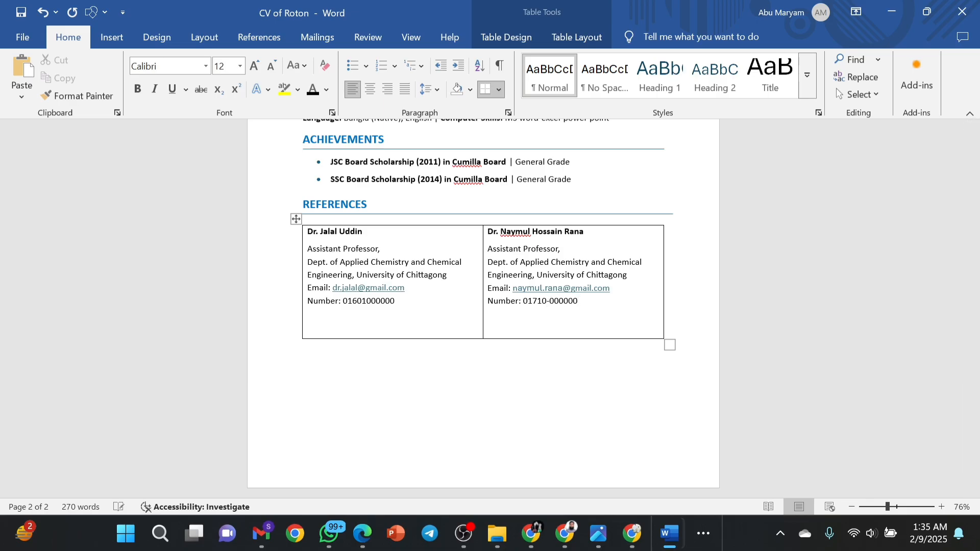
# Hyphenate the first referee's phone number and raise the table's bottom edge to shorten it.
pyautogui.click(366, 301)
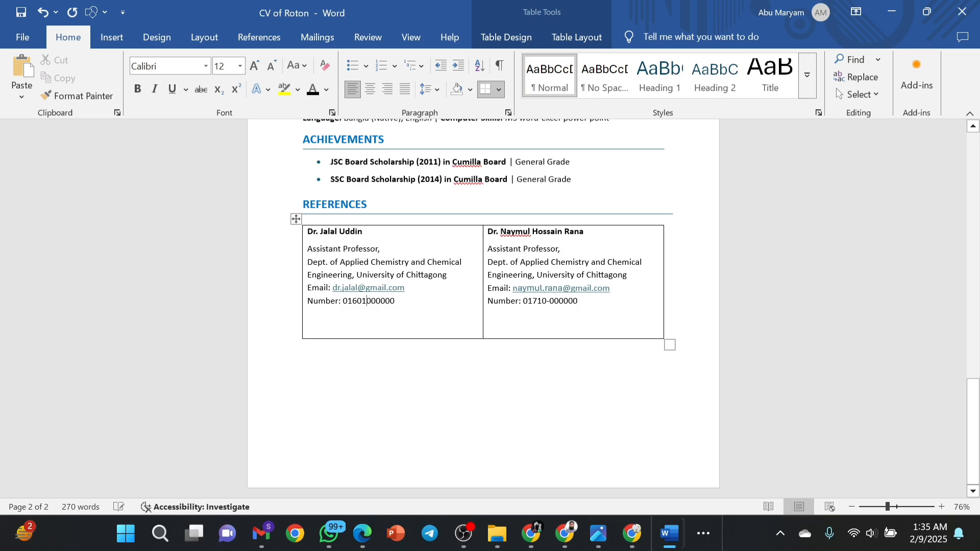
pyautogui.write('-')
pyautogui.moveTo(416, 338); pyautogui.dragTo(414, 316)
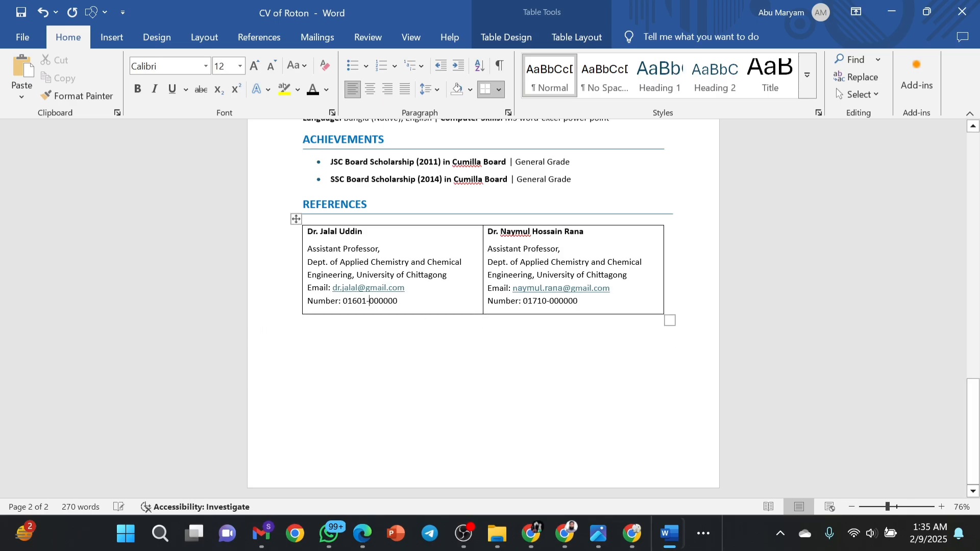
pyautogui.click(411, 363)
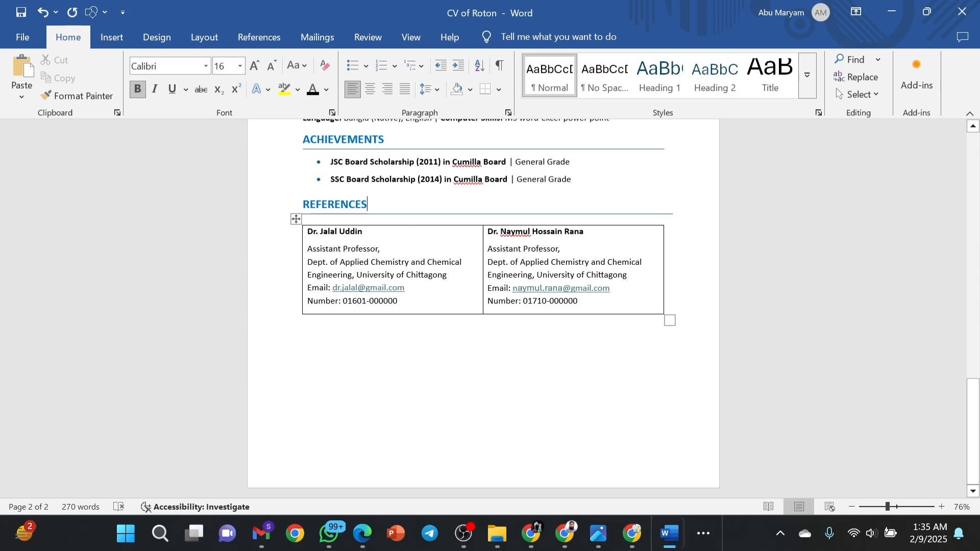
# Nudge the CAREER OBJECTIVE rule down and add an empty paragraph after the objective text.
pyautogui.click(456, 334)
pyautogui.scroll(15, 456, 335)
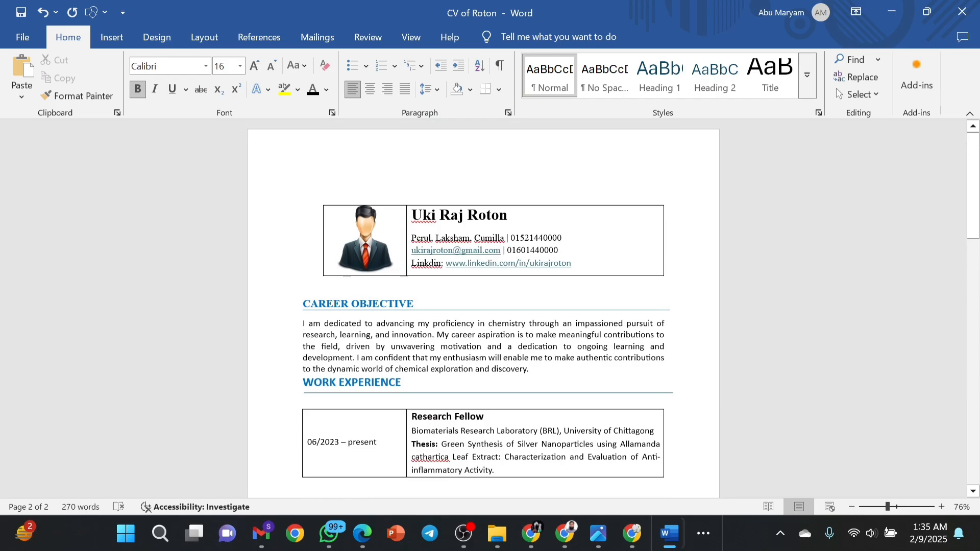
pyautogui.click(510, 192)
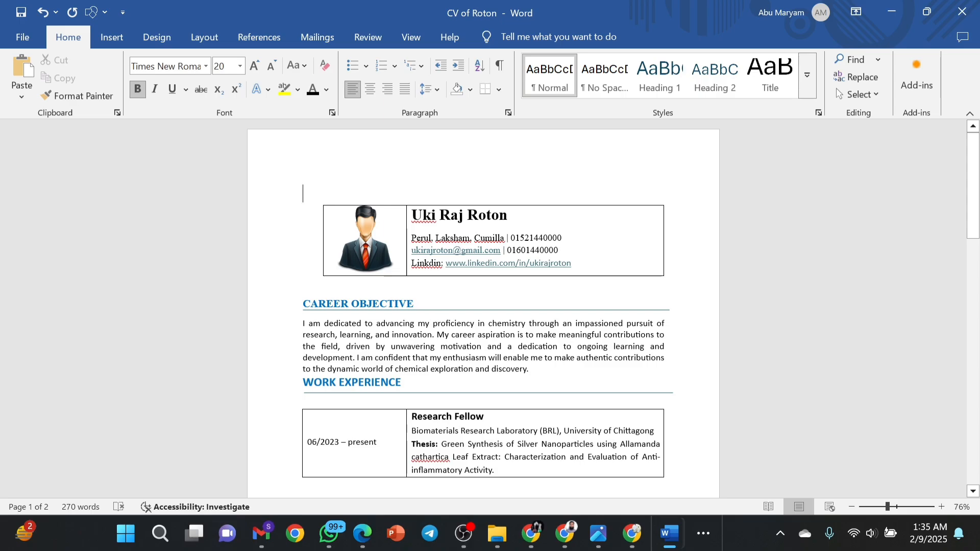
pyautogui.click(435, 310)
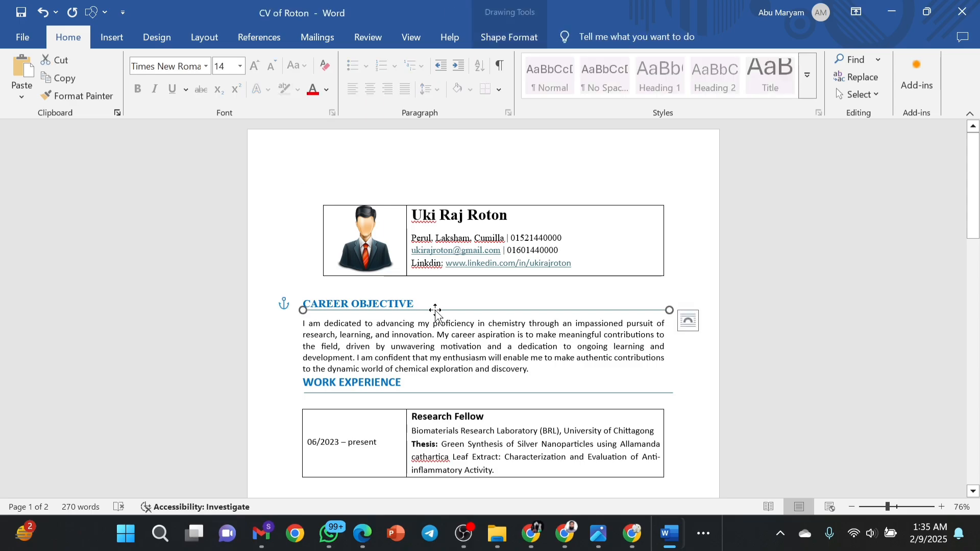
pyautogui.press('Down')
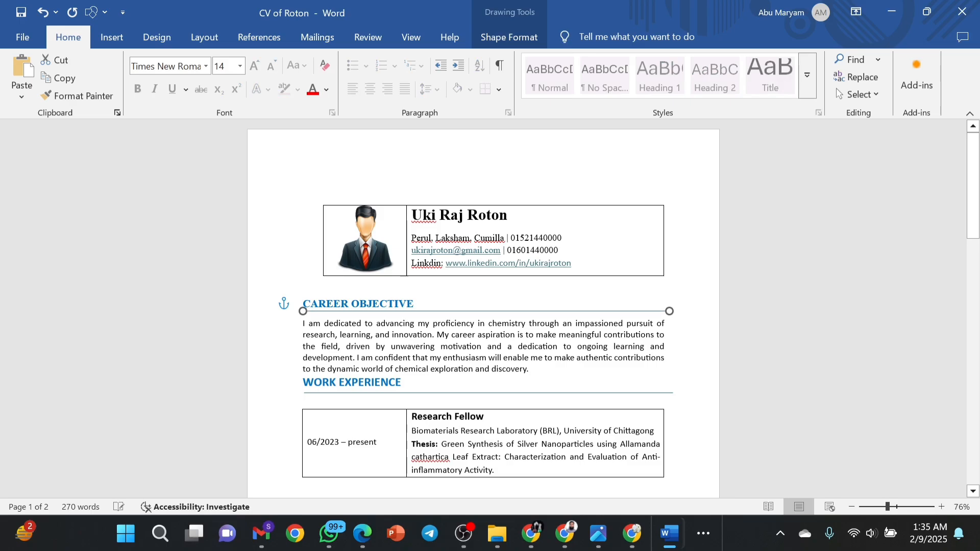
pyautogui.press('Escape')
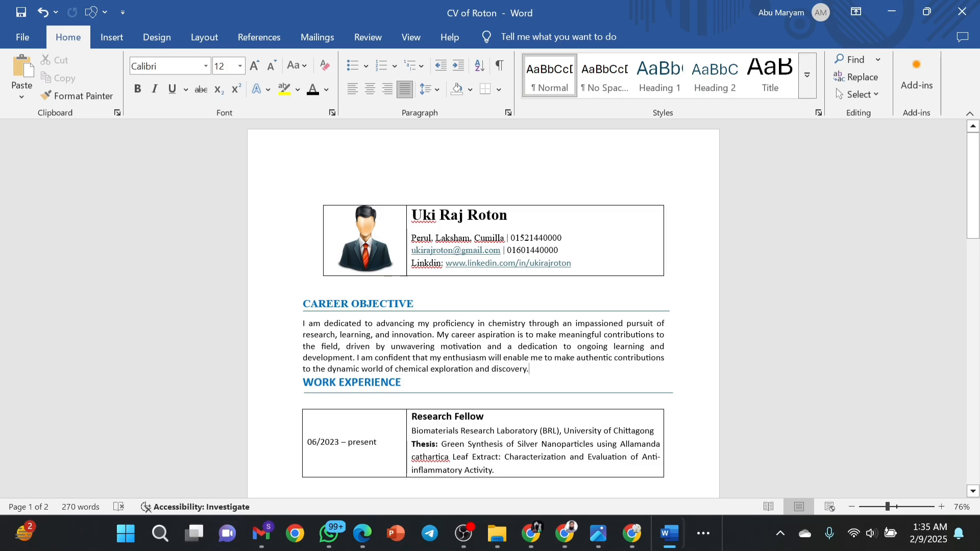
pyautogui.press('Return')
# Delete the blank line above EDUCATION so its whole table fits on page 1.
pyautogui.scroll(-10, 483, 306)
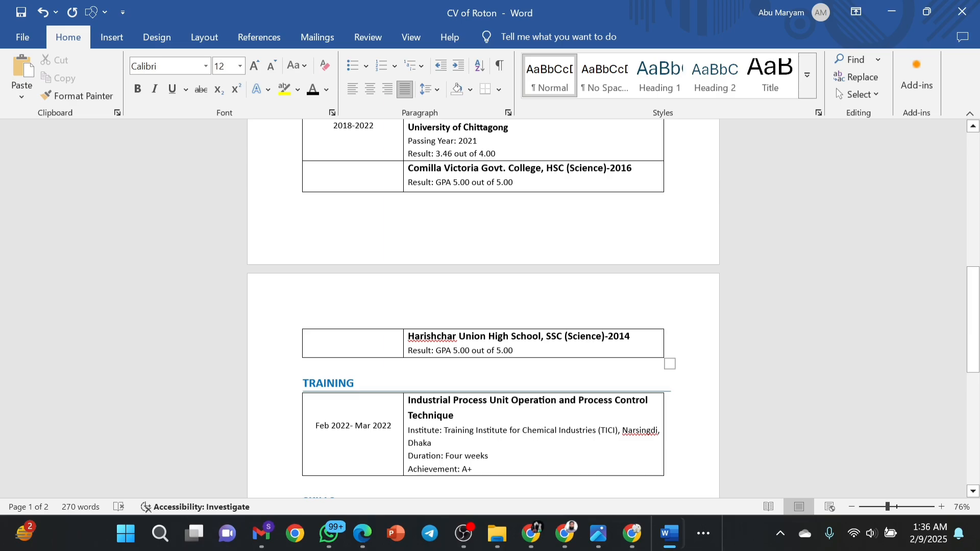
pyautogui.scroll(5, 484, 306)
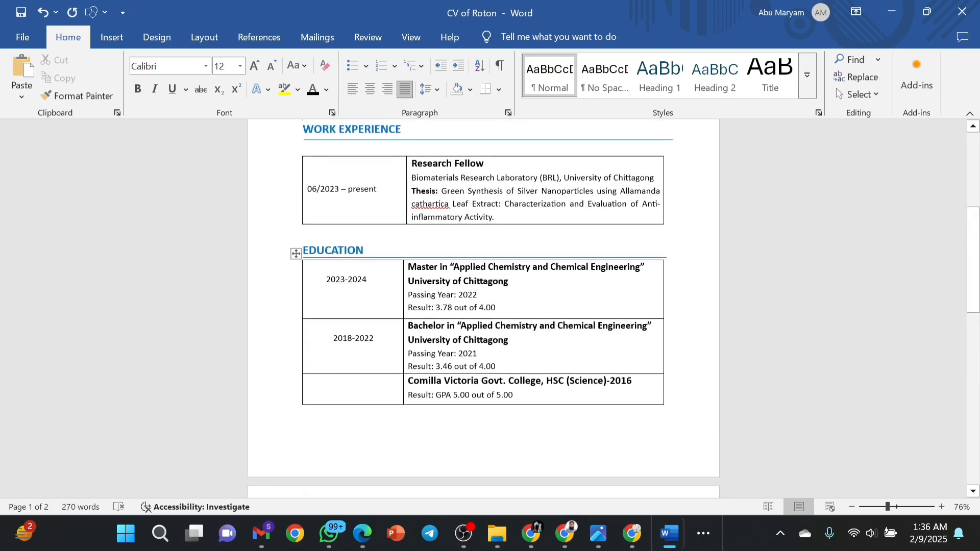
pyautogui.click(313, 250)
pyautogui.click(304, 233)
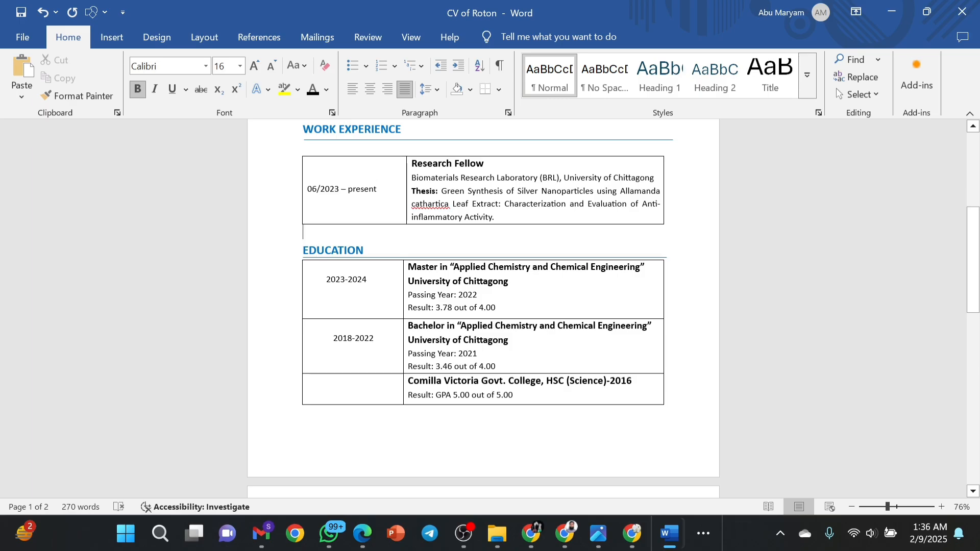
pyautogui.press('BackSpace')
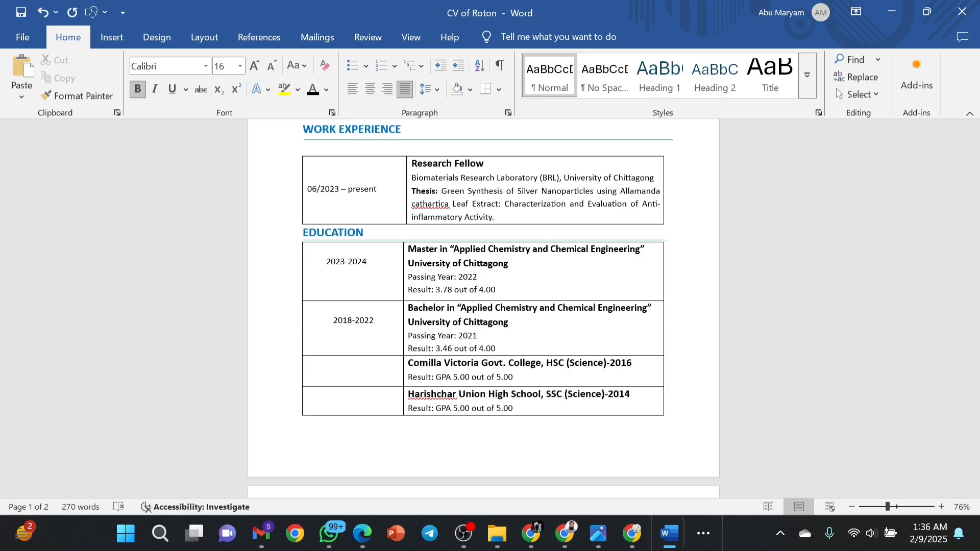
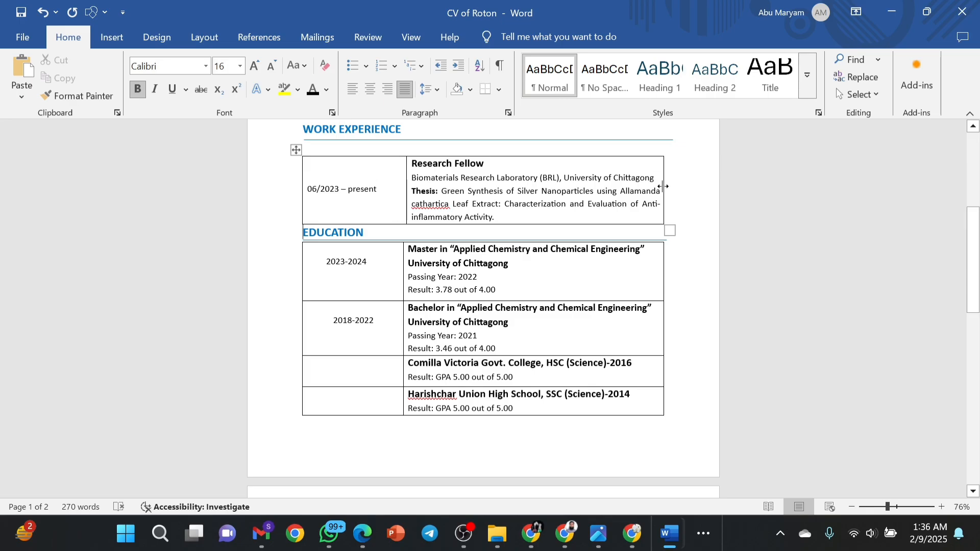
# Widen the Research Fellow table's right border and keep its cell text at 1.15 line spacing.
pyautogui.moveTo(664, 187); pyautogui.dragTo(675, 185)
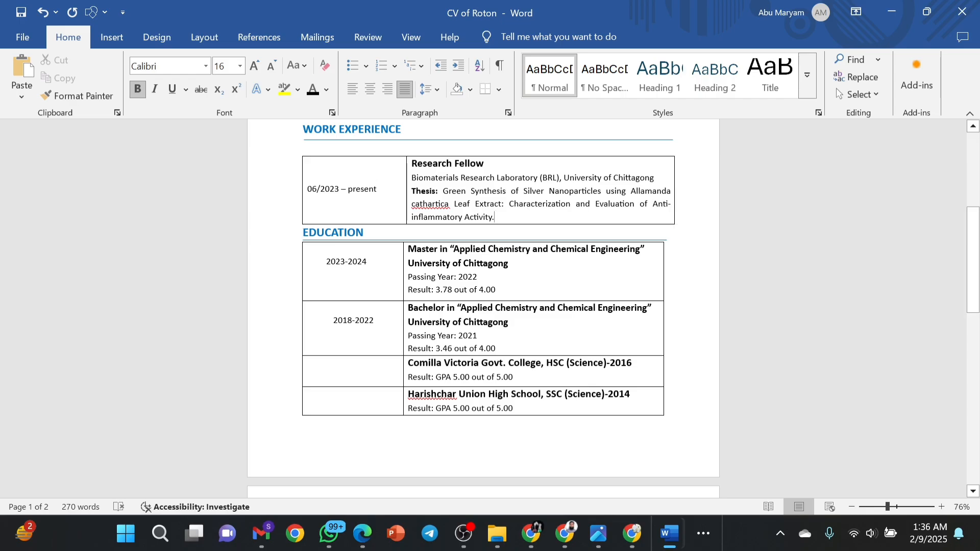
pyautogui.moveTo(496, 218); pyautogui.dragTo(418, 166)
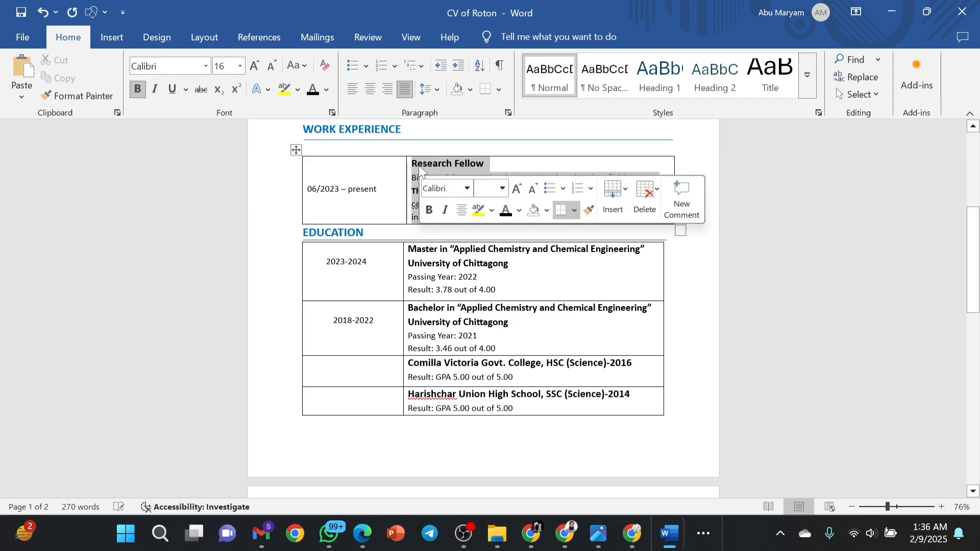
pyautogui.click(438, 94)
pyautogui.click(441, 126)
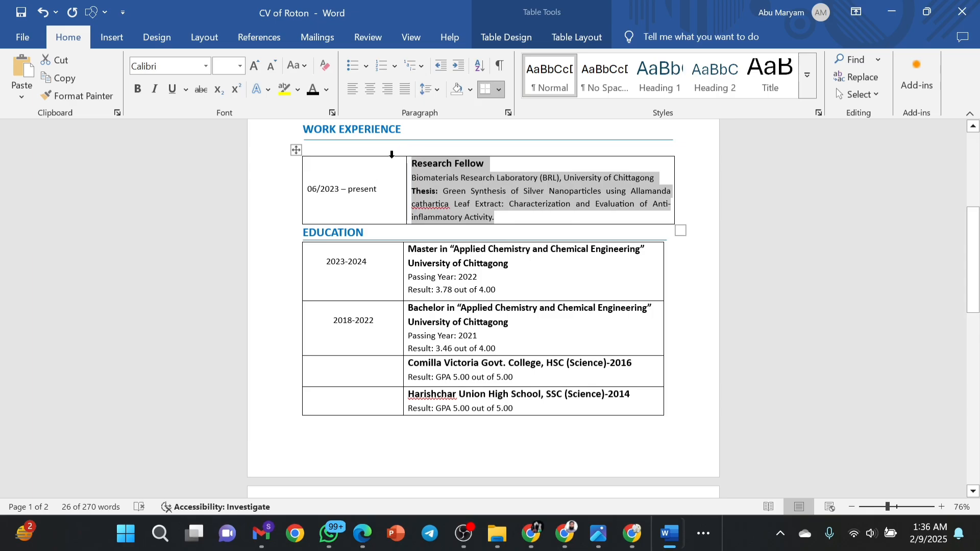
# Delete the empty line between the WORK EXPERIENCE heading and its table.
pyautogui.click(296, 149)
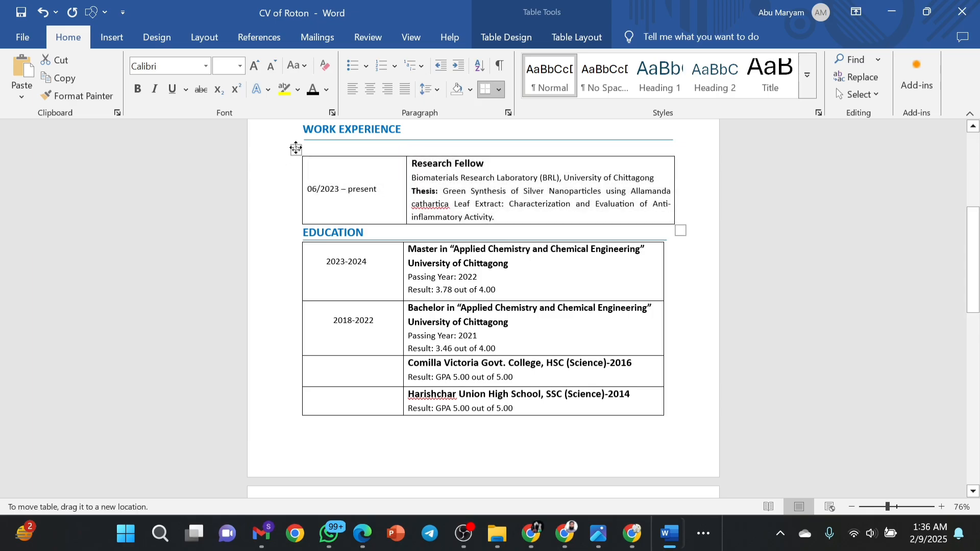
pyautogui.click(295, 146)
pyautogui.click(296, 149)
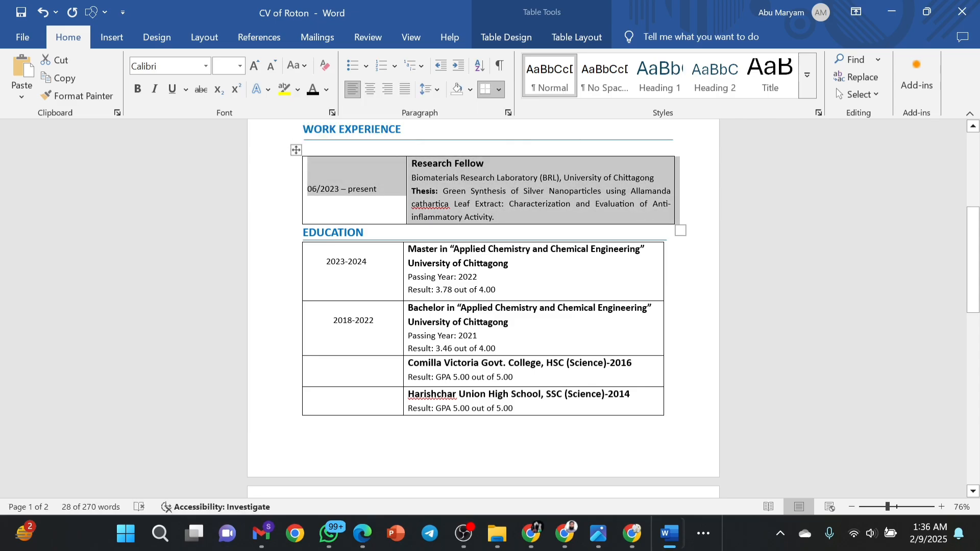
pyautogui.click(299, 154)
pyautogui.click(294, 166)
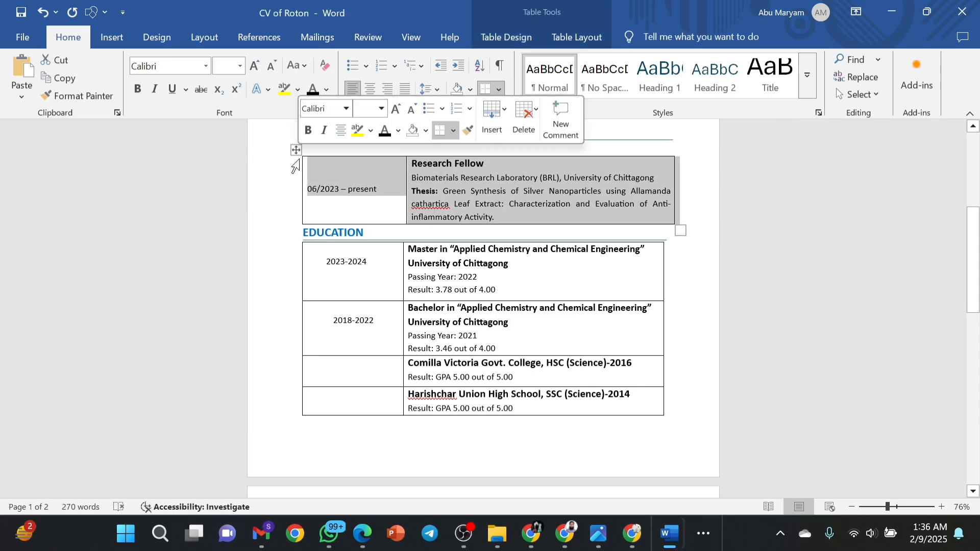
pyautogui.click(304, 147)
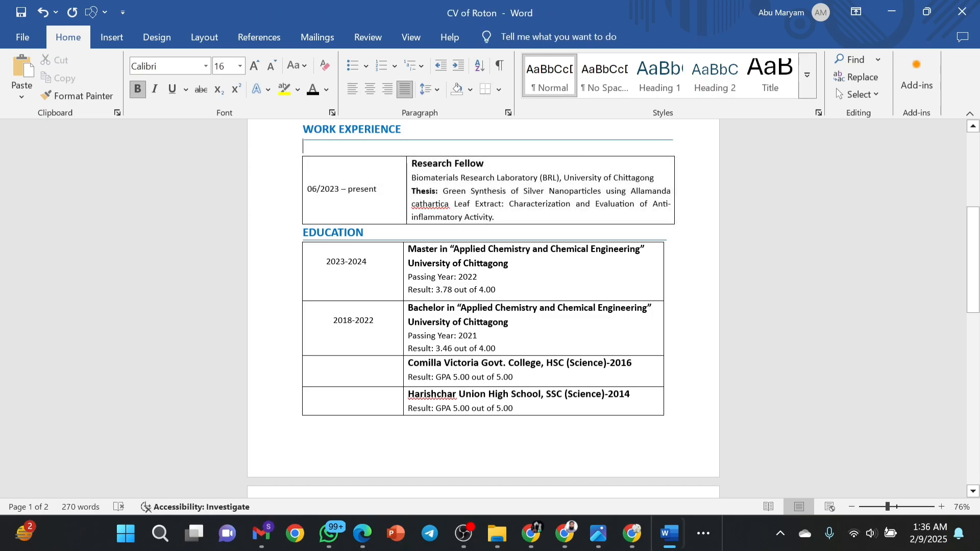
pyautogui.press('BackSpace')
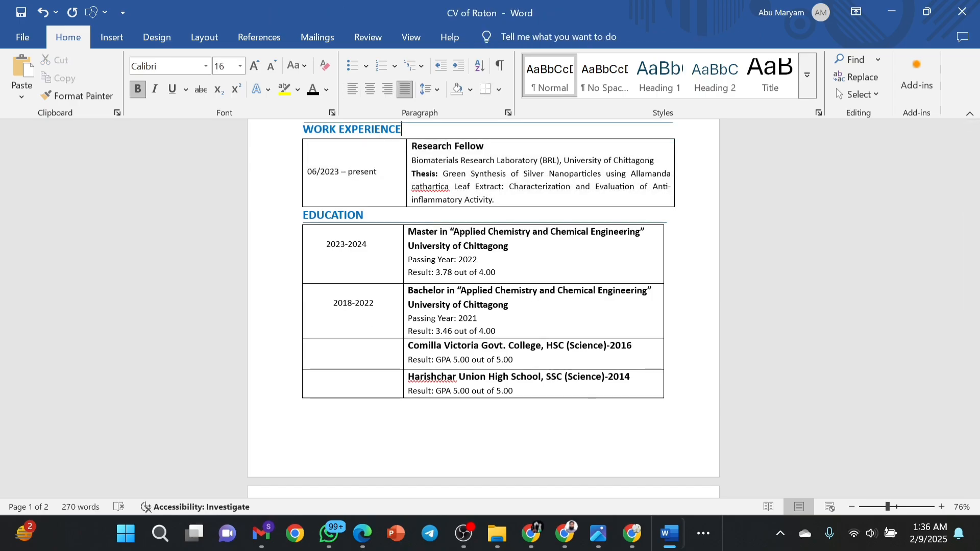
# Select the horizontal rule beside the WORK EXPERIENCE heading.
pyautogui.scroll(3, 484, 306)
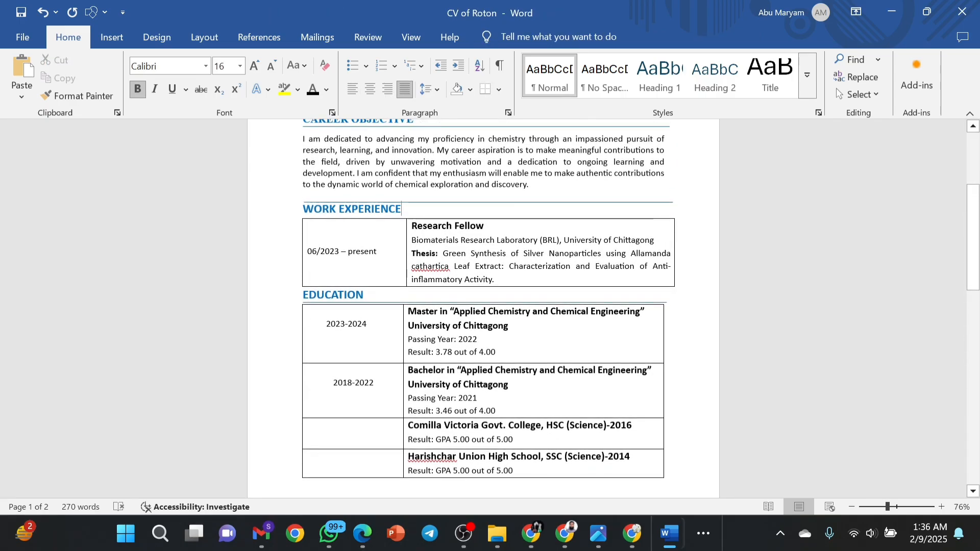
pyautogui.click(429, 197)
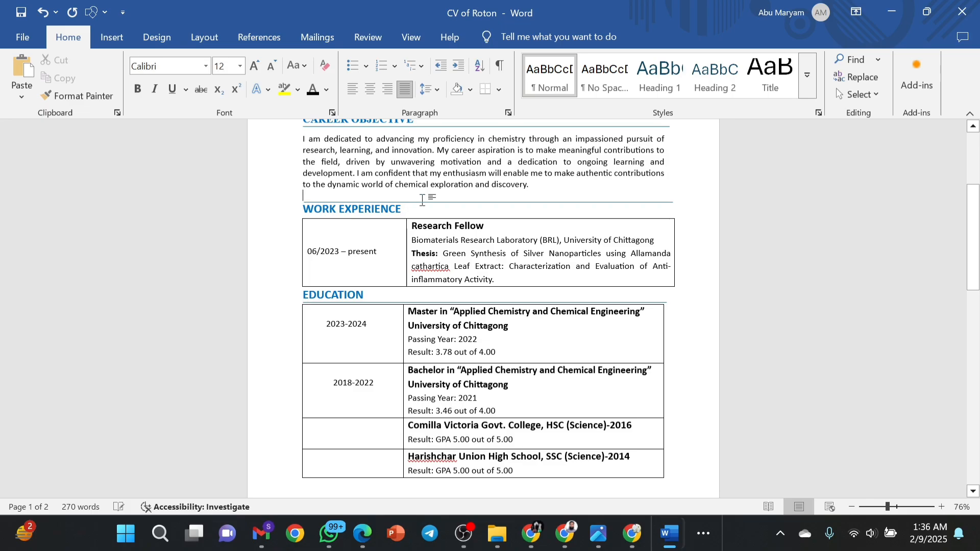
pyautogui.click(429, 203)
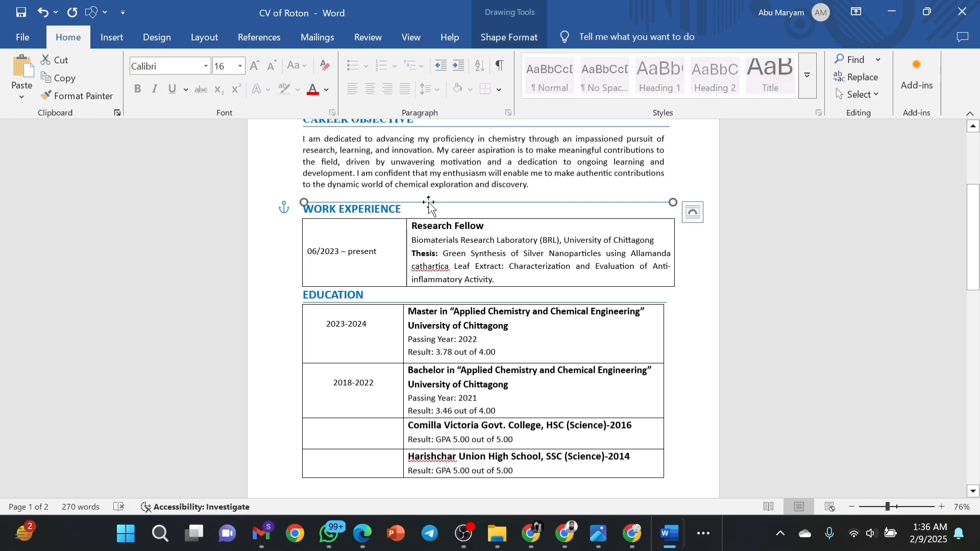
# Delete the old rule under WORK EXPERIENCE.
pyautogui.press('Delete')
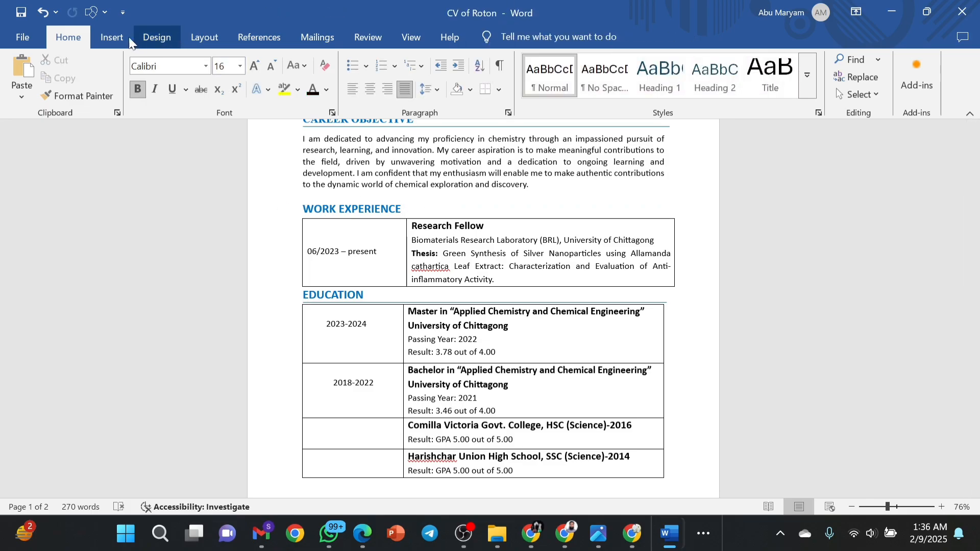
pyautogui.click(112, 37)
pyautogui.click(201, 55)
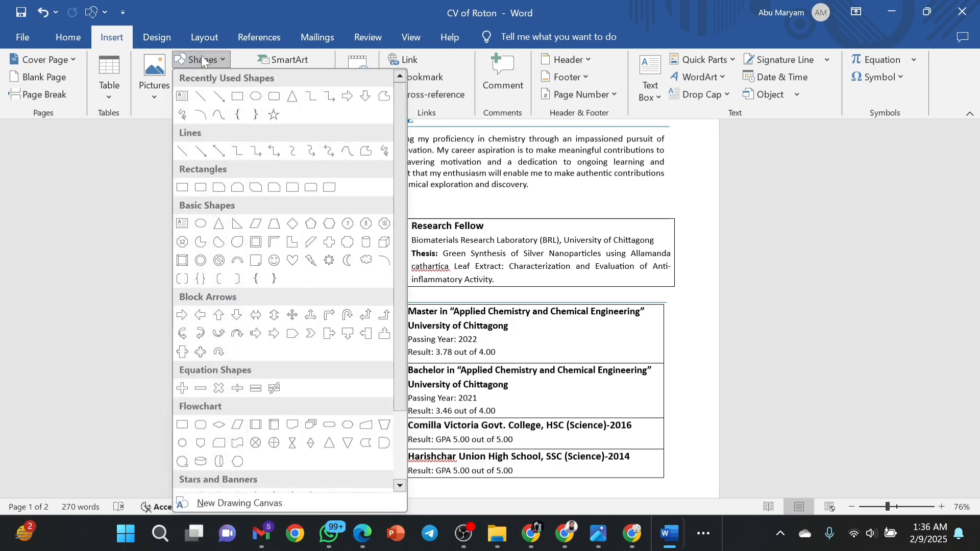
pyautogui.click(204, 90)
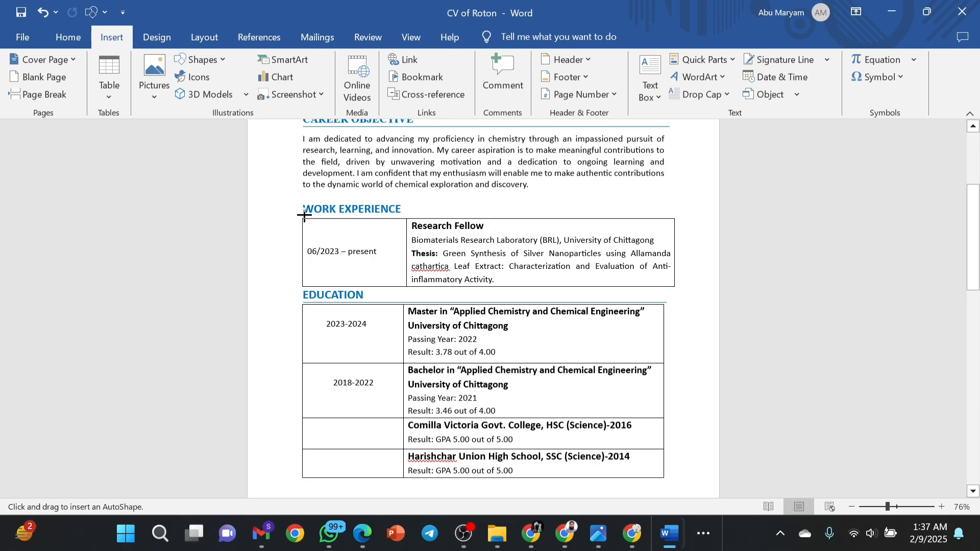
pyautogui.press('Return')
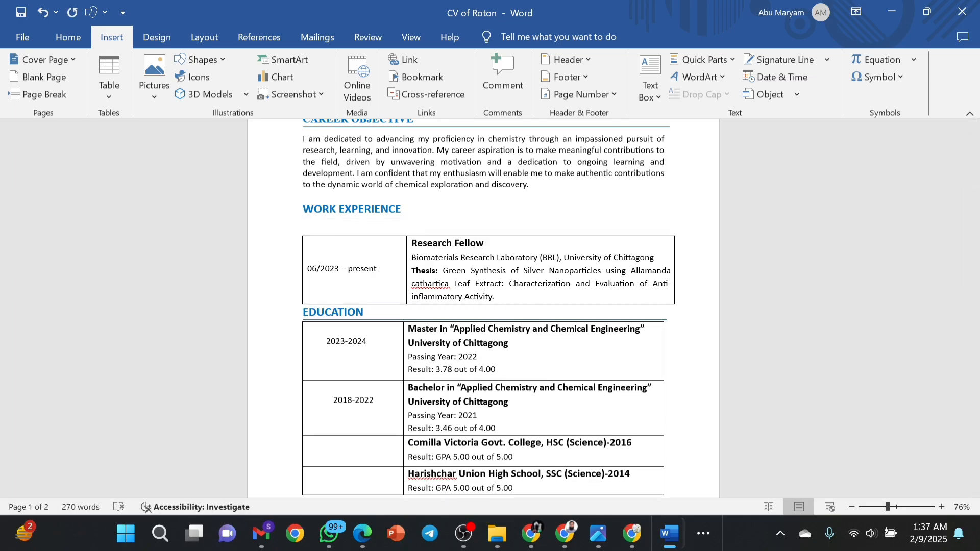
pyautogui.press('BackSpace')
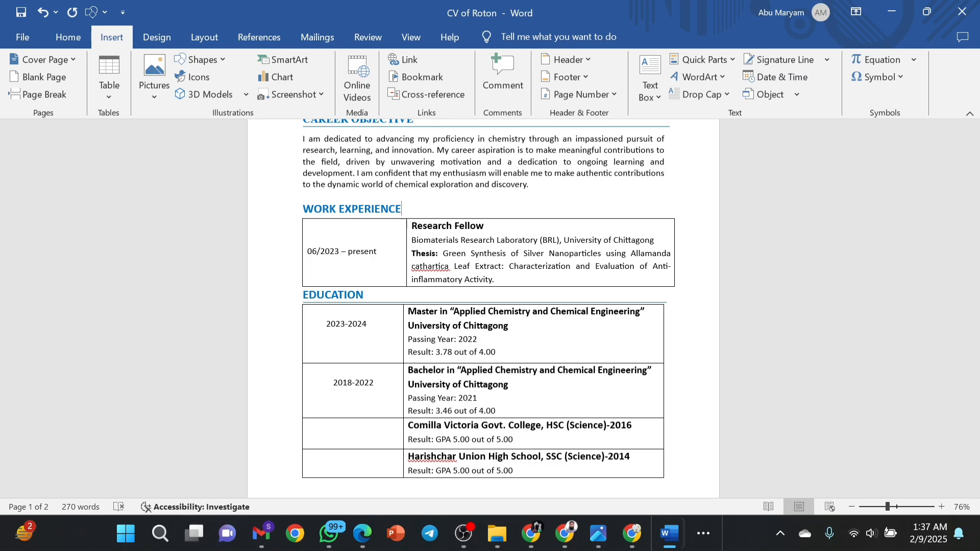
# Draw a new straight horizontal line under the WORK EXPERIENCE heading.
pyautogui.click(199, 59)
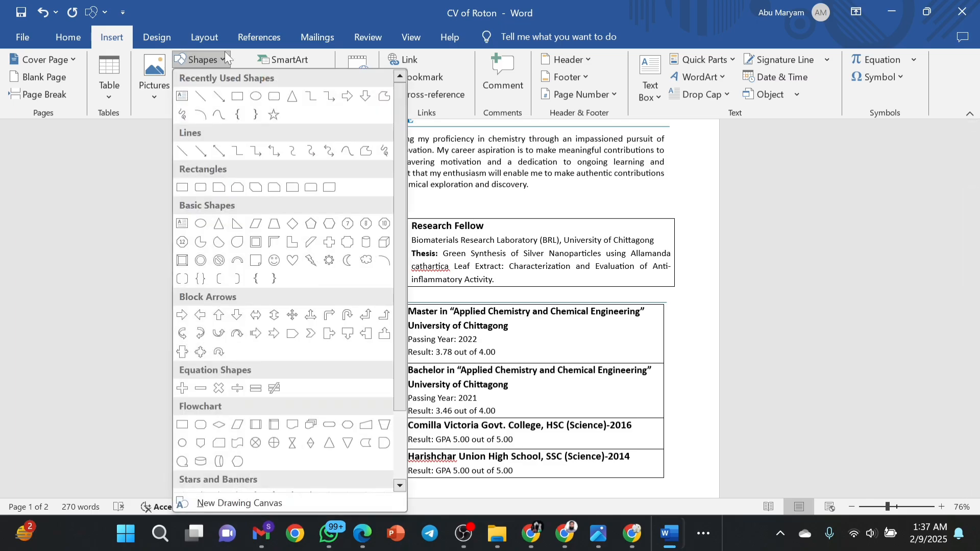
pyautogui.click(202, 96)
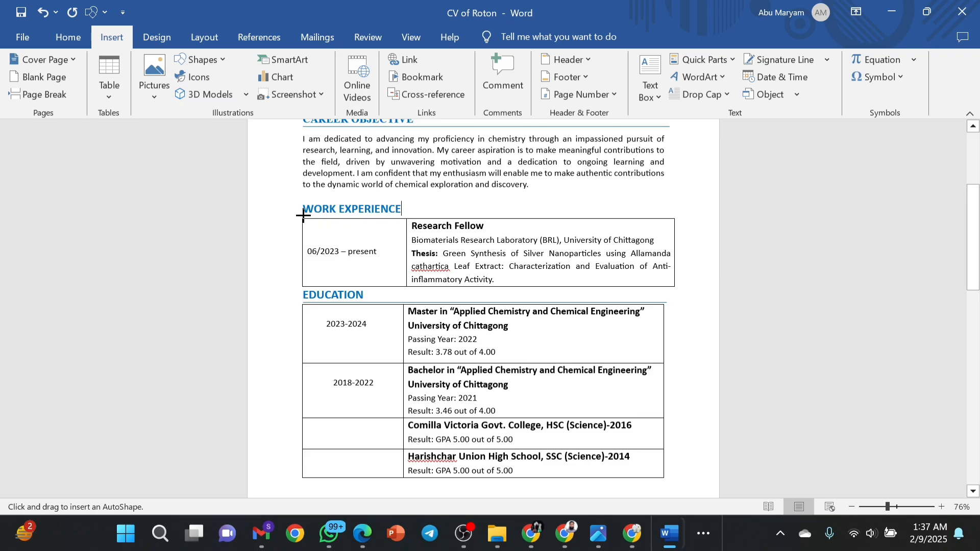
pyautogui.moveTo(303, 216)
pyautogui.mouseDown()
pyautogui.moveTo(712, 214)
pyautogui.moveTo(664, 214)
pyautogui.mouseUp()
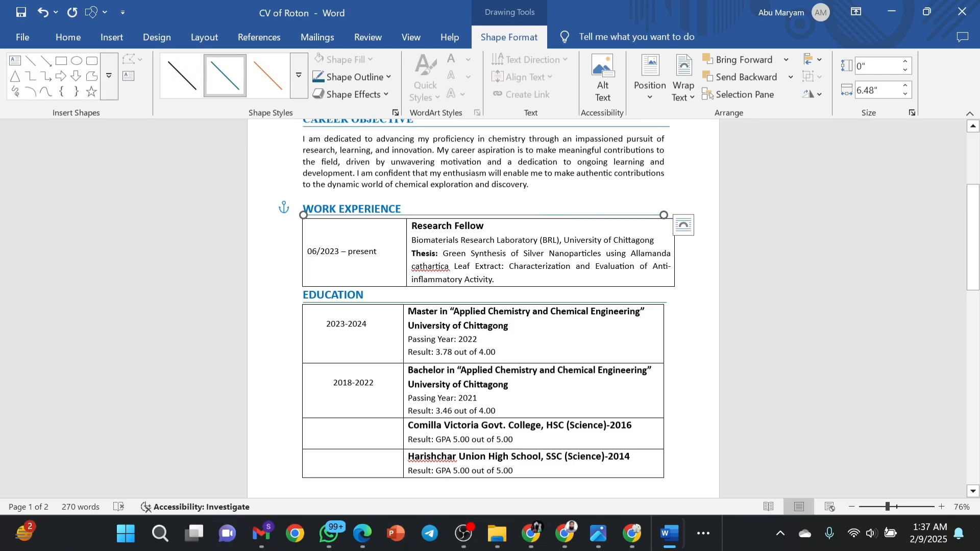
pyautogui.click(516, 295)
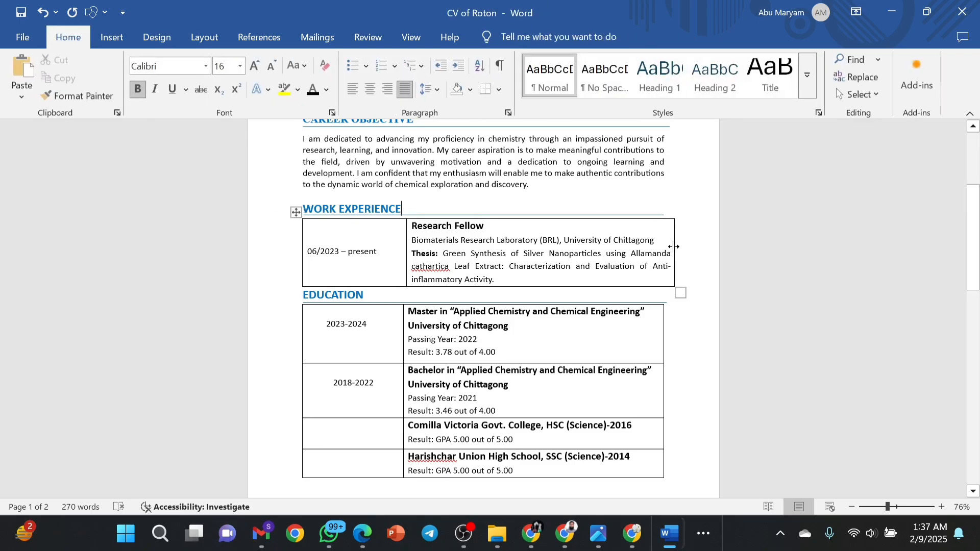
# Narrow the Research Fellow table so its right edge lines up with the Education table.
pyautogui.moveTo(674, 246); pyautogui.dragTo(665, 246)
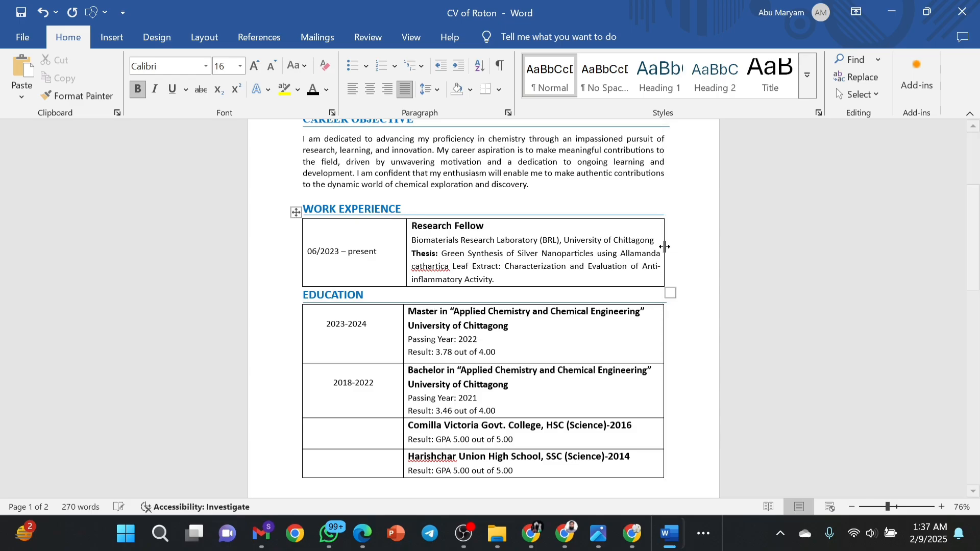
pyautogui.click(668, 245)
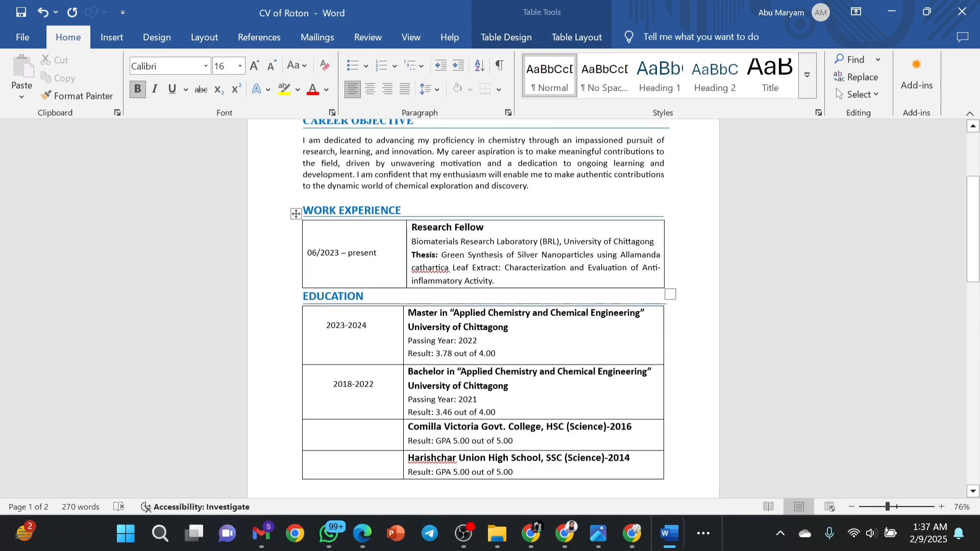
pyautogui.scroll(4, 483, 310)
pyautogui.scroll(-10, 483, 309)
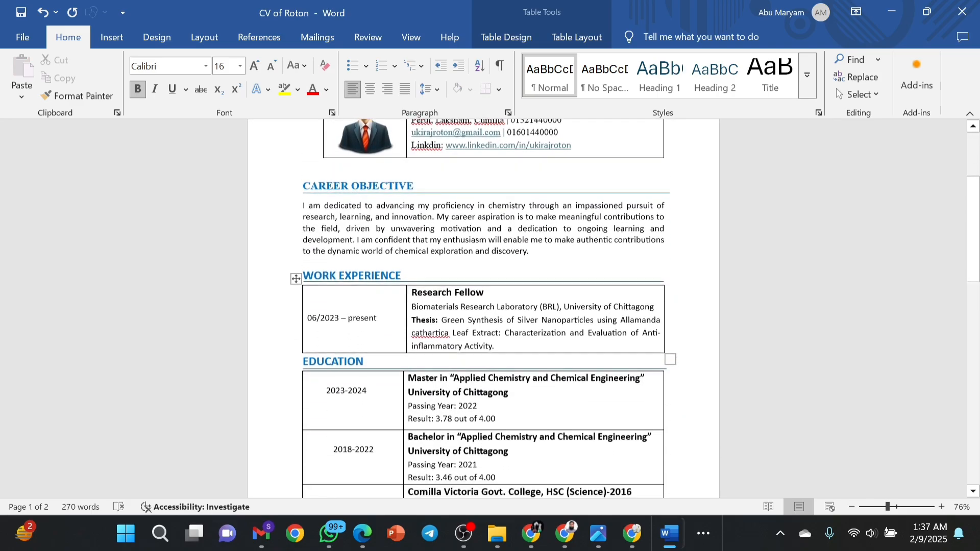
pyautogui.scroll(5, 483, 310)
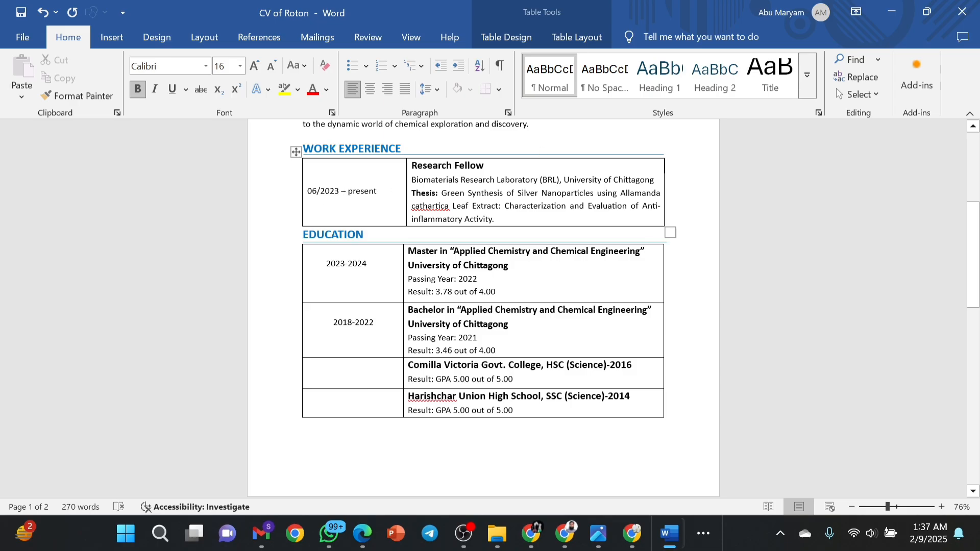
# Set the Work Experience table's borders to None in Table Properties.
pyautogui.click(308, 177)
pyautogui.rightClick(320, 175)
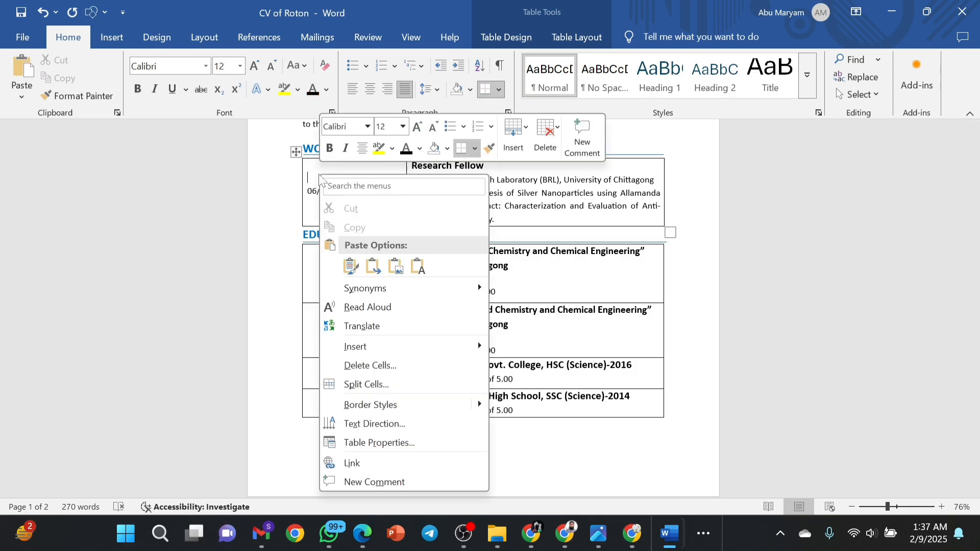
pyautogui.click(341, 441)
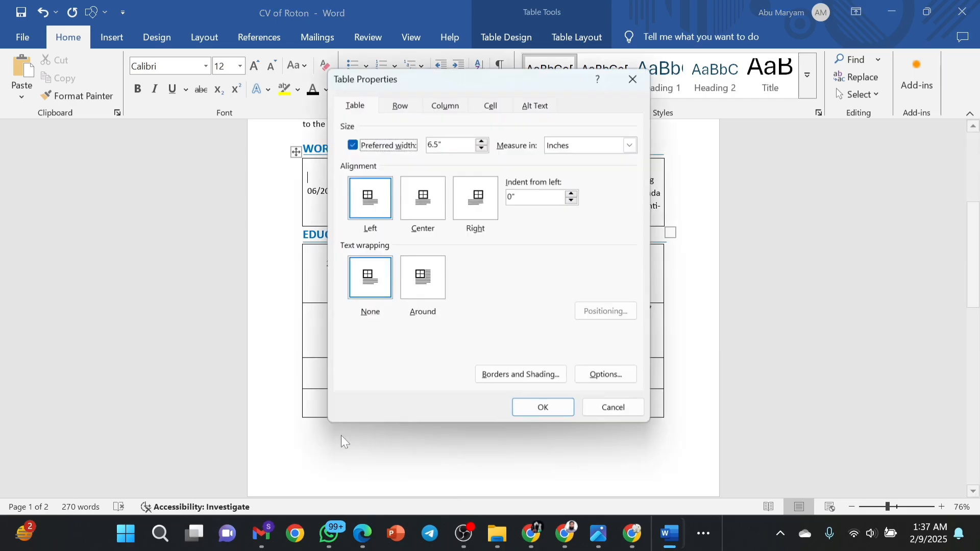
pyautogui.click(498, 376)
pyautogui.click(304, 173)
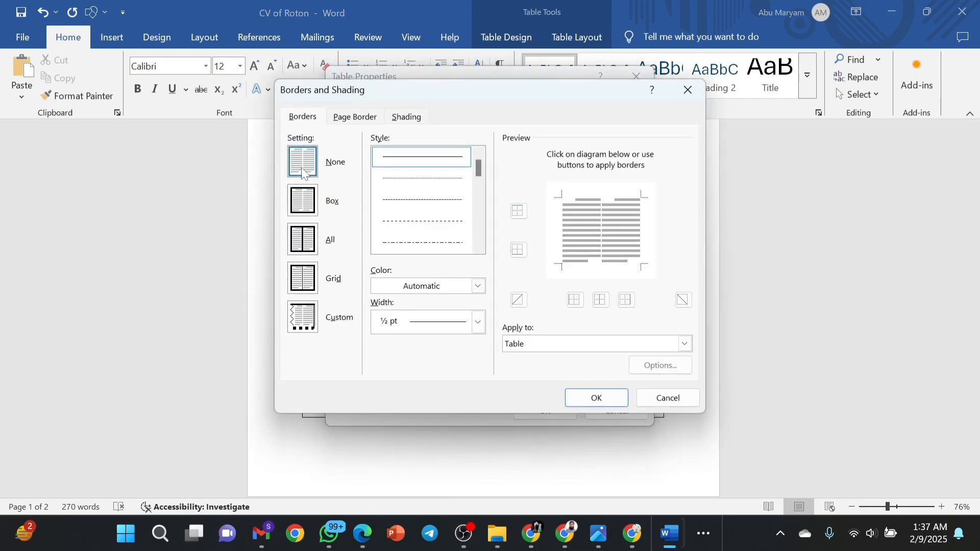
pyautogui.click(594, 401)
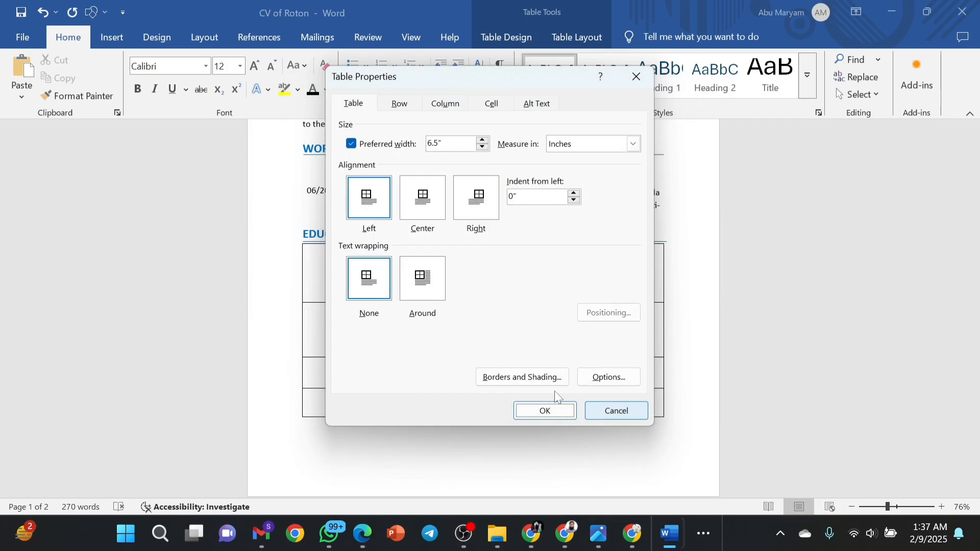
pyautogui.click(534, 416)
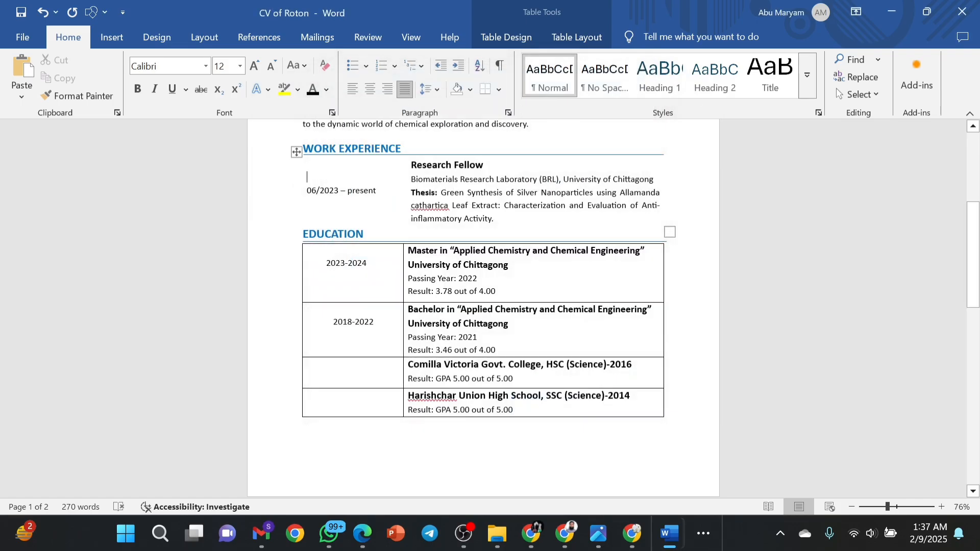
# Set the Education table's borders to None.
pyautogui.rightClick(377, 281)
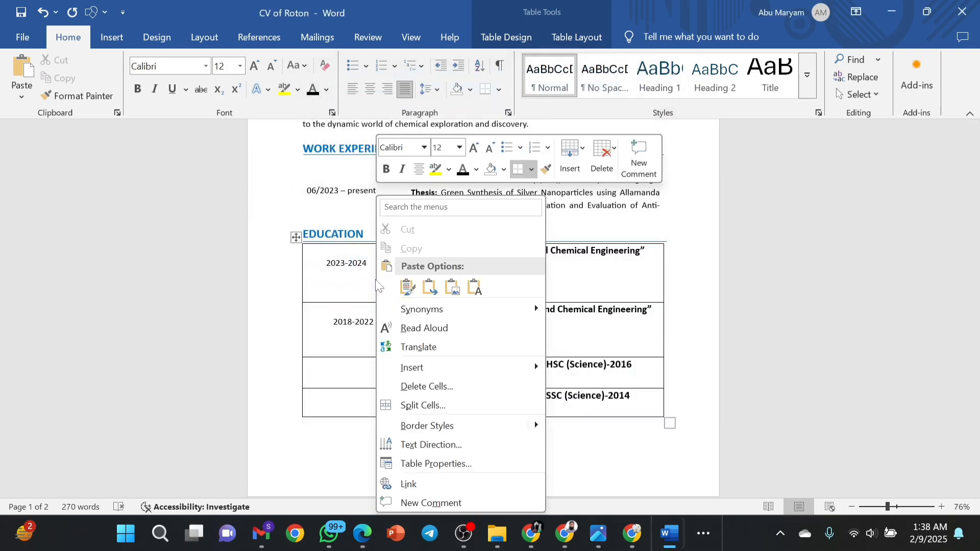
pyautogui.click(404, 462)
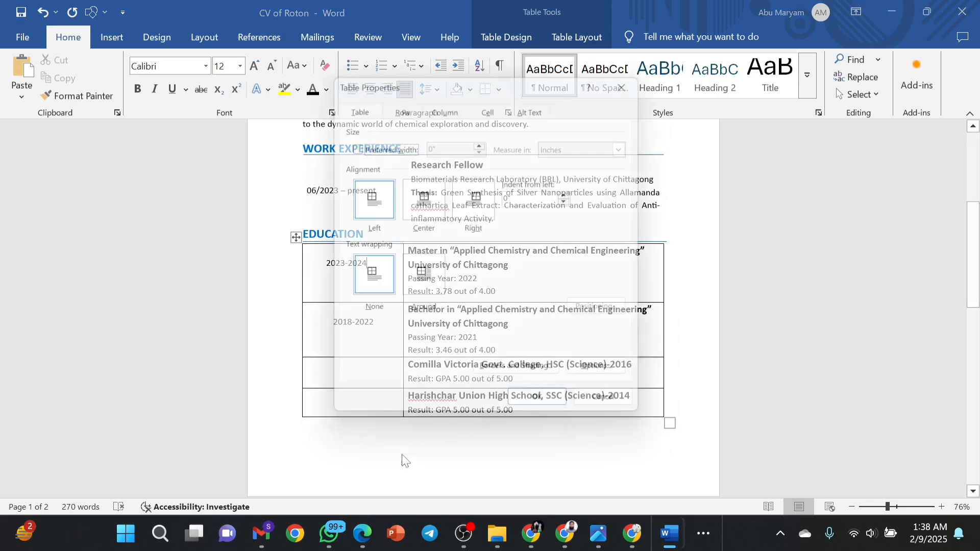
pyautogui.click(522, 377)
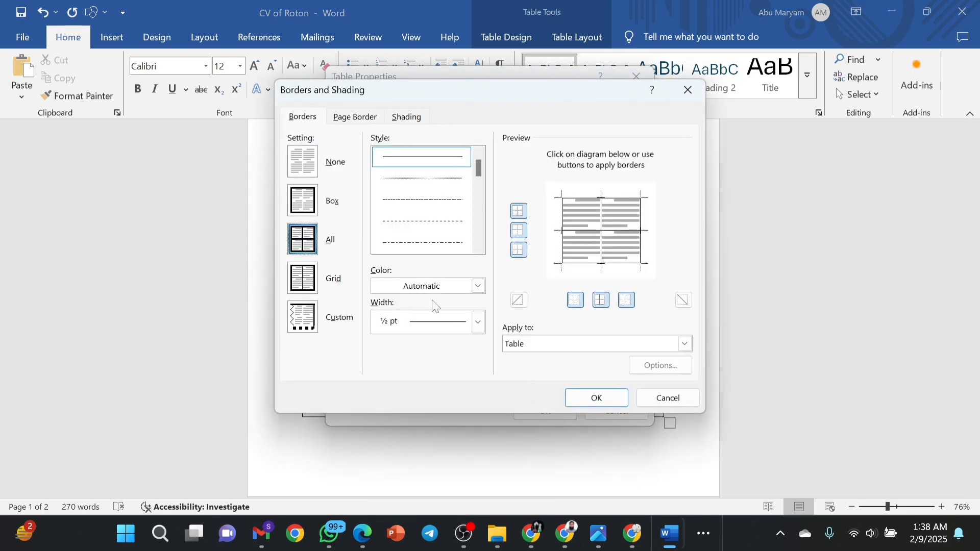
pyautogui.click(307, 167)
pyautogui.click(570, 398)
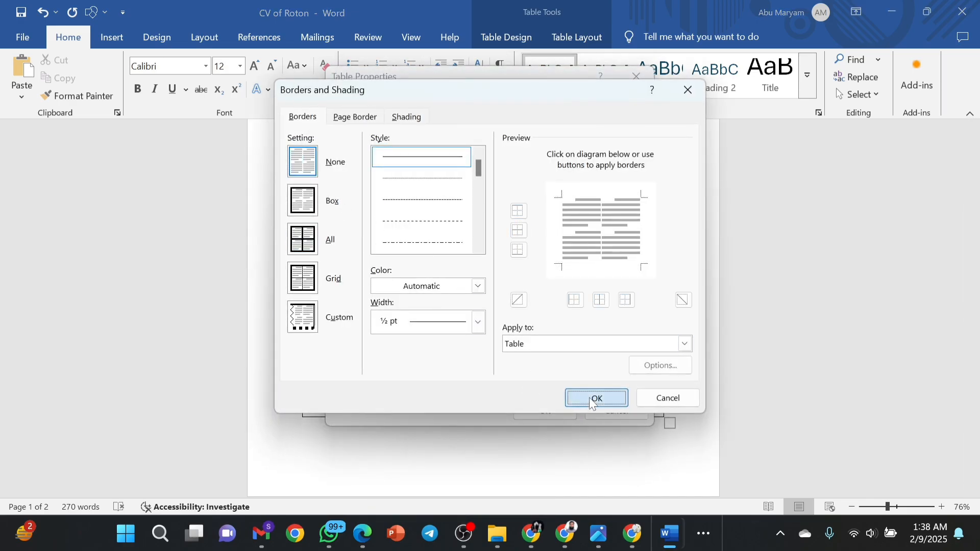
pyautogui.click(559, 406)
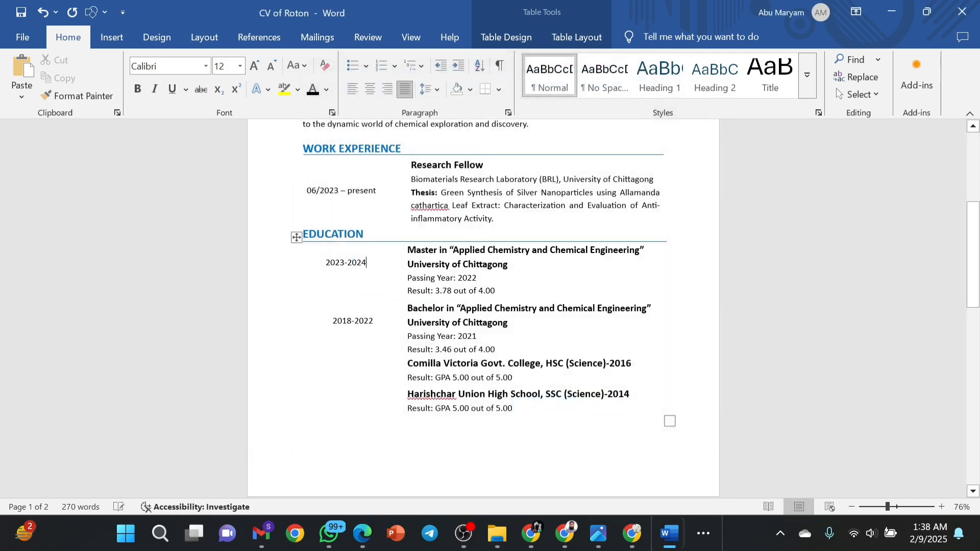
# Set the Training table's borders to None.
pyautogui.scroll(-4, 609, 388)
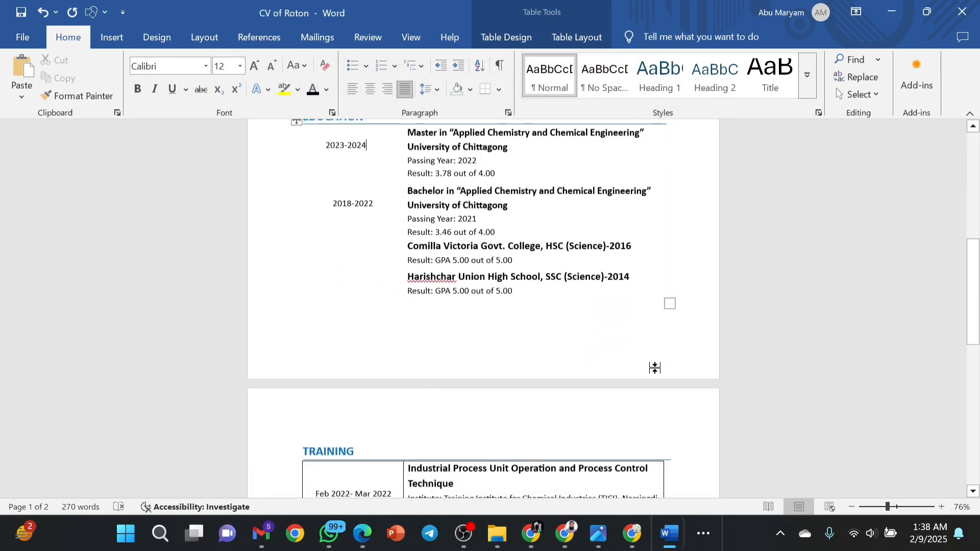
pyautogui.scroll(-2, 609, 388)
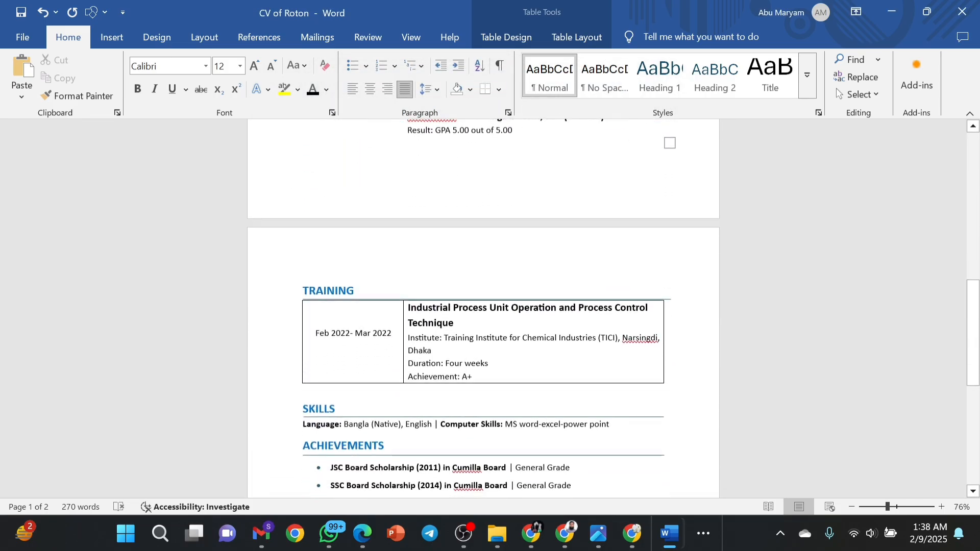
pyautogui.rightClick(342, 332)
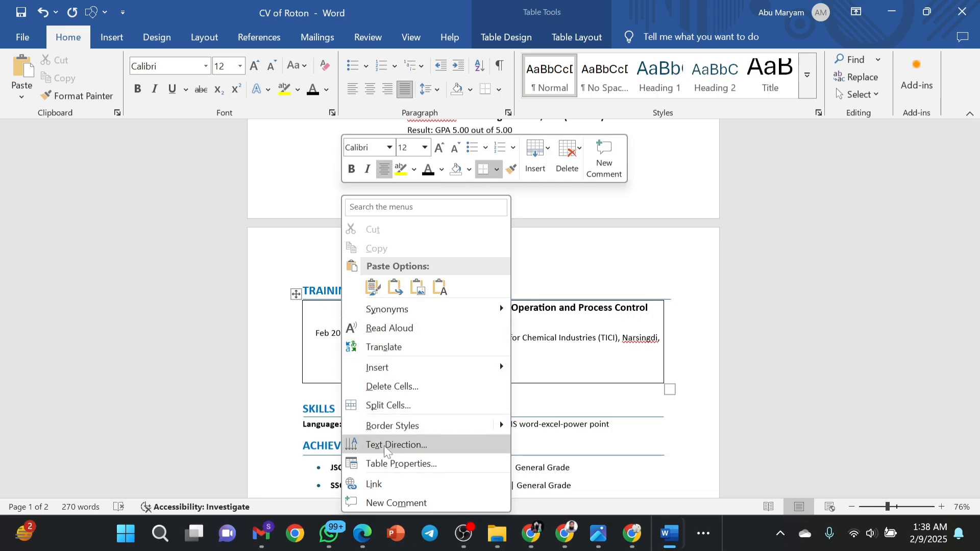
pyautogui.click(375, 463)
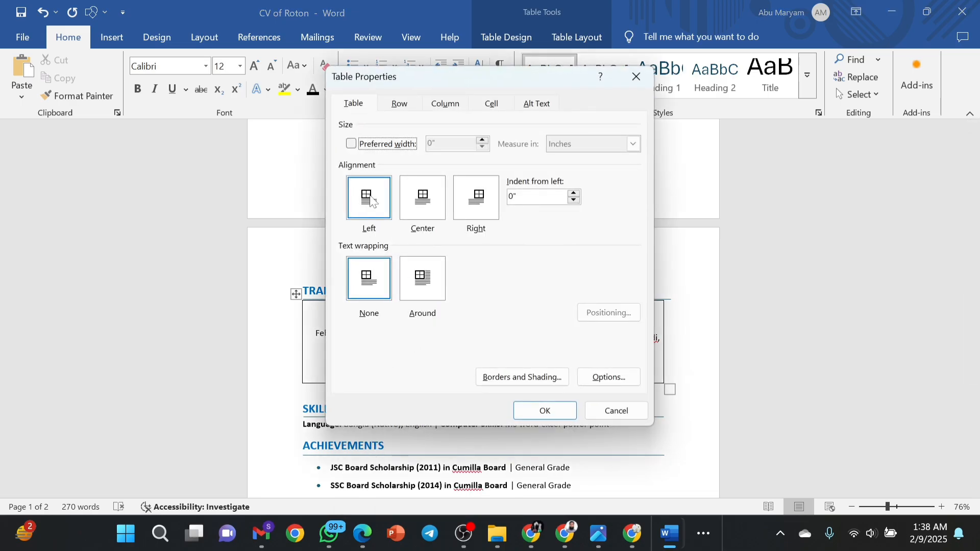
pyautogui.click(521, 377)
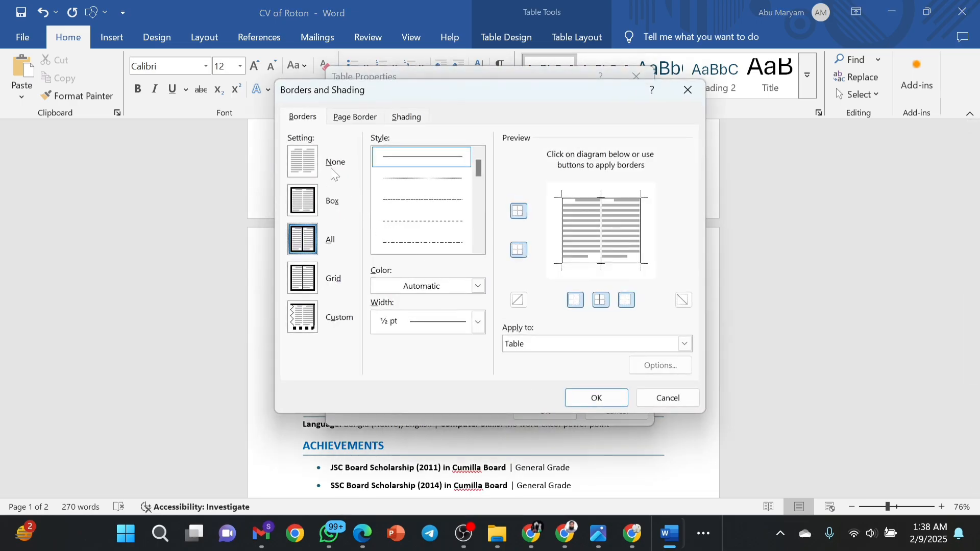
pyautogui.click(312, 165)
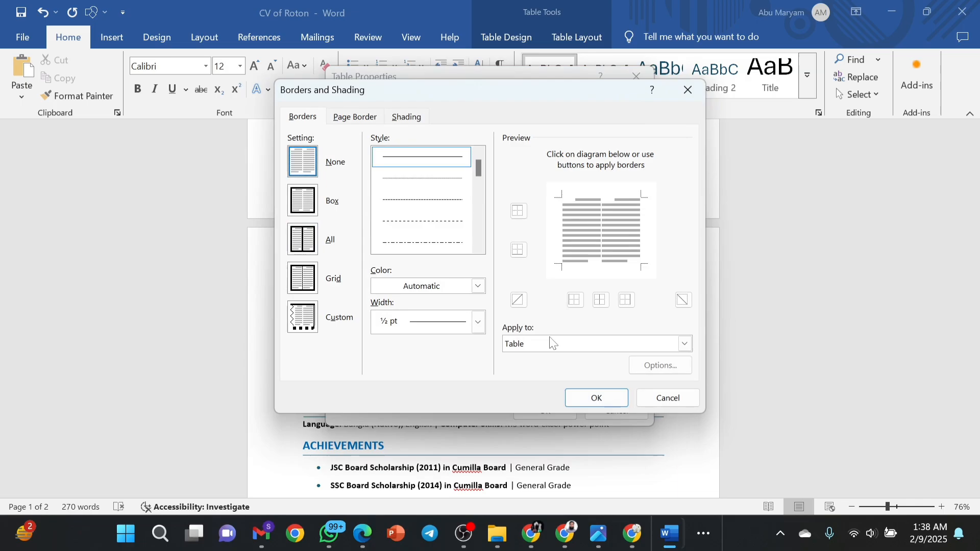
pyautogui.click(581, 400)
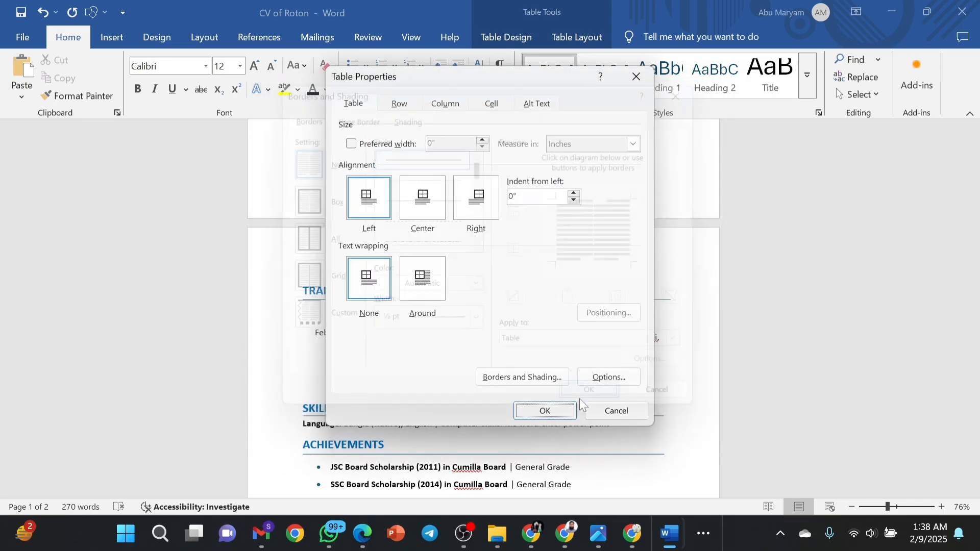
pyautogui.click(545, 411)
# Set the References table's borders to None.
pyautogui.scroll(-3, 545, 357)
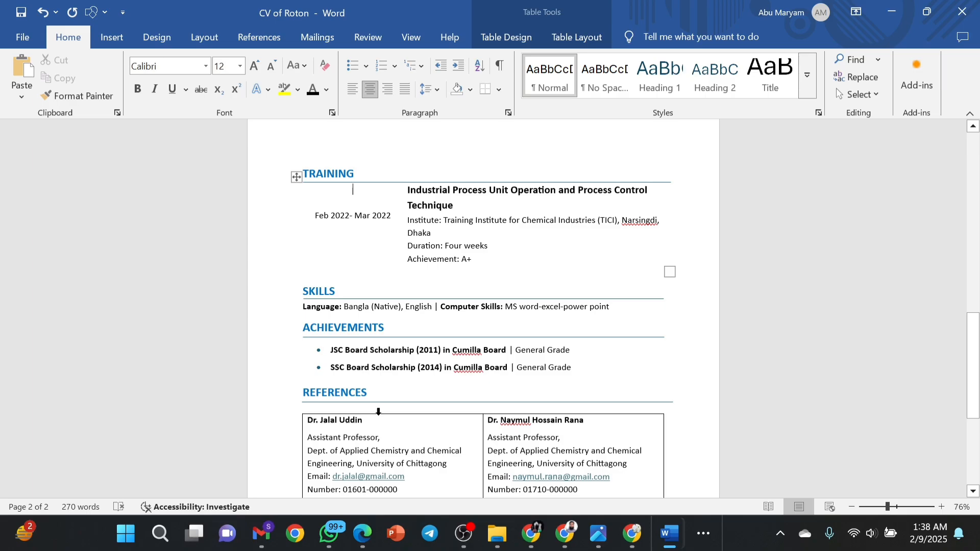
pyautogui.scroll(-1, 379, 411)
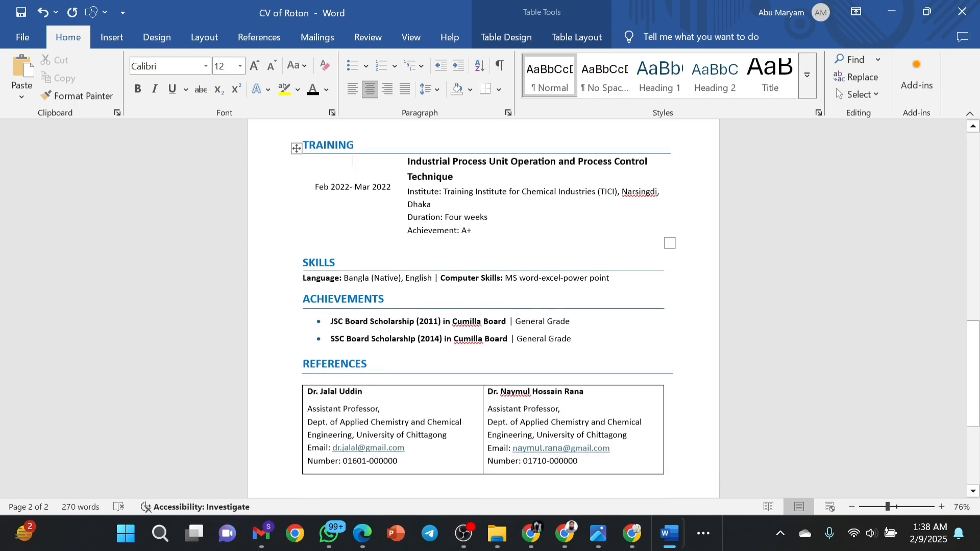
pyautogui.rightClick(396, 398)
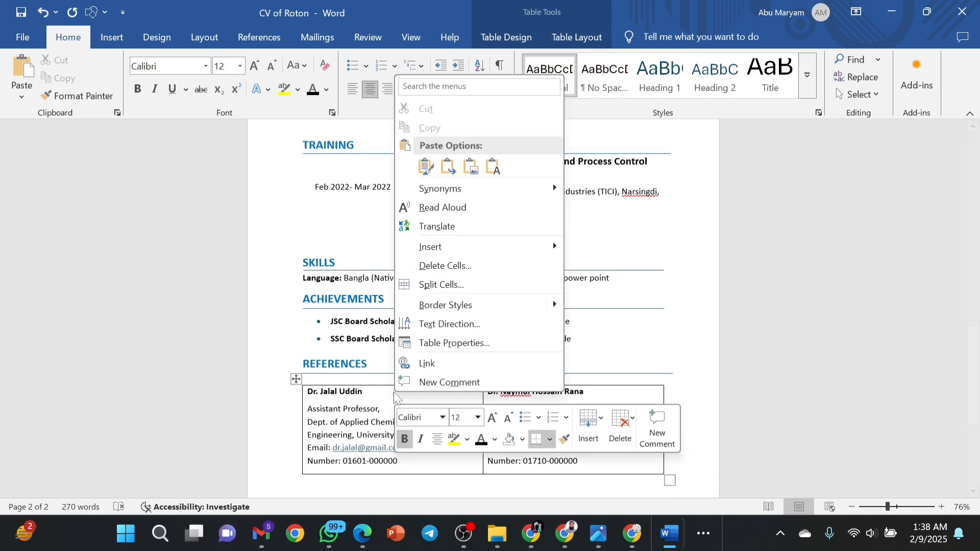
pyautogui.click(446, 344)
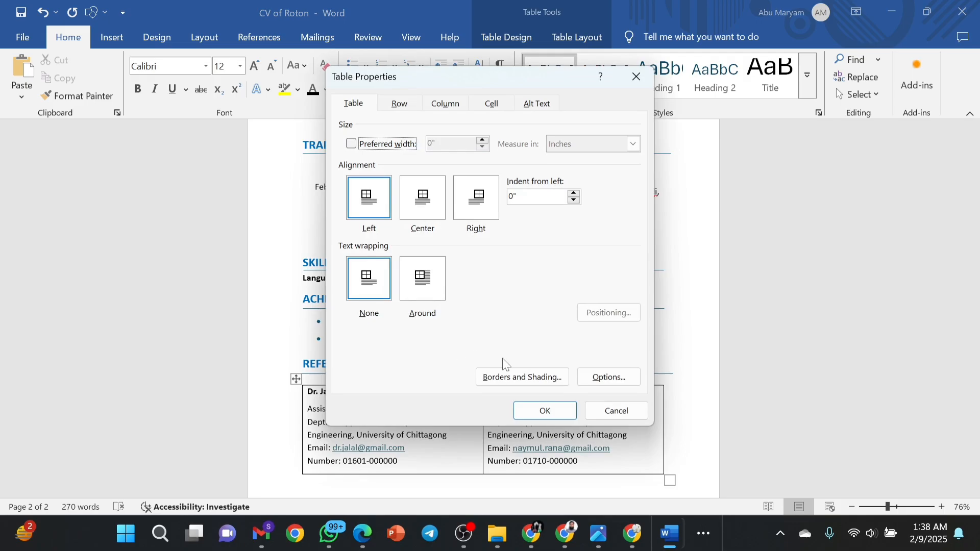
pyautogui.click(507, 373)
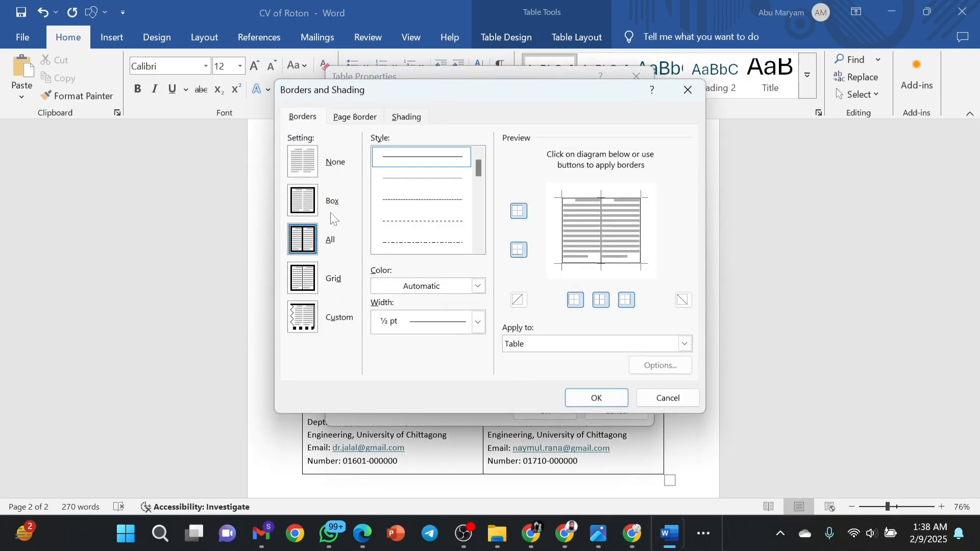
pyautogui.click(310, 171)
pyautogui.click(595, 399)
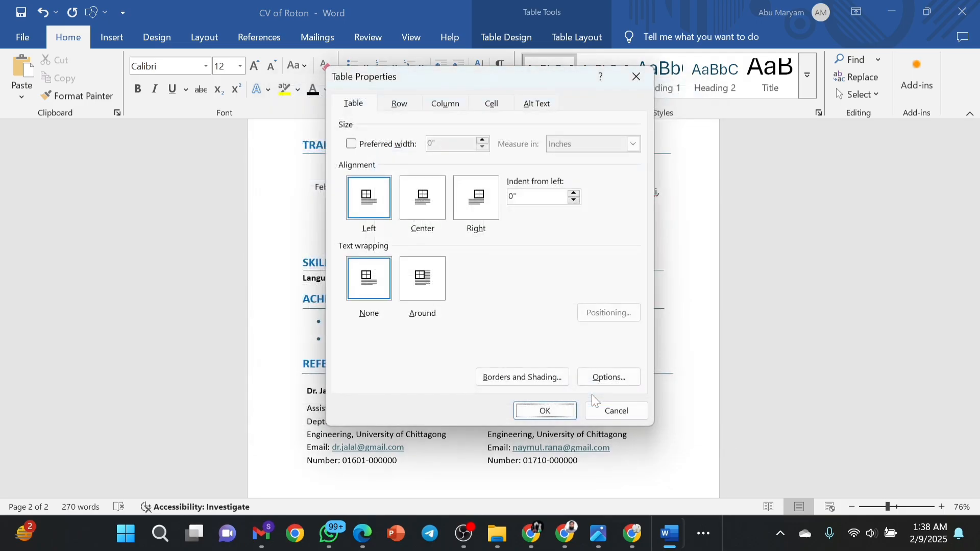
pyautogui.click(546, 410)
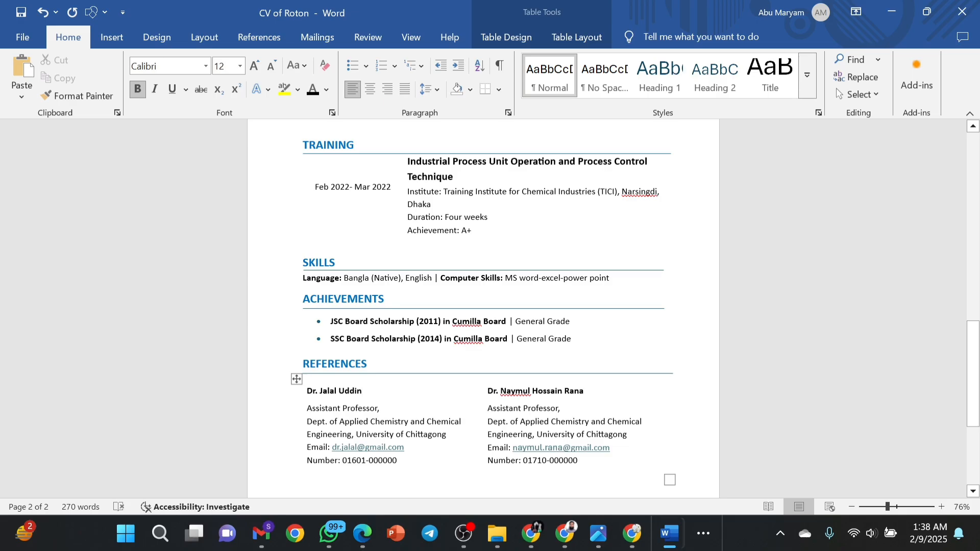
# Zoom out to 28% to view both pages, then back to 59% at the header table.
pyautogui.click(868, 507)
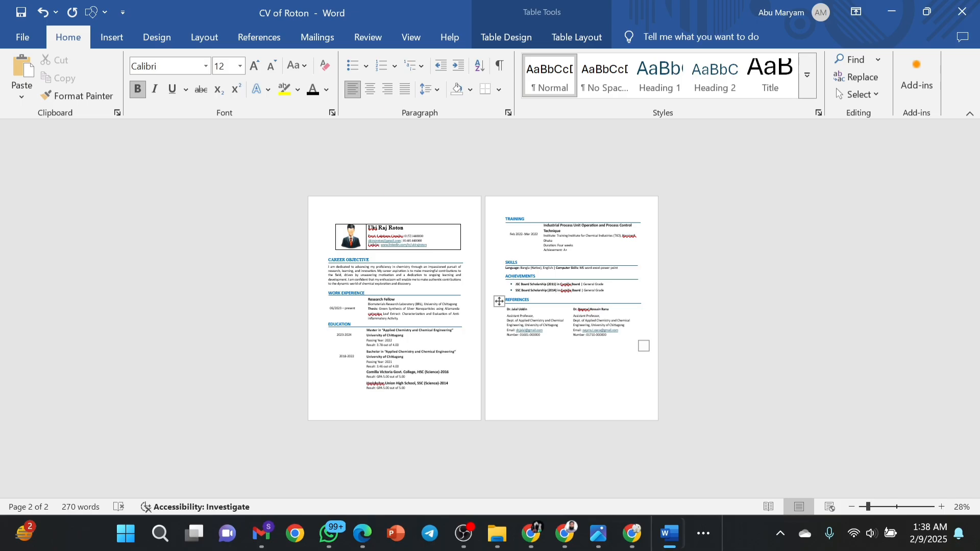
pyautogui.click(880, 507)
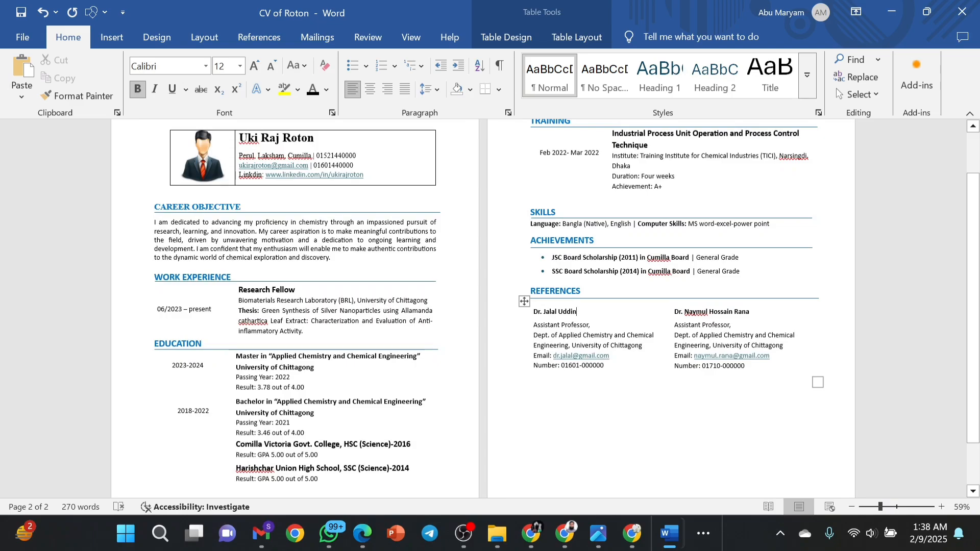
pyautogui.scroll(1, 483, 309)
pyautogui.scroll(1, 368, 220)
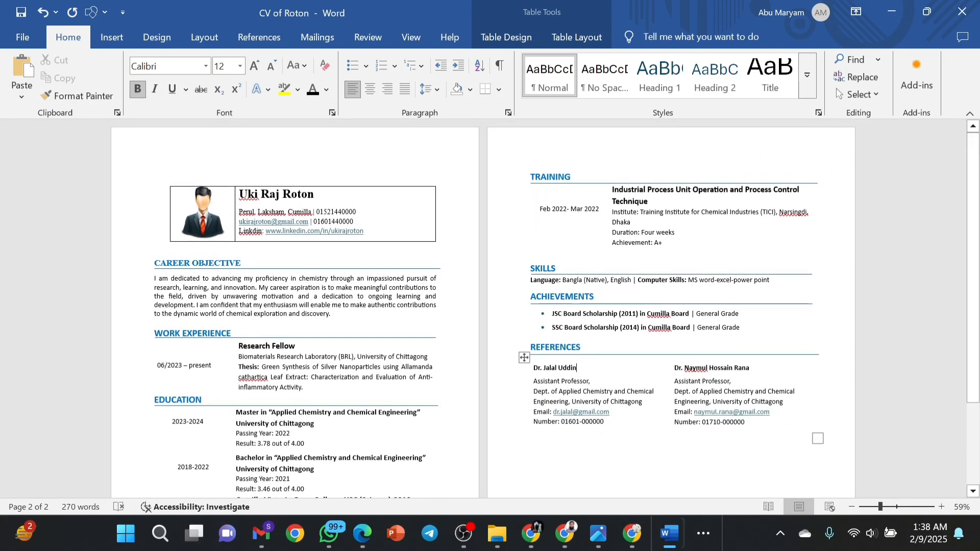
pyautogui.click(368, 220)
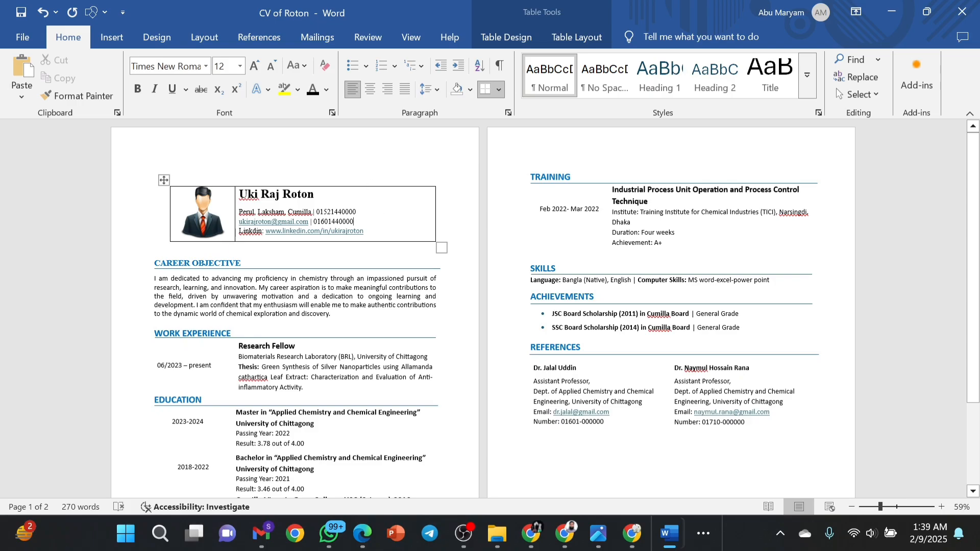
# Set the header table with the photo and name to border Setting None.
pyautogui.rightClick(370, 195)
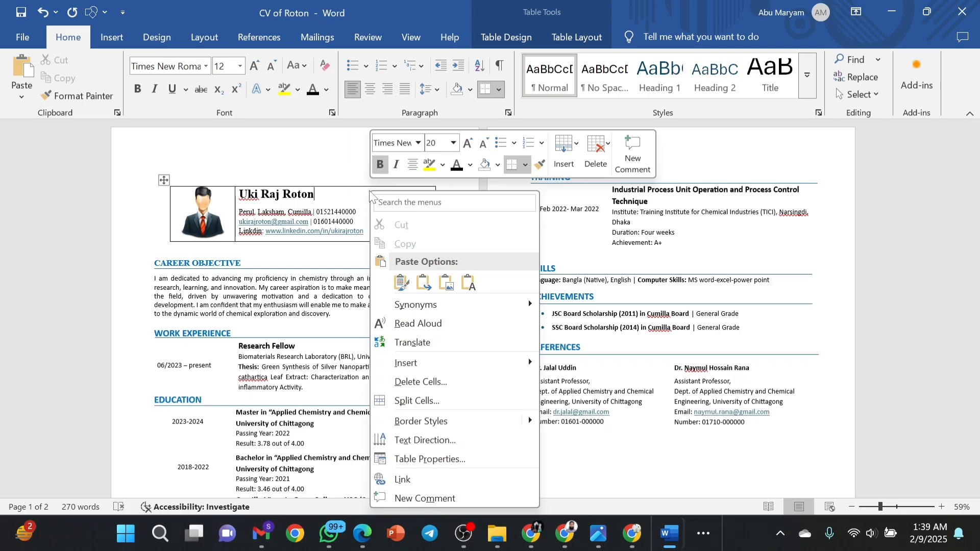
pyautogui.click(399, 462)
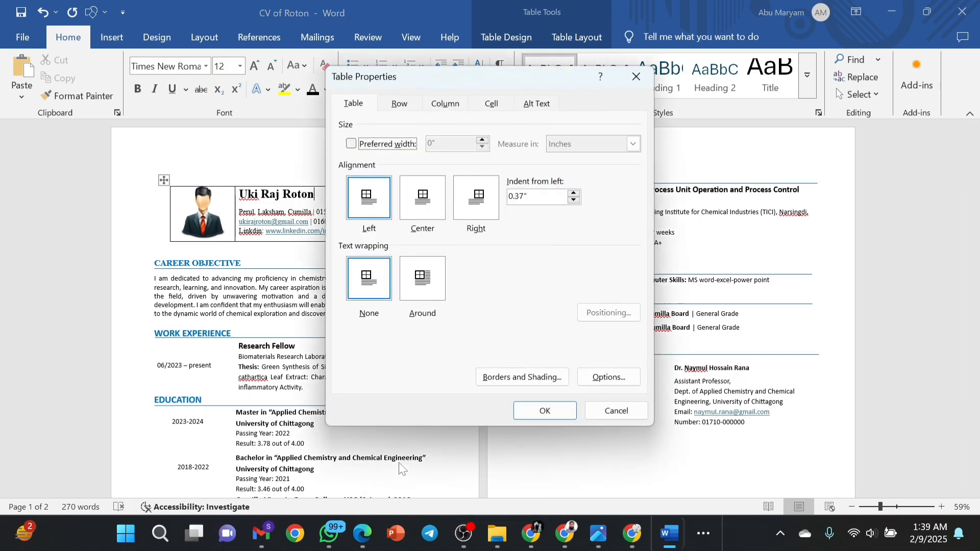
pyautogui.click(519, 373)
pyautogui.click(305, 154)
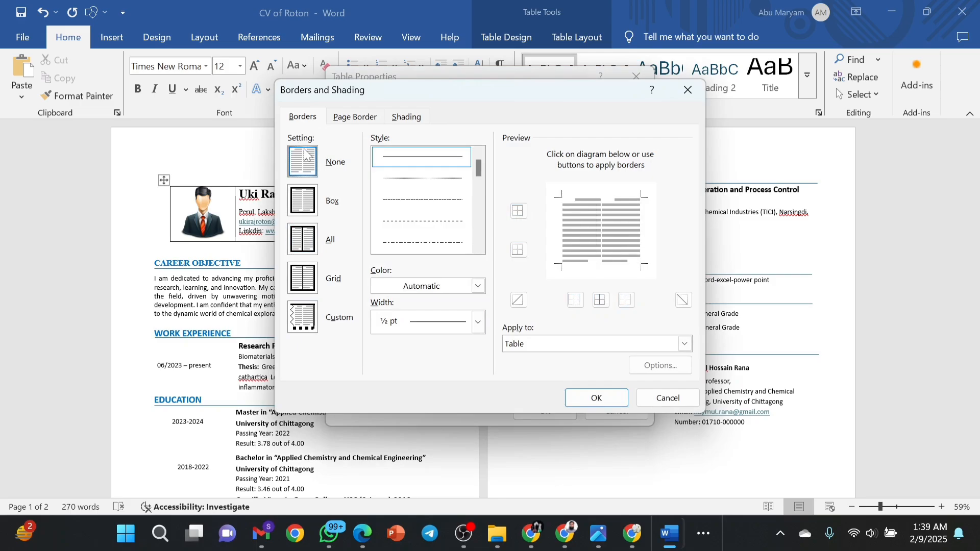
pyautogui.click(597, 398)
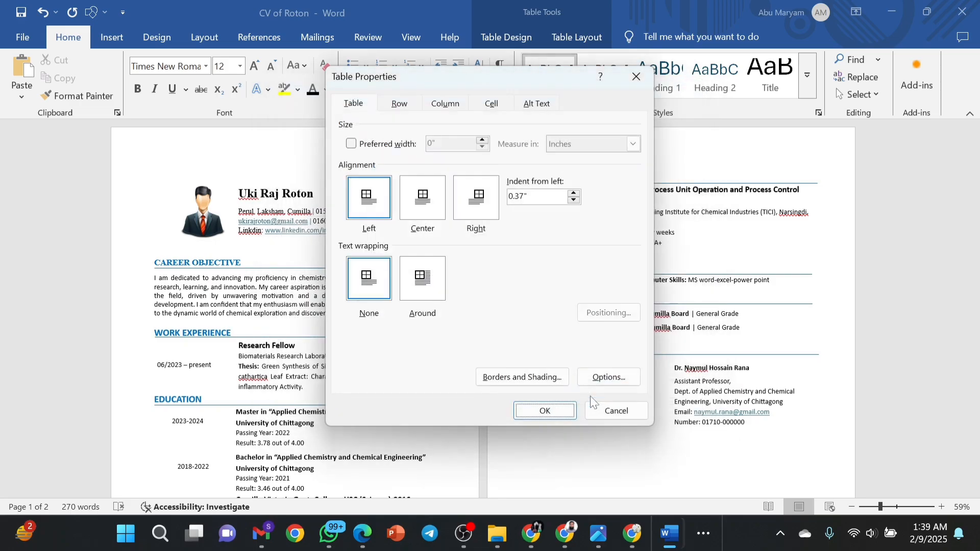
pyautogui.click(543, 409)
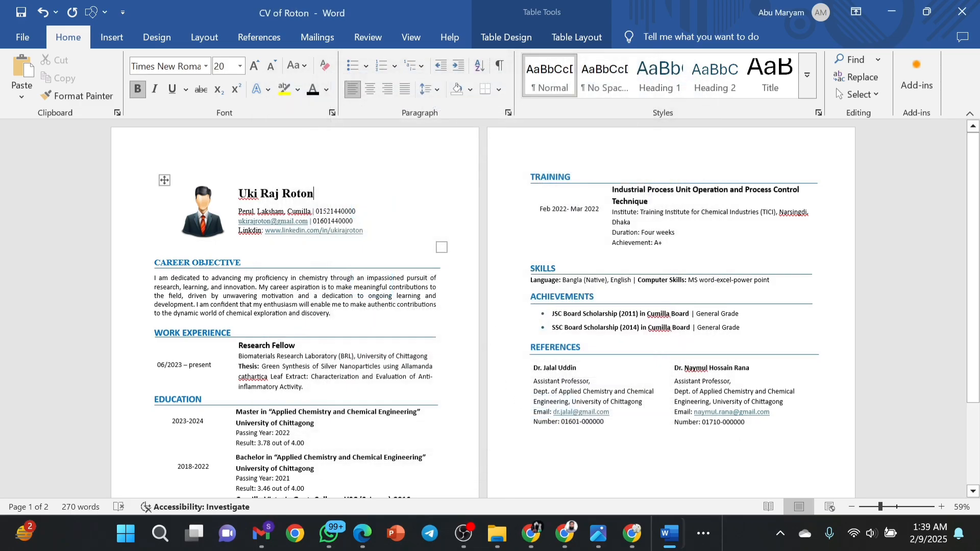
pyautogui.click(437, 194)
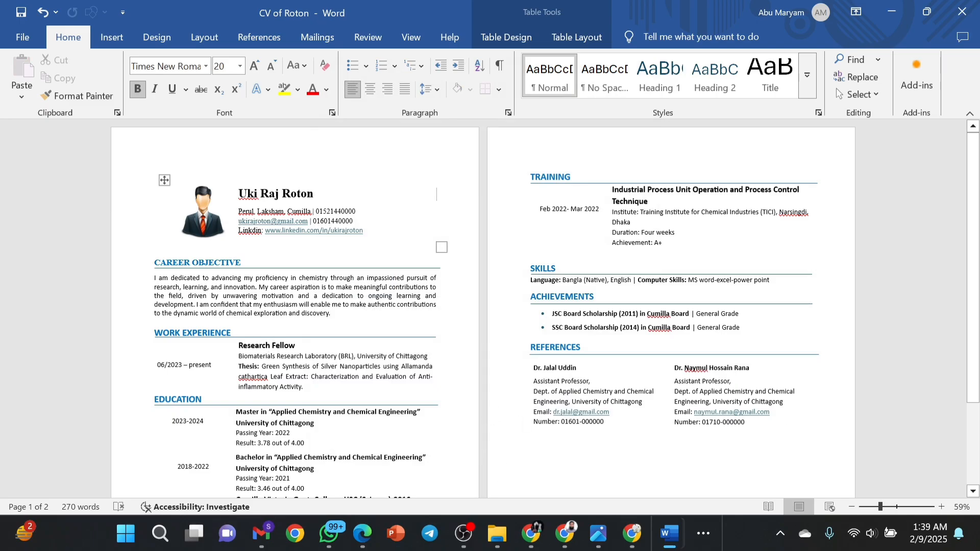
# Nudge the line under WORK EXPERIENCE down one step with the Down arrow.
pyautogui.click(231, 334)
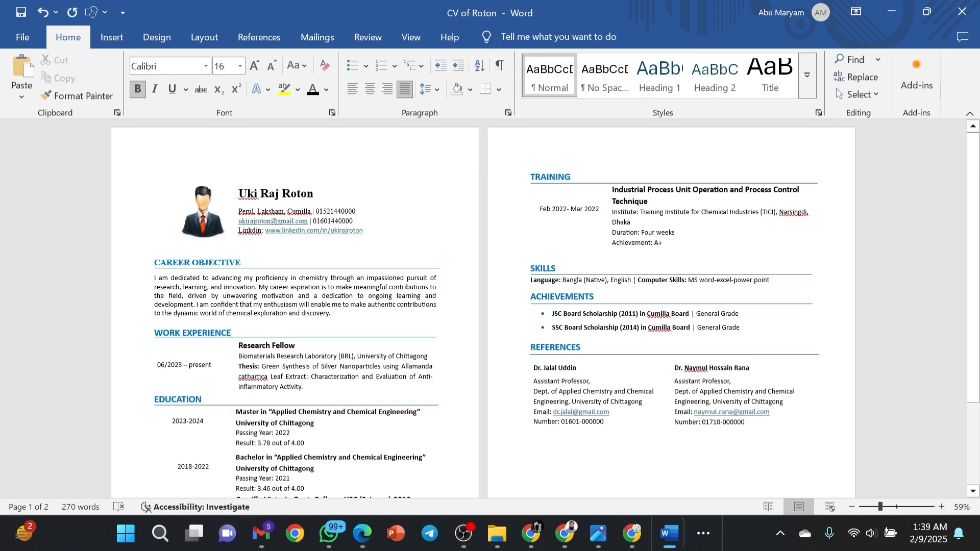
pyautogui.click(246, 338)
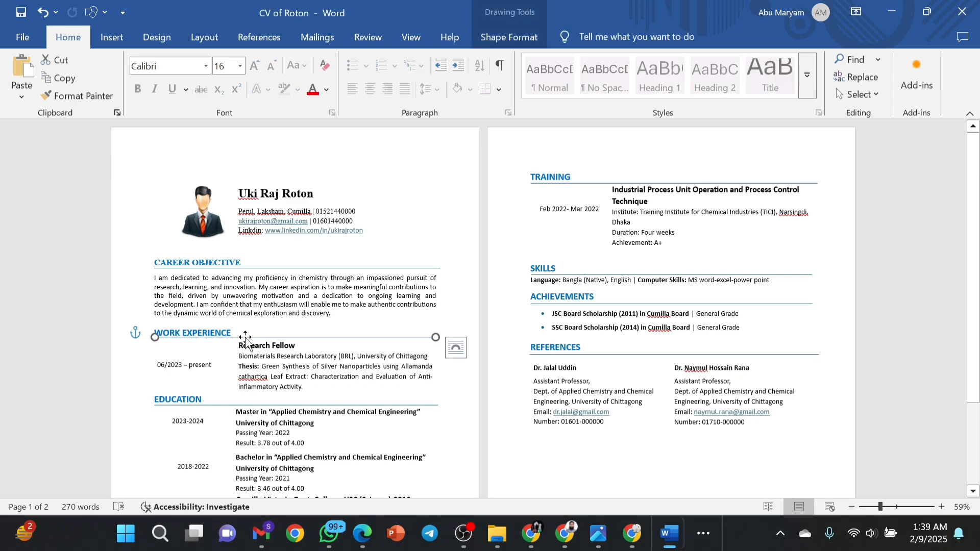
pyautogui.press('Down')
pyautogui.press('Down')
pyautogui.press('Down')
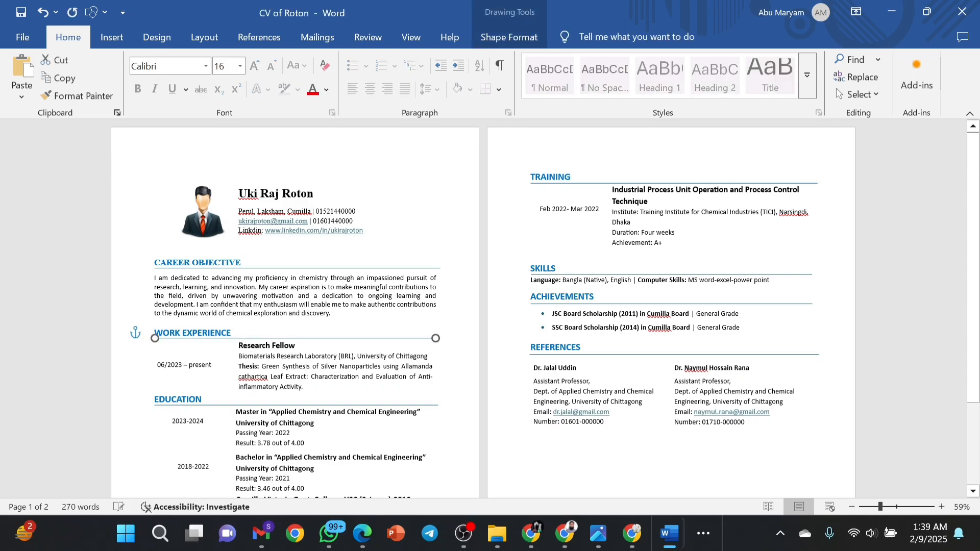
pyautogui.scroll(-3, 149, 232)
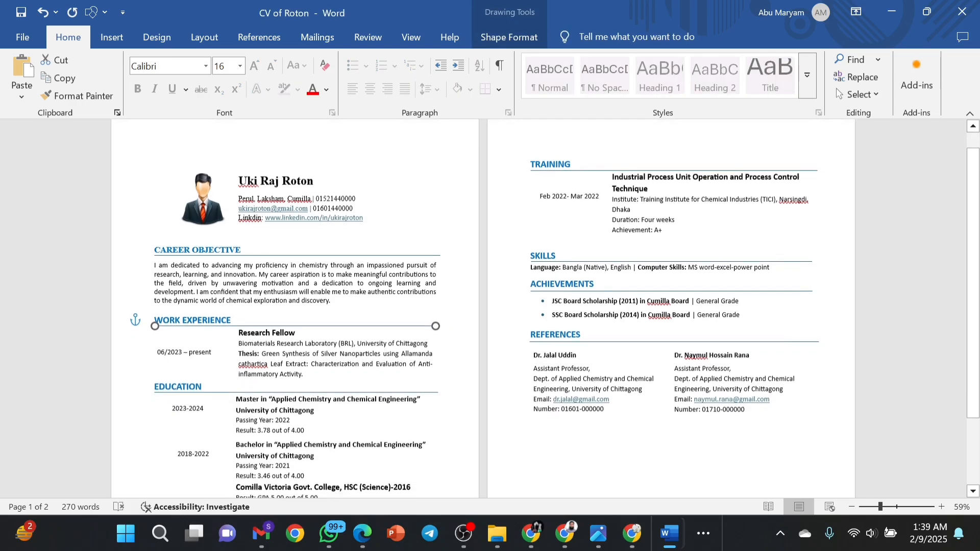
# Scroll around the Education entries to check the CV layout.
pyautogui.click(429, 369)
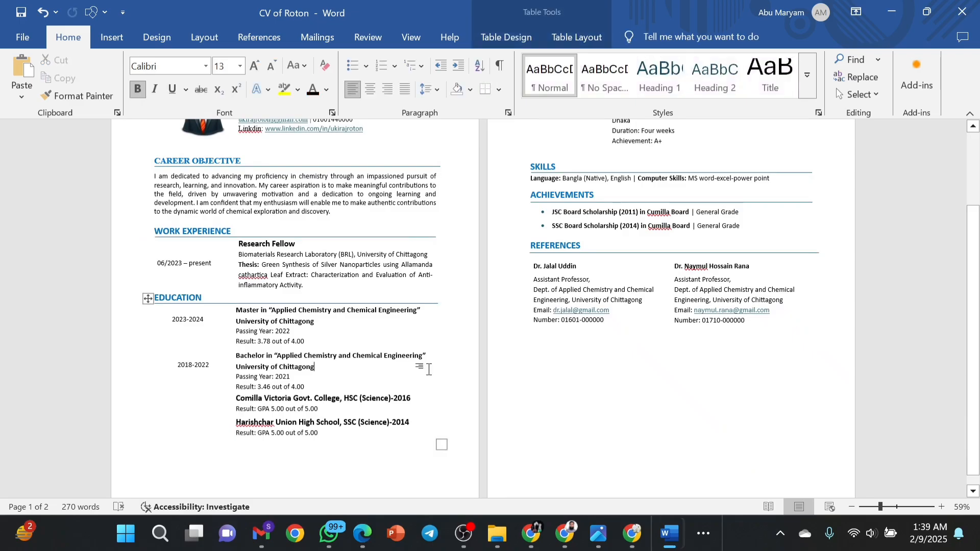
pyautogui.scroll(-1, 429, 369)
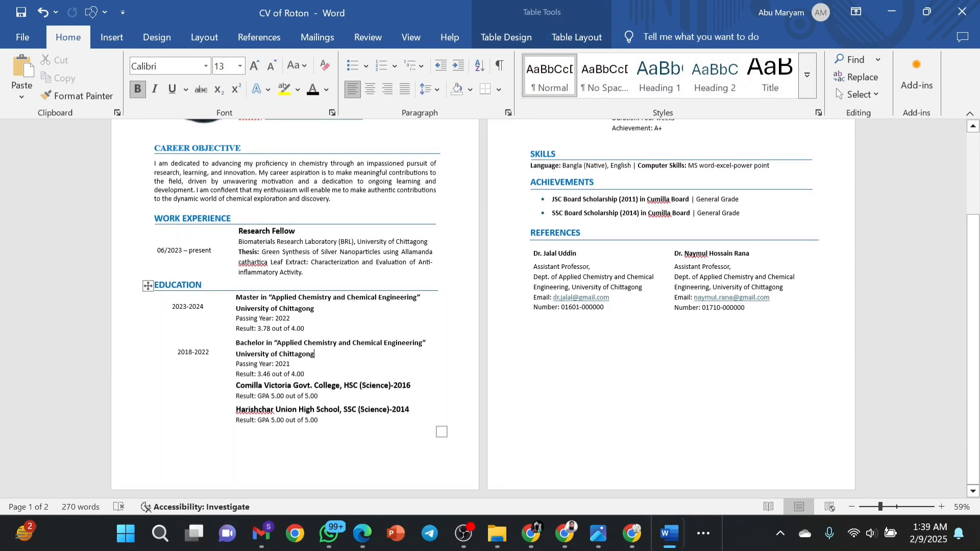
pyautogui.scroll(3, 428, 369)
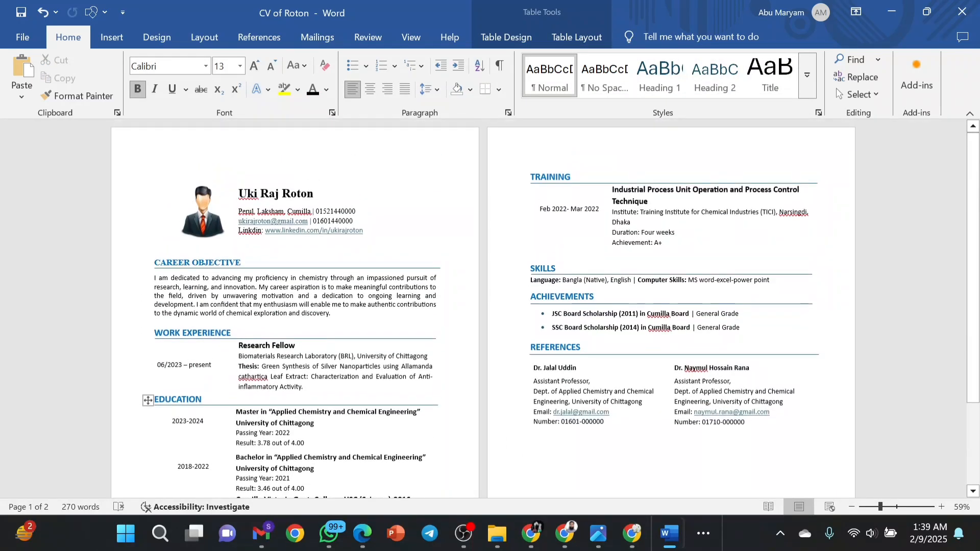
pyautogui.scroll(-3, 429, 370)
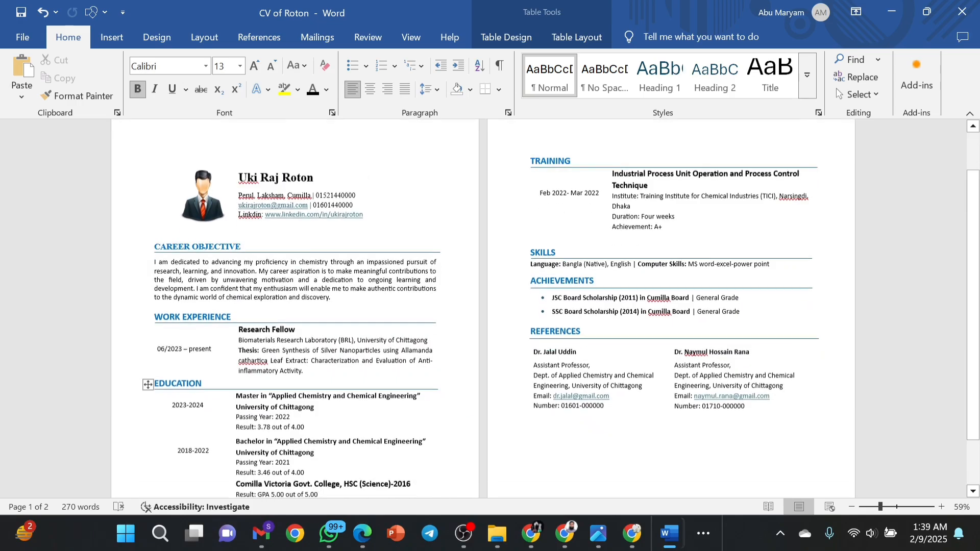
pyautogui.scroll(3, 429, 369)
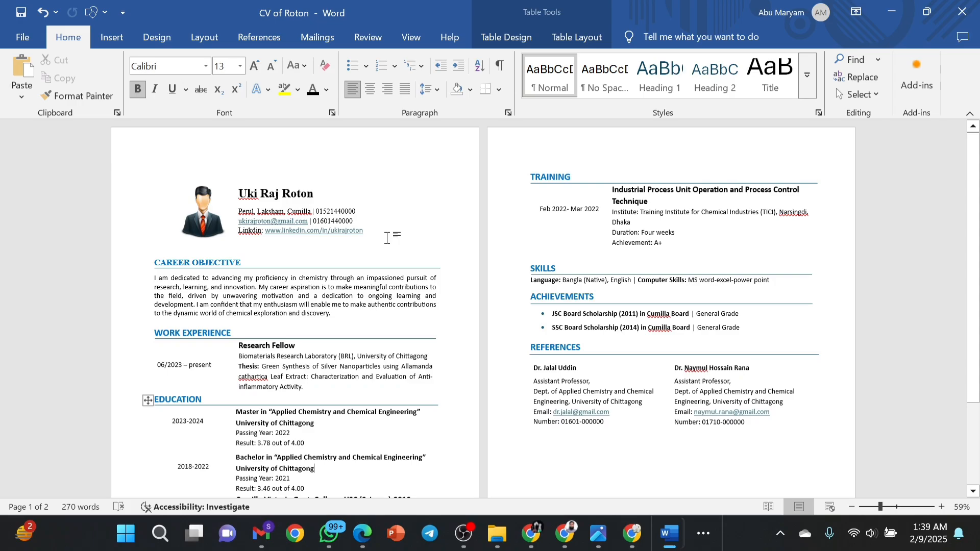
# Save the CV of Roton document from the File backstage and return to the backstage.
pyautogui.click(32, 32)
pyautogui.click(25, 43)
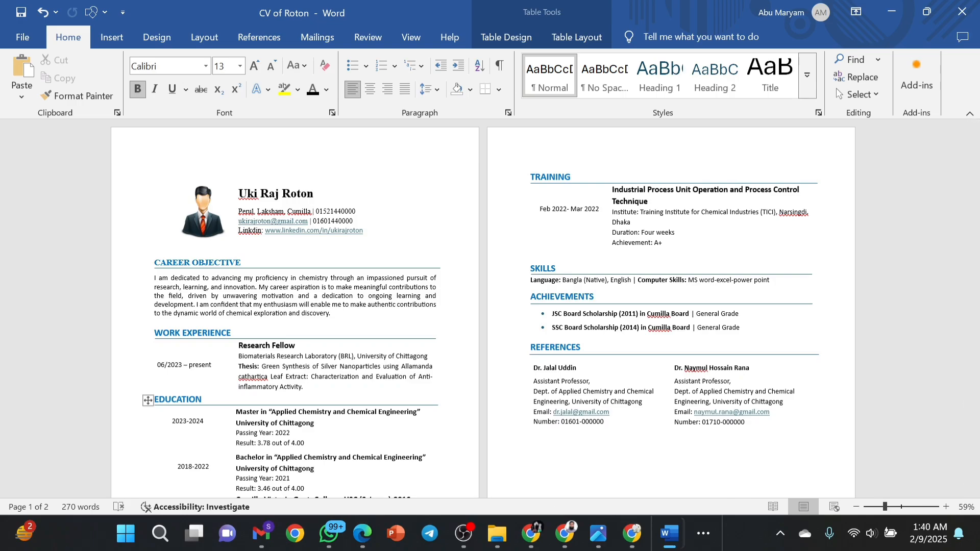
pyautogui.click(23, 38)
pyautogui.click(54, 246)
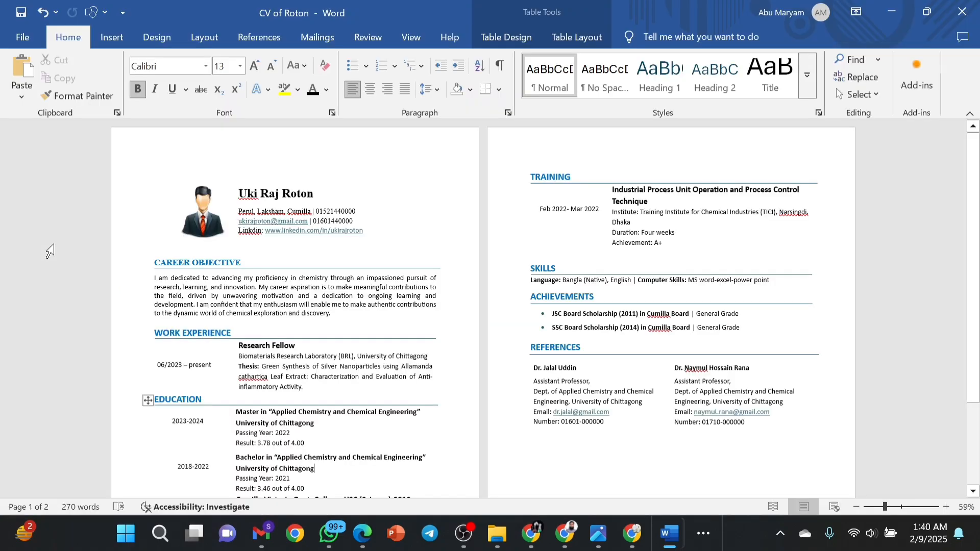
pyautogui.click(21, 27)
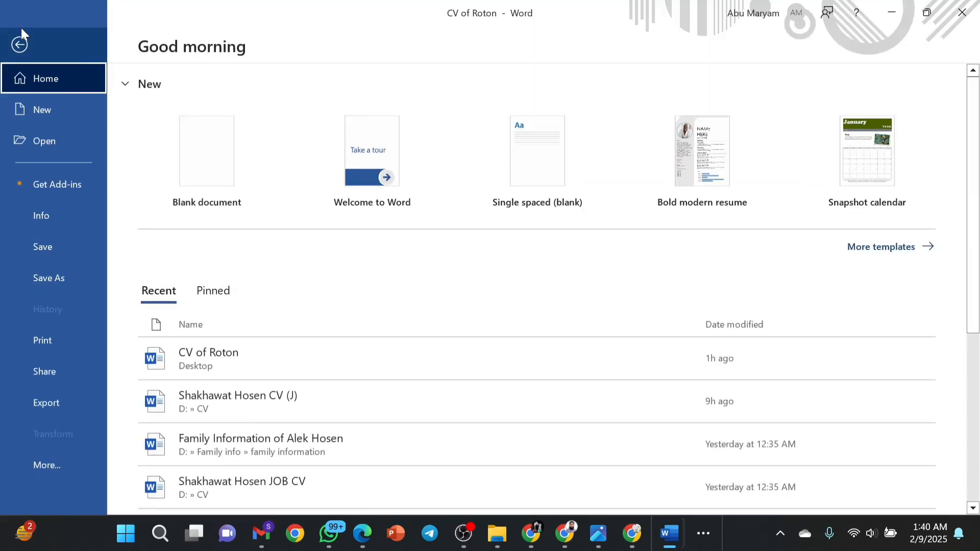
# Publish the CV as a PDF named 'CV of Roton' into the CV folder.
pyautogui.click(51, 400)
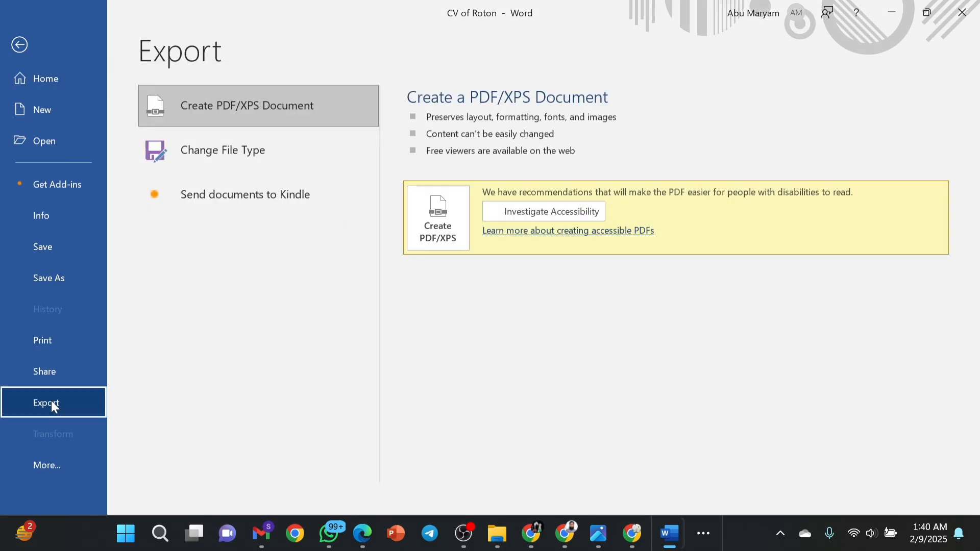
pyautogui.click(257, 102)
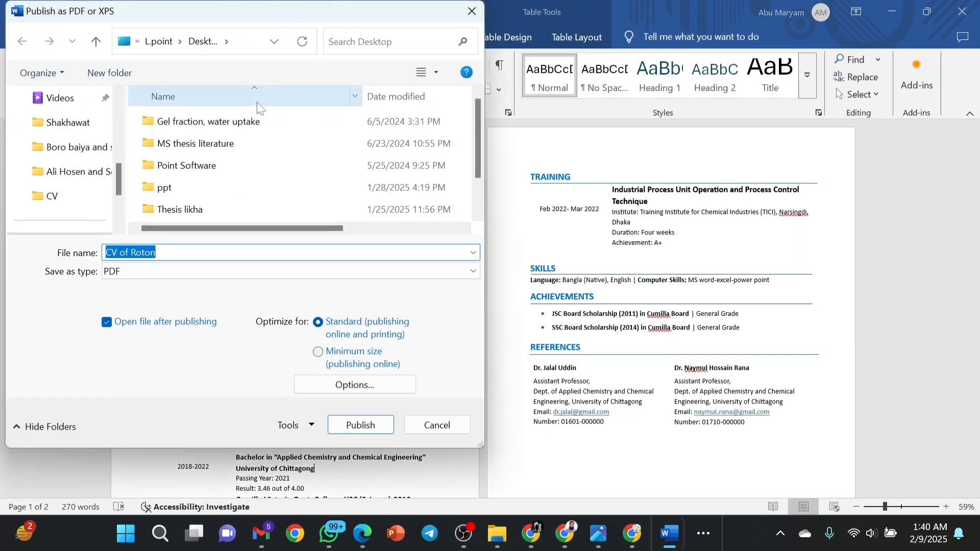
pyautogui.click(102, 204)
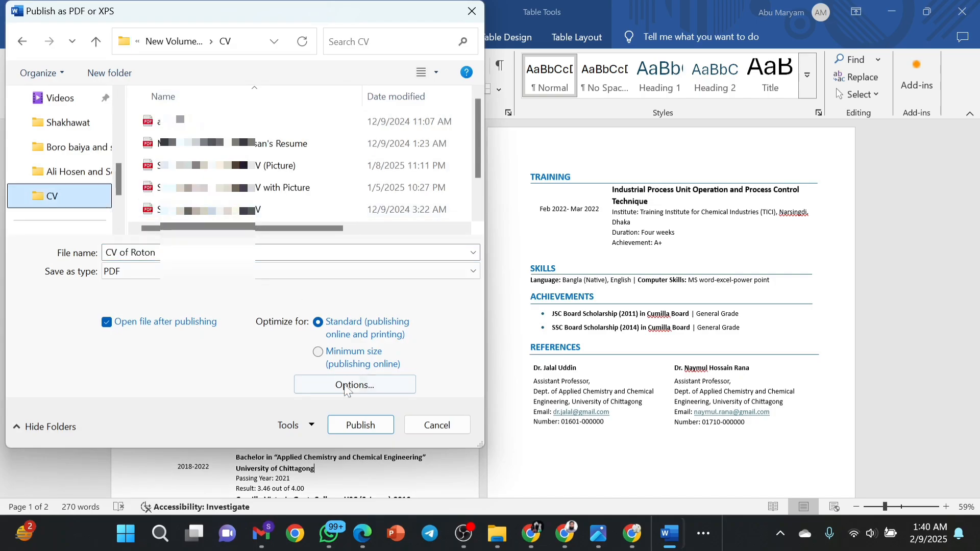
pyautogui.click(357, 426)
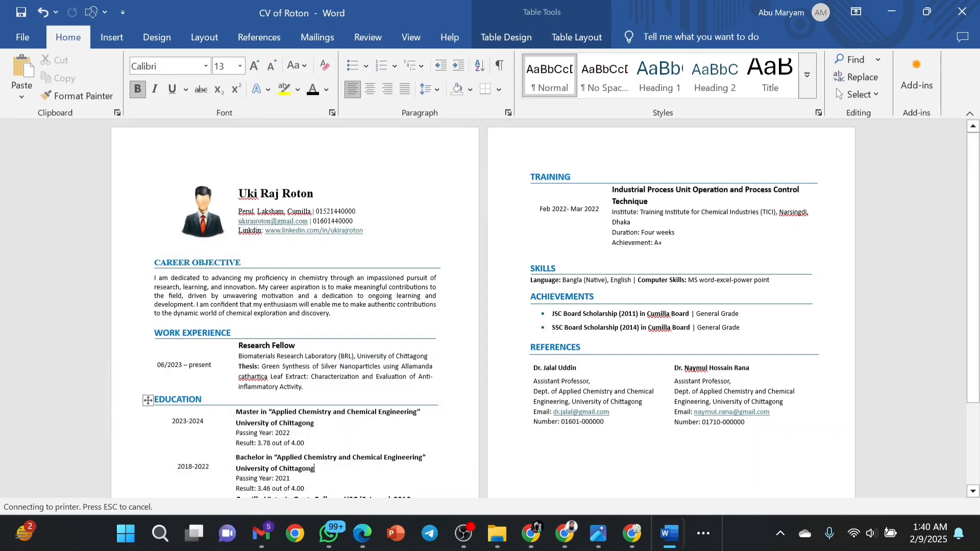
# Scroll through the exported CV of Roton PDF in Edge and back to its Education section.
pyautogui.click(362, 533)
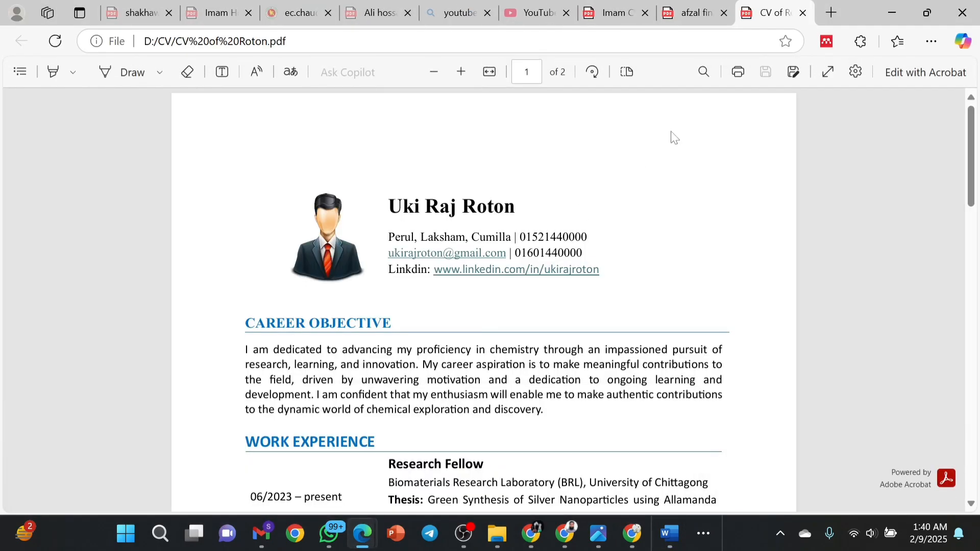
pyautogui.scroll(-3, 673, 138)
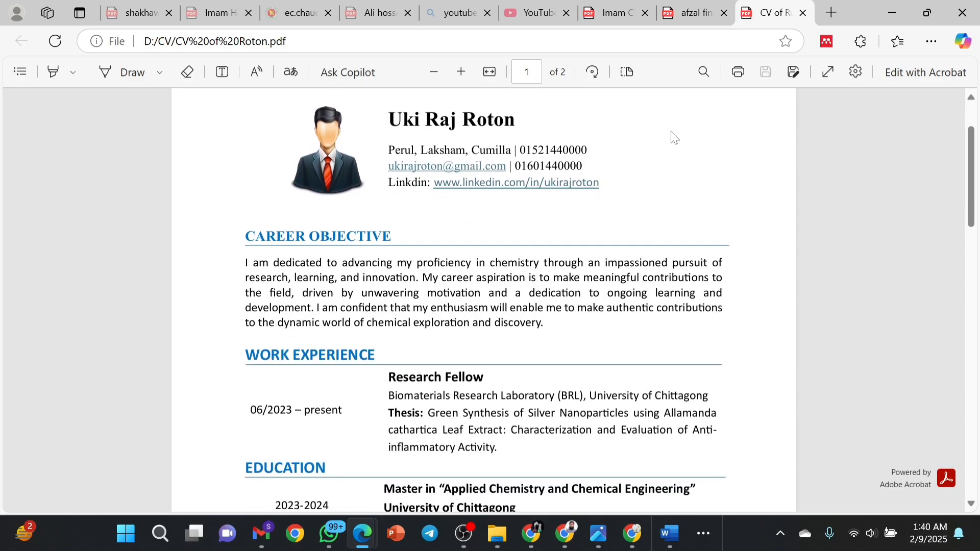
pyautogui.scroll(-2, 672, 138)
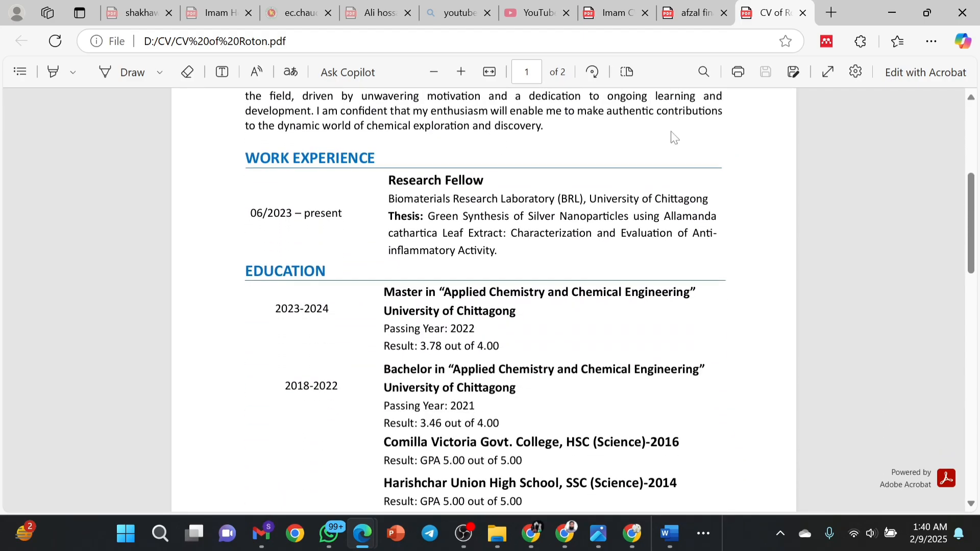
pyautogui.scroll(-1, 673, 138)
pyautogui.scroll(-5, 673, 138)
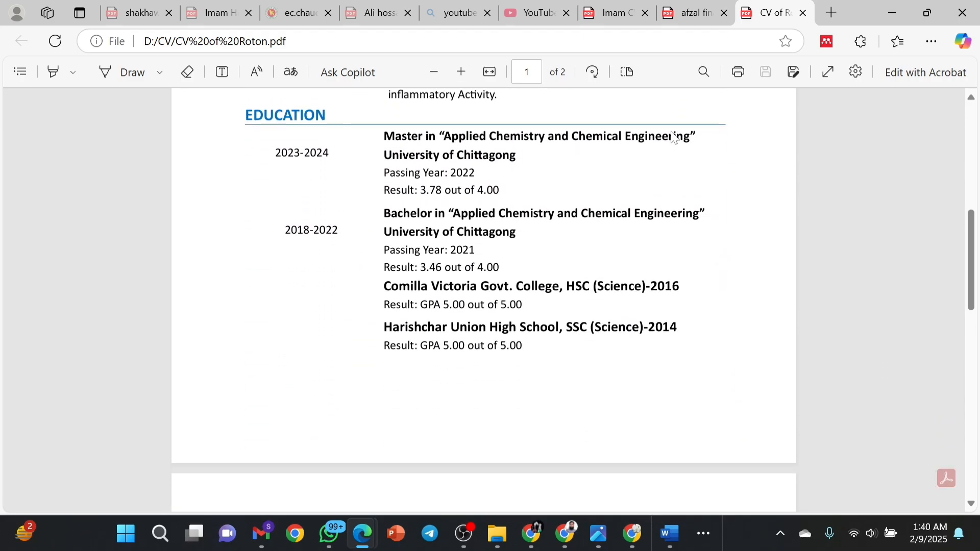
pyautogui.scroll(-1, 673, 137)
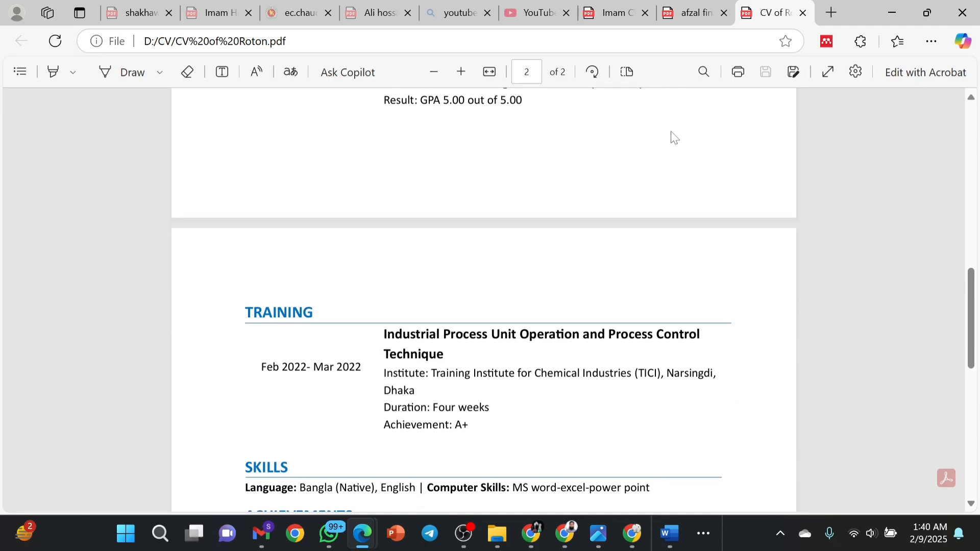
pyautogui.scroll(-9, 673, 138)
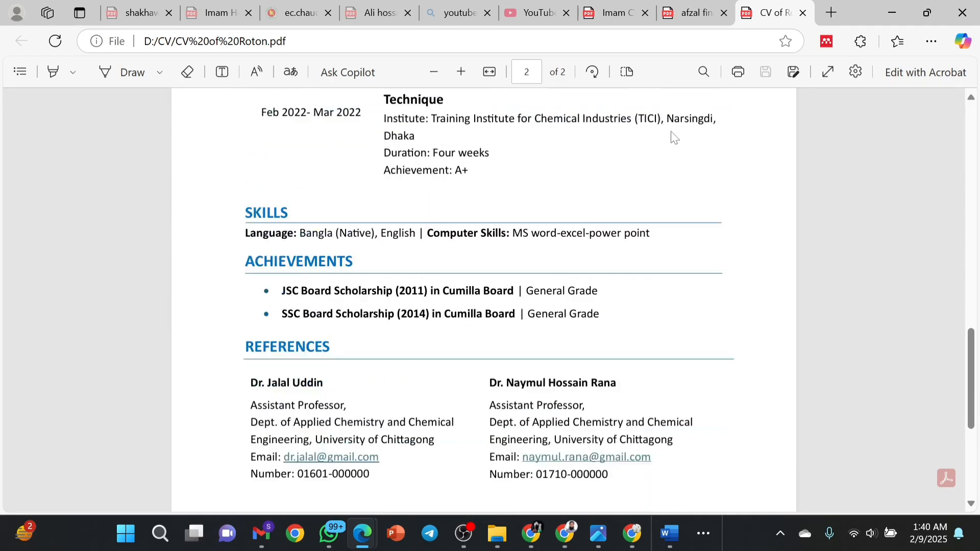
pyautogui.scroll(10, 672, 135)
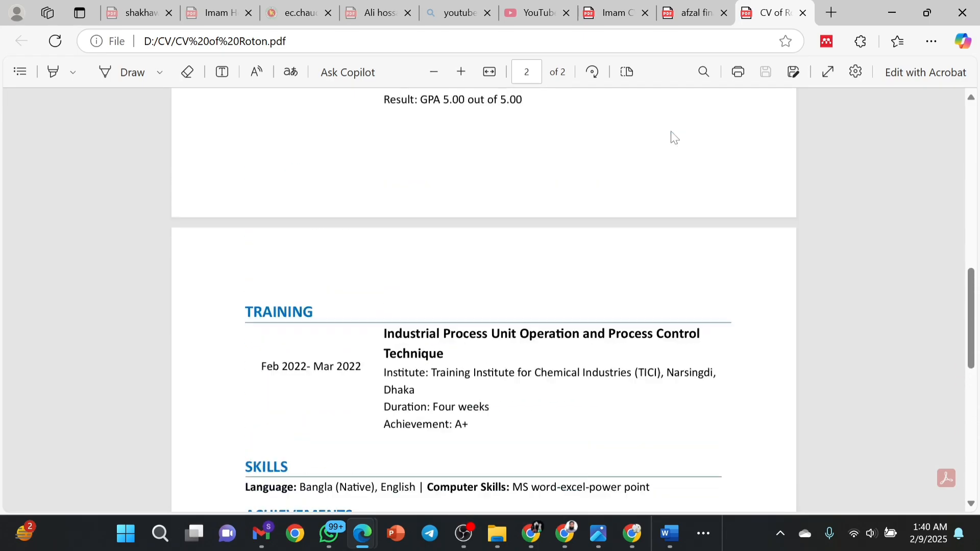
pyautogui.scroll(2, 673, 135)
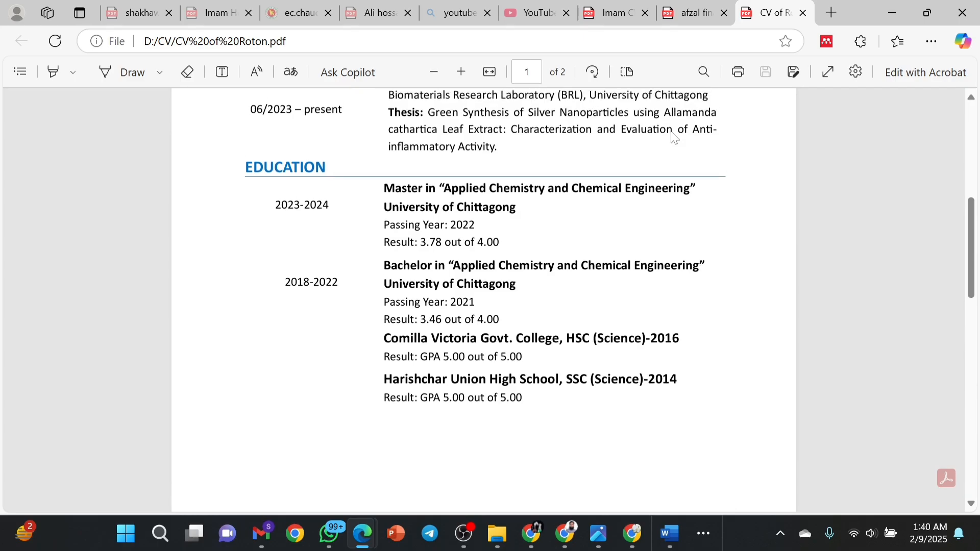
pyautogui.scroll(1, 673, 137)
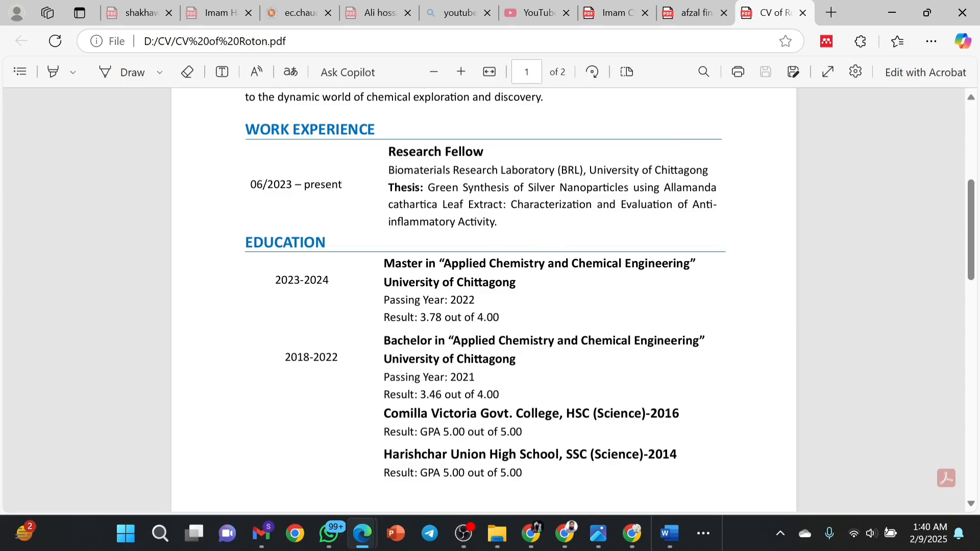
pyautogui.scroll(2, 483, 300)
pyautogui.scroll(-3, 483, 299)
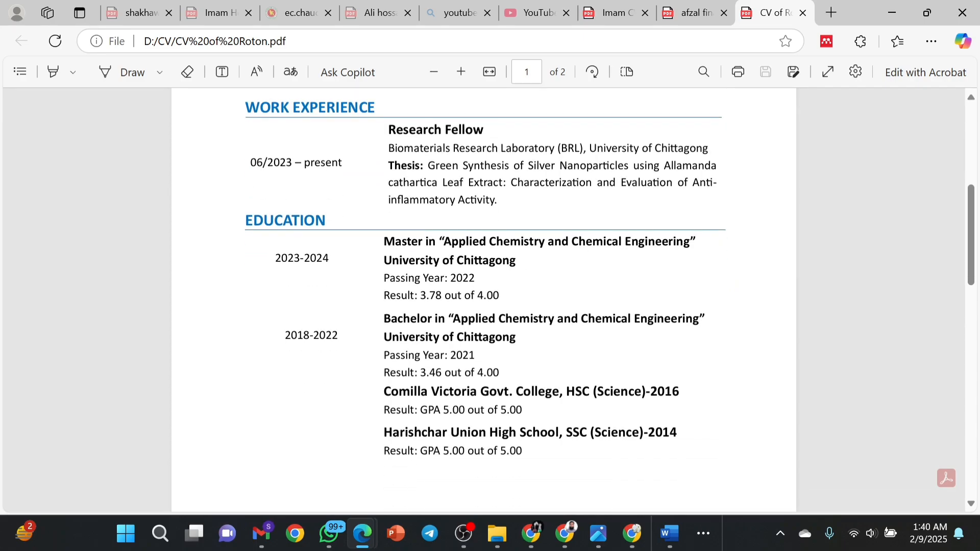
# Back in CV of Roton, add blank lines after the Master's and Bachelor's result lines.
pyautogui.moveTo(666, 540)
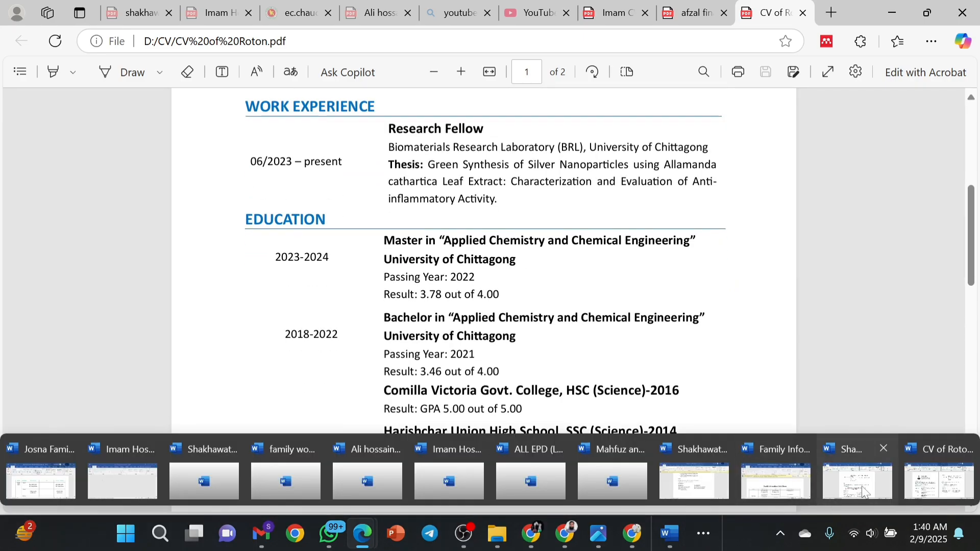
pyautogui.click(939, 460)
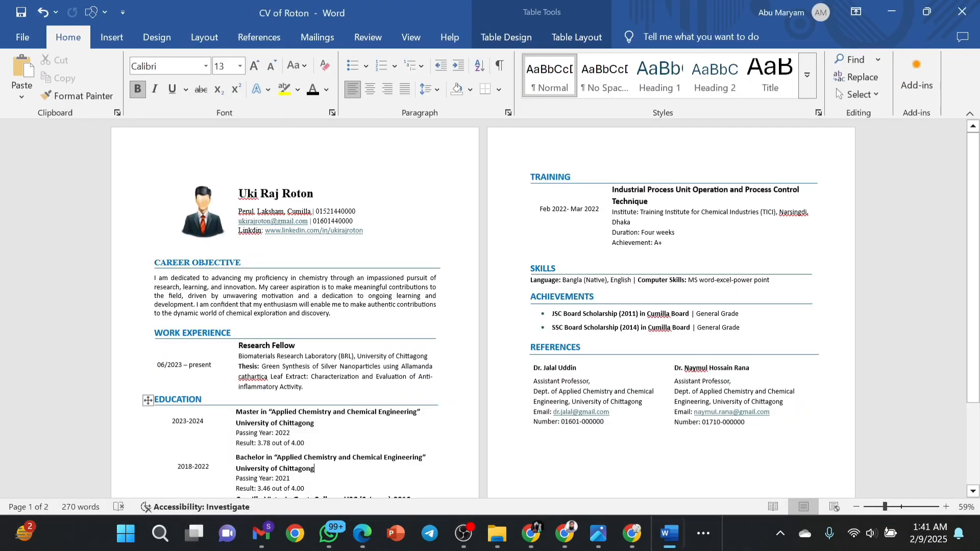
pyautogui.click(319, 435)
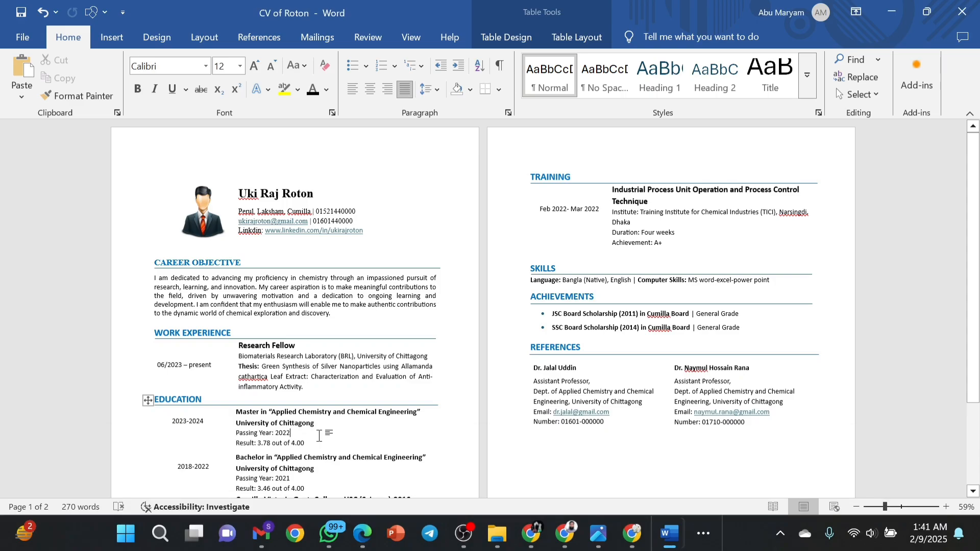
pyautogui.click(317, 444)
pyautogui.press('Return')
pyautogui.scroll(-3, 546, 308)
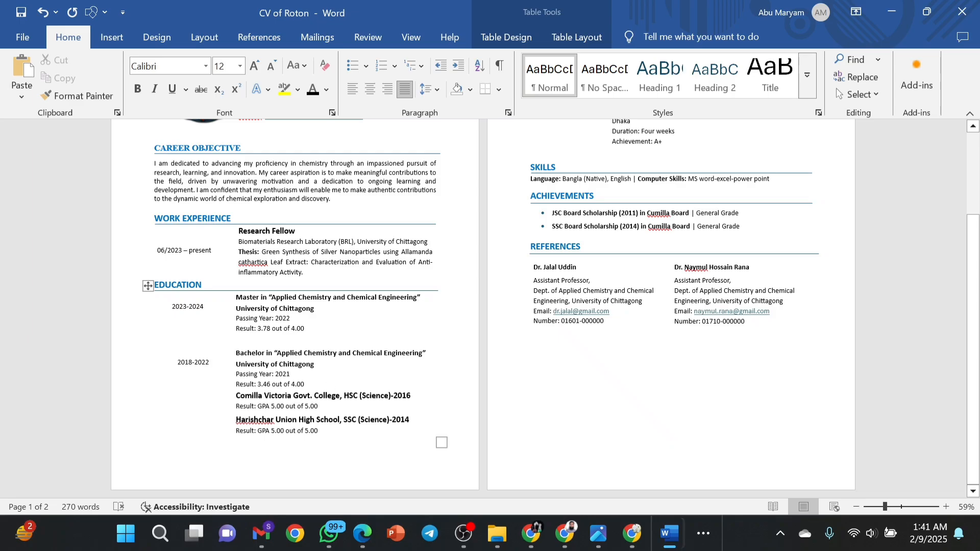
pyautogui.click(317, 381)
pyautogui.press('Return')
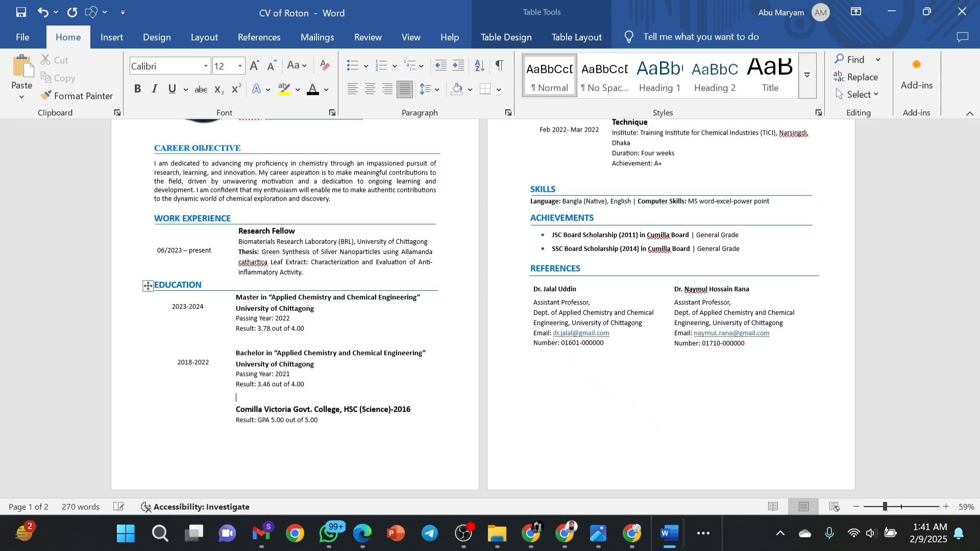
# Undo and delete the added blank lines so the Education entries sit compactly again.
pyautogui.scroll(3, 483, 309)
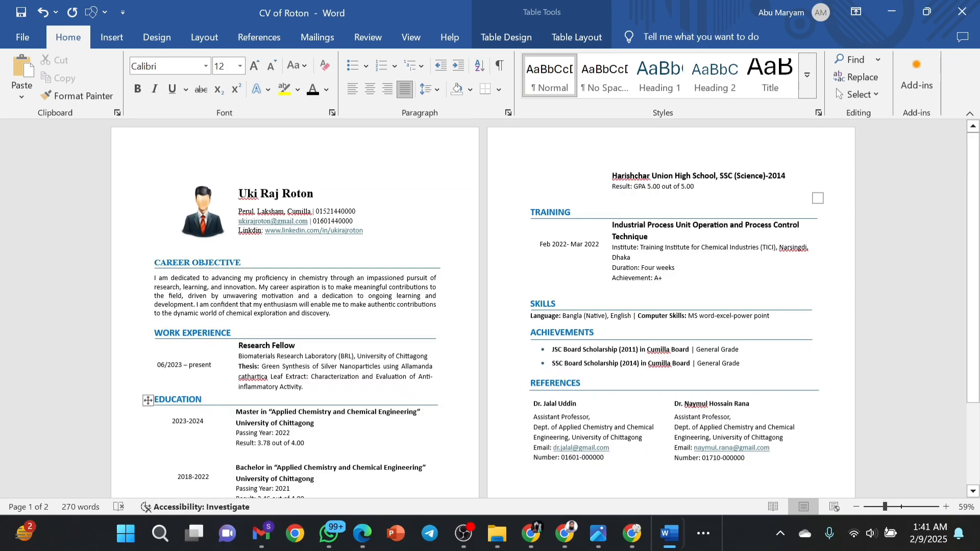
pyautogui.scroll(-3, 482, 309)
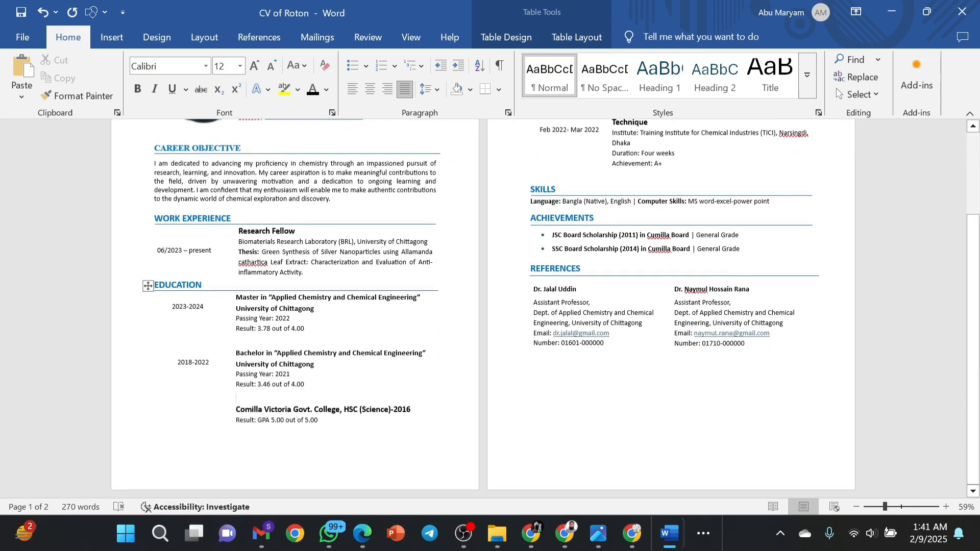
pyautogui.click(35, 15)
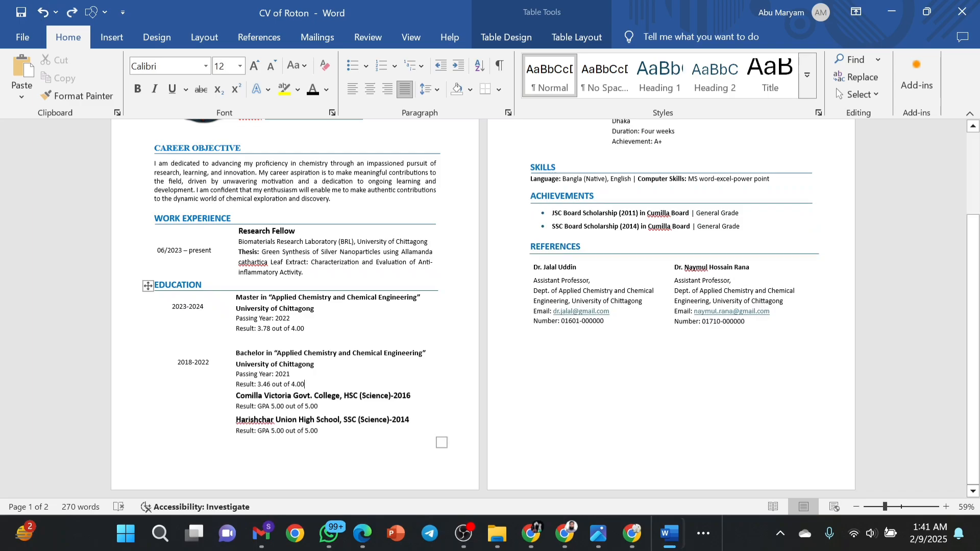
pyautogui.press('BackSpace')
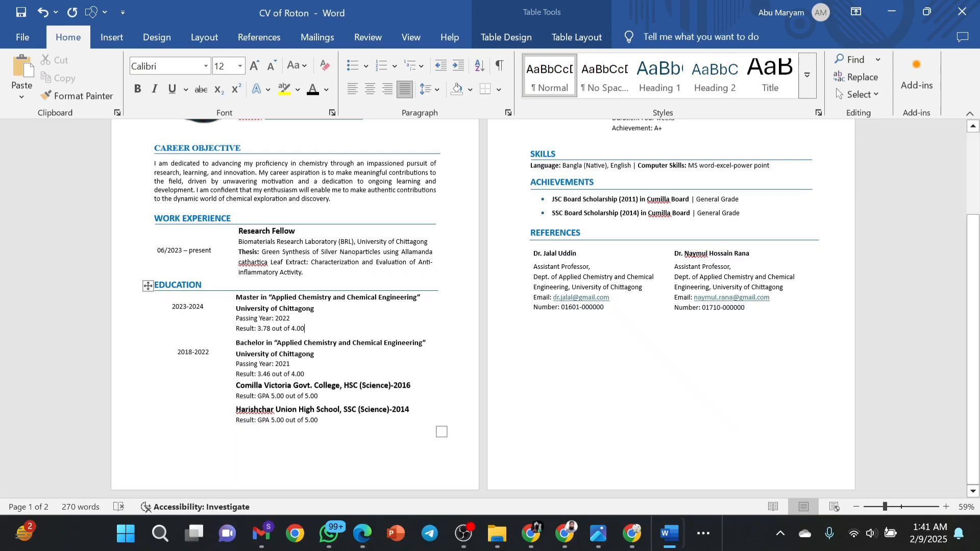
pyautogui.moveTo(315, 308); pyautogui.dragTo(236, 297)
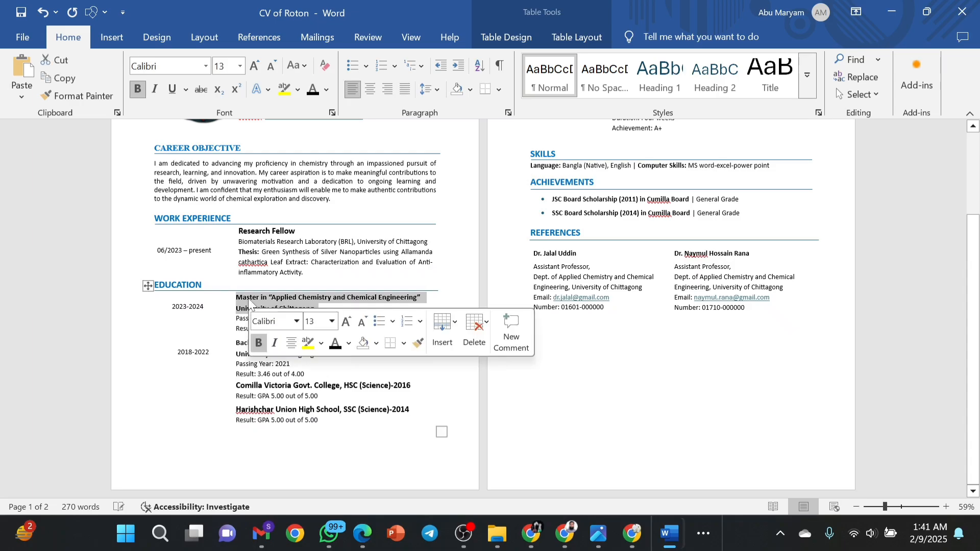
pyautogui.click(344, 385)
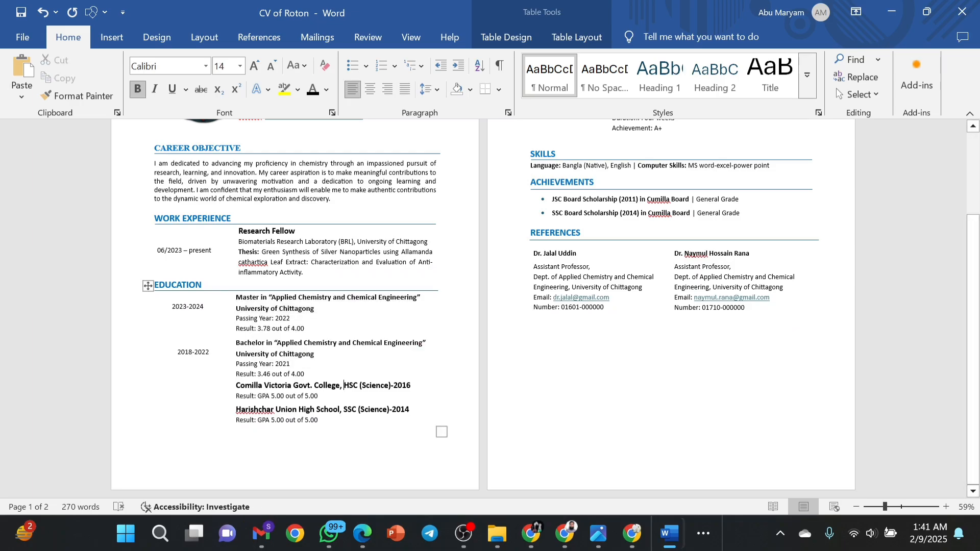
pyautogui.moveTo(314, 354); pyautogui.dragTo(236, 297)
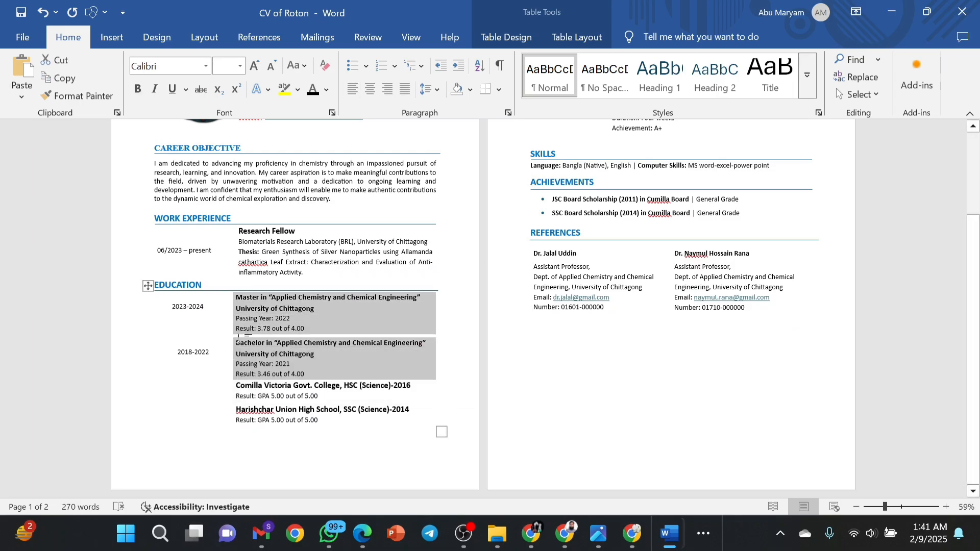
pyautogui.click(238, 330)
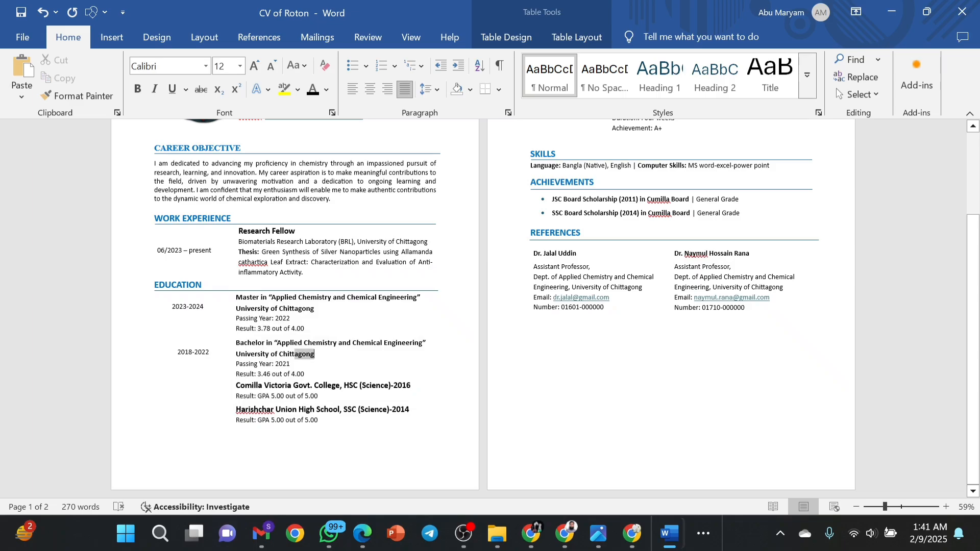
pyautogui.moveTo(314, 354); pyautogui.dragTo(246, 346)
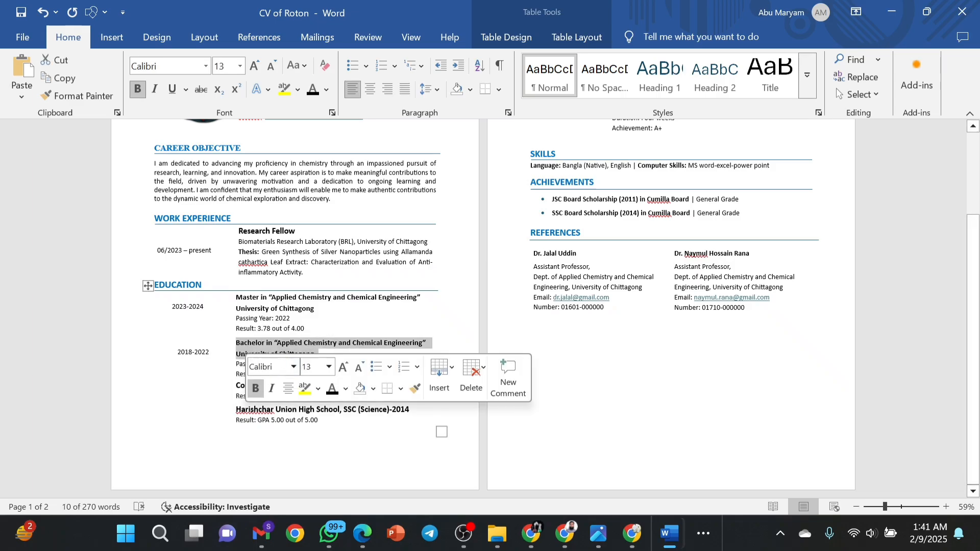
pyautogui.click(335, 437)
pyautogui.scroll(3, 482, 309)
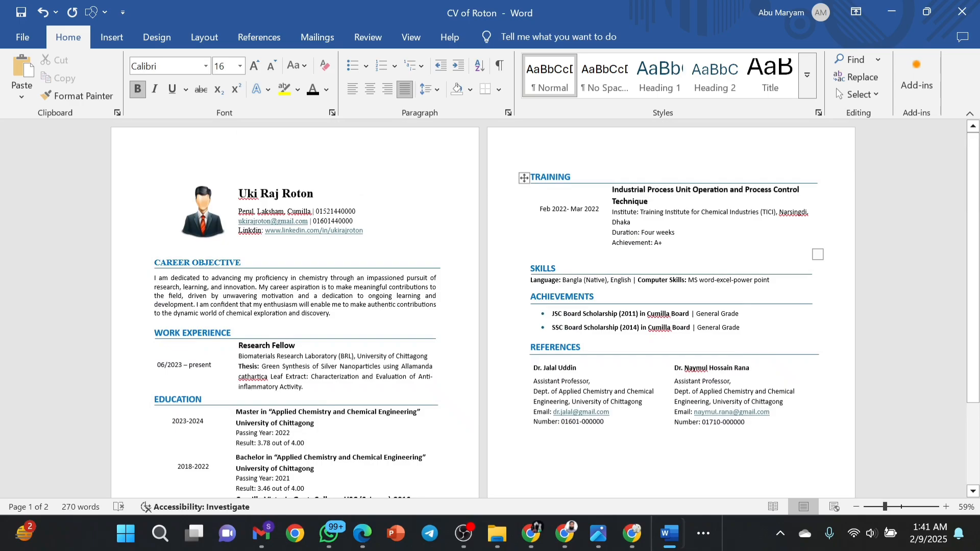
pyautogui.click(540, 178)
pyautogui.press('BackSpace')
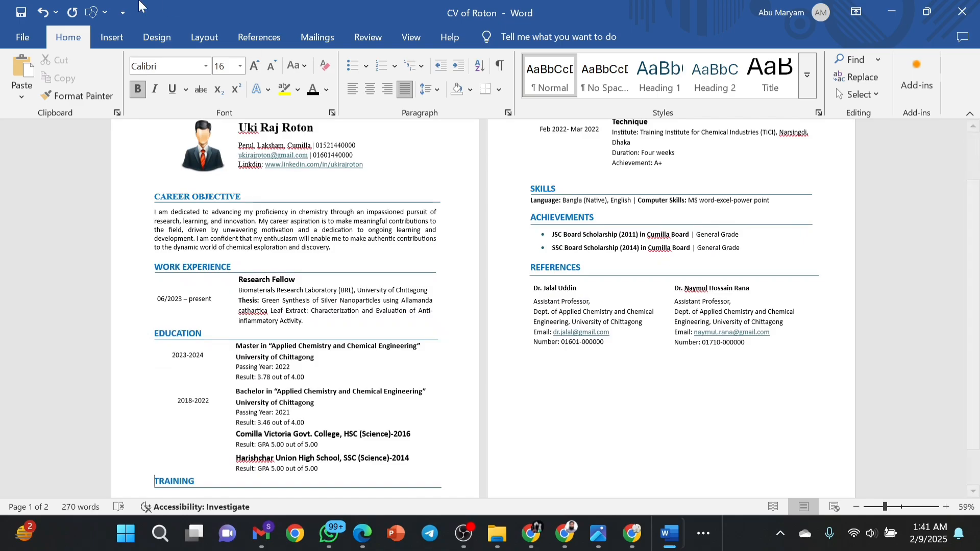
pyautogui.click(42, 12)
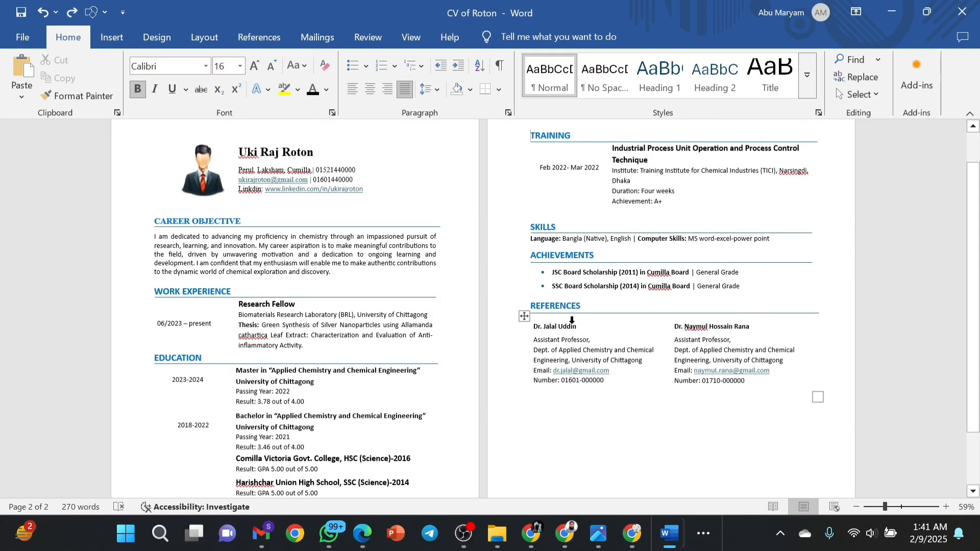
pyautogui.scroll(1, 572, 320)
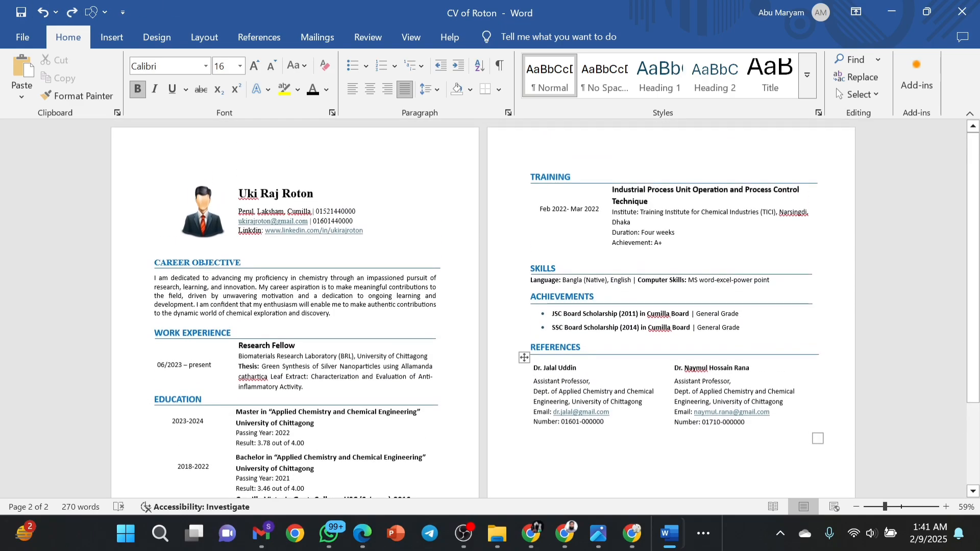
pyautogui.scroll(-3, 546, 310)
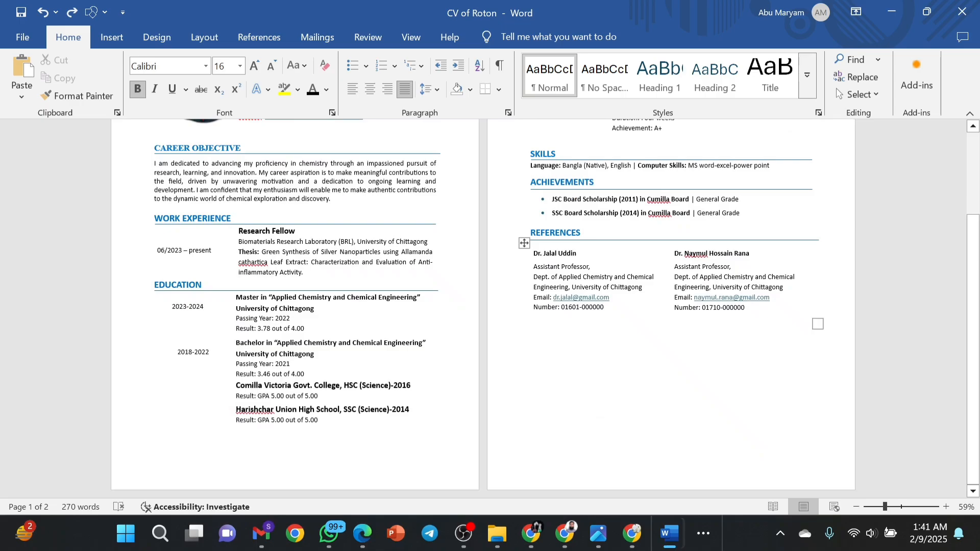
pyautogui.scroll(3, 483, 306)
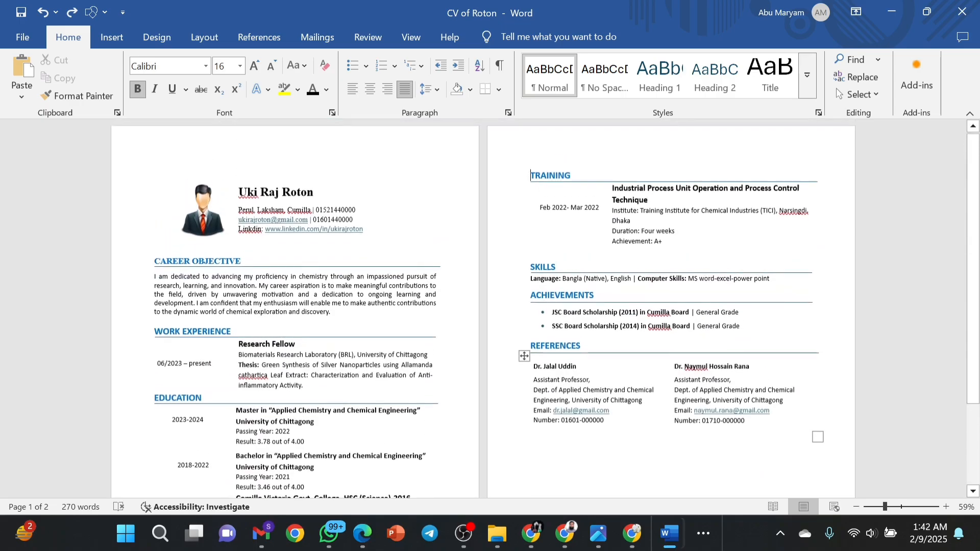